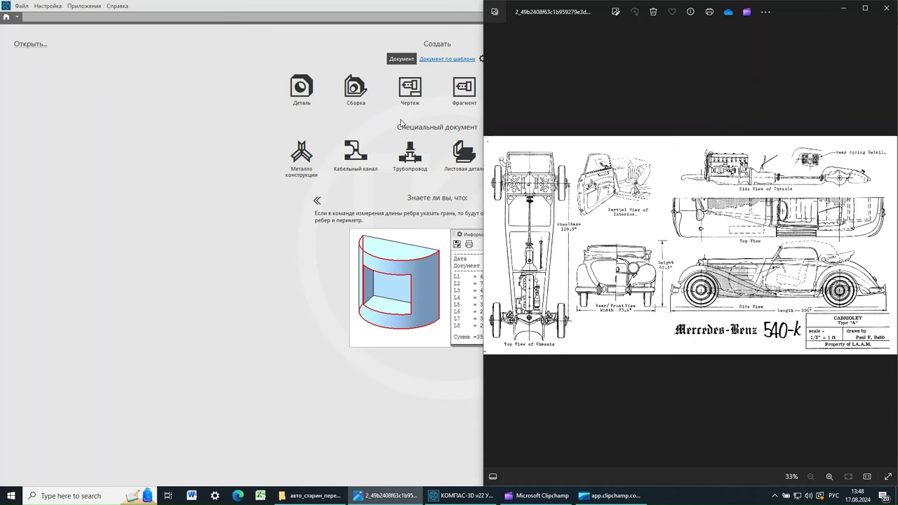
Step: Create a new part named "Старин_авто" and save it as Старин_авто.m3d in the авто_старин_передн_часть folder
click(309, 86)
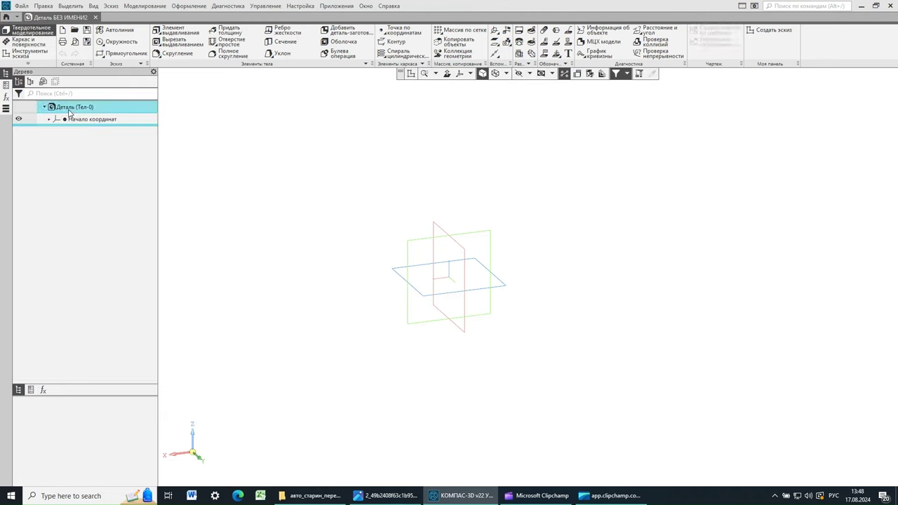
click(70, 112)
right_click(70, 112)
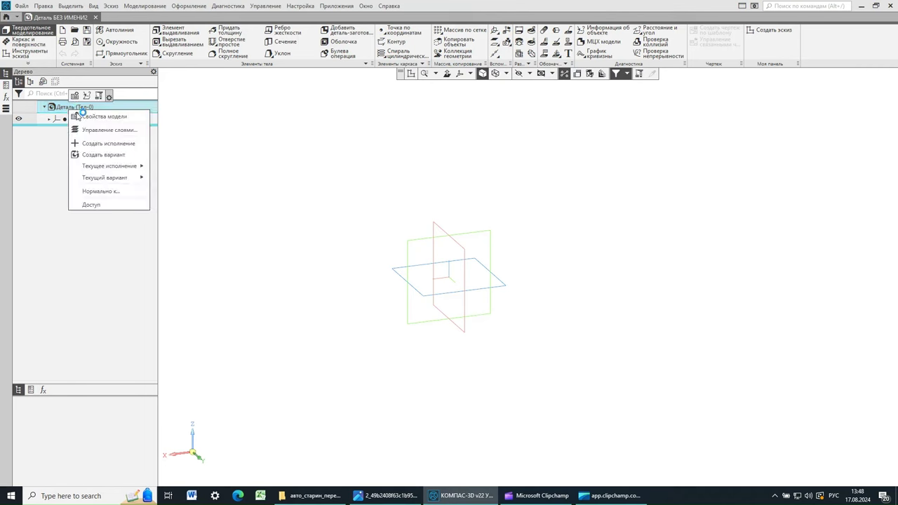
key(Escape)
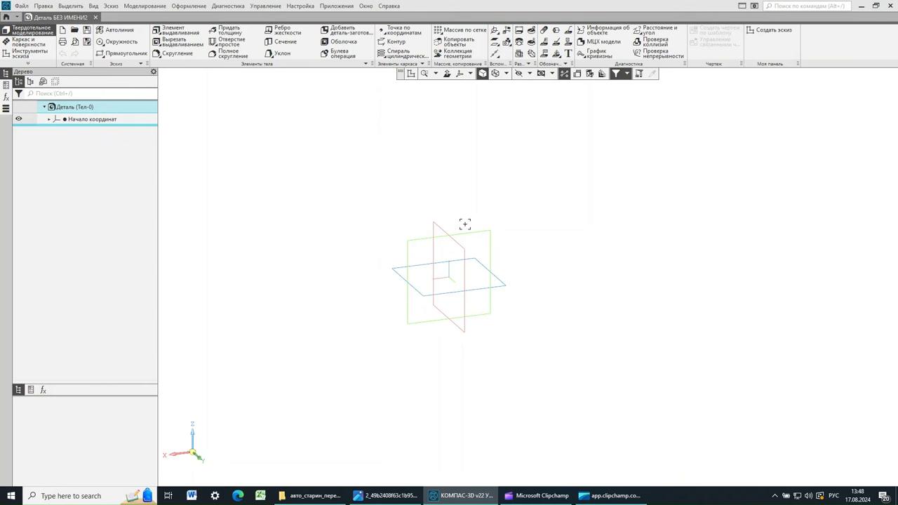
double_click(465, 224)
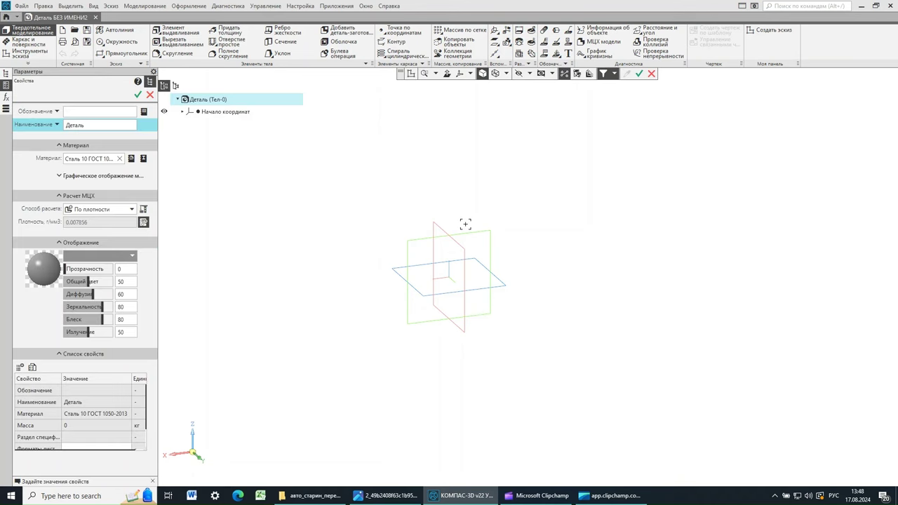
click(67, 126)
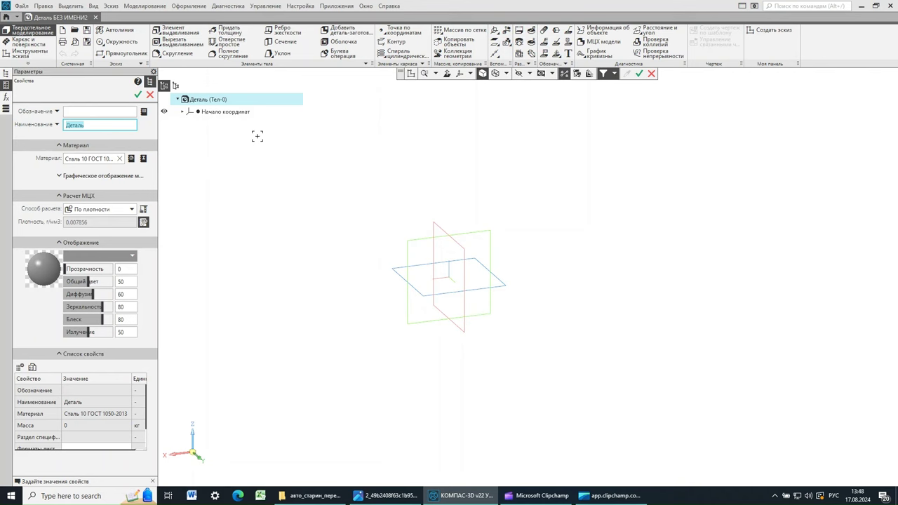
text(с)
key(Return)
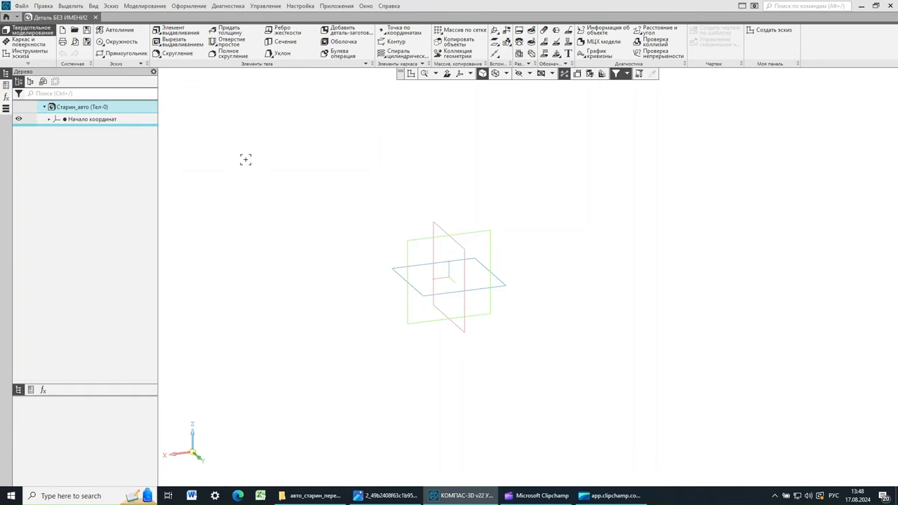
click(87, 30)
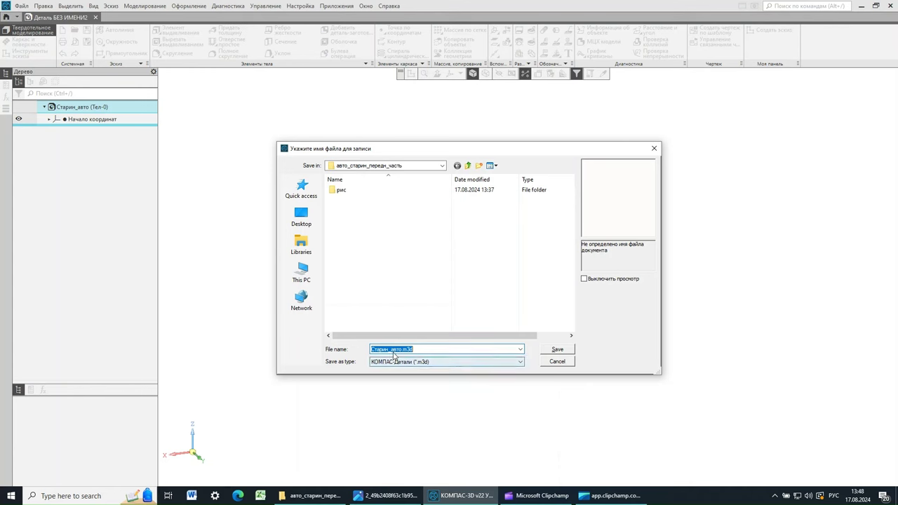
click(561, 351)
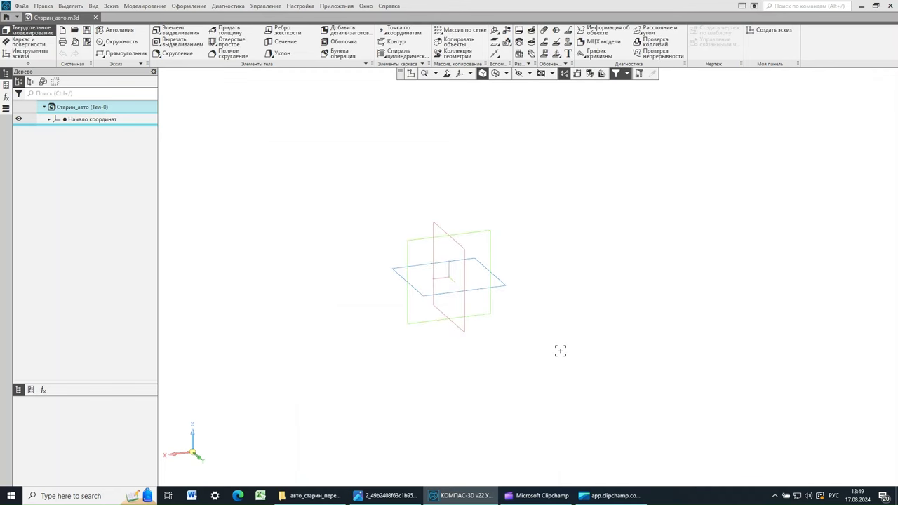
Step: Consult the car blueprint and reference photo in the image viewer, and start a sketch on the ZY plane of the part
click(388, 495)
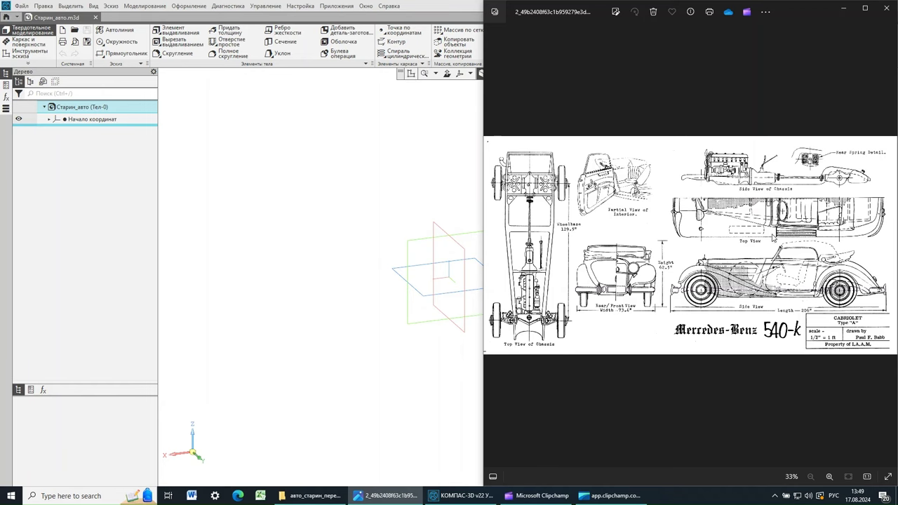
click(492, 247)
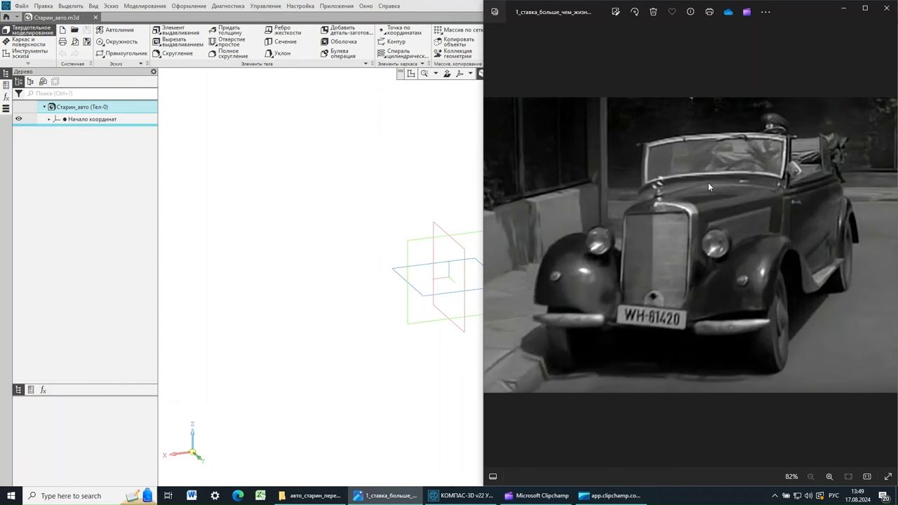
click(445, 9)
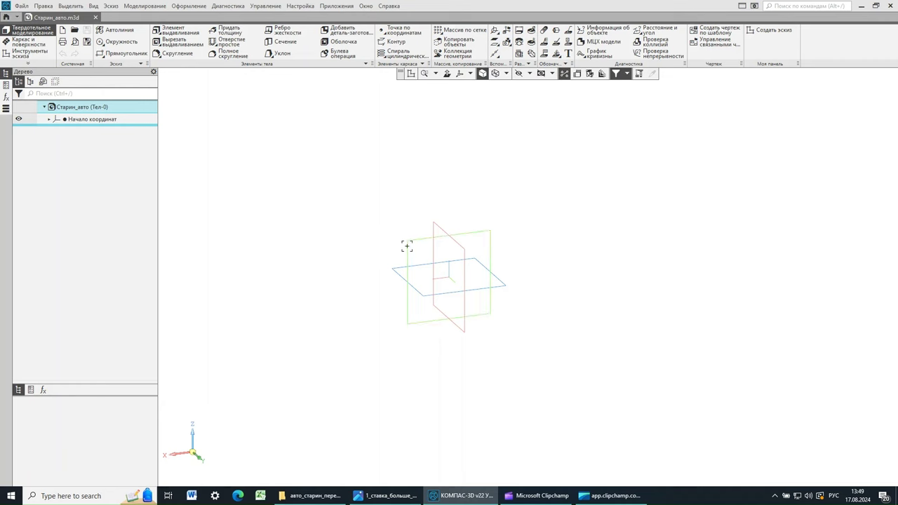
click(445, 233)
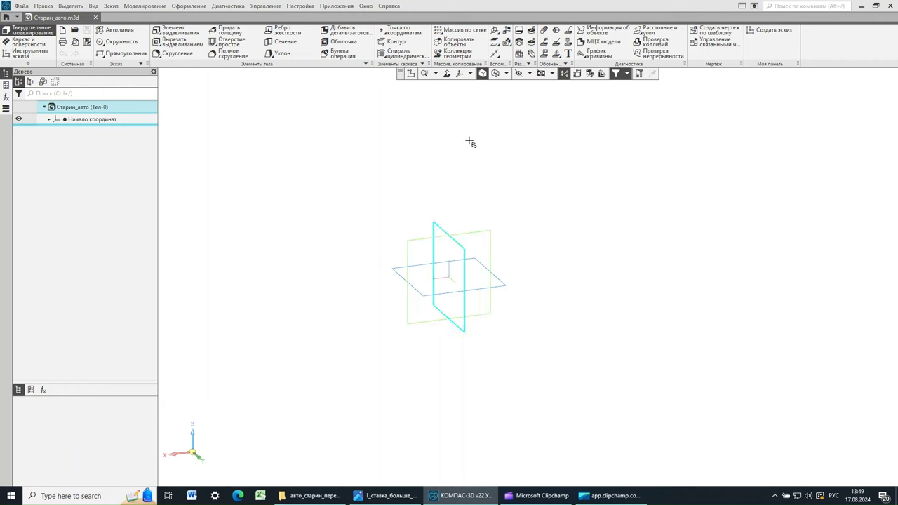
click(411, 74)
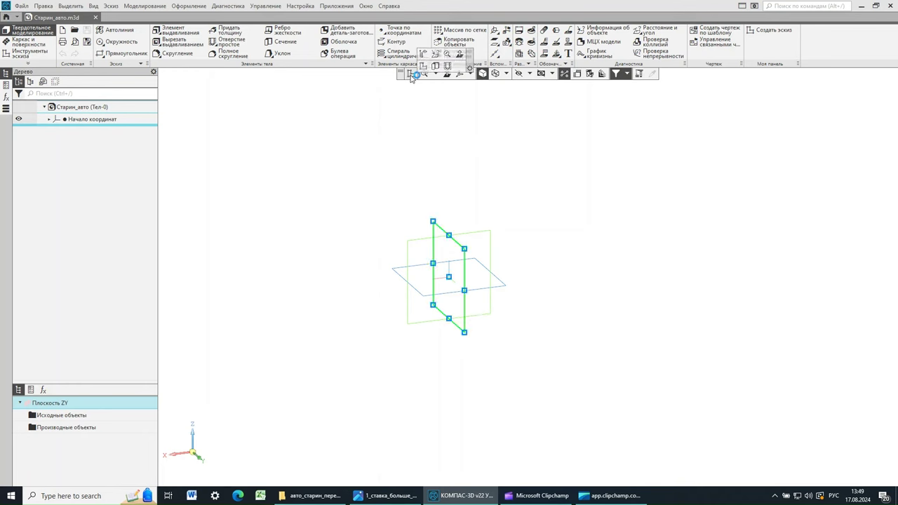
click(412, 76)
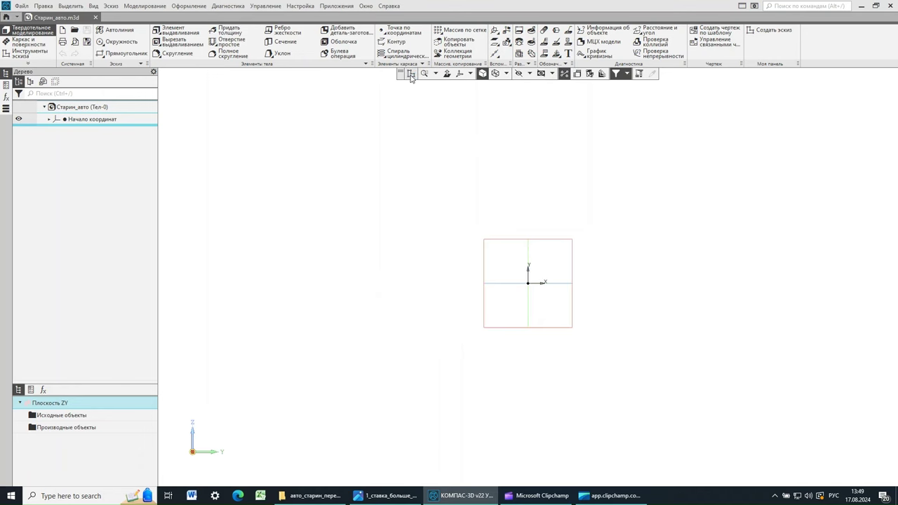
click(411, 75)
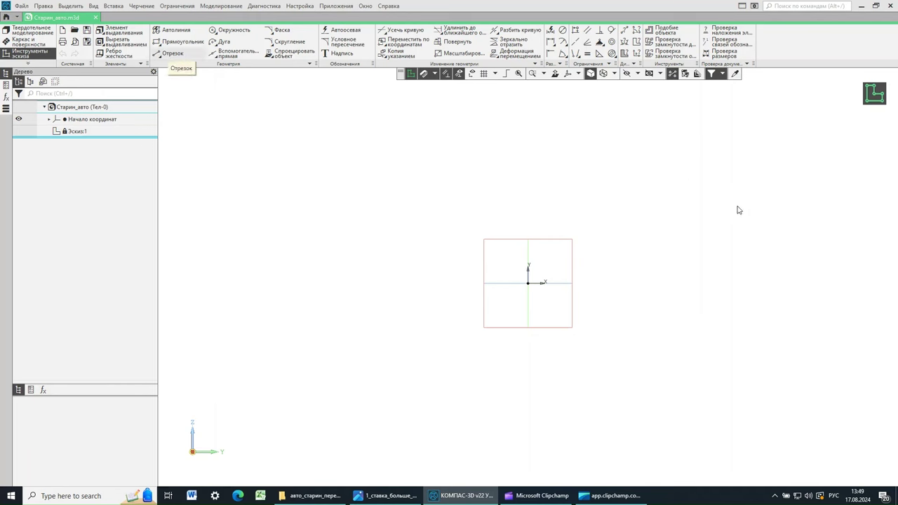
Step: Draw a vertical segment about 35 mm long to the right of the origin and align its lower endpoint horizontally with the origin
click(586, 272)
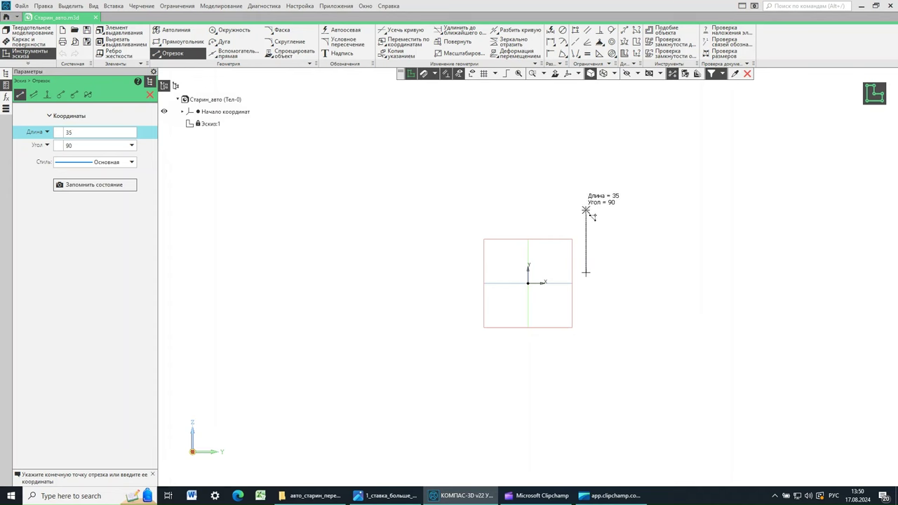
click(702, 207)
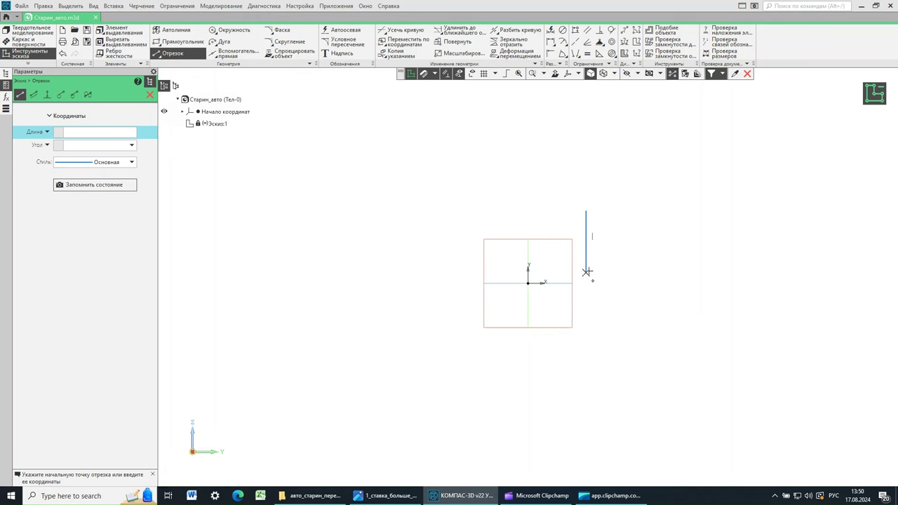
click(576, 31)
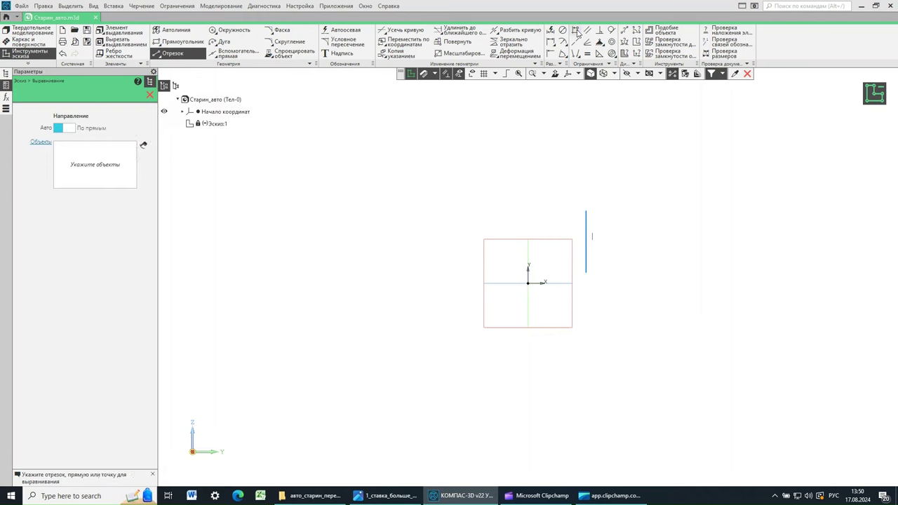
click(587, 284)
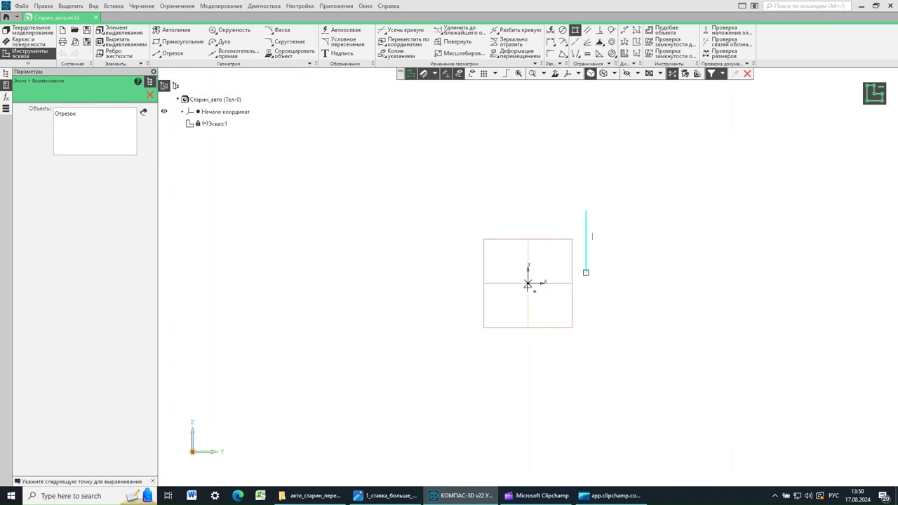
click(535, 290)
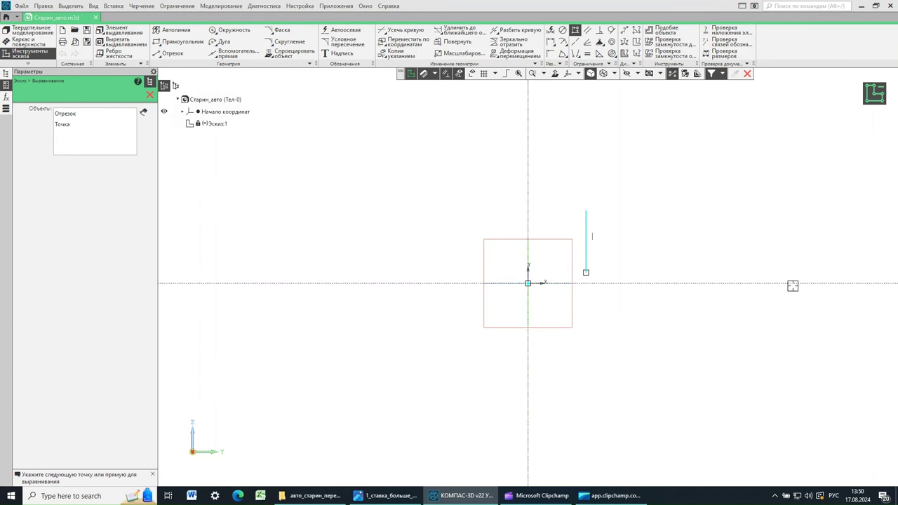
click(841, 315)
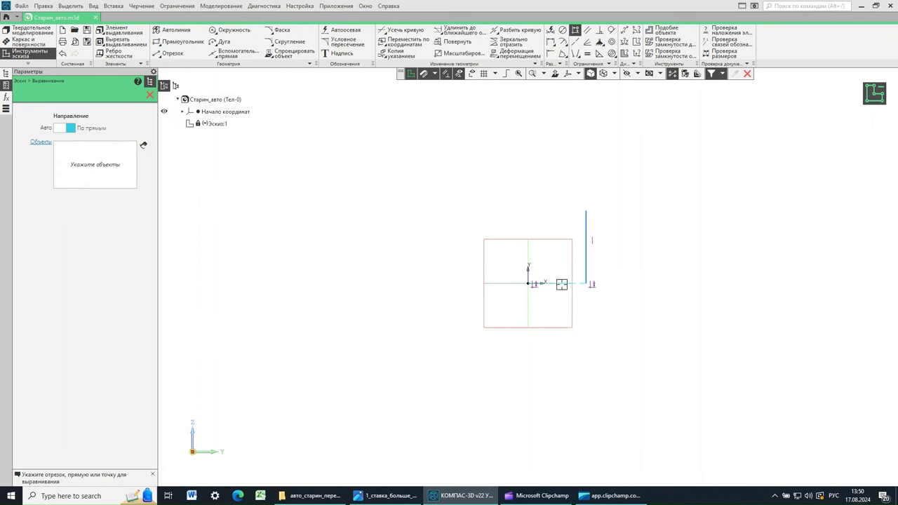
Step: Check the reference photo and blueprint, and dimension the horizontal distance from the origin to the segment's lower endpoint as 650 mm
click(377, 497)
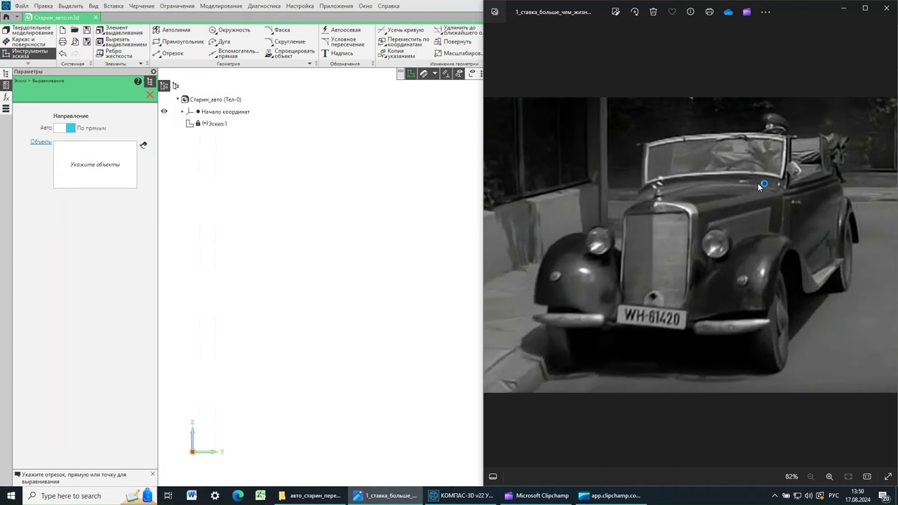
click(890, 239)
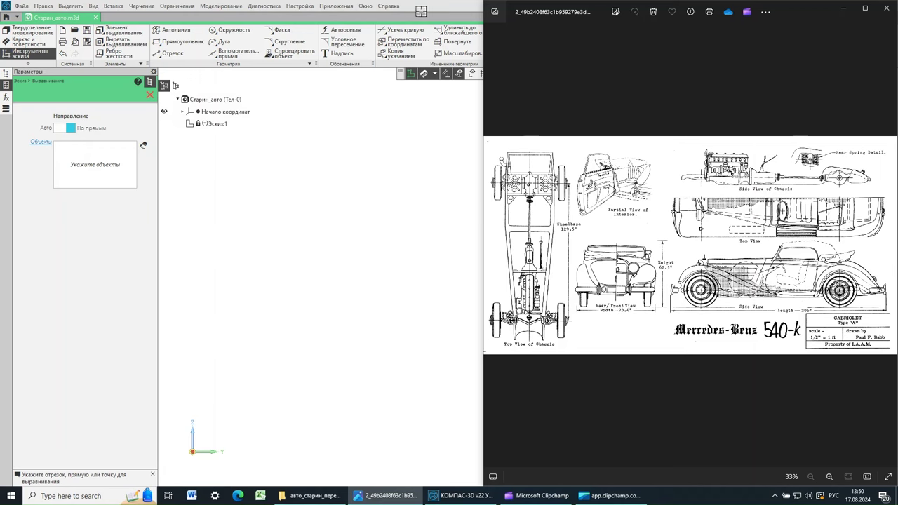
double_click(422, 8)
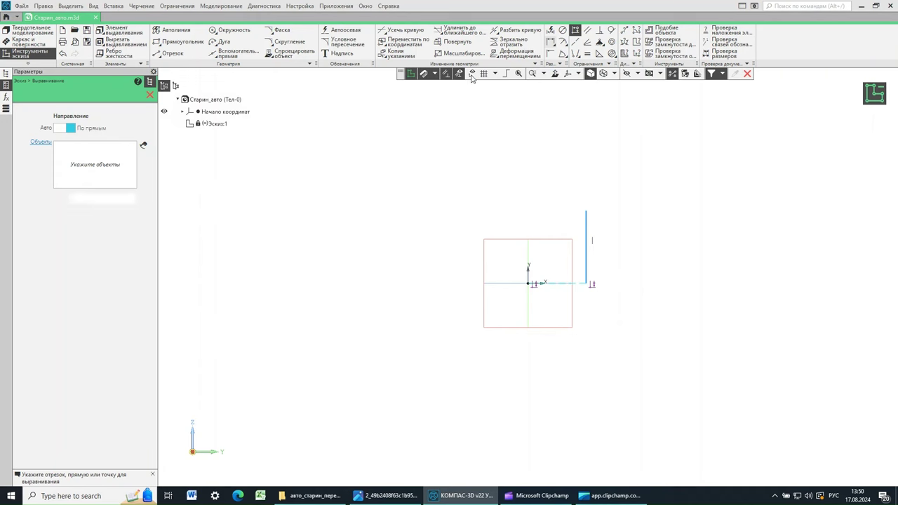
key(Escape)
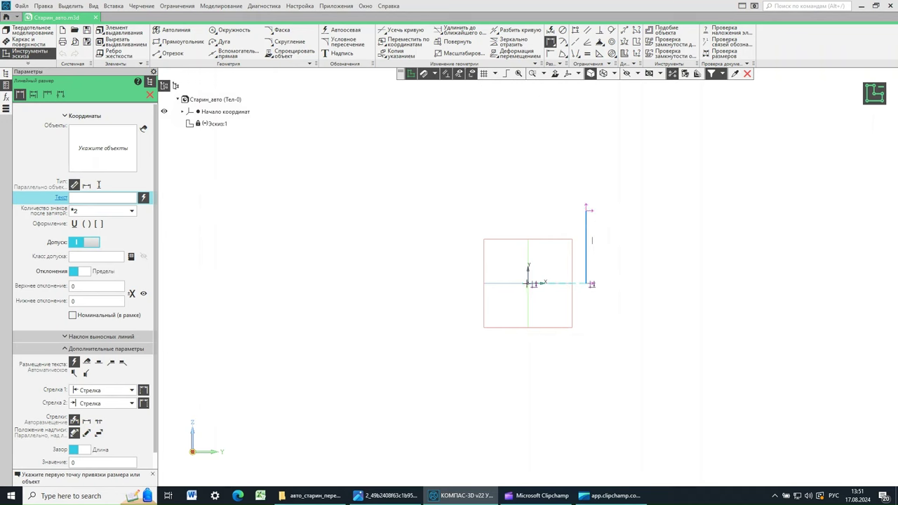
click(527, 283)
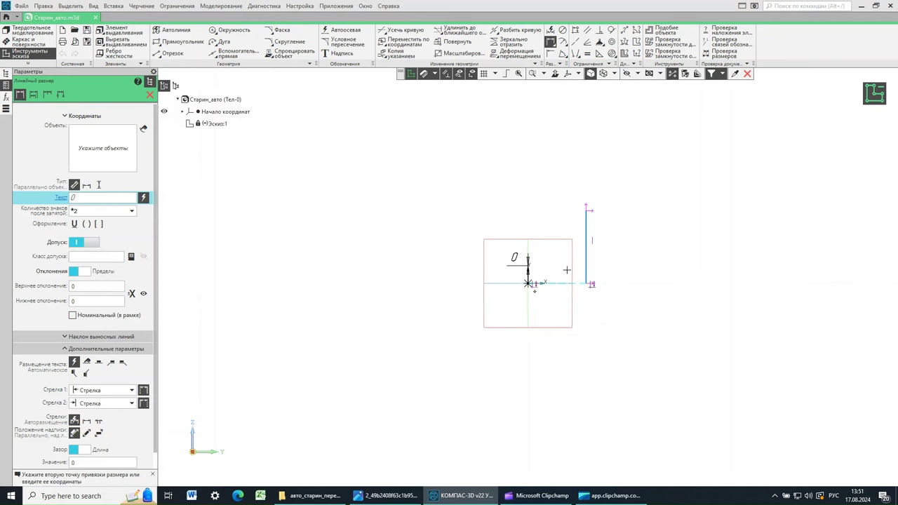
click(587, 284)
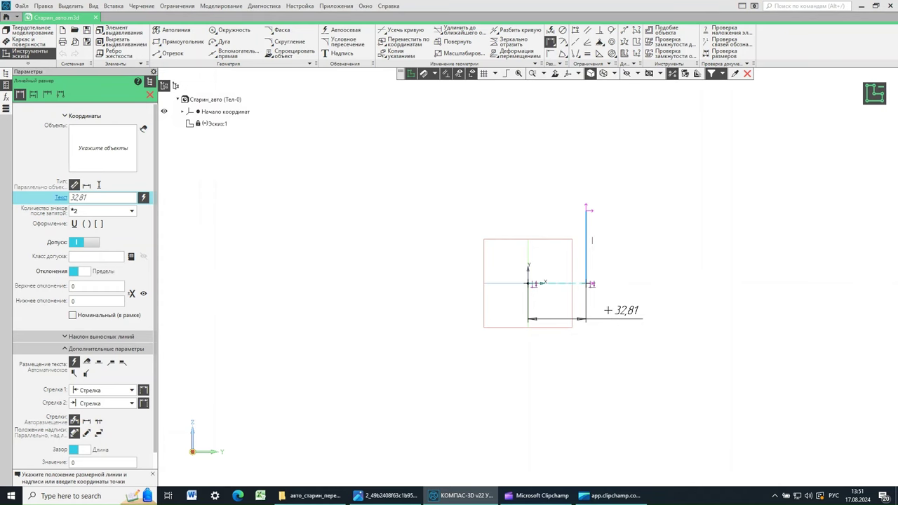
click(630, 320)
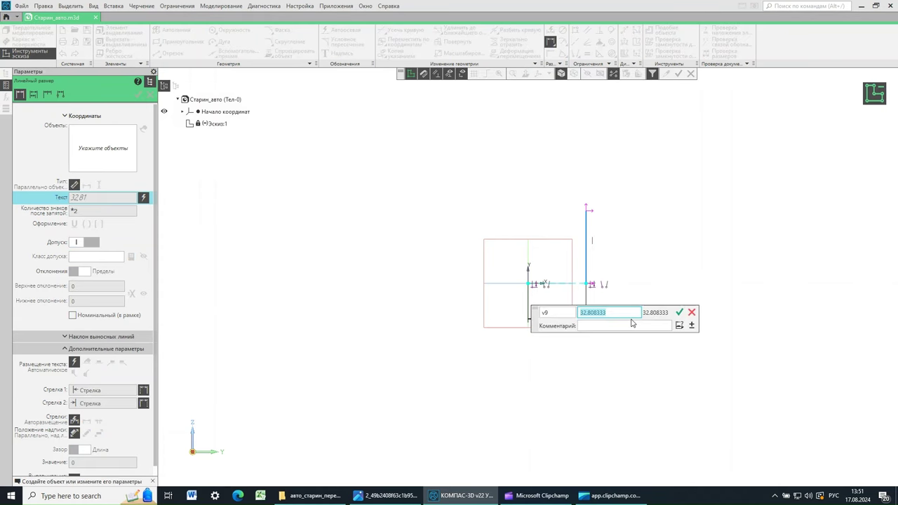
text(6500)
click(750, 313)
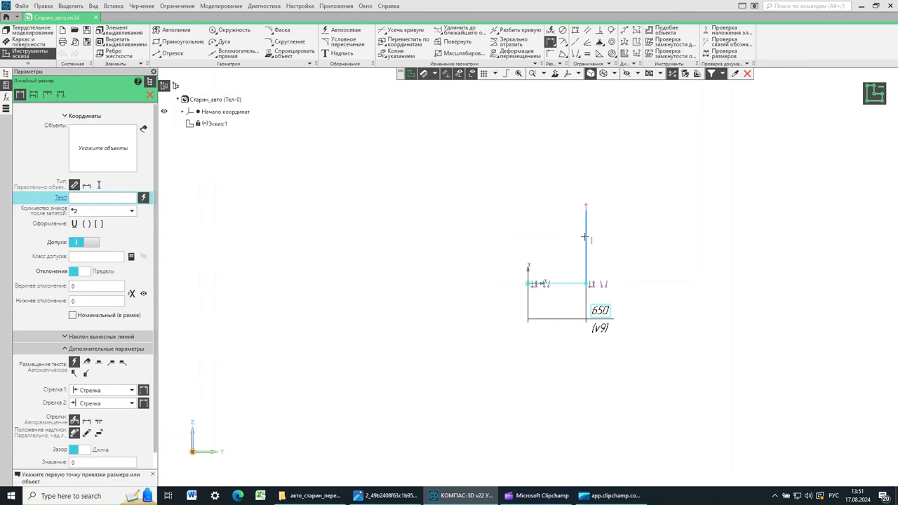
Step: Dimension the vertical segment between its two endpoints and set its length to 850 mm
click(586, 283)
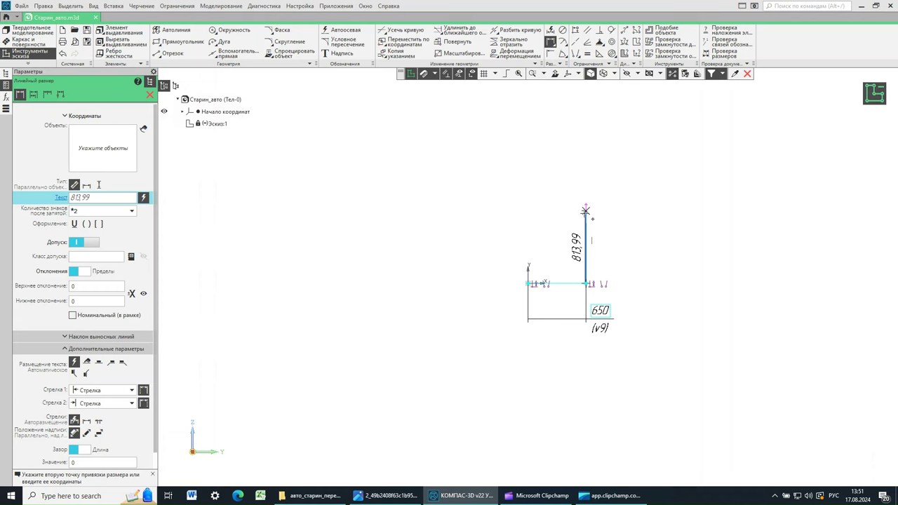
click(586, 210)
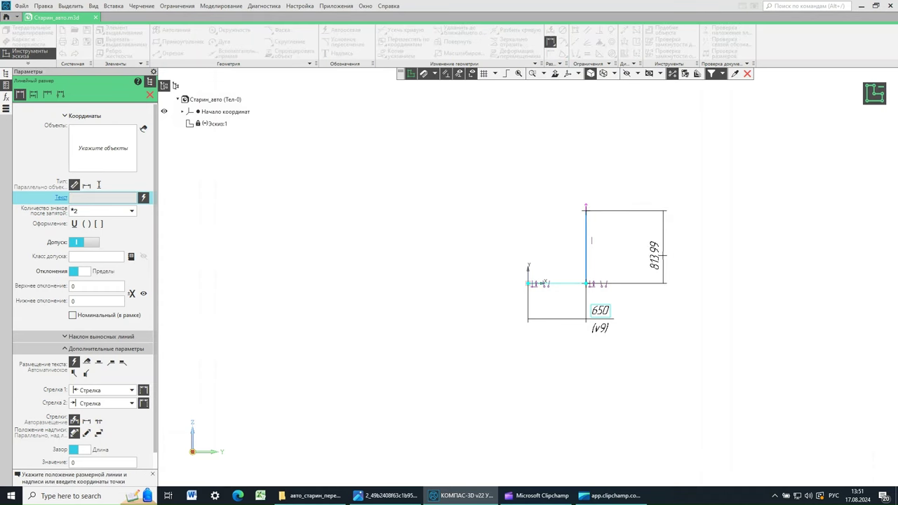
click(664, 255)
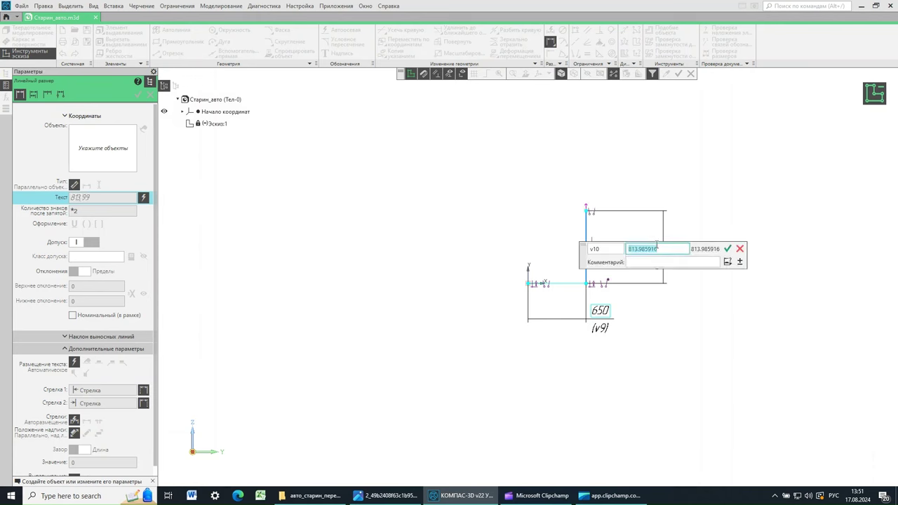
text(8500)
click(728, 248)
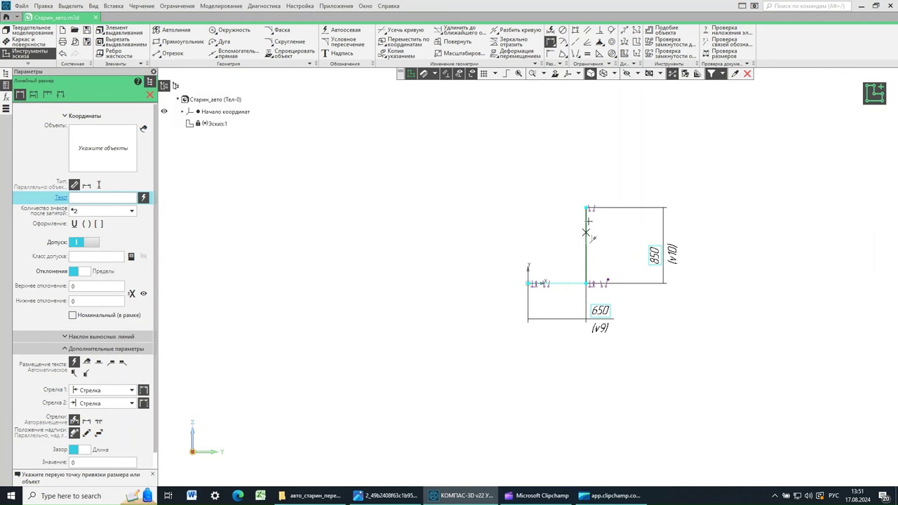
Step: Check the car blueprint and the reference photo in the image viewer, and return to the sketch without adding another dimension
click(386, 495)
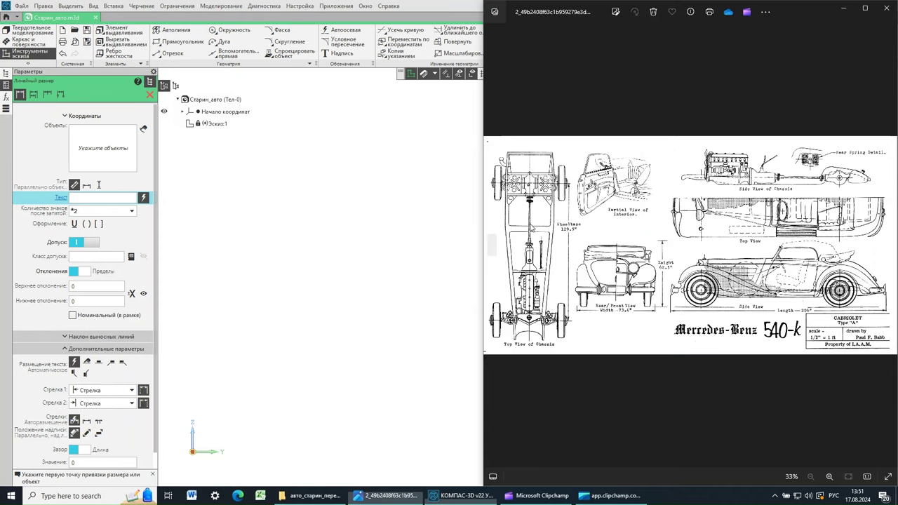
click(492, 247)
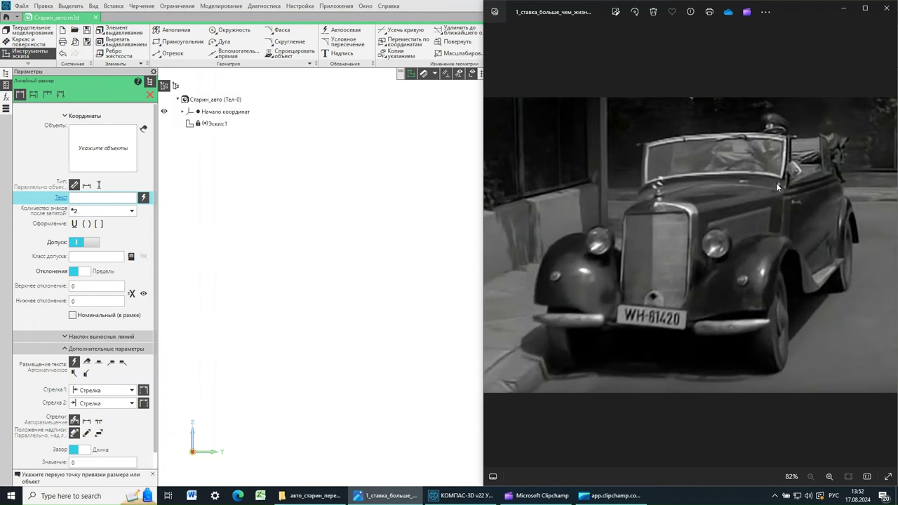
click(445, 144)
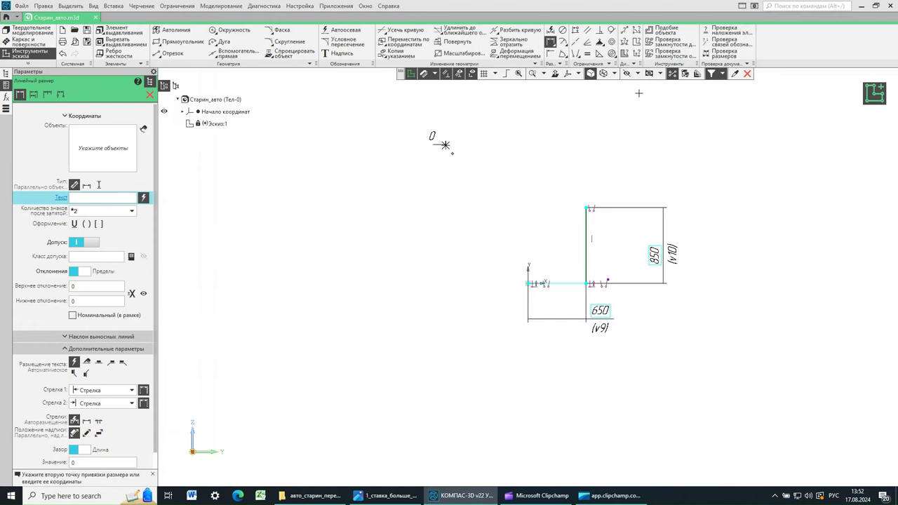
click(519, 174)
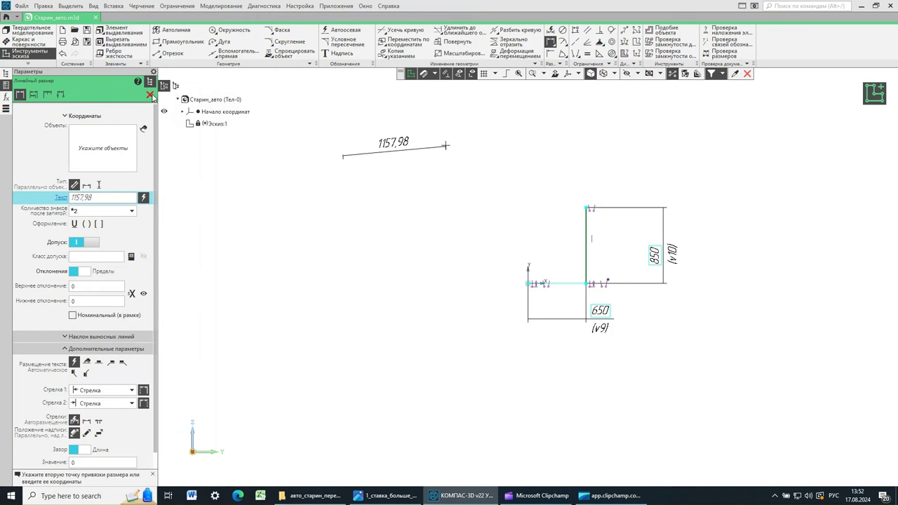
key(Escape)
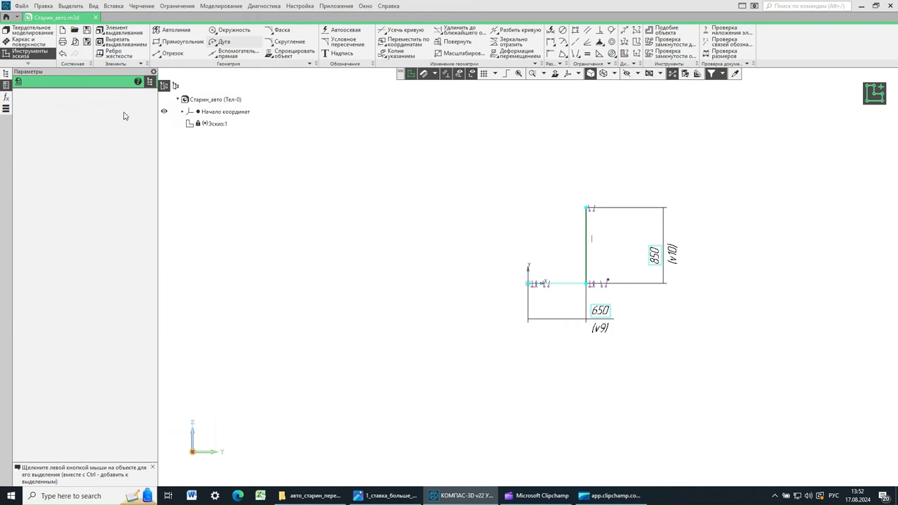
Step: Draw a three-point arc of about 274 mm radius from the vertical segment's upper endpoint, rising to the left and bulging upward
click(33, 95)
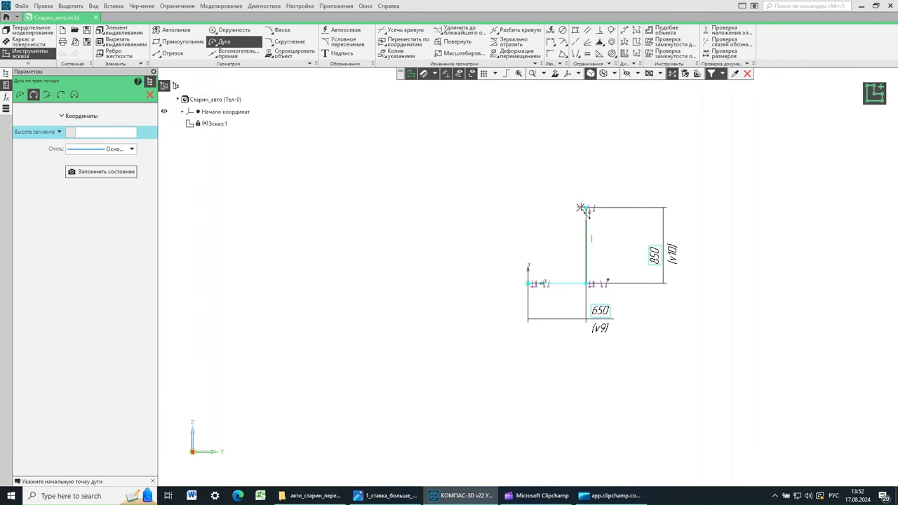
click(576, 203)
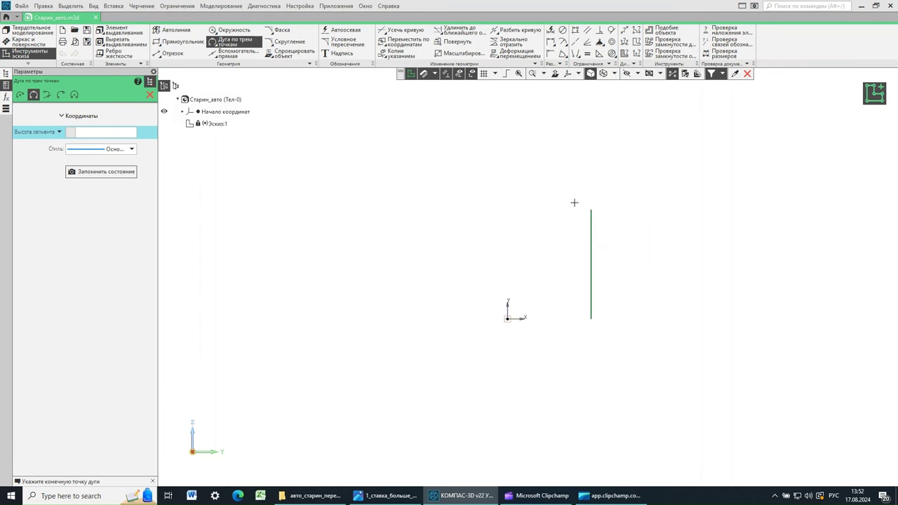
scroll(574, 203, up, 2)
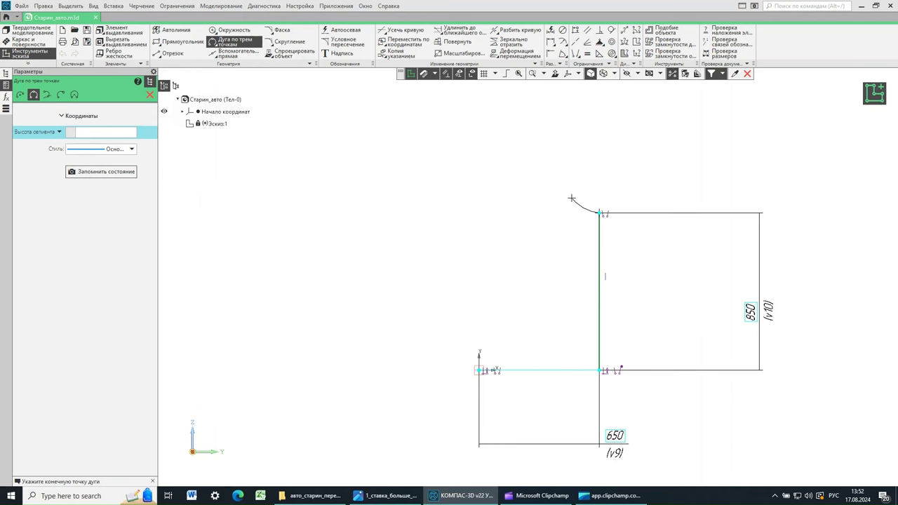
click(573, 200)
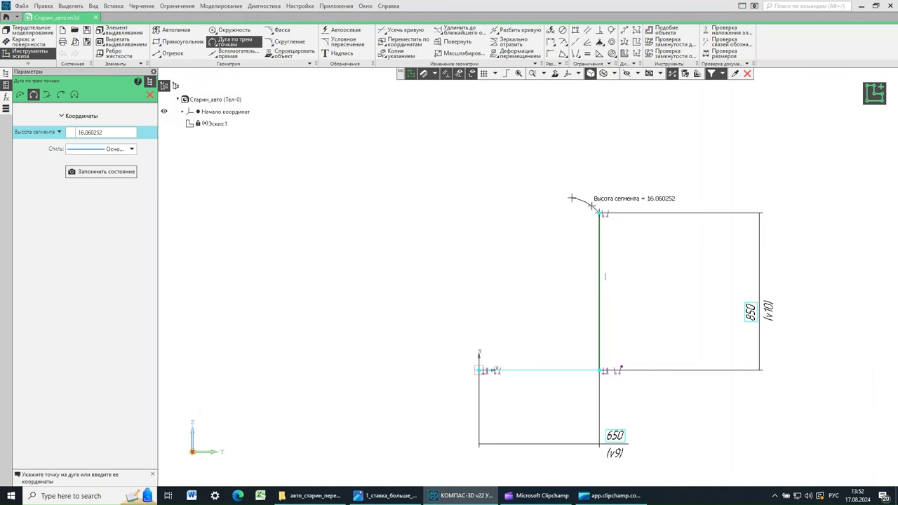
scroll(591, 207, down, 1)
scroll(591, 207, up, 1)
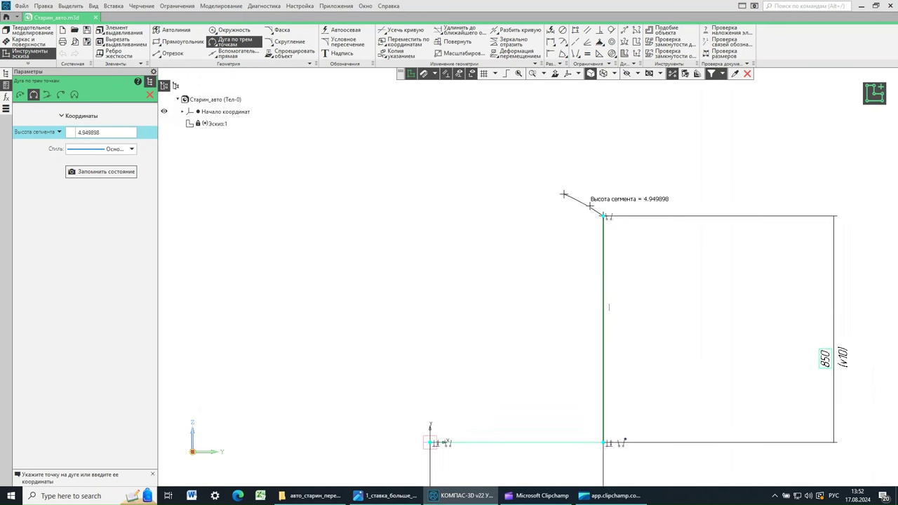
click(590, 205)
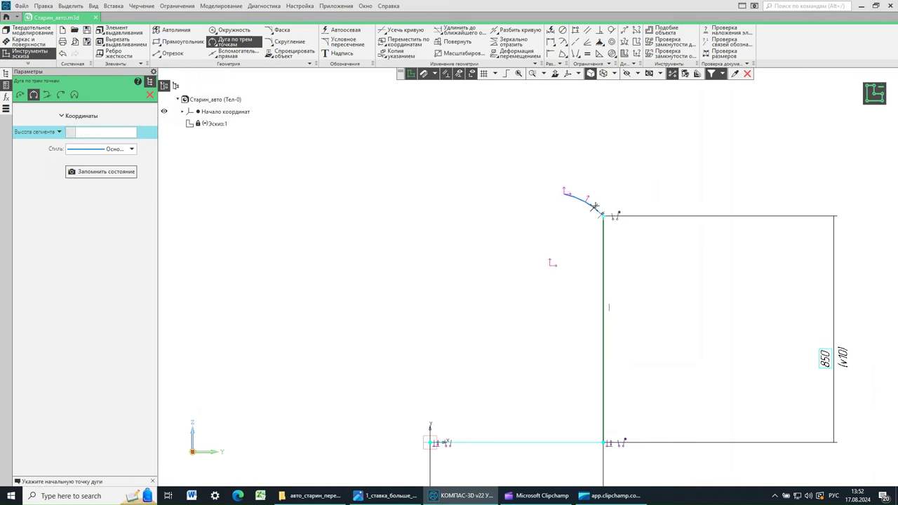
click(151, 96)
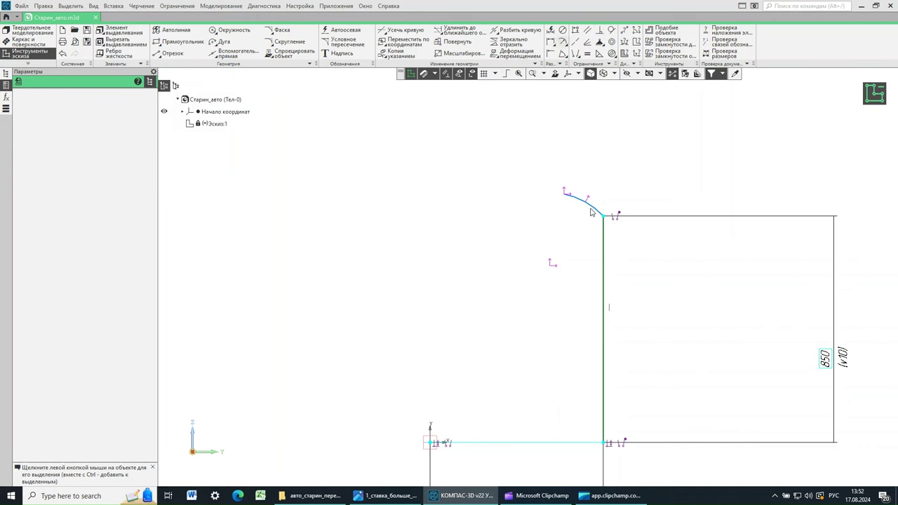
Step: Dimension the radius of the arc at the segment's upper end and set it to 50 mm
click(563, 42)
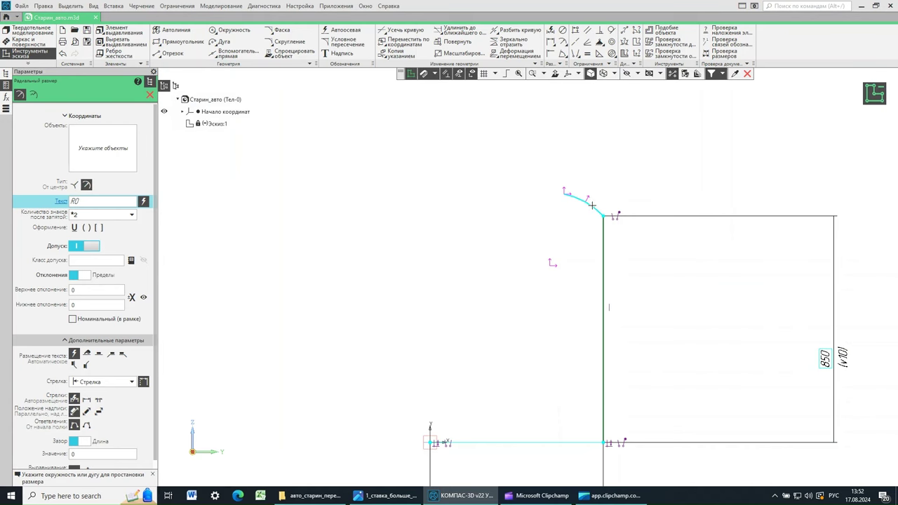
click(619, 184)
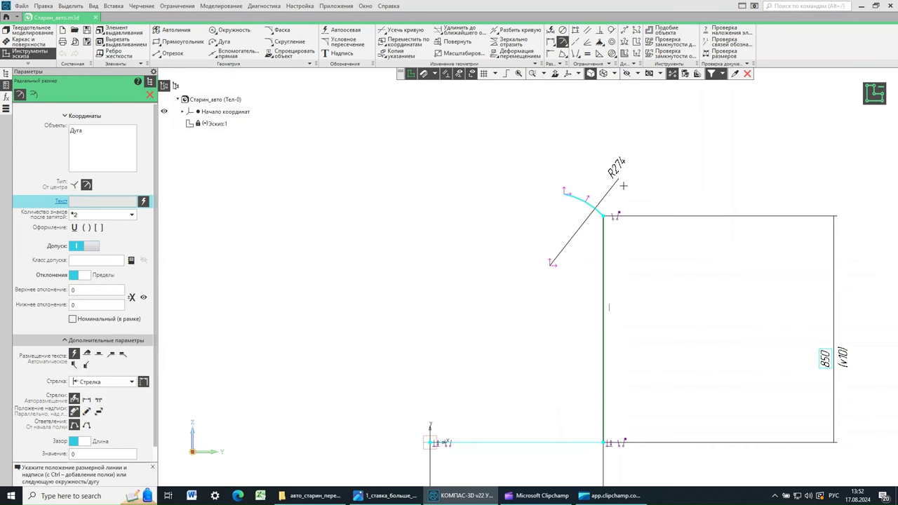
click(634, 186)
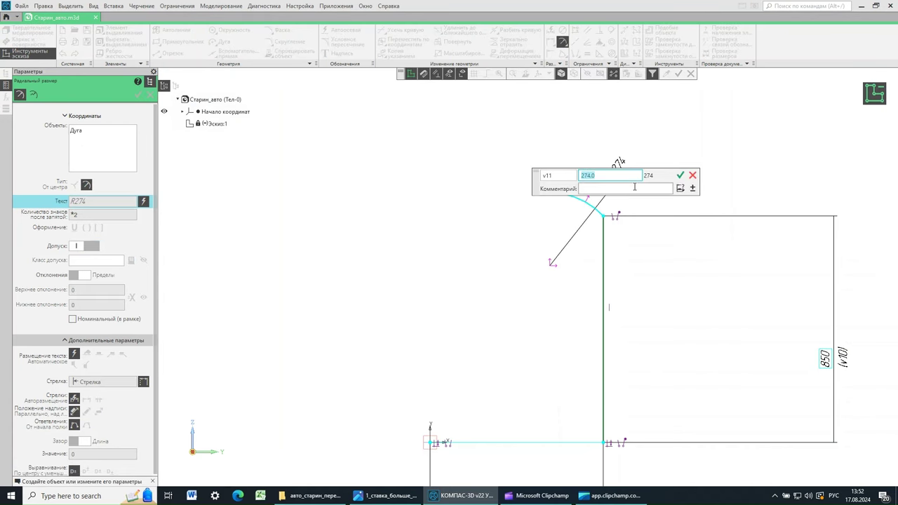
click(680, 176)
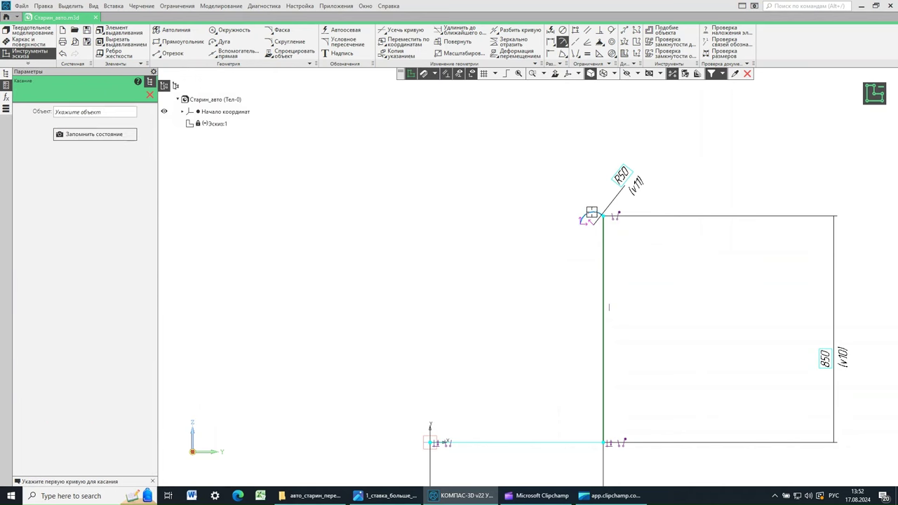
Step: Make the 50 mm radius arc tangent to the vertical segment
click(595, 214)
click(604, 226)
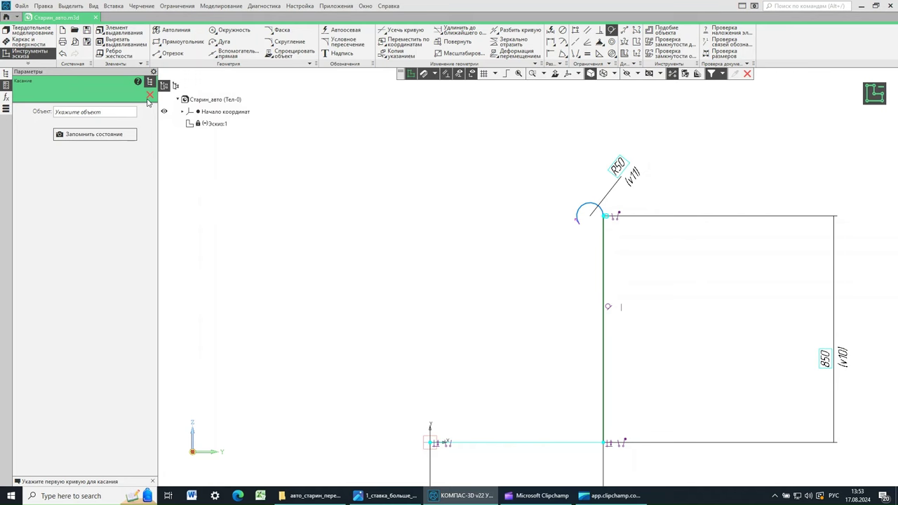
key(Escape)
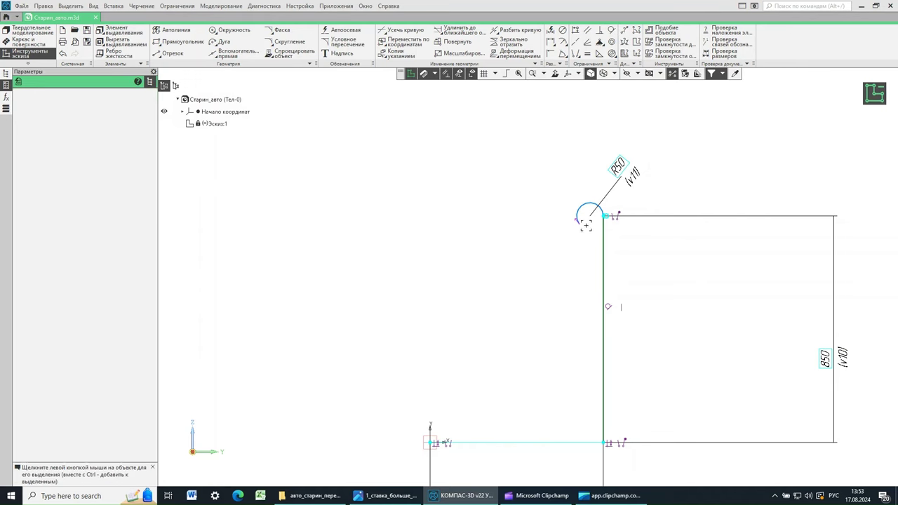
Step: Shorten the 50 mm radius arc by moving its free endpoint to an end angle of 80°
scroll(583, 219, up, 4)
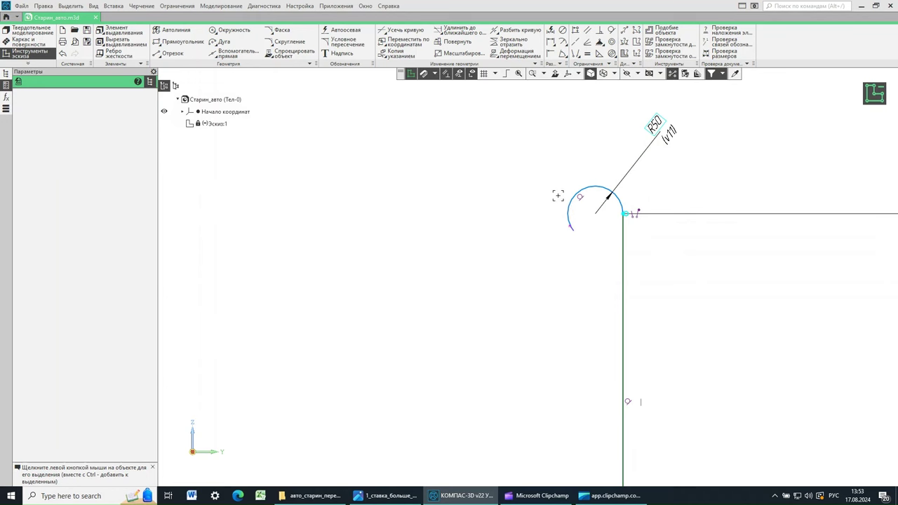
click(571, 234)
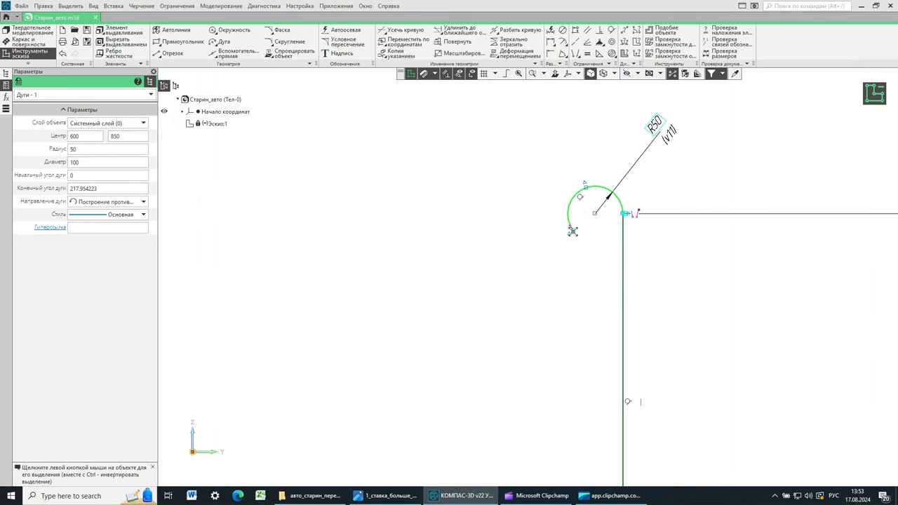
drag(573, 232, 603, 187)
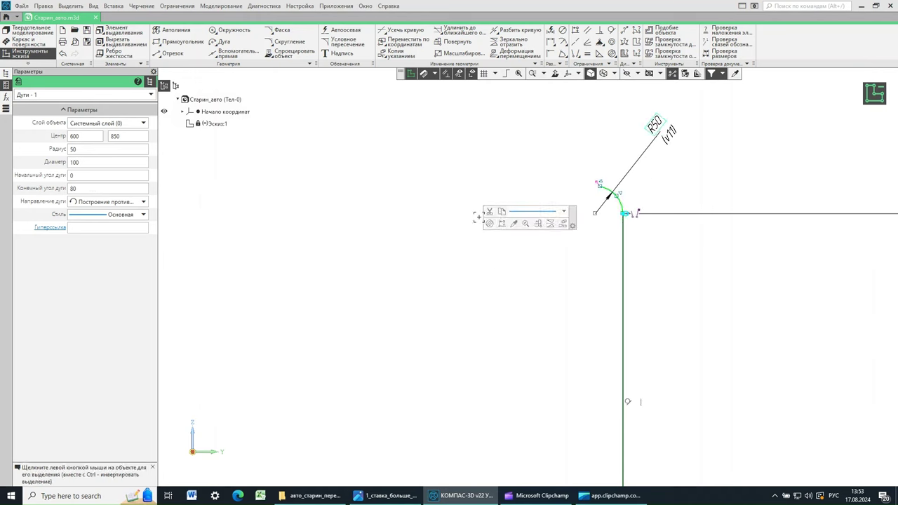
click(485, 235)
scroll(485, 236, down, 5)
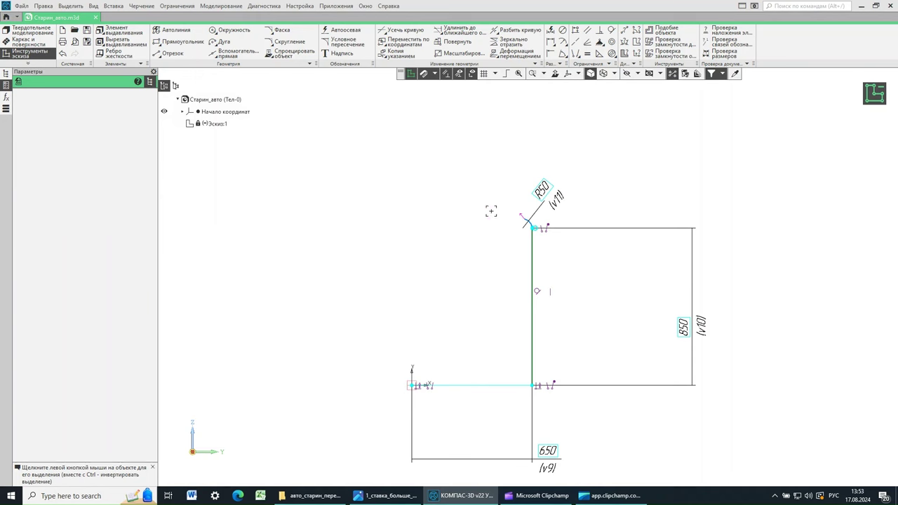
Step: Draw a shallow upward-bulging three-point arc from the small arc's free end to a point above and slightly left of the origin
click(221, 44)
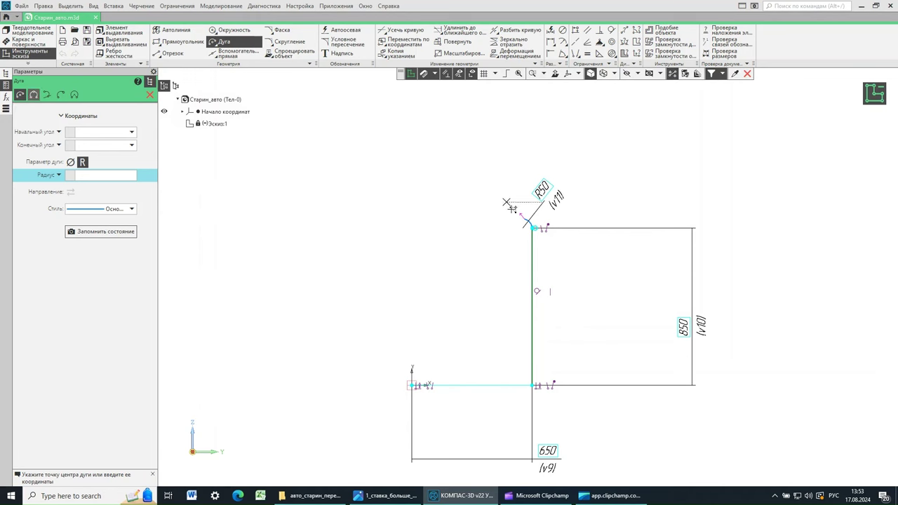
click(525, 219)
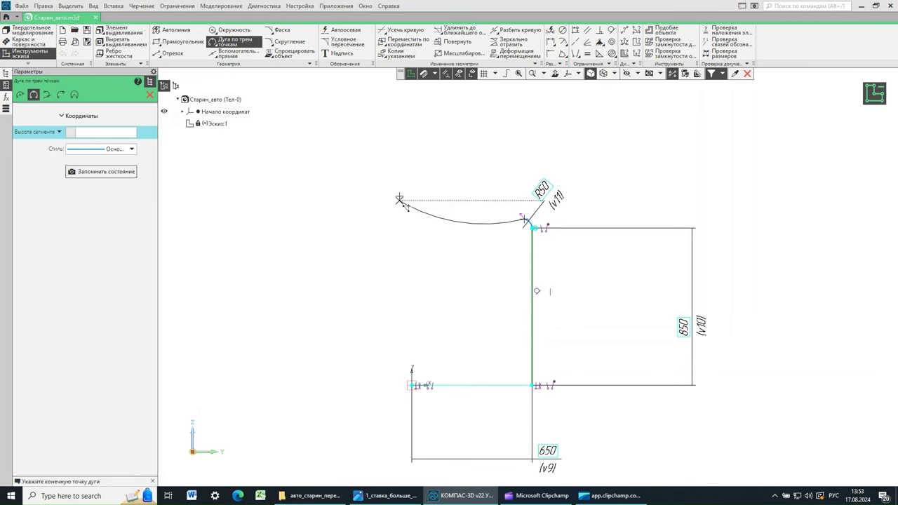
click(400, 200)
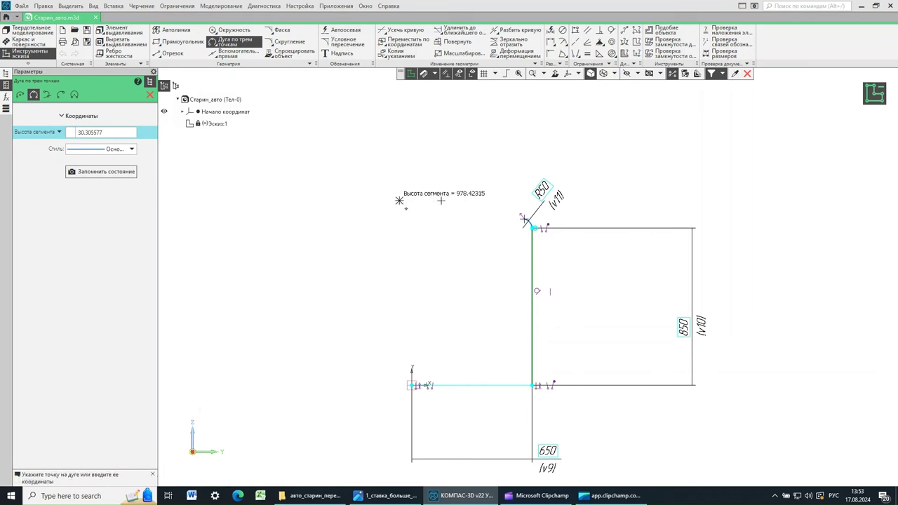
click(466, 217)
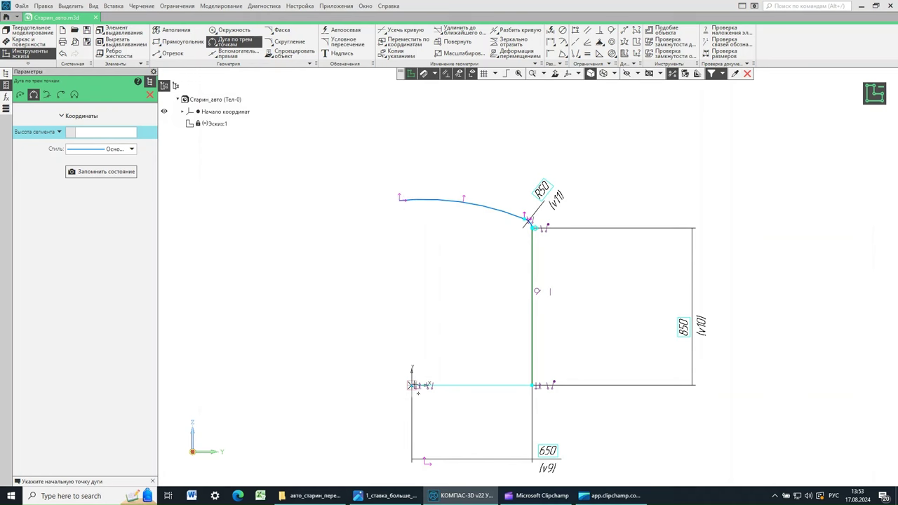
Step: Align the large arc's left endpoint and its center vertically with the origin
click(575, 30)
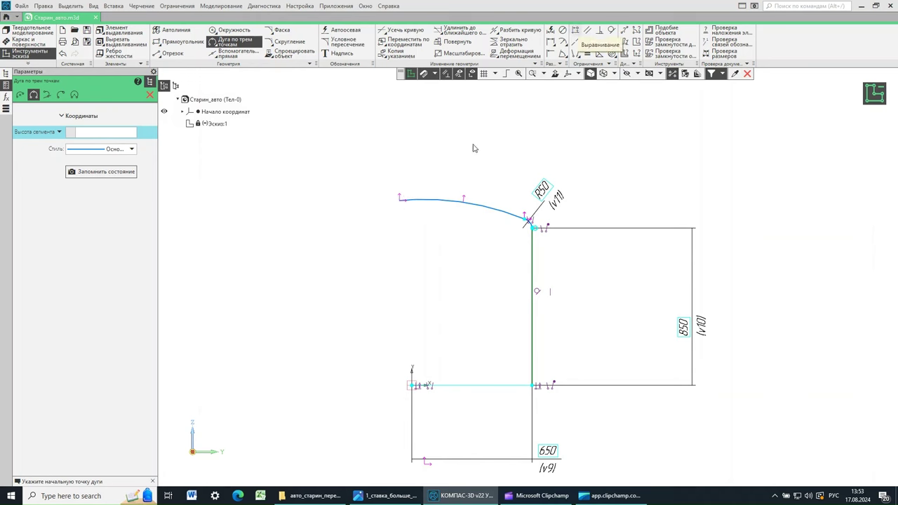
click(400, 200)
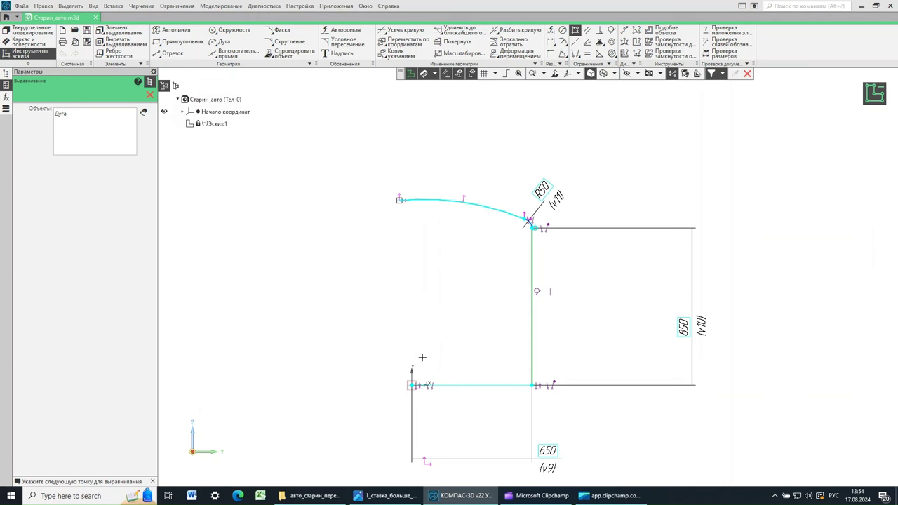
click(412, 386)
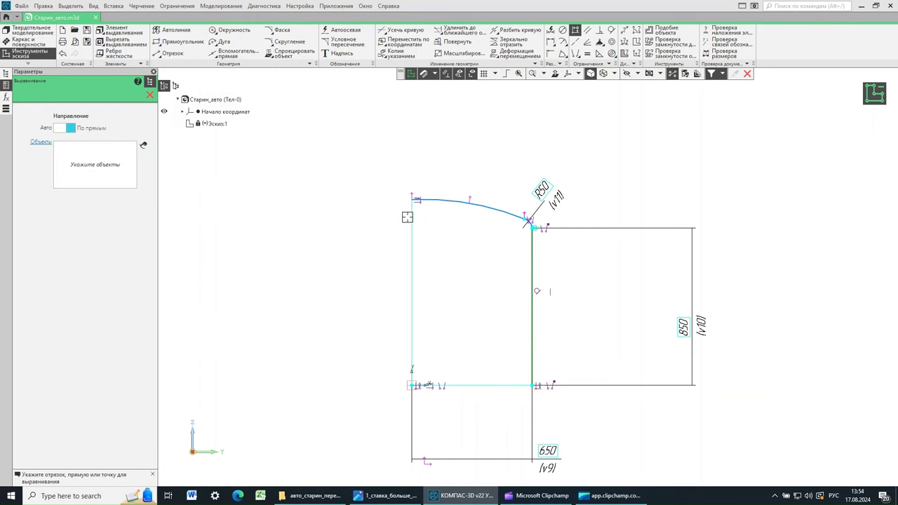
click(473, 74)
click(473, 74)
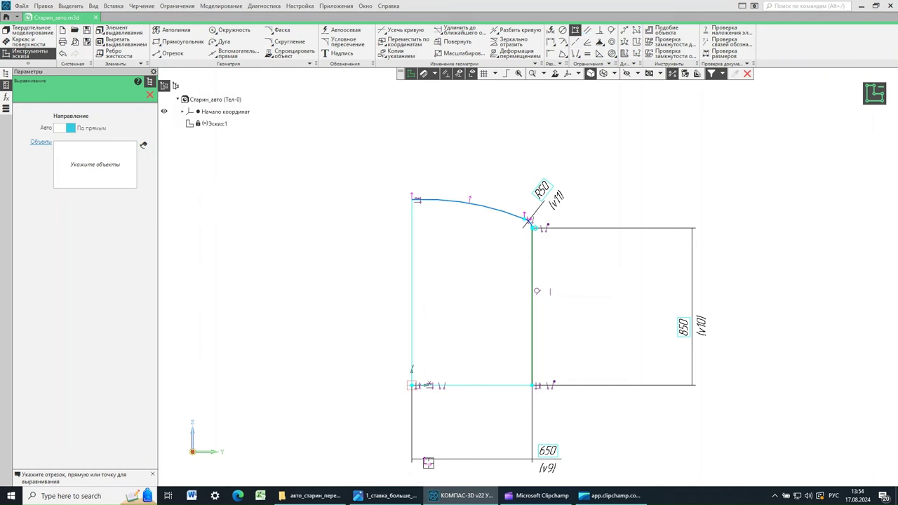
click(472, 202)
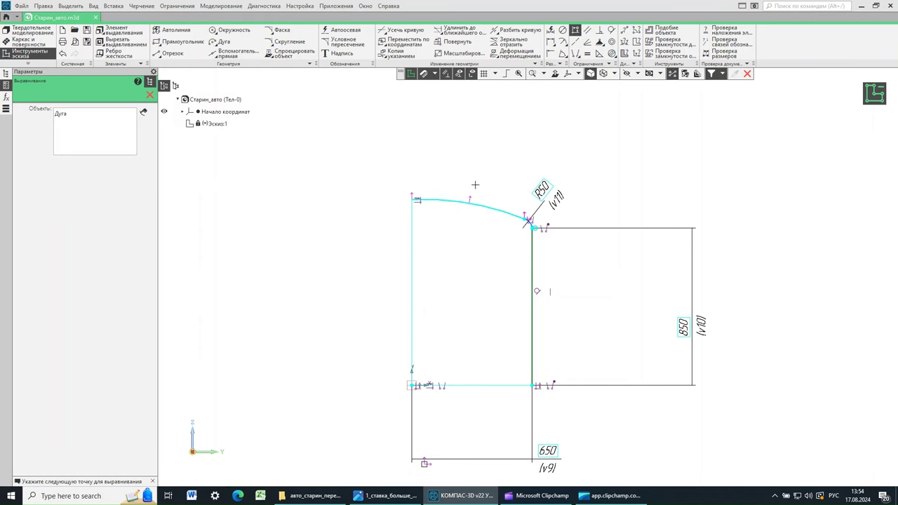
click(452, 210)
Step: Make the large upper arc tangent to the 50 mm radius corner arc
click(410, 127)
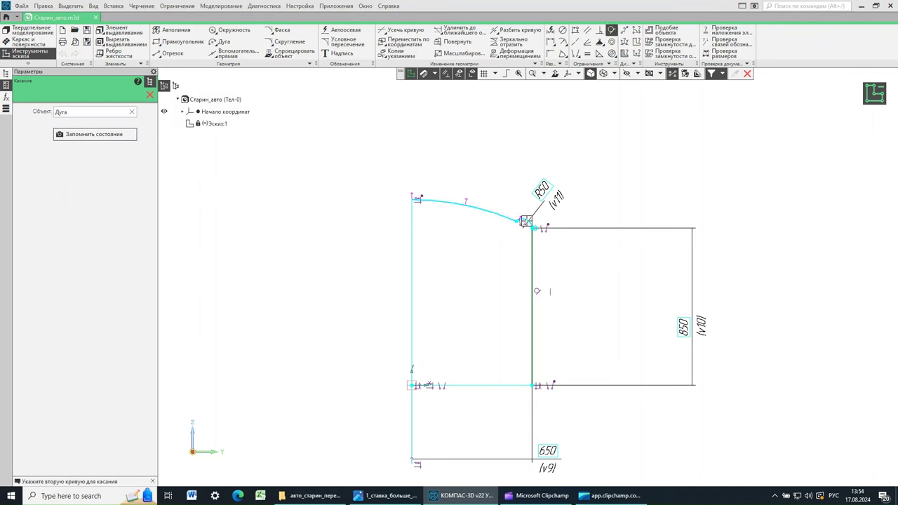
scroll(522, 232, up, 3)
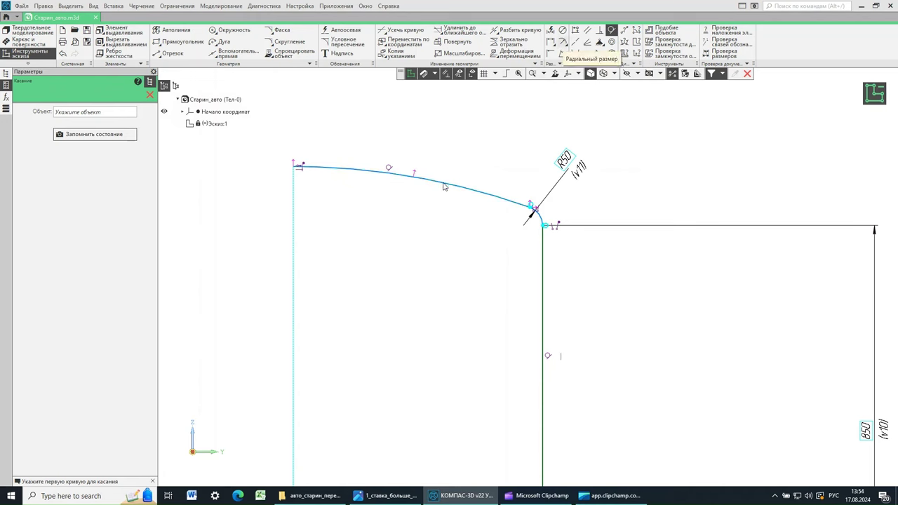
key(Escape)
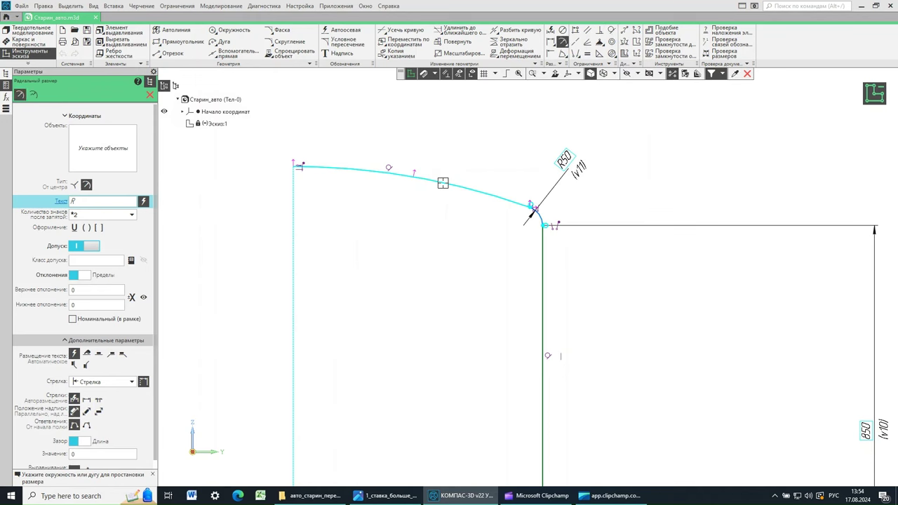
Step: Dimension the radius of the large upper arc and set it to 2200 mm
click(460, 147)
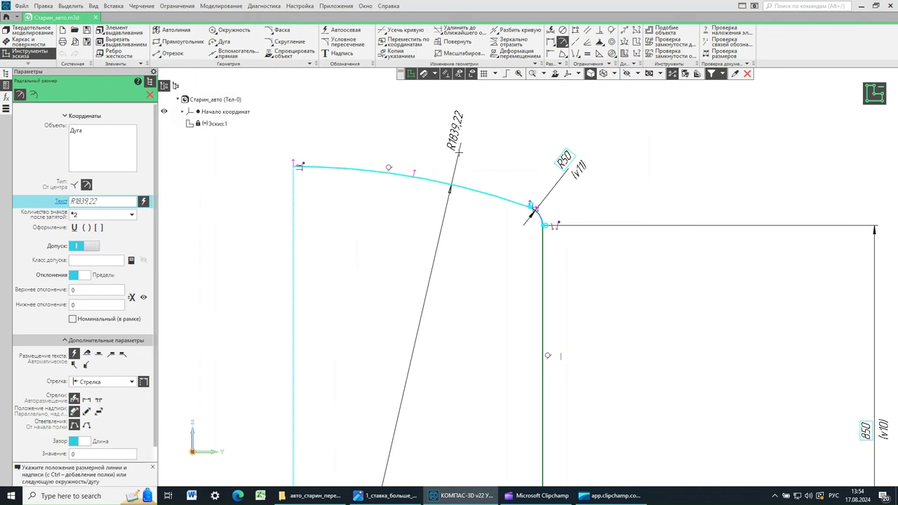
click(459, 148)
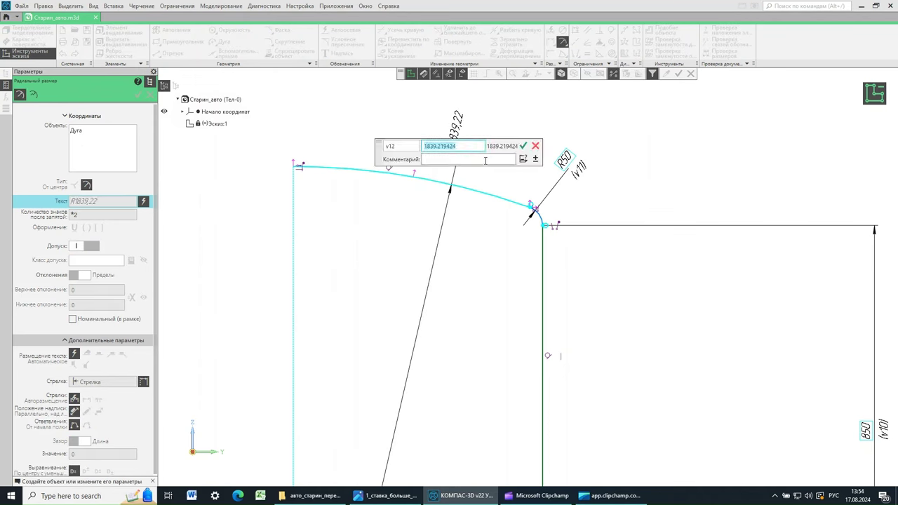
text(2200)
click(524, 146)
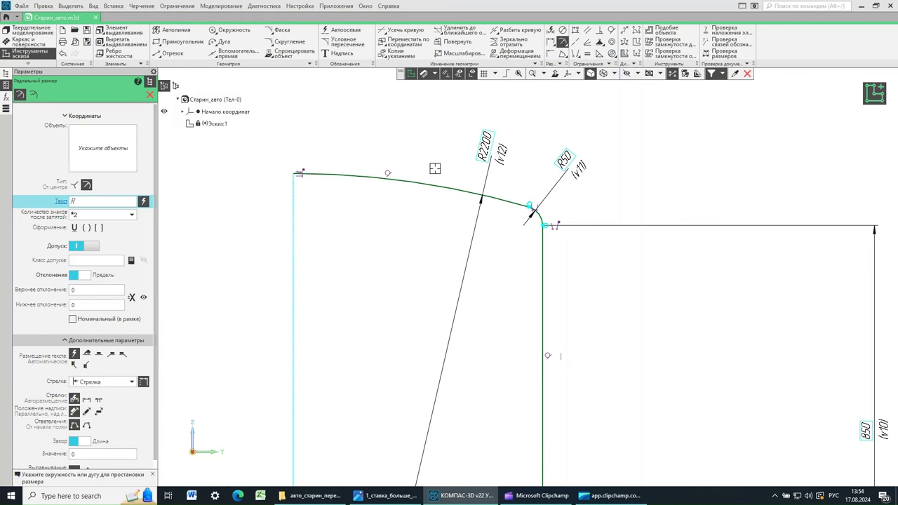
scroll(433, 169, down, 2)
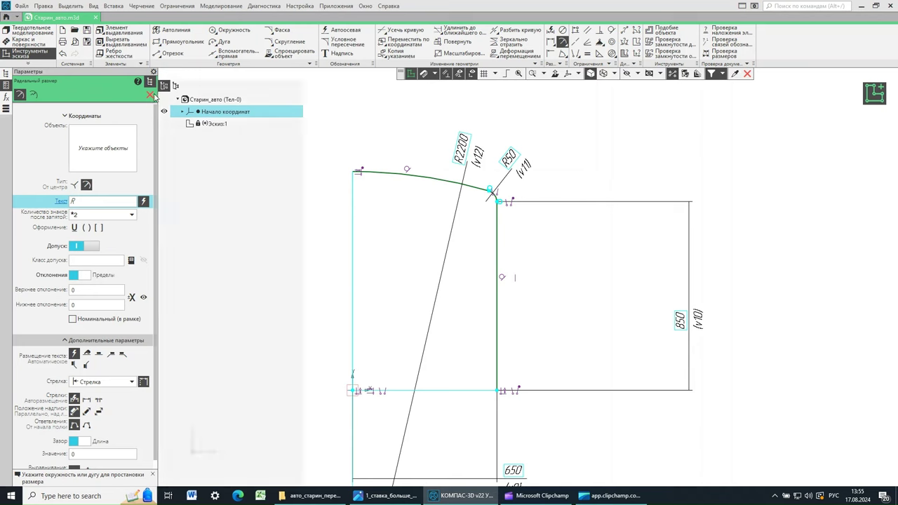
key(Escape)
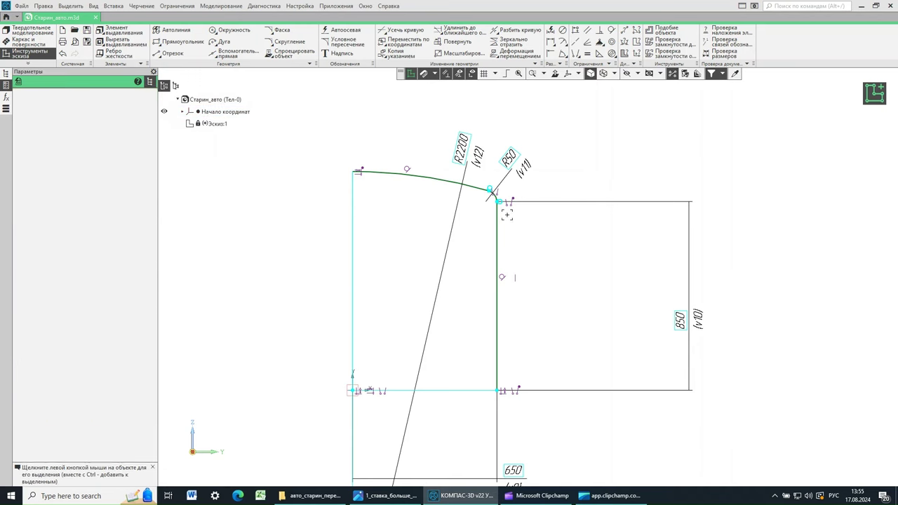
Step: Finish the front profile sketch and compare it with the reference photo of the car
click(873, 98)
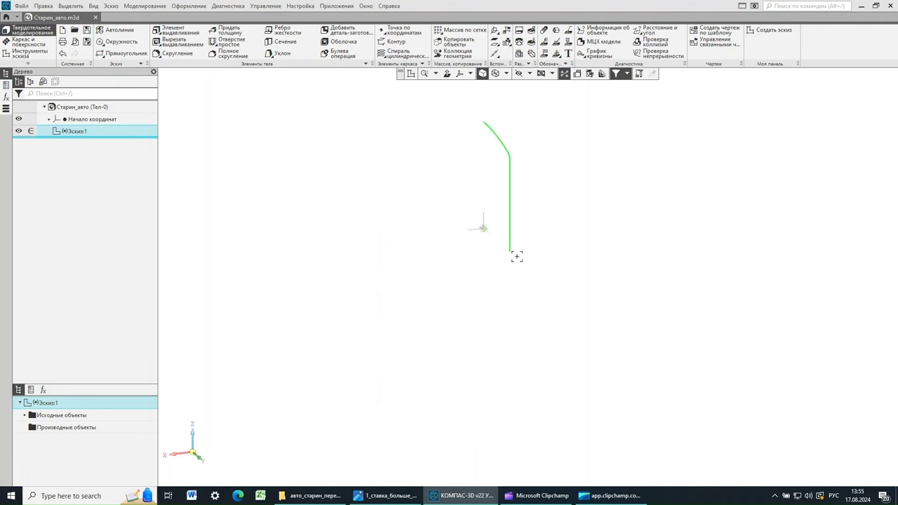
middle_drag(516, 280, 507, 281)
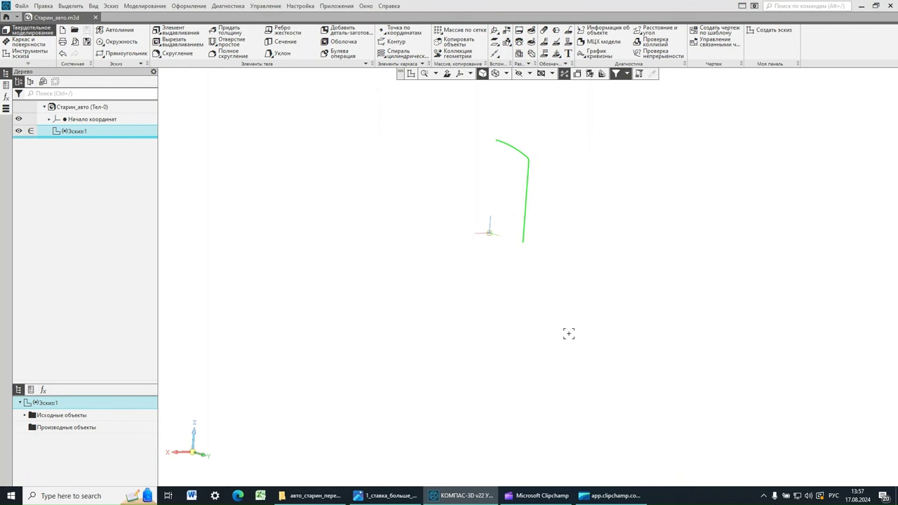
click(387, 495)
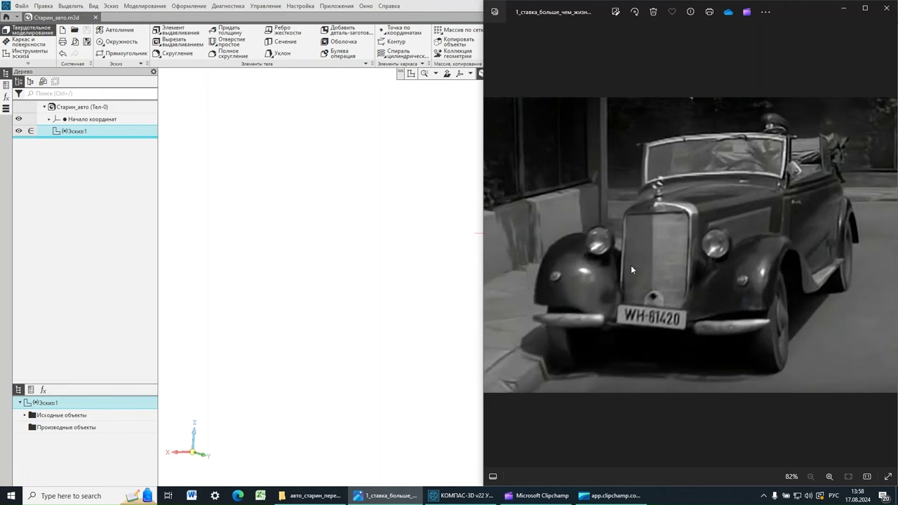
click(421, 7)
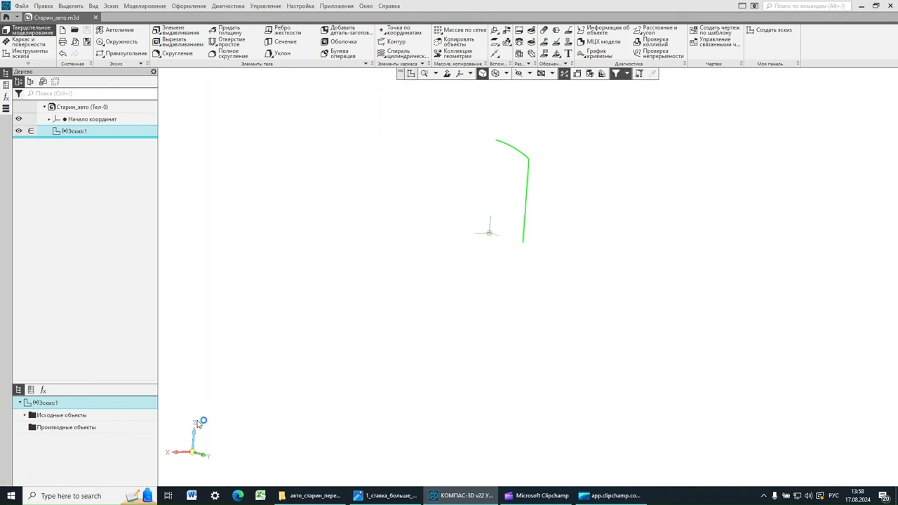
Step: Start a new sketch on the vertical ZX plane through the coordinate origin
mouse_move(525, 243)
middle_down()
mouse_move(510, 266)
mouse_move(487, 223)
mouse_move(547, 253)
mouse_move(527, 282)
middle_up()
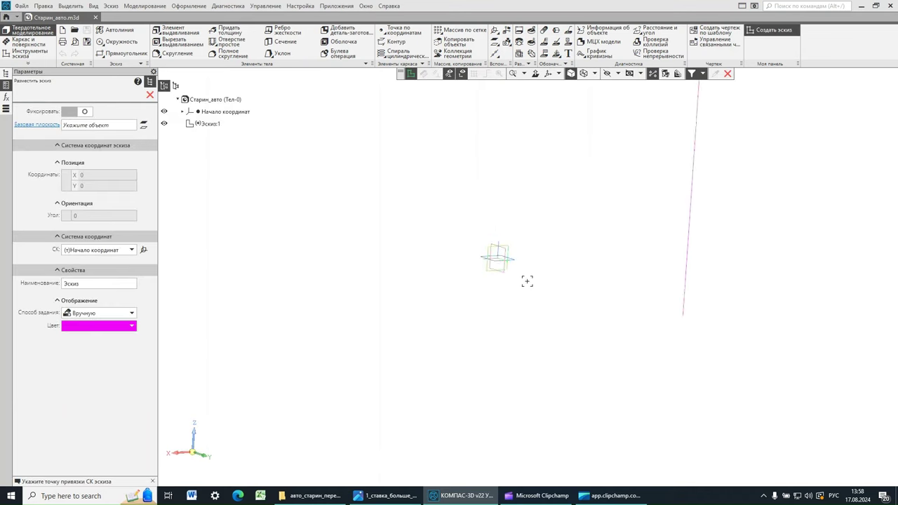
click(507, 245)
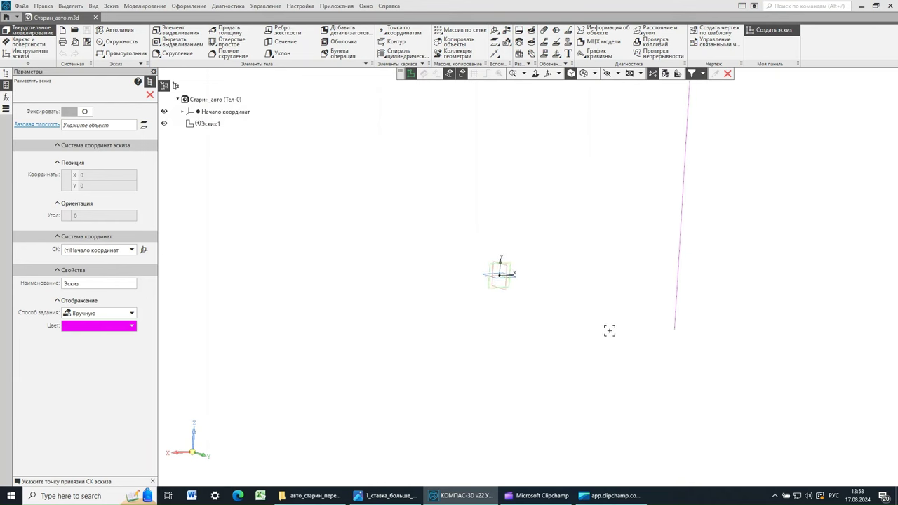
click(670, 328)
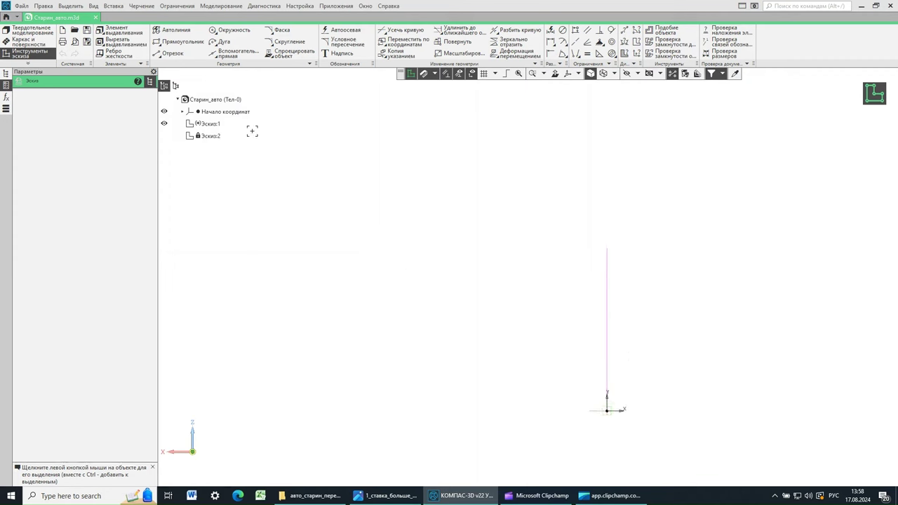
Step: Draw a steep line segment to the left of the origin, with its upper end leaning toward the origin
click(169, 55)
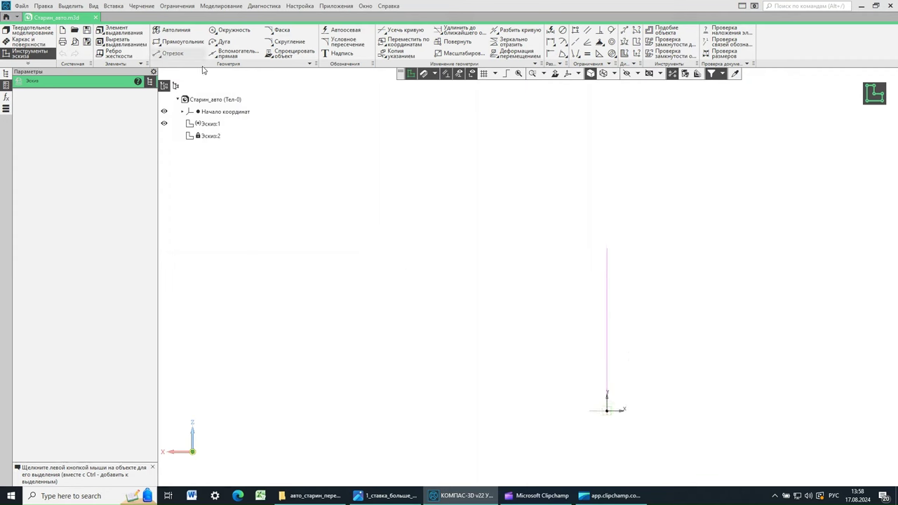
click(356, 400)
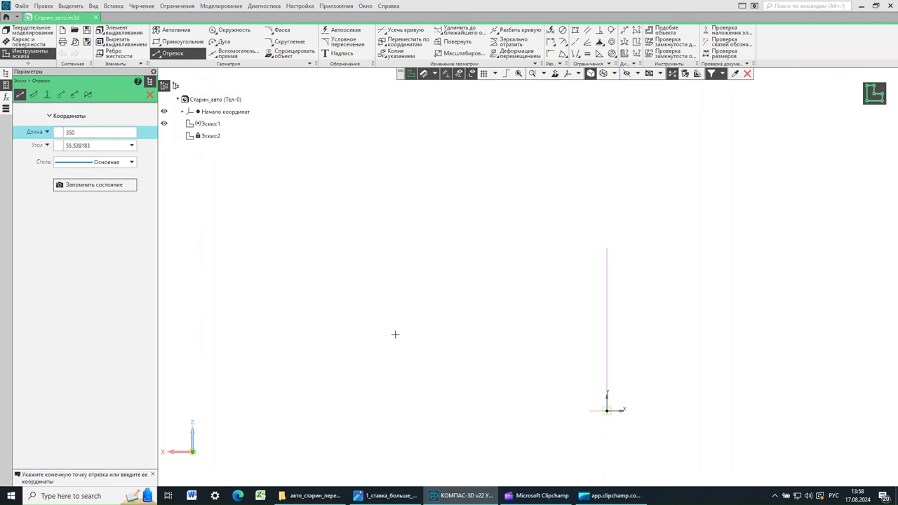
click(388, 288)
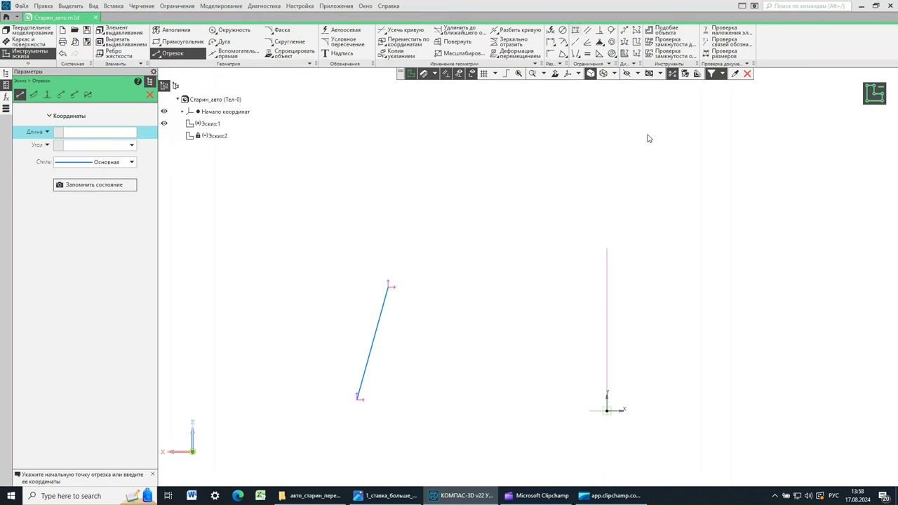
Step: Align the slanted line's lower endpoint horizontally with the origin
click(358, 398)
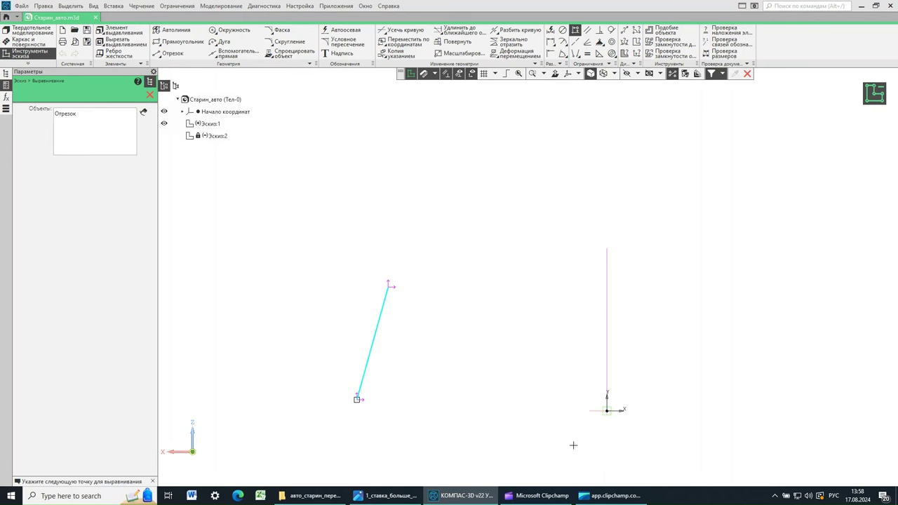
click(607, 411)
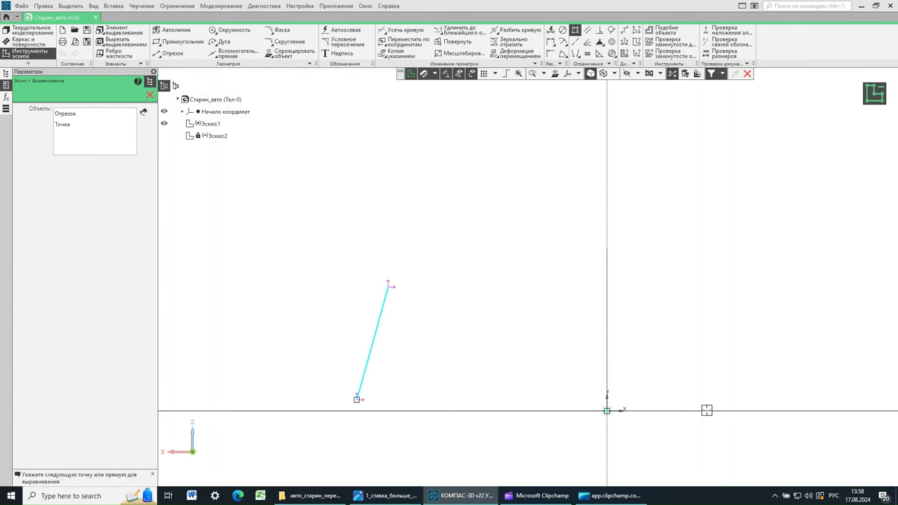
click(707, 410)
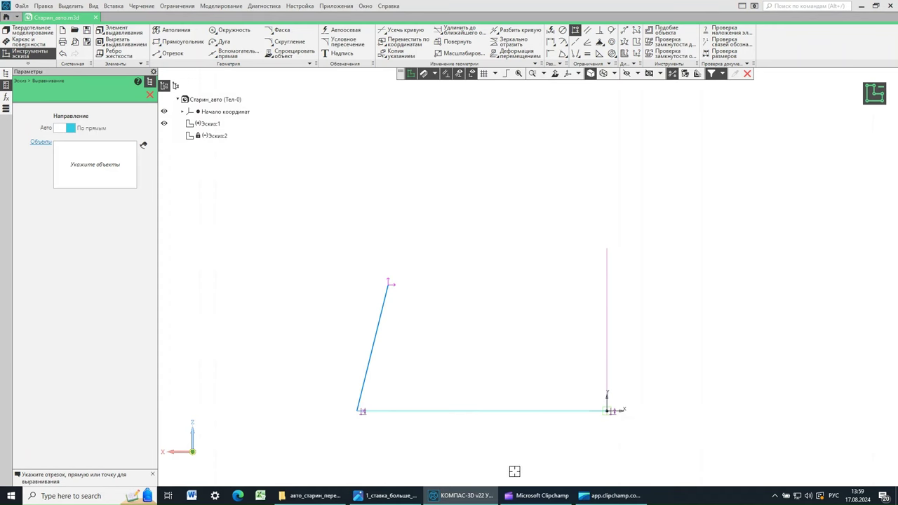
Step: Check the car photo and blueprint, and set the horizontal distance from the line's lower endpoint to the origin to 1900 mm
click(400, 498)
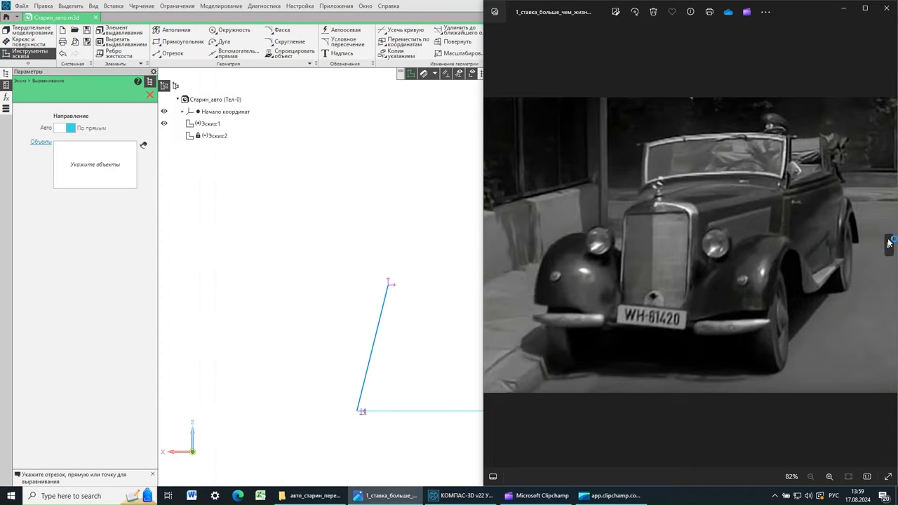
click(890, 245)
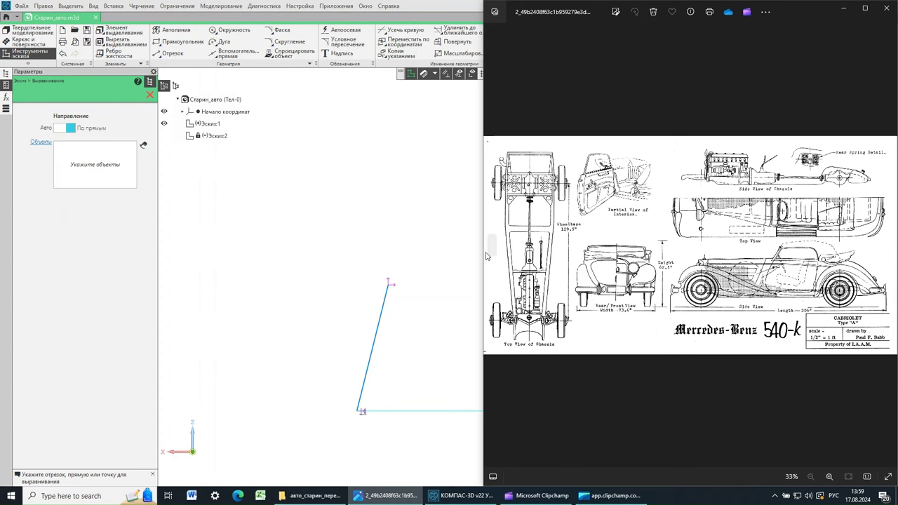
key(Left)
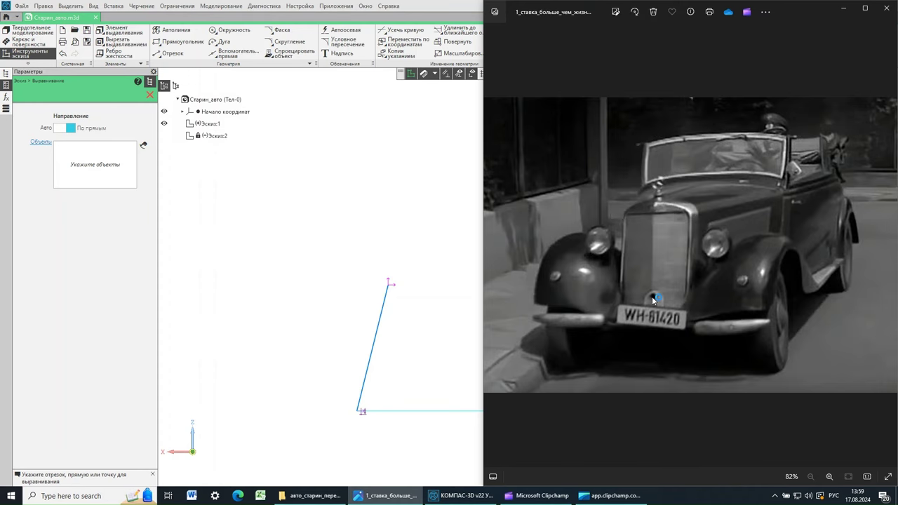
click(427, 8)
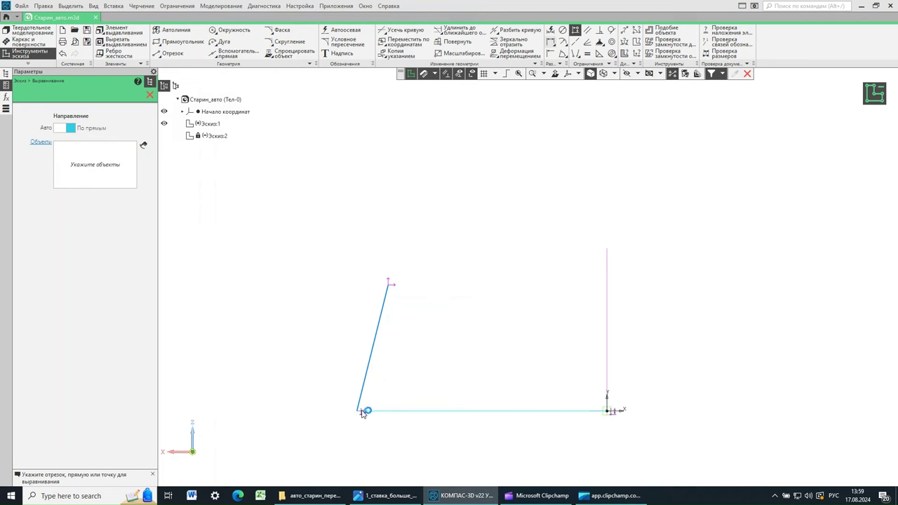
click(551, 43)
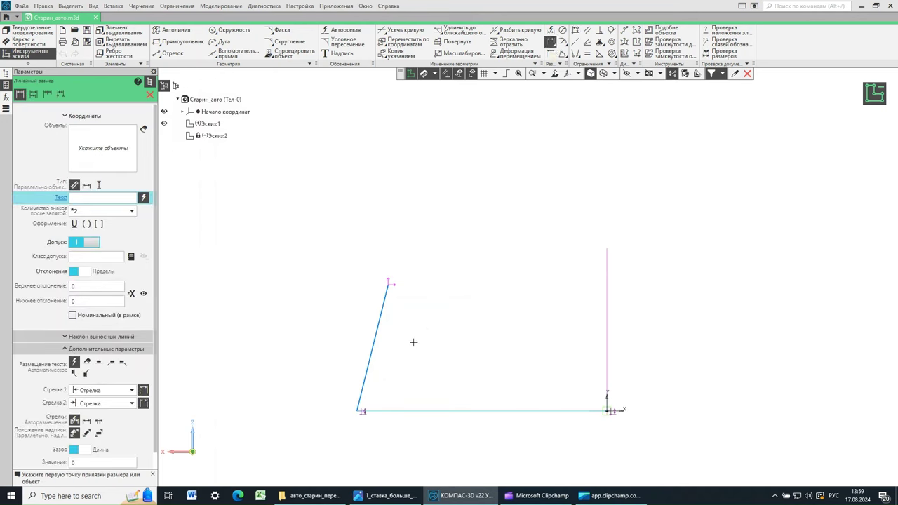
click(358, 411)
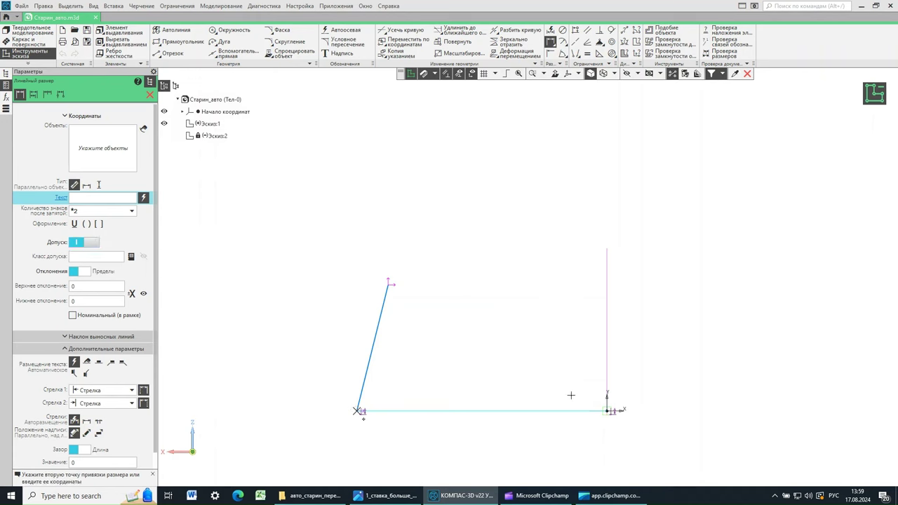
click(608, 411)
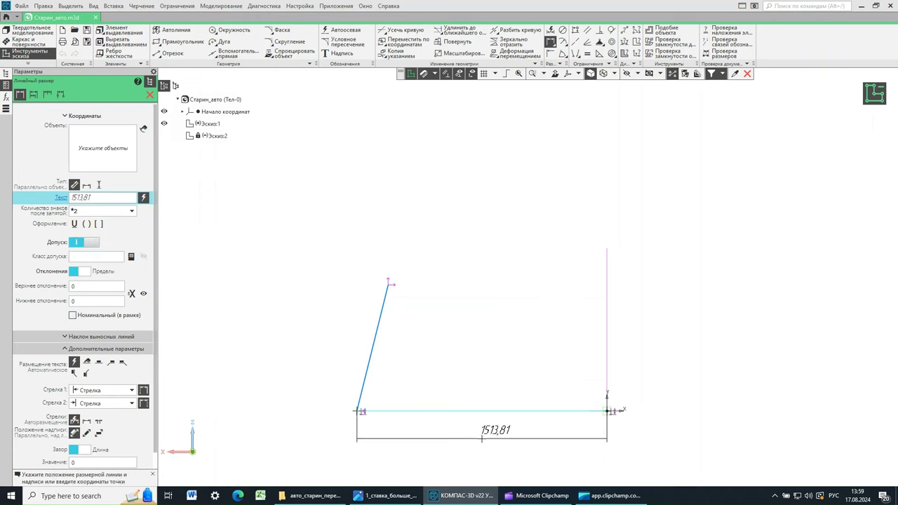
click(546, 439)
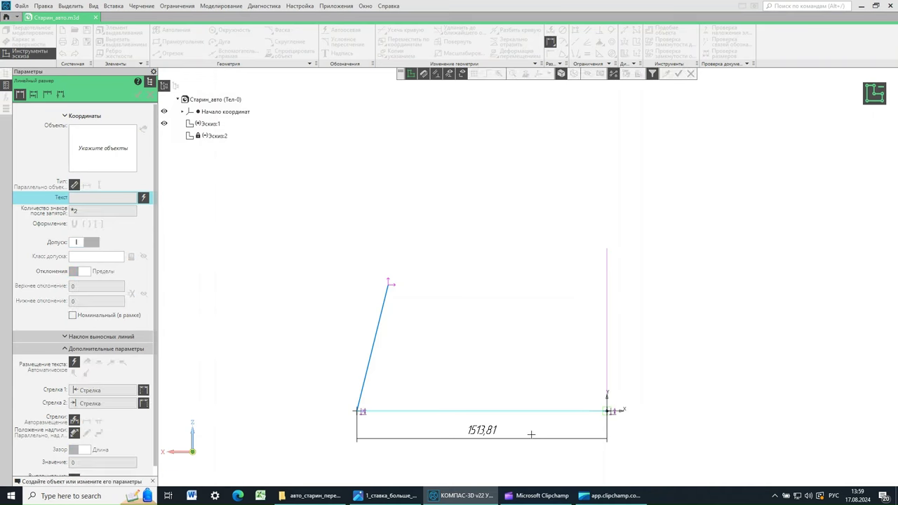
text(1)
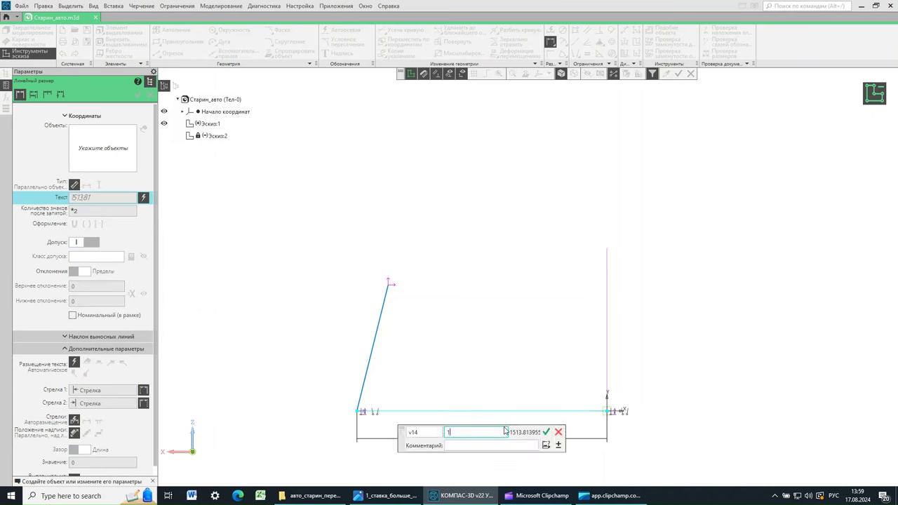
text(900)
click(546, 434)
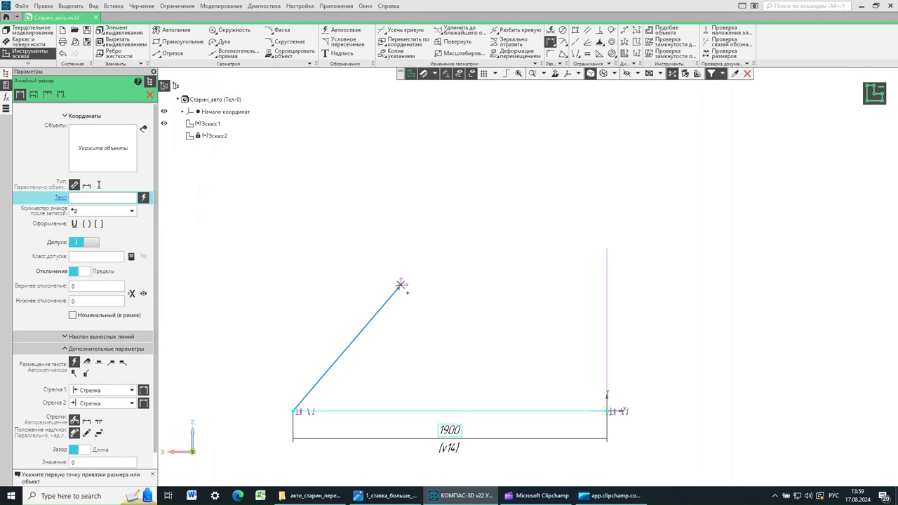
Step: Add a vertical dimension from the slanted line's upper endpoint to the origin and set it to 850 mm
click(401, 284)
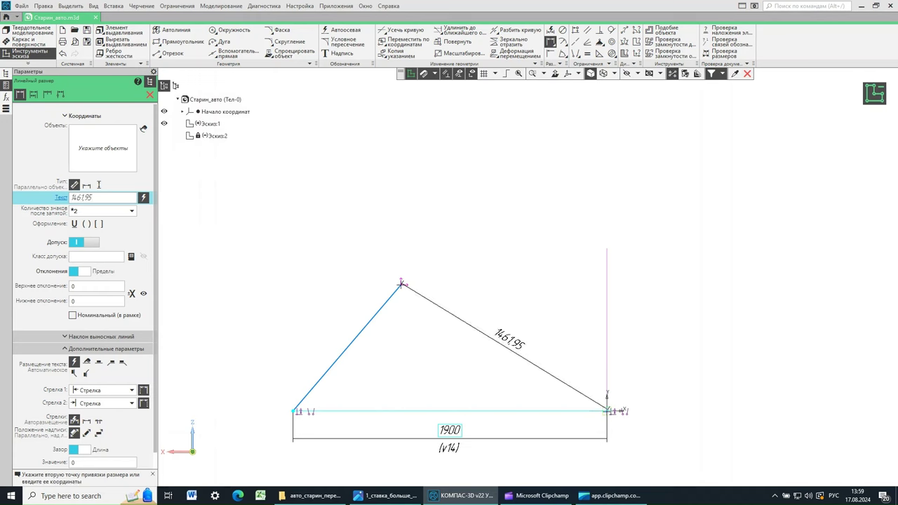
click(607, 411)
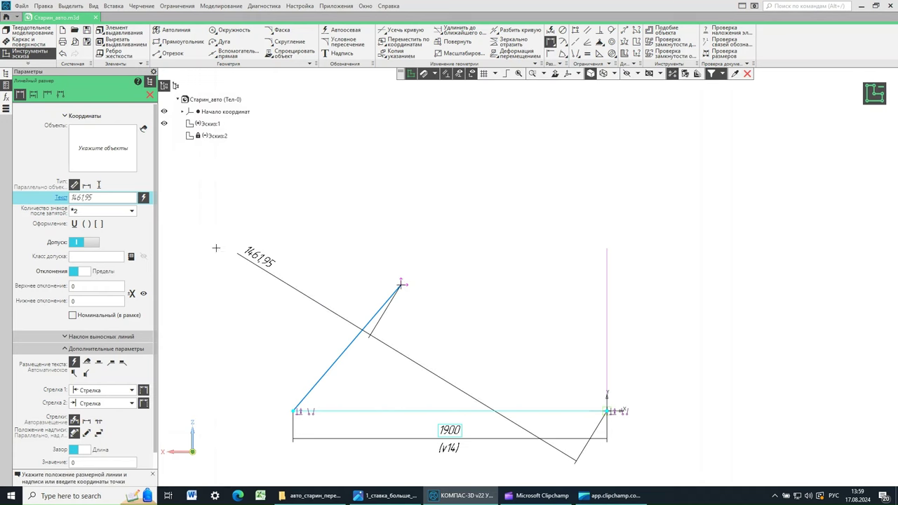
click(99, 186)
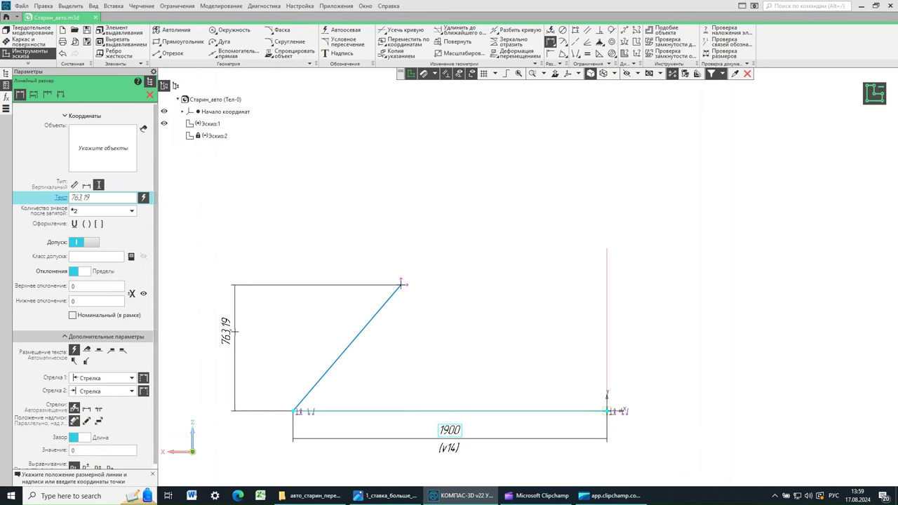
click(228, 332)
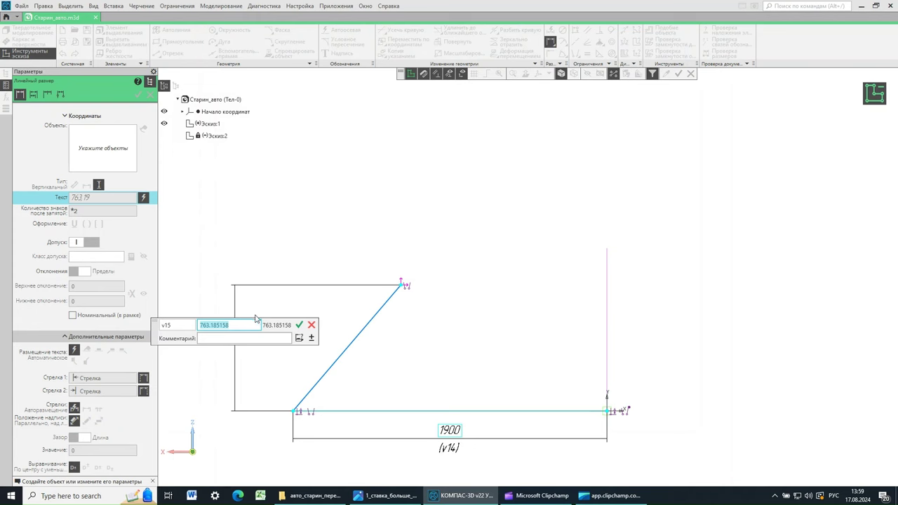
text(850)
click(298, 328)
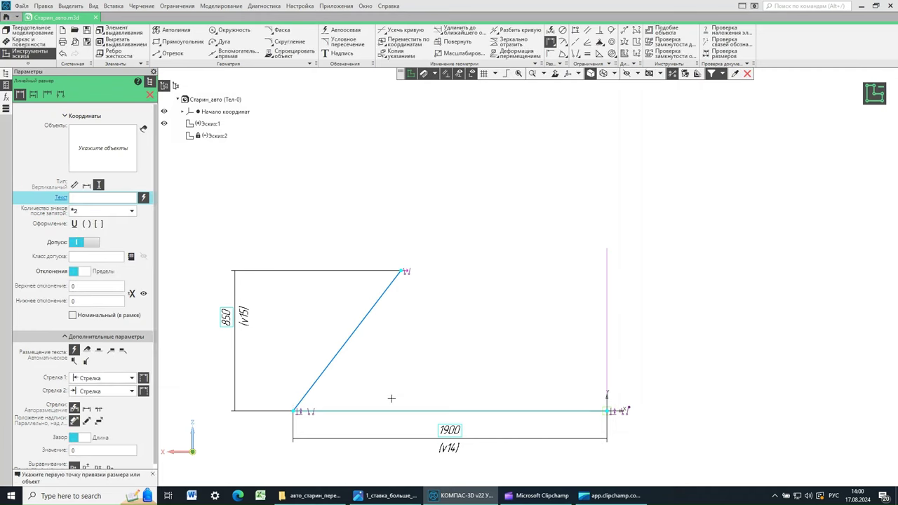
click(150, 94)
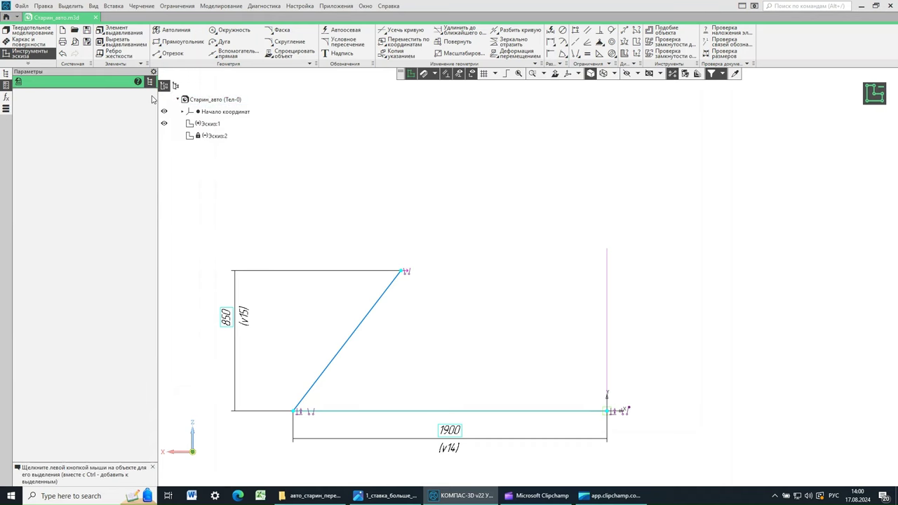
Step: Add an angular dimension between the horizontal axis through the origin and the slanted line, and set it to 76°
click(566, 54)
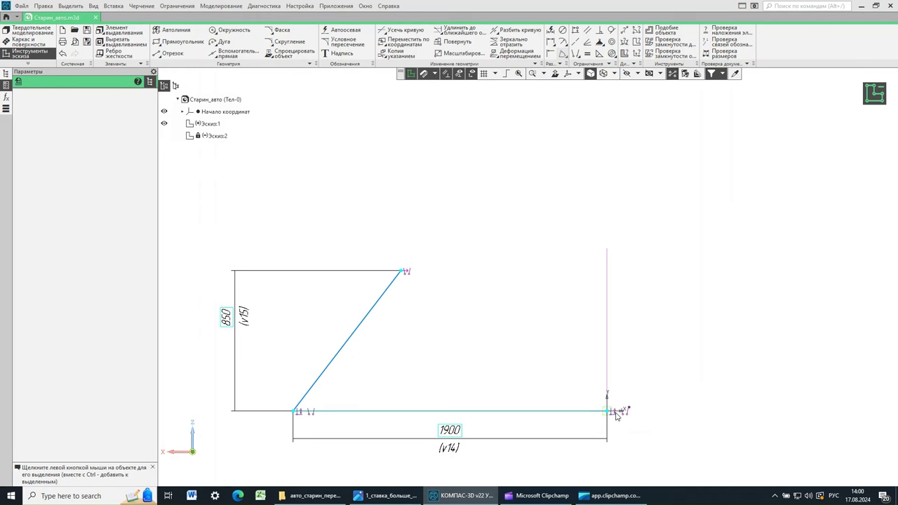
key(Return)
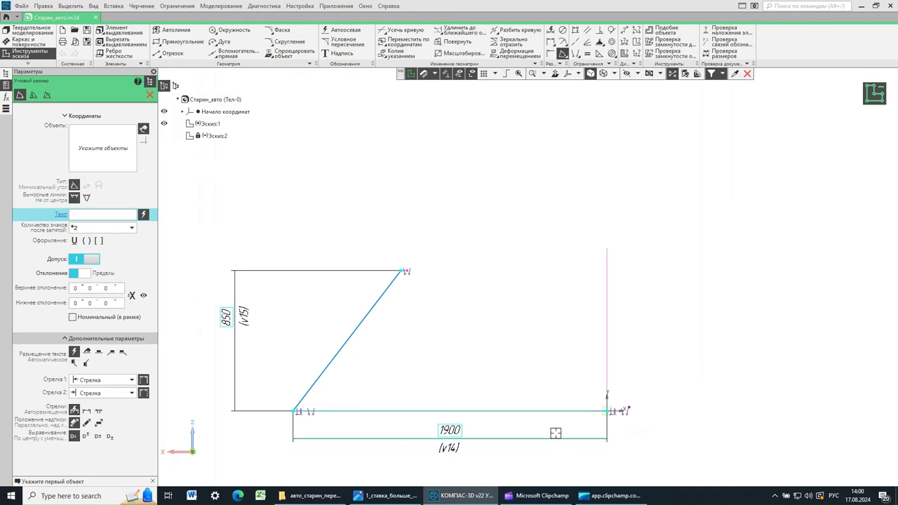
click(617, 410)
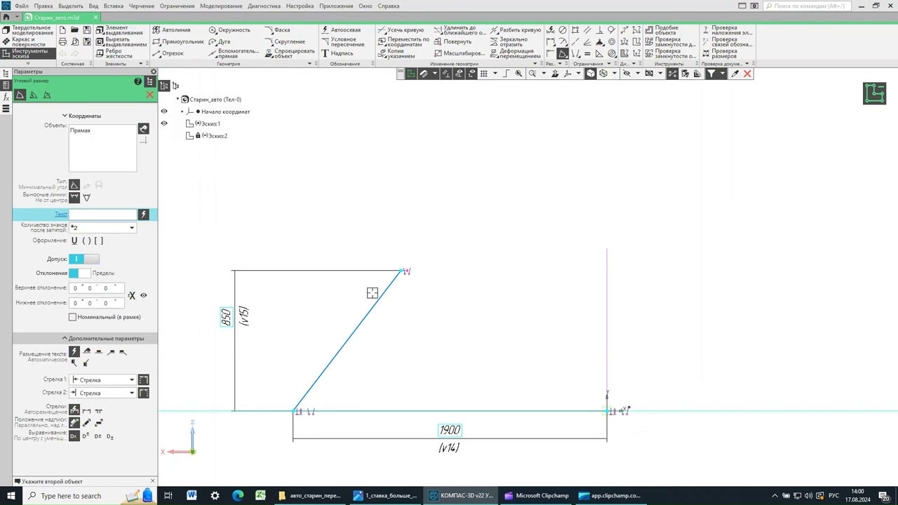
click(482, 351)
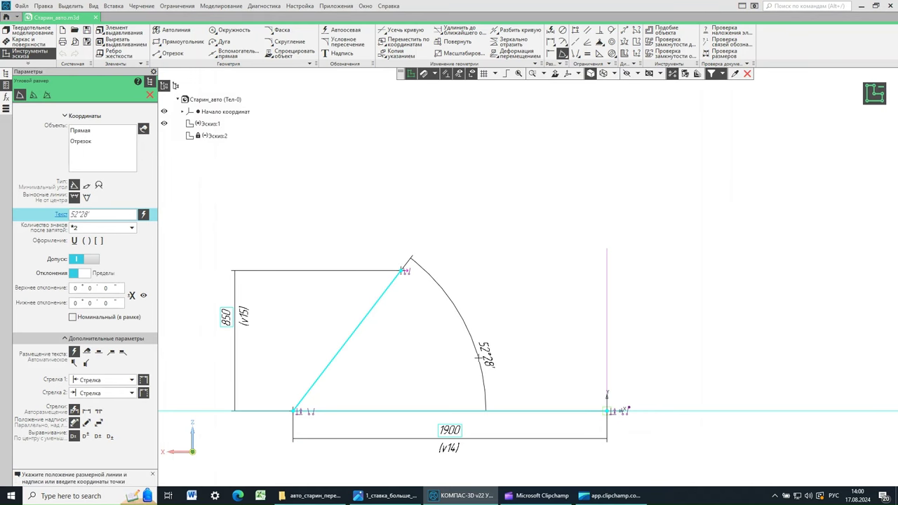
click(414, 359)
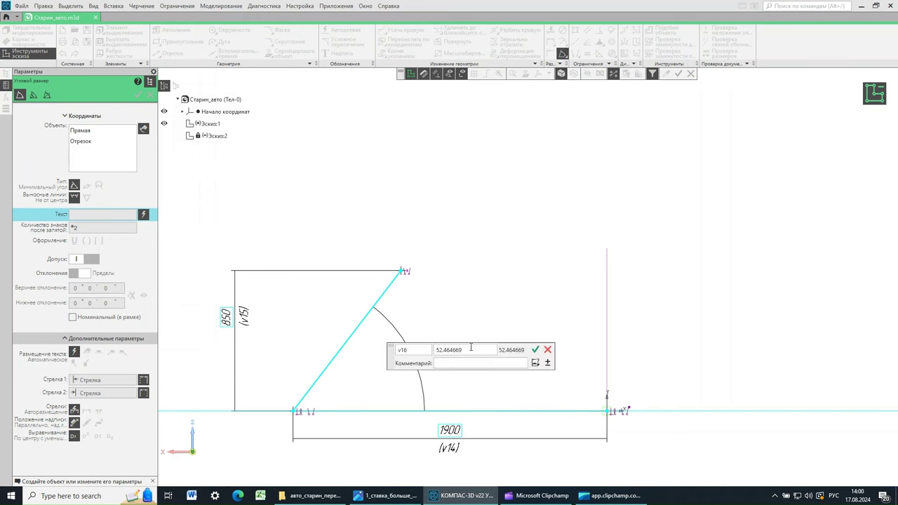
text(76)
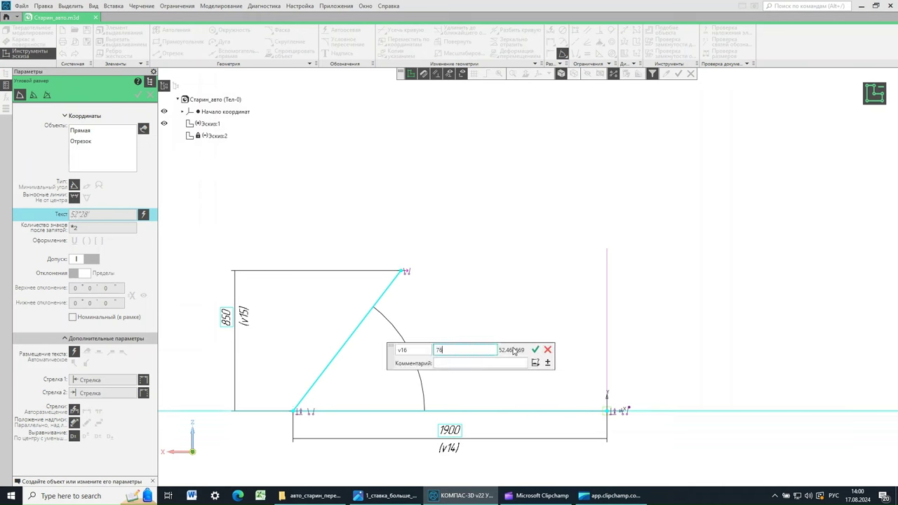
click(537, 349)
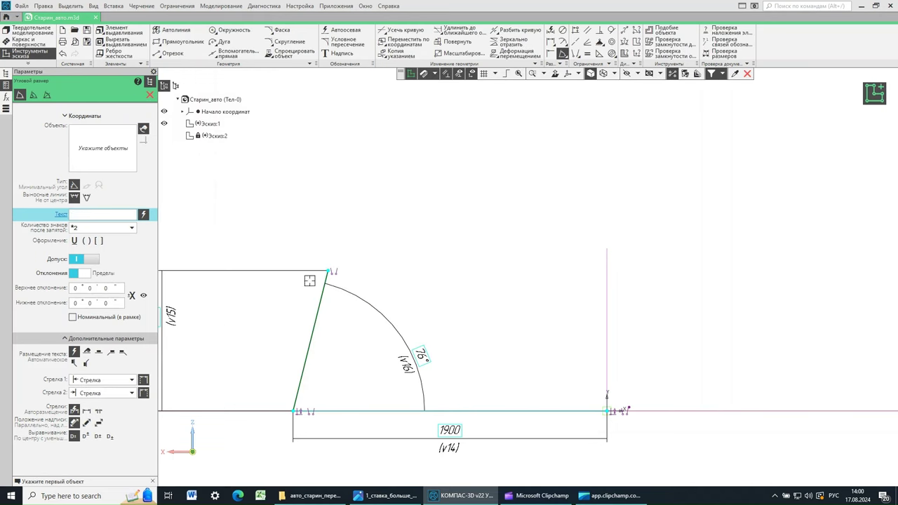
scroll(421, 249, down, 1)
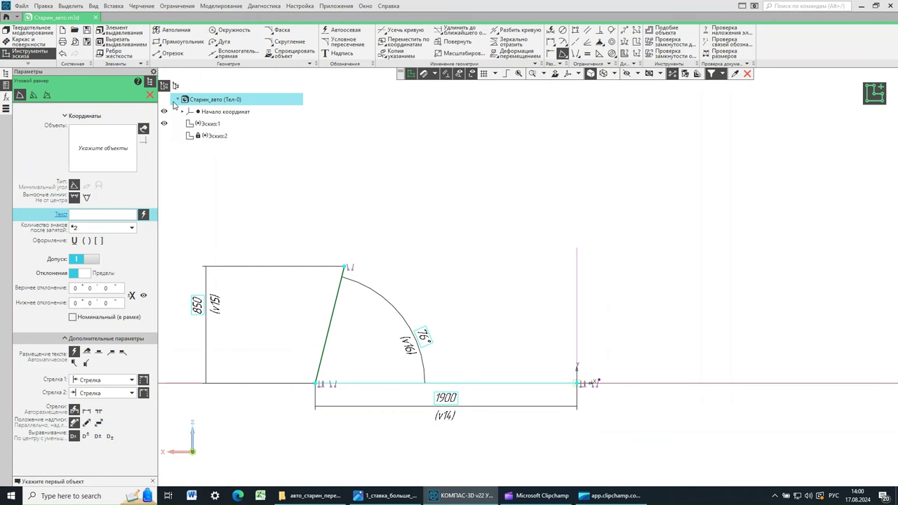
click(150, 96)
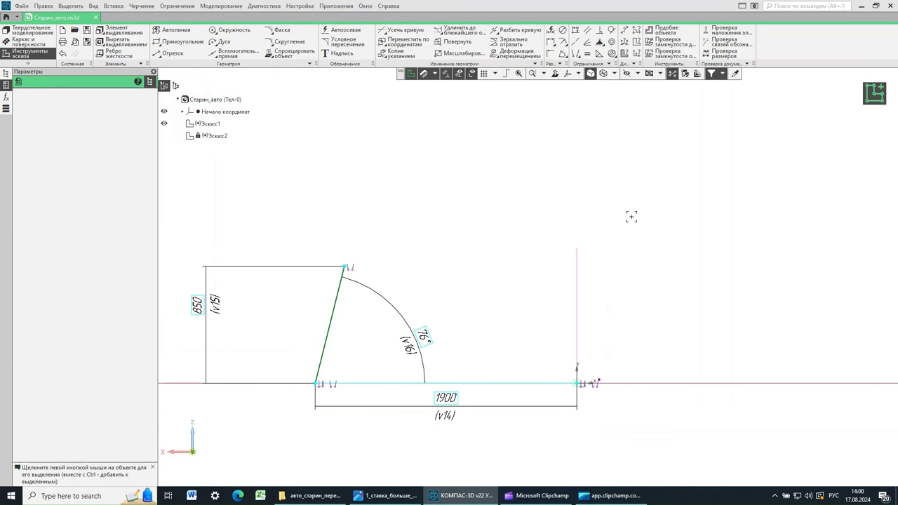
Step: Finish the sketch of the slanted line and check the car photo for the shape of the front
click(875, 97)
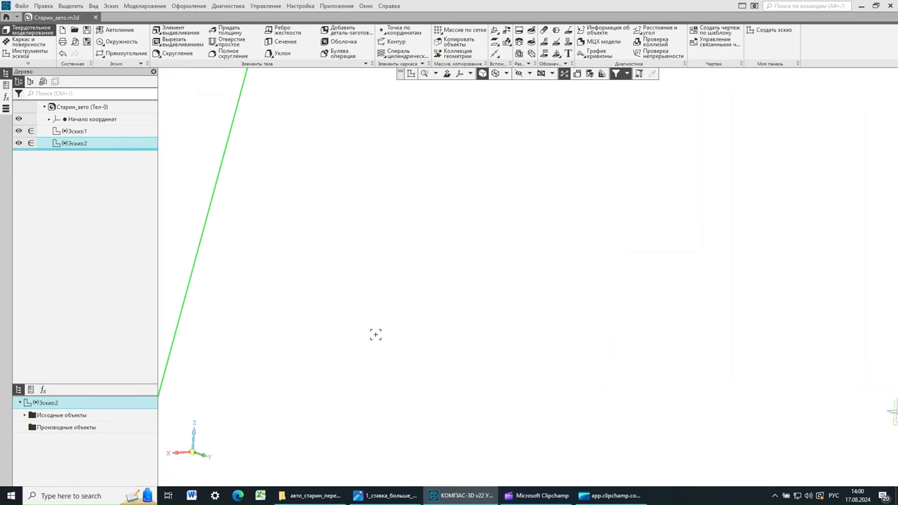
scroll(375, 319, down, 5)
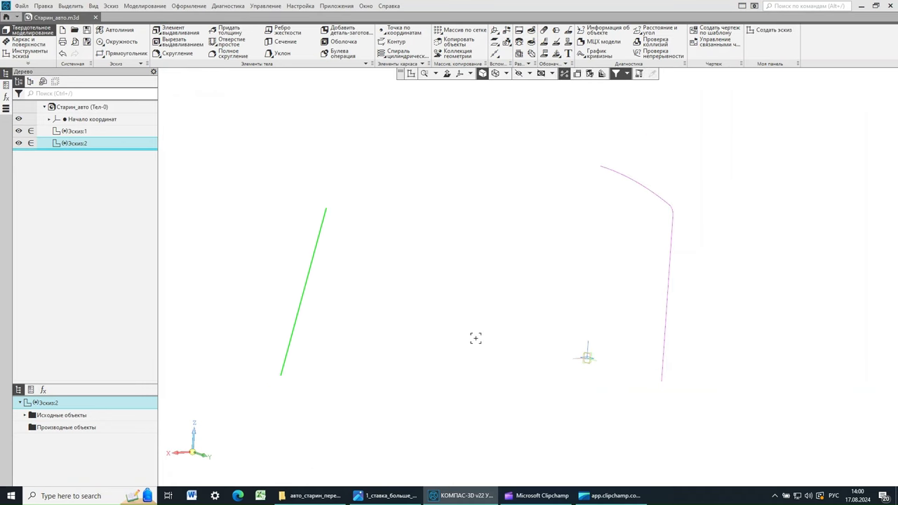
mouse_move(410, 292)
middle_down()
mouse_move(414, 315)
mouse_move(408, 298)
middle_up()
shift+middle_drag(471, 345, 429, 281)
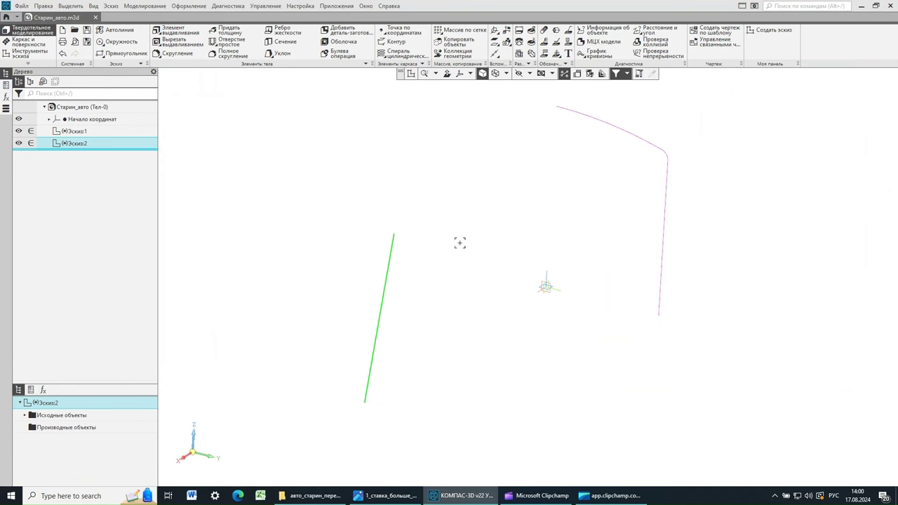
click(386, 495)
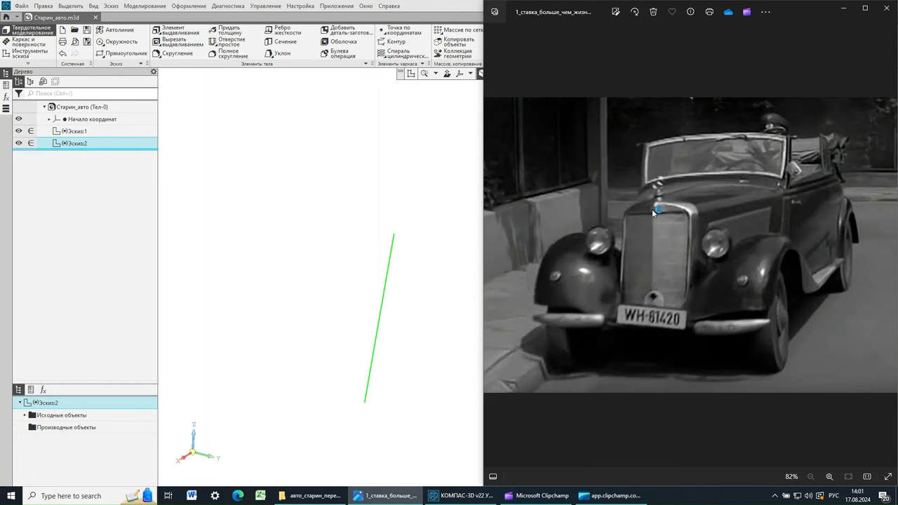
click(424, 10)
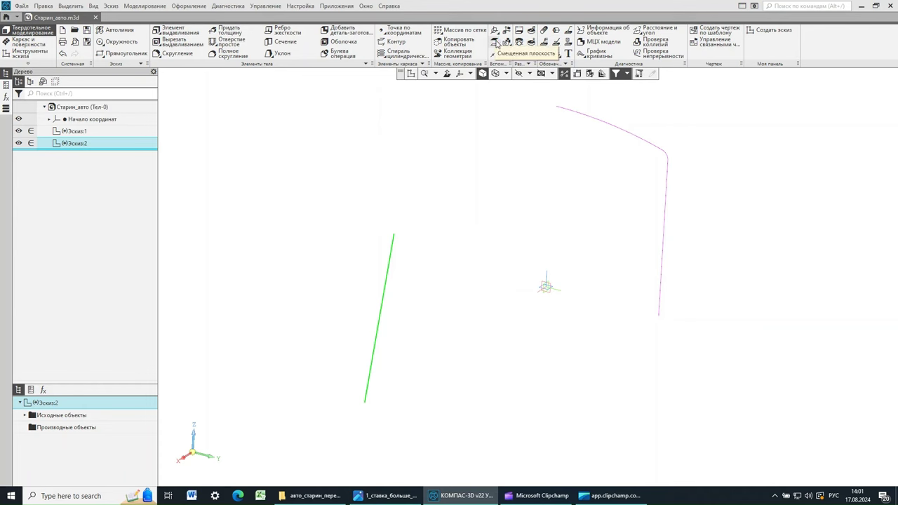
Step: Set up a plane at an angle, using the slanted line as the axis and the ZX plane as the base plane
click(496, 43)
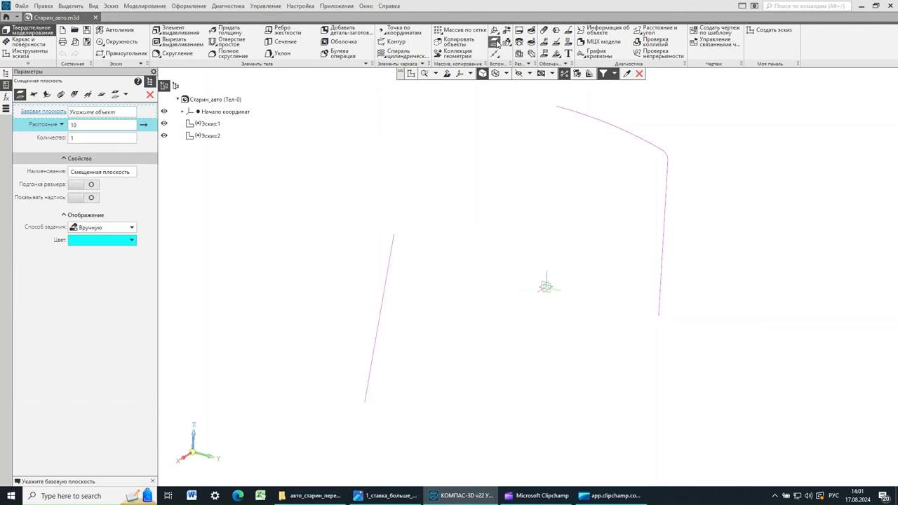
click(46, 95)
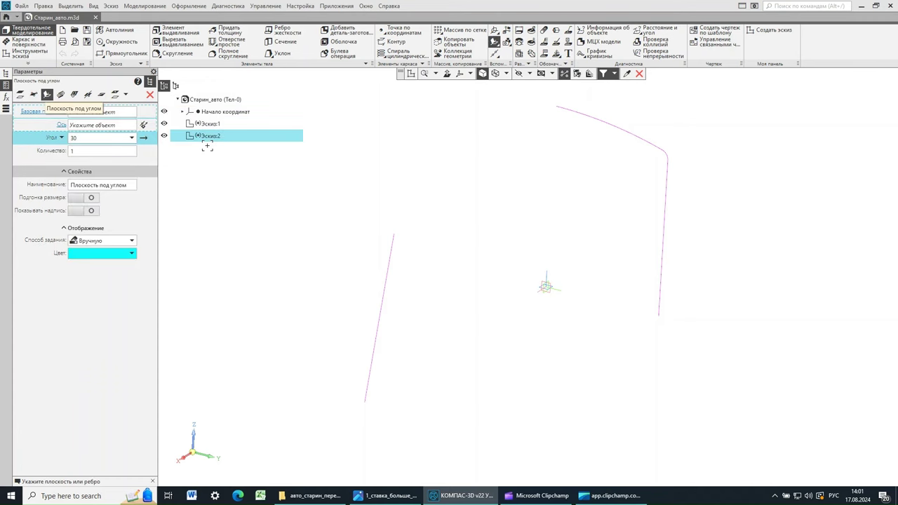
click(390, 285)
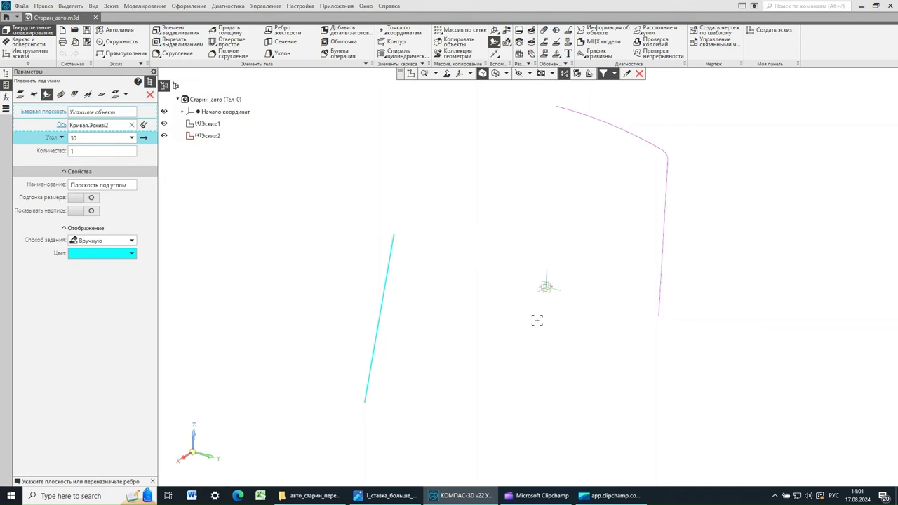
scroll(552, 304, up, 6)
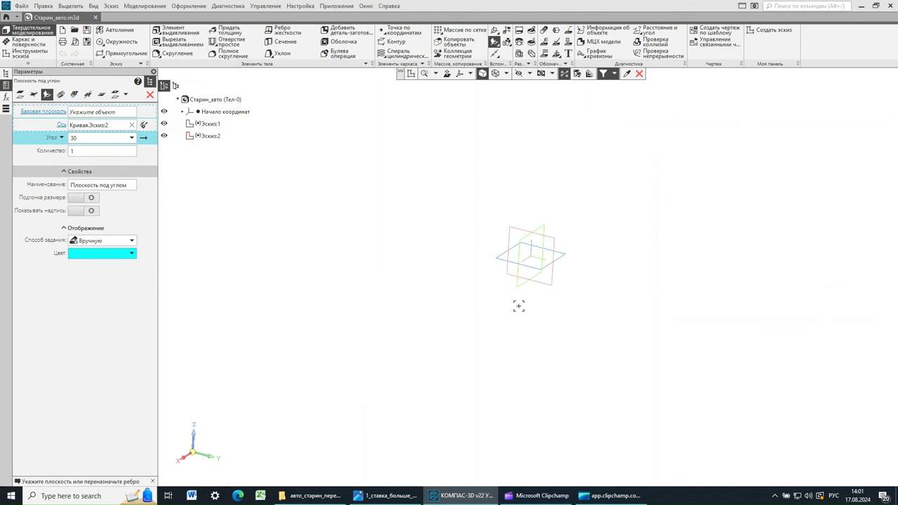
click(520, 285)
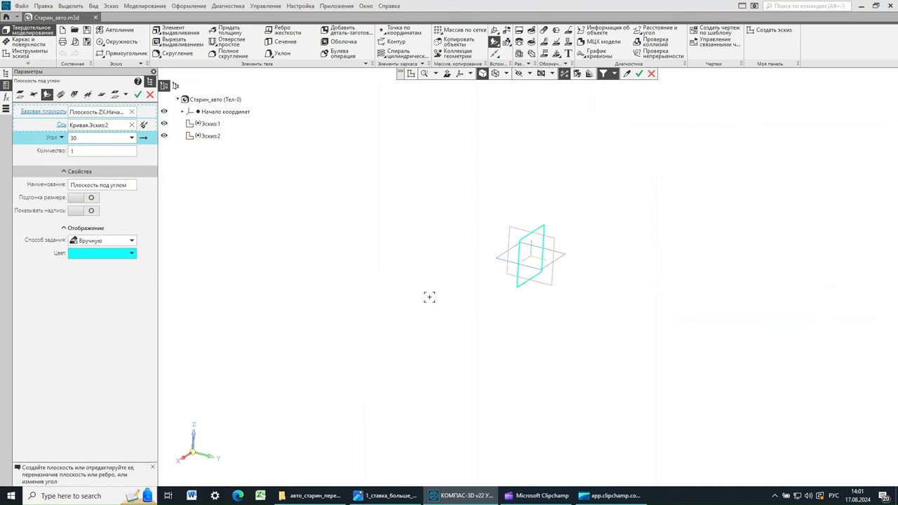
scroll(441, 268, down, 8)
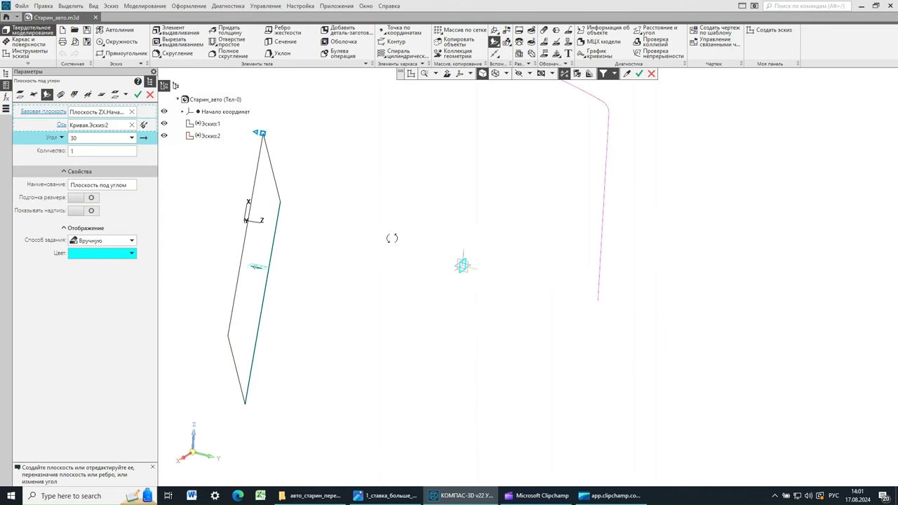
Step: Rotate the plane preview about the slanted line to -112° and create the plane
middle_drag(393, 240, 370, 292)
scroll(386, 283, down, 3)
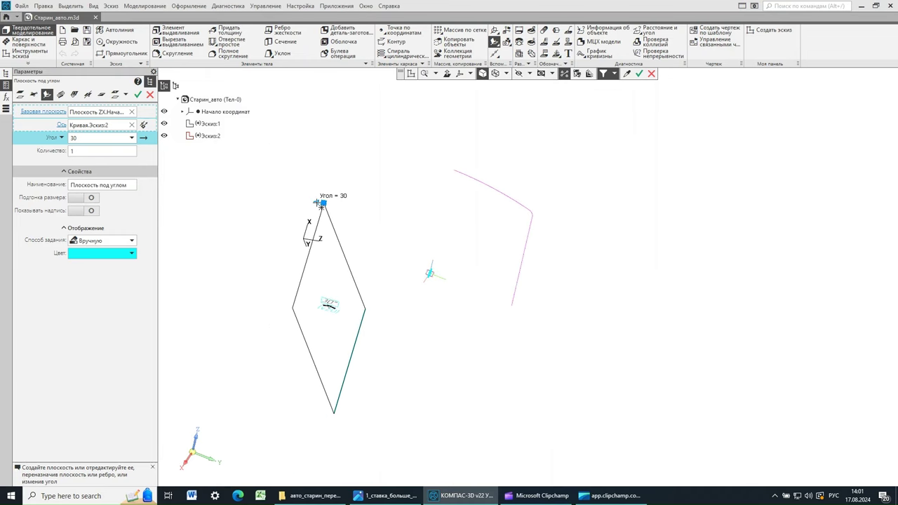
mouse_move(321, 204)
mouse_down()
mouse_move(449, 237)
mouse_move(505, 308)
mouse_move(507, 405)
mouse_move(526, 397)
mouse_move(518, 424)
mouse_up()
middle_drag(598, 221, 582, 253)
mouse_move(422, 365)
middle_down()
mouse_move(427, 351)
mouse_move(444, 351)
mouse_move(431, 363)
middle_up()
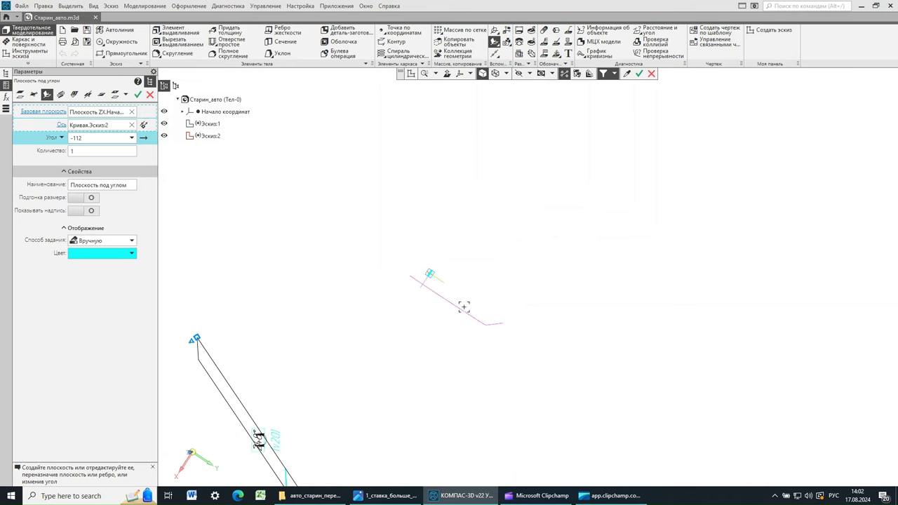
right_click(382, 357)
key(F9)
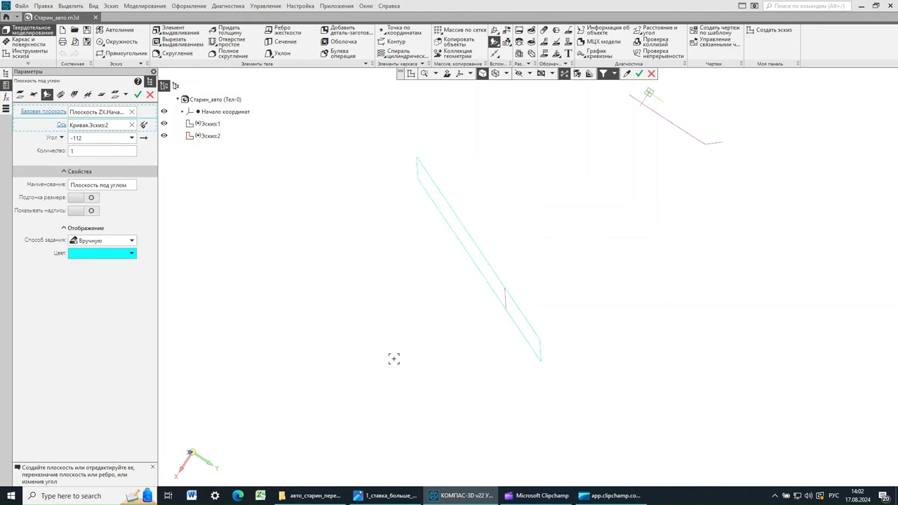
key(ctrl+Return)
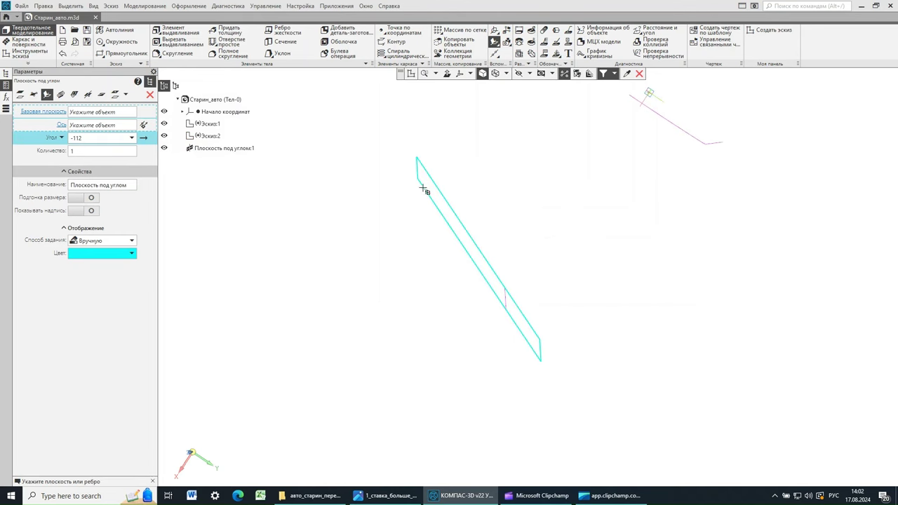
click(83, 140)
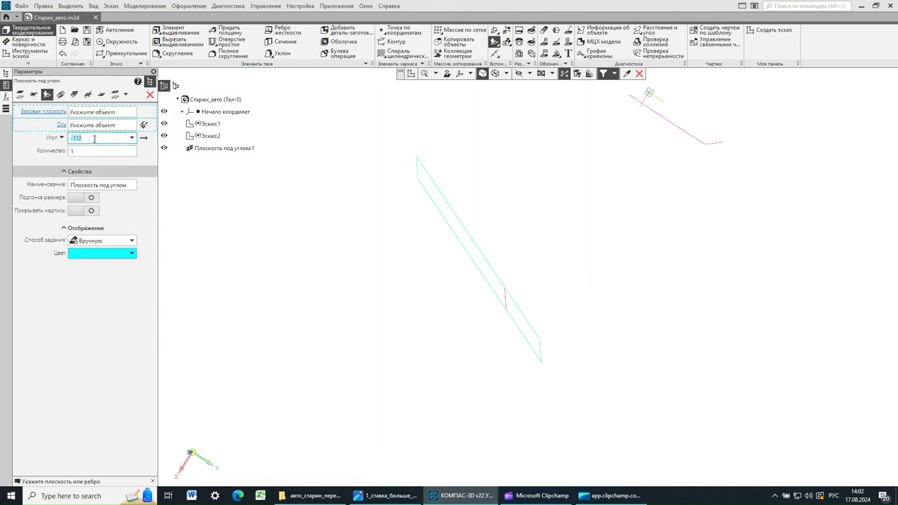
text(-76)
click(80, 150)
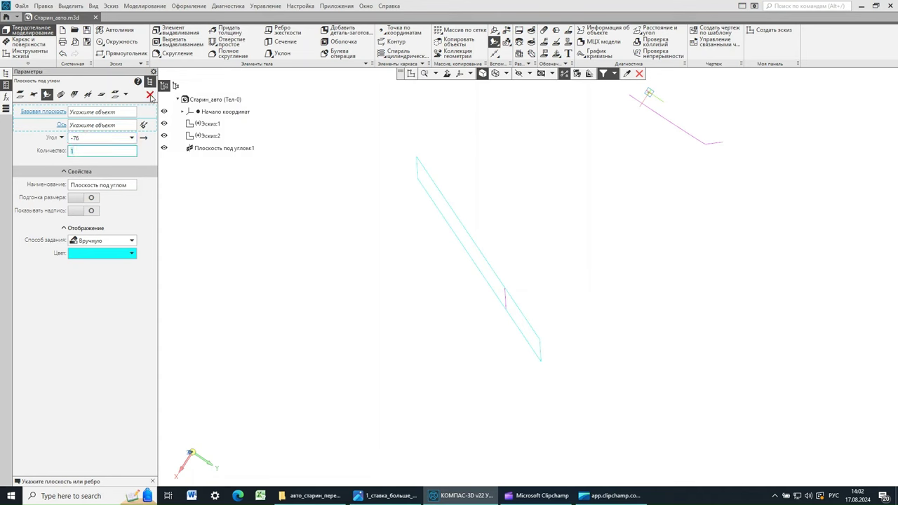
key(Escape)
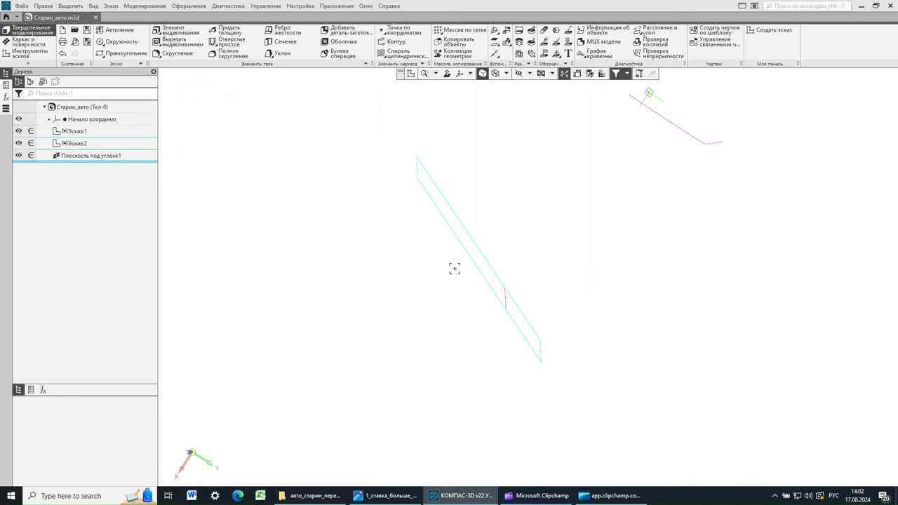
Step: Edit the angled plane through the slanted line and set its angle to -76°
mouse_move(584, 284)
middle_down()
mouse_move(592, 266)
mouse_move(585, 277)
middle_up()
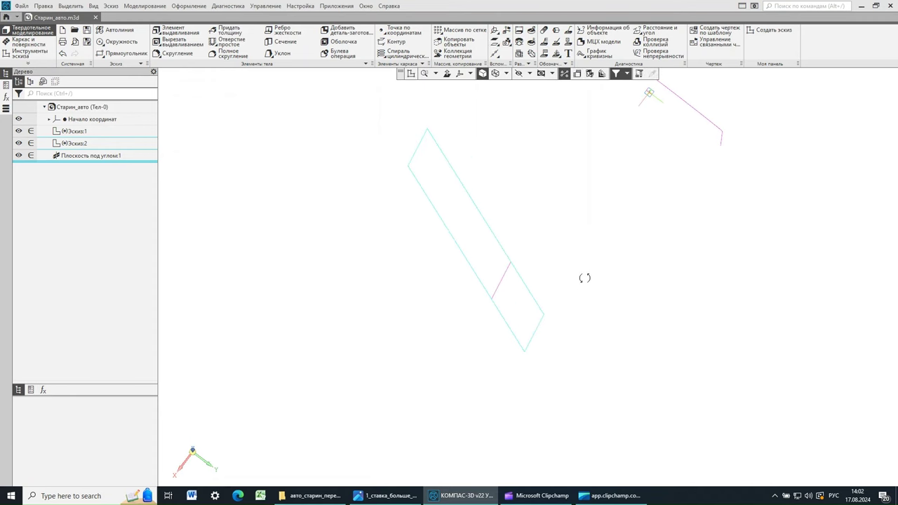
click(88, 156)
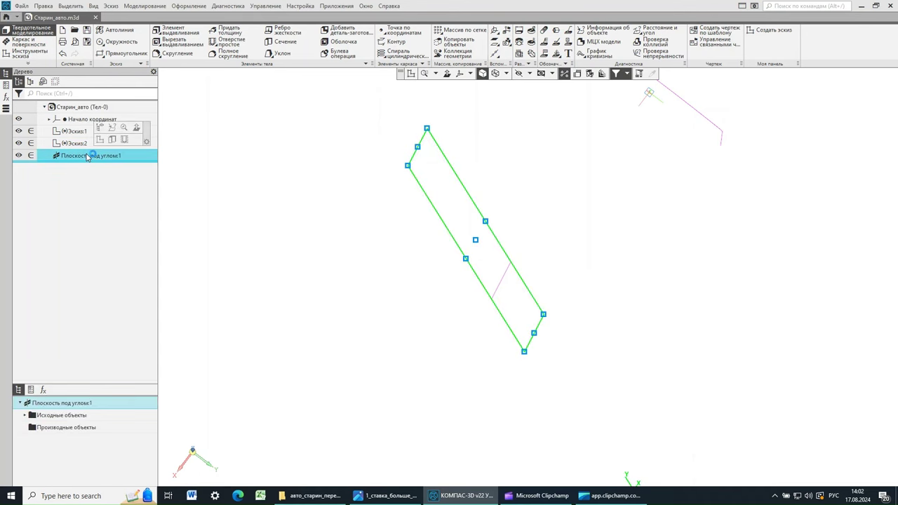
right_click(87, 157)
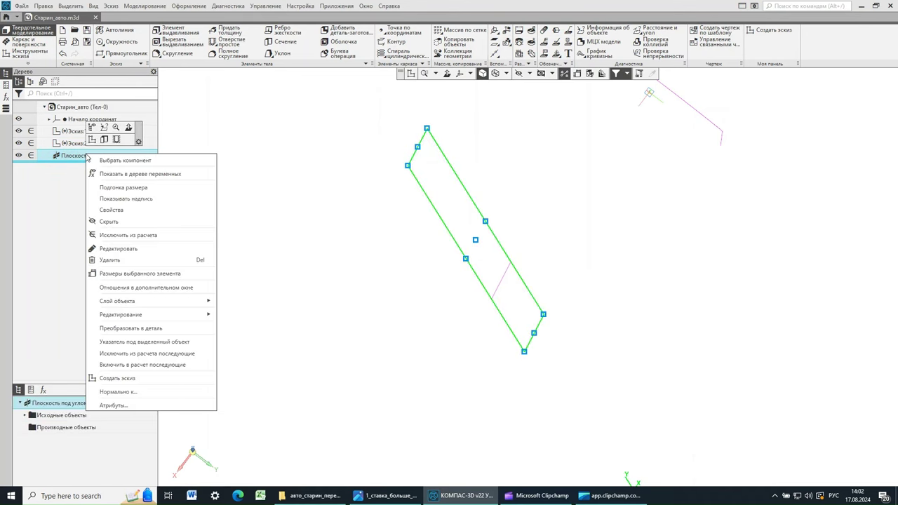
click(118, 249)
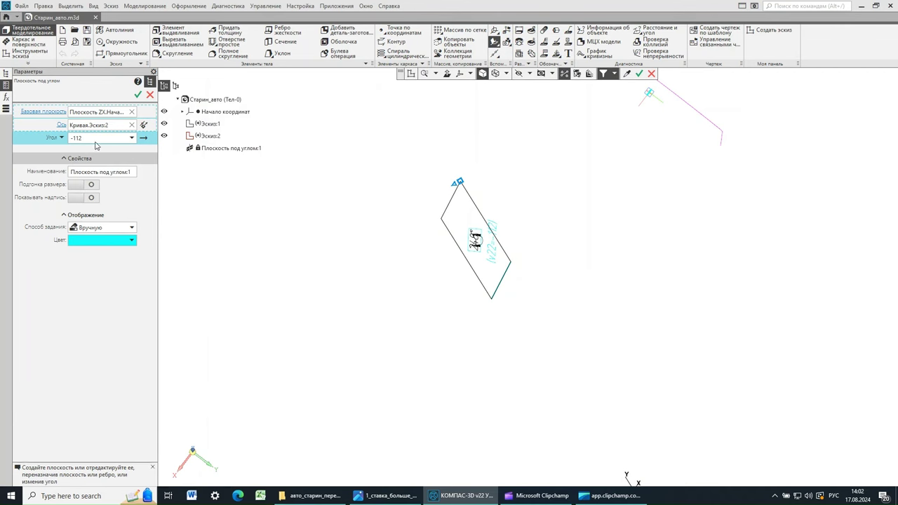
click(83, 138)
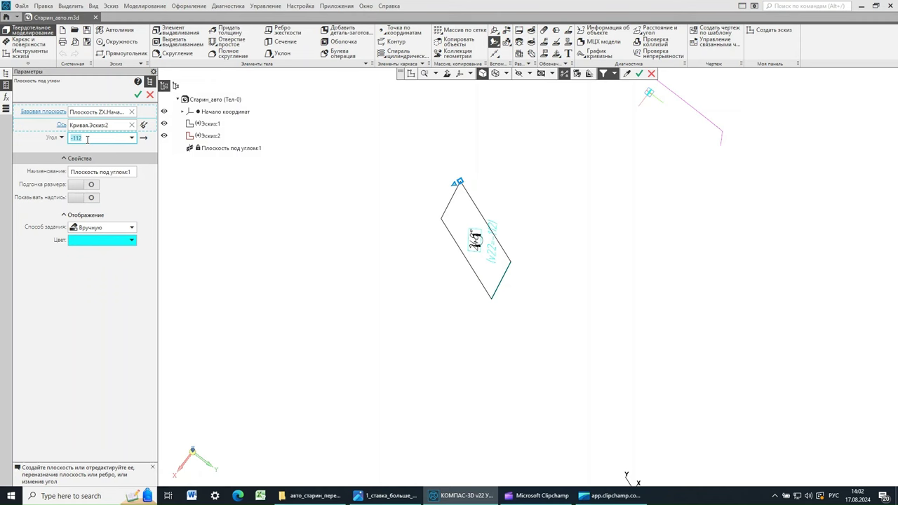
text(-76)
key(Return)
click(139, 96)
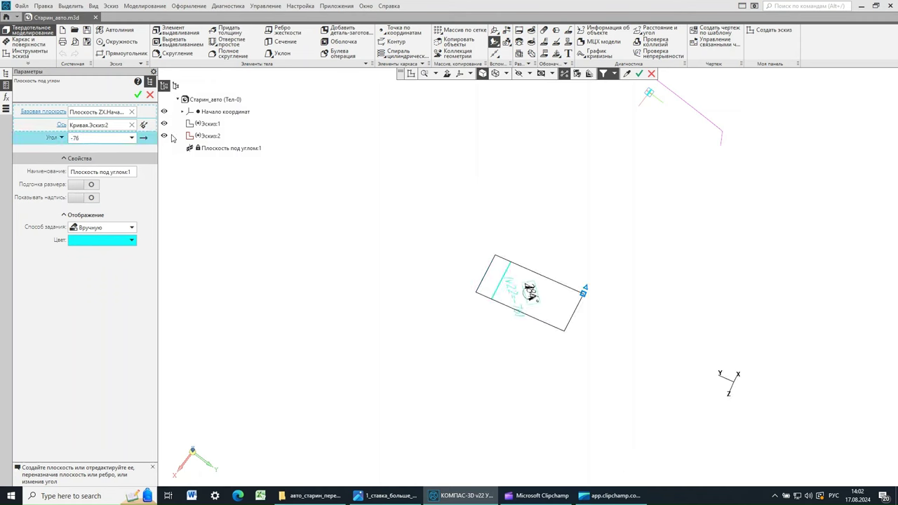
mouse_move(579, 218)
middle_down()
mouse_move(575, 230)
mouse_move(575, 190)
mouse_move(555, 204)
mouse_move(571, 197)
mouse_move(545, 330)
mouse_move(559, 311)
mouse_move(544, 302)
mouse_move(561, 333)
middle_up()
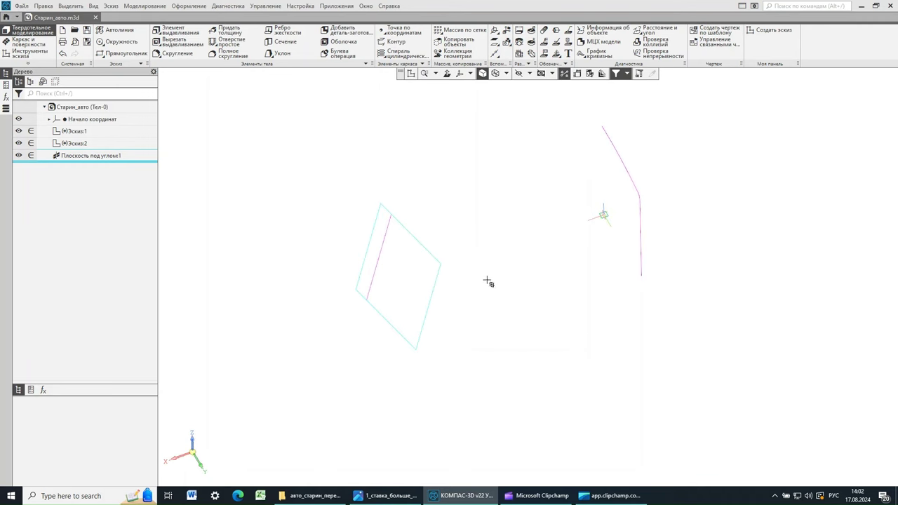
middle_drag(487, 281, 500, 240)
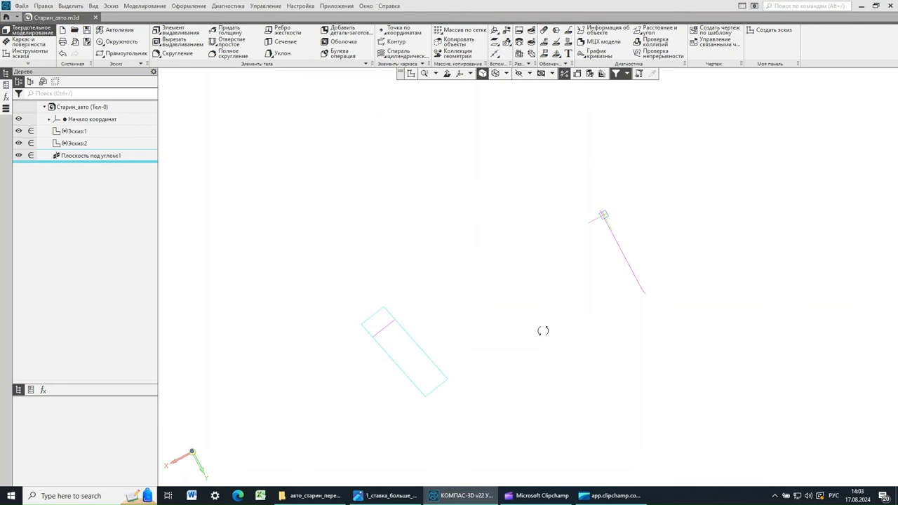
Step: Check the radiator grille in the car photo and start a new sketch on the angled plane
mouse_move(543, 330)
middle_down()
mouse_move(541, 313)
mouse_move(542, 341)
mouse_move(542, 316)
middle_up()
click(386, 496)
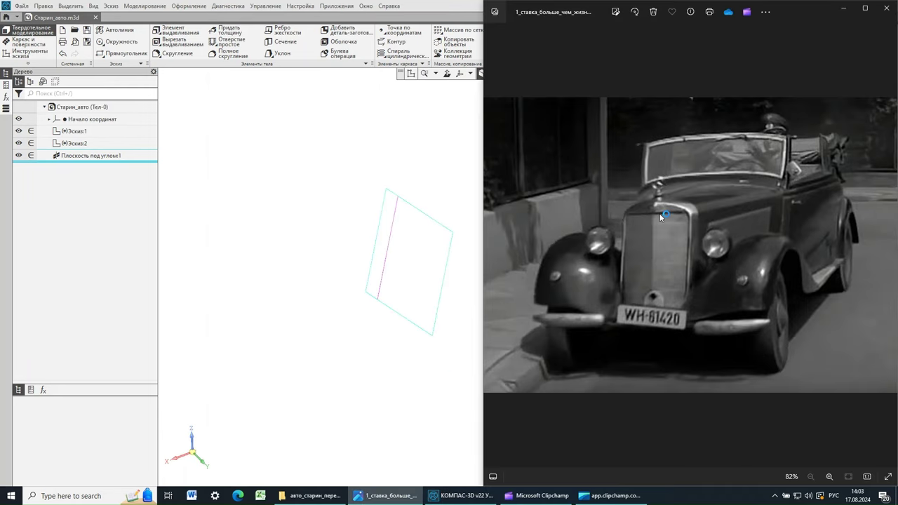
click(393, 265)
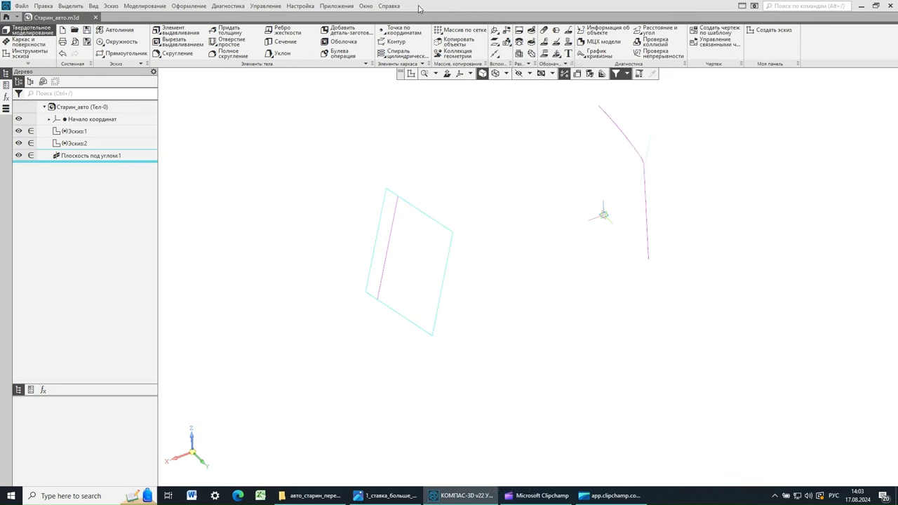
click(412, 74)
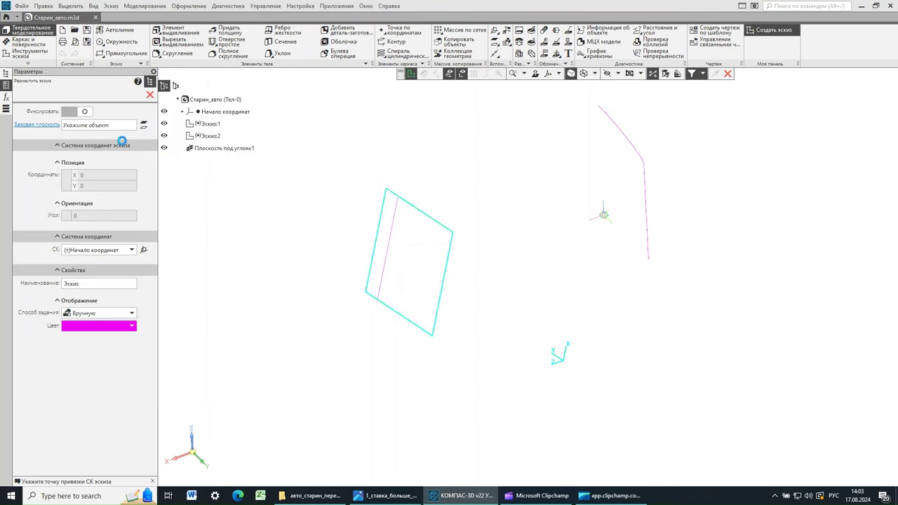
click(150, 97)
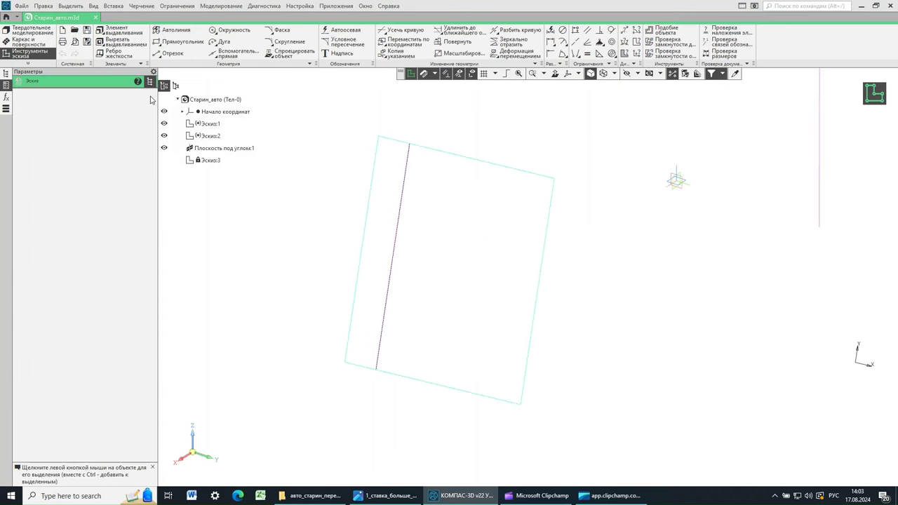
scroll(509, 231, down, 3)
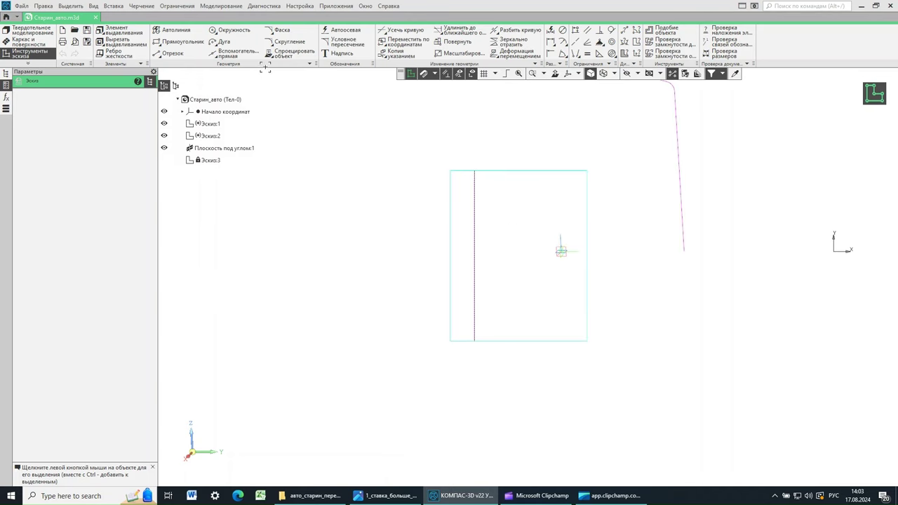
Step: Project the slanted line into the sketch and set its line style to Вспомогательная
click(290, 54)
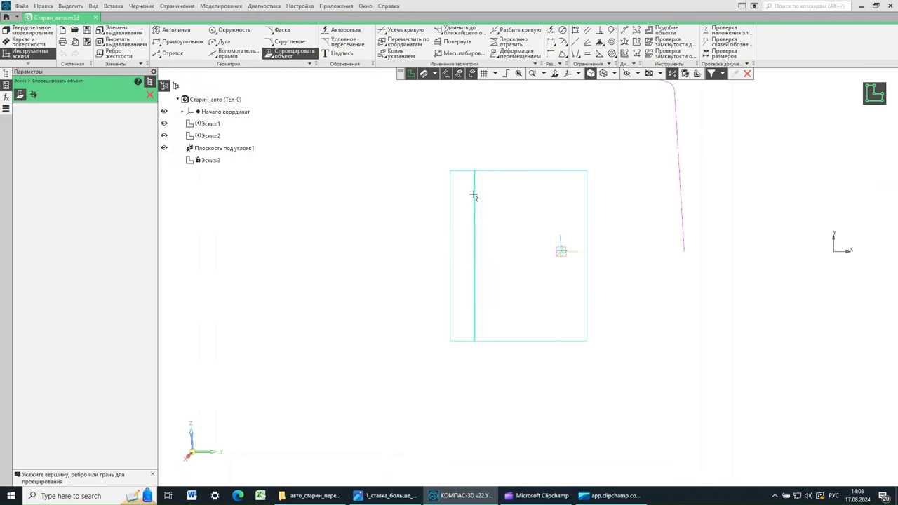
click(474, 197)
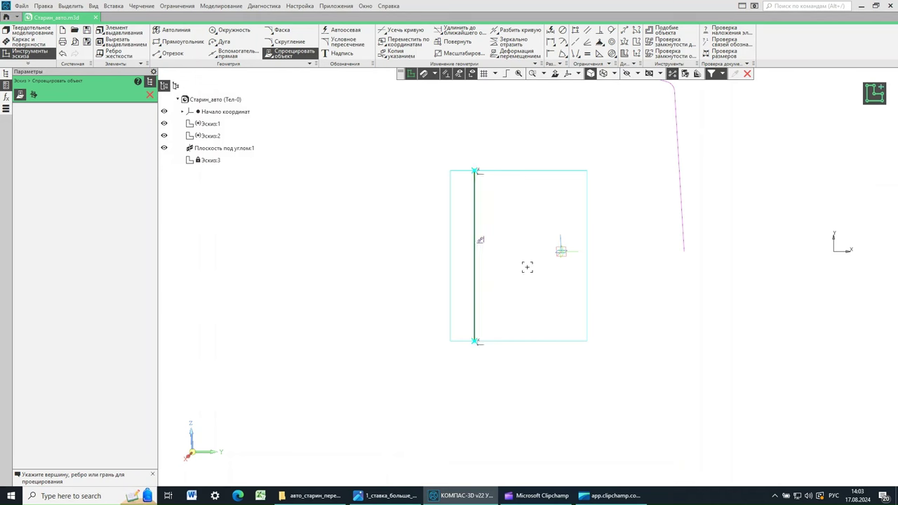
key(Escape)
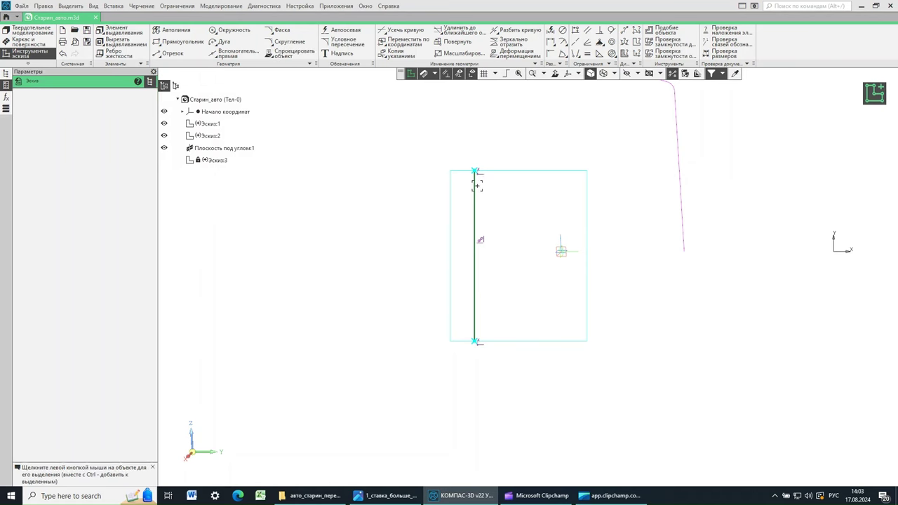
click(475, 190)
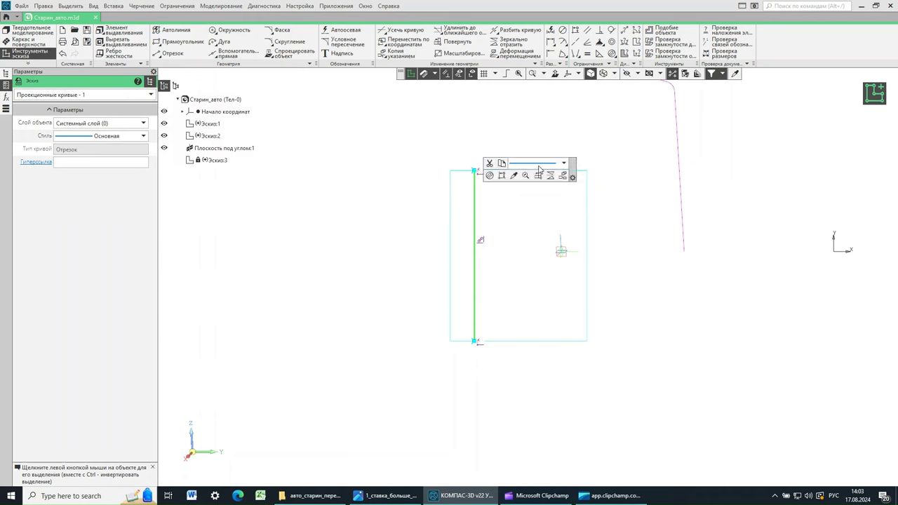
click(565, 165)
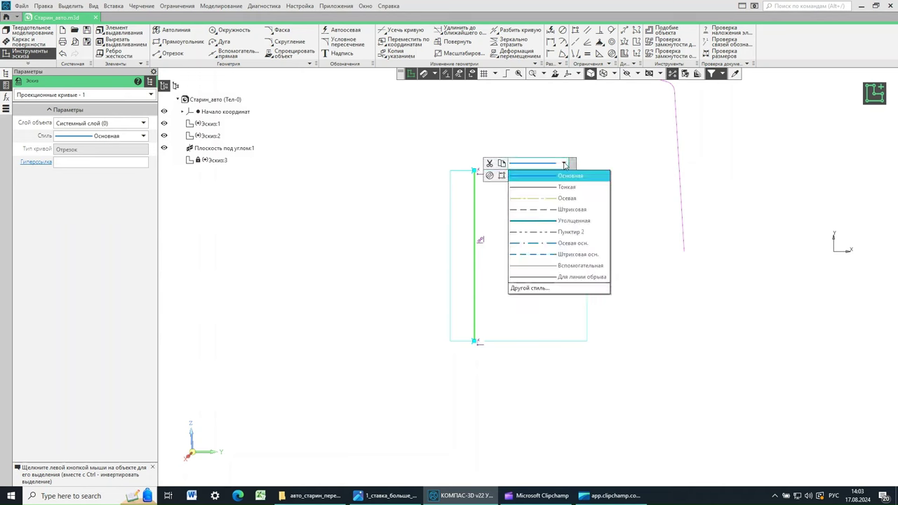
click(550, 266)
click(414, 259)
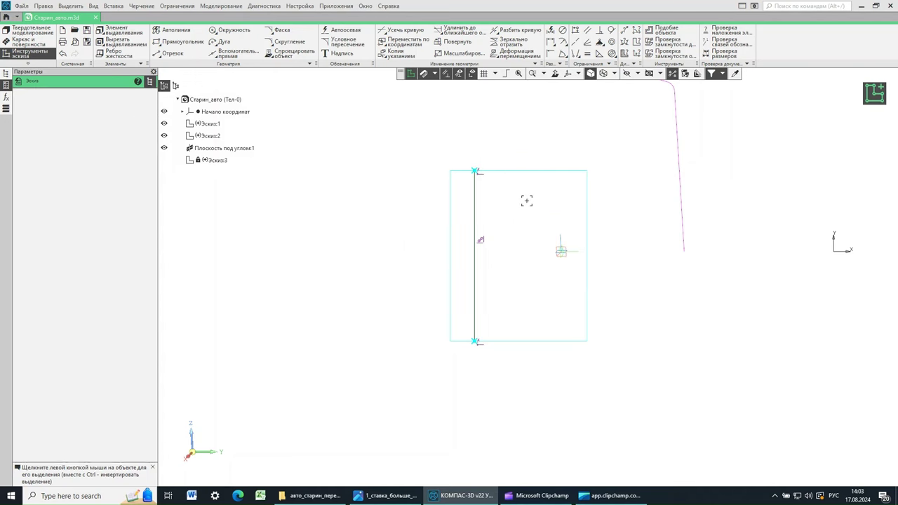
Step: Draw a slightly tilted, shorter line segment inside the plane outline, to the right of the projected line
click(171, 55)
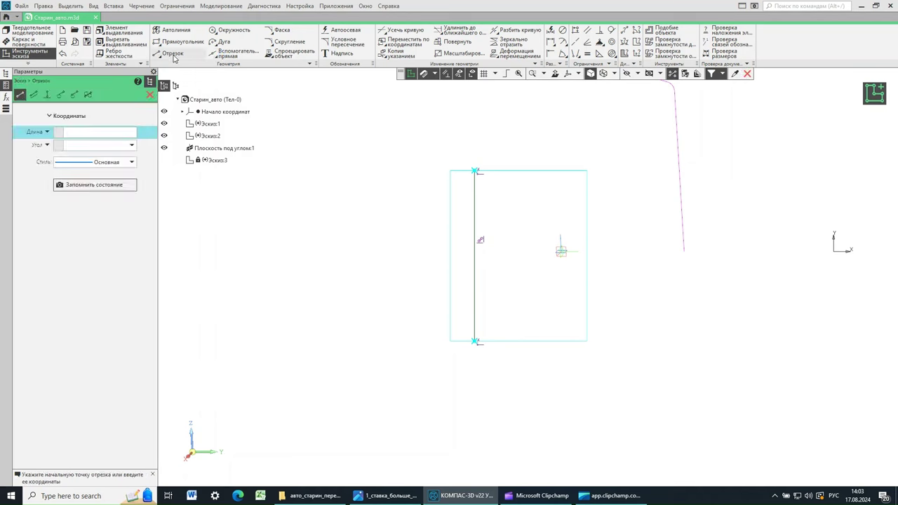
click(547, 301)
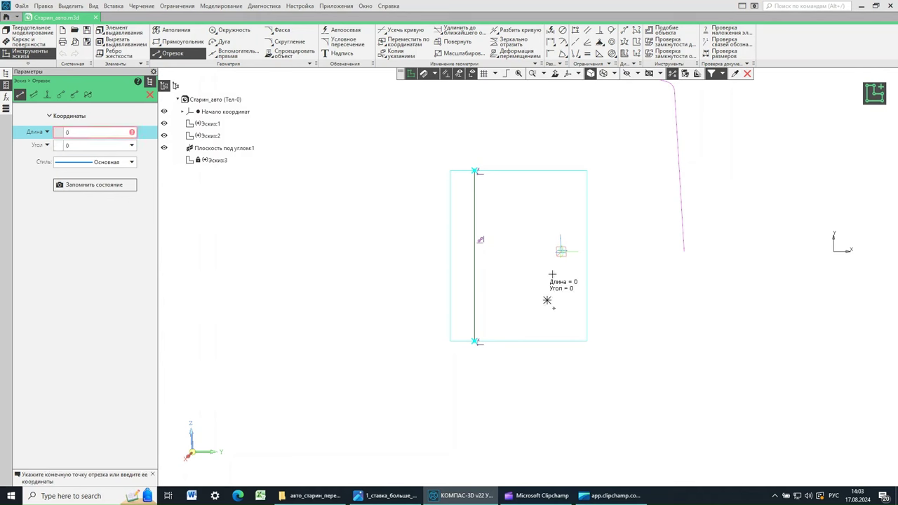
click(558, 210)
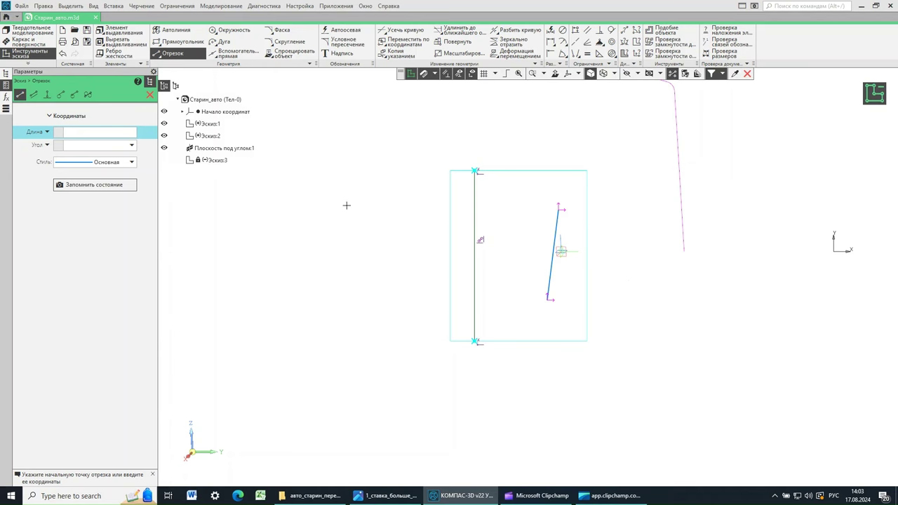
click(149, 94)
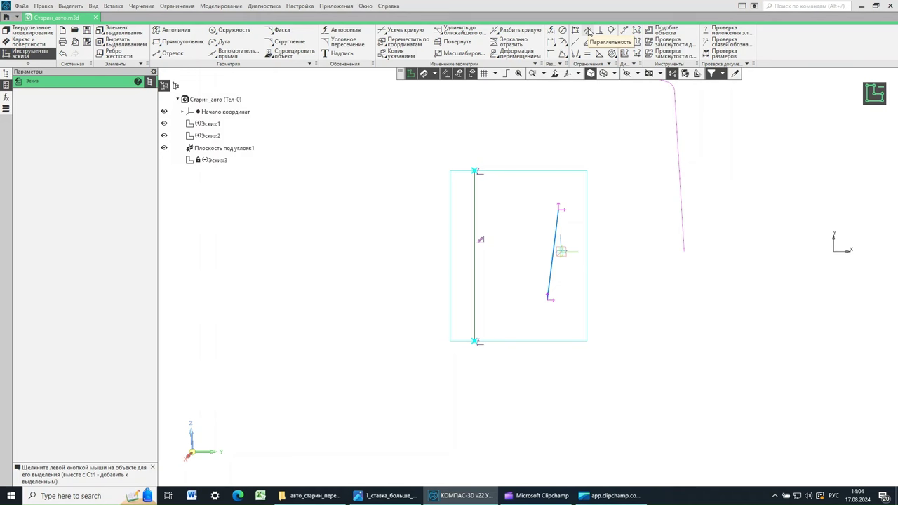
Step: Constrain the new segment parallel to the projected line
click(593, 54)
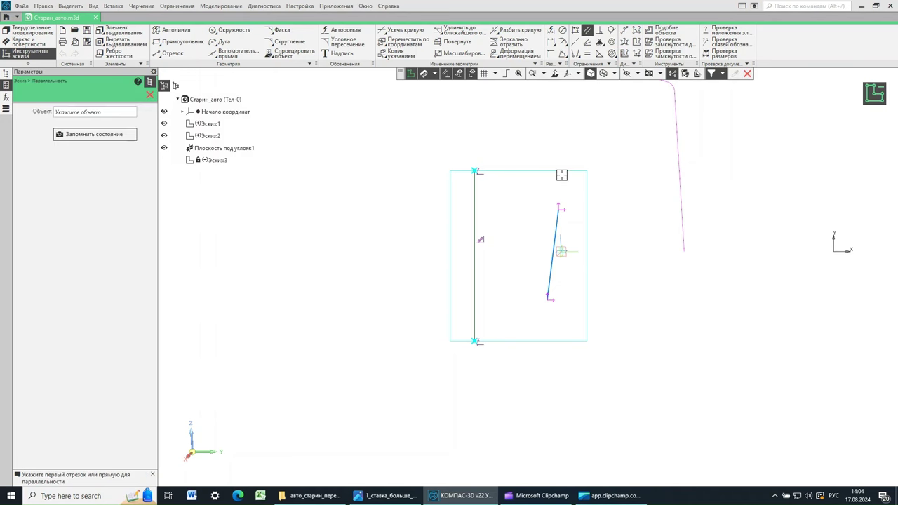
click(474, 268)
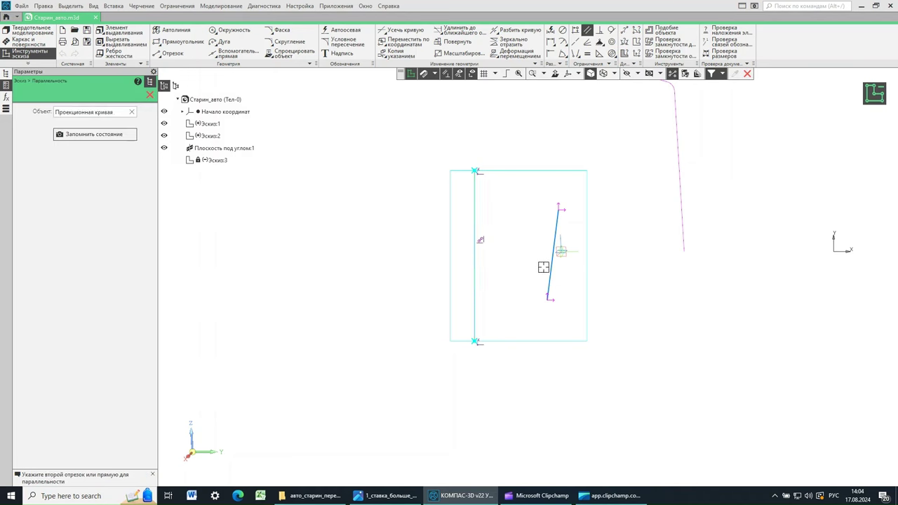
click(552, 270)
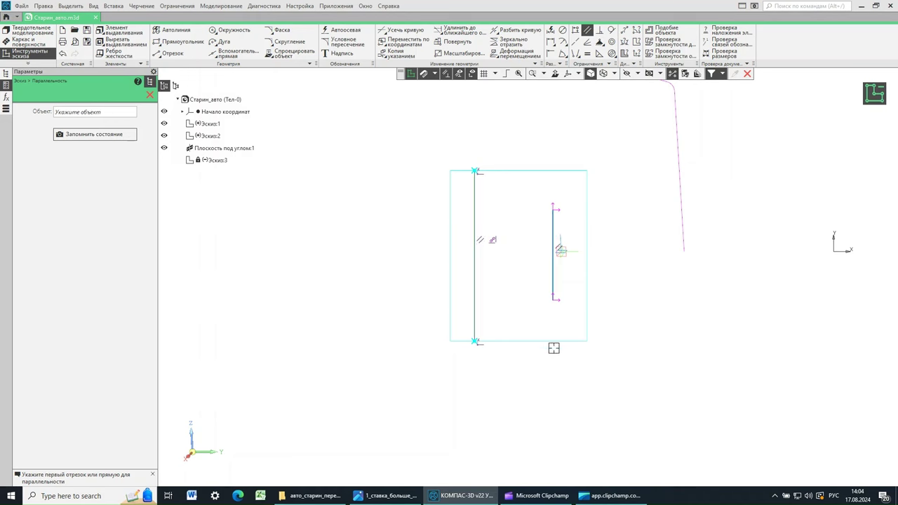
click(150, 95)
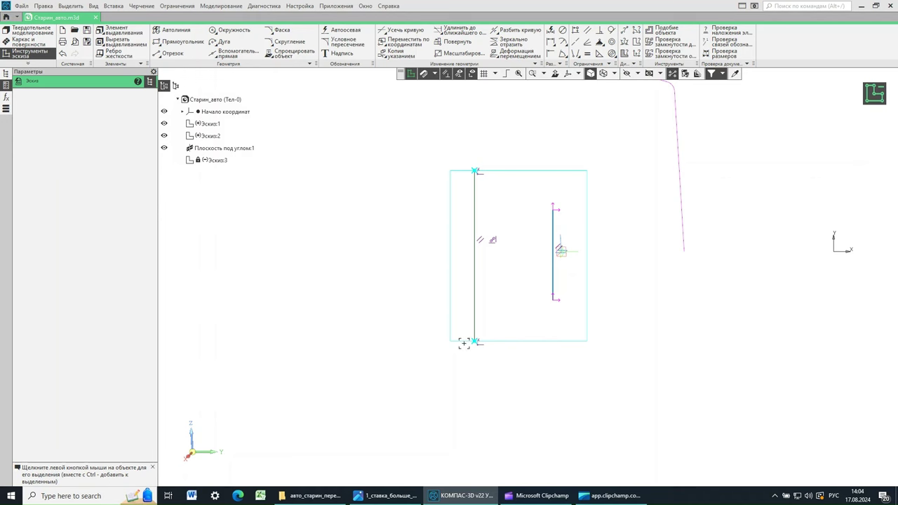
Step: Consult the car photo and add a 420 mm horizontal dimension between the lower ends of the projected line and the segment
click(390, 496)
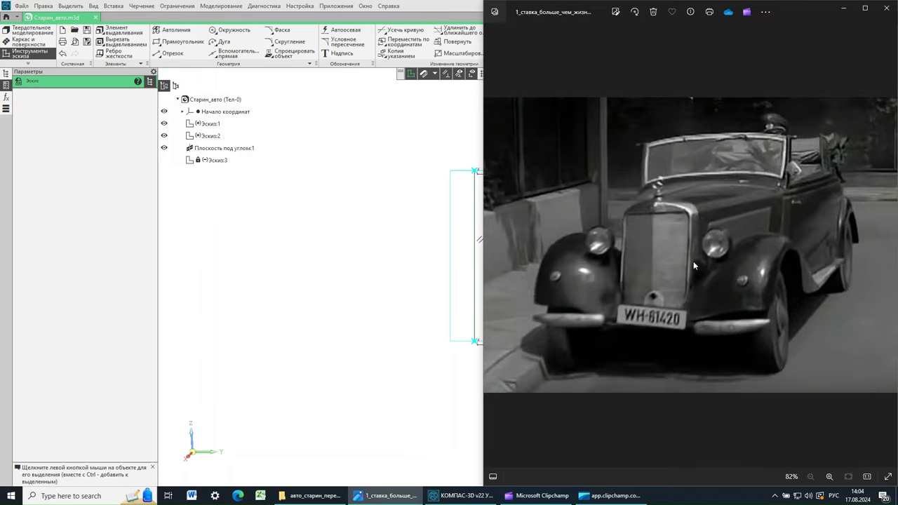
click(425, 12)
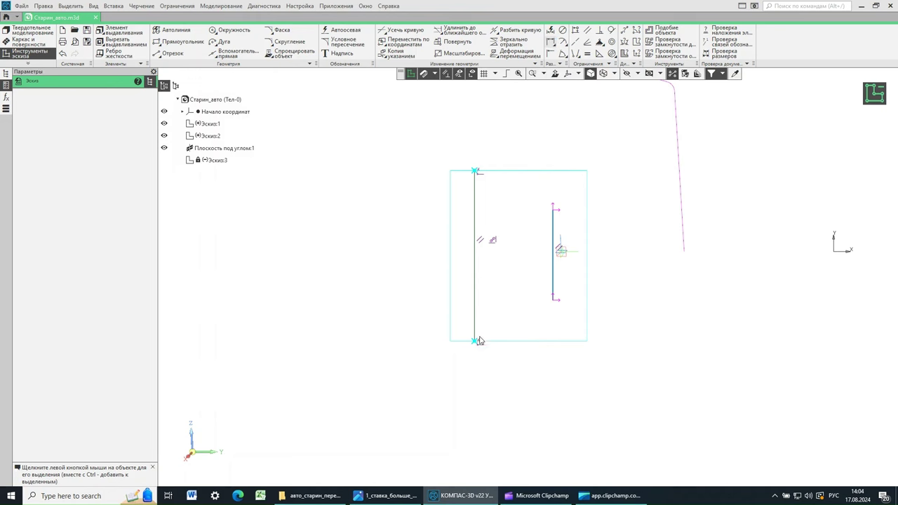
key(Return)
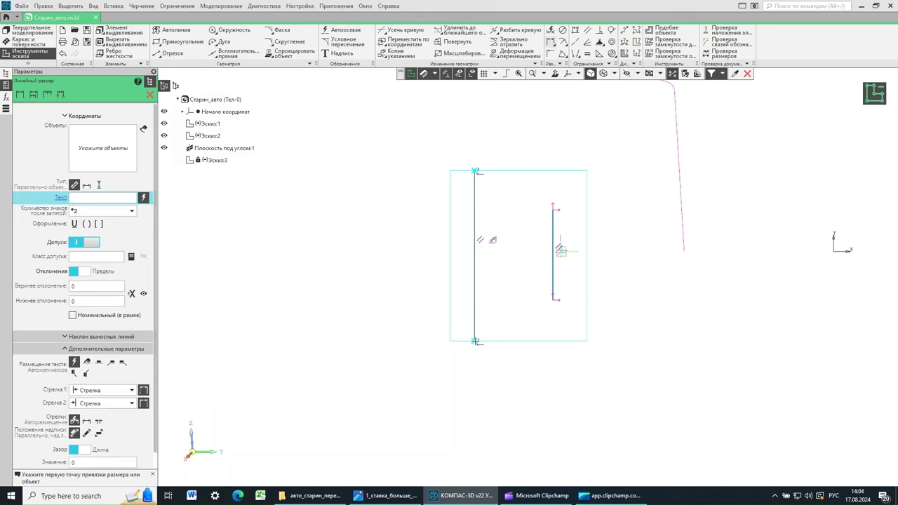
click(473, 340)
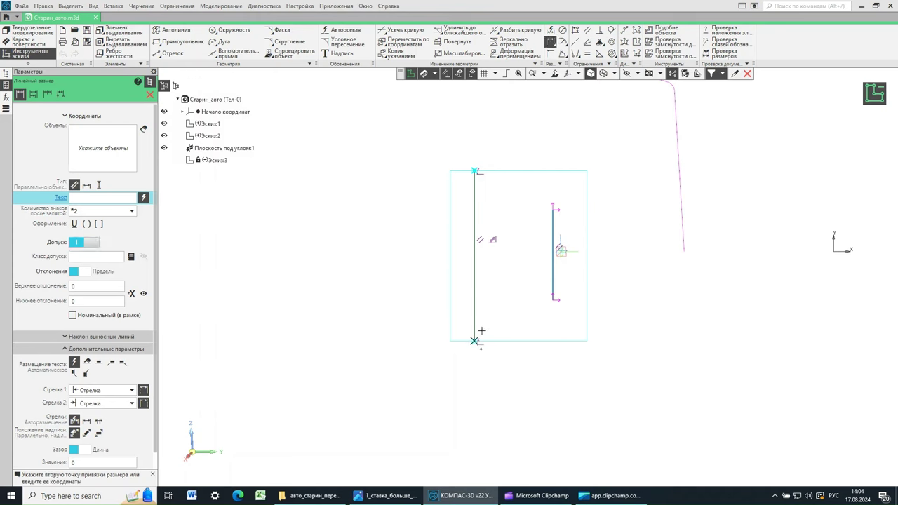
click(554, 299)
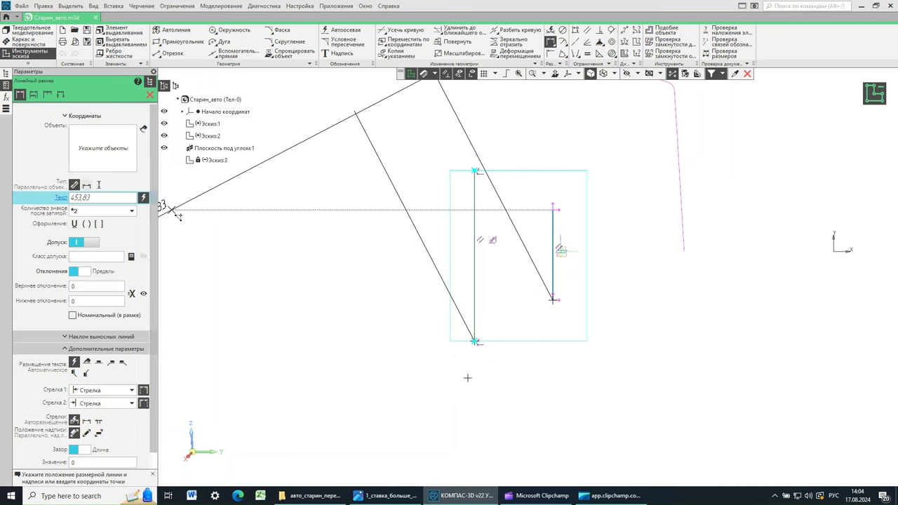
click(493, 391)
click(86, 185)
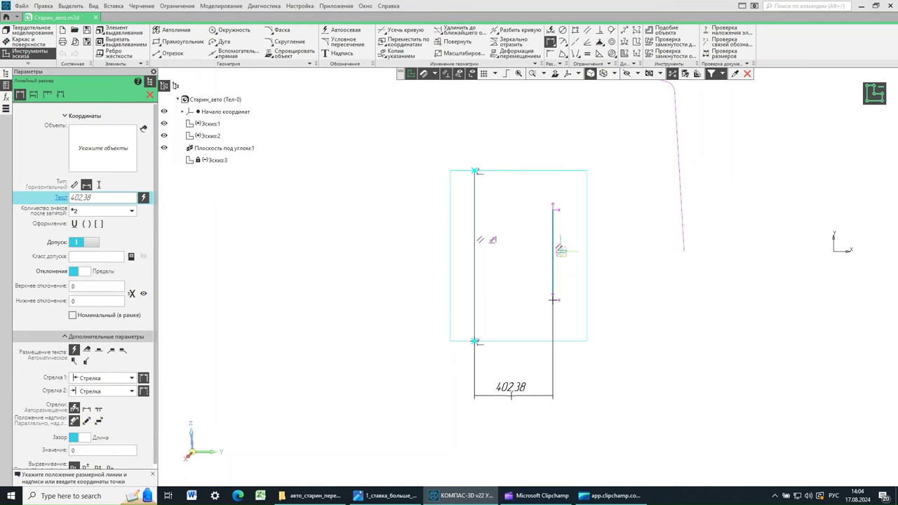
click(523, 390)
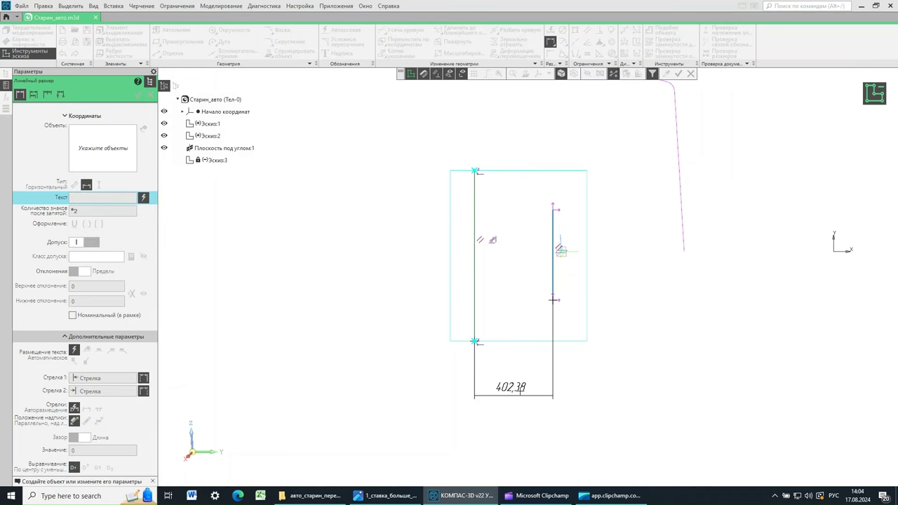
text(420)
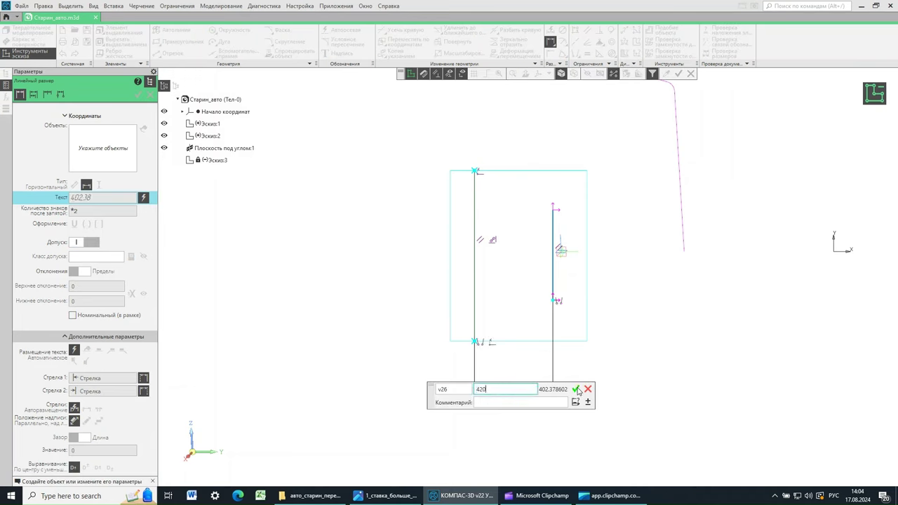
click(576, 390)
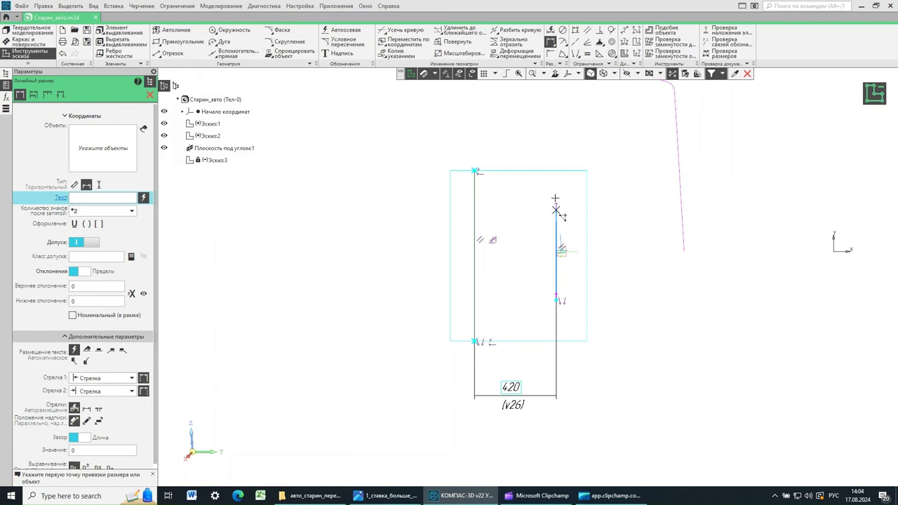
Step: Add a 270 mm vertical dimension between the lower ends of the projected line and the segment
click(491, 333)
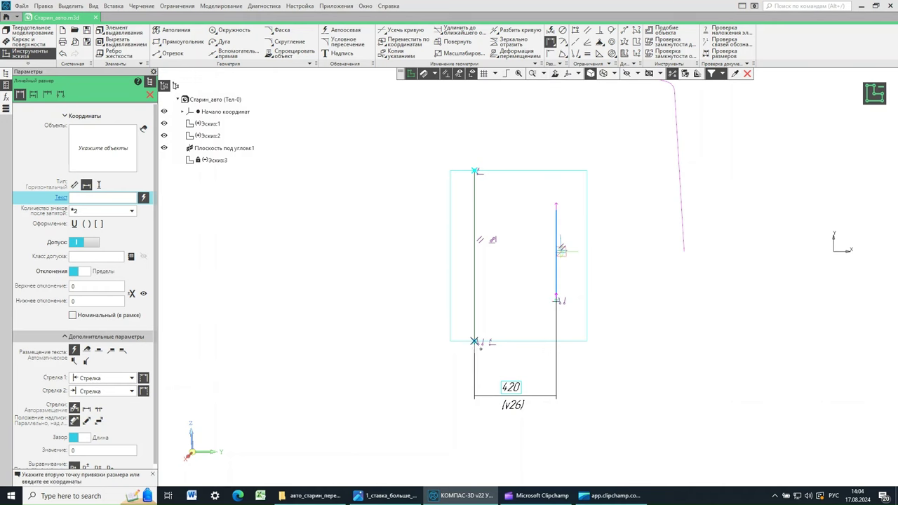
click(556, 300)
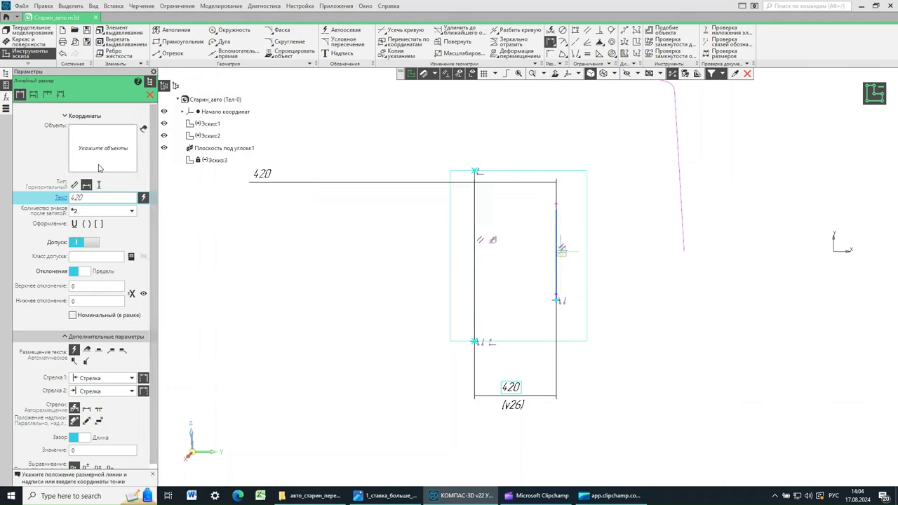
click(98, 185)
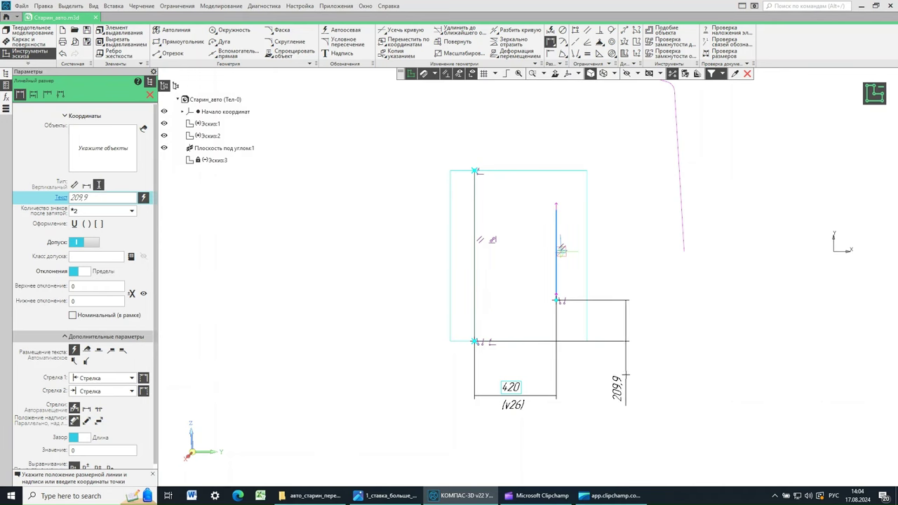
click(631, 390)
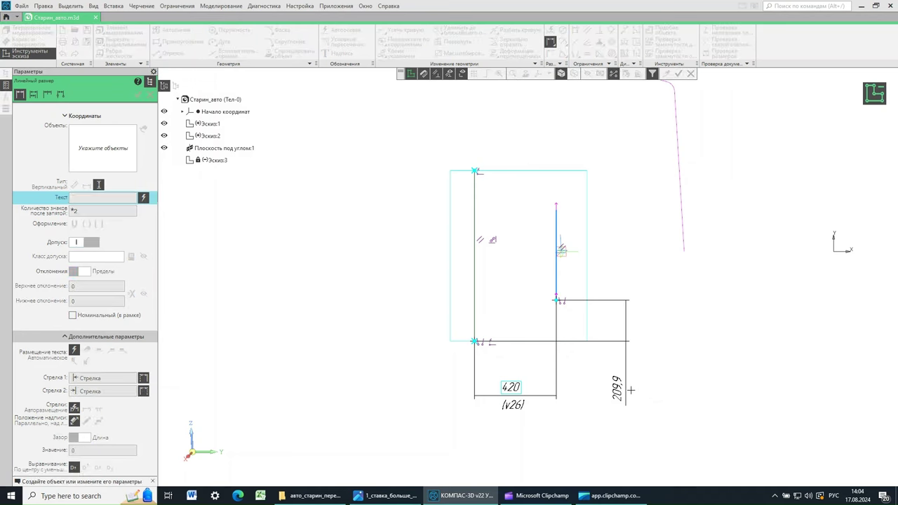
double_click(624, 395)
text(2)
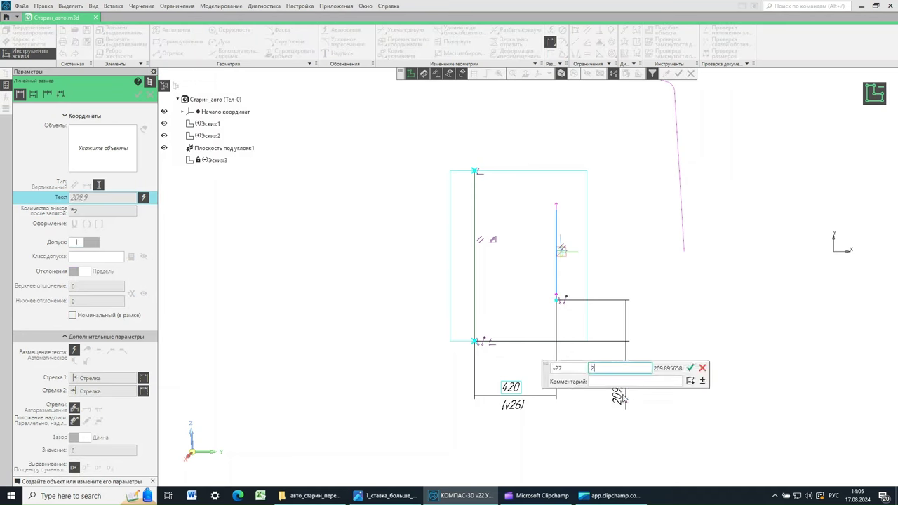
text(70)
click(691, 369)
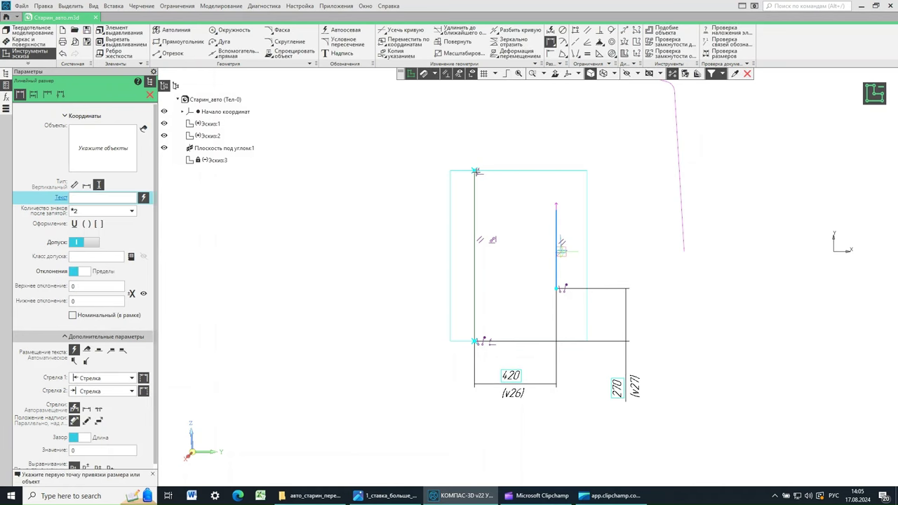
Step: Add a 120 mm vertical dimension between the upper ends of the projected line and the segment
click(474, 171)
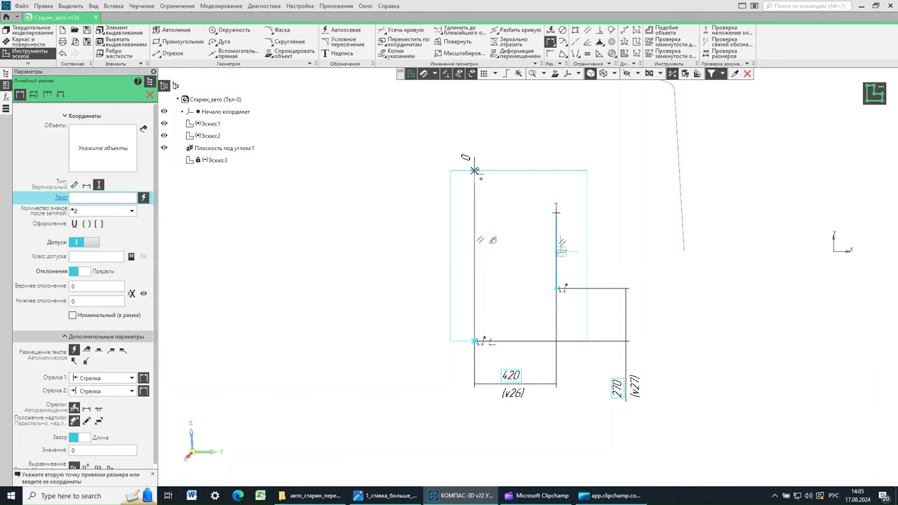
click(556, 209)
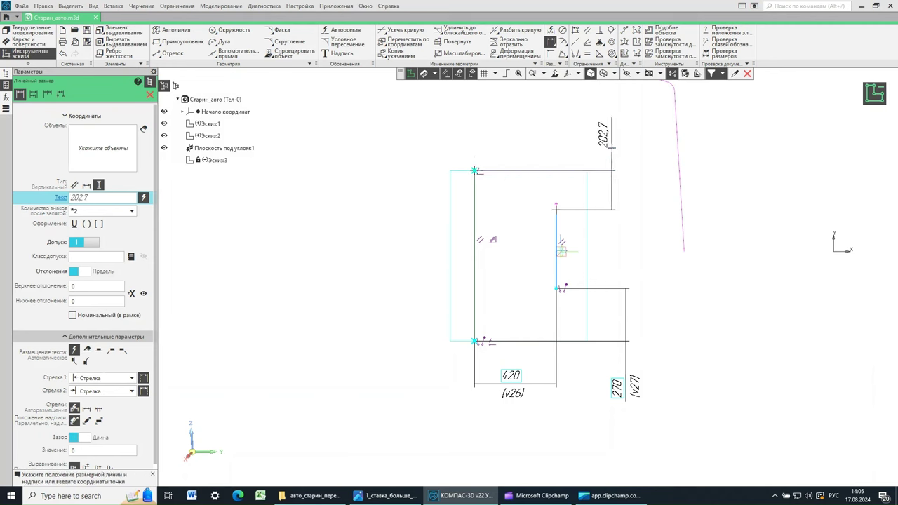
click(624, 167)
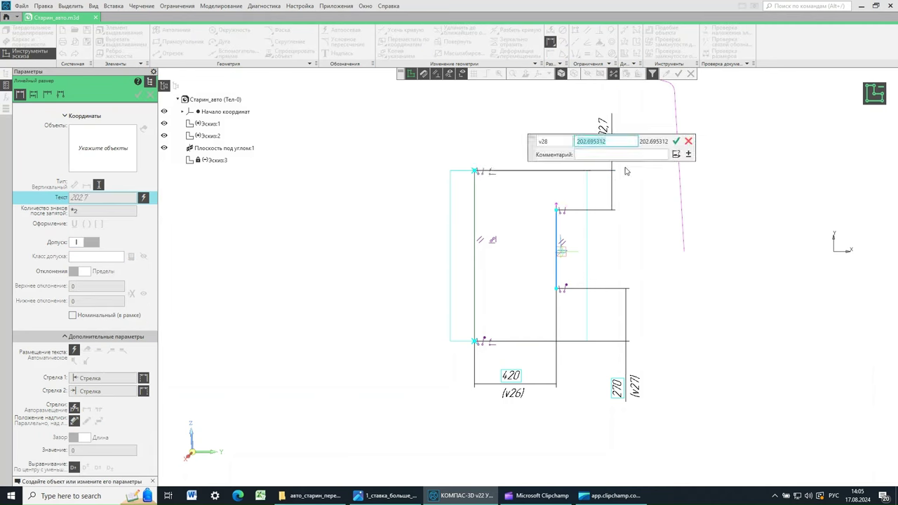
text(120)
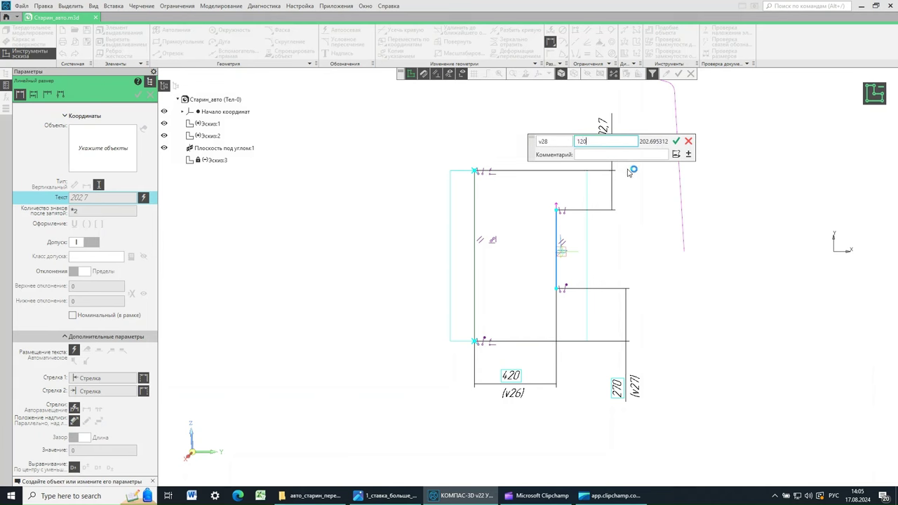
click(676, 143)
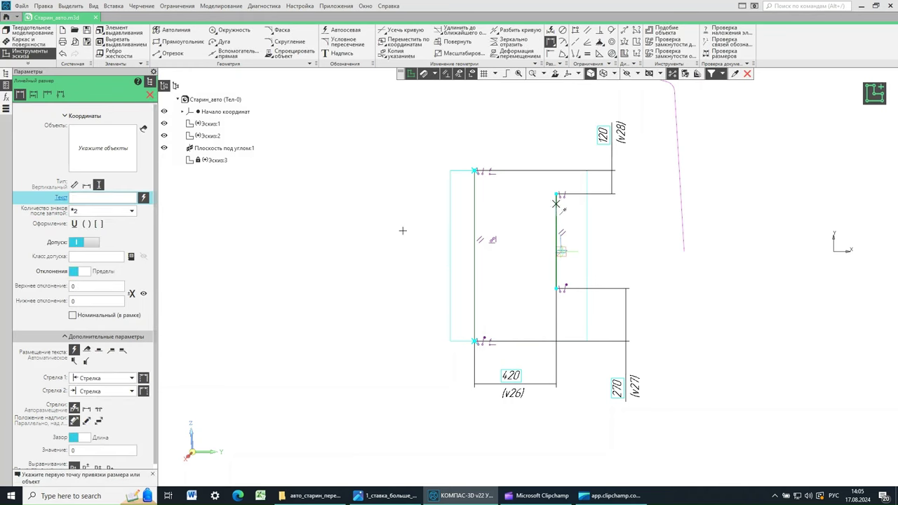
click(149, 96)
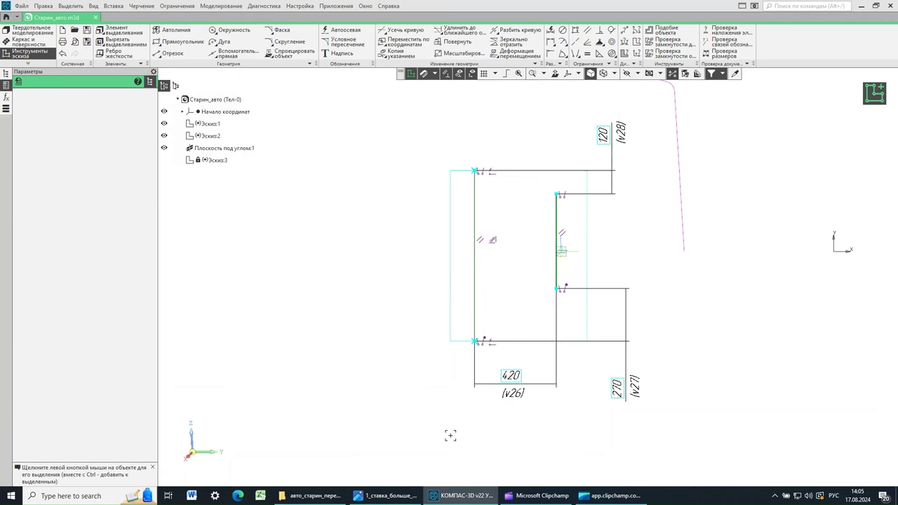
Step: Consult the car photo and draw a small three-point arc from the segment's upper end, curving up toward the projected line
click(388, 496)
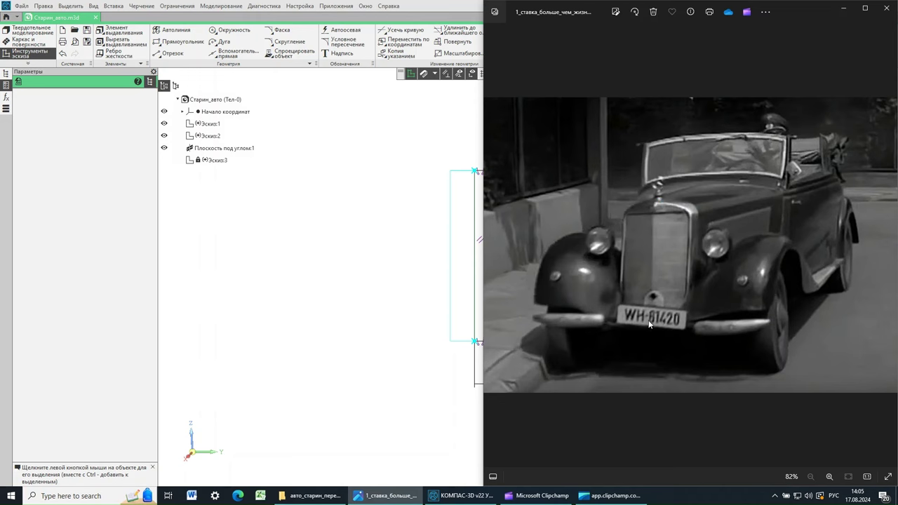
click(425, 10)
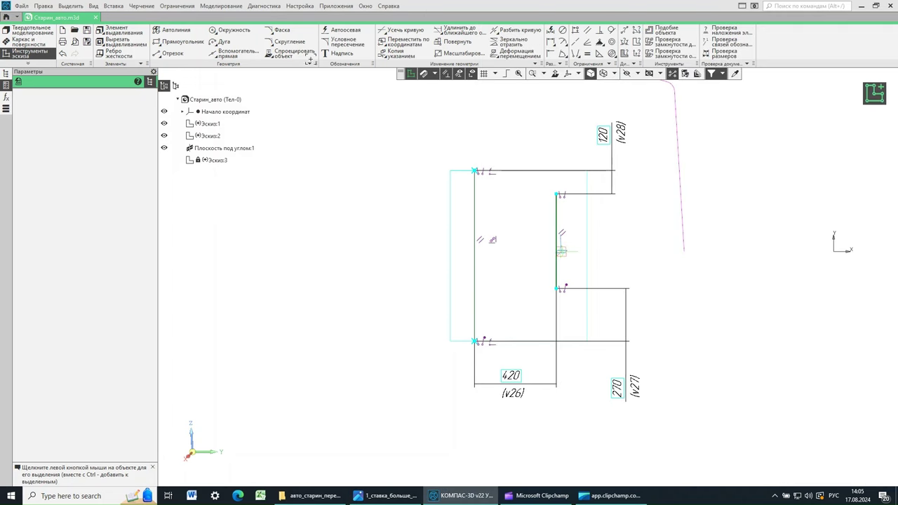
click(220, 45)
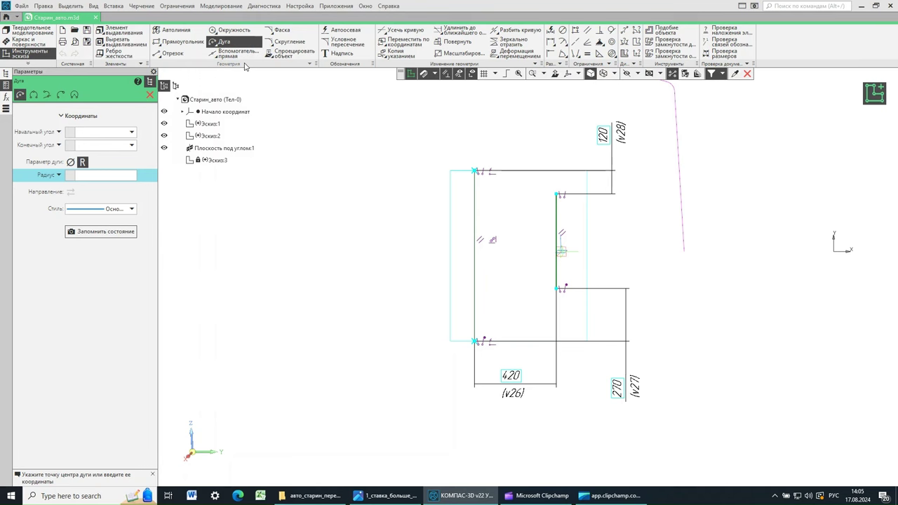
click(33, 95)
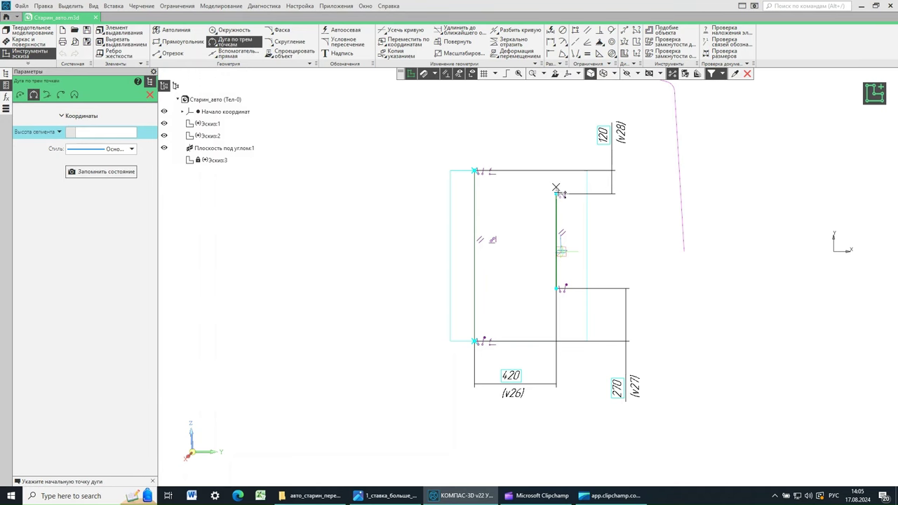
click(557, 194)
click(544, 184)
scroll(554, 188, up, 5)
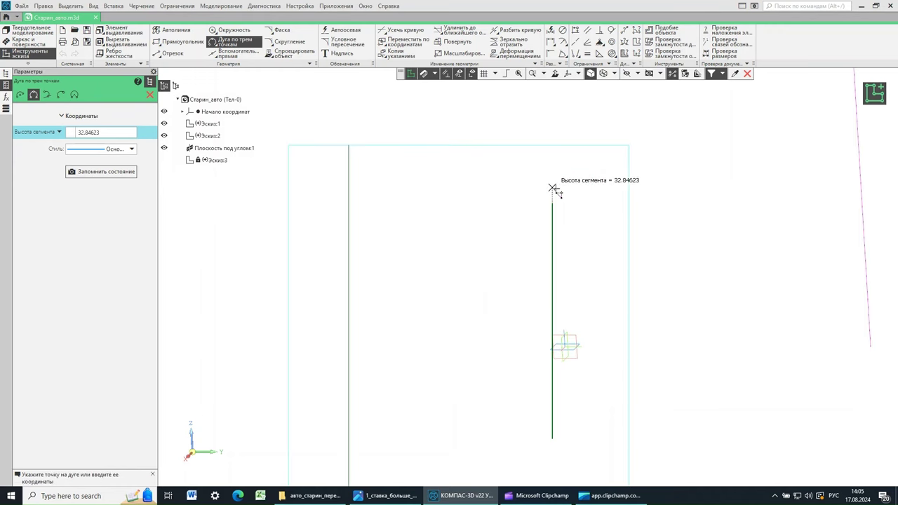
click(538, 185)
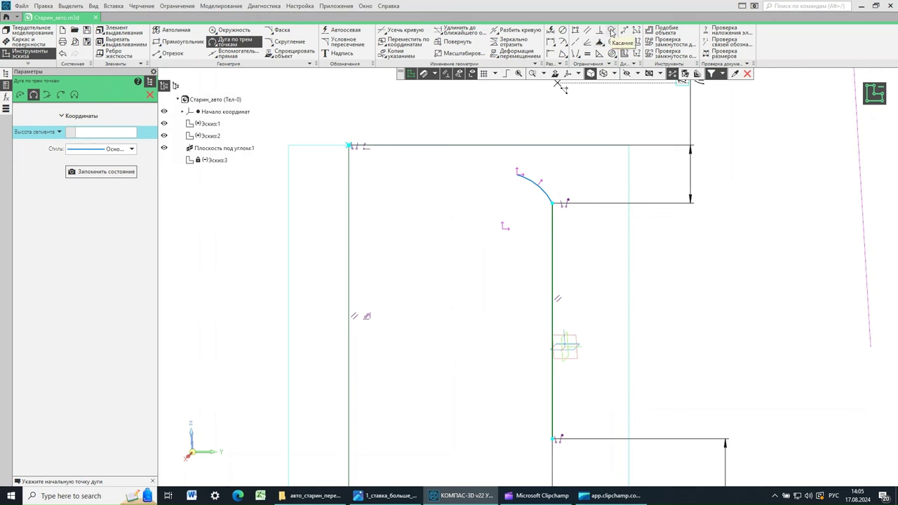
Step: Make the small arc tangent to the segment
click(546, 189)
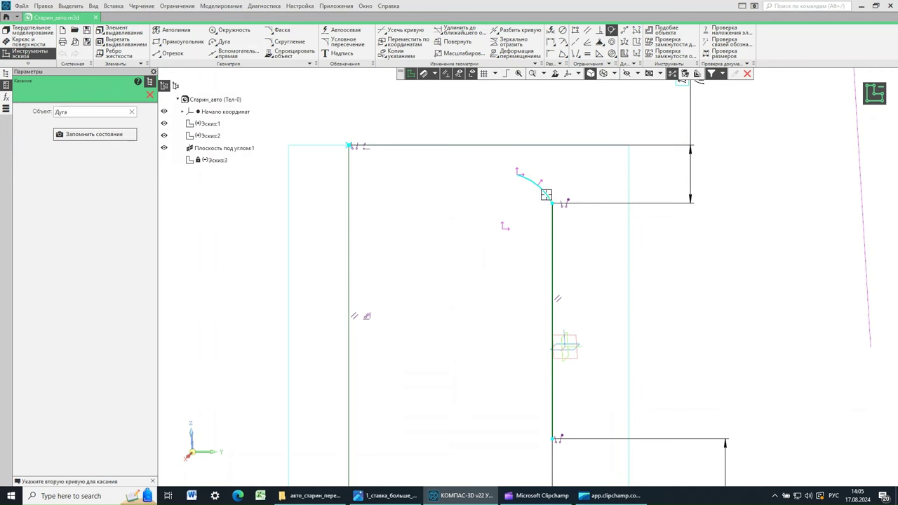
click(552, 217)
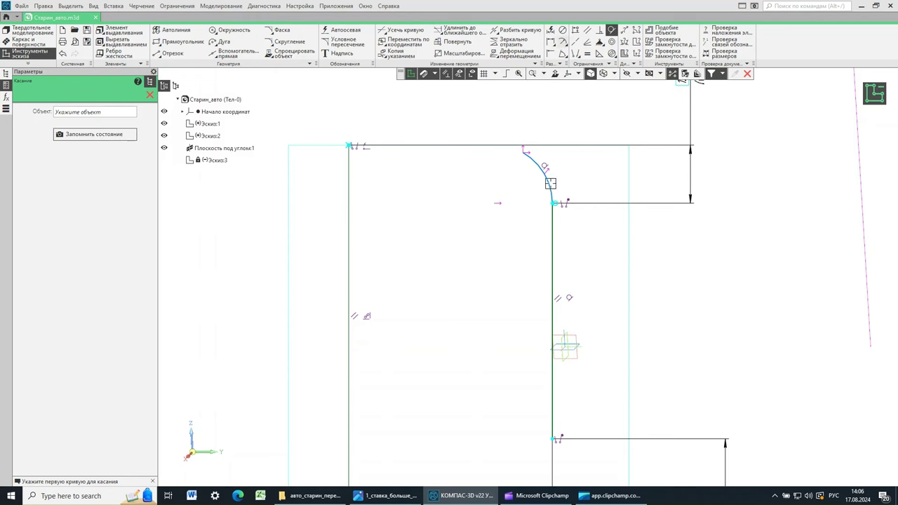
key(Escape)
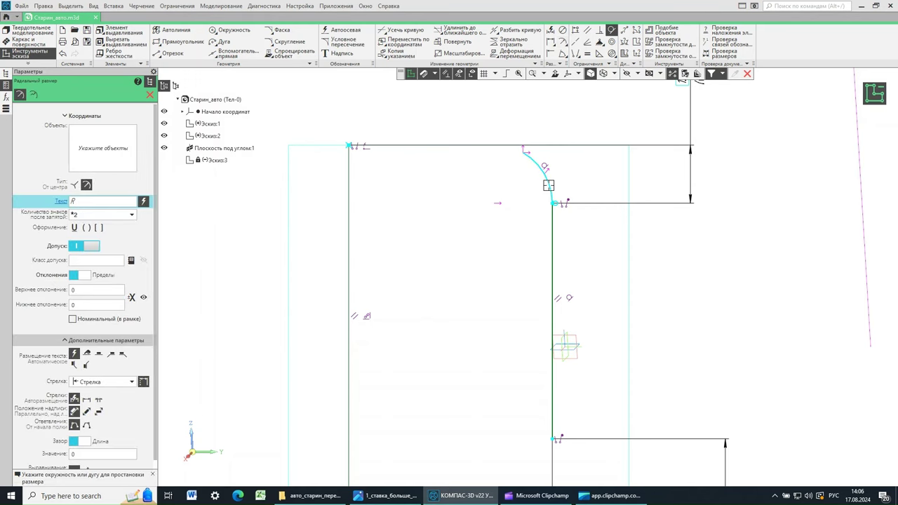
Step: Add a 50 mm radius dimension to the small arc
click(549, 185)
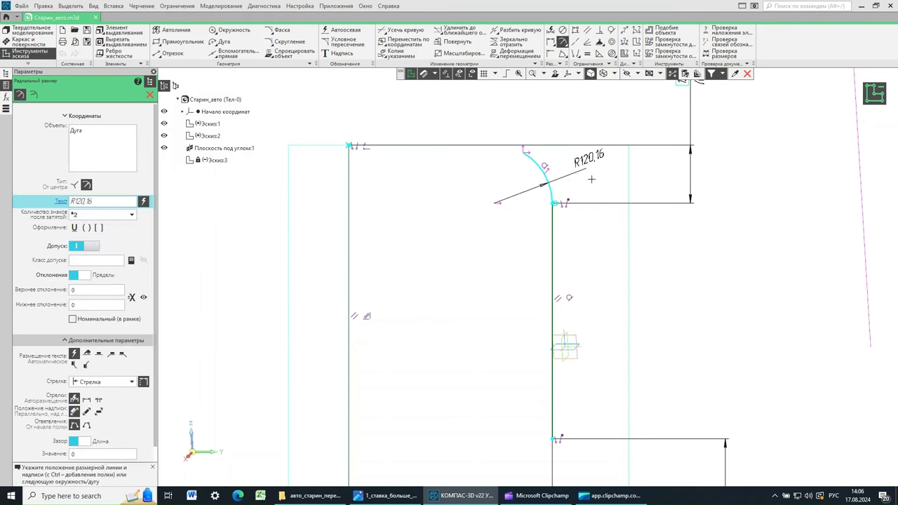
click(589, 153)
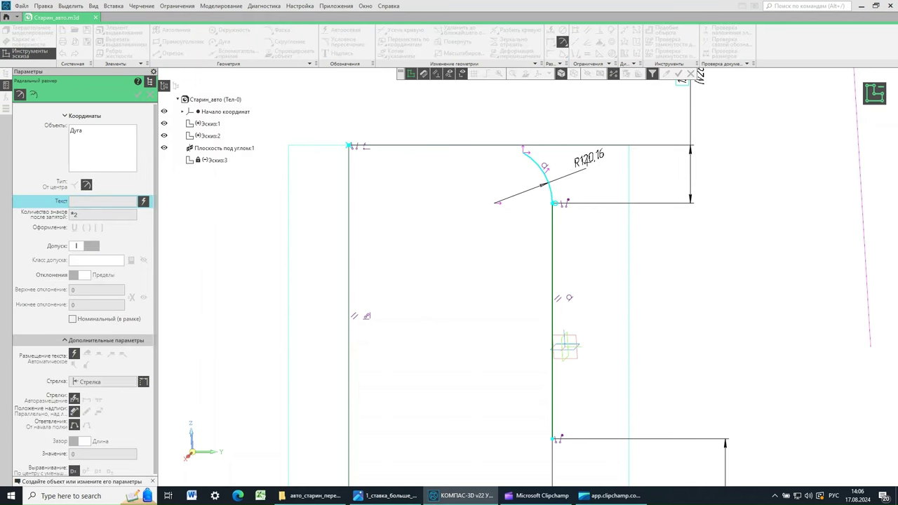
text(50)
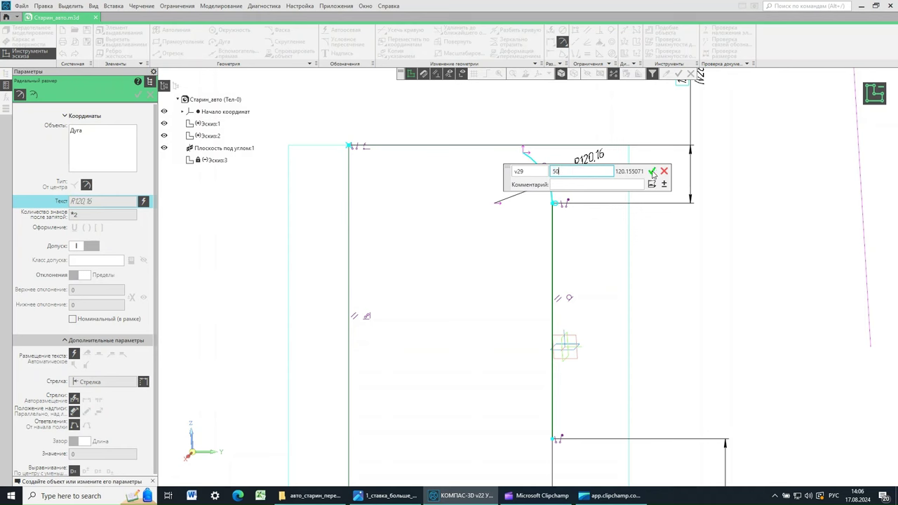
click(652, 170)
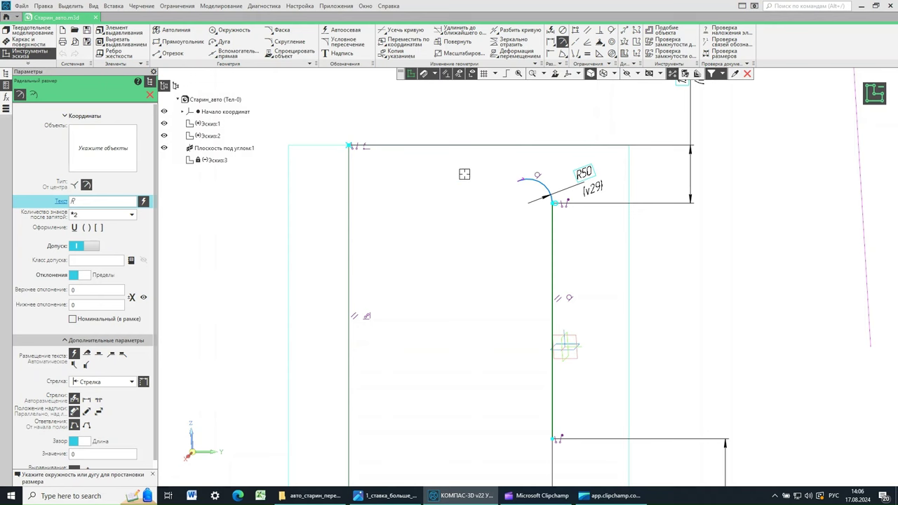
key(Escape)
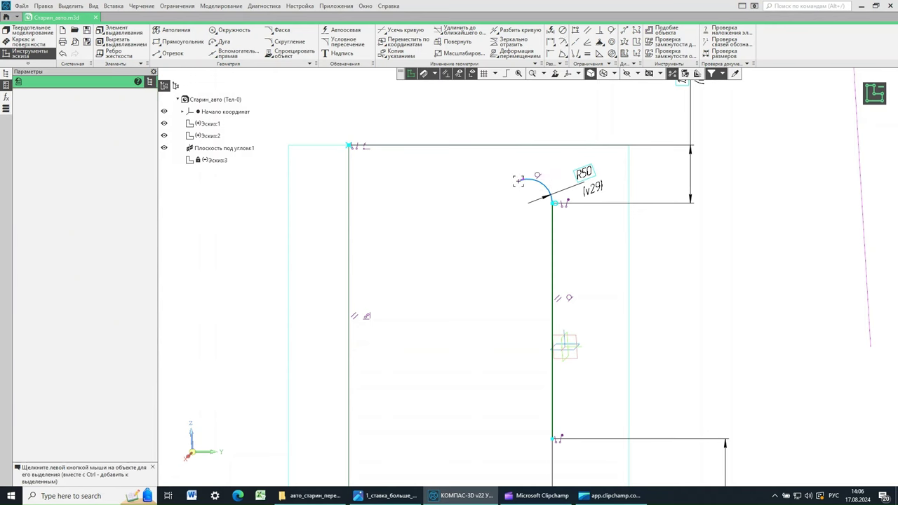
Step: Shorten the R50 arc by moving its free end back to an end angle of 75°
click(518, 181)
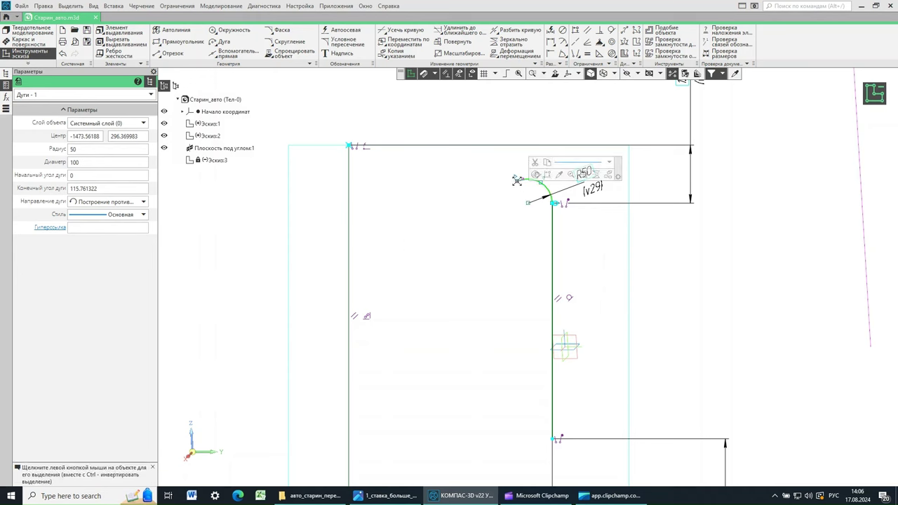
drag(518, 181, 459, 254)
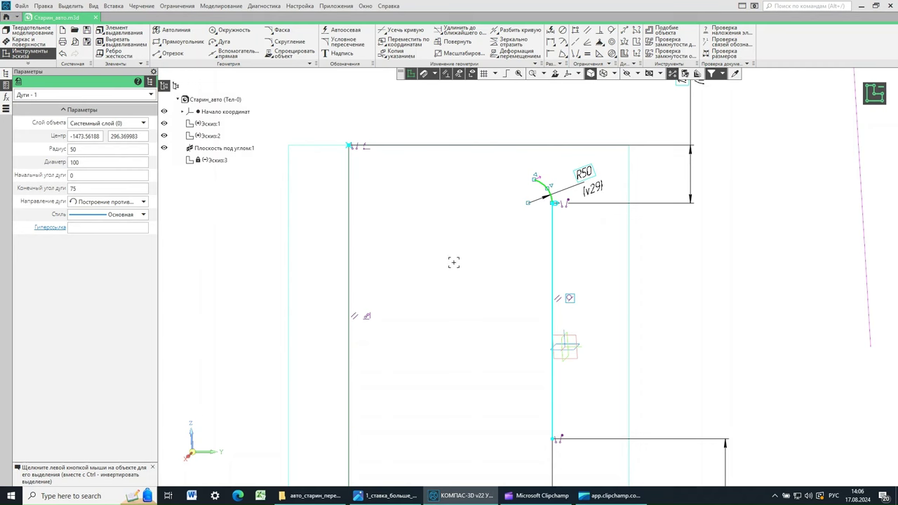
click(465, 231)
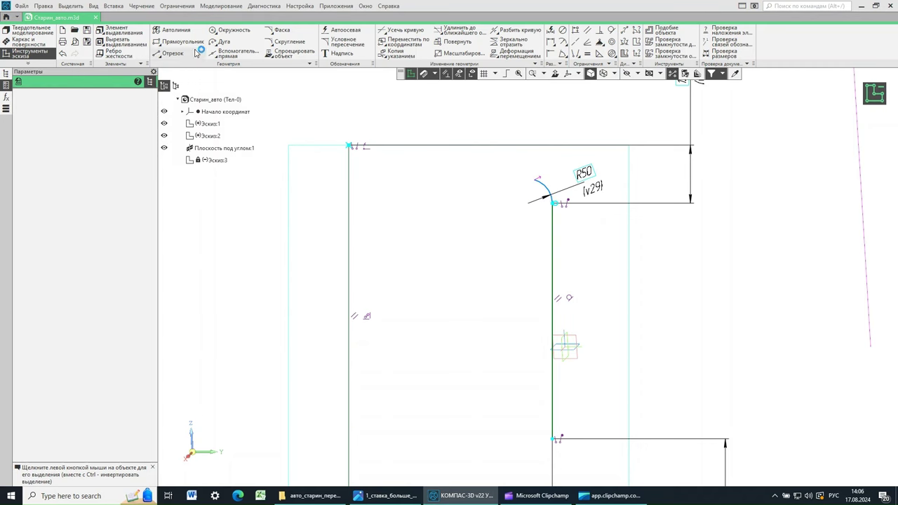
Step: Draw a shallow, upward-bulging three-point arc from the R50 arc's free end to just past the projected line's upper end
click(223, 42)
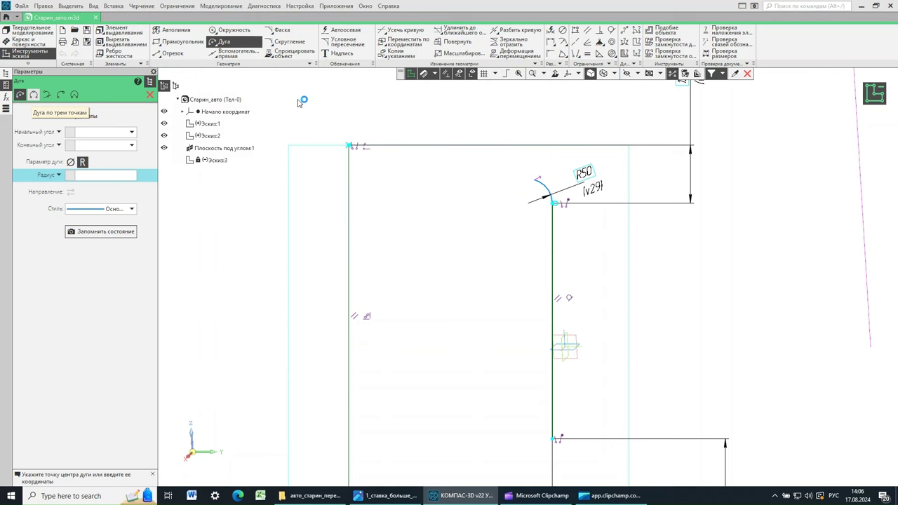
click(535, 181)
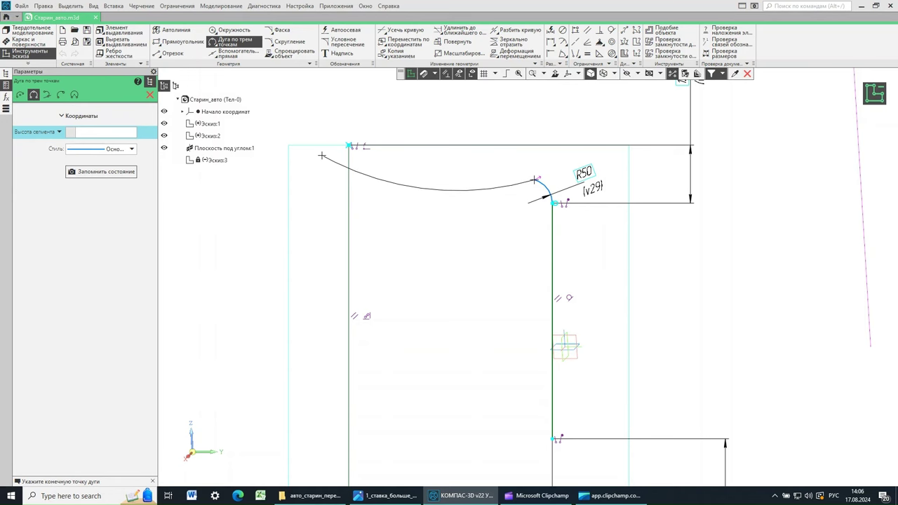
click(321, 155)
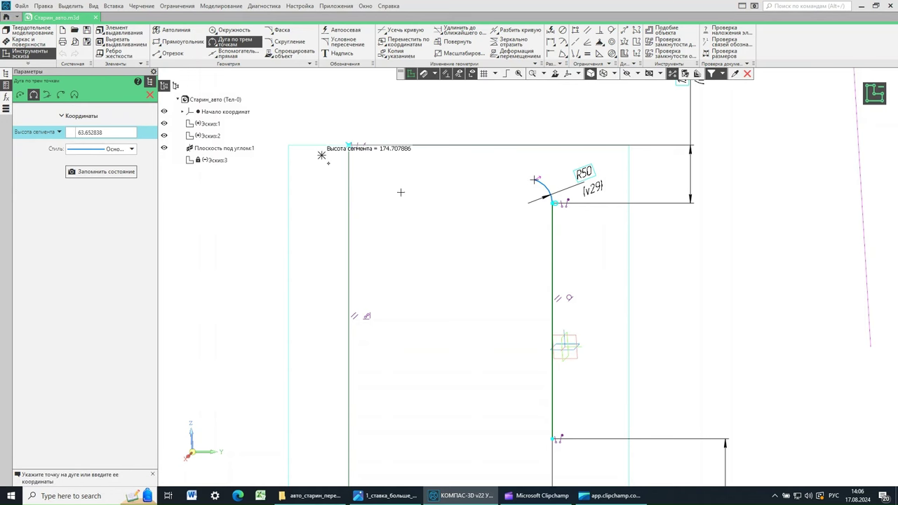
click(441, 160)
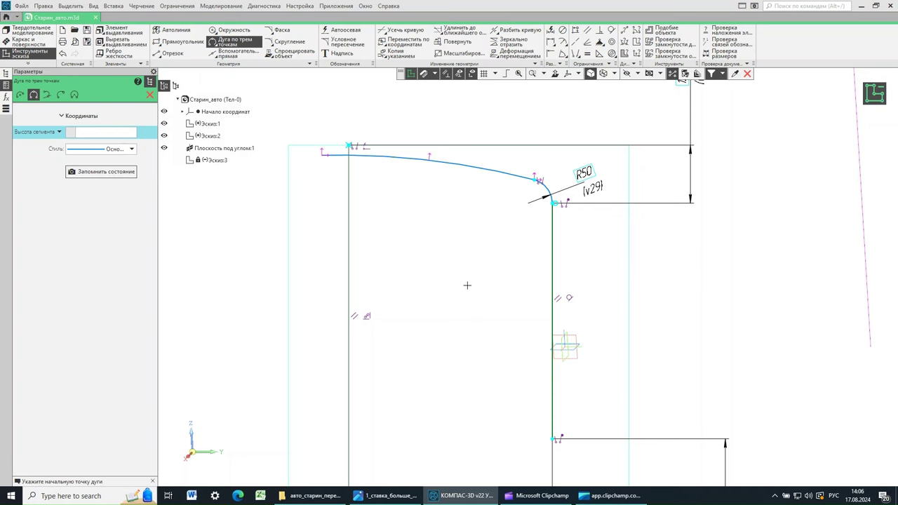
Step: Align the large arc's centre vertically with the lower end of the projected line
scroll(468, 285, down, 3)
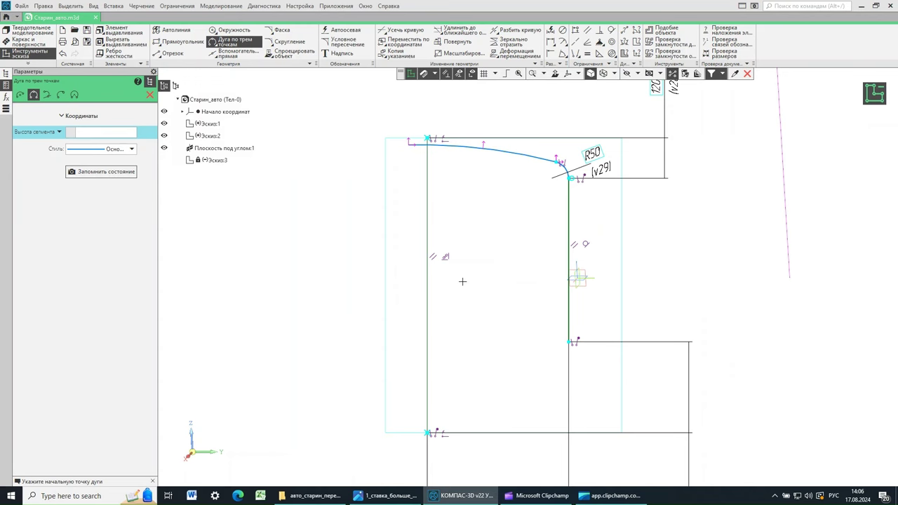
scroll(462, 281, down, 2)
scroll(484, 298, down, 1)
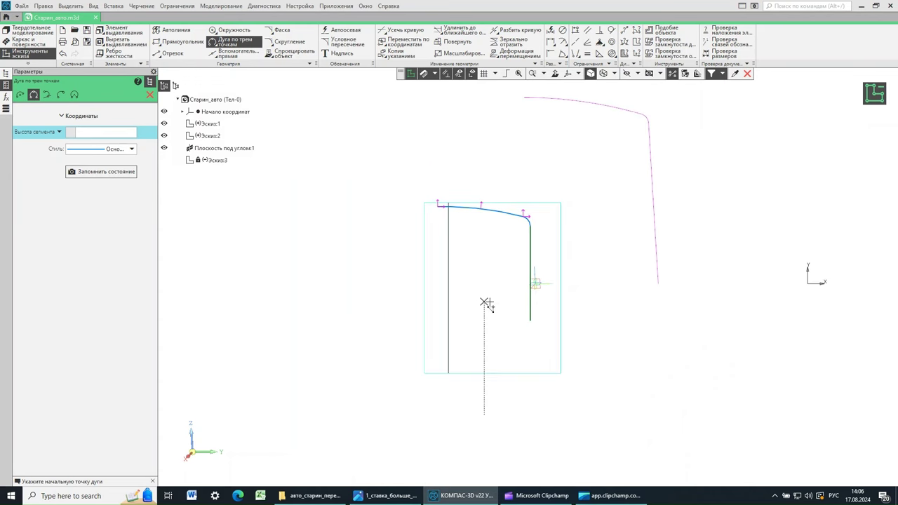
scroll(476, 250, down, 1)
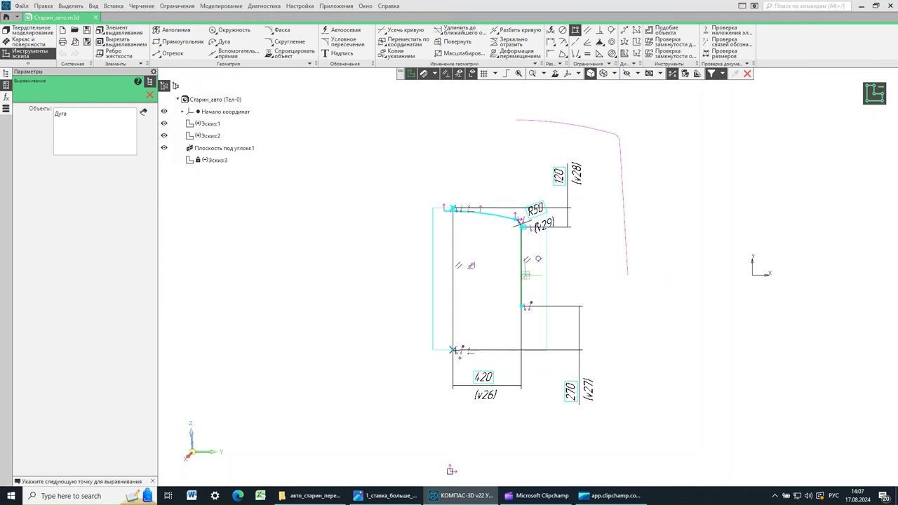
click(453, 349)
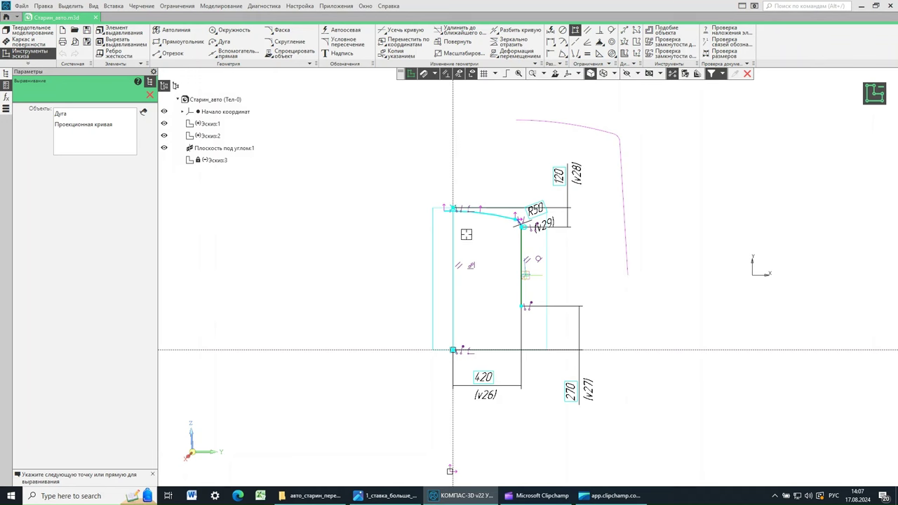
click(453, 146)
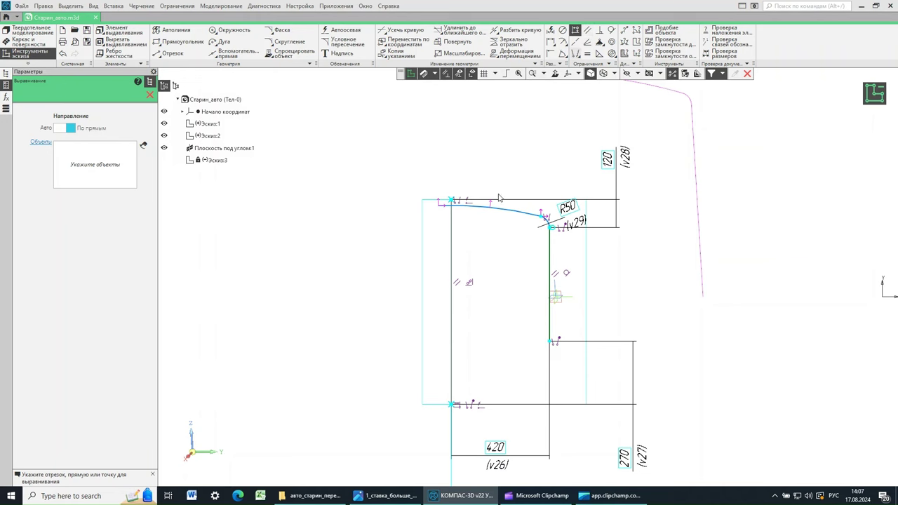
Step: Merge the large arc's free end with the upper end of the projected line
click(439, 205)
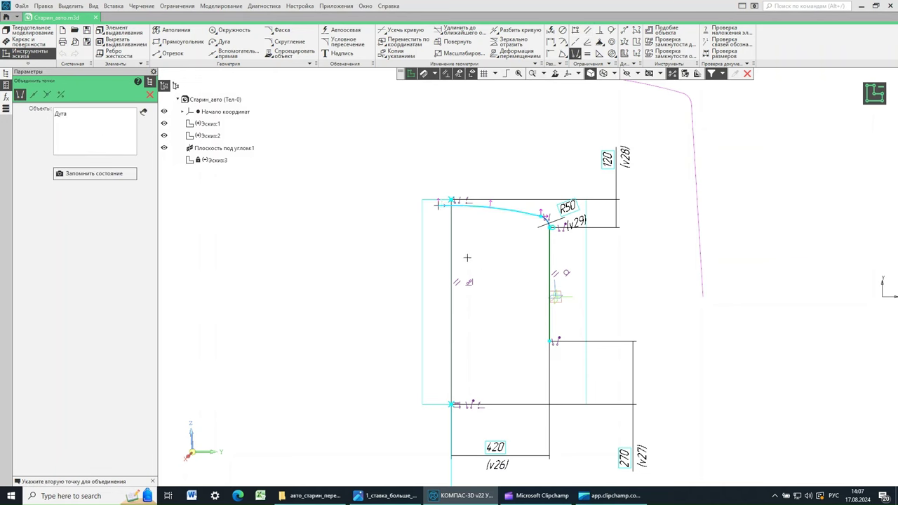
click(451, 201)
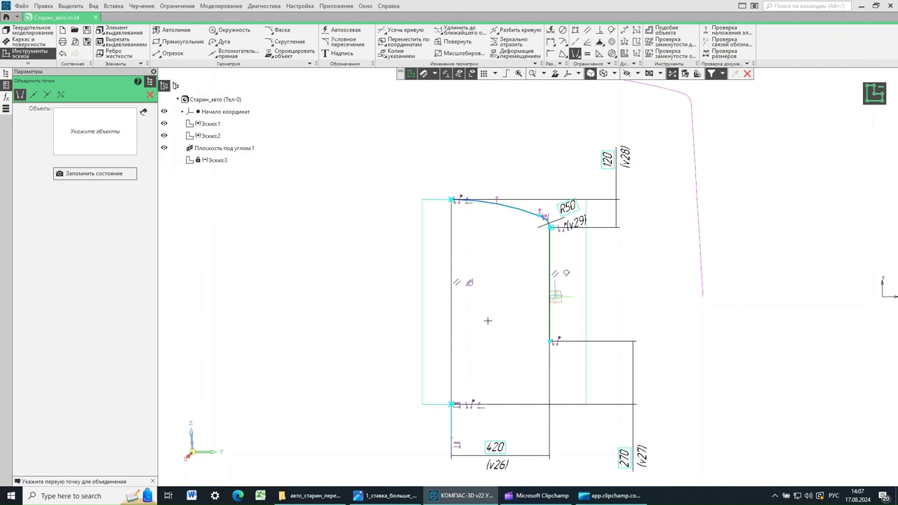
scroll(544, 221, up, 2)
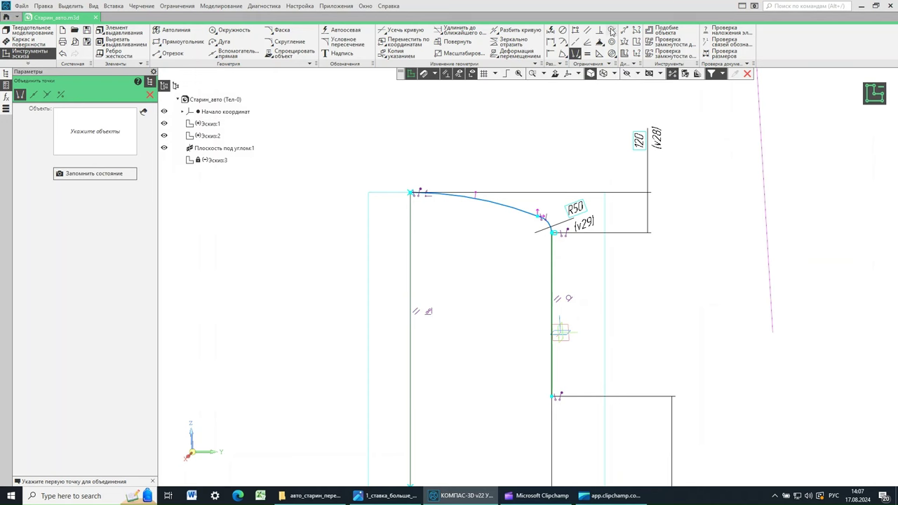
Step: Make the large upper arc tangent to the R50 corner arc
click(521, 211)
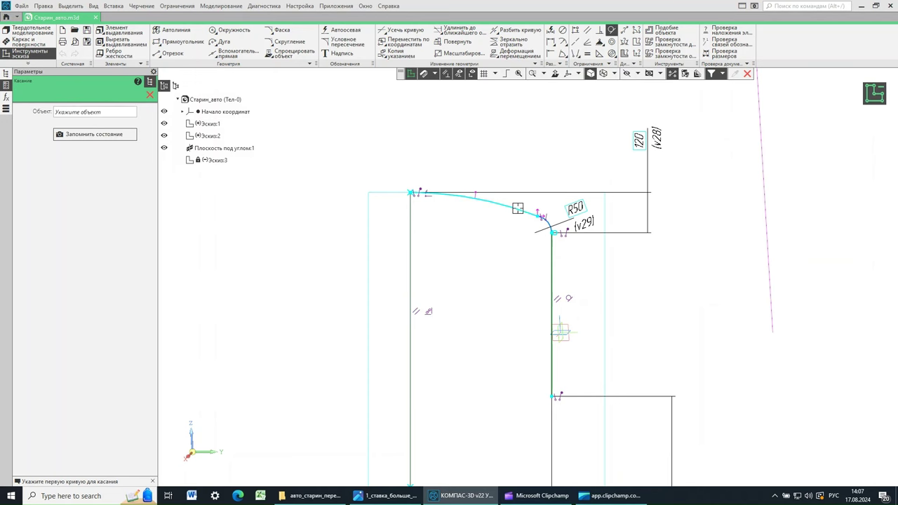
click(550, 223)
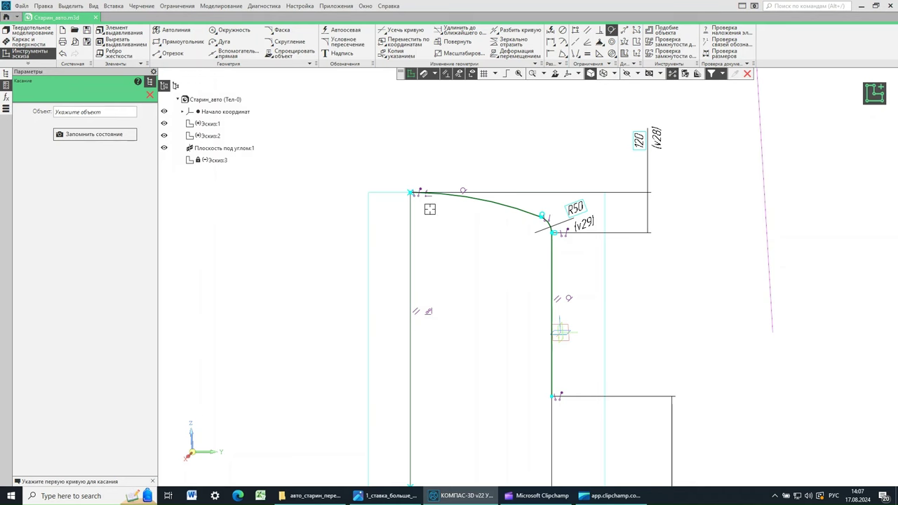
Step: Draw a three-point arc from the lower end of the profile's vertical side line, curving down and inward to a free end above the base level
scroll(505, 322, down, 4)
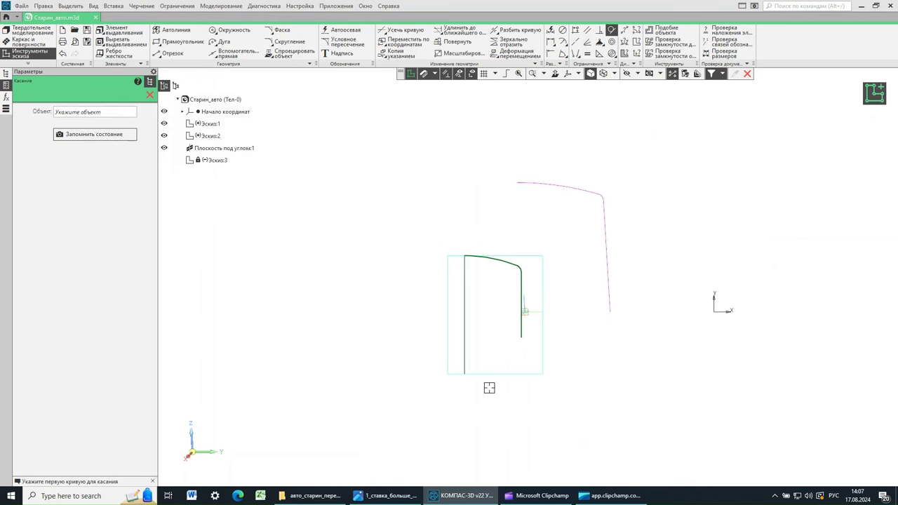
middle_drag(497, 353, 467, 274)
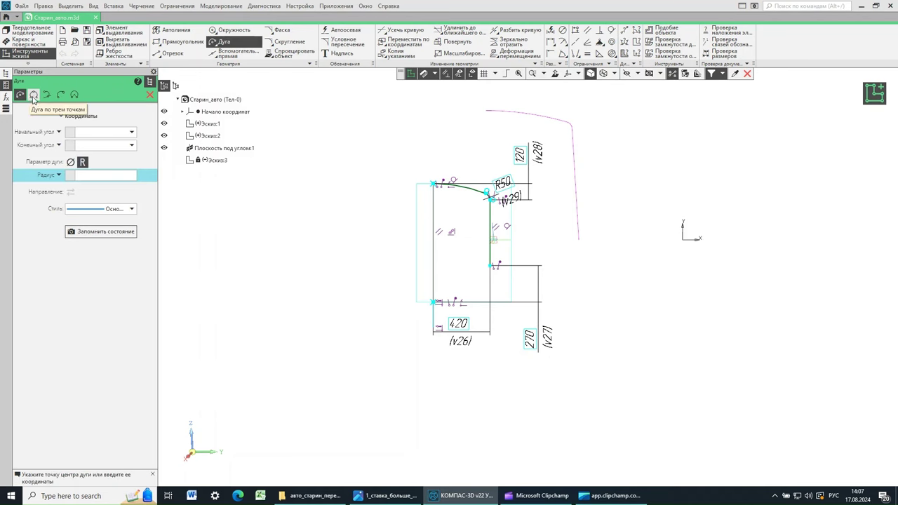
click(490, 265)
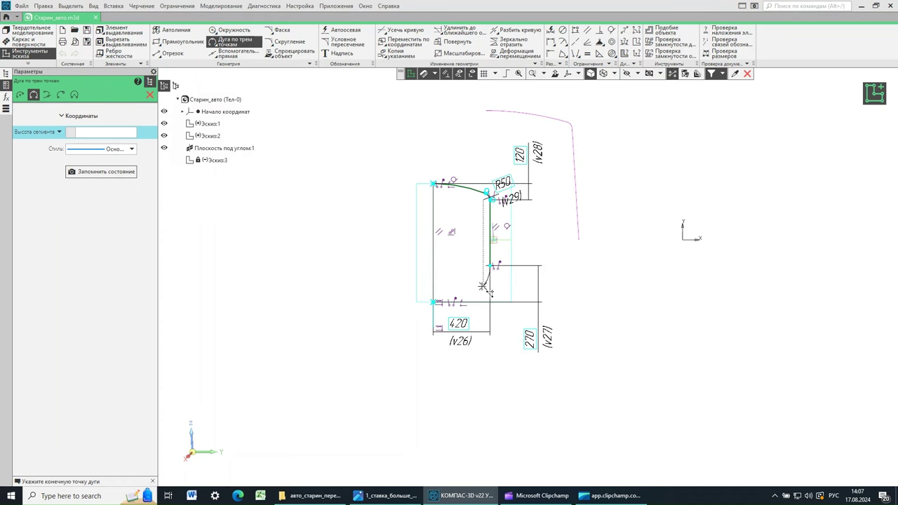
scroll(485, 281, up, 3)
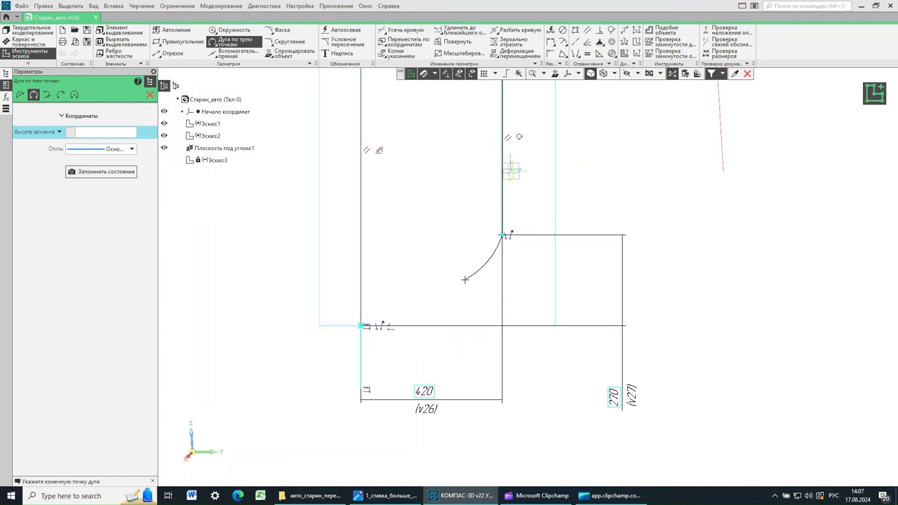
click(468, 283)
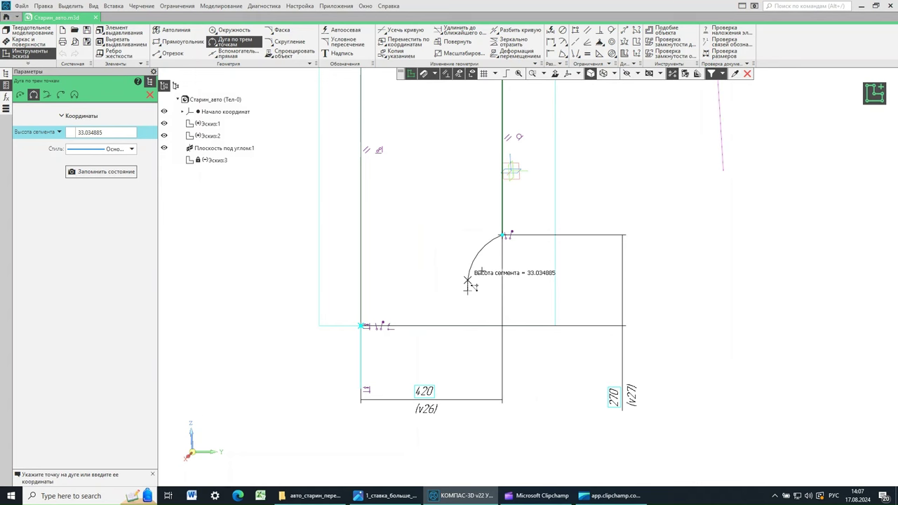
click(496, 271)
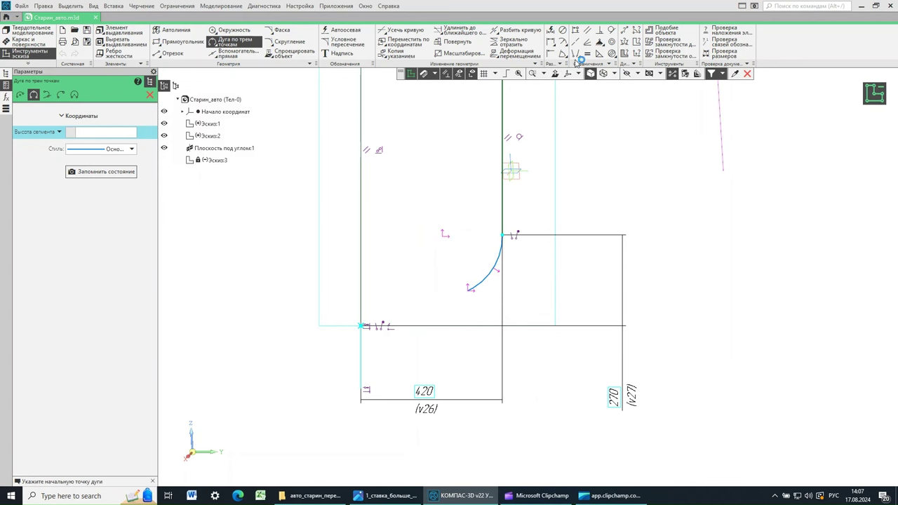
Step: Make the new lower corner arc tangent to the vertical side line
click(612, 31)
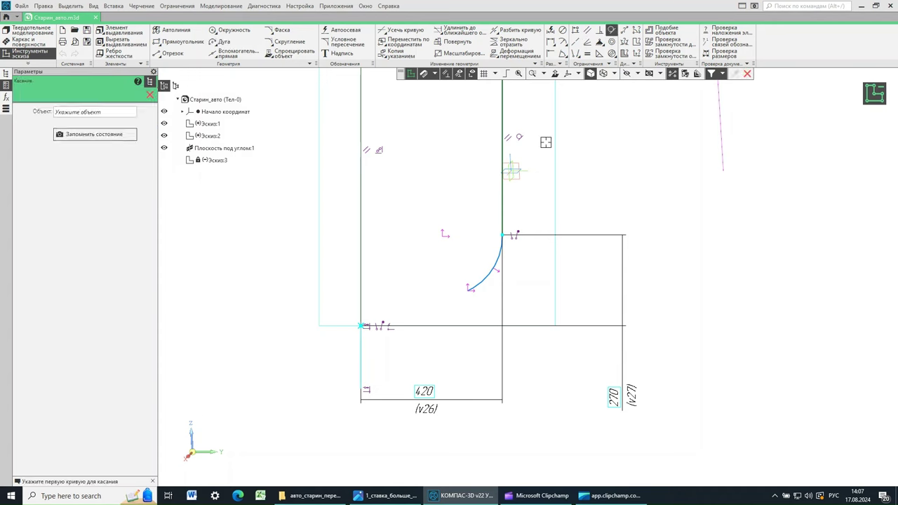
click(505, 203)
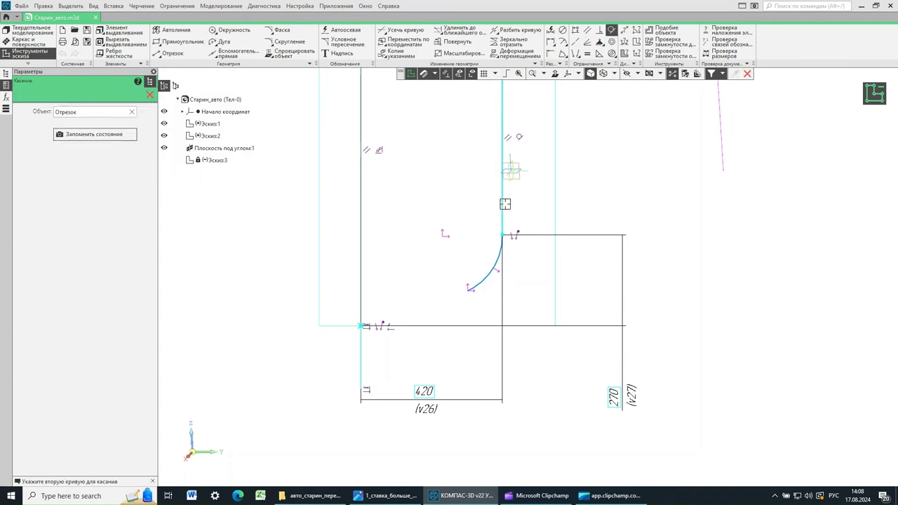
click(495, 261)
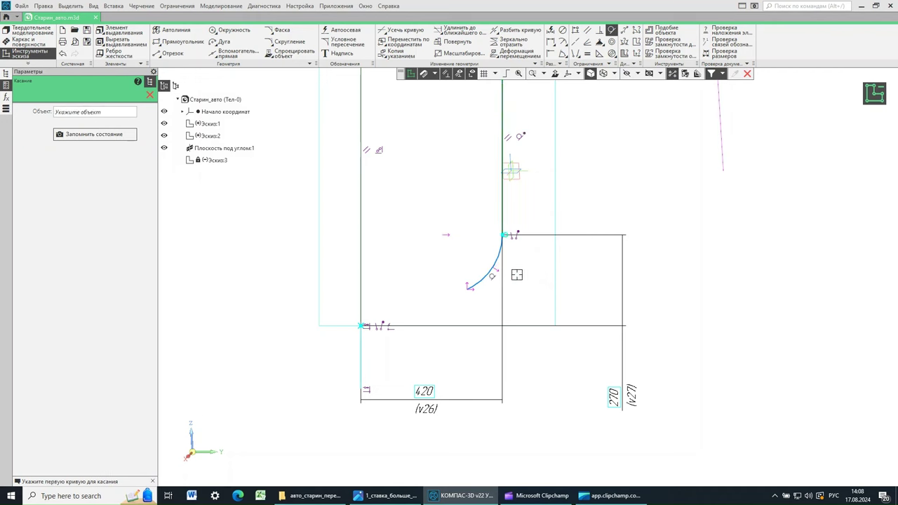
Step: Draw a downward-bulging three-point arc, segment height about 44 mm, from the corner arc's free end to the projected line's lower end
click(223, 41)
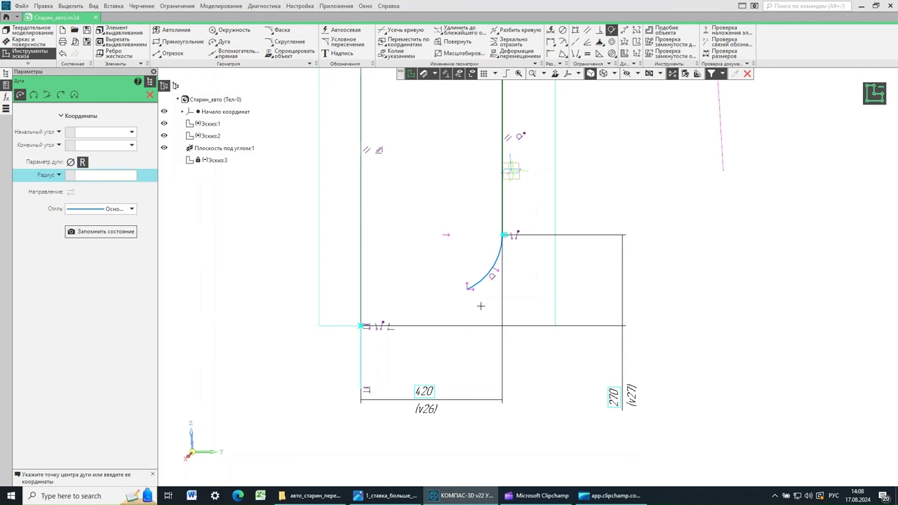
click(468, 289)
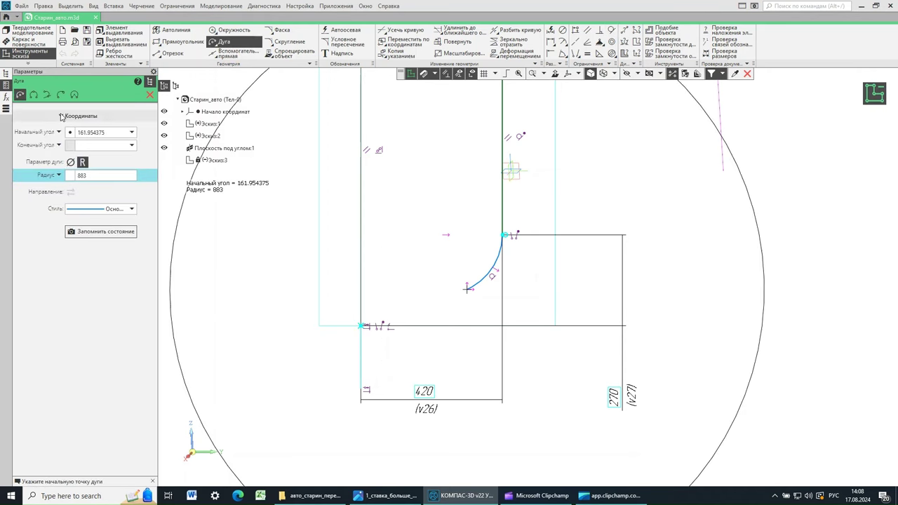
key(ctrl+Tab)
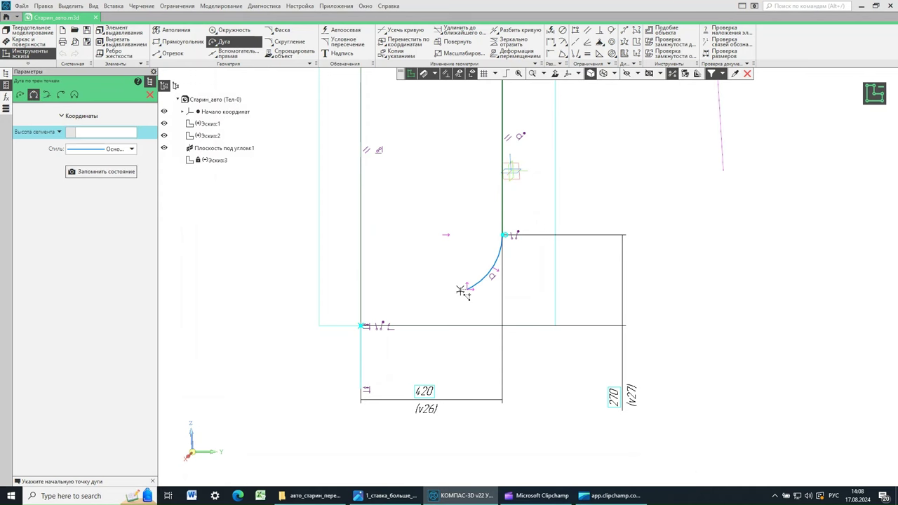
click(470, 287)
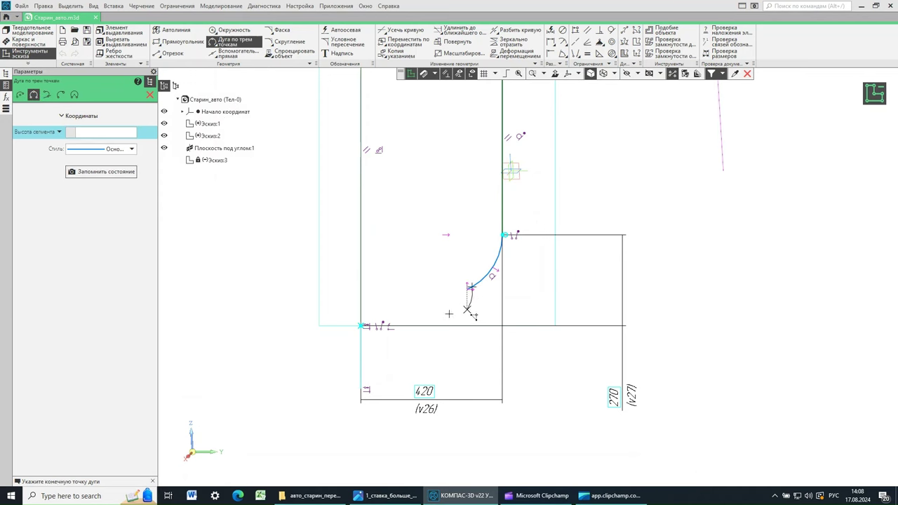
click(362, 325)
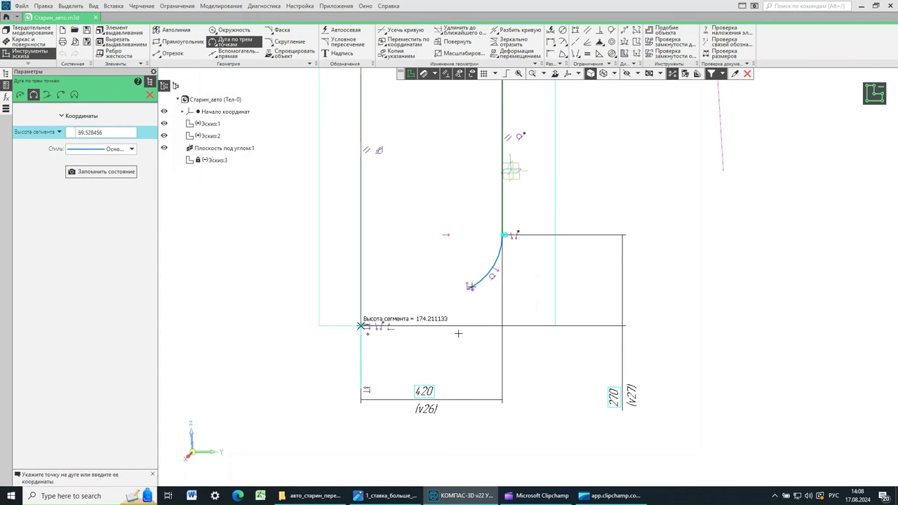
click(427, 320)
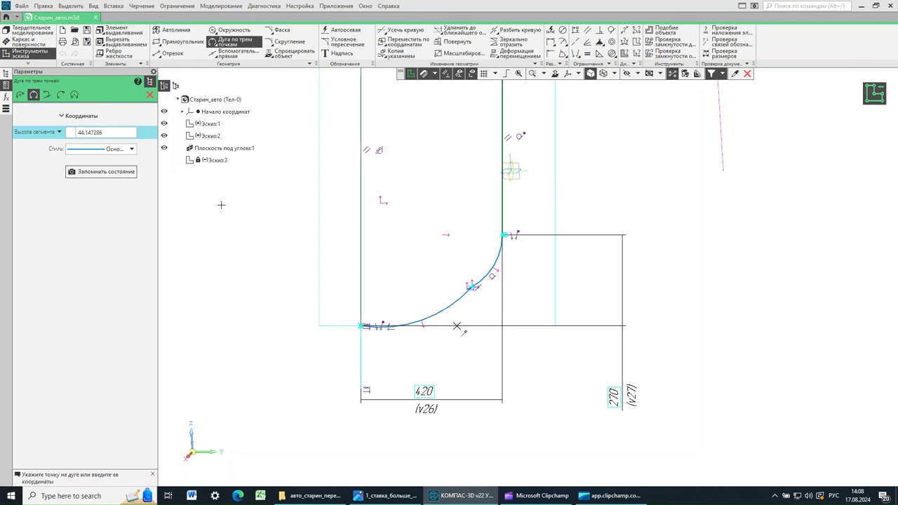
click(150, 96)
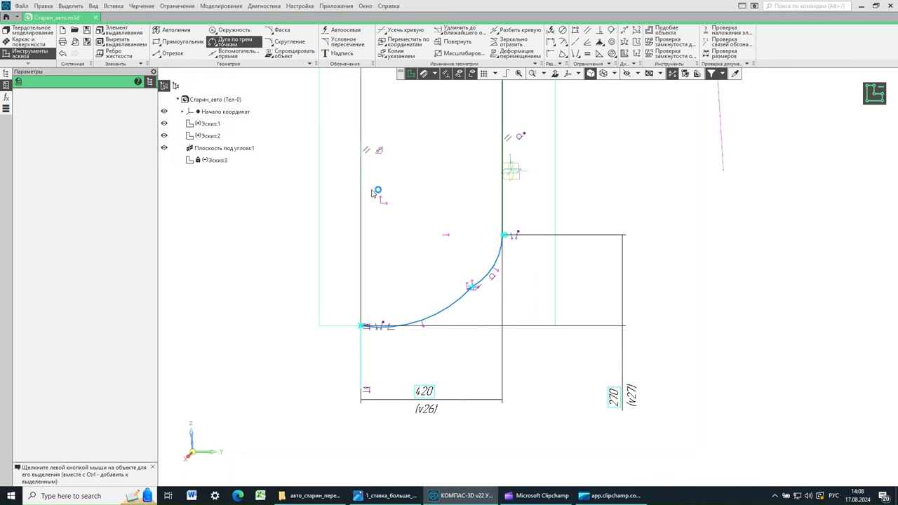
Step: Merge the bottom arc's end point with the free end of the lower corner arc
click(575, 55)
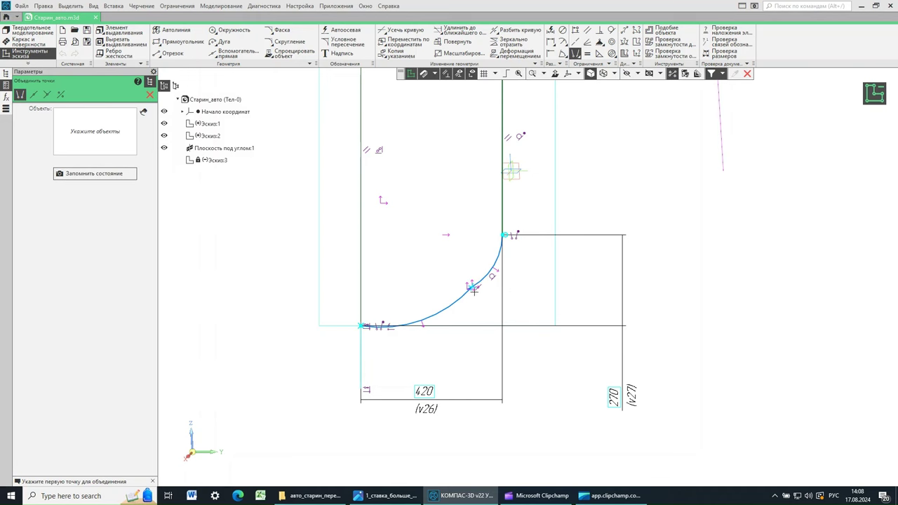
click(472, 287)
click(468, 289)
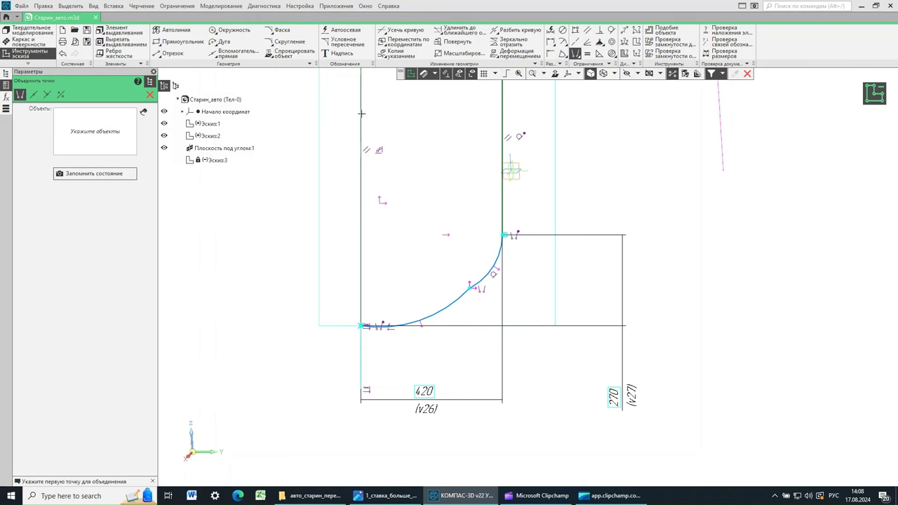
Step: Constrain the bottom arc's centre to lie on the vertical projected line
click(577, 55)
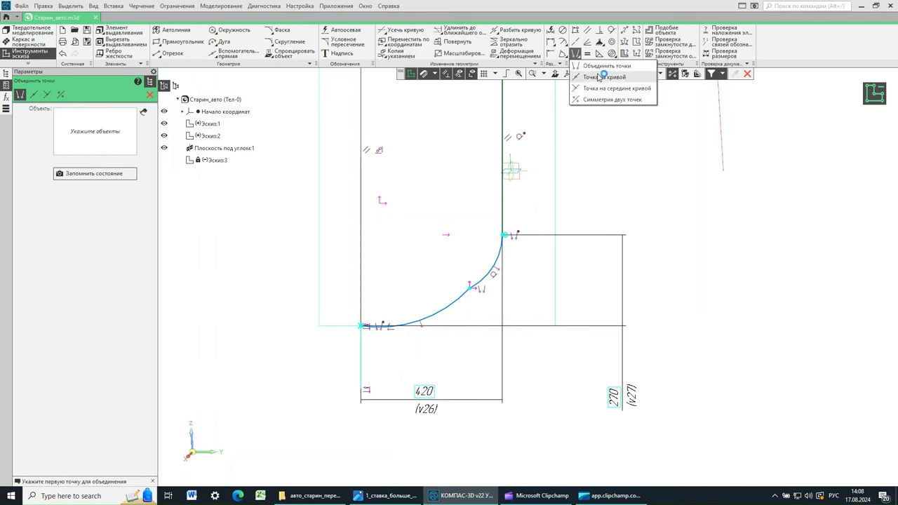
click(600, 77)
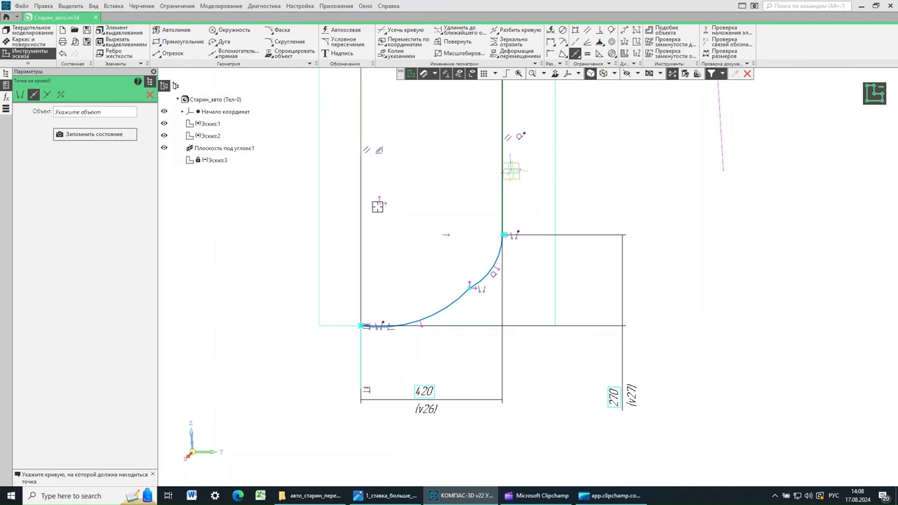
click(362, 222)
click(379, 205)
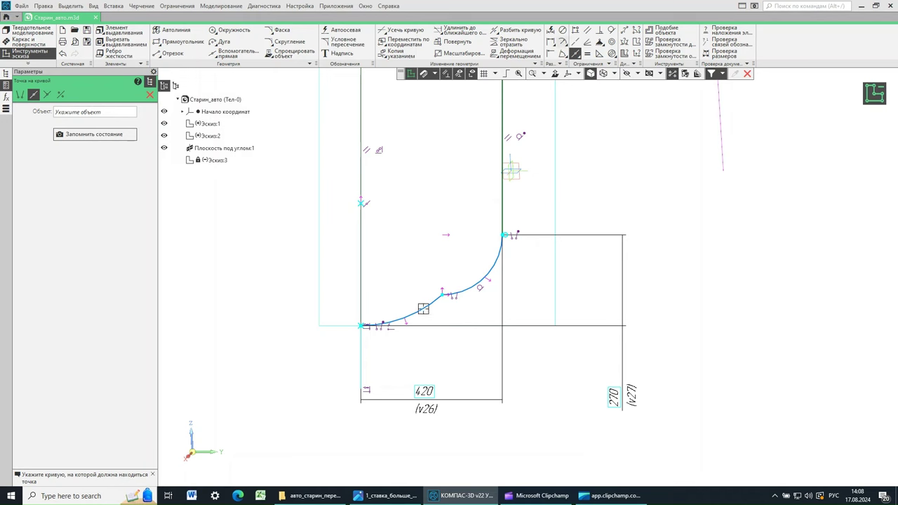
key(Escape)
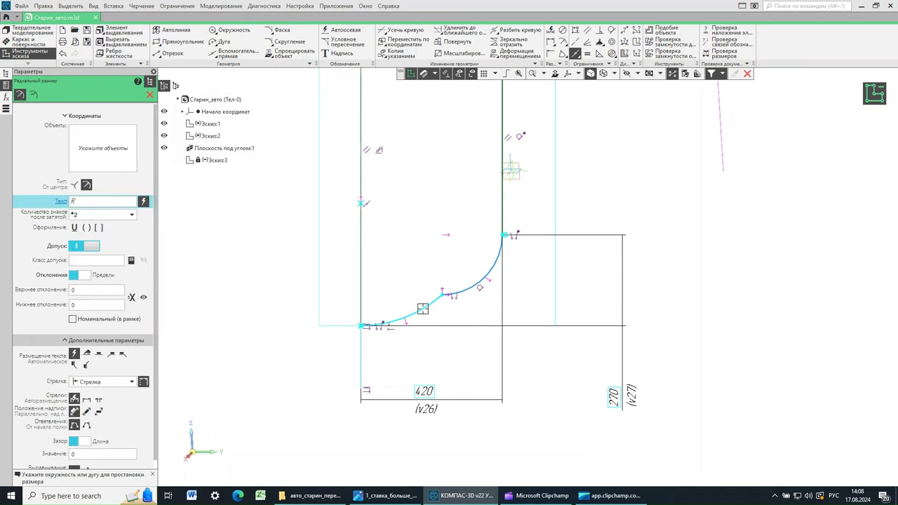
Step: Dimension the bottom arc with a radius of 1100 mm
click(413, 313)
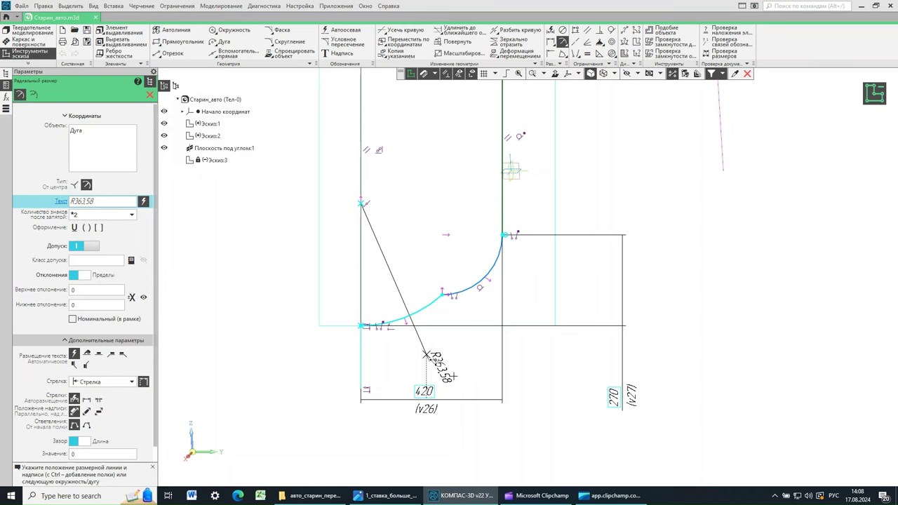
click(453, 376)
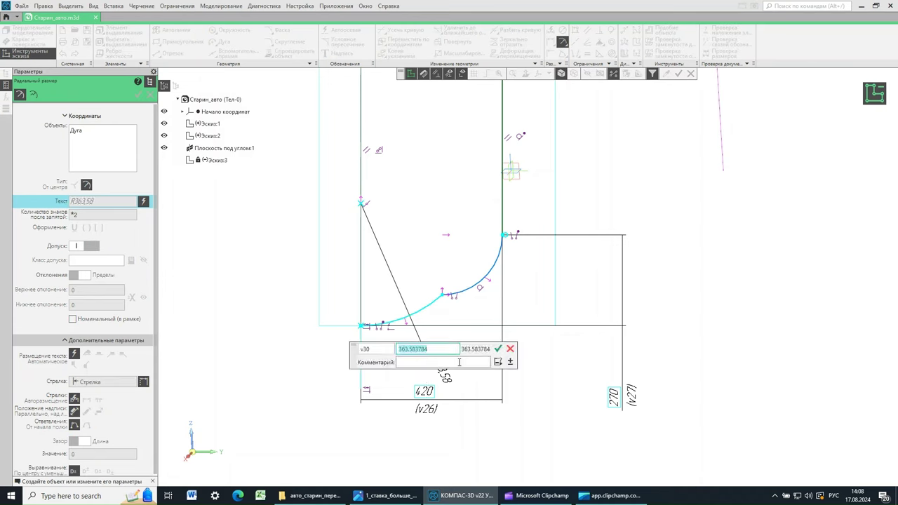
text(1100)
click(498, 350)
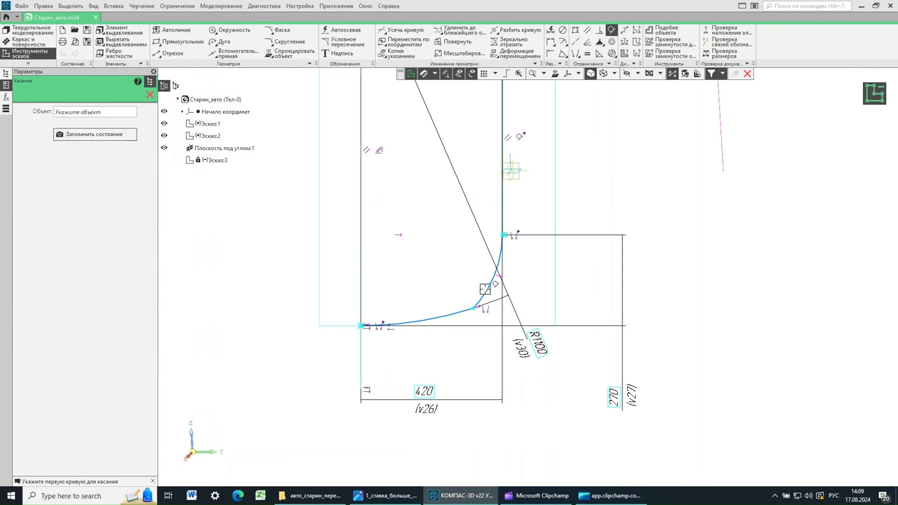
Step: Make the lower corner arc tangent to the R1100 bottom arc and finish the sketch
click(481, 293)
click(630, 321)
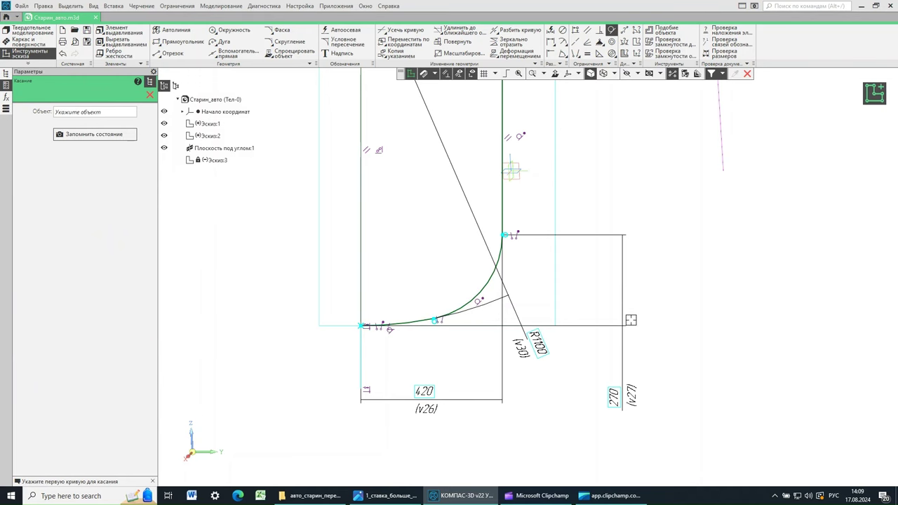
scroll(404, 340, down, 3)
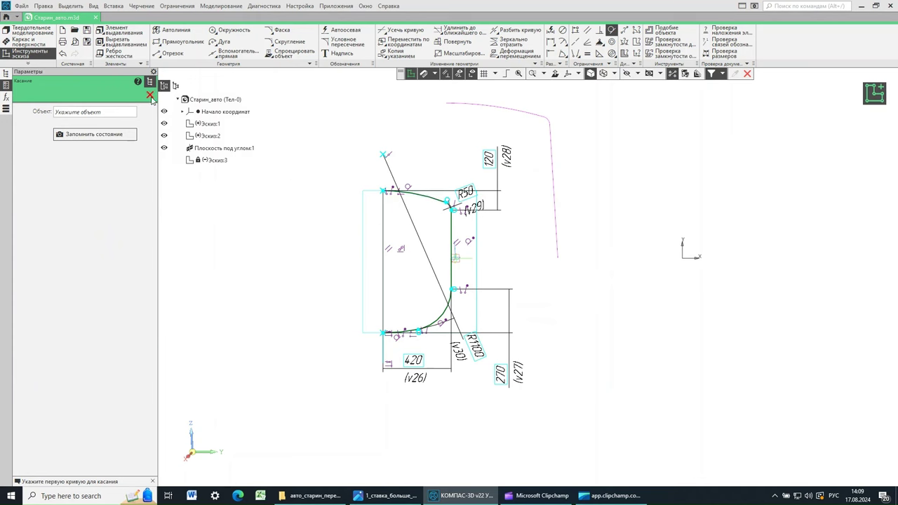
key(Escape)
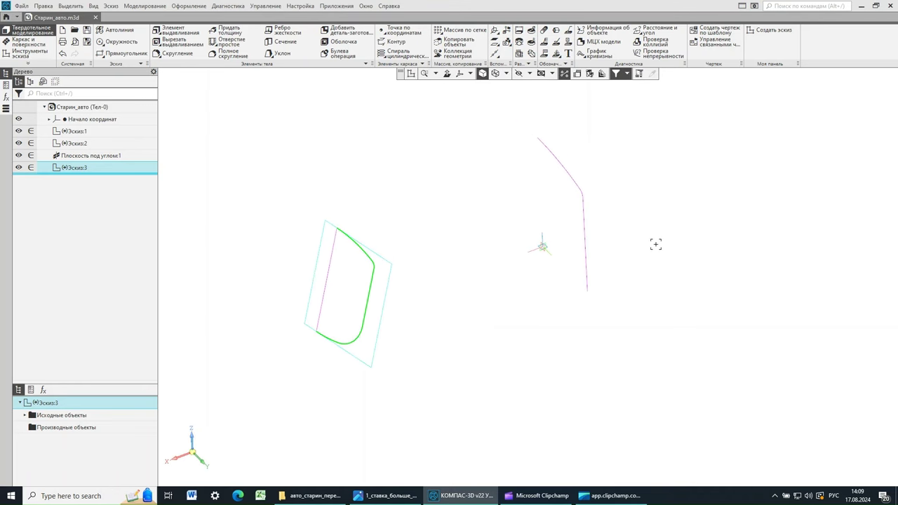
Step: Examine the radiator's shape in the reference photo of the car
click(403, 498)
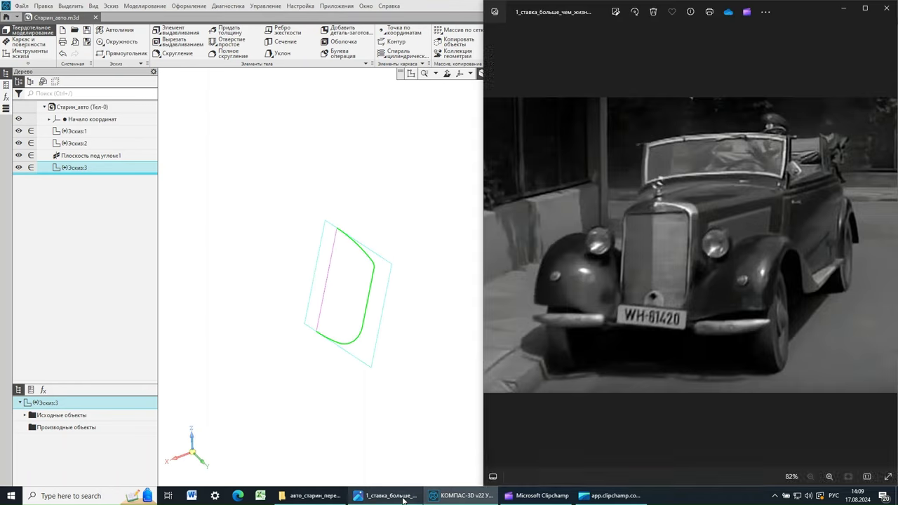
click(436, 7)
click(483, 338)
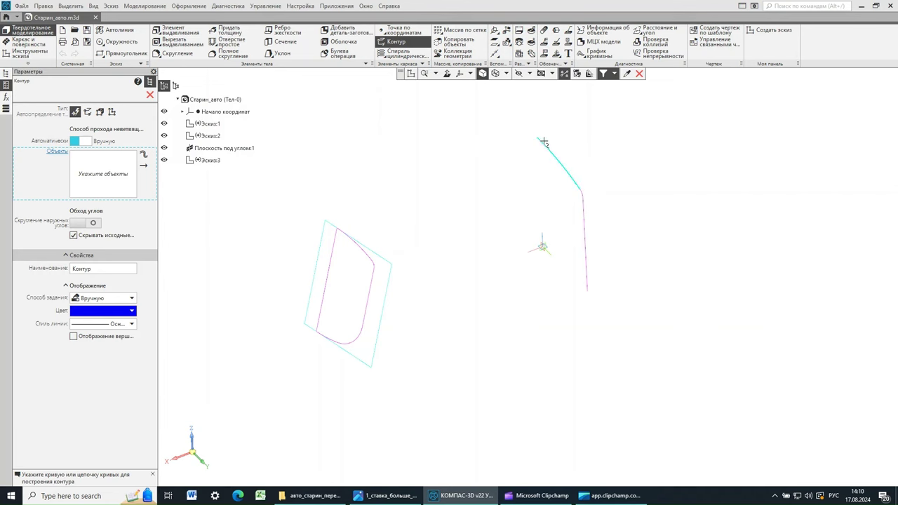
Step: Build a contour from the three connected curves of Эскиз:1 and select it
click(548, 146)
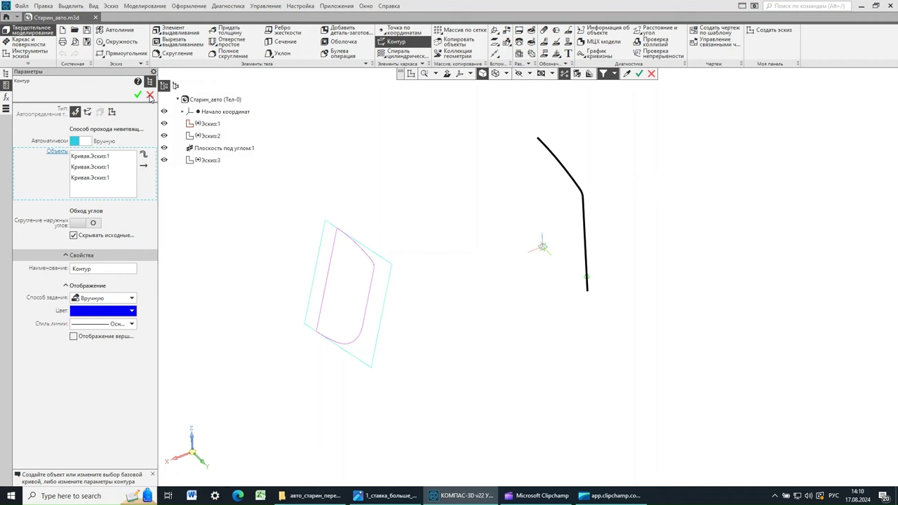
click(139, 95)
click(149, 95)
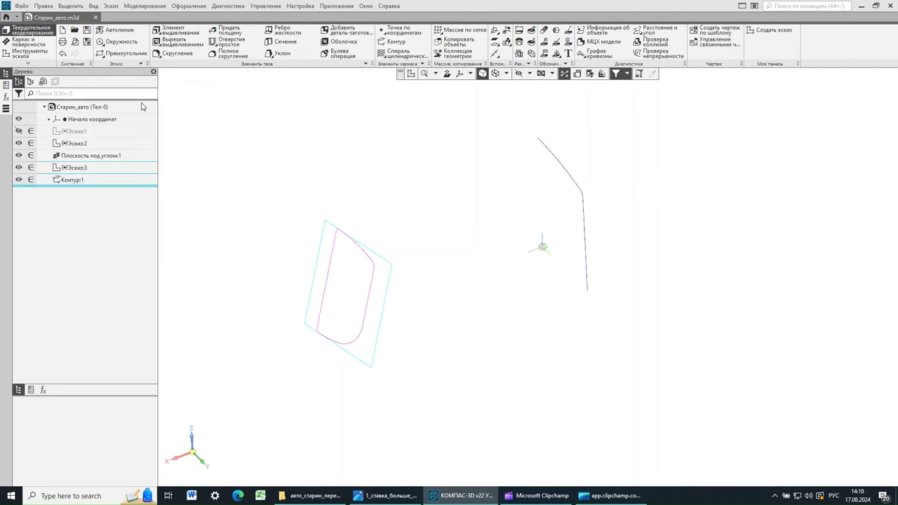
click(74, 181)
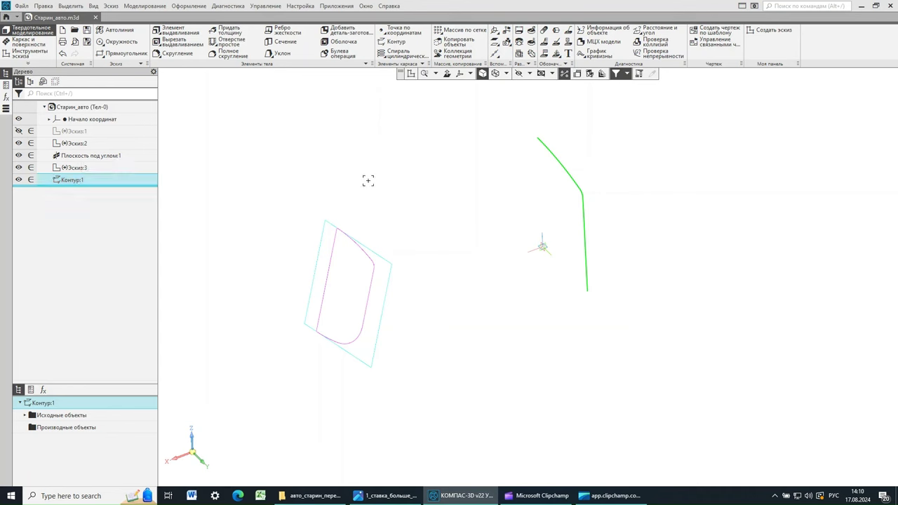
Step: Build a contour with manual traversal from the top arc, corner arc and side line of Эскиз:3, and select it to check
click(387, 163)
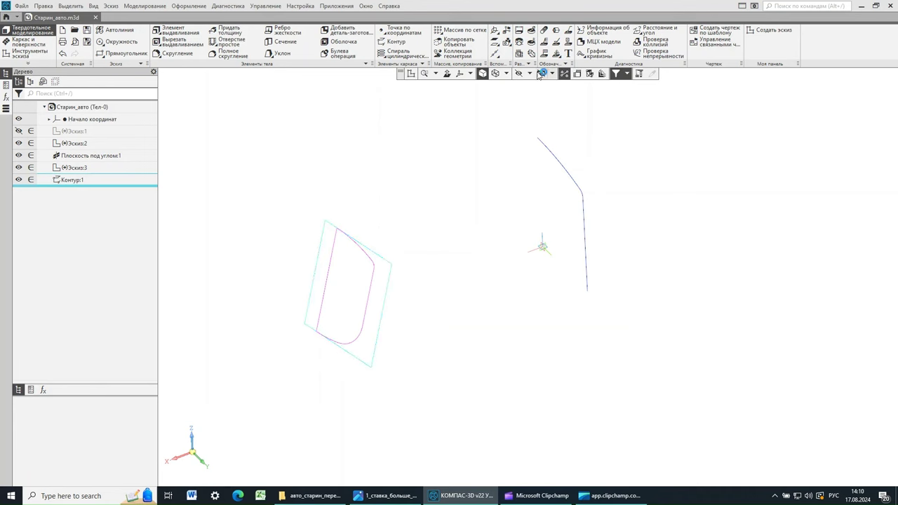
click(403, 45)
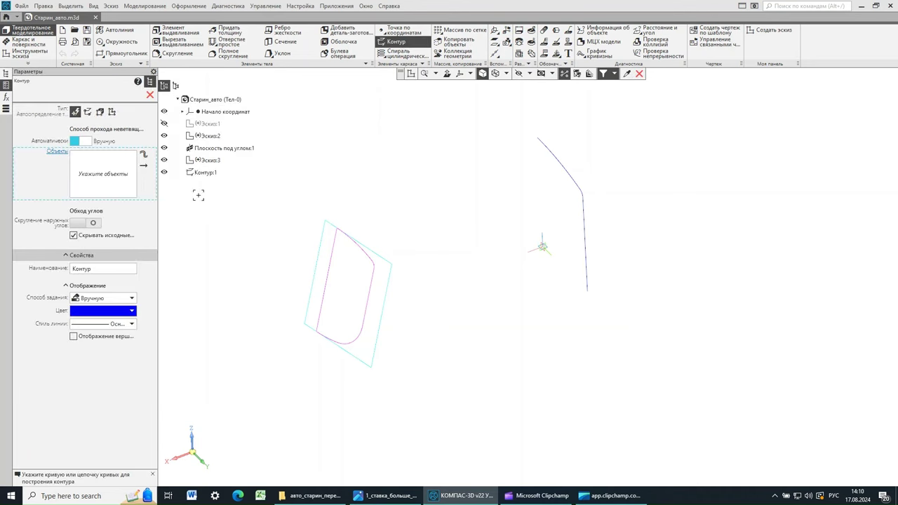
click(87, 142)
click(354, 245)
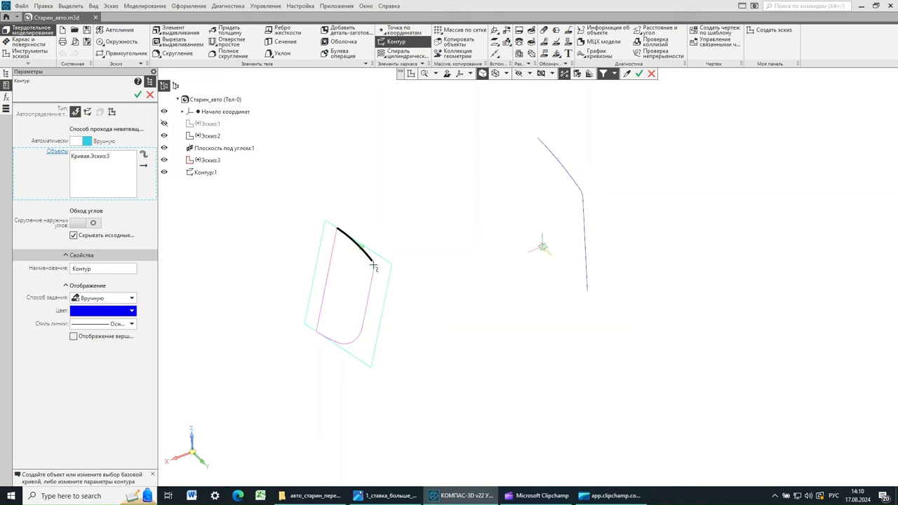
click(368, 288)
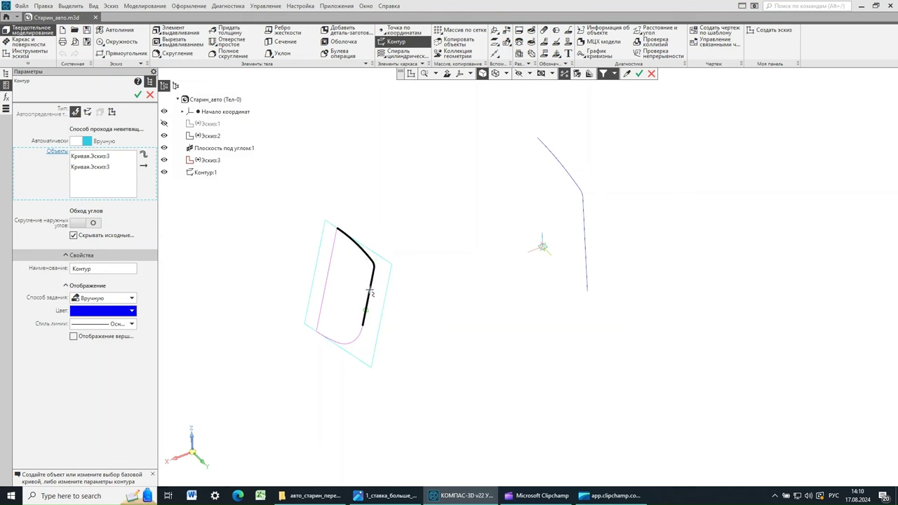
click(369, 291)
mouse_move(106, 180)
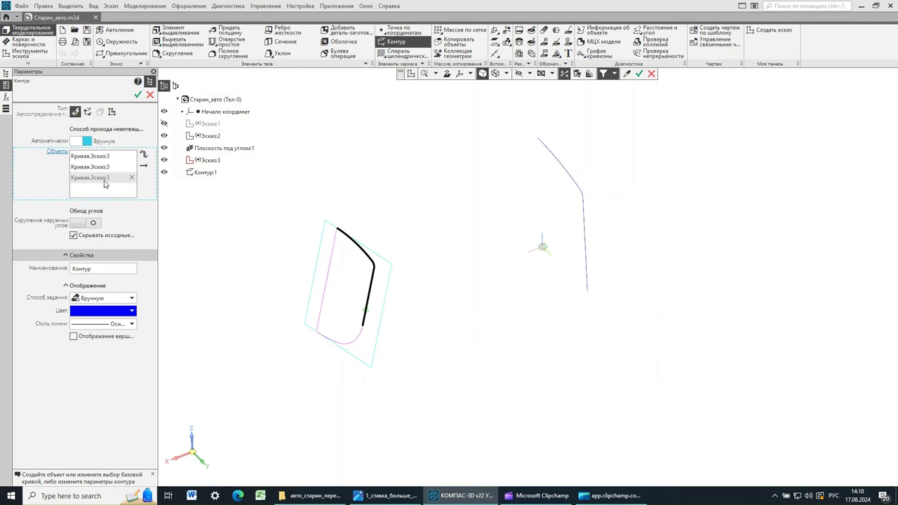
click(144, 96)
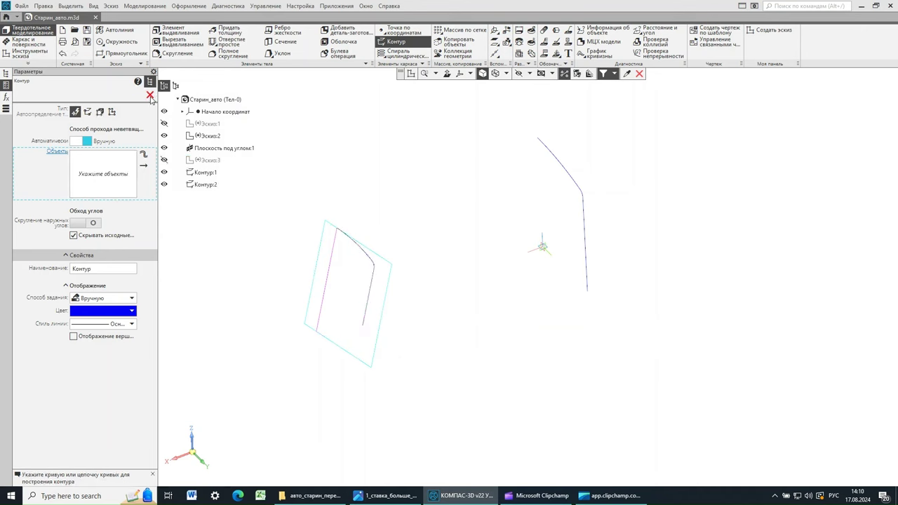
click(149, 95)
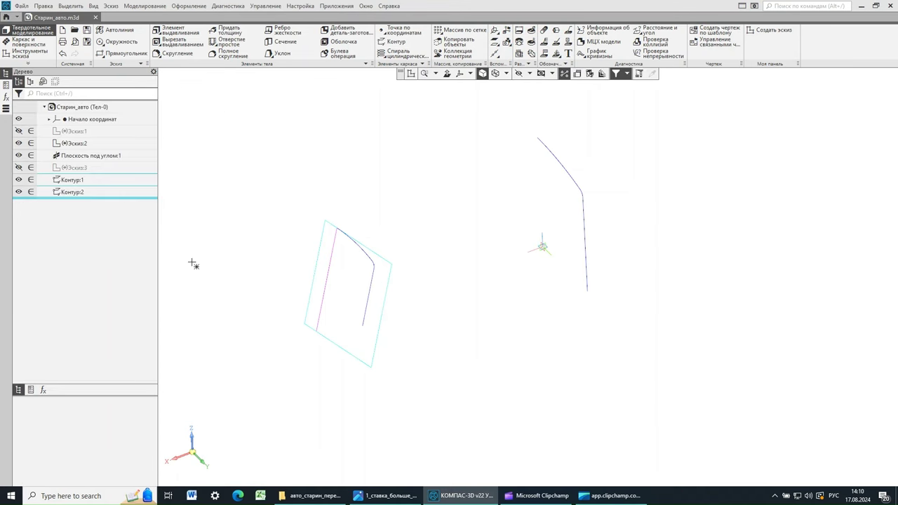
click(65, 191)
click(71, 191)
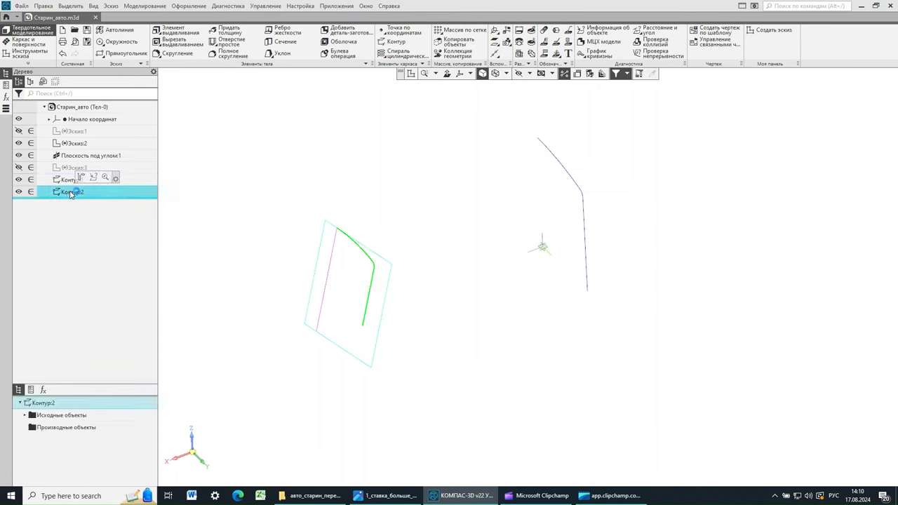
click(53, 233)
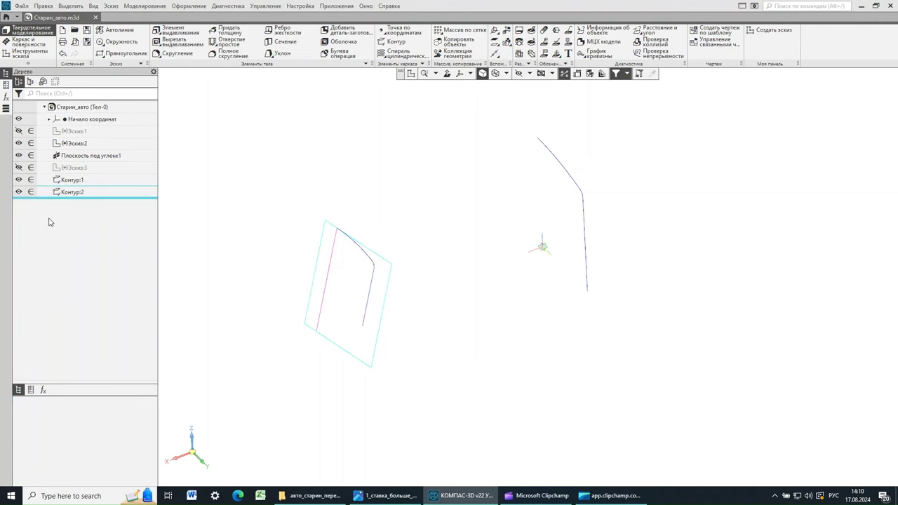
Step: Show the hidden sketch Эскиз:3 again
click(57, 180)
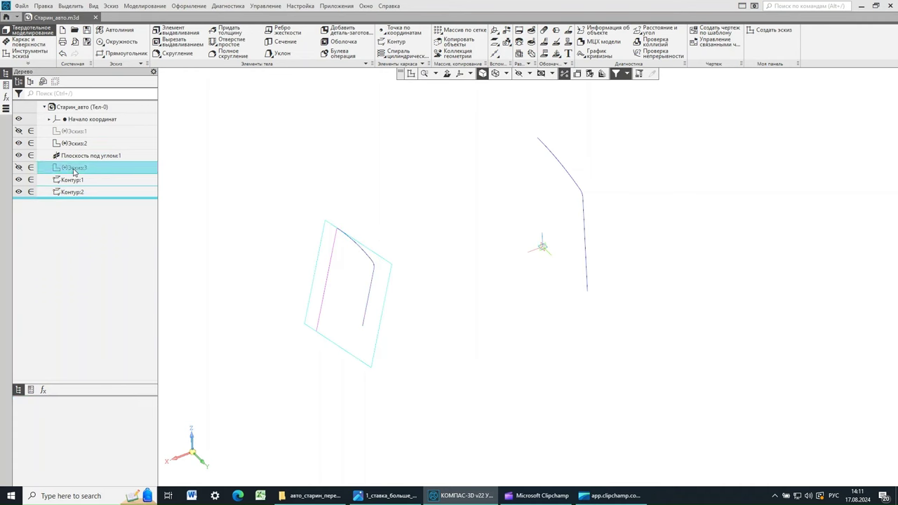
click(19, 168)
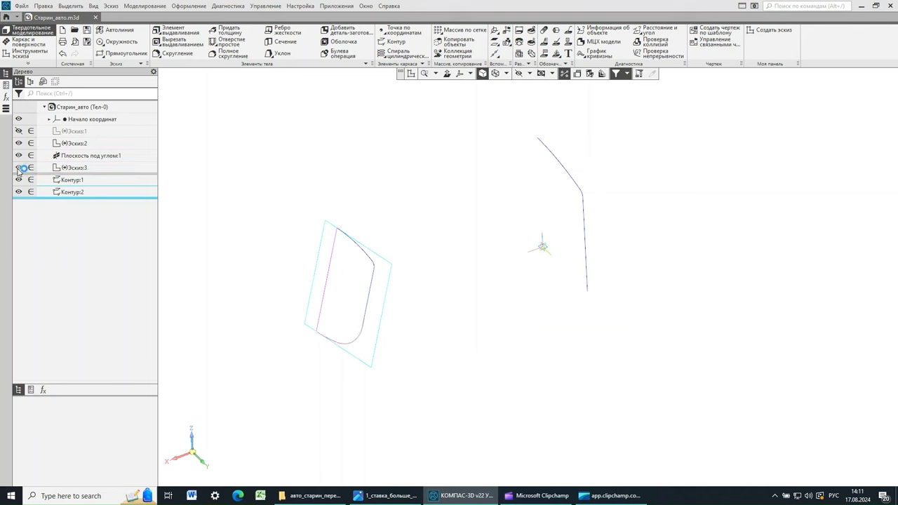
click(19, 168)
click(19, 168)
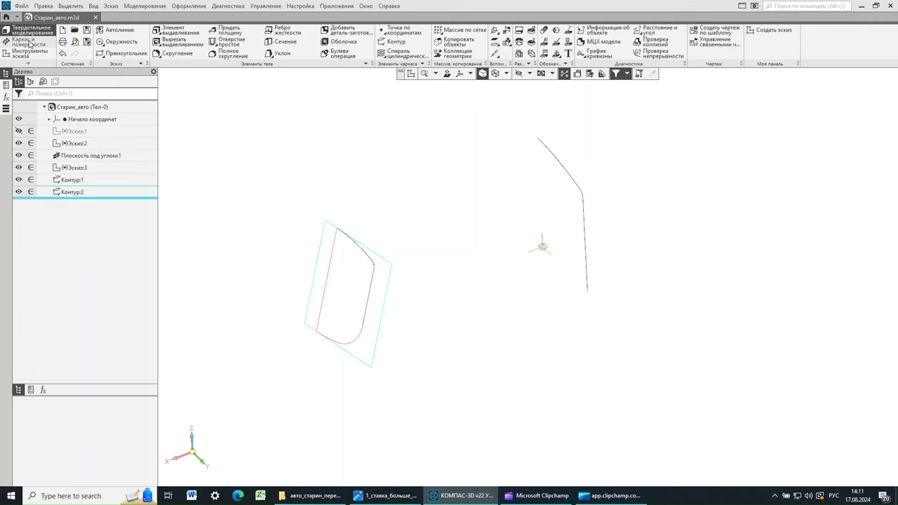
Step: Create a surface by sections through Контур:1 and Контур:2 and inspect the resulting hood surface
click(29, 44)
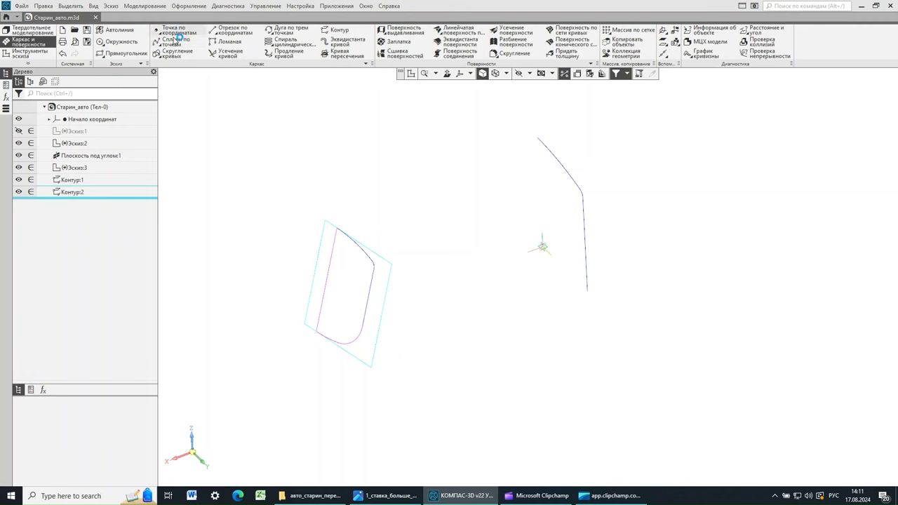
click(403, 32)
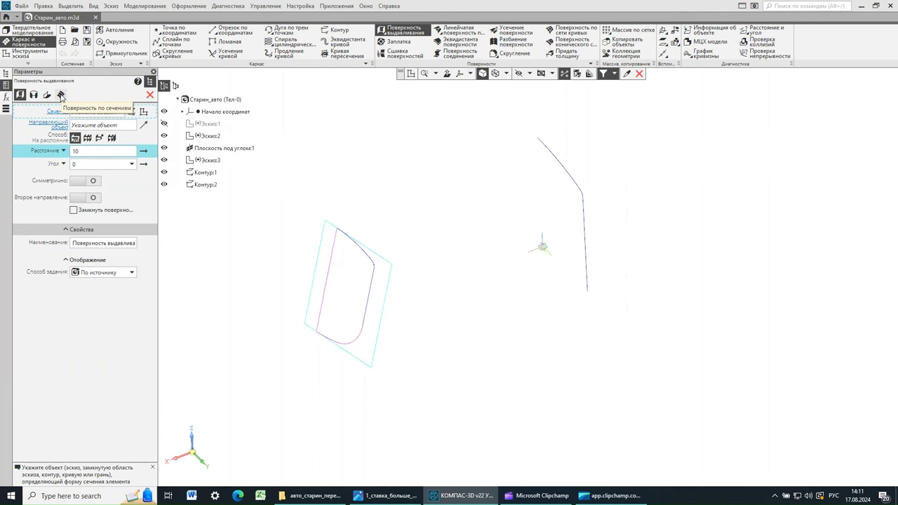
click(60, 95)
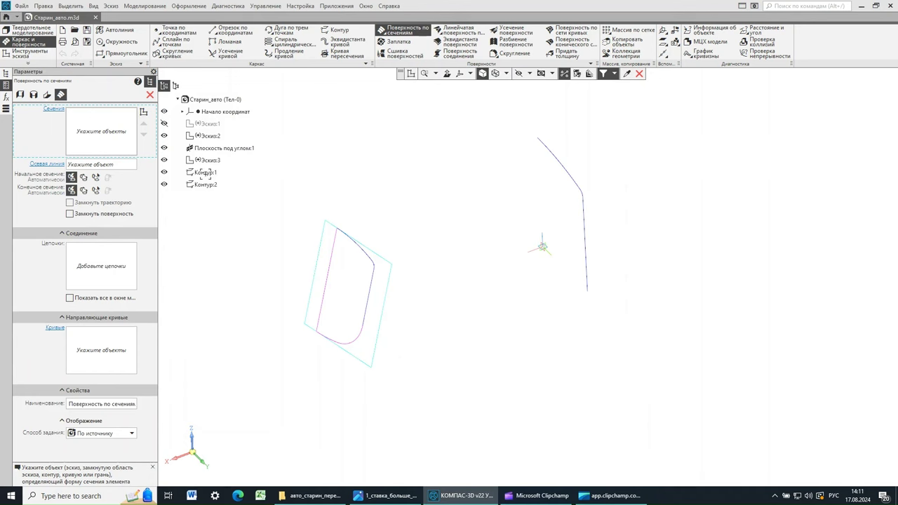
click(205, 173)
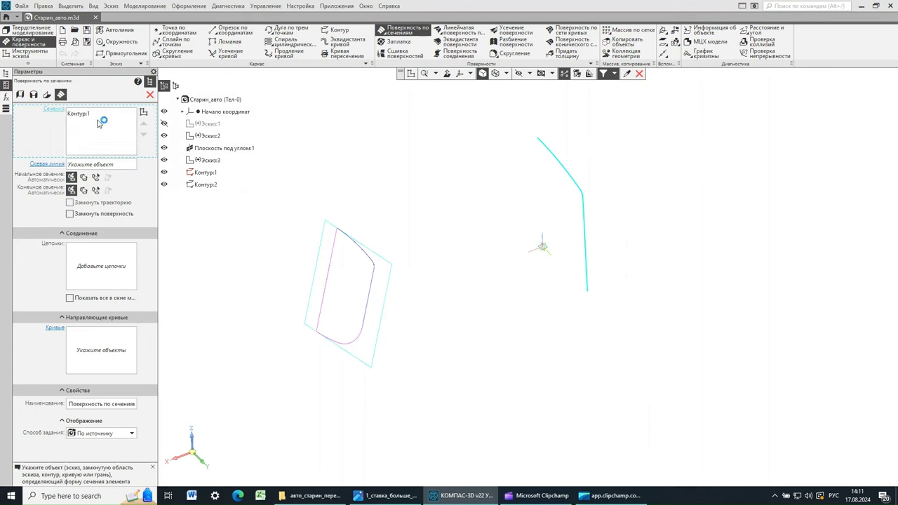
click(205, 184)
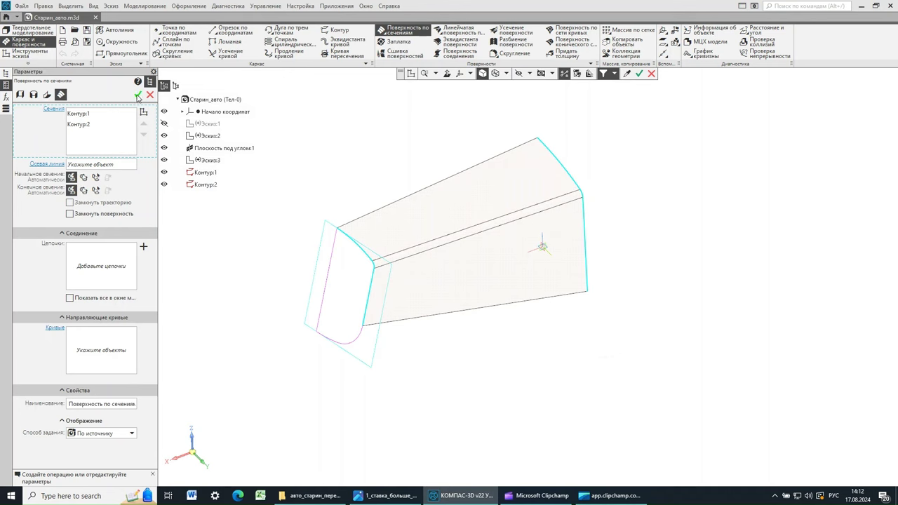
click(138, 95)
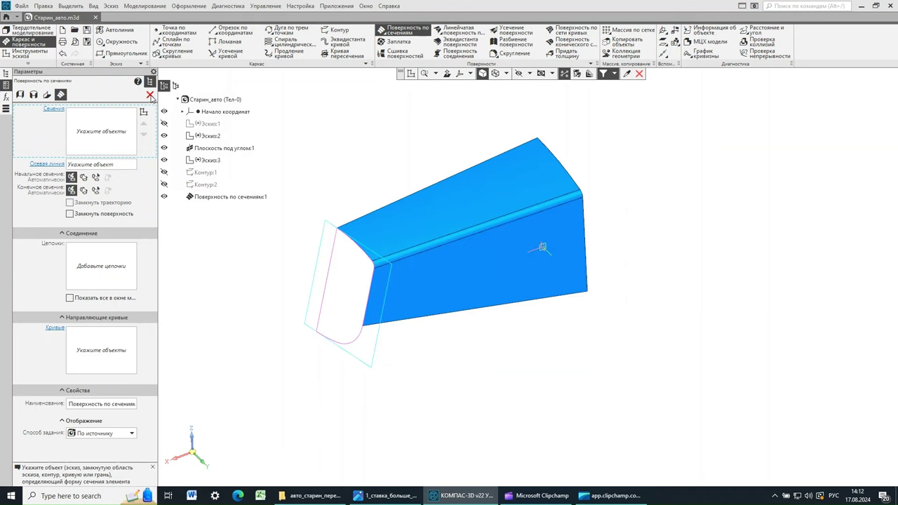
click(149, 95)
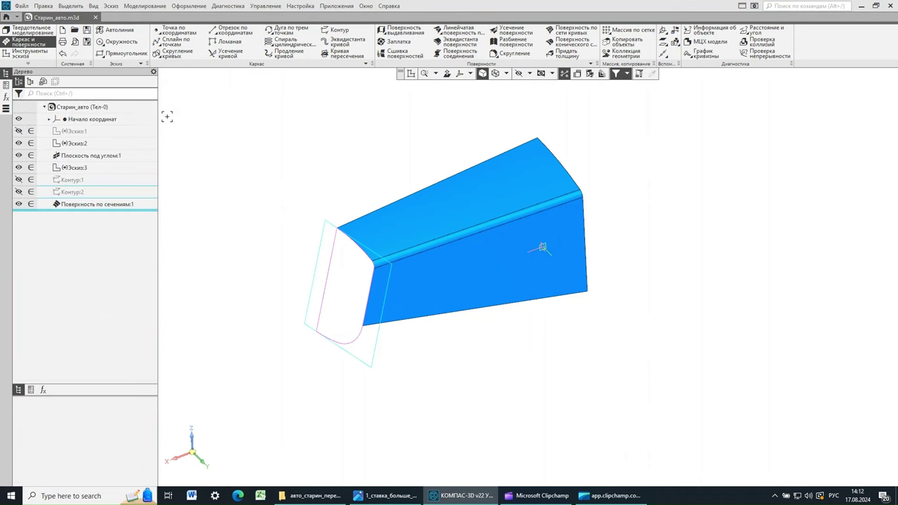
click(83, 206)
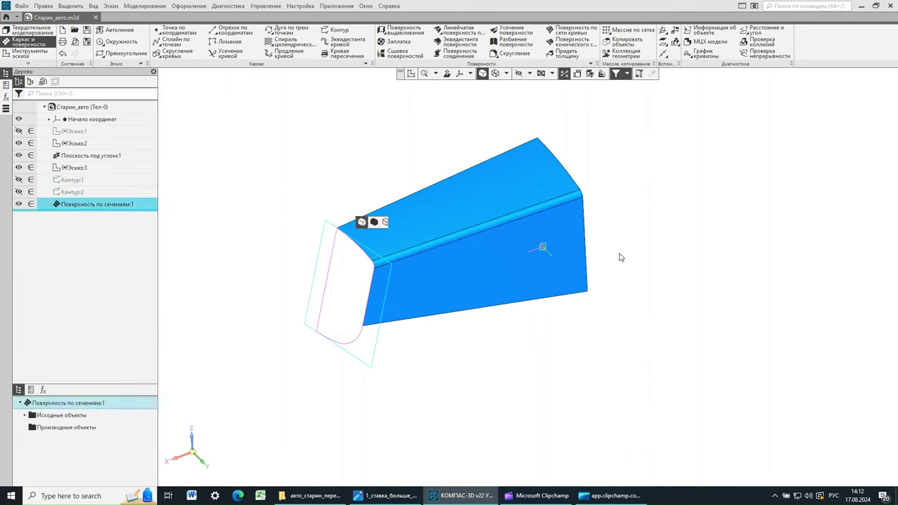
middle_drag(613, 234, 648, 226)
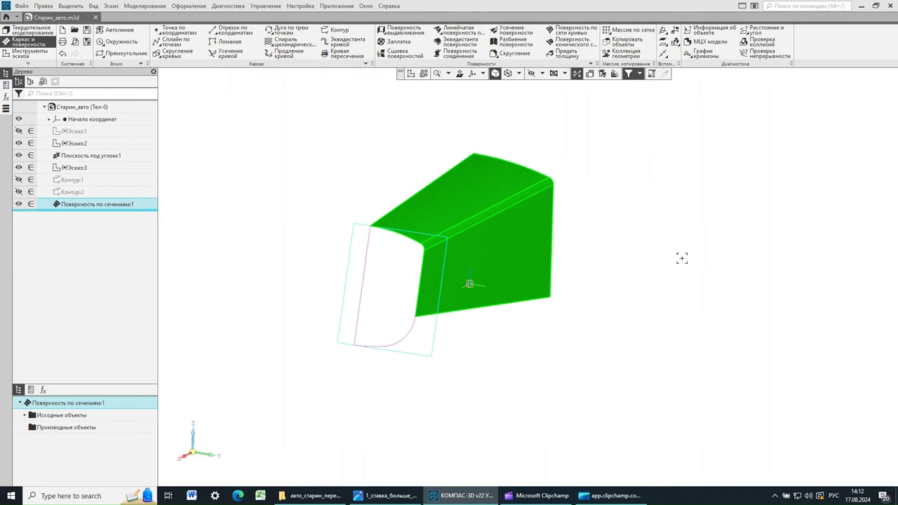
click(682, 259)
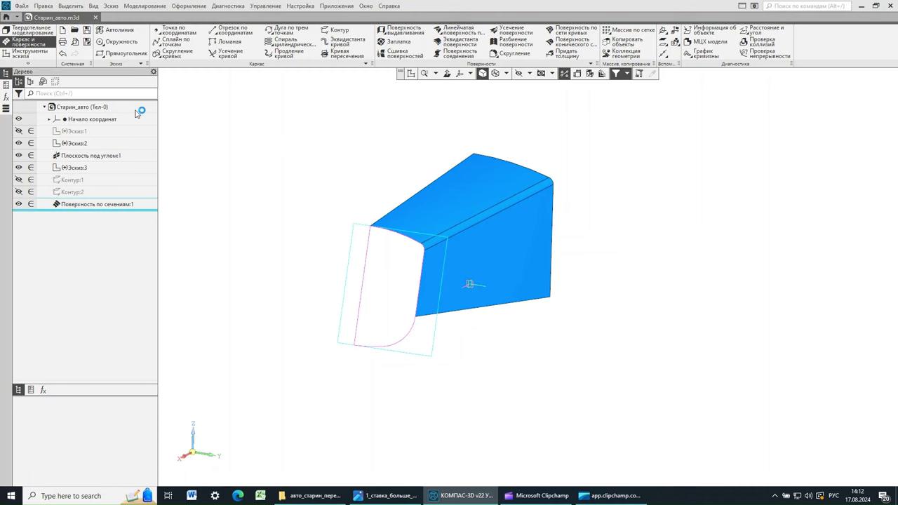
Step: Examine the car's front in the reference photo and the Mercedes-Benz 540-K blueprint for comparison with the hood surface
click(384, 496)
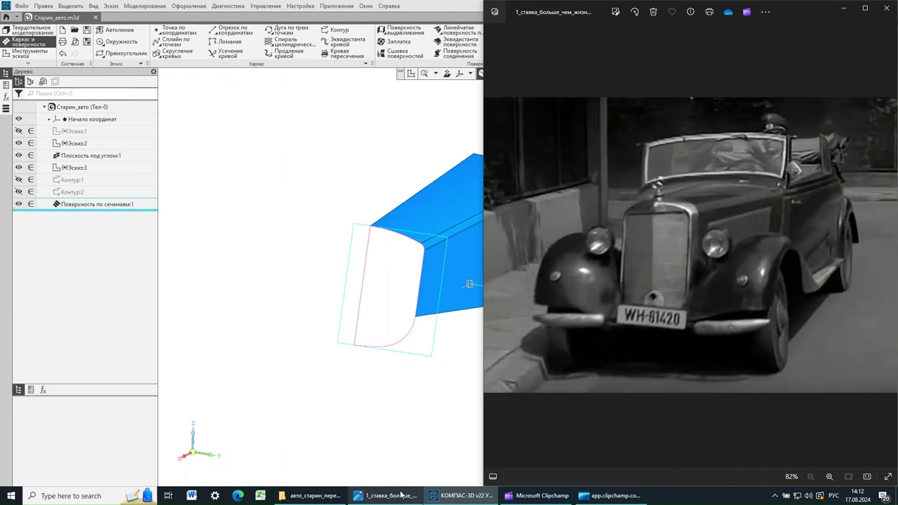
click(415, 154)
middle_drag(415, 154, 373, 337)
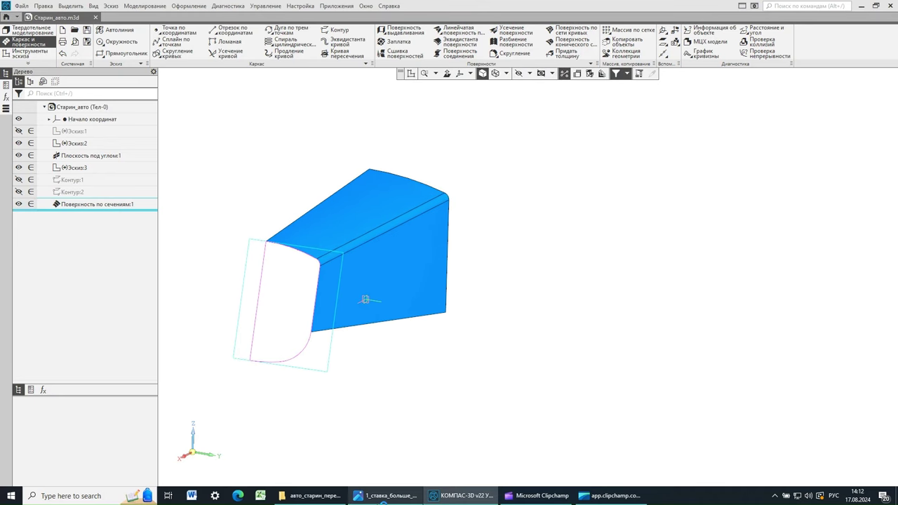
click(385, 497)
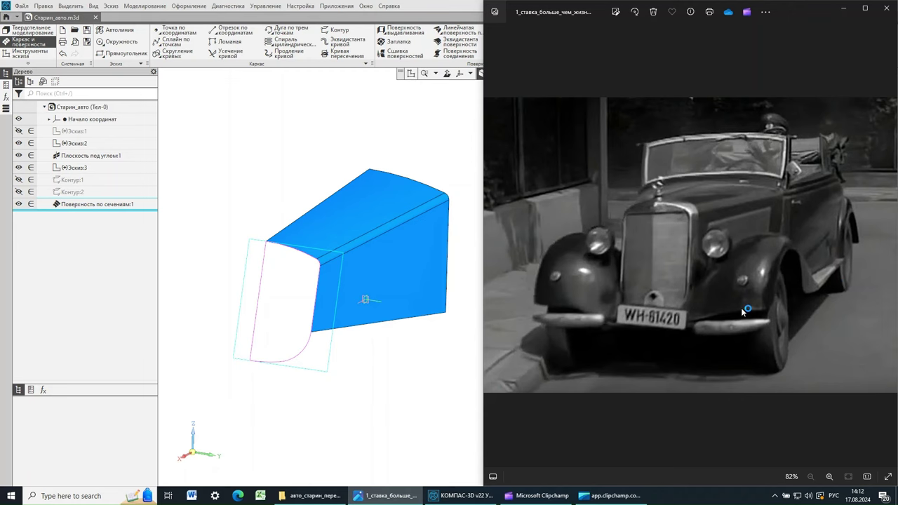
click(436, 10)
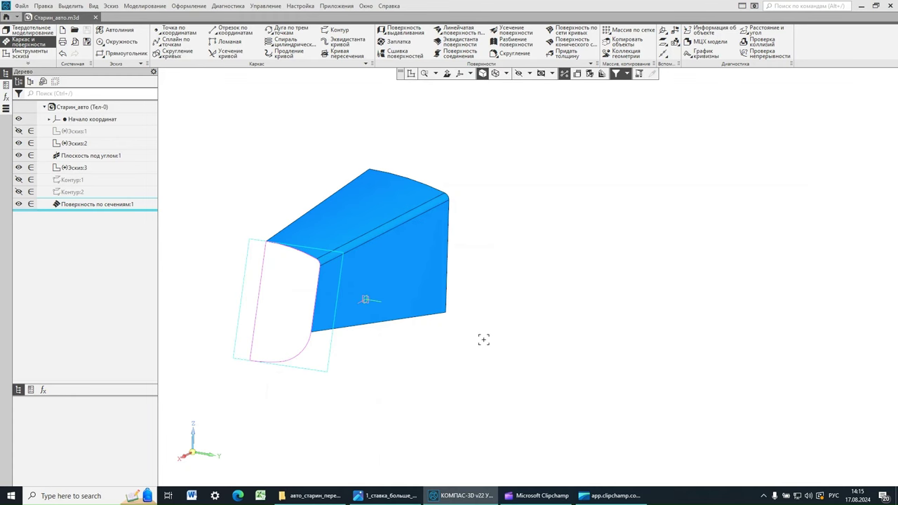
click(390, 496)
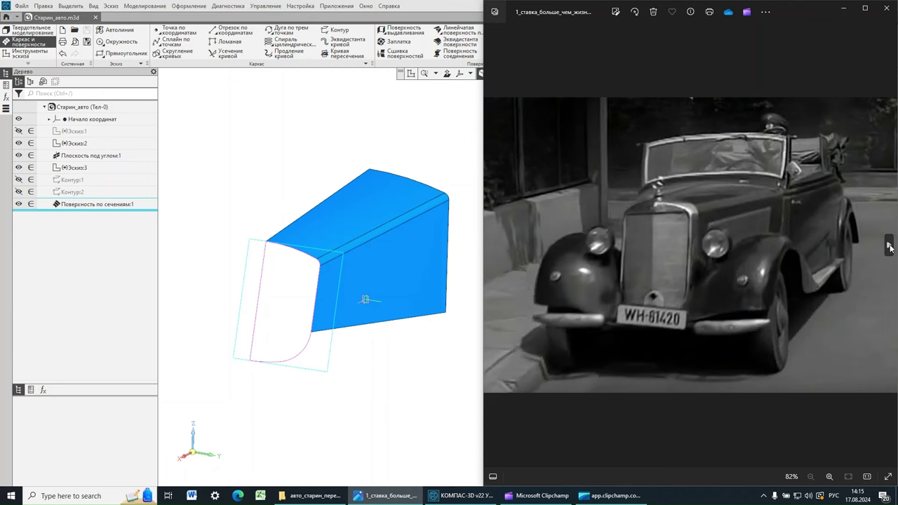
click(889, 245)
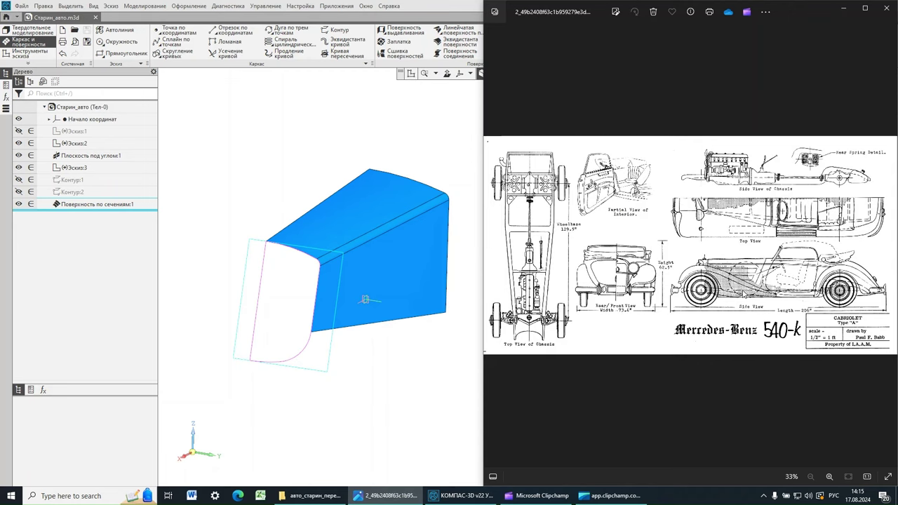
scroll(732, 306, up, 2)
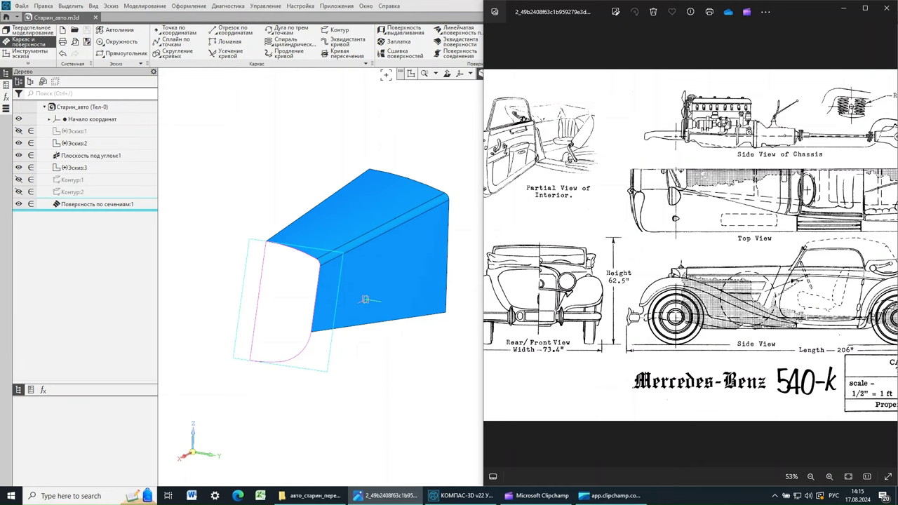
click(417, 8)
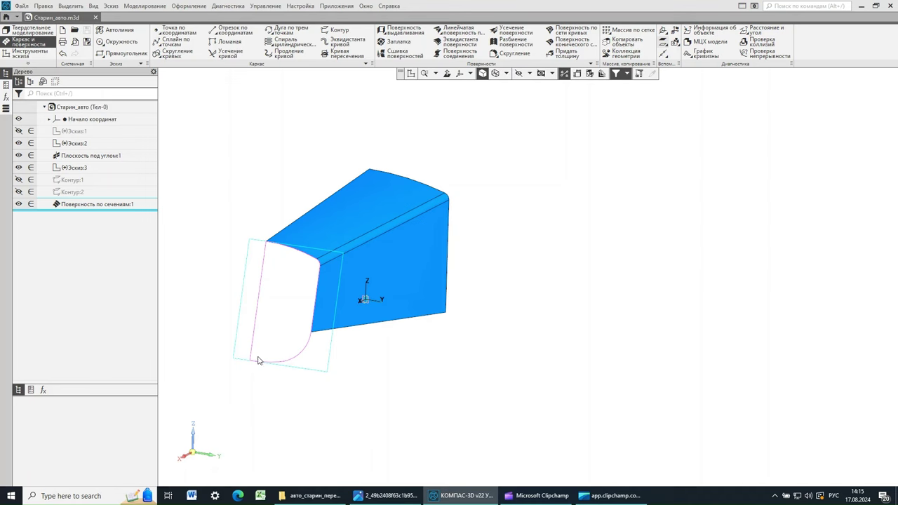
Step: Create an offset plane from the ZX plane at a distance of 920, beyond the hood's side surface
key(ctrl+shift+p)
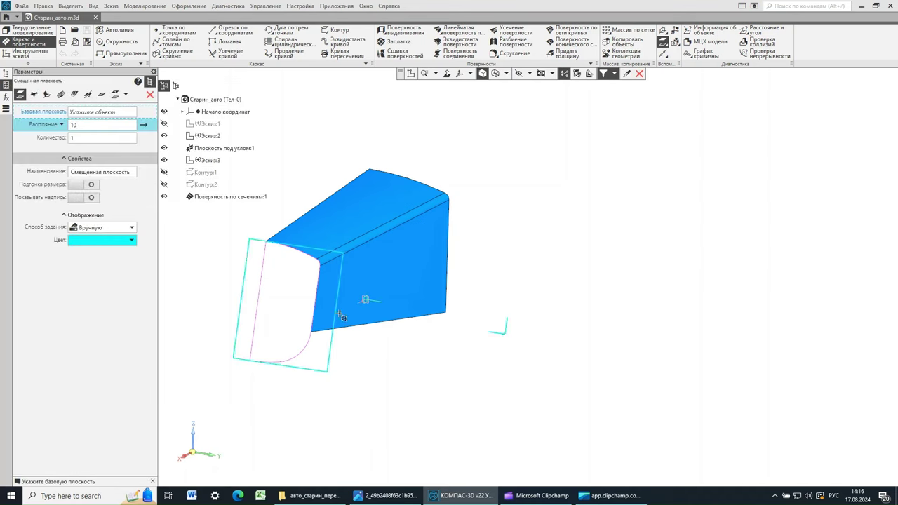
scroll(365, 305, up, 5)
scroll(366, 307, up, 2)
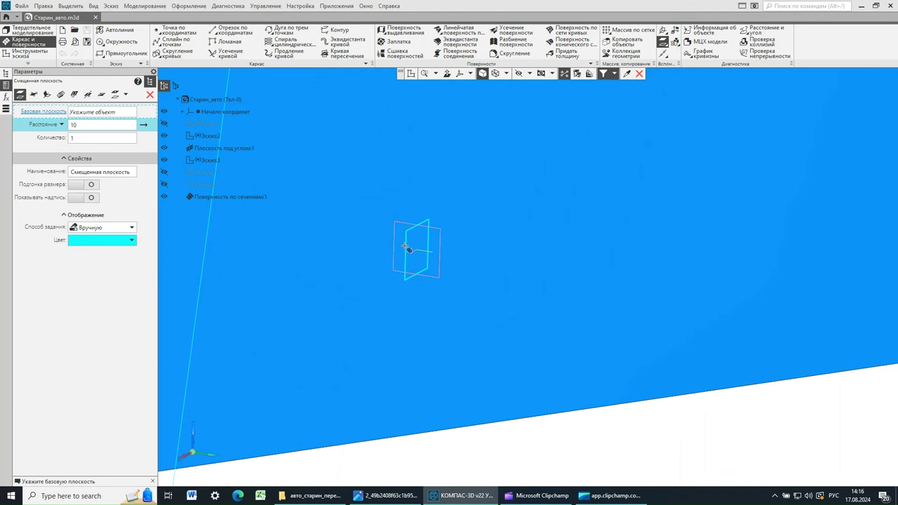
click(408, 248)
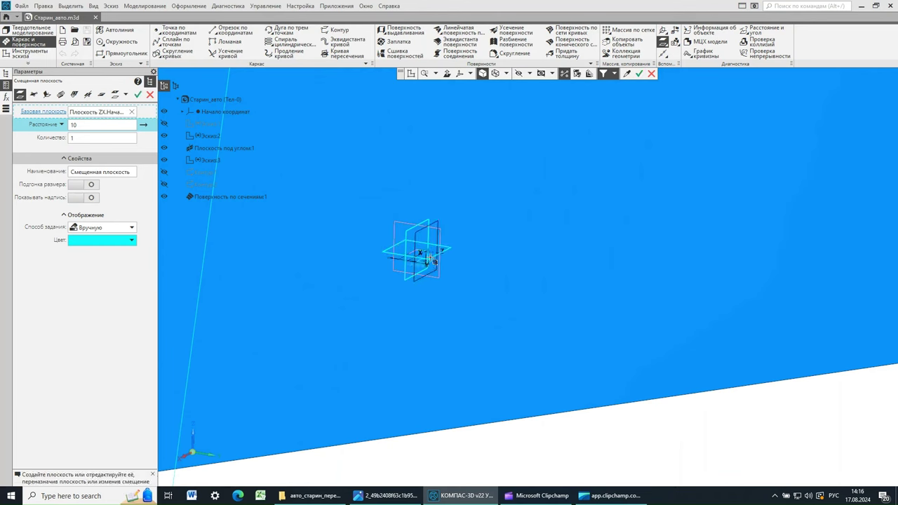
drag(436, 254, 892, 375)
scroll(869, 371, down, 3)
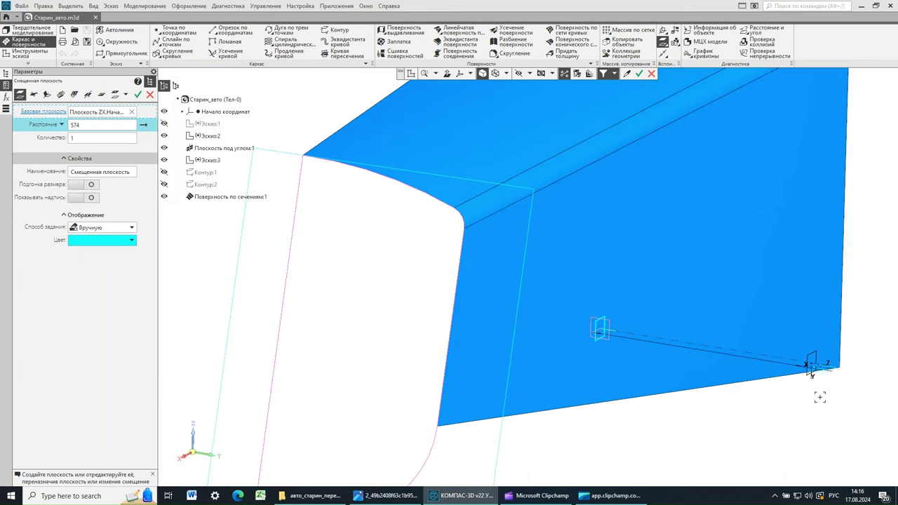
drag(814, 371, 893, 377)
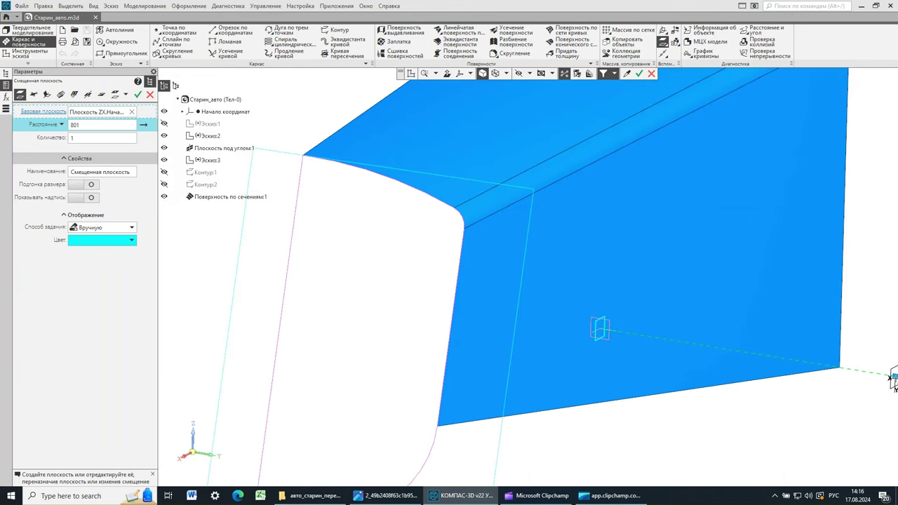
scroll(767, 411, down, 1)
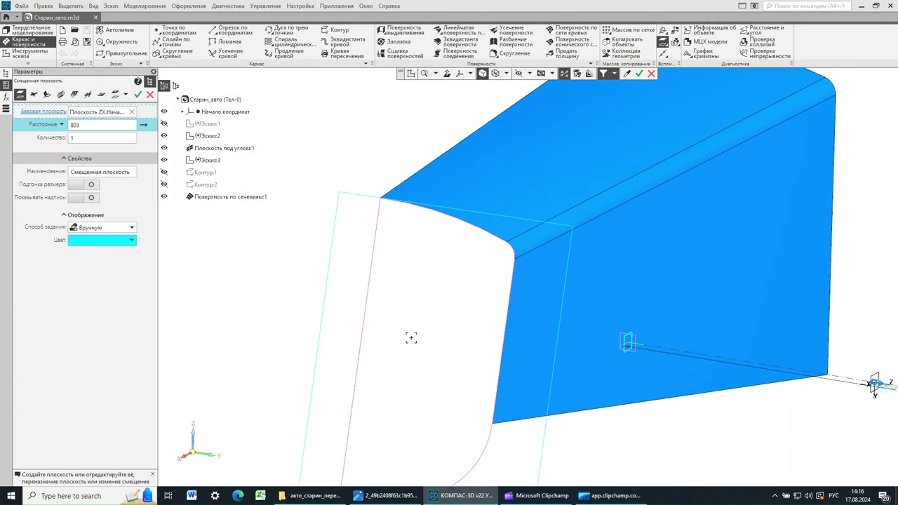
click(96, 131)
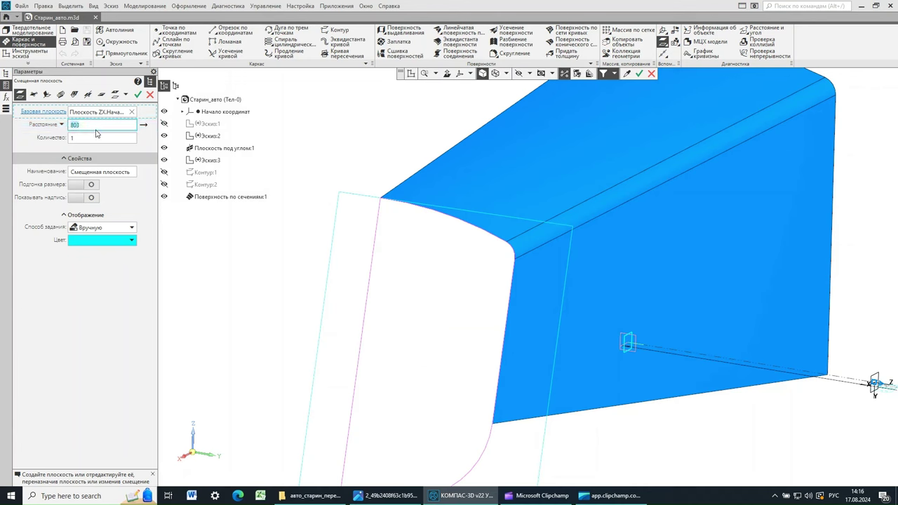
text(920)
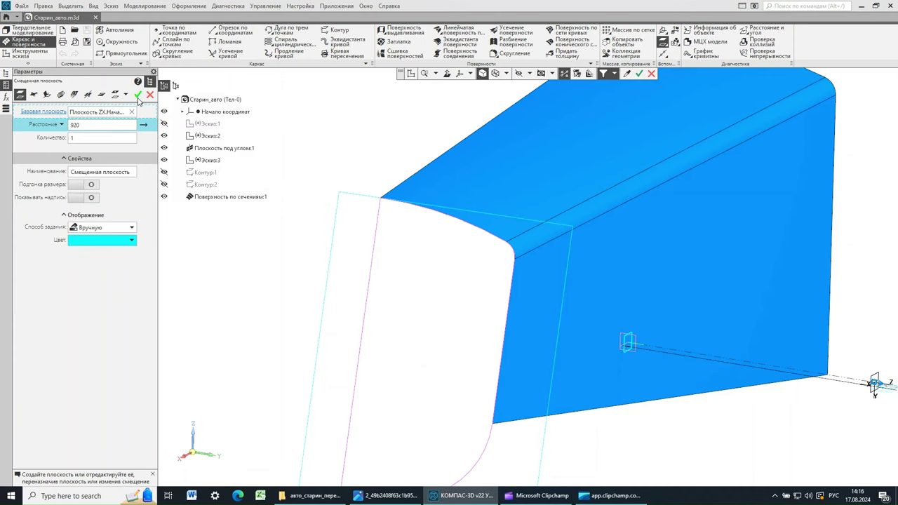
click(138, 95)
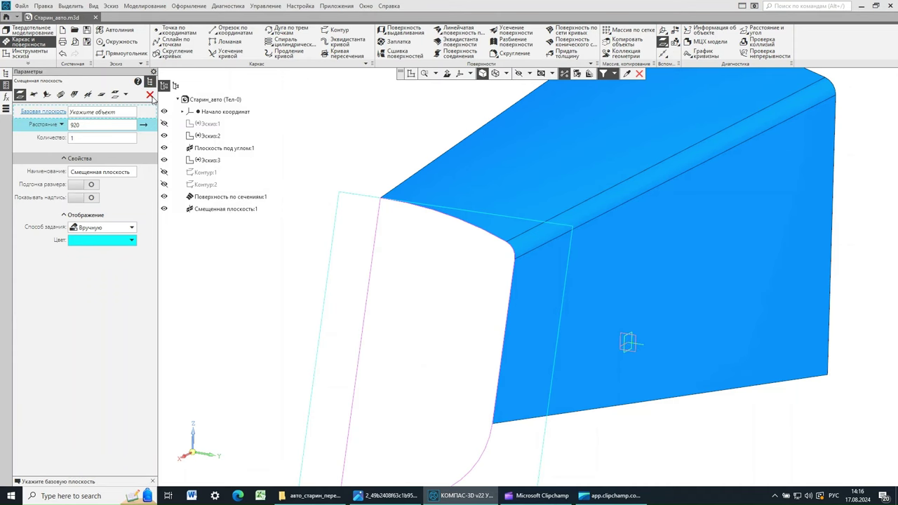
click(151, 95)
Step: Start a new sketch on the offset plane beside the hood surface
scroll(414, 266, down, 3)
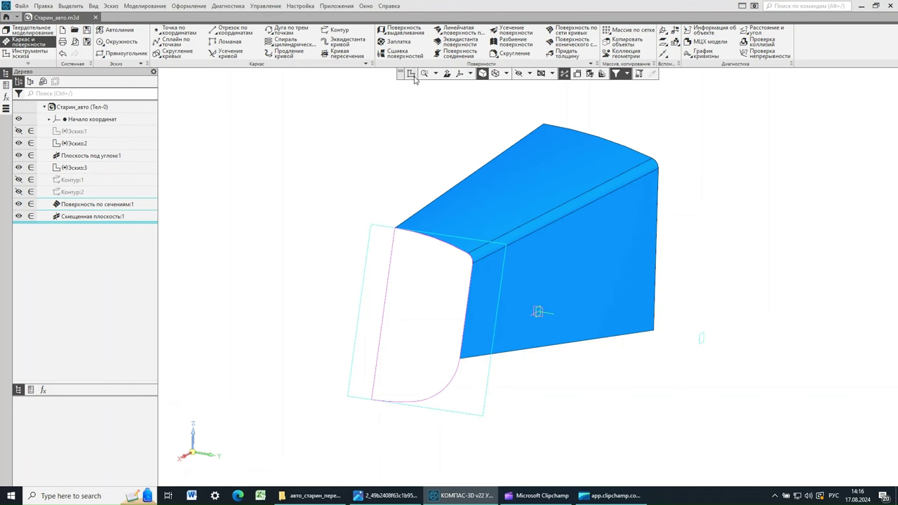
click(703, 339)
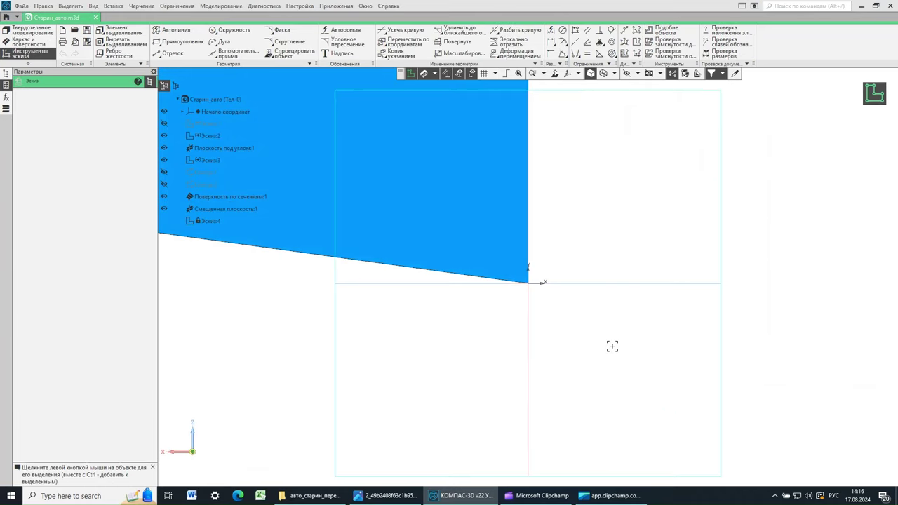
scroll(612, 346, down, 5)
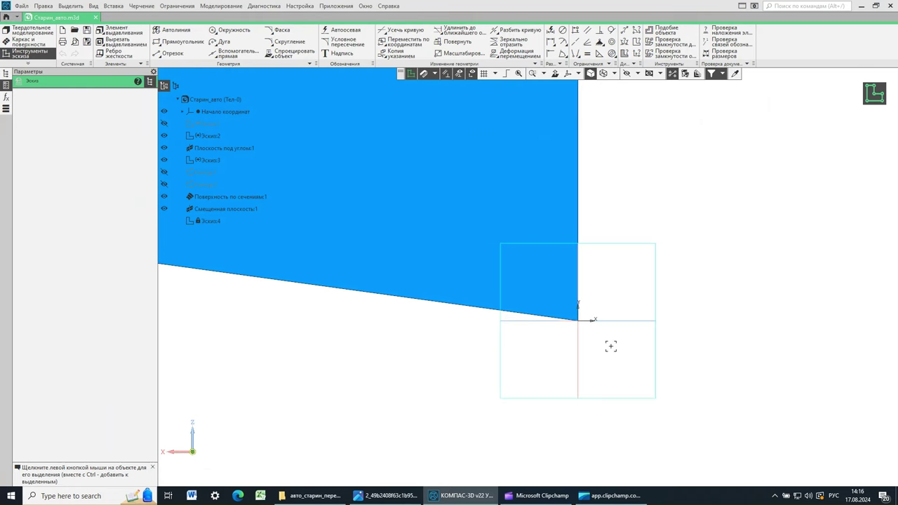
scroll(610, 346, down, 6)
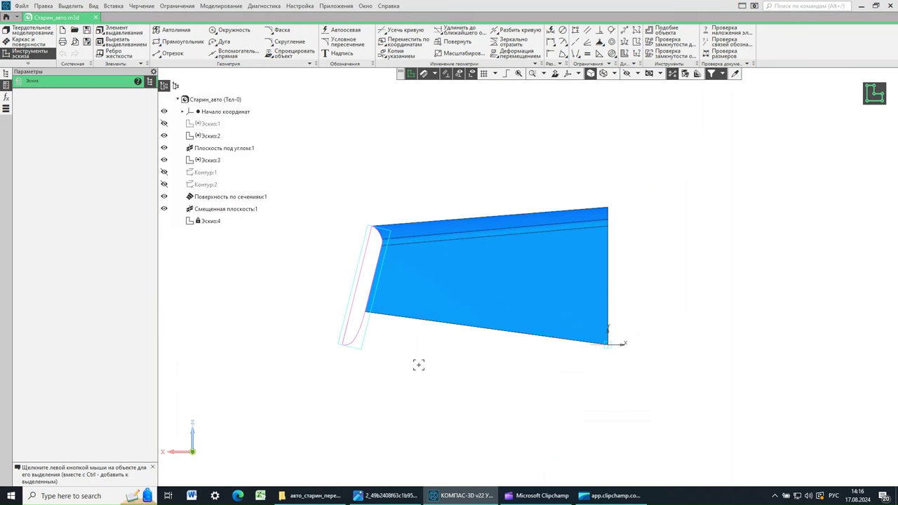
scroll(418, 365, up, 1)
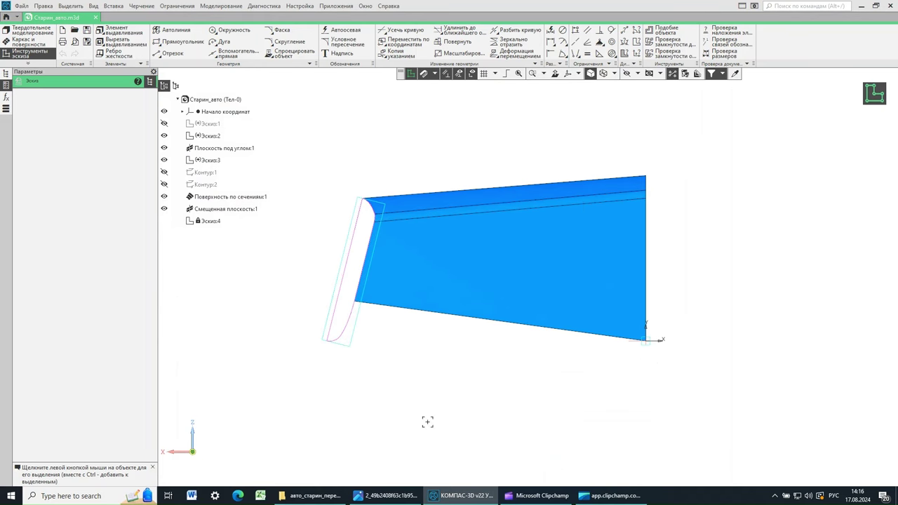
Step: Check the Mercedes-Benz 540-K blueprint and place two sketch points, one on the hood's side near its front edge and one just ahead of the grille contour
click(386, 495)
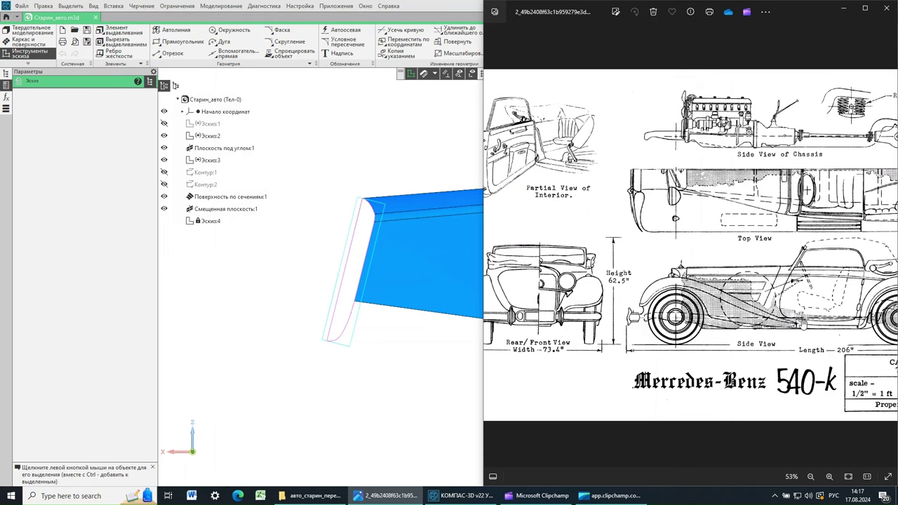
click(434, 13)
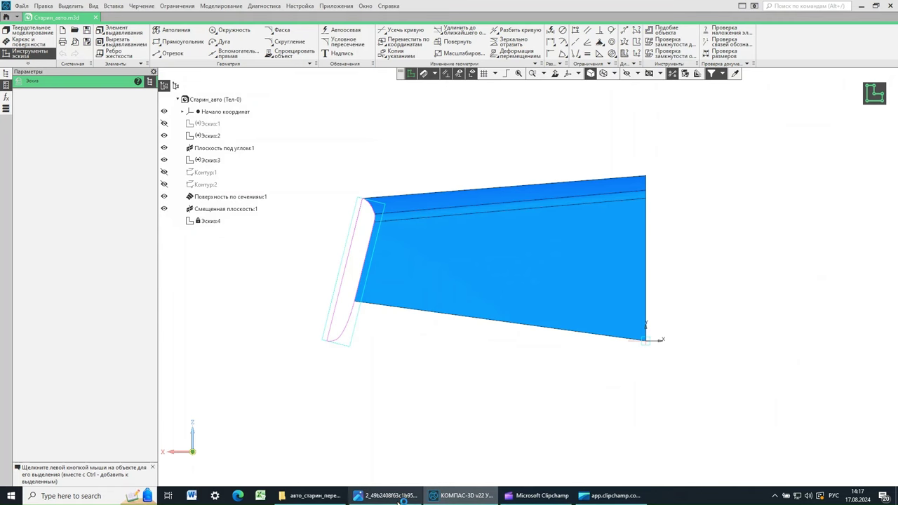
click(386, 497)
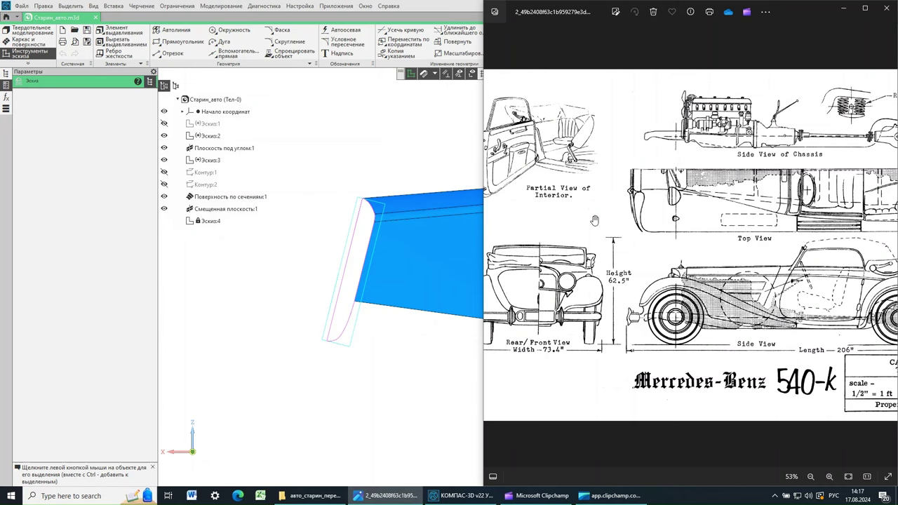
click(422, 7)
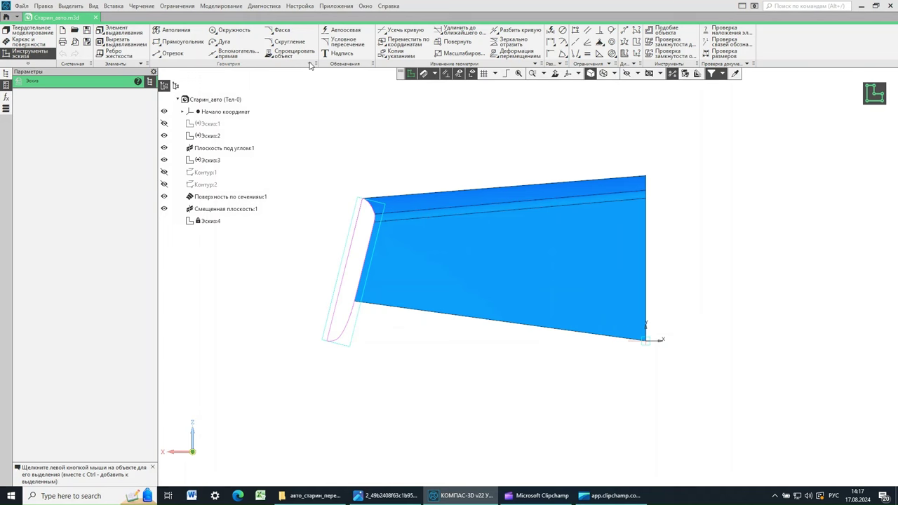
click(310, 65)
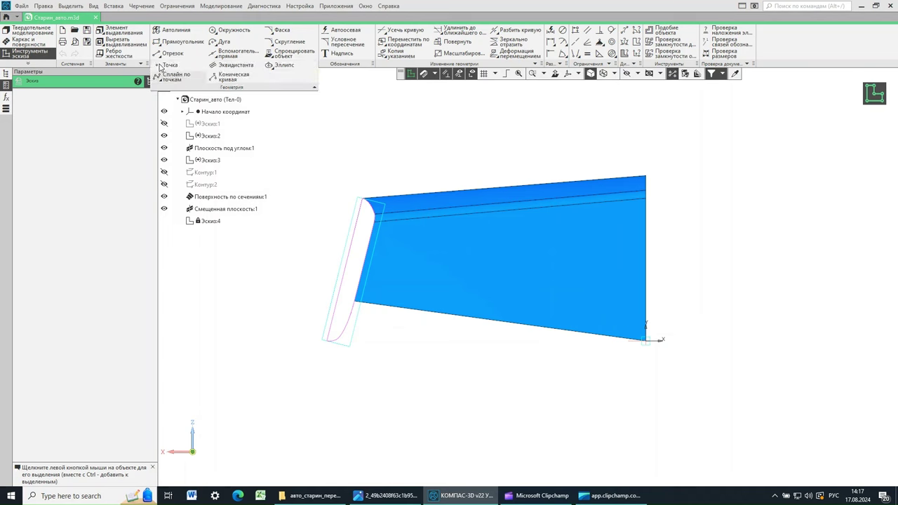
click(166, 66)
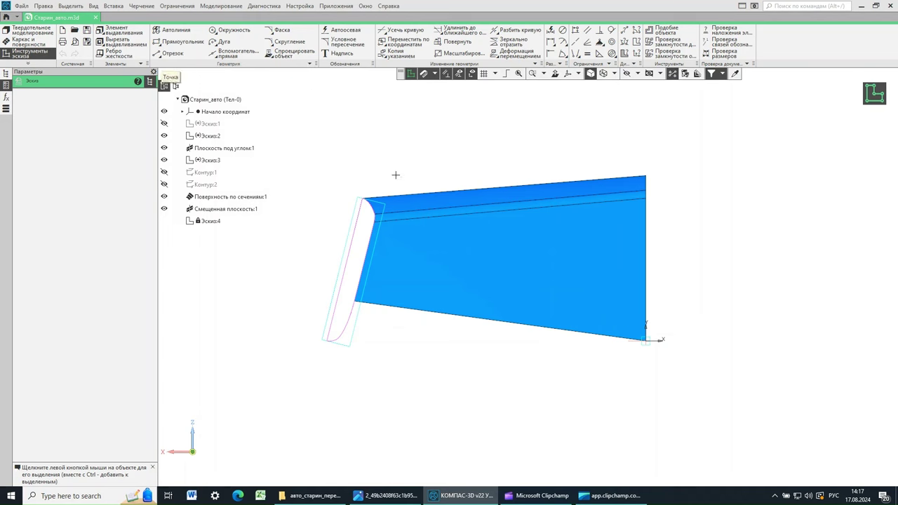
click(388, 242)
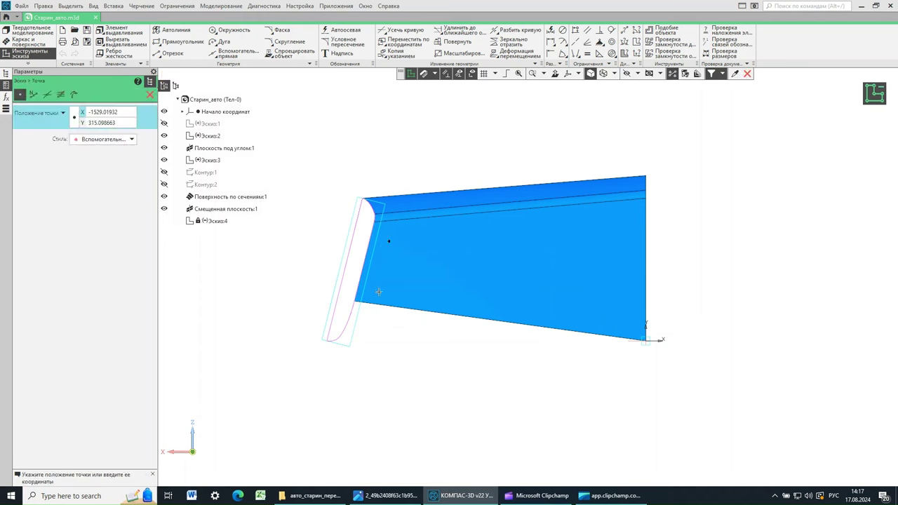
click(298, 294)
click(322, 283)
click(149, 95)
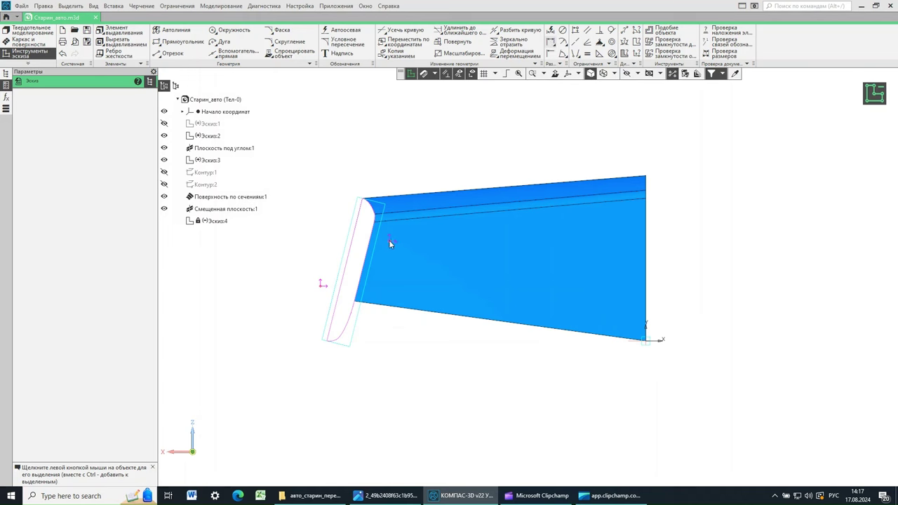
Step: Begin a linear dimension for the sketch point on the hood's side near its front edge
key(Return)
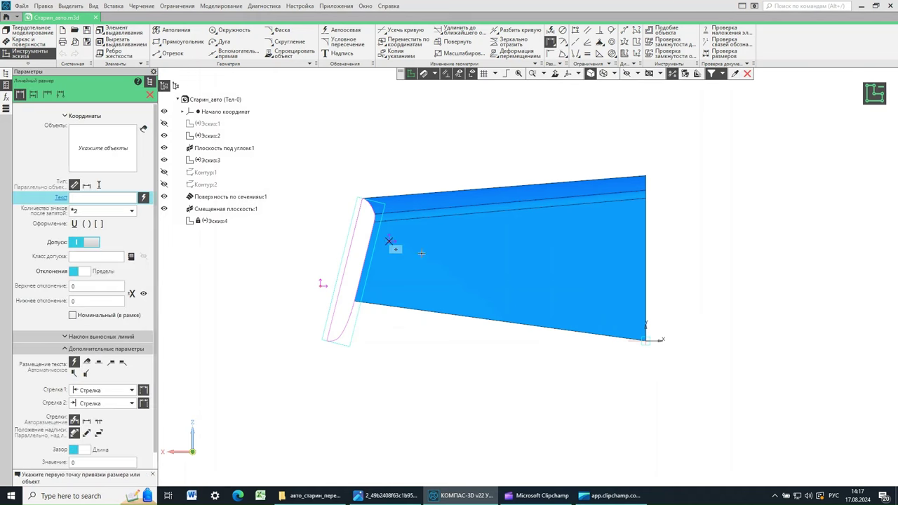
Step: Dimension the horizontal distance from the origin to the sketch point on the blue surface and set it to 1500
click(421, 253)
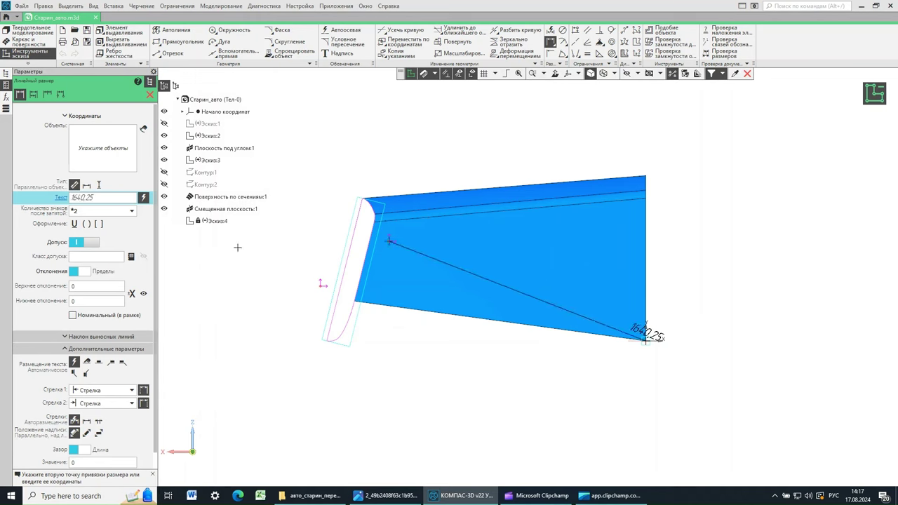
click(646, 340)
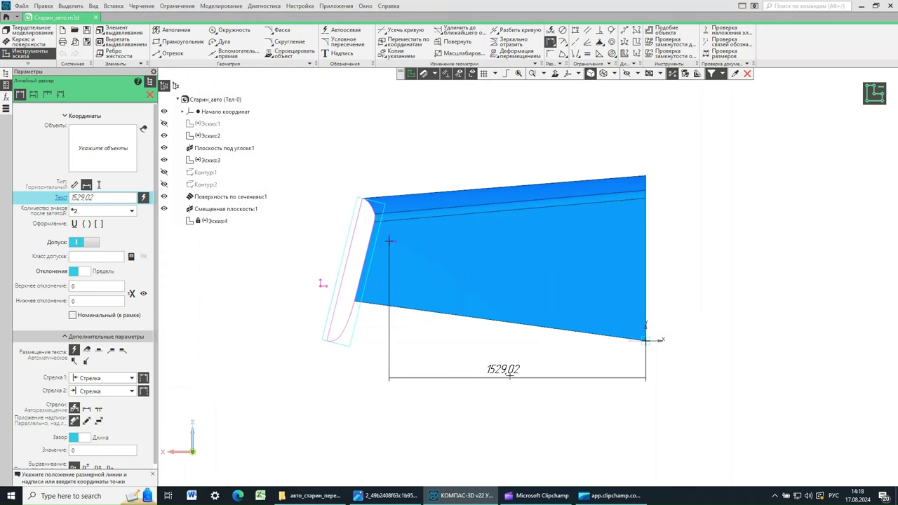
click(503, 370)
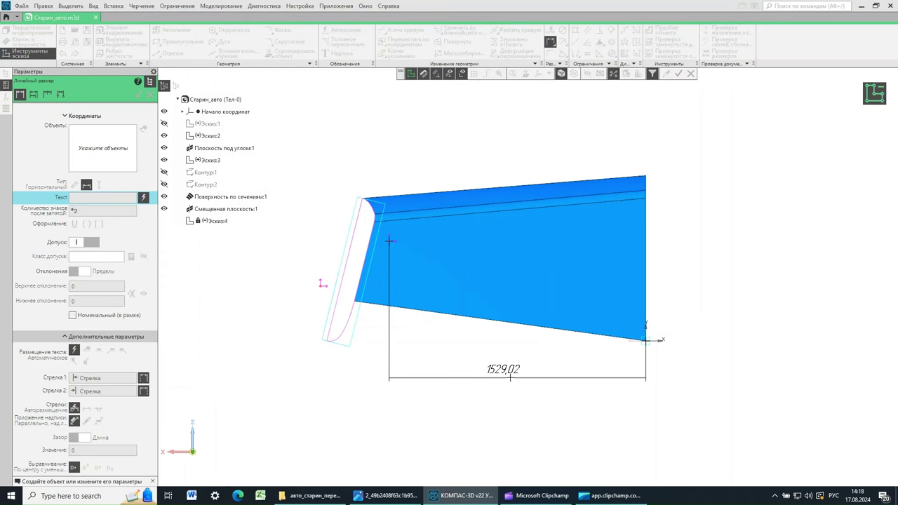
text(15)
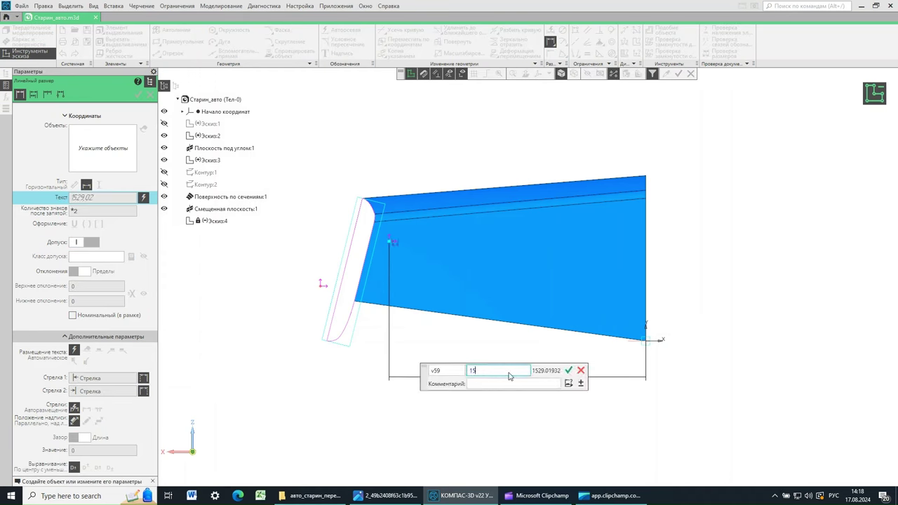
text(00)
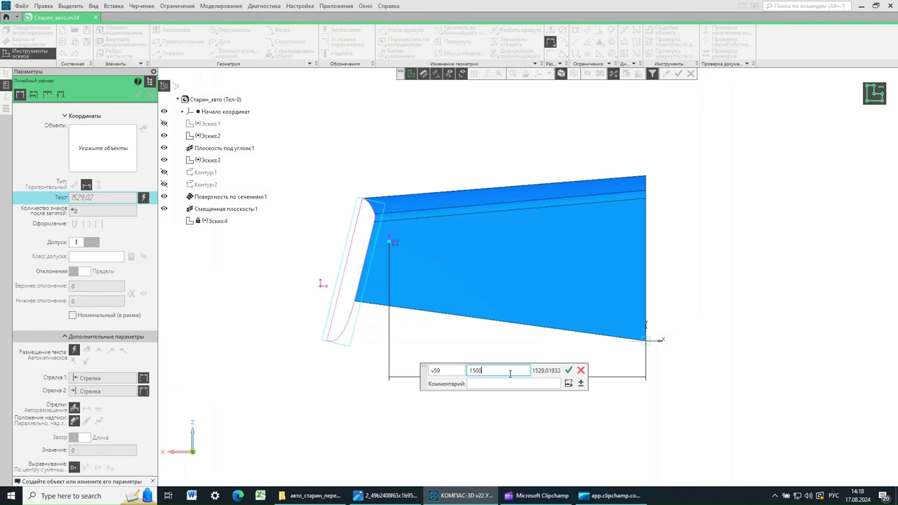
click(570, 371)
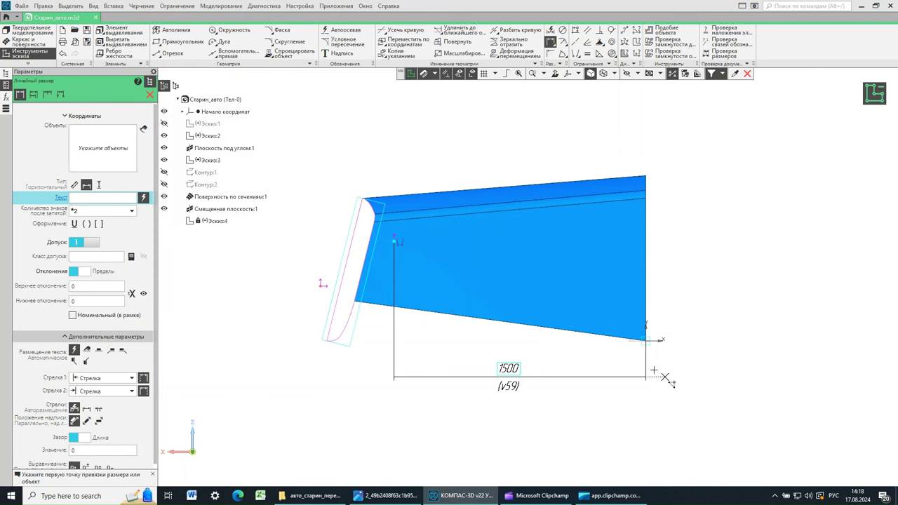
Step: Dimension the vertical distance from the origin to the point on the blue surface and set it to 600
click(646, 340)
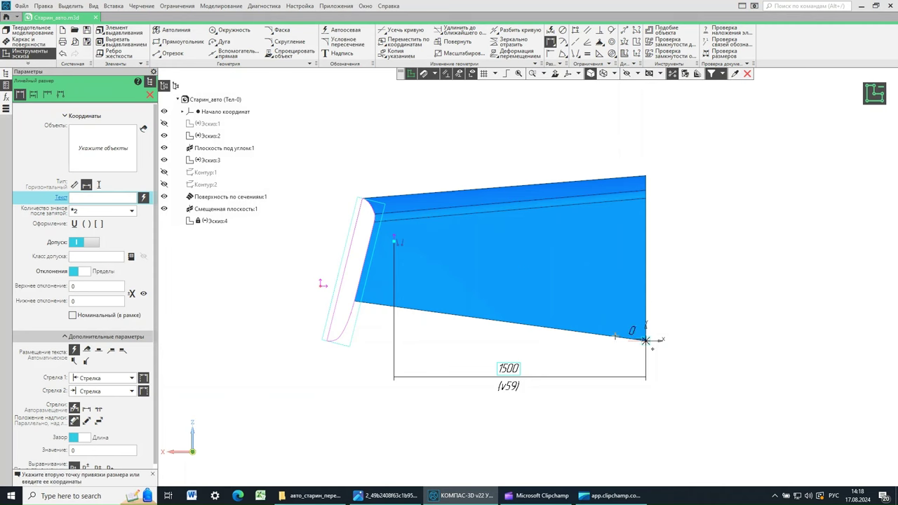
click(394, 242)
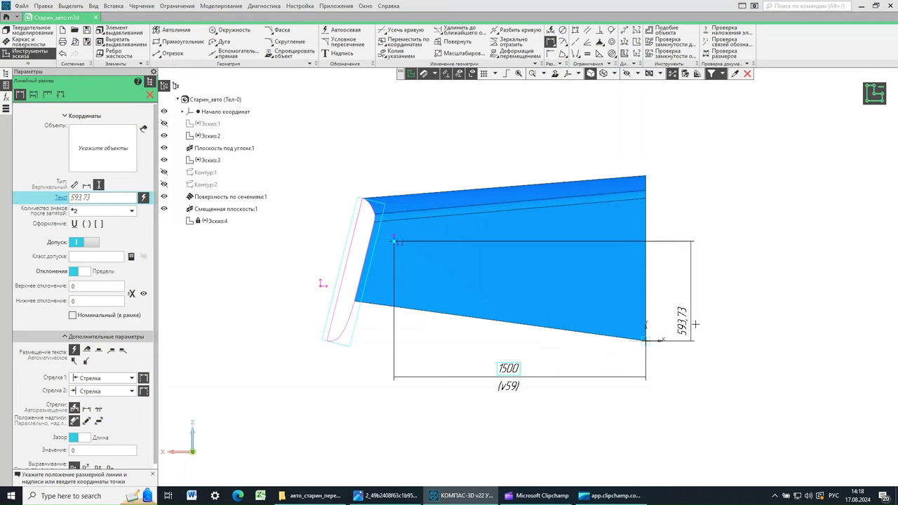
click(711, 290)
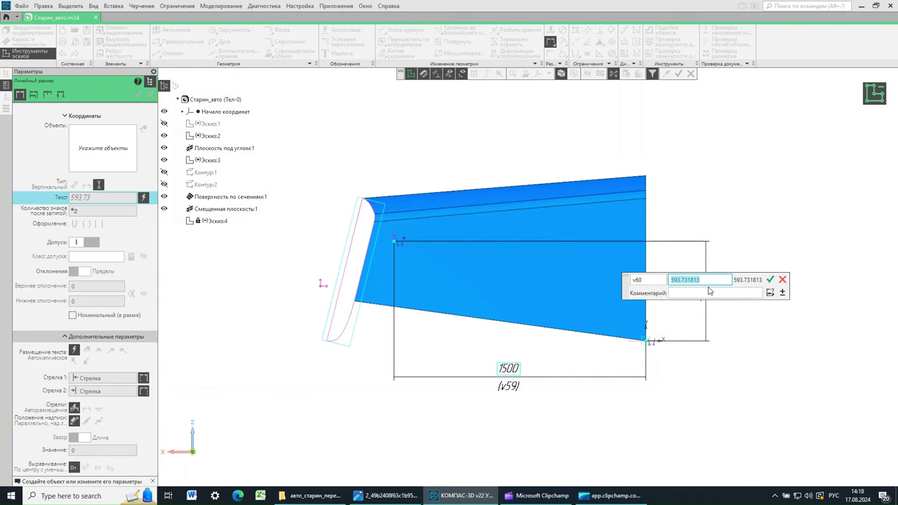
text(600)
click(771, 280)
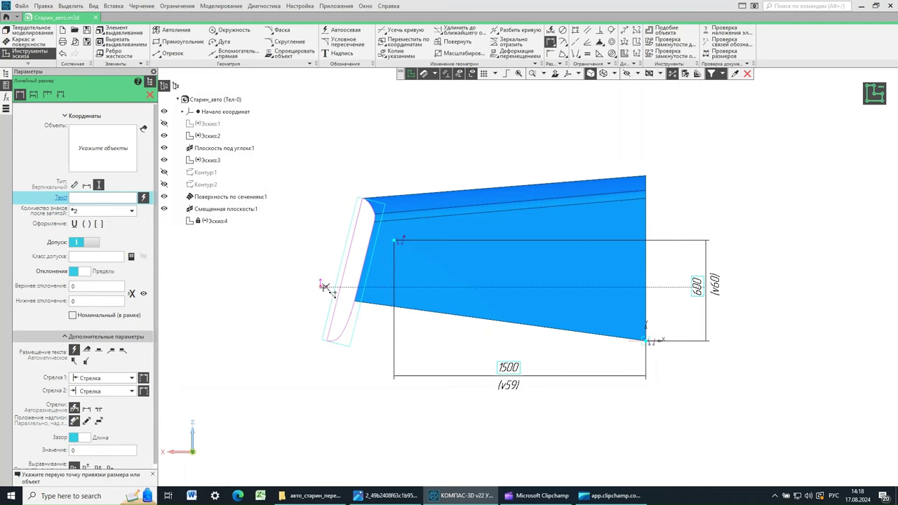
Step: Dimension the vertical distance from the origin to the outer point beyond the slanted end section and set it to 190
click(320, 286)
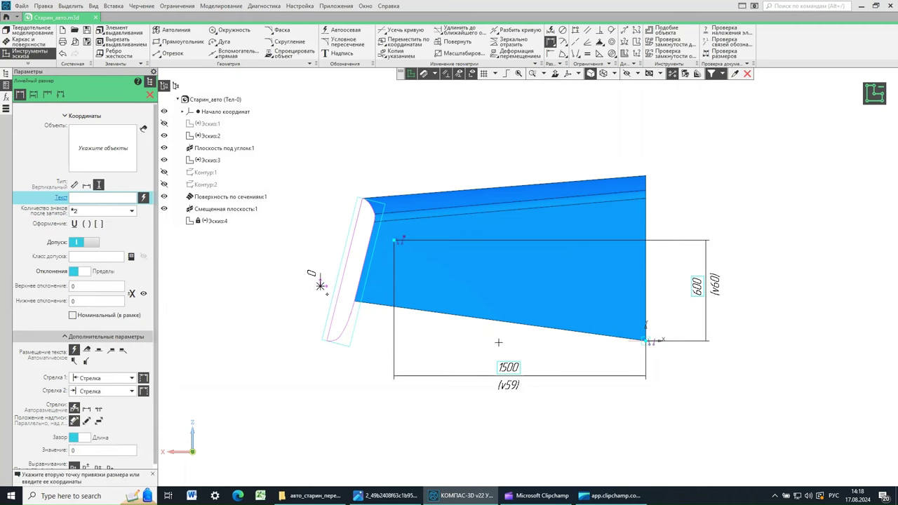
click(644, 342)
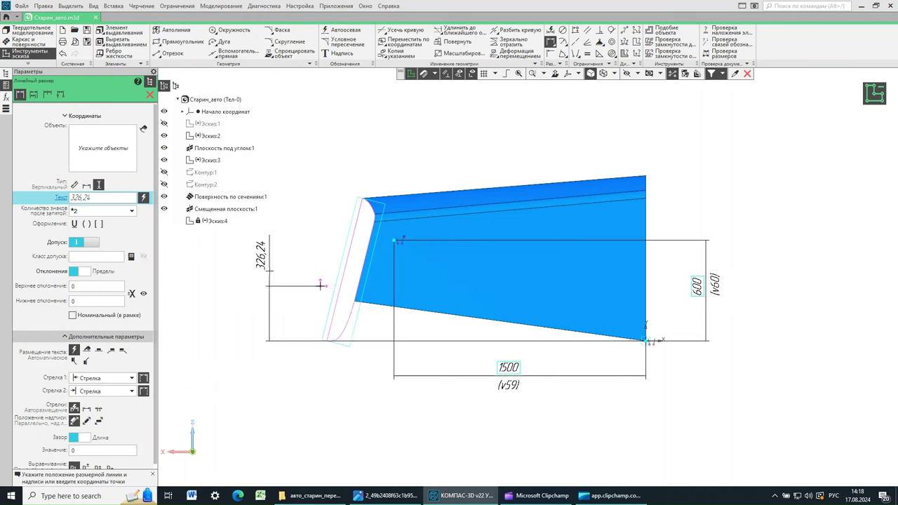
click(301, 348)
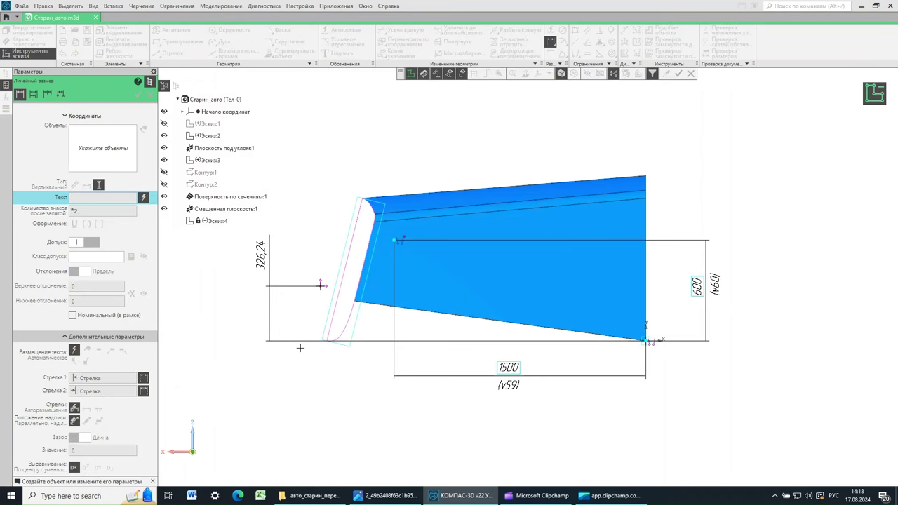
text(190)
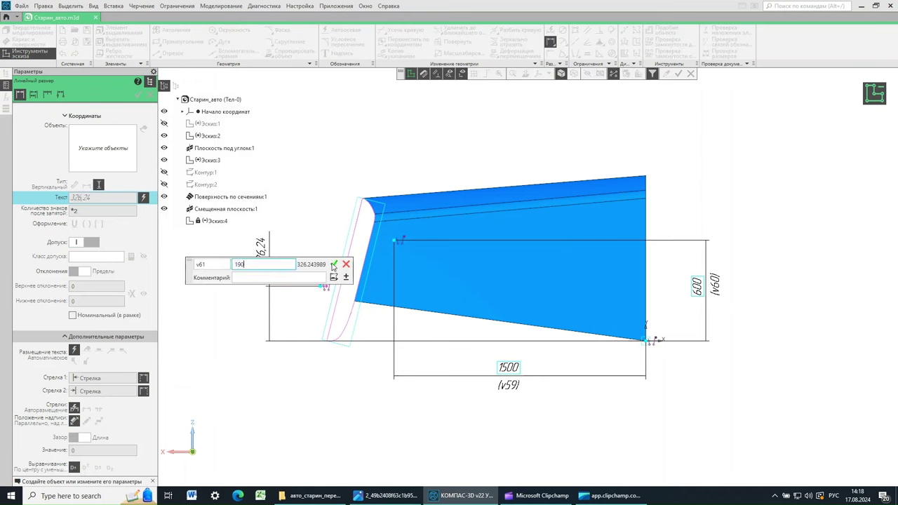
click(333, 265)
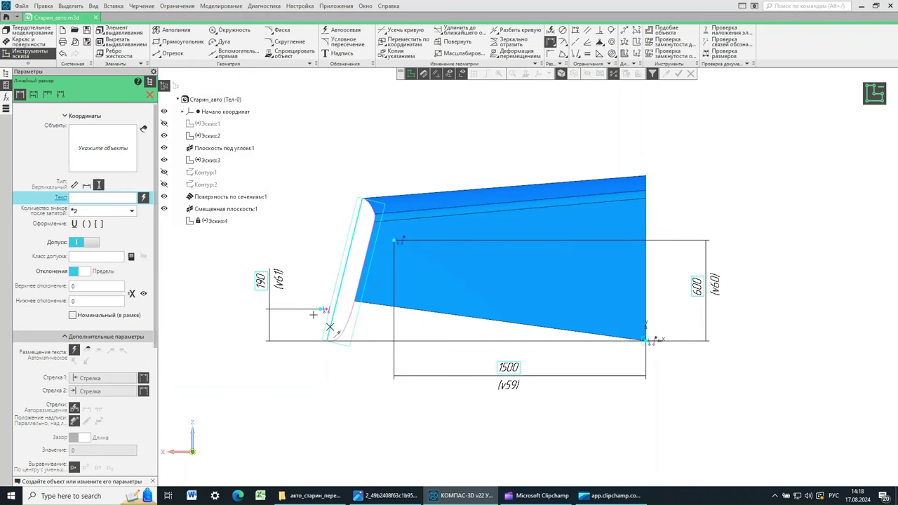
Step: Add a horizontal dimension of 1950 between the outer point and the origin, then finish dimensioning
click(321, 310)
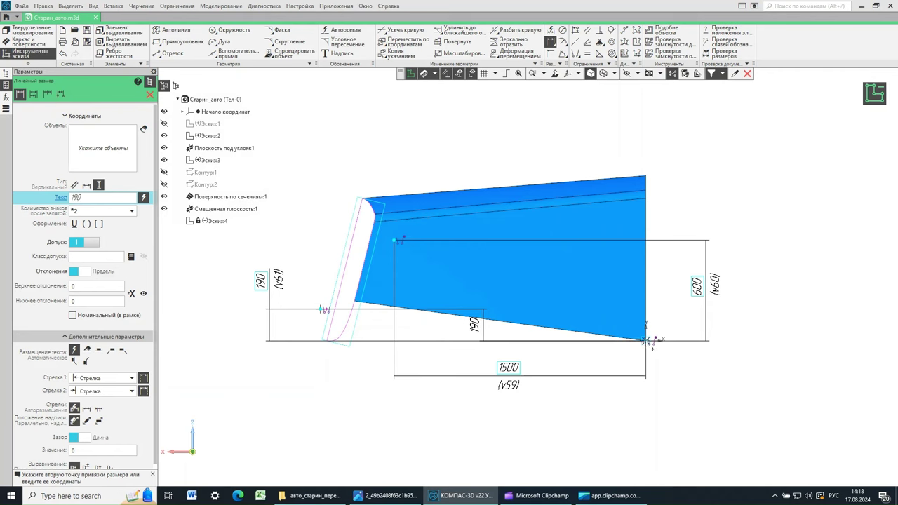
click(645, 340)
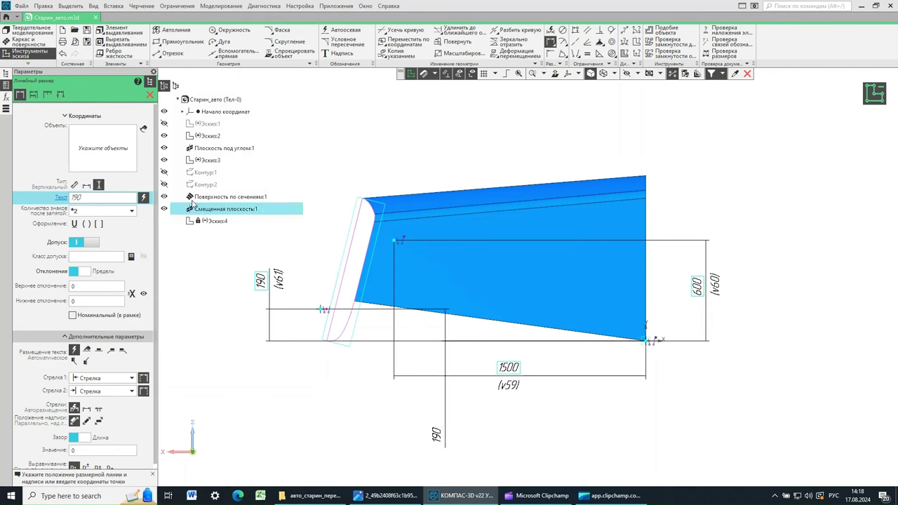
click(86, 186)
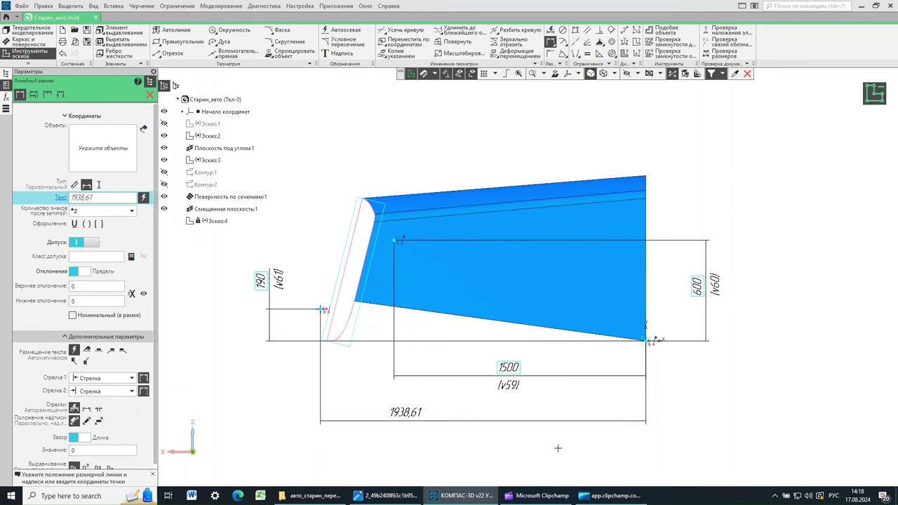
click(397, 412)
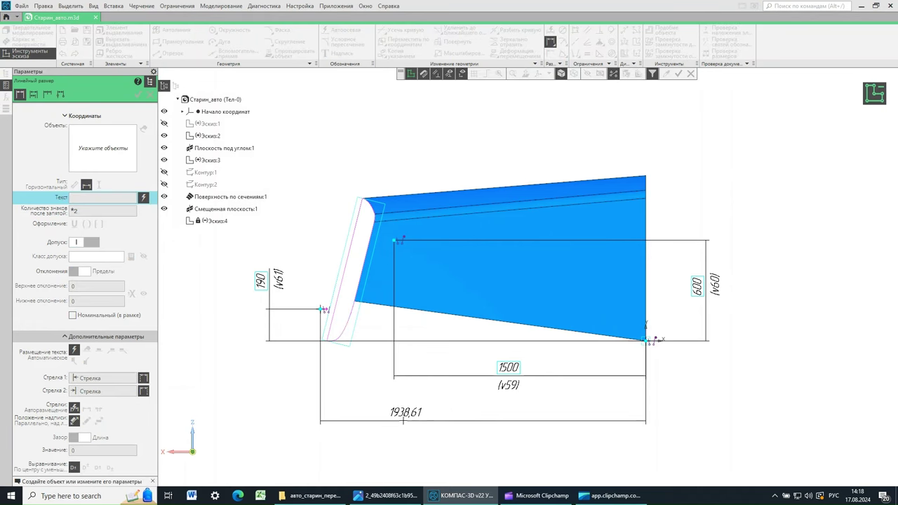
text(19)
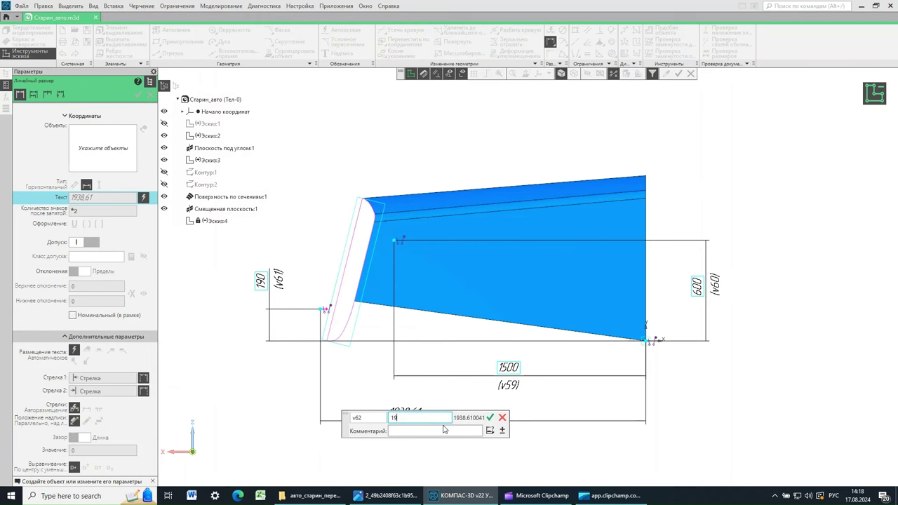
text(50)
click(490, 418)
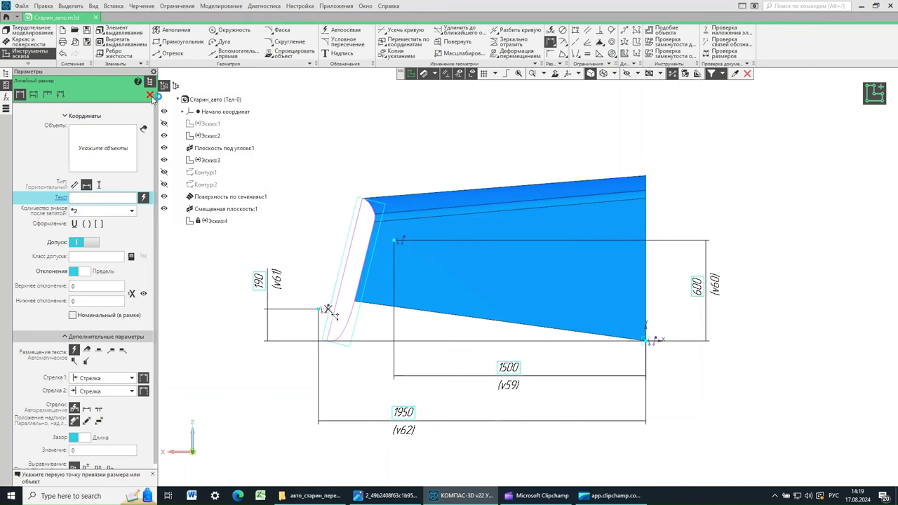
click(150, 97)
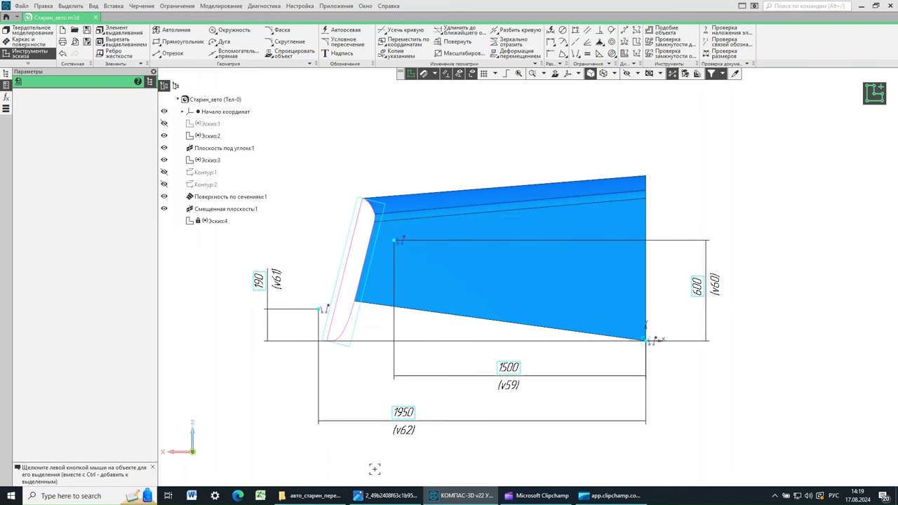
Step: Check the car blueprint, then draw an open spline by points from the origin through (-1500, 600) to (-1950, 190)
click(381, 496)
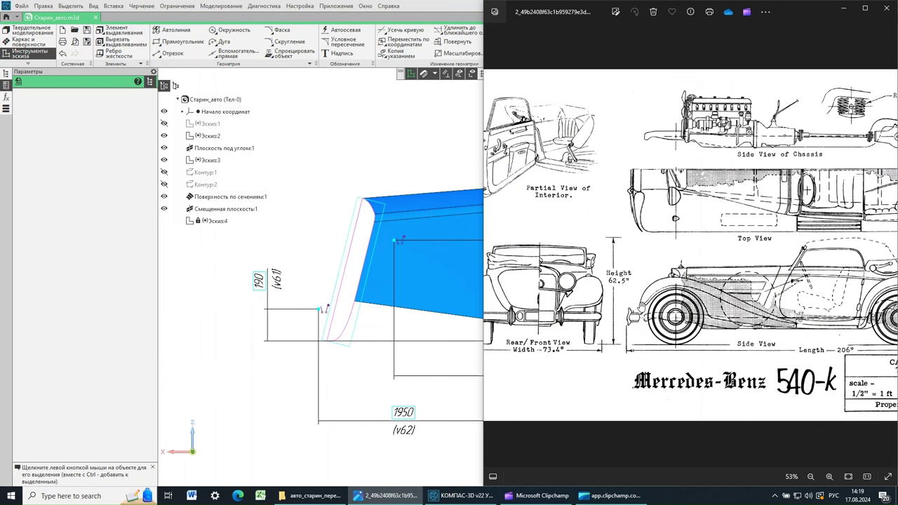
click(419, 7)
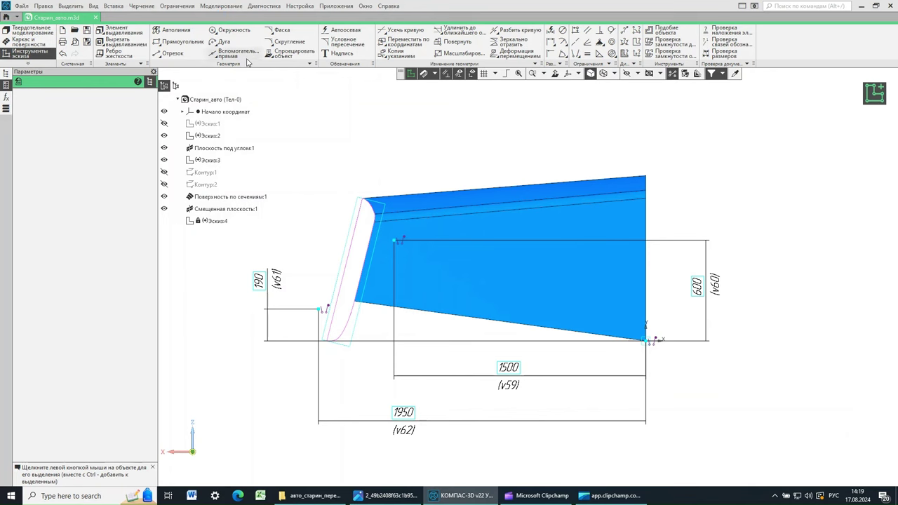
click(313, 66)
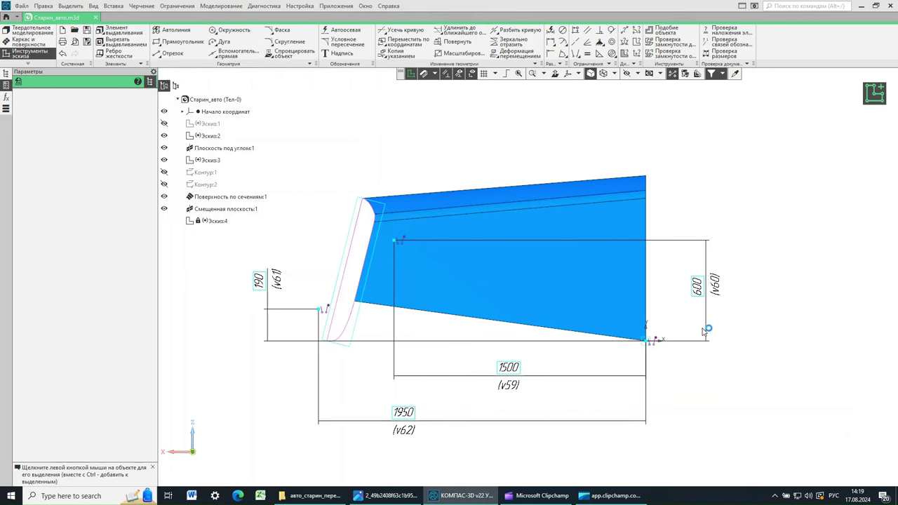
click(645, 341)
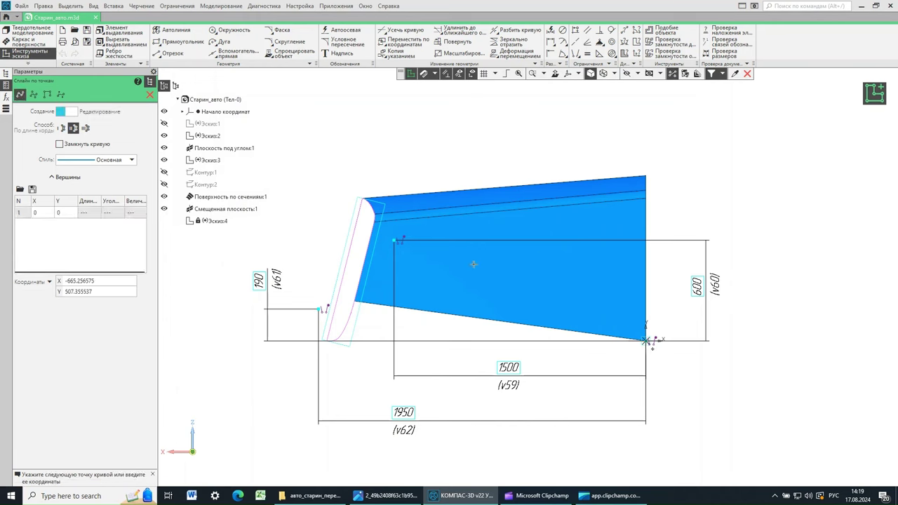
click(394, 240)
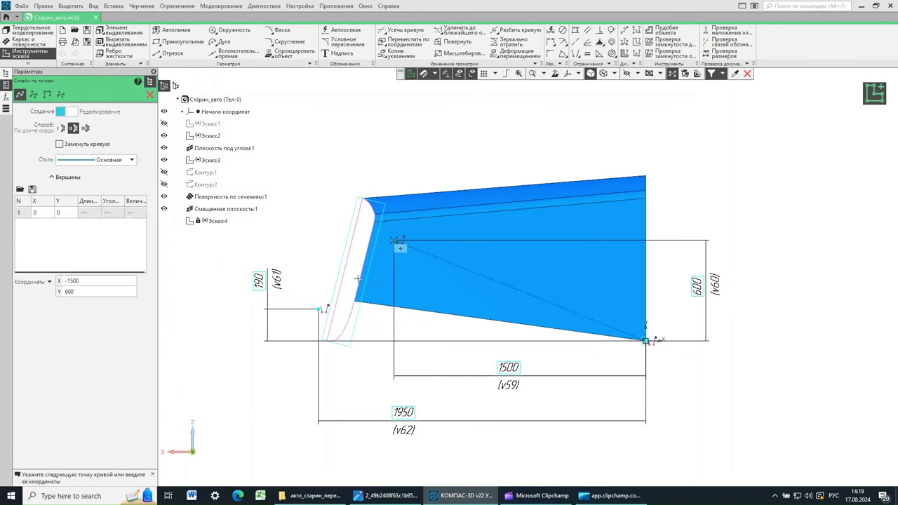
click(320, 309)
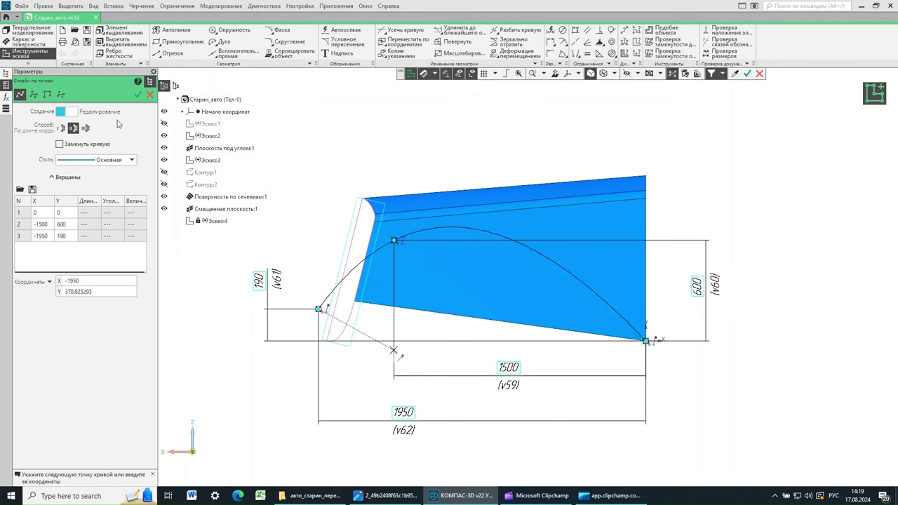
click(138, 96)
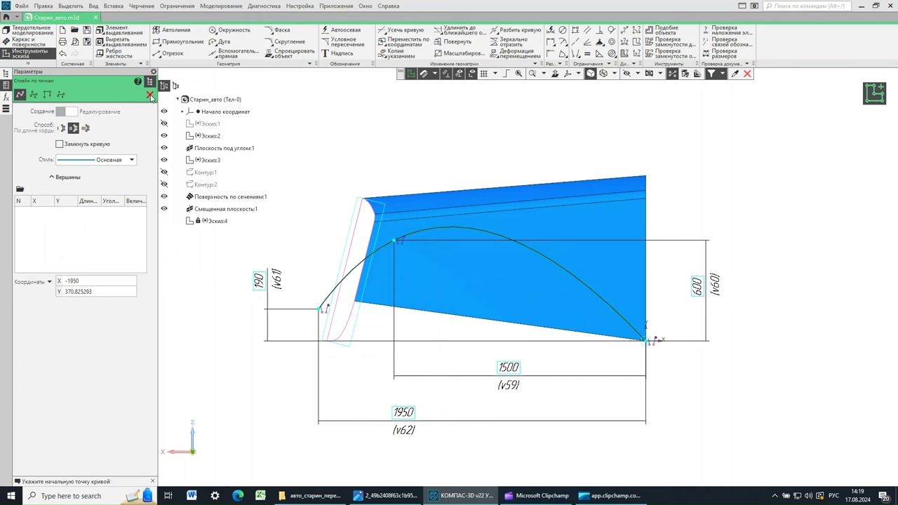
click(150, 97)
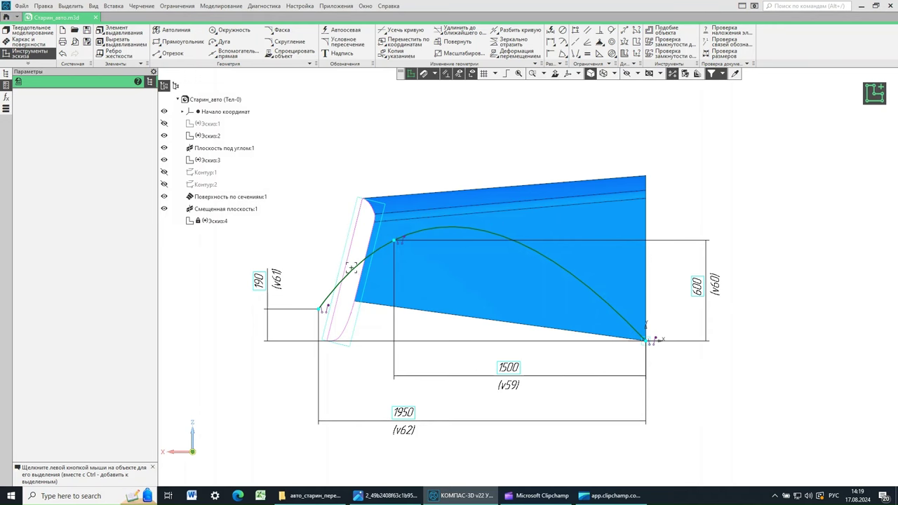
Step: Edit the spline and make it tangent at the origin vertex with a tangent length of 1100 and an angle of 180
click(353, 266)
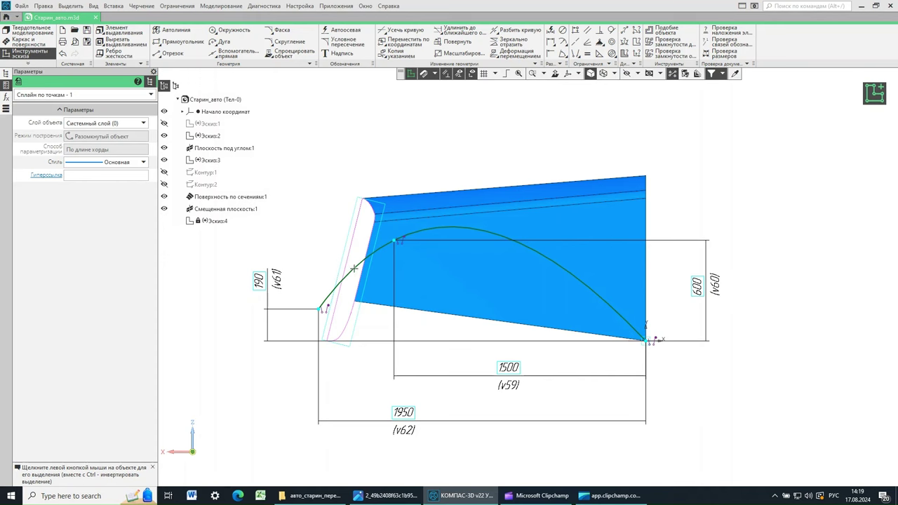
double_click(353, 267)
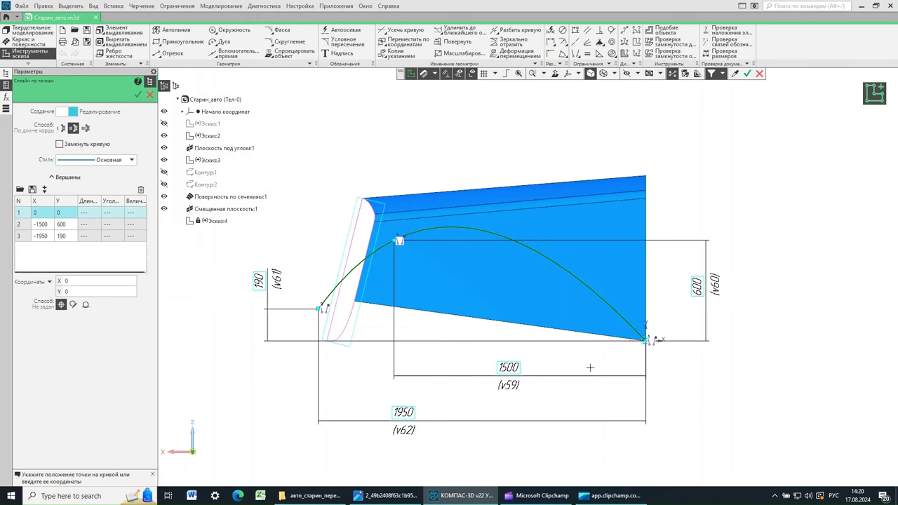
click(74, 306)
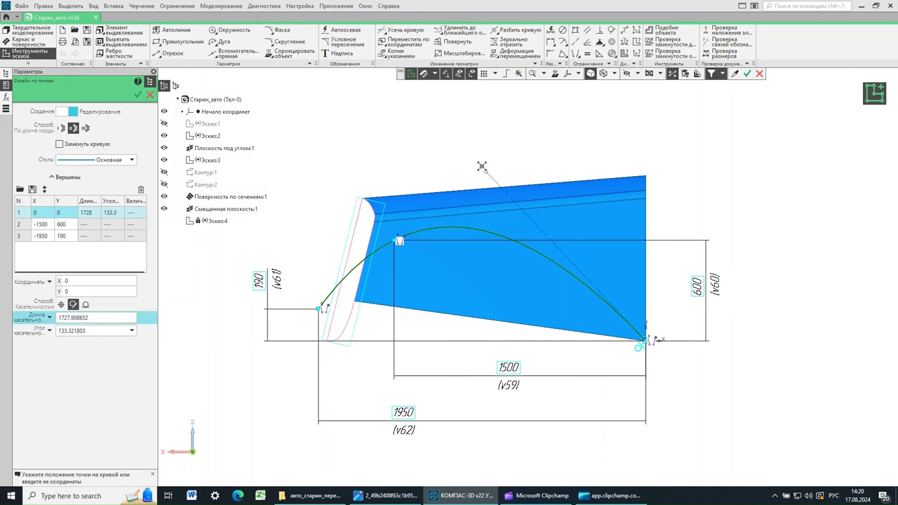
drag(482, 167, 407, 343)
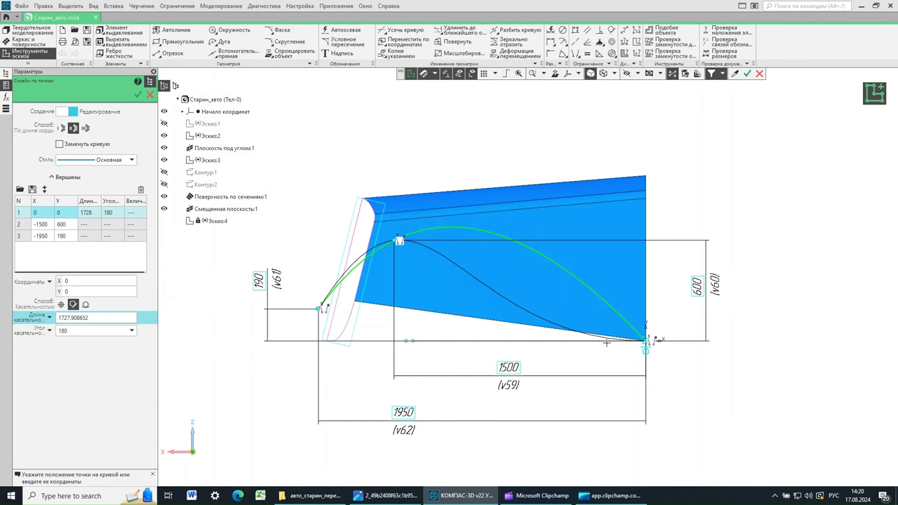
click(421, 342)
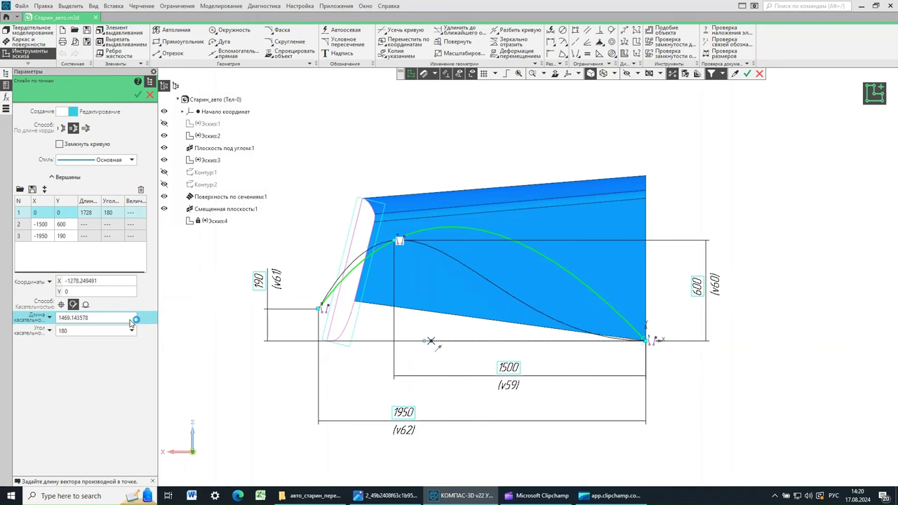
click(129, 320)
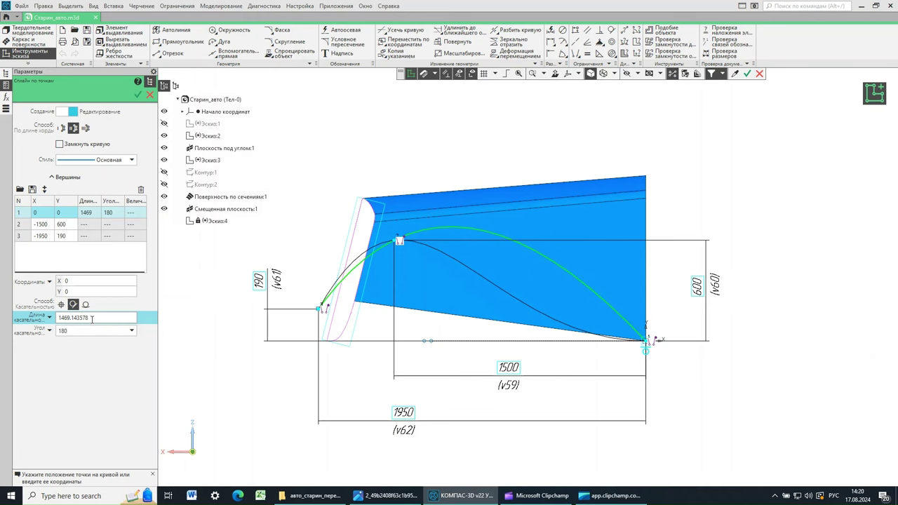
click(98, 319)
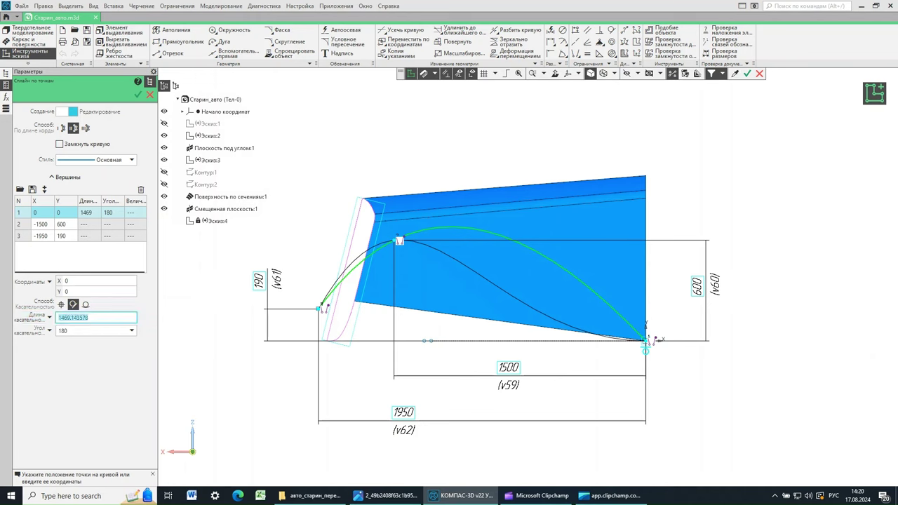
text(1100)
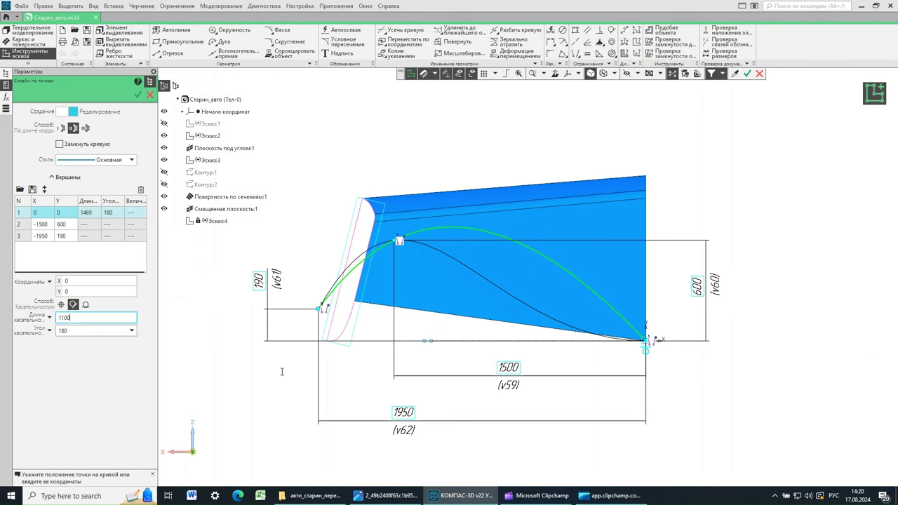
key(Tab)
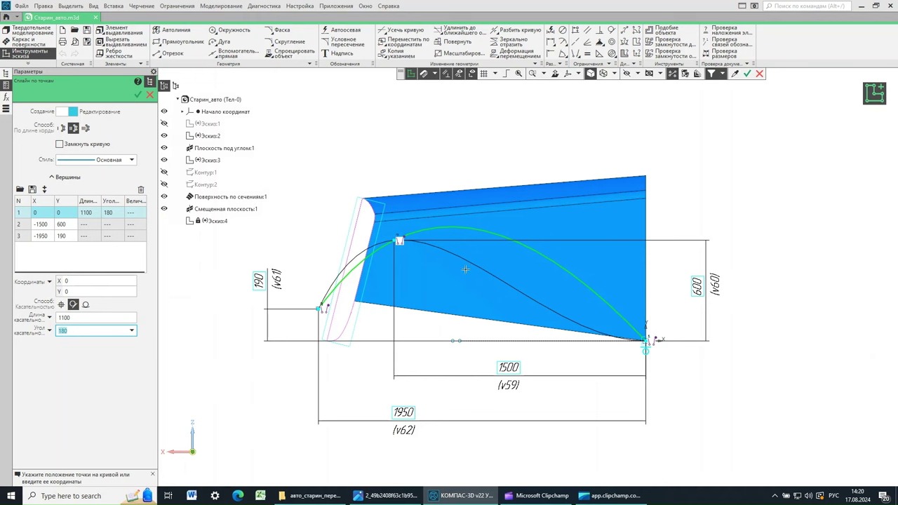
Step: Keep the middle vertex without tangency, give the outer end vertex a tangent of length 1700 at 250 degrees, and finish the sketch
click(26, 225)
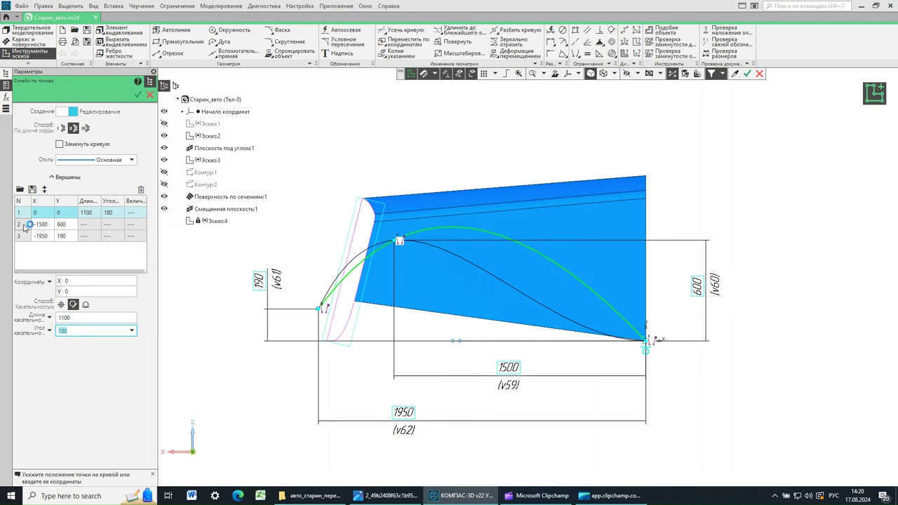
click(26, 224)
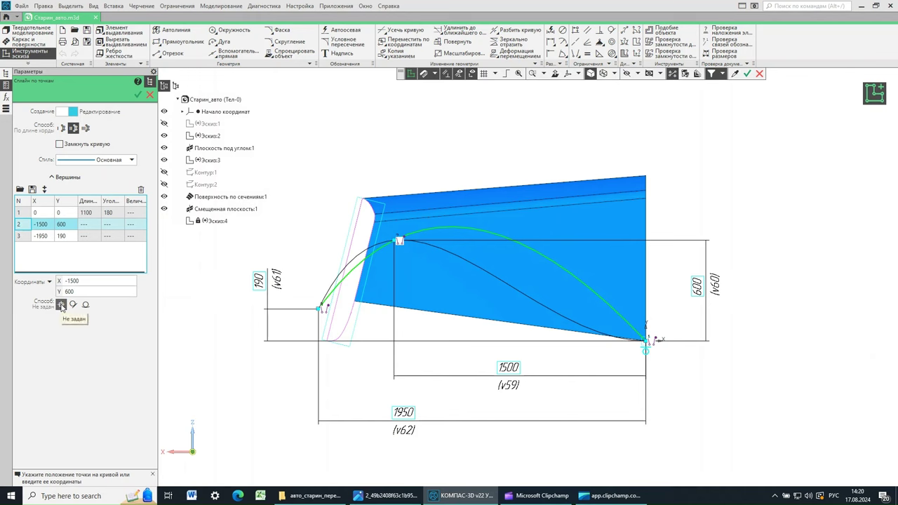
click(61, 306)
click(318, 309)
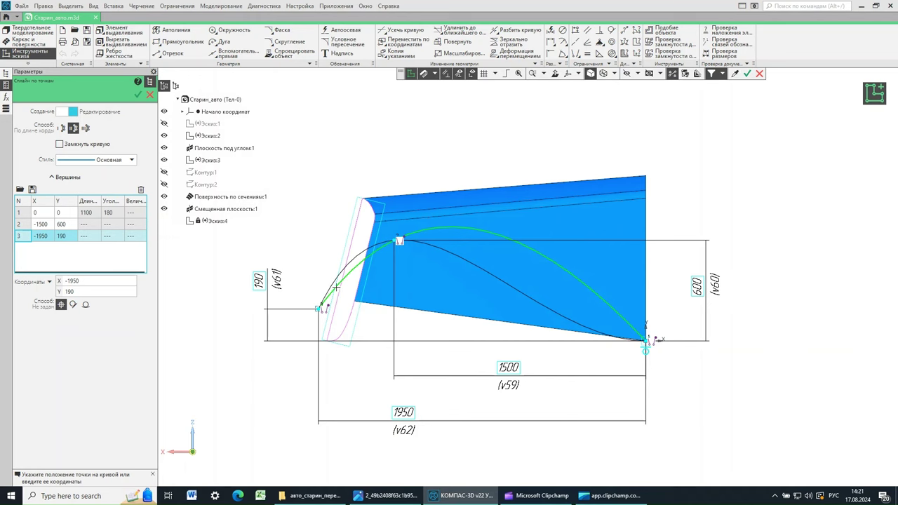
click(74, 305)
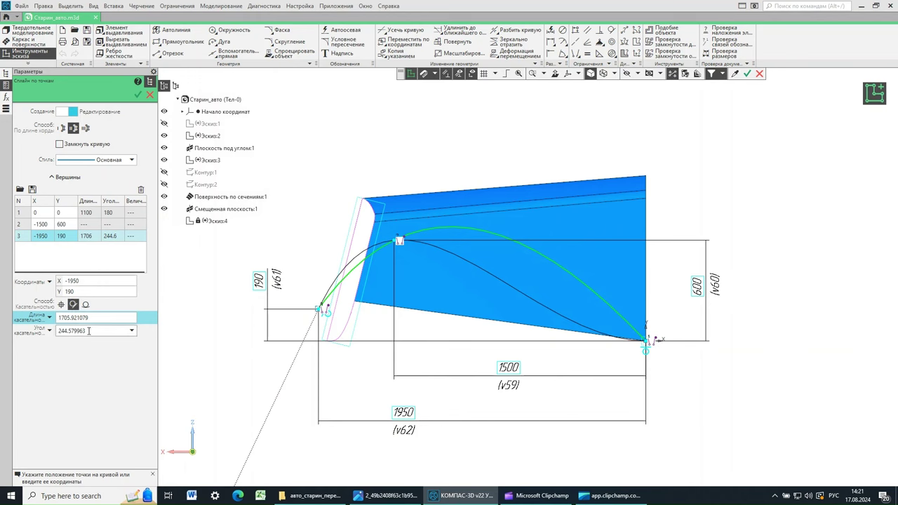
click(92, 333)
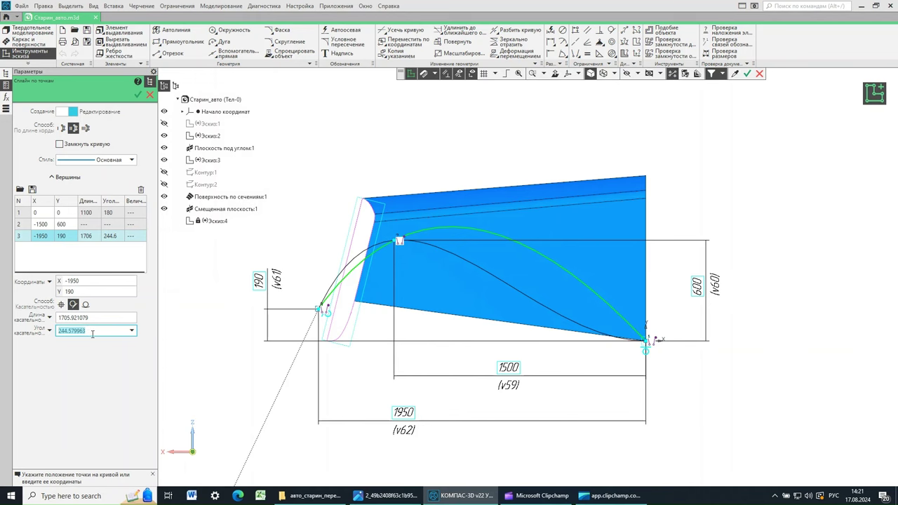
text(250)
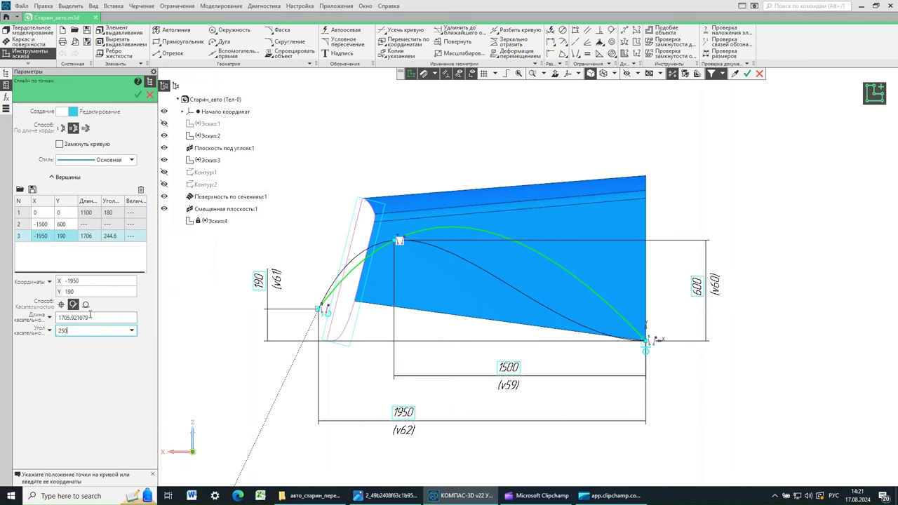
click(93, 317)
text(1700)
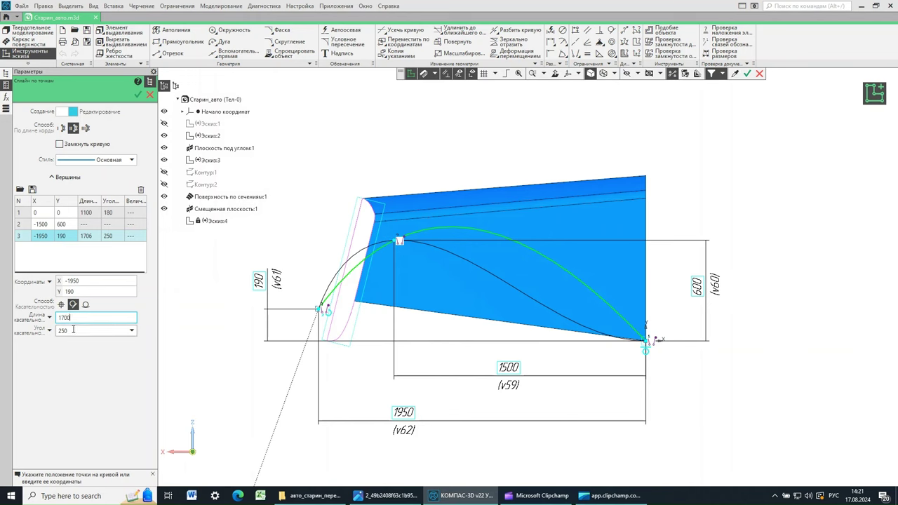
click(73, 329)
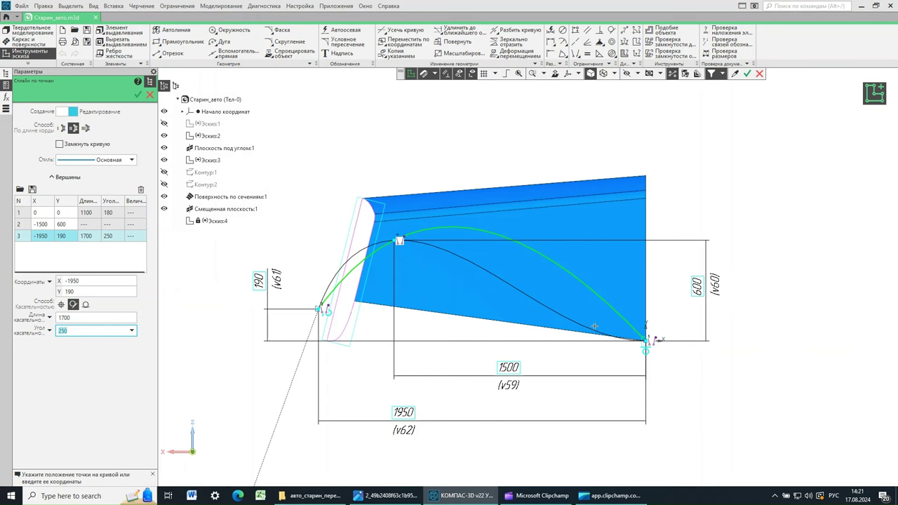
click(138, 95)
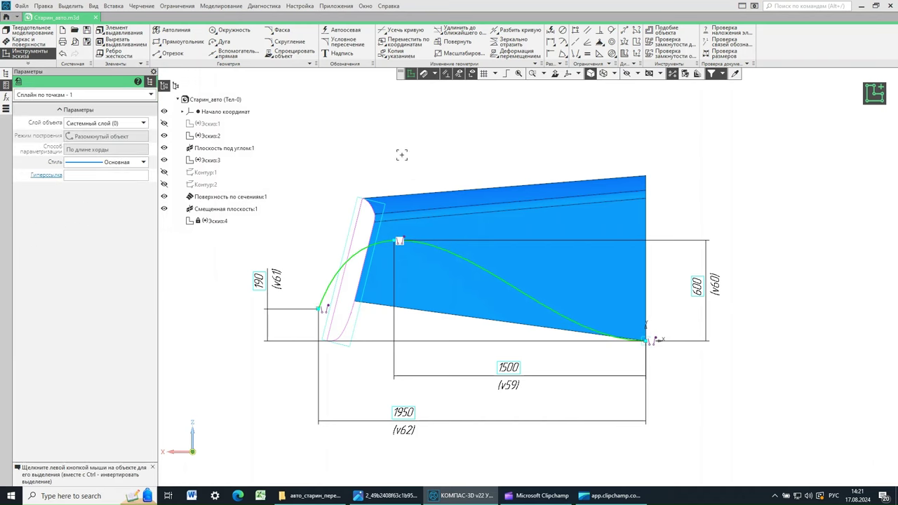
click(881, 96)
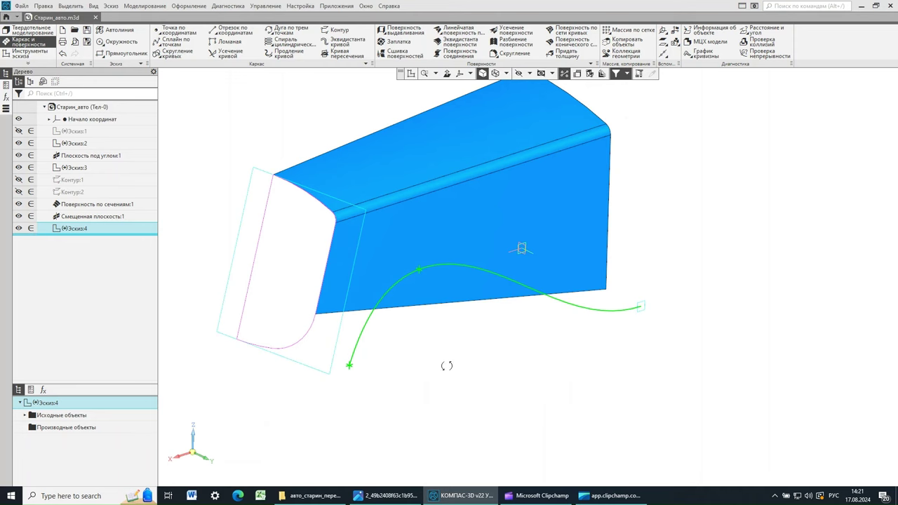
Step: Switch to the blueprint image and examine the front fender in the enlarged top and side views
click(382, 496)
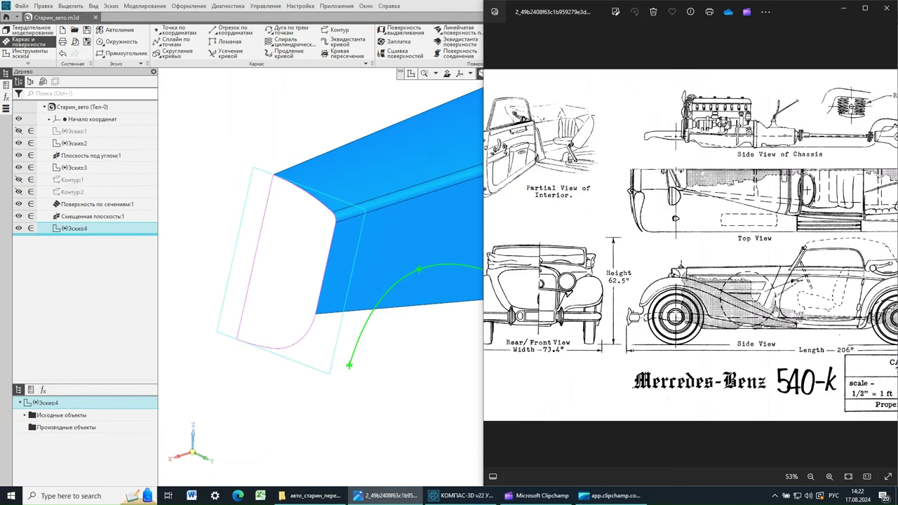
scroll(674, 286, up, 2)
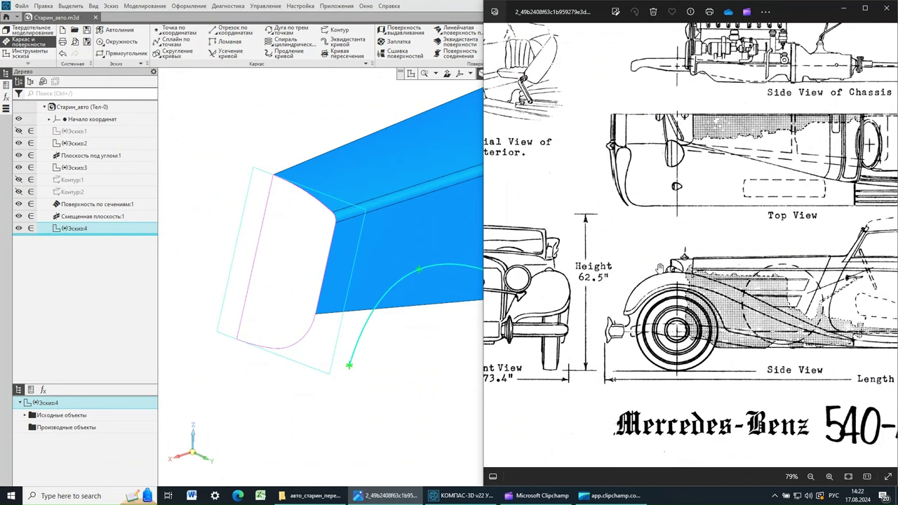
click(435, 10)
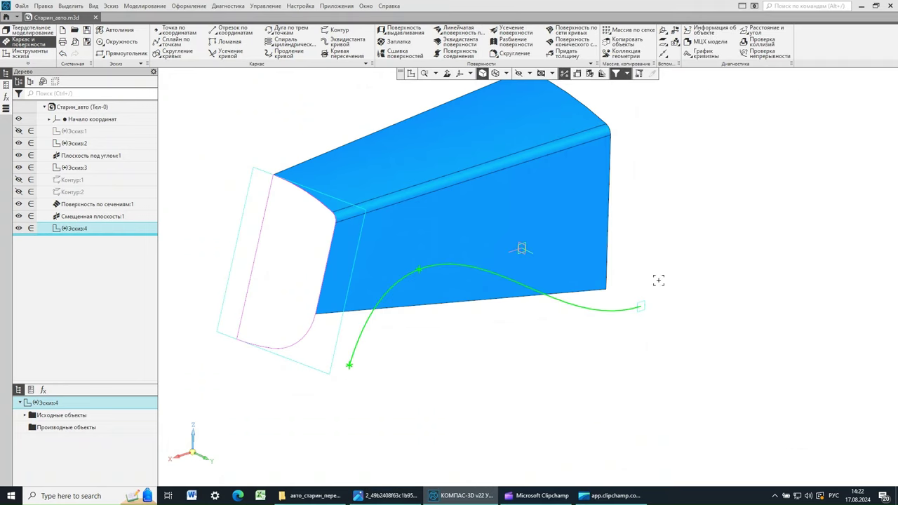
Step: Create a plane offset by -170 from the existing offset plane that carries the fender spline
mouse_move(653, 228)
middle_down()
mouse_move(660, 237)
mouse_move(646, 242)
middle_up()
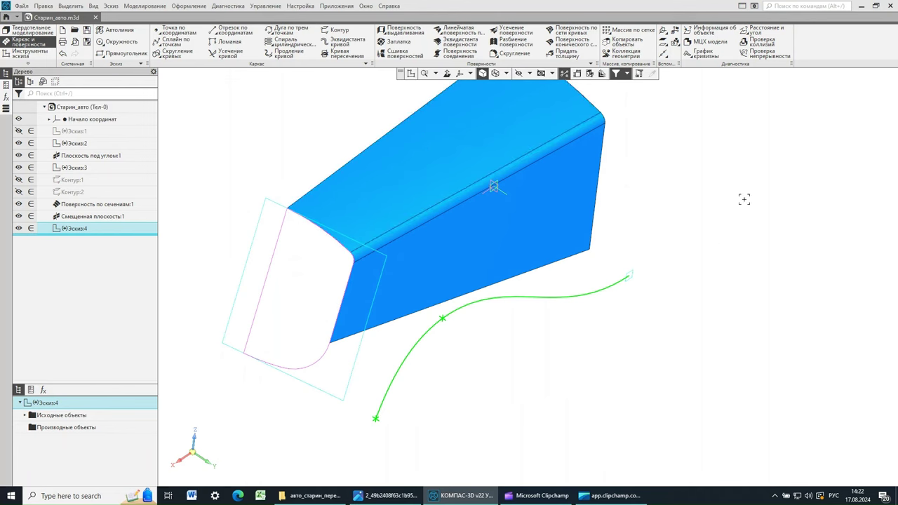
click(664, 44)
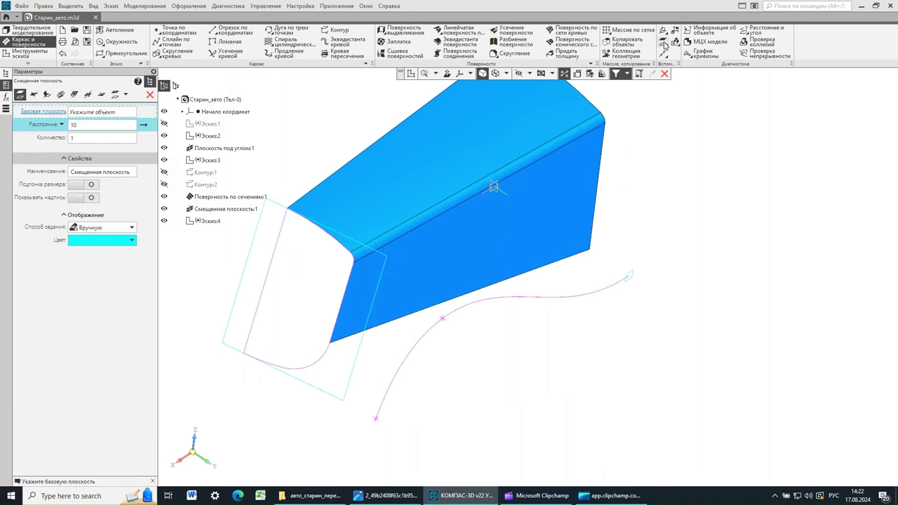
click(635, 274)
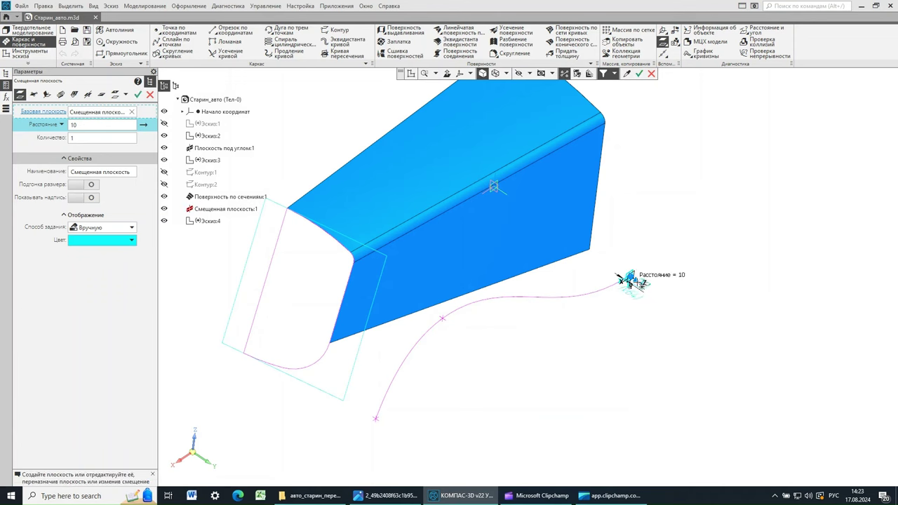
drag(629, 280, 606, 258)
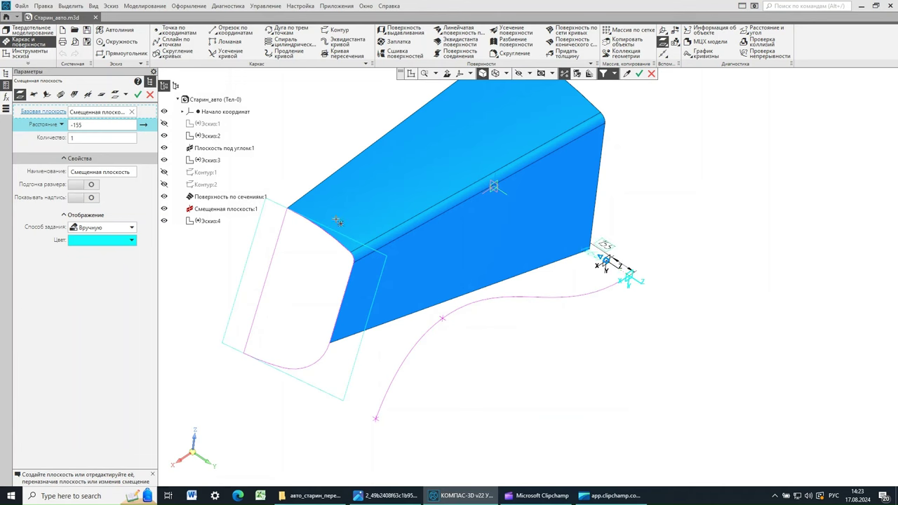
click(87, 125)
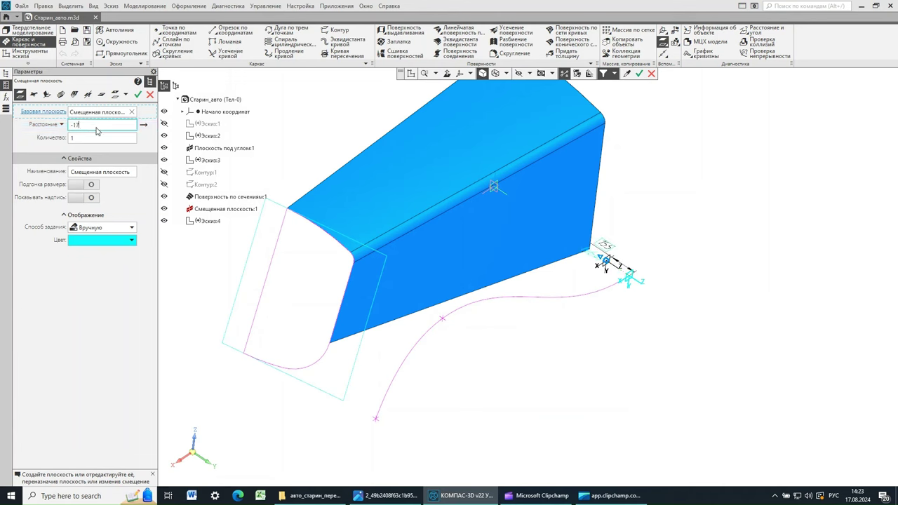
text(-170)
key(Return)
key(ctrl+Return)
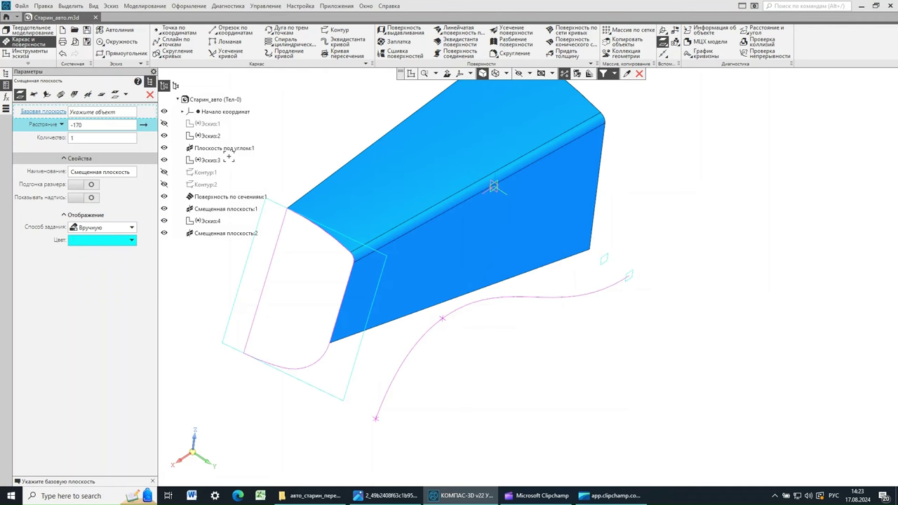
click(151, 96)
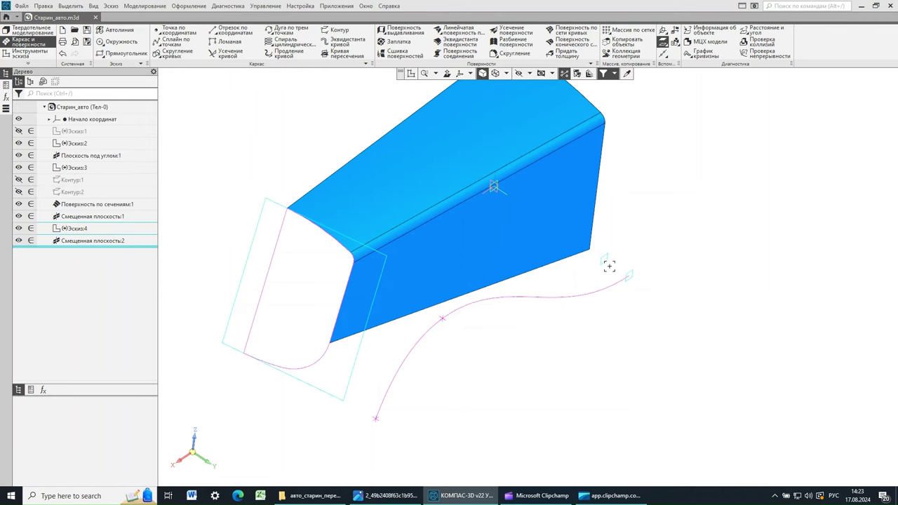
Step: Inspect the model from above and compare it with the fender outline in the blueprint's top view
middle_drag(641, 215, 599, 184)
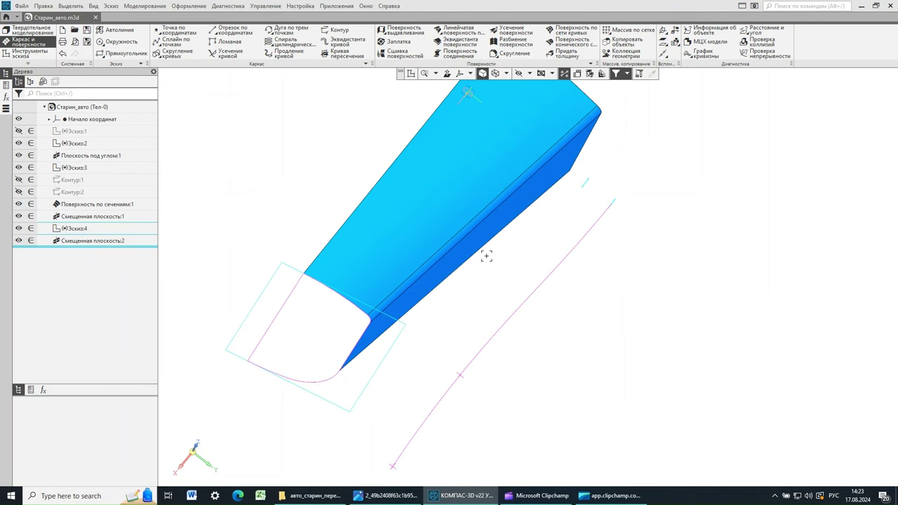
click(372, 500)
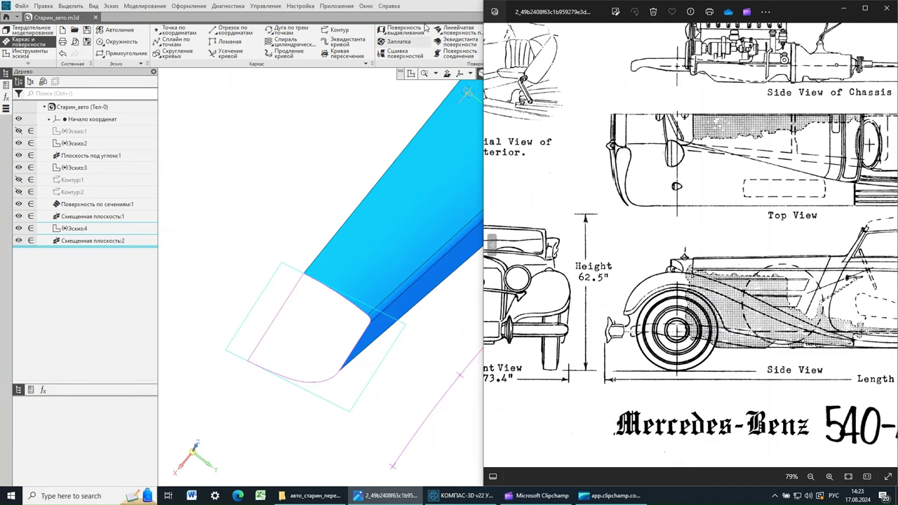
key(alt+Tab)
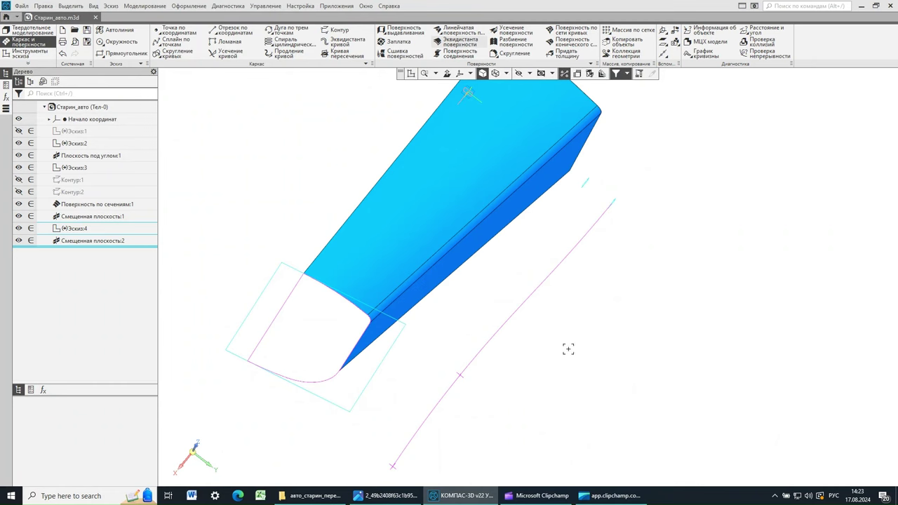
Step: Start a sketch on the second offset plane and project the outer end and middle vertices of the earlier fender spline
mouse_move(569, 349)
middle_down()
mouse_move(556, 341)
mouse_move(562, 350)
middle_up()
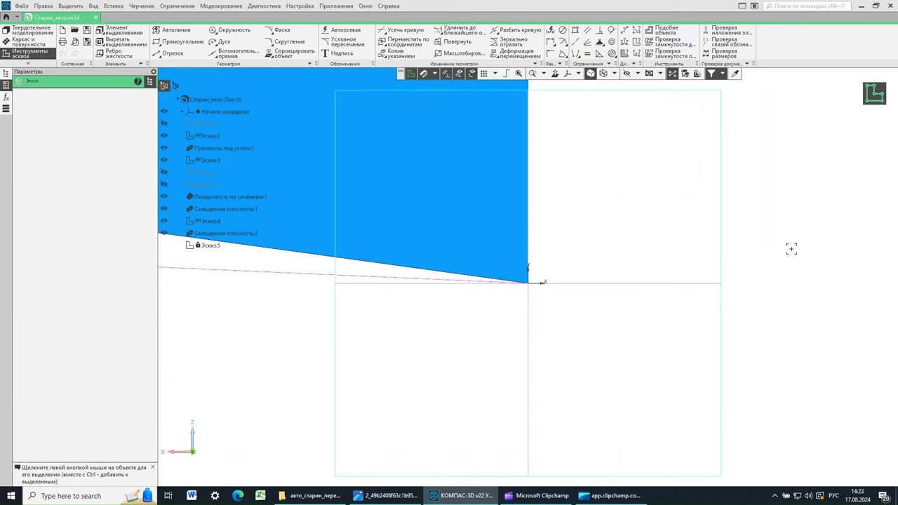
scroll(621, 335, down, 2)
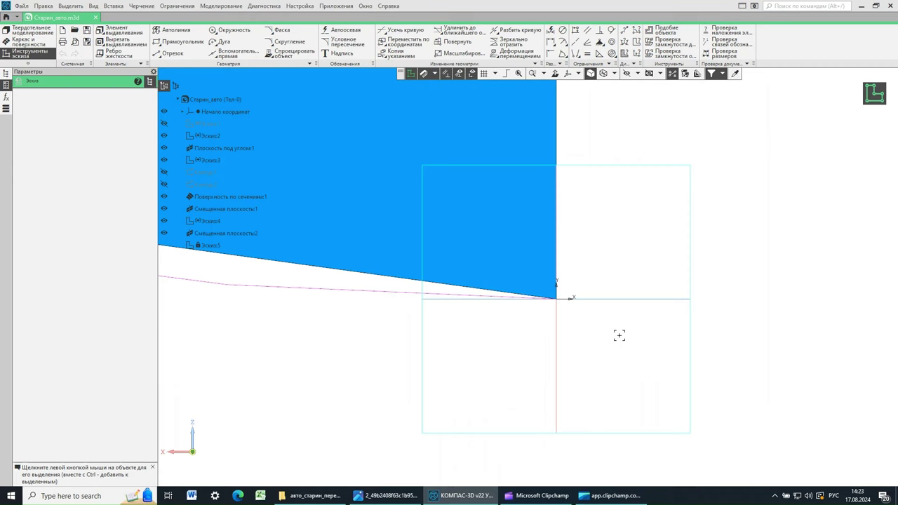
scroll(619, 336, down, 5)
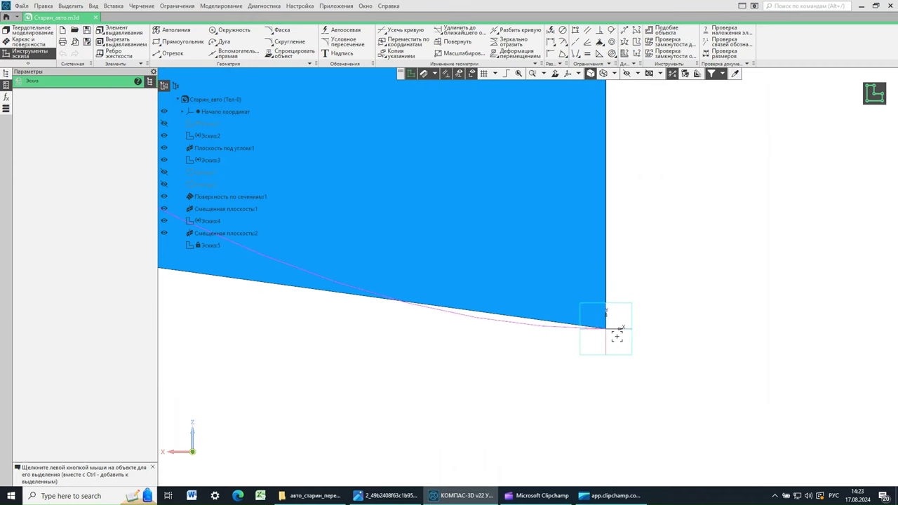
scroll(617, 338, down, 3)
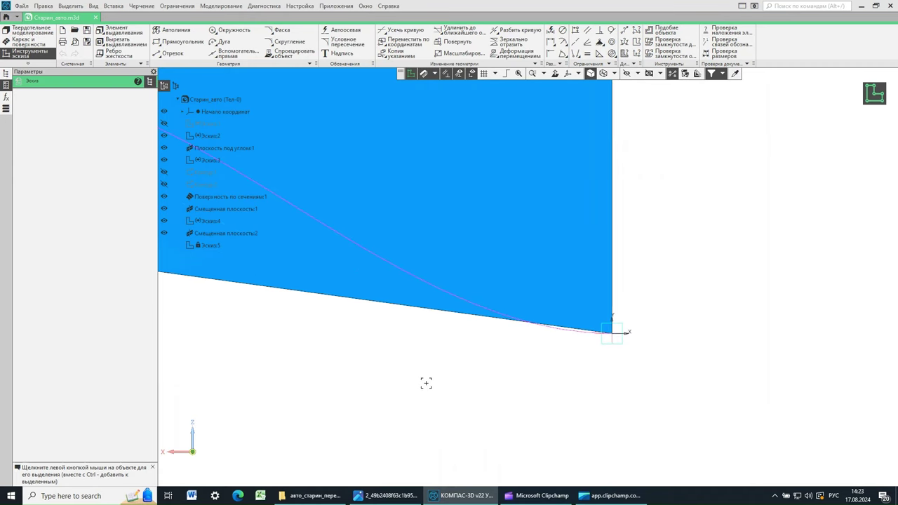
mouse_move(426, 383)
middle_down()
mouse_move(615, 377)
mouse_move(611, 387)
middle_up()
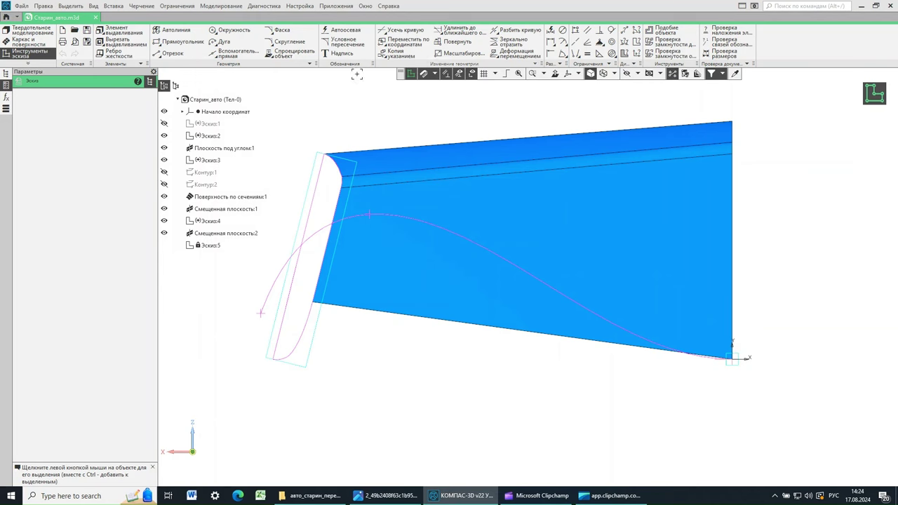
click(283, 55)
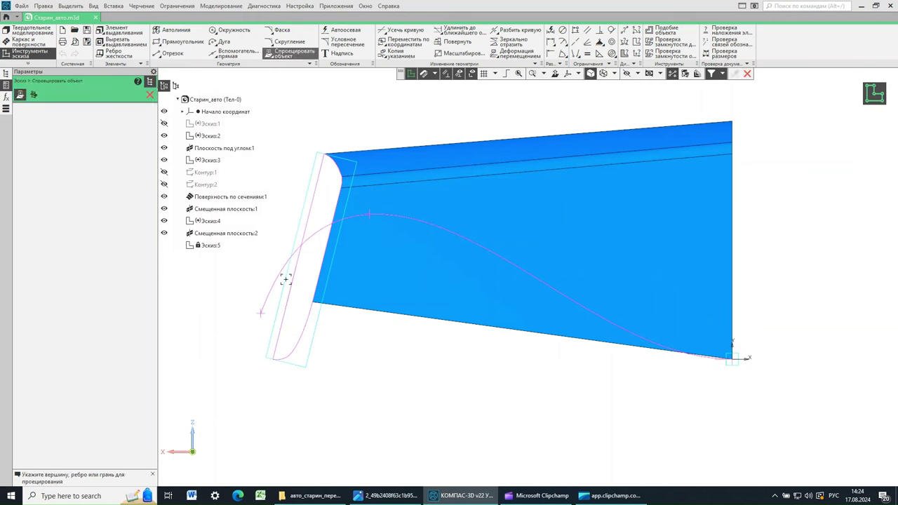
click(262, 317)
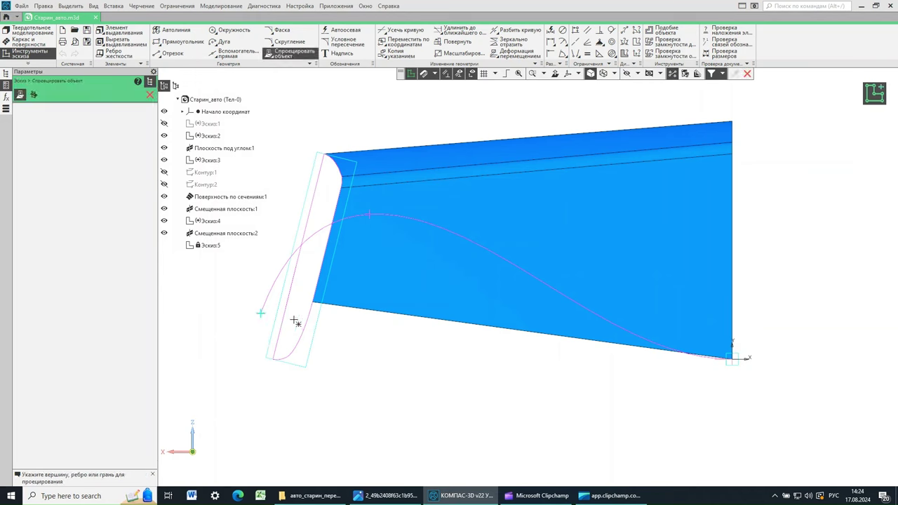
click(370, 216)
click(733, 359)
click(733, 360)
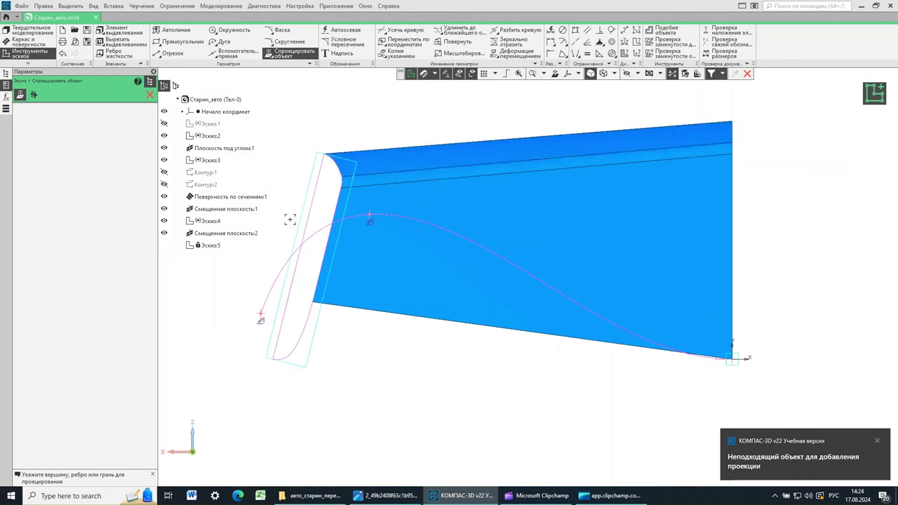
Step: Place three auxiliary points: one near the sketch origin, one above the projected middle vertex, and one beyond the projected outer vertex
click(263, 285)
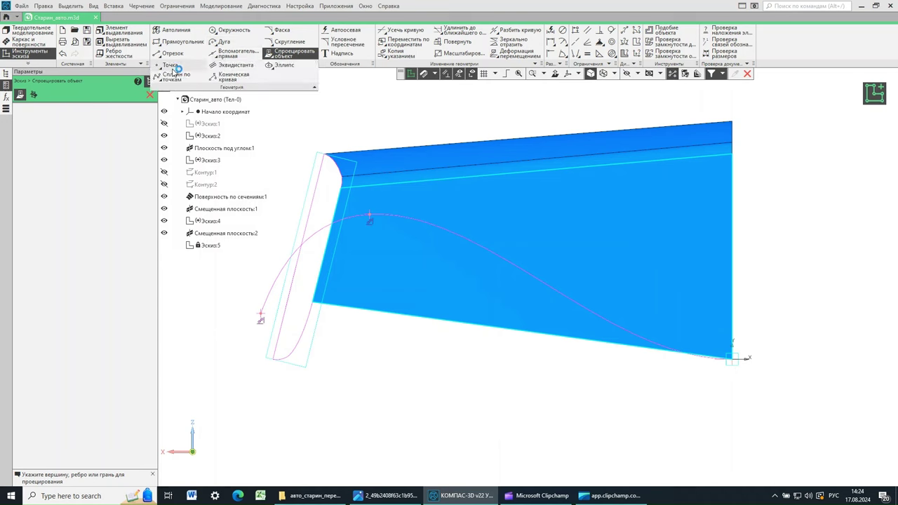
click(169, 66)
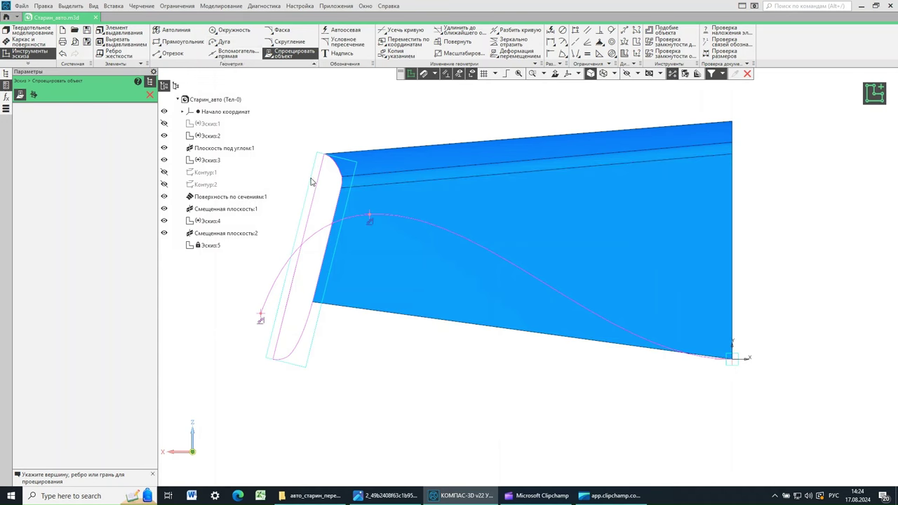
click(217, 323)
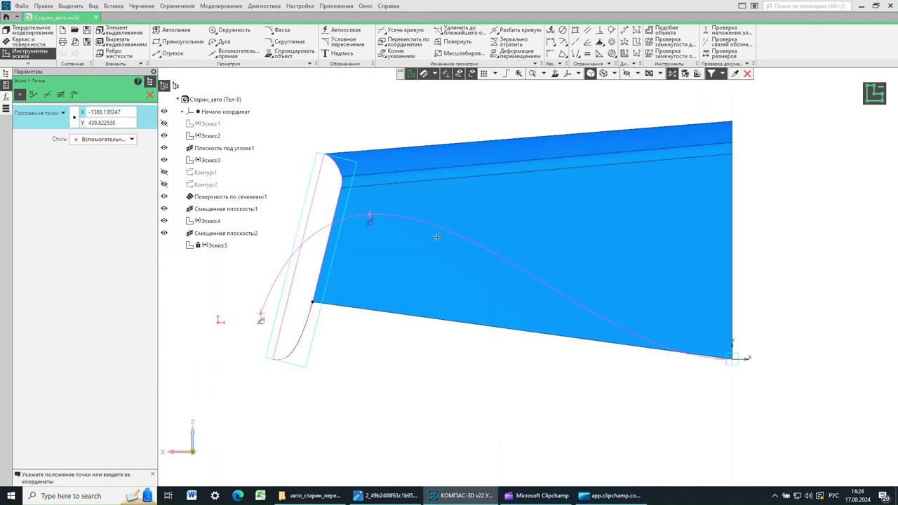
click(380, 191)
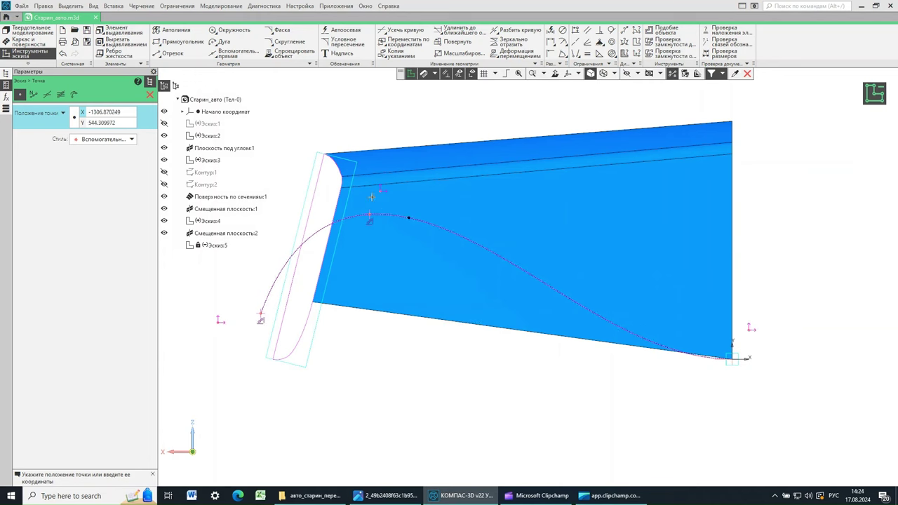
click(372, 185)
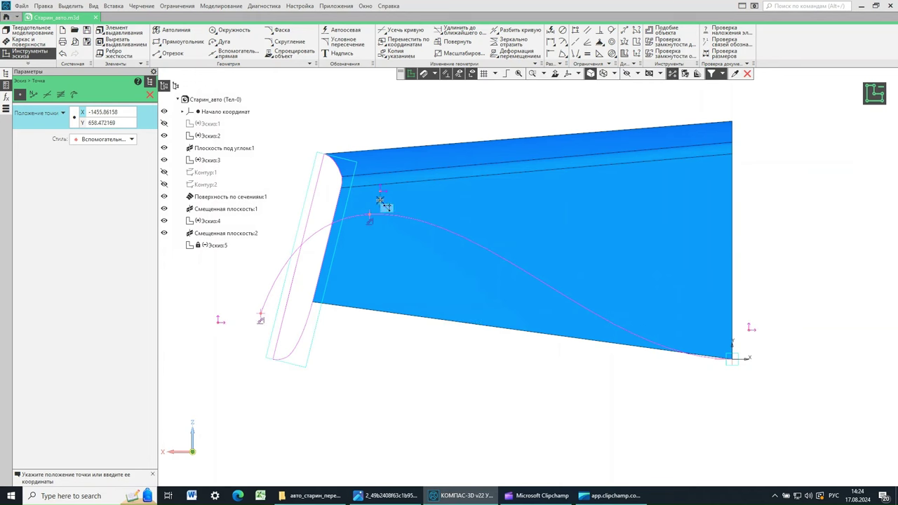
Step: Align the point near the origin vertically with the origin, and the upper point vertically with the projected middle vertex
click(577, 33)
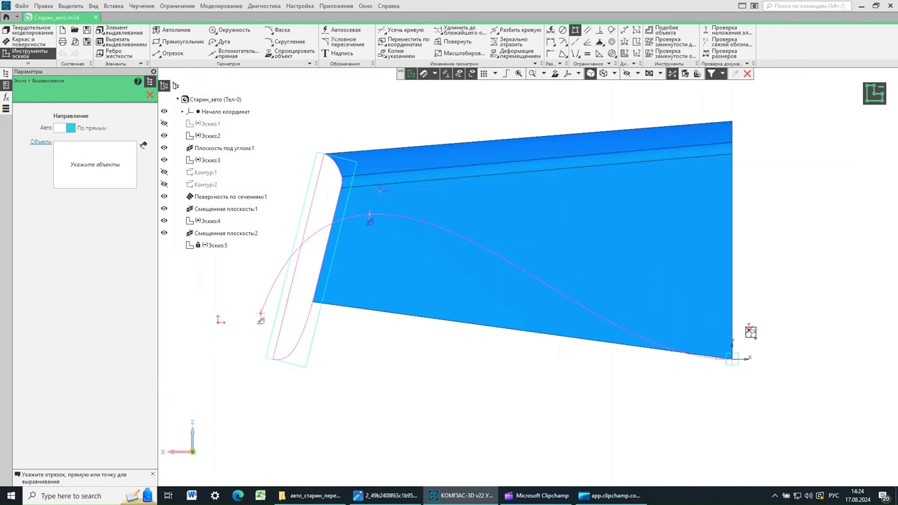
click(750, 332)
click(732, 359)
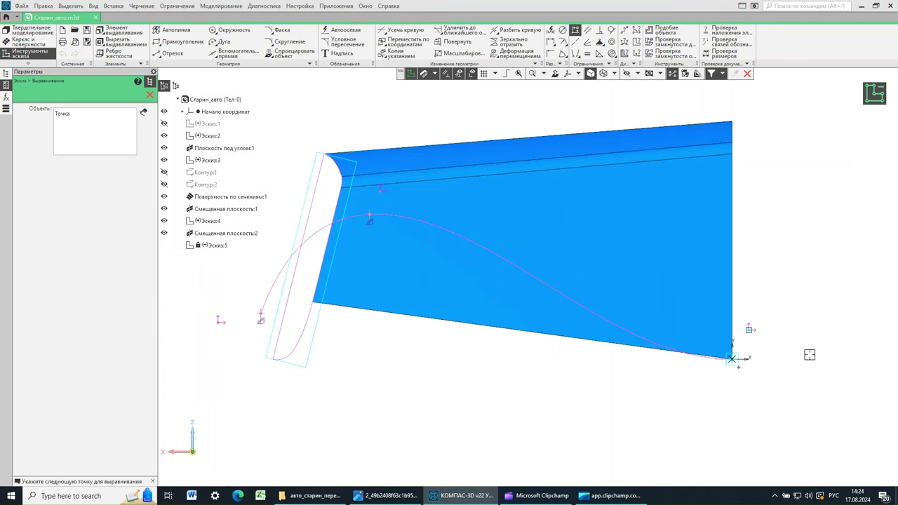
key(Return)
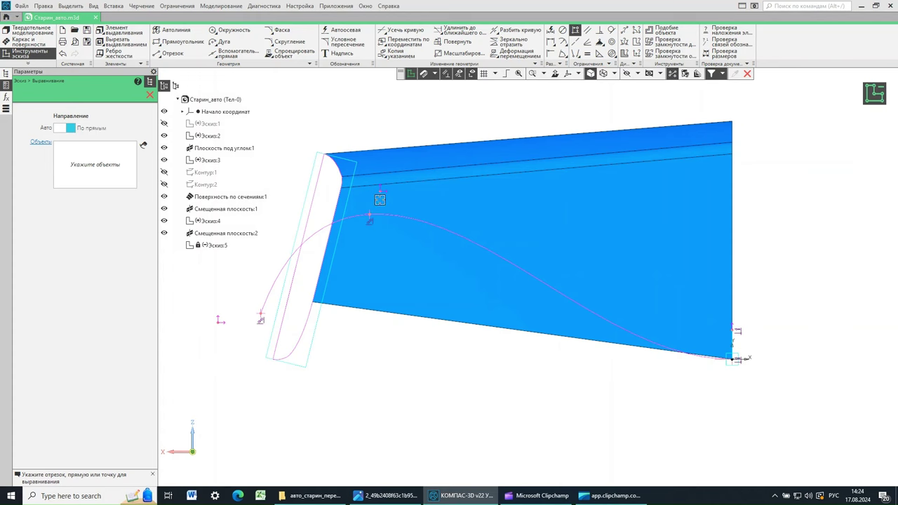
click(380, 191)
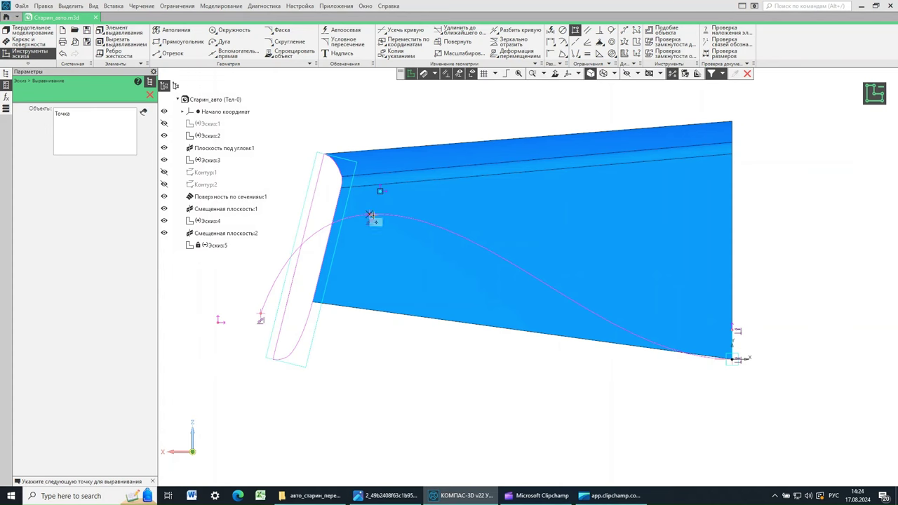
click(370, 214)
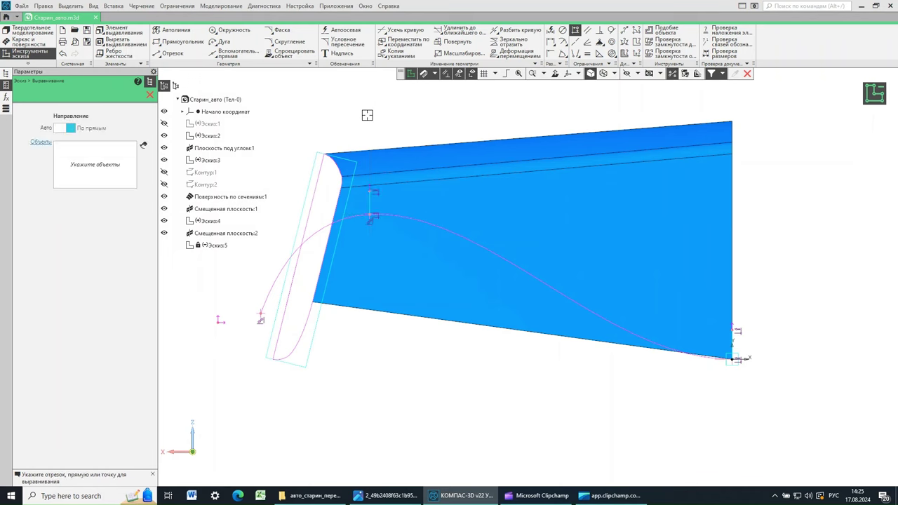
Step: Align the outermost auxiliary point horizontally with the projected outer vertex of the fender spline
click(220, 322)
click(260, 315)
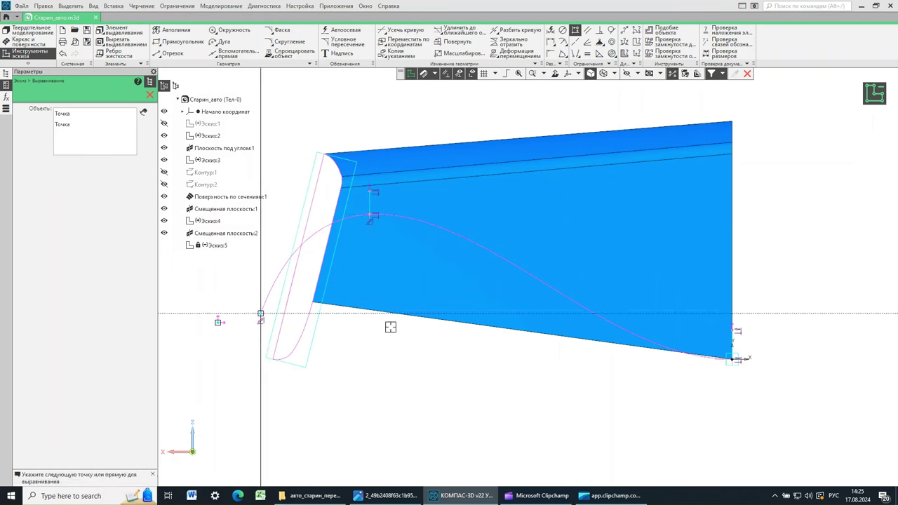
click(193, 314)
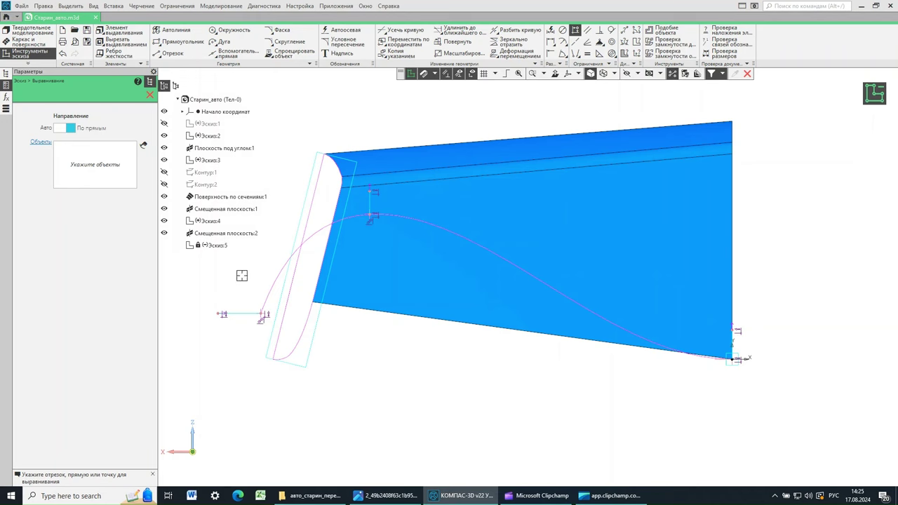
click(151, 95)
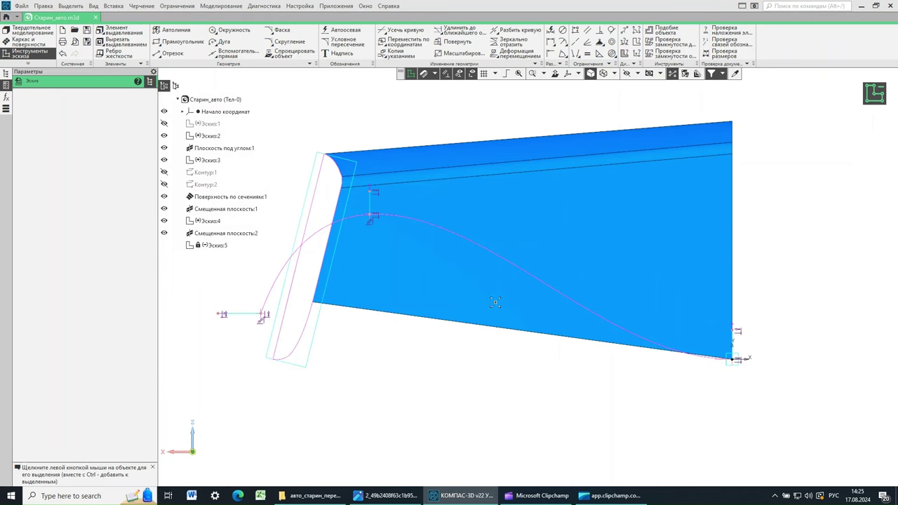
Step: Draw a spline through the three auxiliary points, from the one above the origin over the upper point to the outermost one
click(730, 362)
click(311, 67)
click(174, 77)
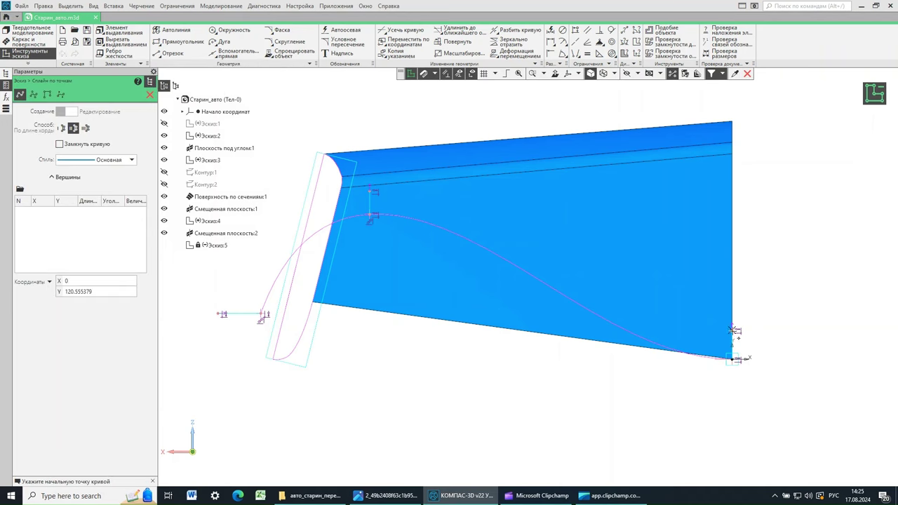
click(732, 330)
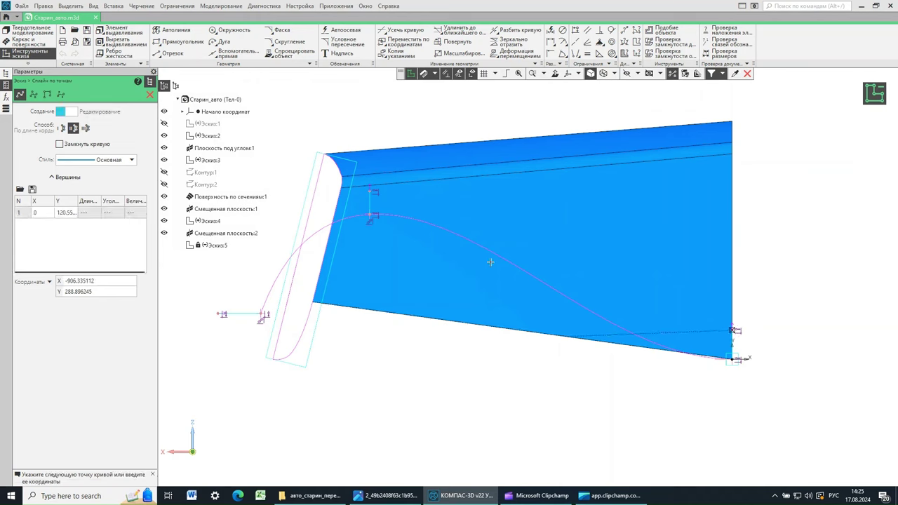
click(370, 191)
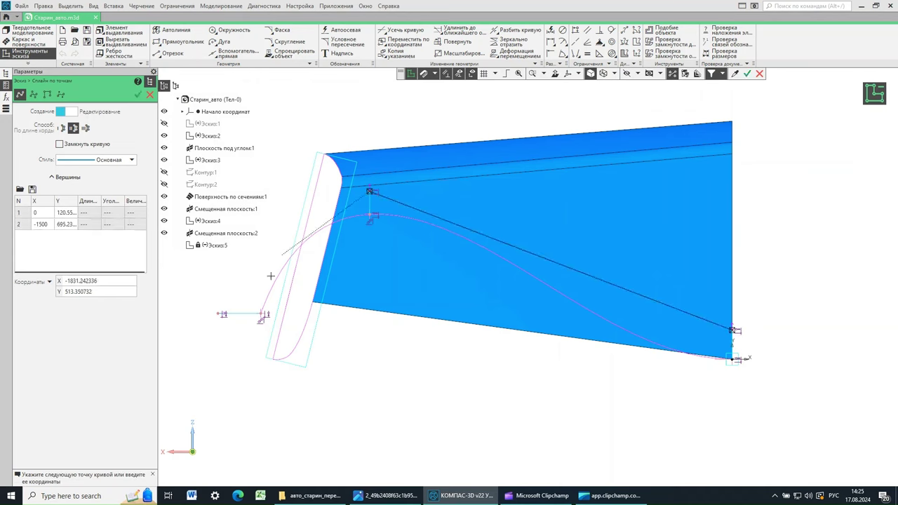
click(278, 332)
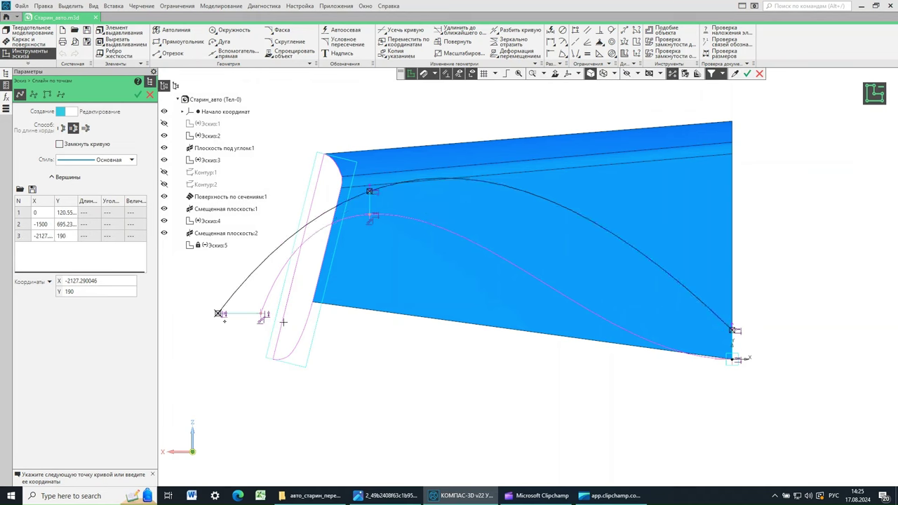
click(142, 96)
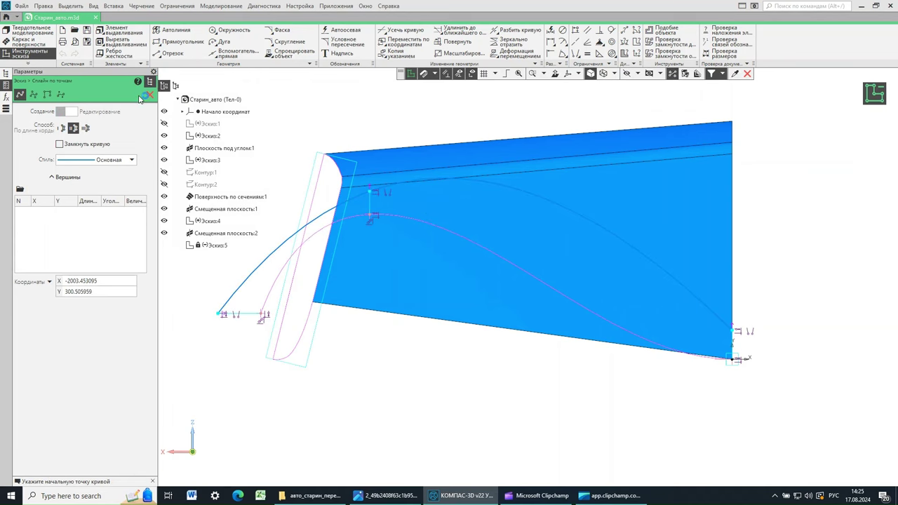
click(150, 96)
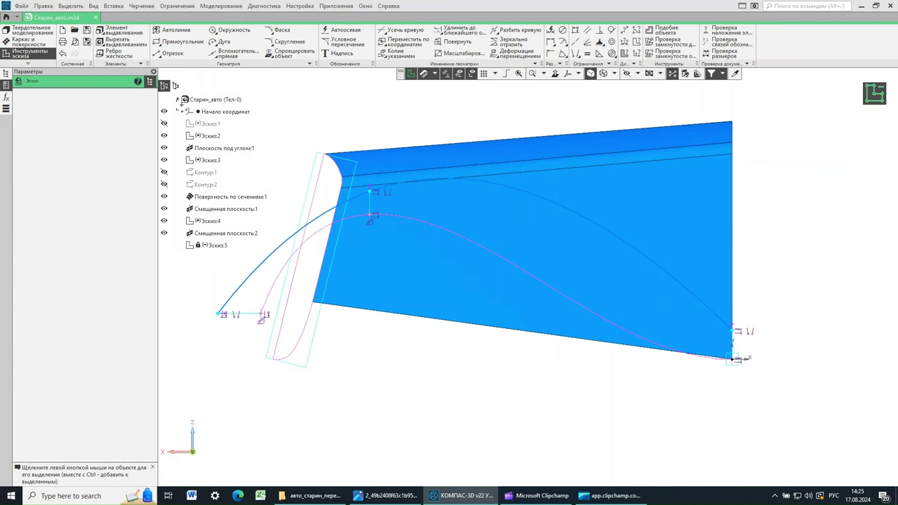
Step: Dimension the distance between the new spline's start point and the sketch origin and set it to 40
click(739, 360)
click(374, 195)
click(218, 317)
click(366, 194)
key(ctrl+d)
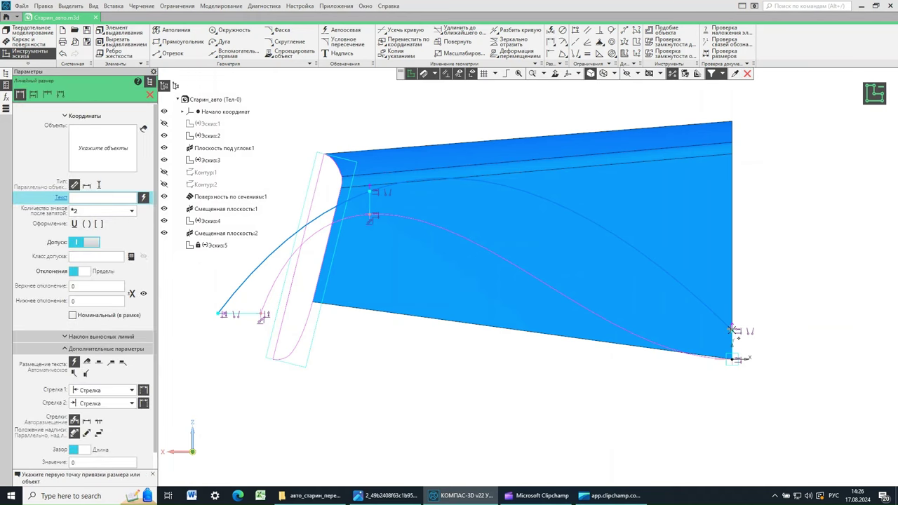
click(734, 330)
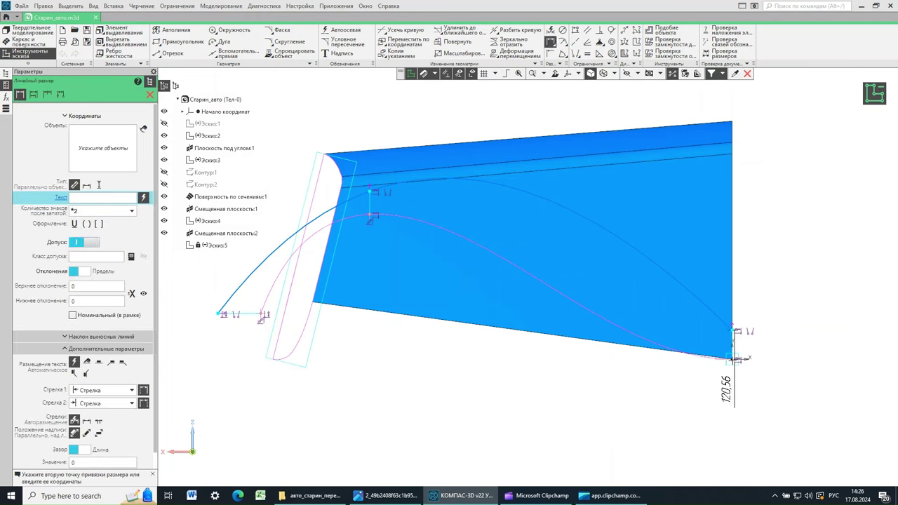
click(732, 359)
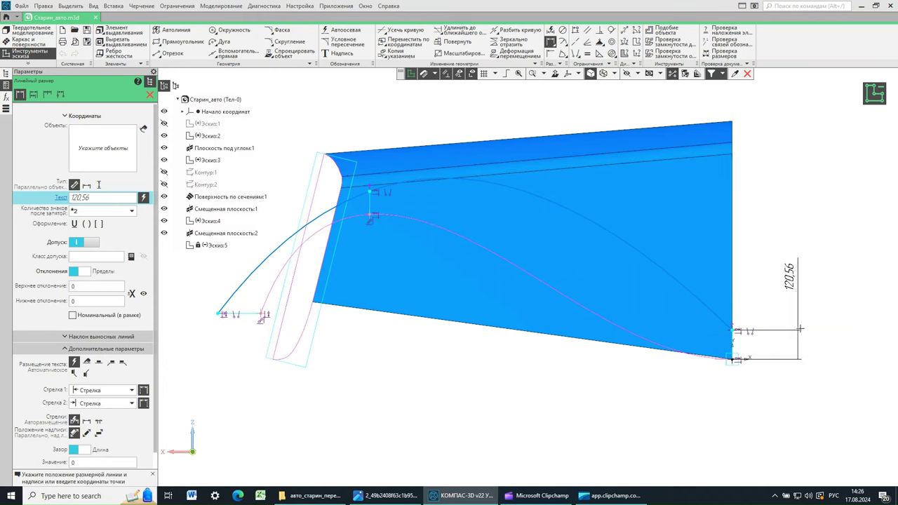
click(801, 310)
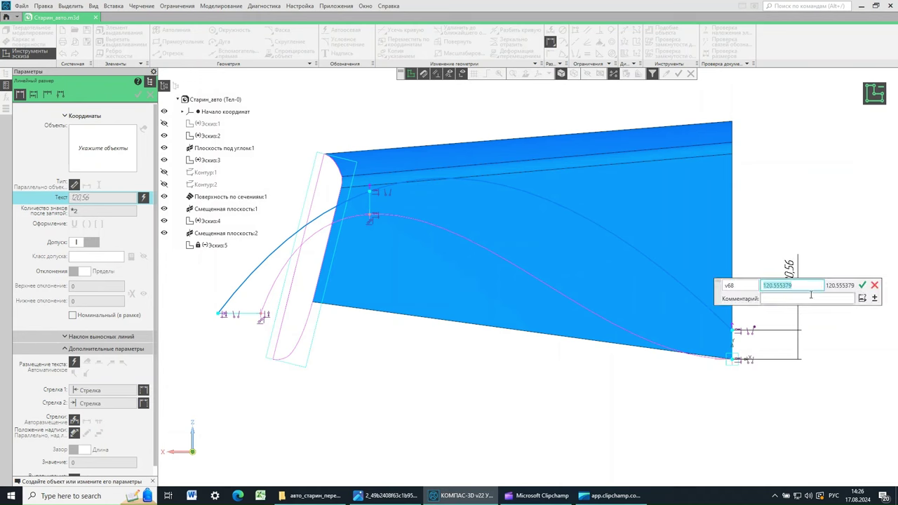
text(40)
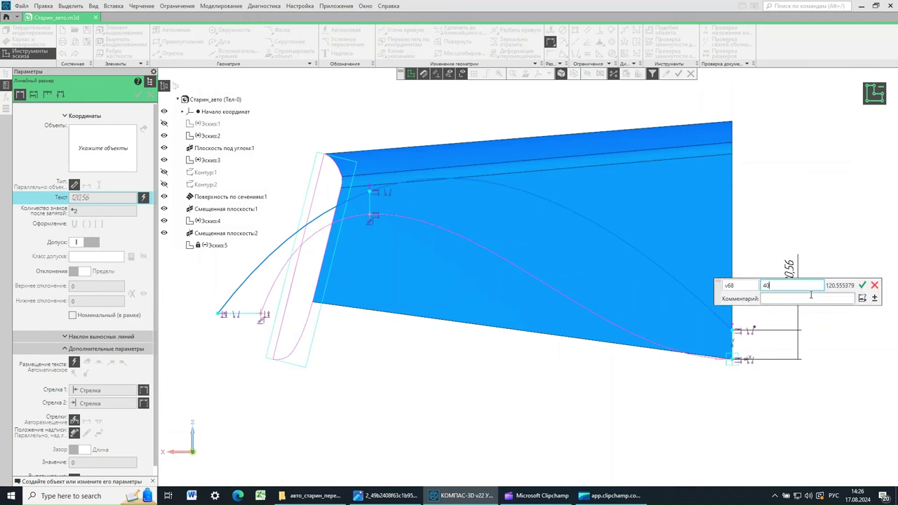
click(862, 286)
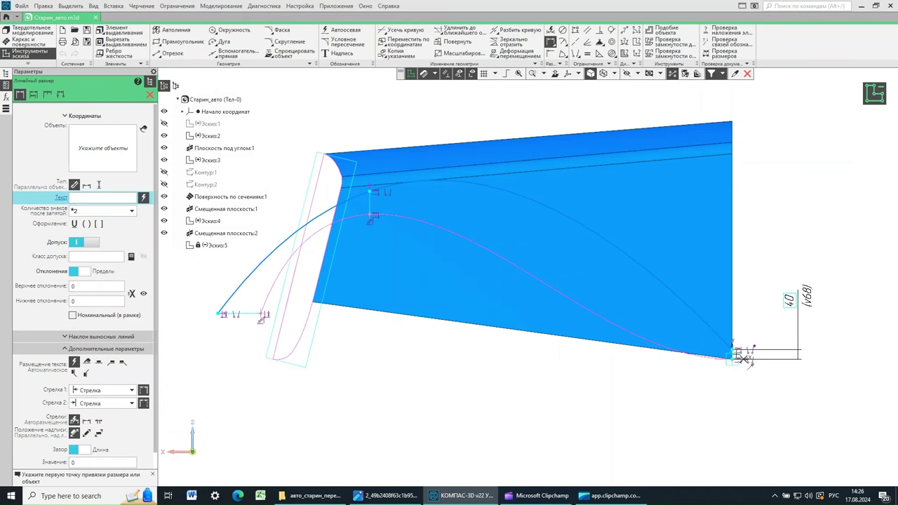
Step: Switch to the blueprint image to check the front fender's shape in the top and side views, and return to the sketch
key(alt+Tab)
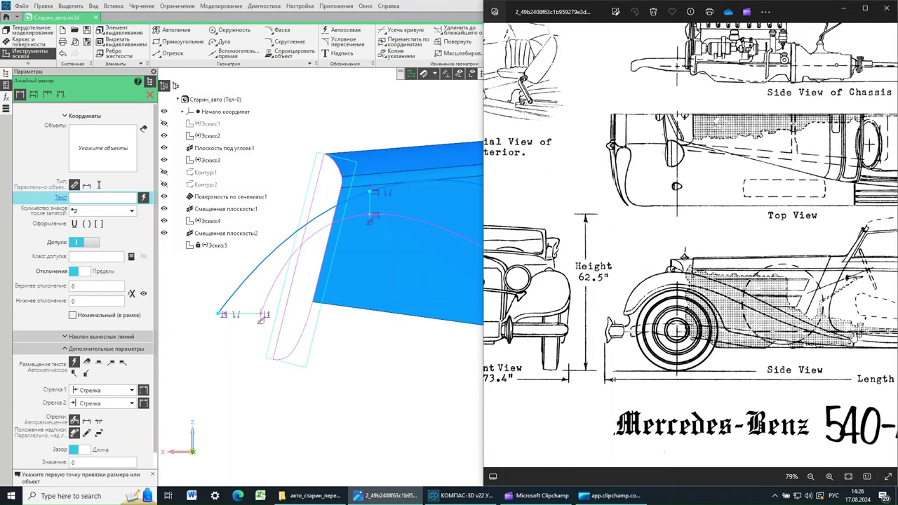
click(428, 7)
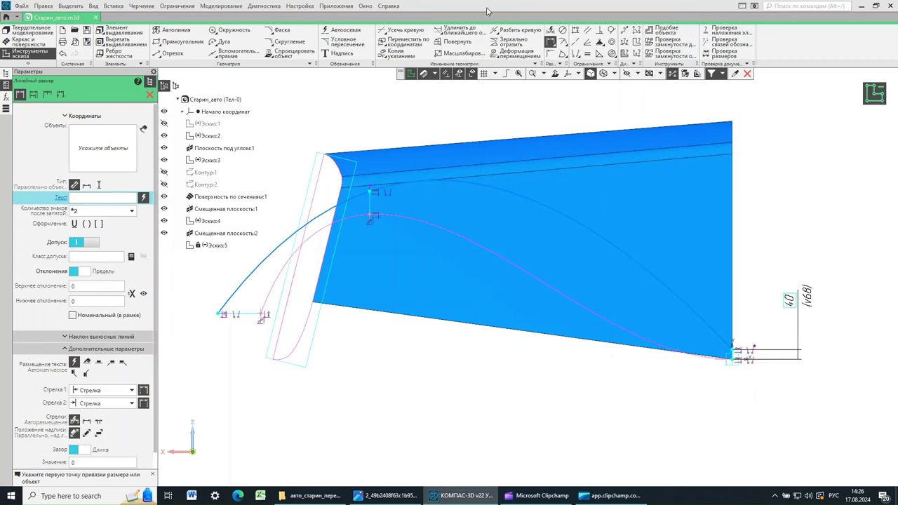
Step: Dimension the vertical distance between the spline's upper point and the projected upper vertex of the first fender spline and set it to 110
click(370, 191)
click(371, 215)
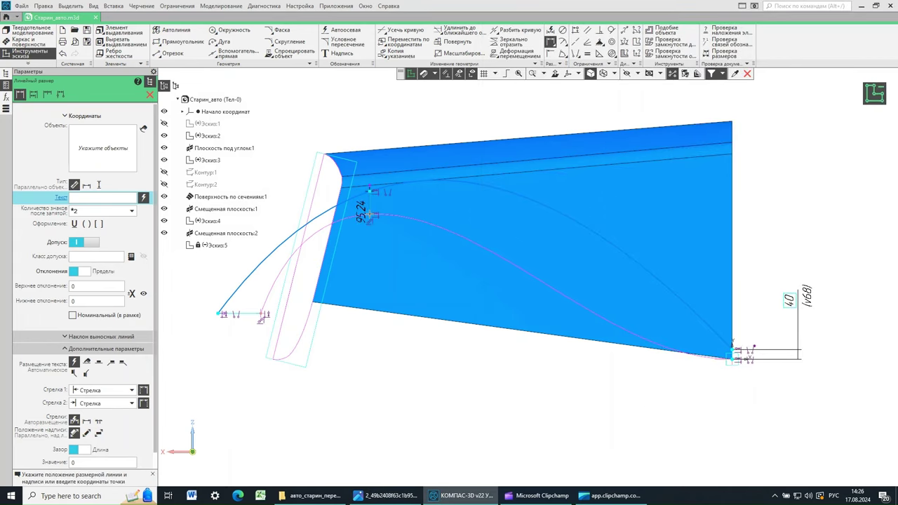
click(286, 159)
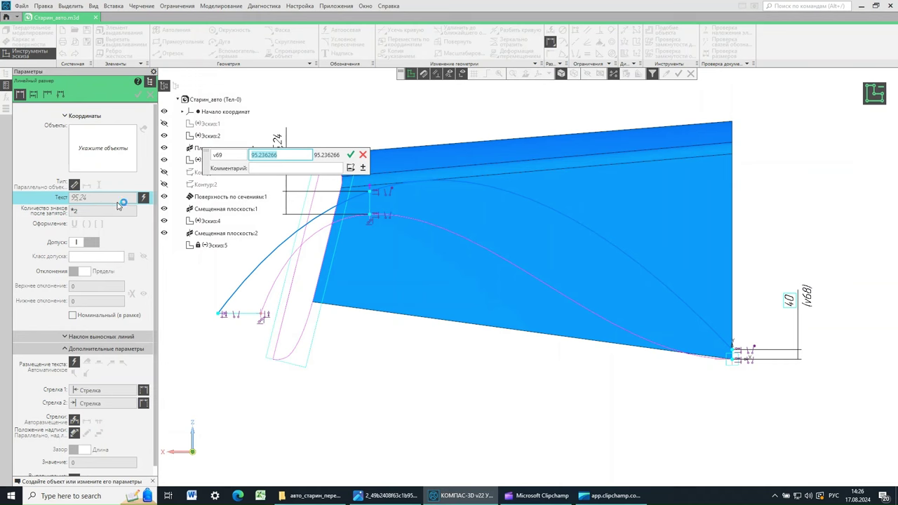
text(11)
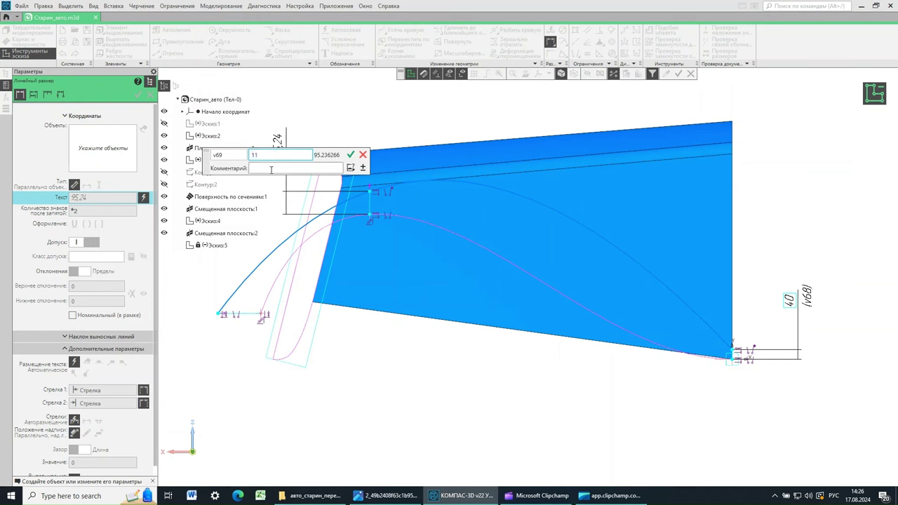
text(0)
click(351, 154)
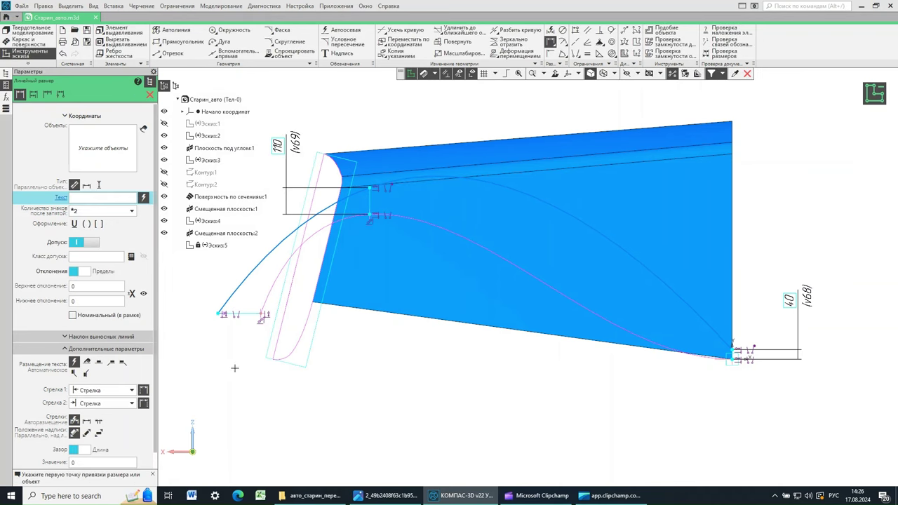
Step: Dimension the horizontal distance between the spline's outermost point and the projected outer vertex and set it to 140
click(218, 313)
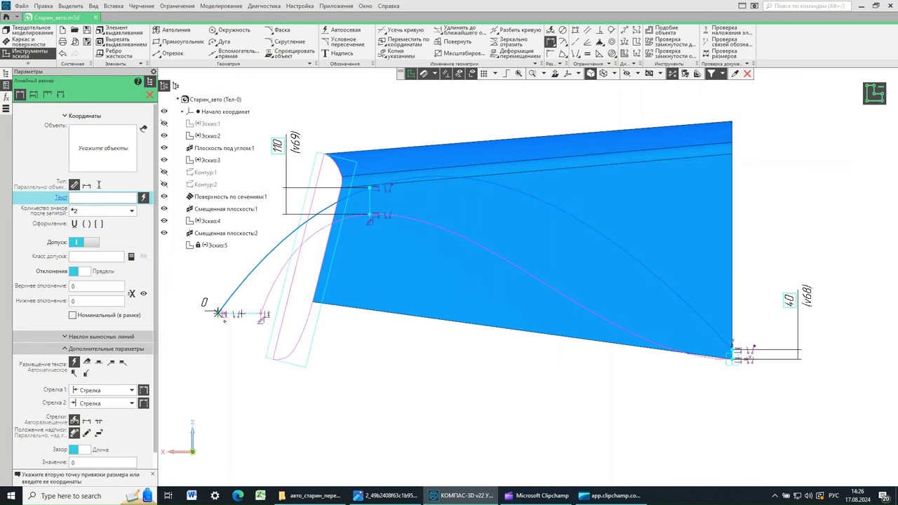
click(261, 314)
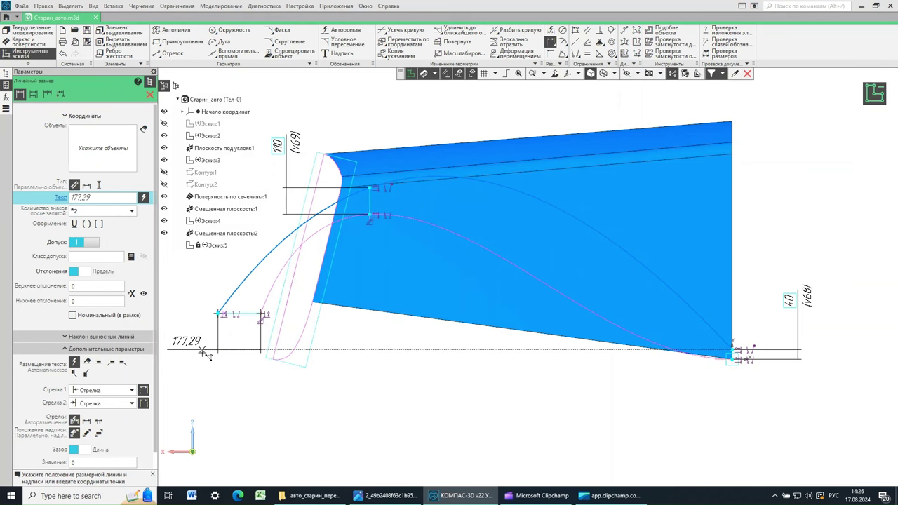
click(203, 351)
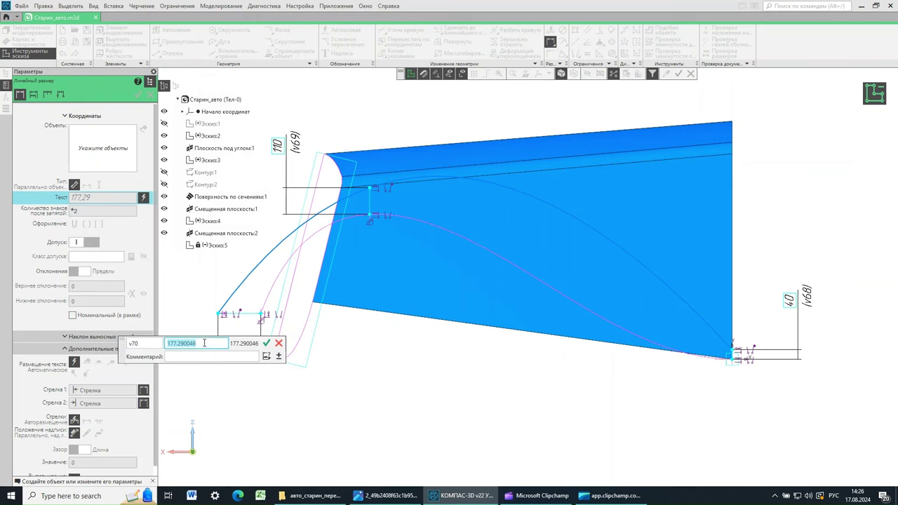
text(140)
click(267, 343)
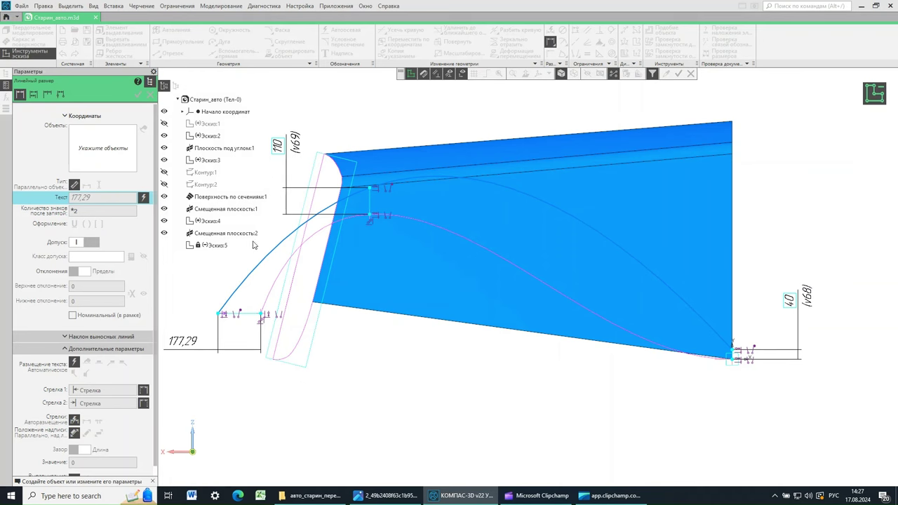
click(279, 377)
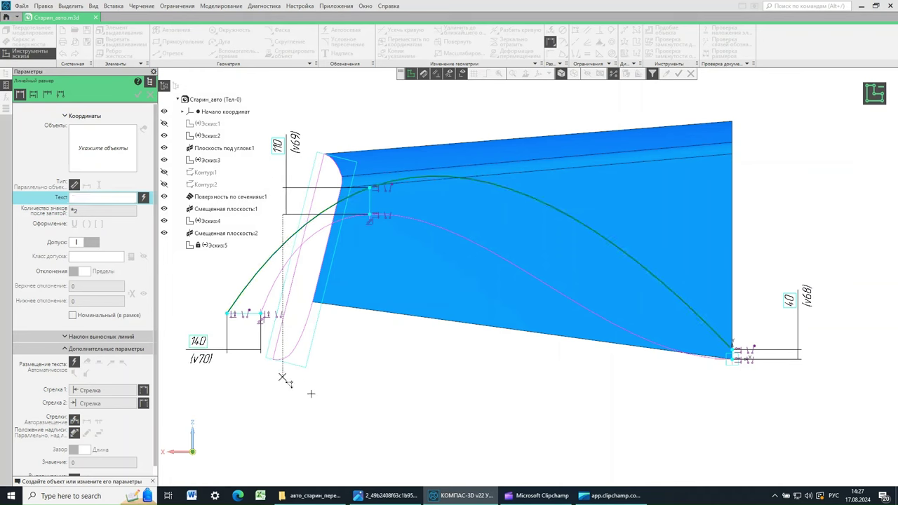
middle_drag(341, 381, 416, 363)
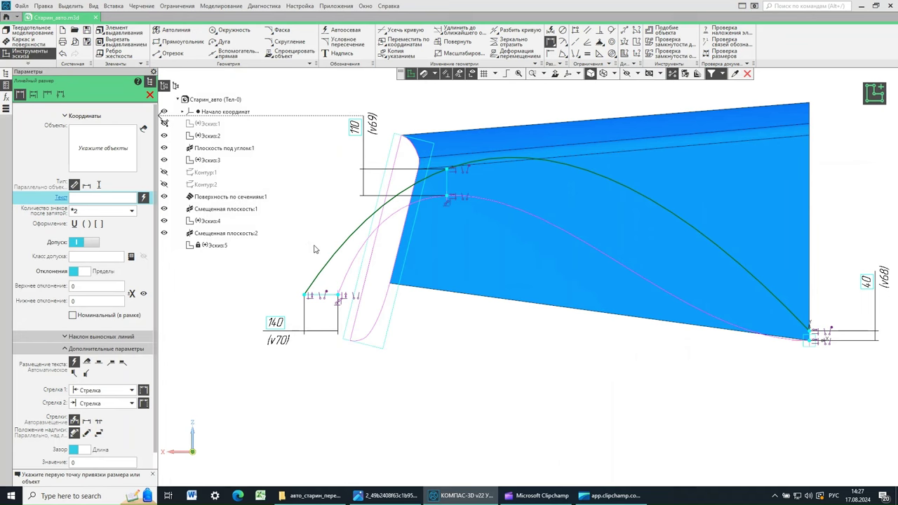
key(Escape)
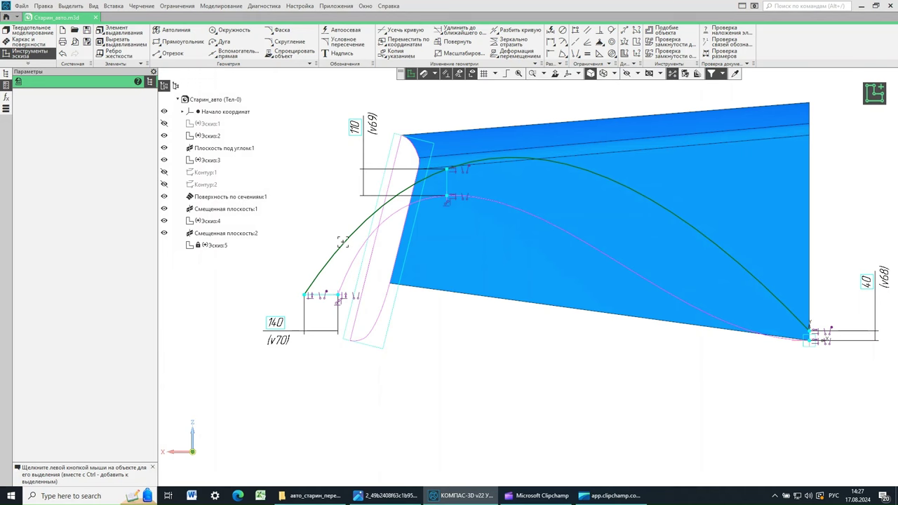
Step: Edit the new spline and give its start vertex above the origin a tangent vector with length 1130 and angle 180
click(343, 242)
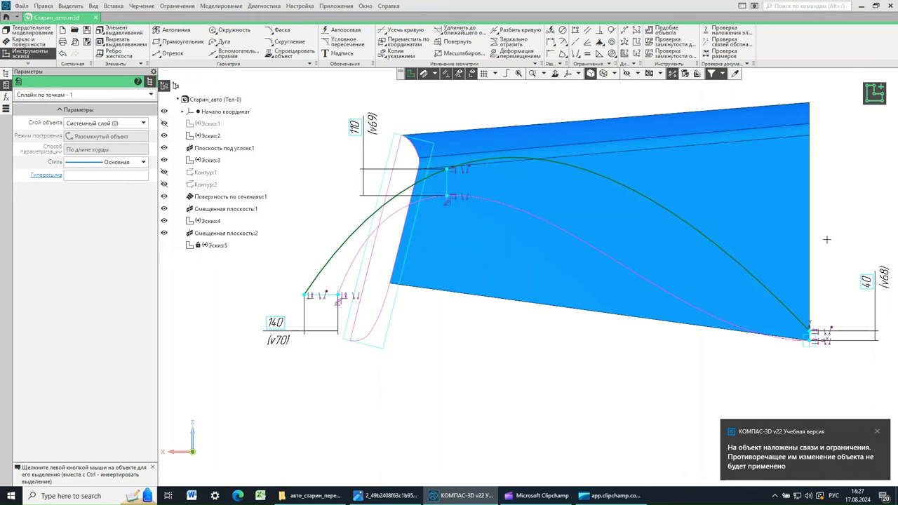
double_click(730, 249)
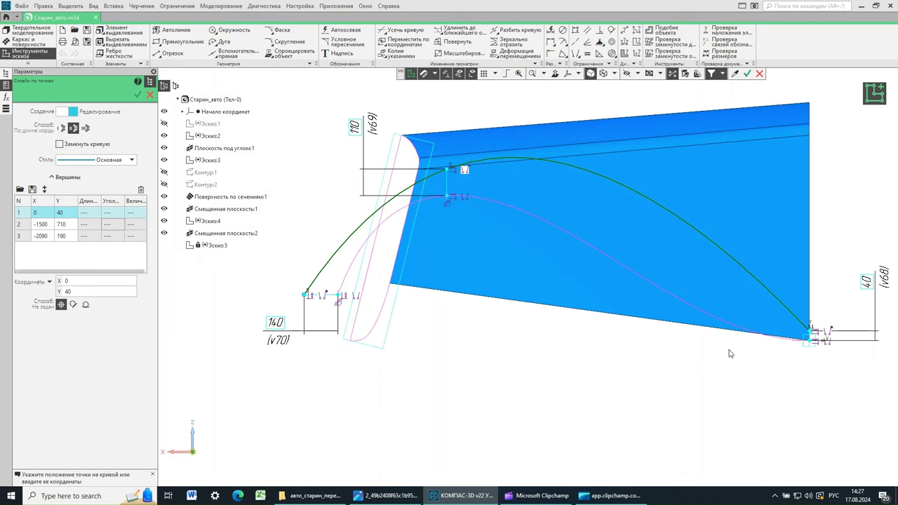
click(73, 305)
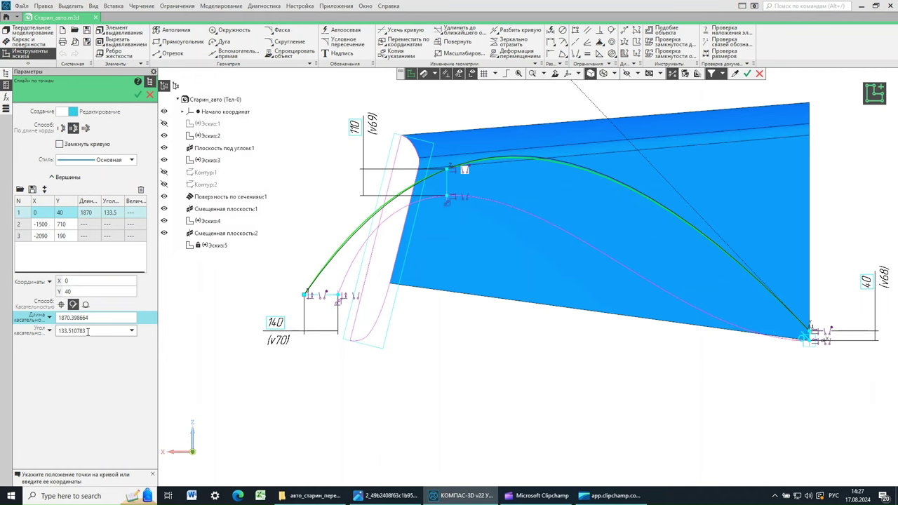
scroll(411, 329, down, 2)
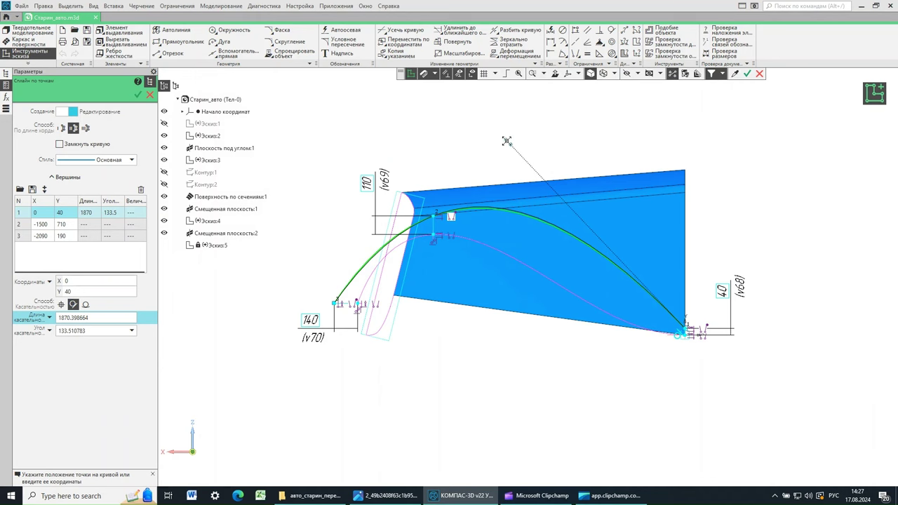
drag(507, 141, 440, 322)
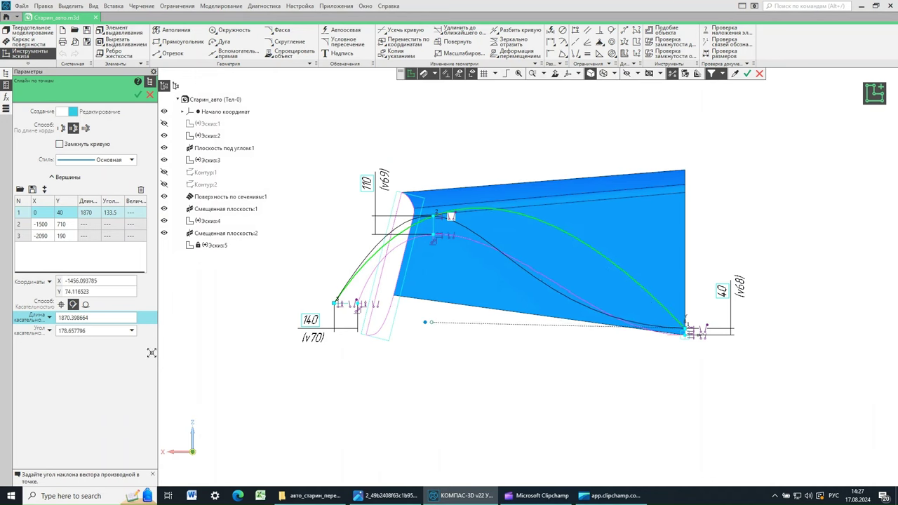
click(88, 331)
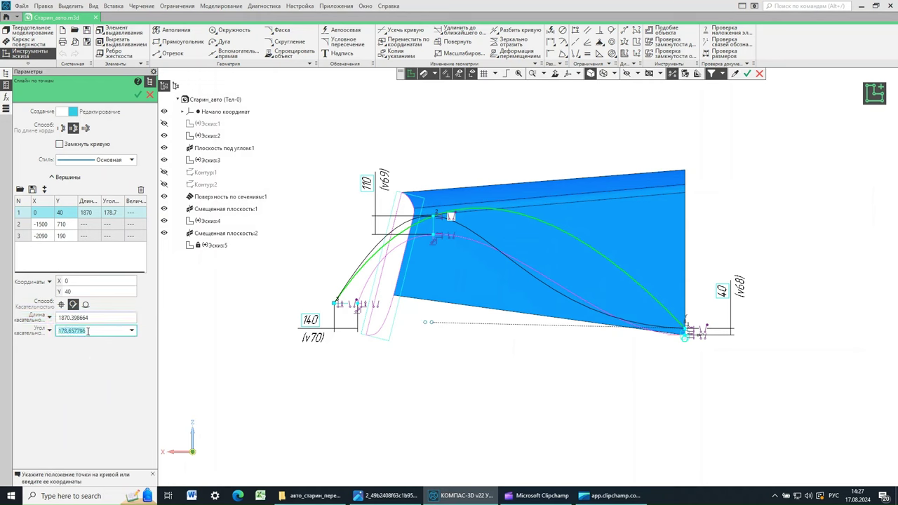
text(180)
click(103, 319)
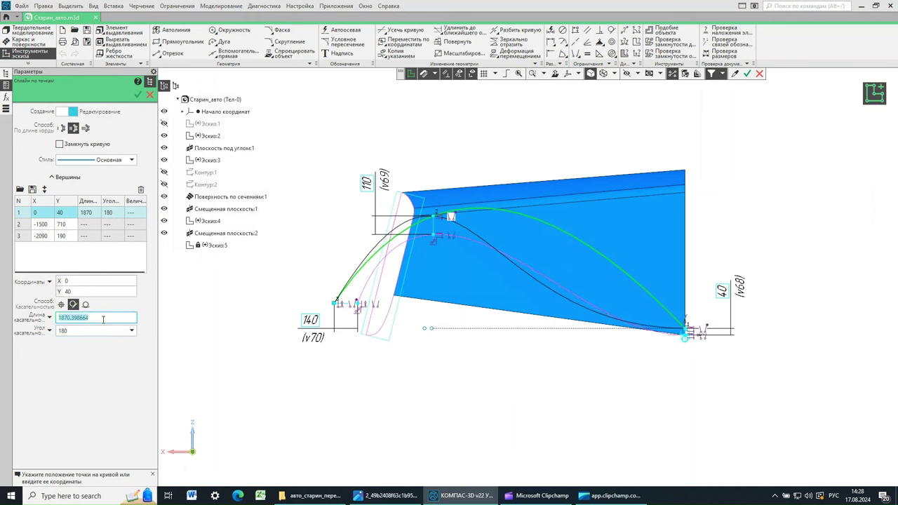
text(1130)
click(73, 332)
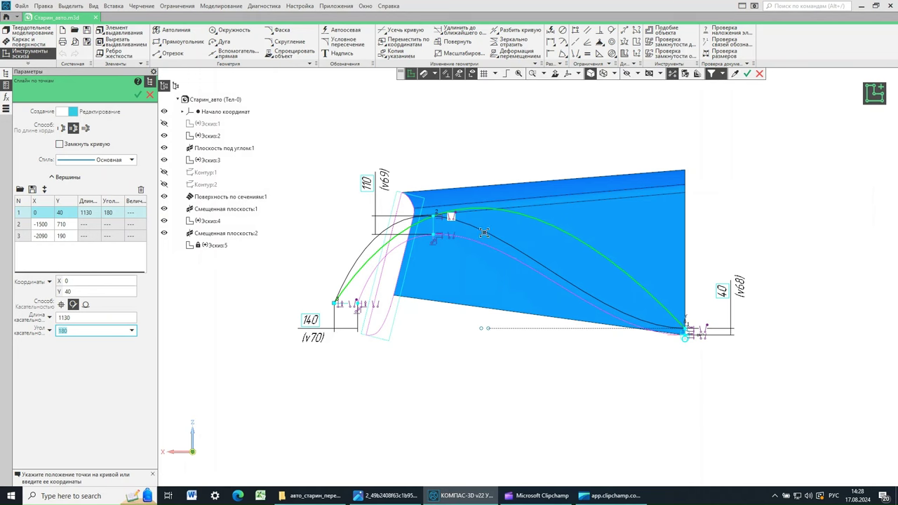
Step: Give the spline's outermost vertex a tangent vector with length 1750 and angle 260, and apply the spline edit
click(417, 218)
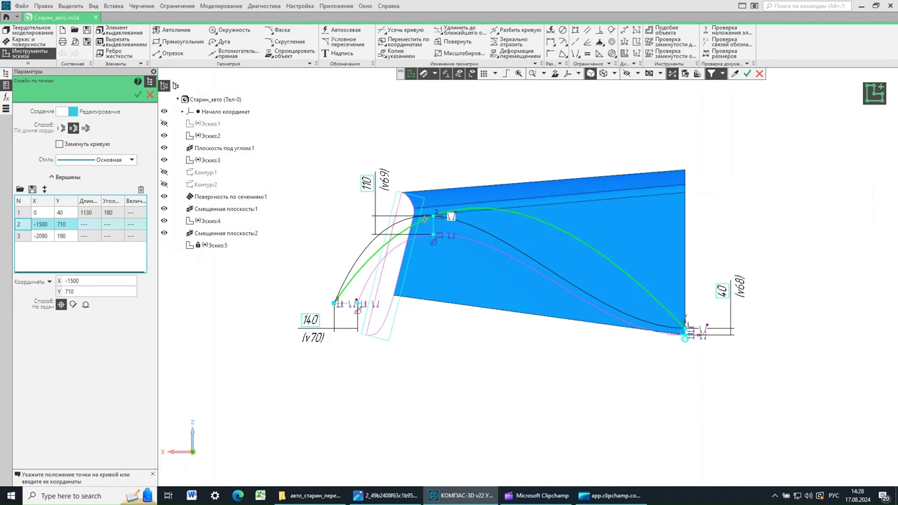
click(62, 306)
click(17, 237)
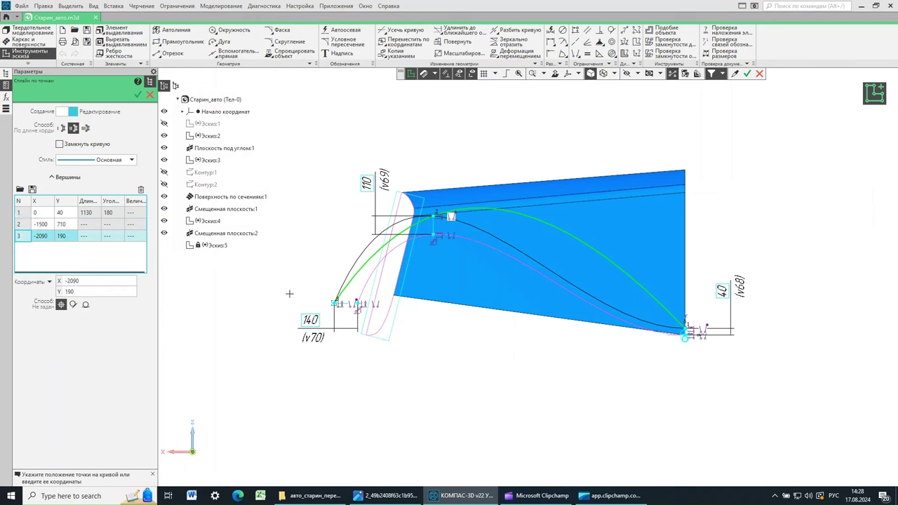
click(74, 305)
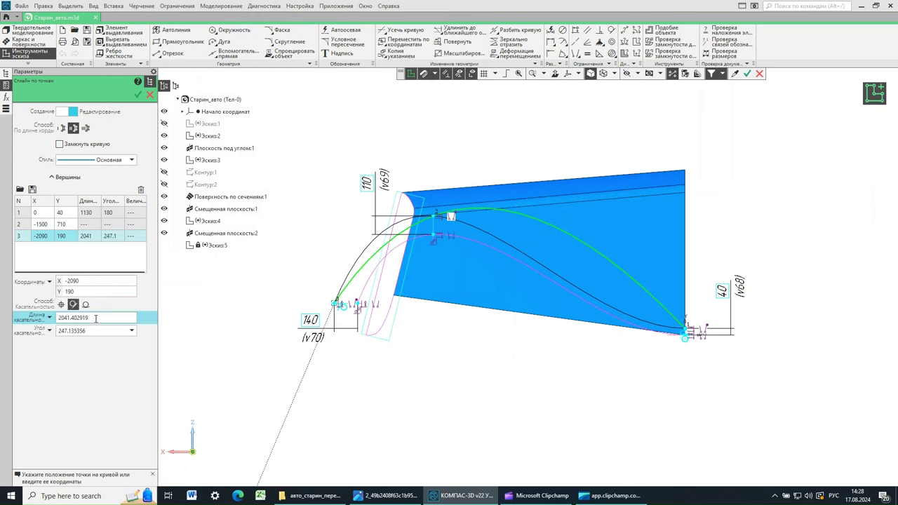
click(97, 318)
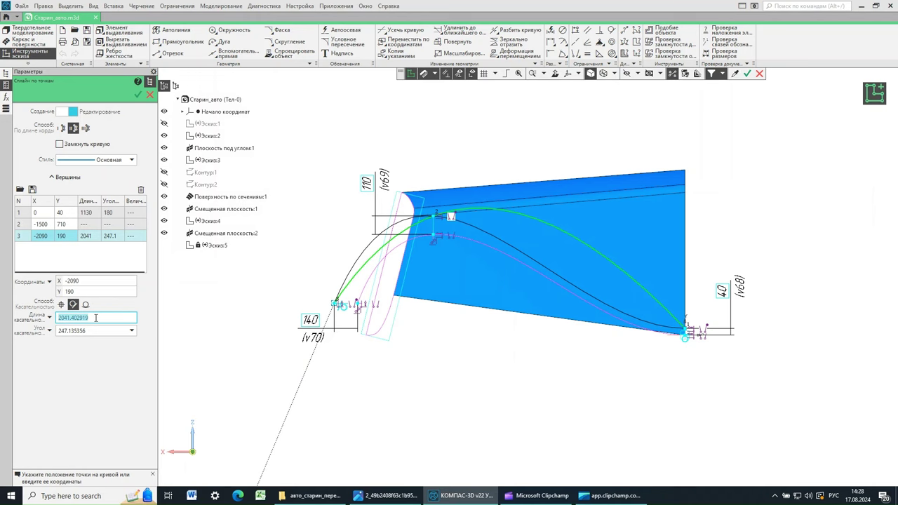
text(1750)
click(89, 330)
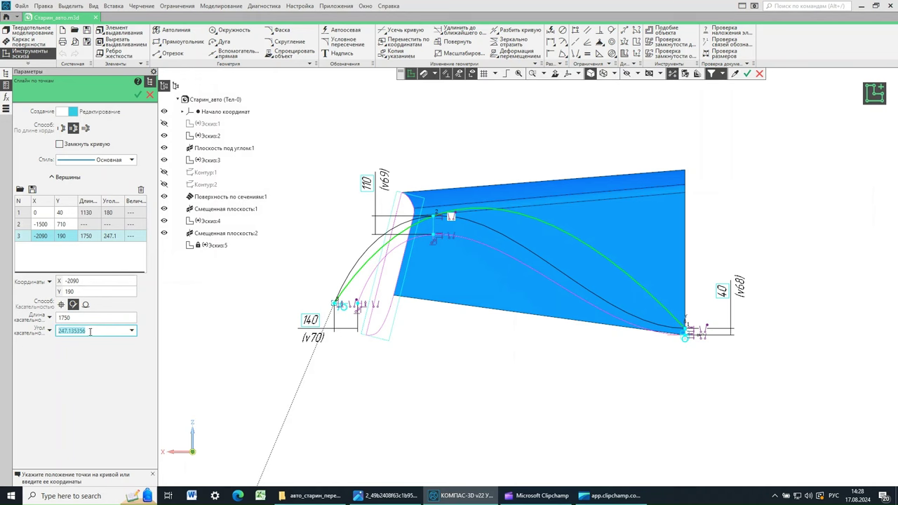
text(260)
click(78, 319)
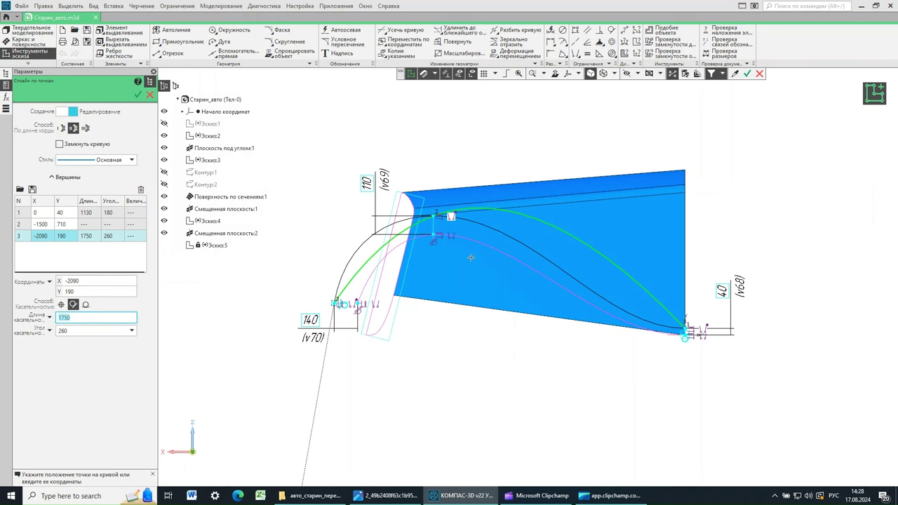
click(138, 95)
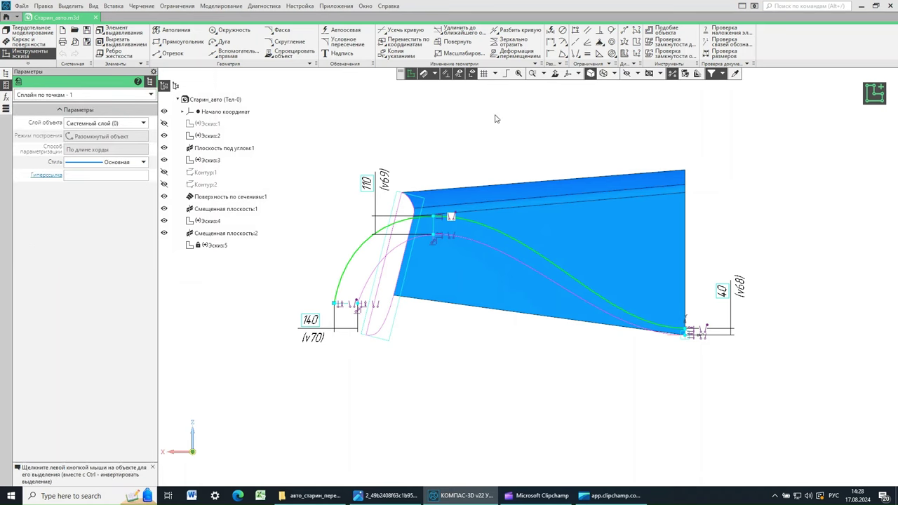
Step: Finish the second fender spline sketch and save the model
click(874, 92)
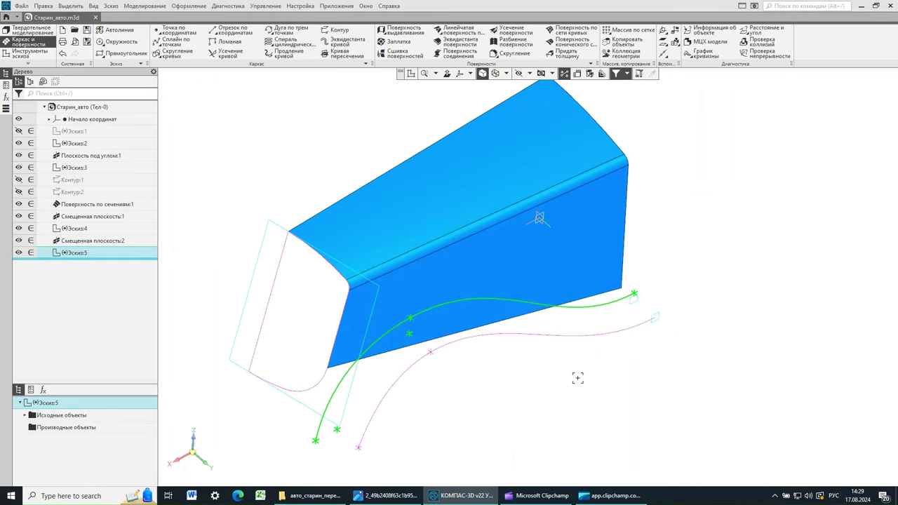
middle_drag(484, 391, 512, 375)
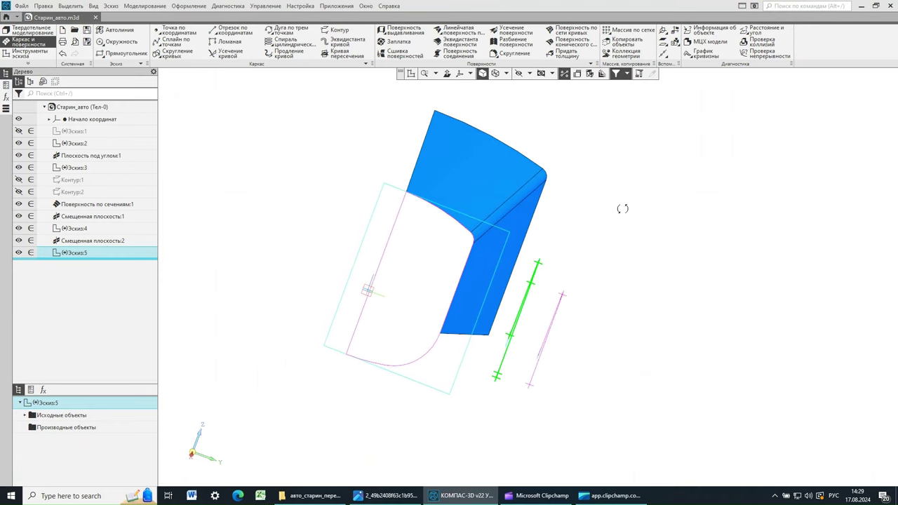
middle_drag(624, 208, 589, 213)
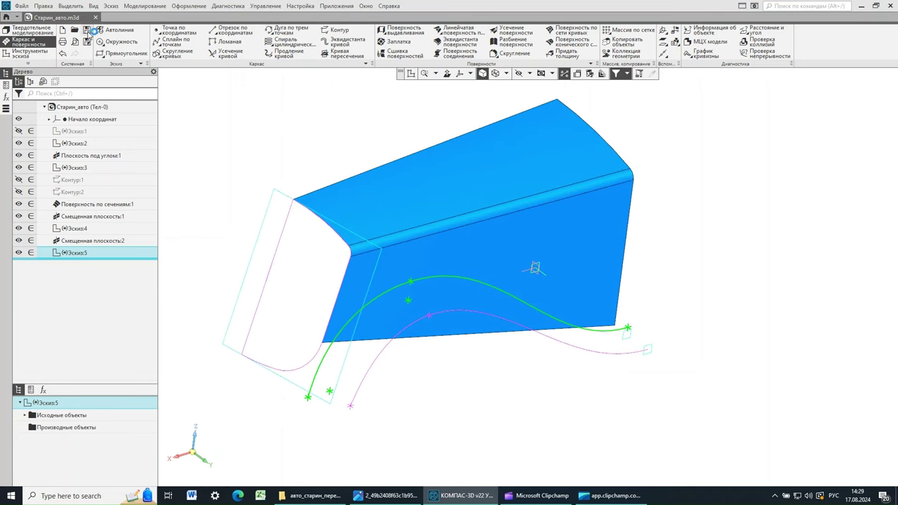
click(87, 31)
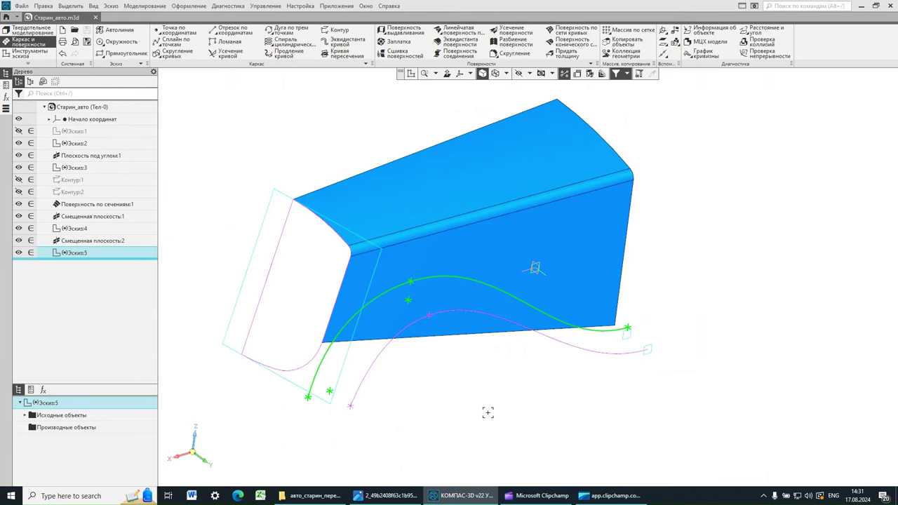
Step: Switch to the image viewer and examine the front fender's shape in the blueprint views and the reference photo of the car
mouse_move(488, 412)
middle_down()
mouse_move(512, 421)
mouse_move(494, 417)
middle_up()
middle_drag(485, 417, 491, 415)
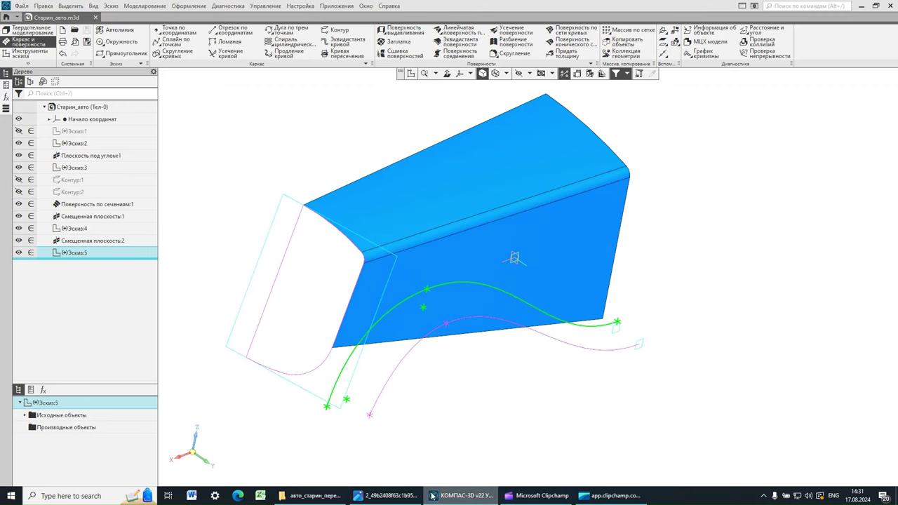
click(390, 496)
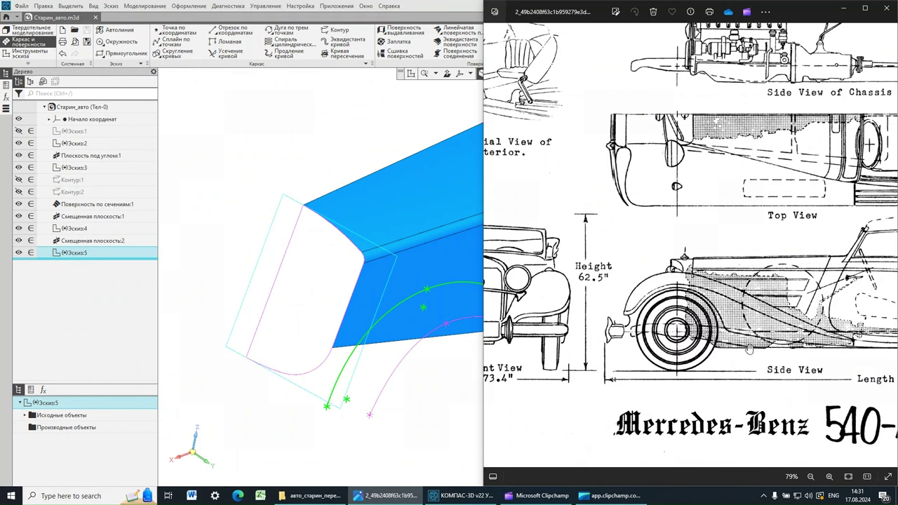
scroll(594, 258, down, 2)
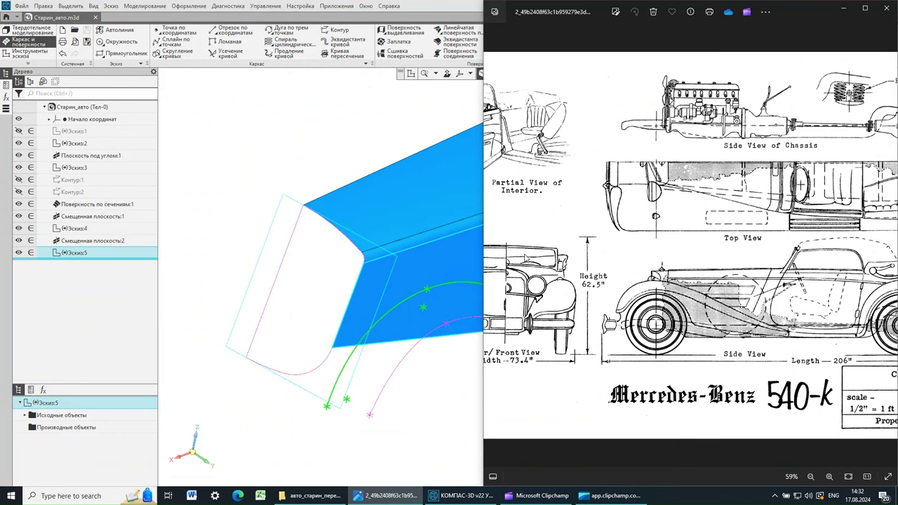
click(492, 246)
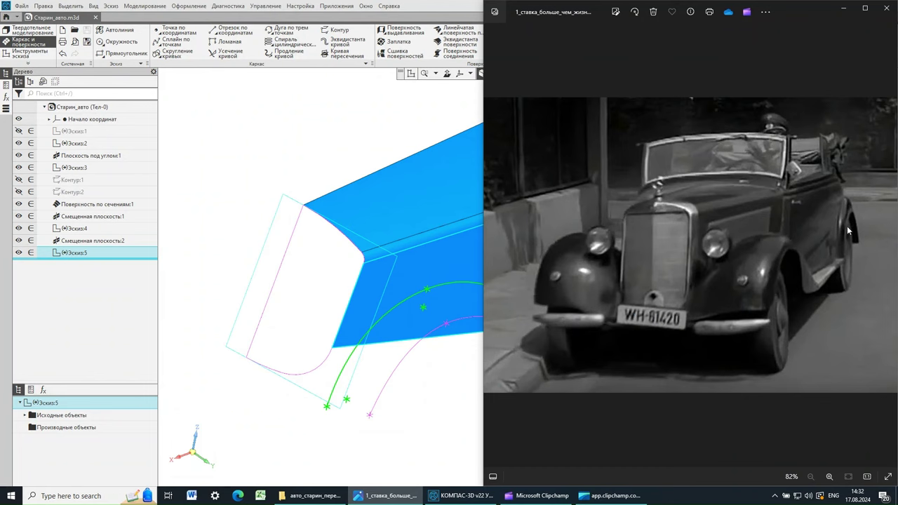
click(889, 247)
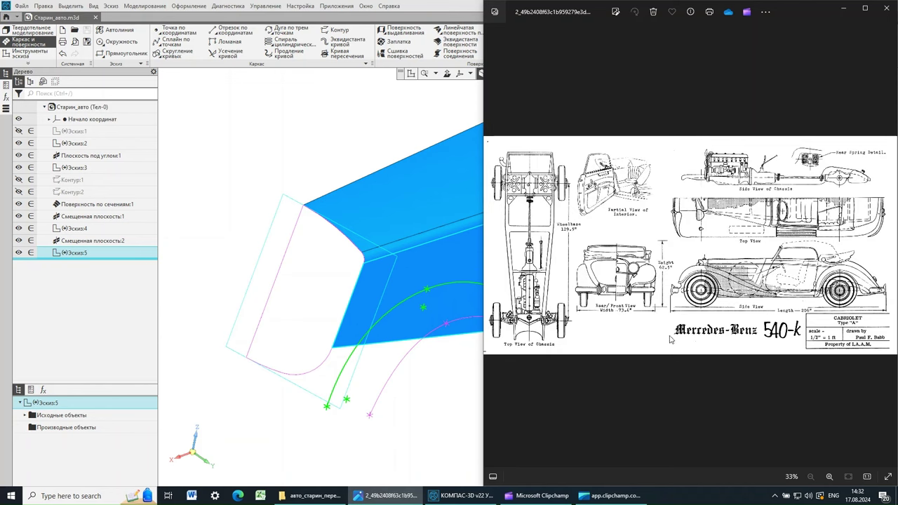
Step: Examine the blueprint's front and side views more closely and switch back to the car model in KOMPAS-3D
scroll(730, 289, up, 2)
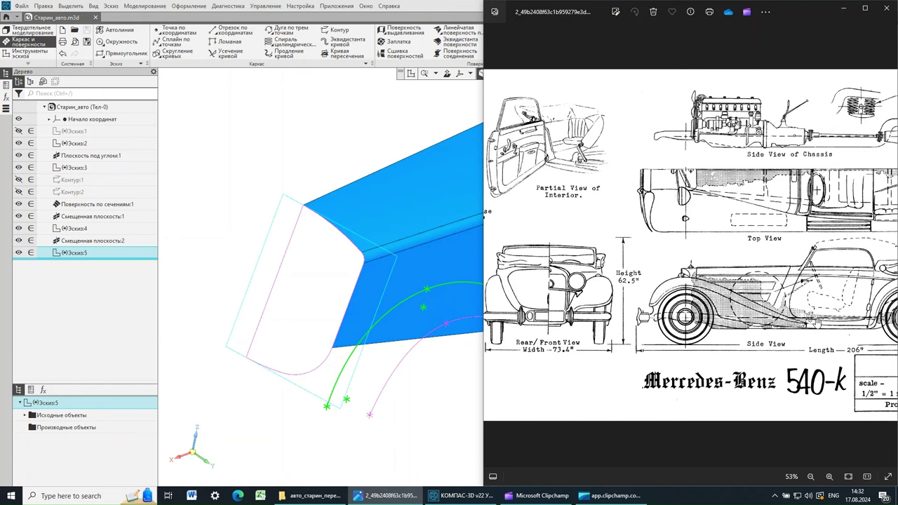
click(426, 6)
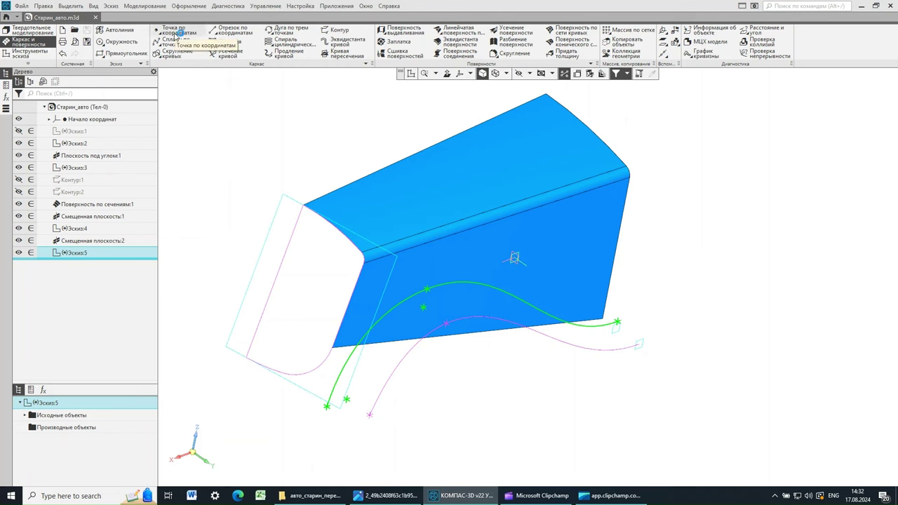
click(184, 28)
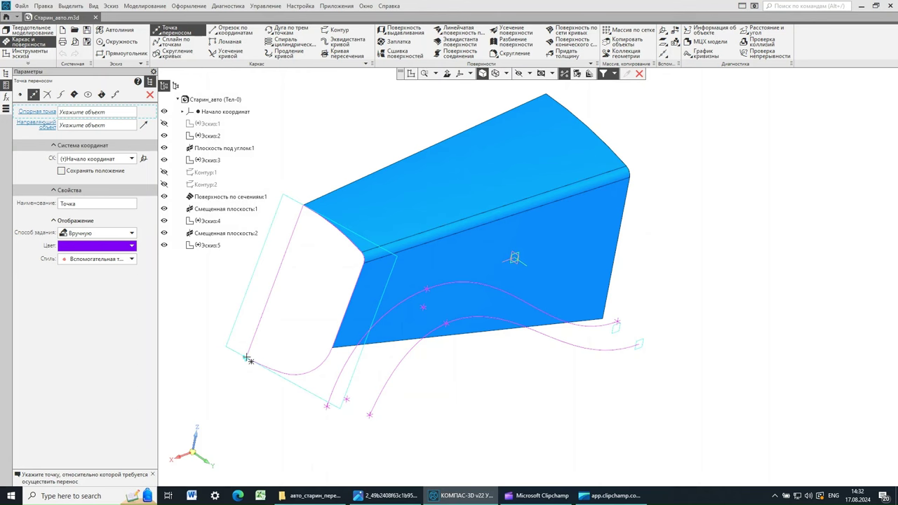
click(247, 358)
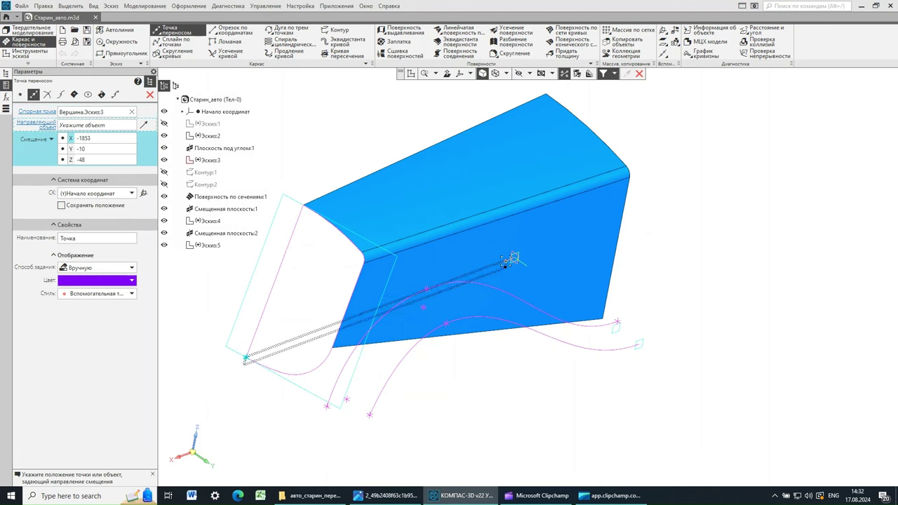
click(505, 261)
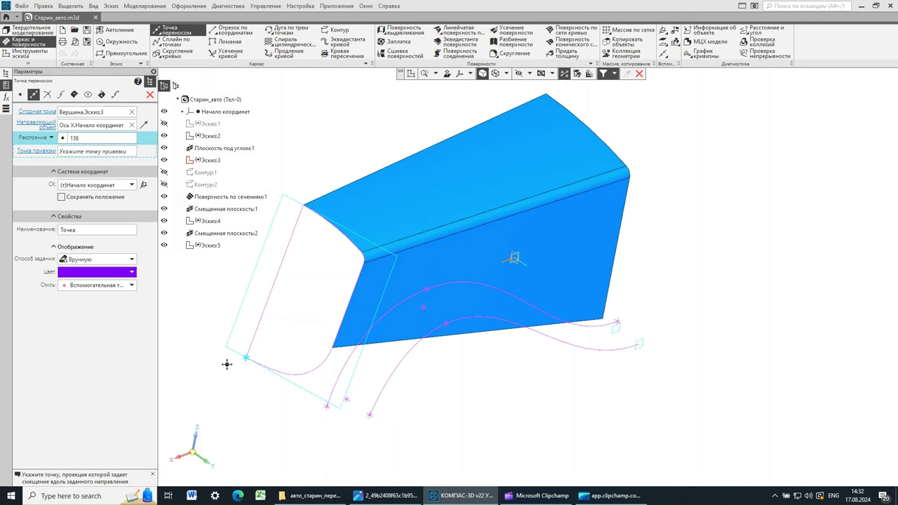
click(82, 139)
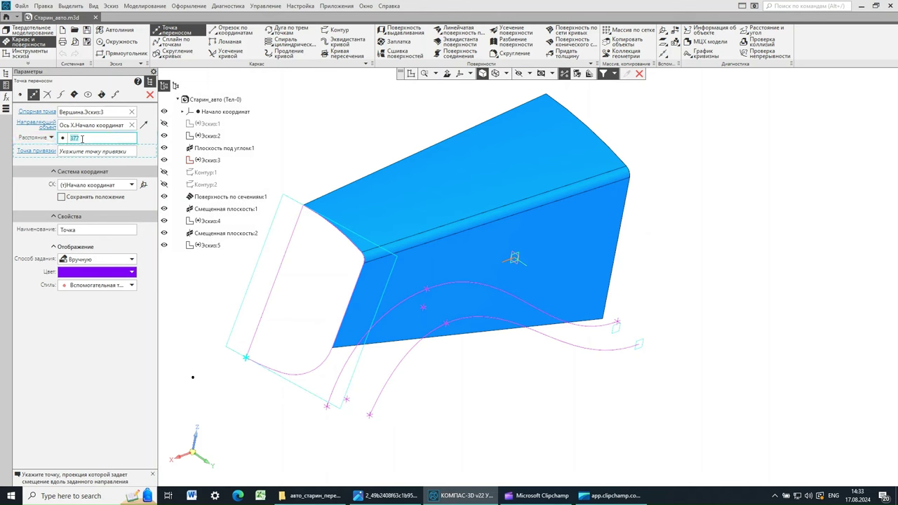
text(90)
key(BackSpace)
key(BackSpace)
text(486)
key(Return)
text(347)
click(200, 373)
key(Escape)
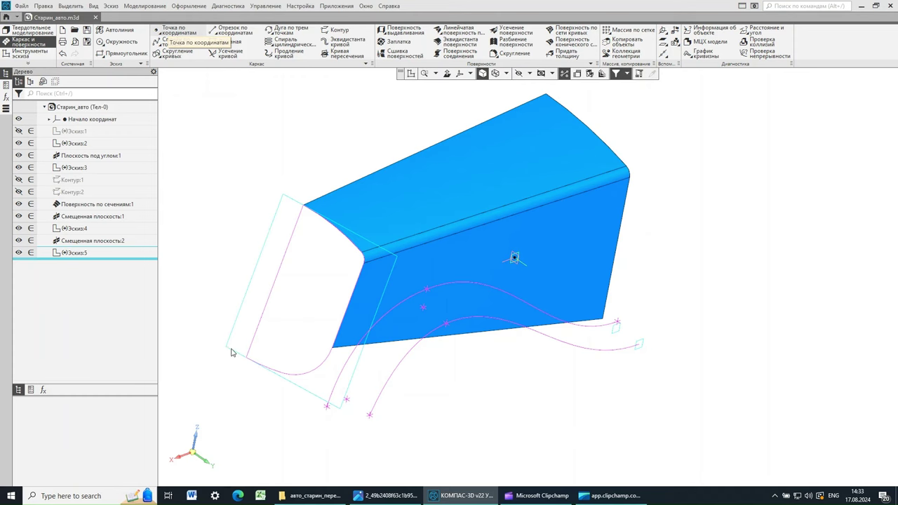
Step: Create a point offset 90 mm along the origin's X axis from the lower straight-edge vertex of the front section sketch
click(34, 95)
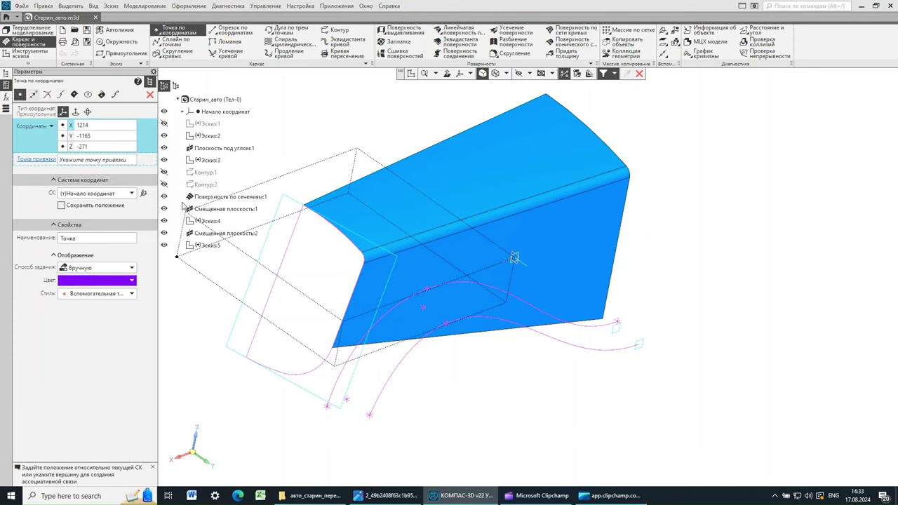
click(246, 358)
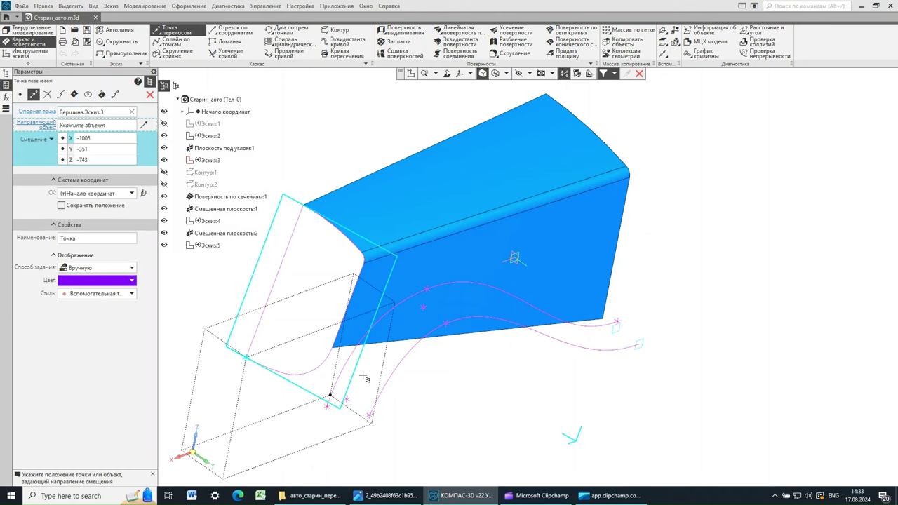
click(208, 370)
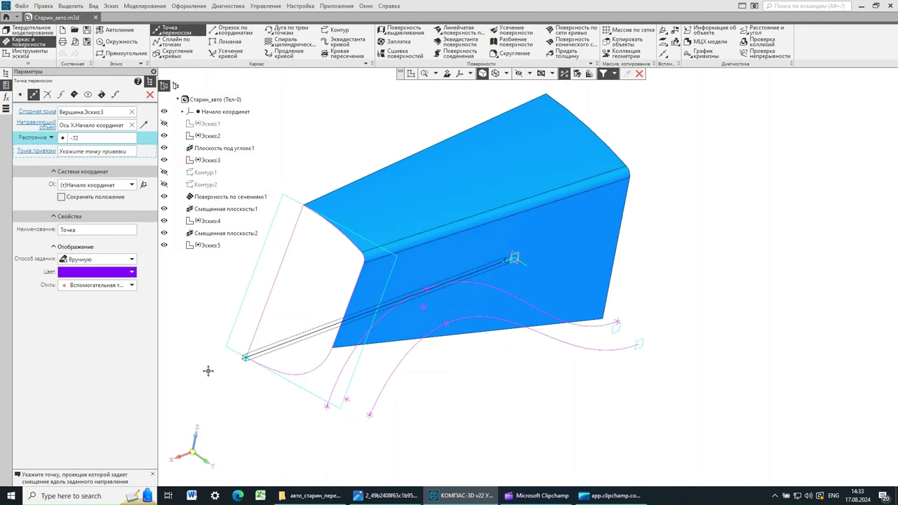
click(398, 389)
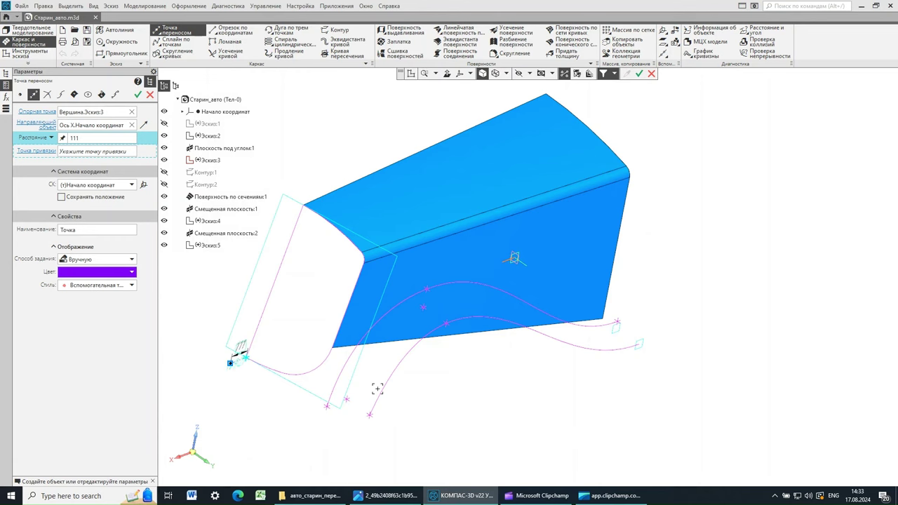
click(87, 136)
text(90)
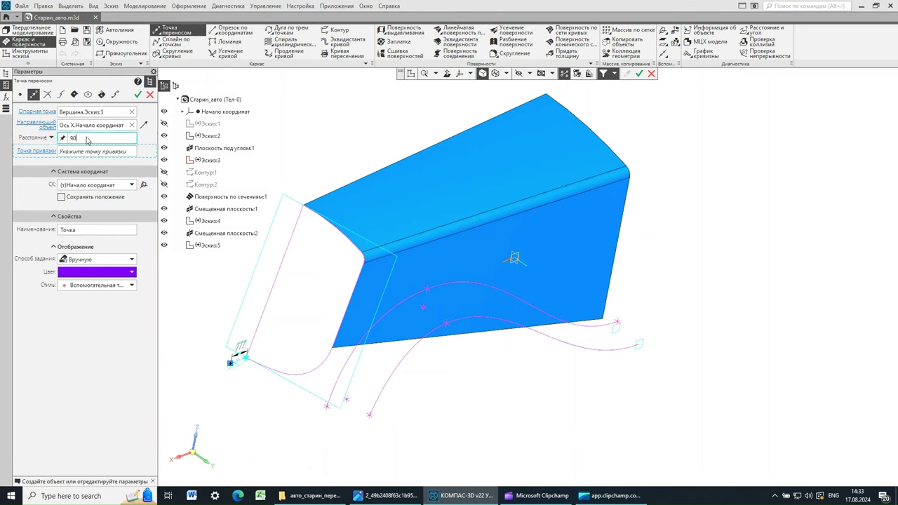
click(136, 95)
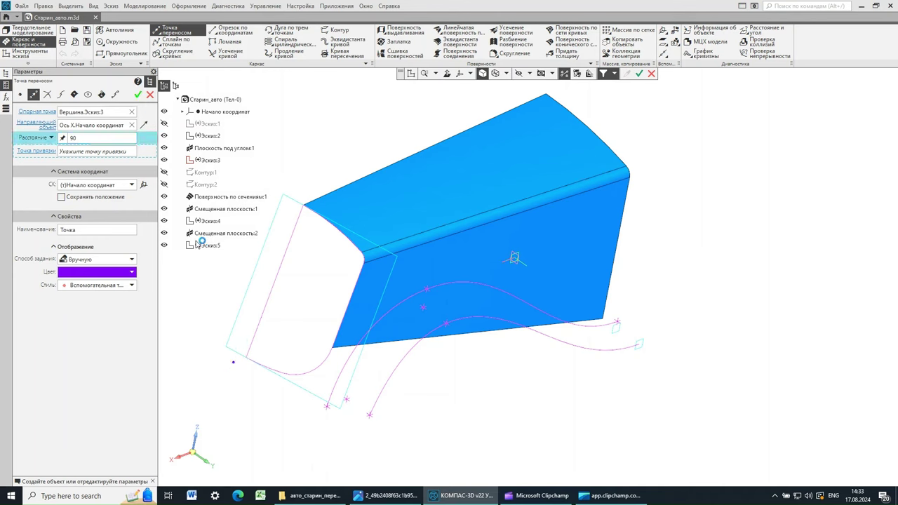
click(149, 96)
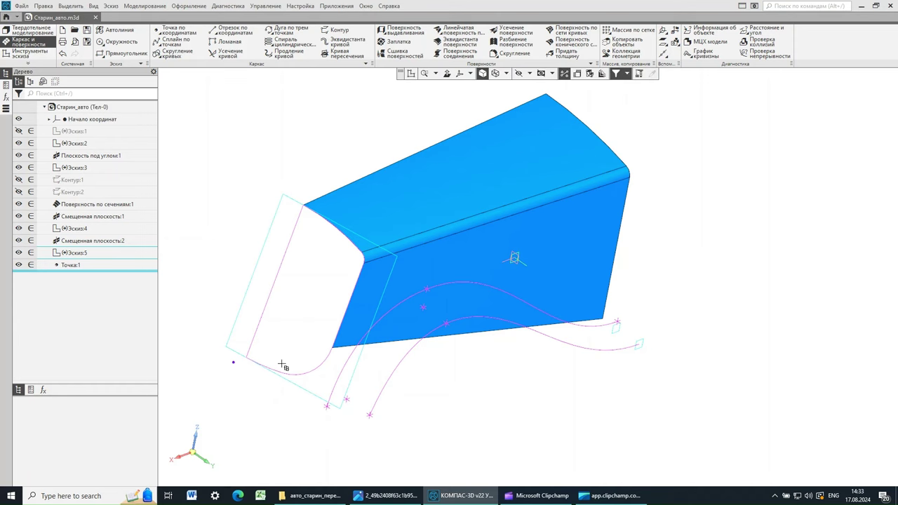
Step: Start a new sketch on the origin's vertical ZX plane
middle_drag(447, 403, 424, 388)
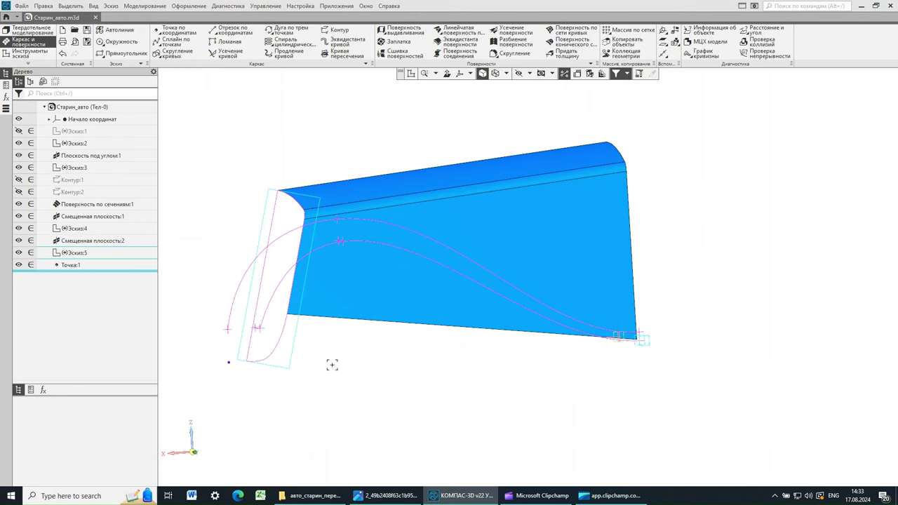
middle_drag(330, 365, 411, 371)
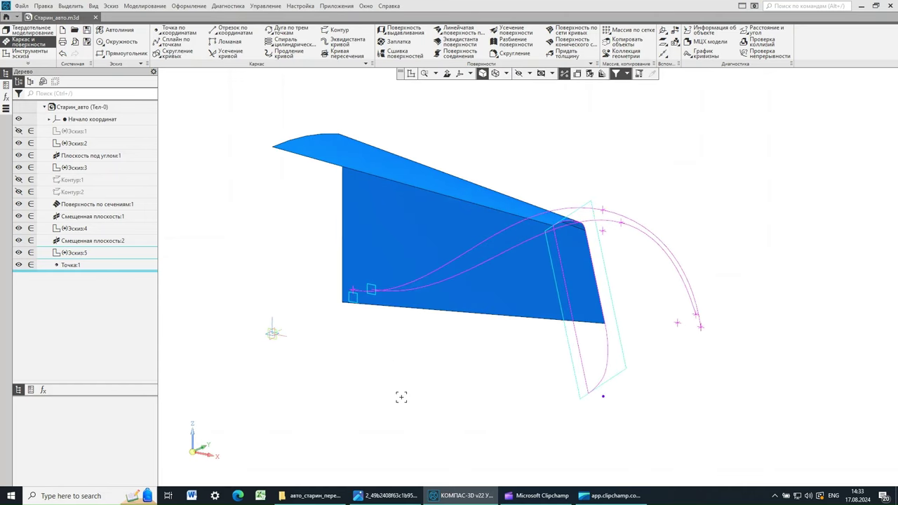
scroll(263, 348, up, 5)
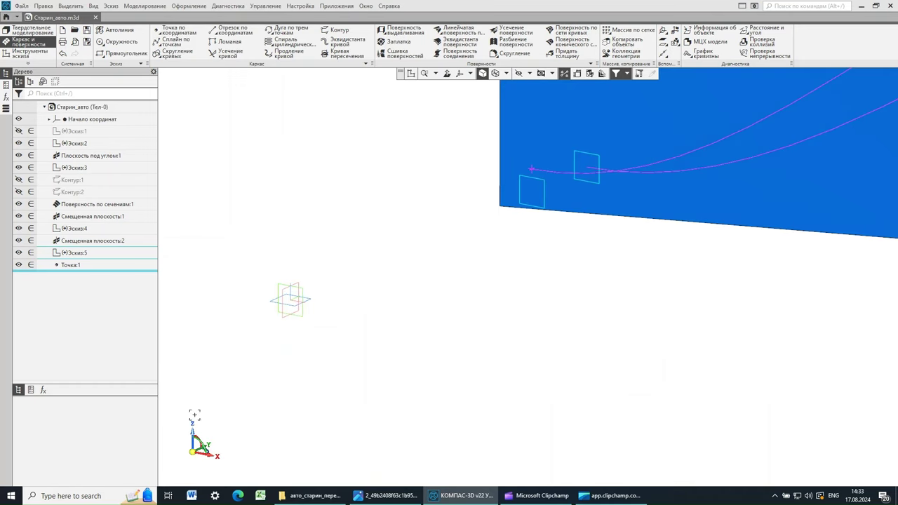
click(411, 74)
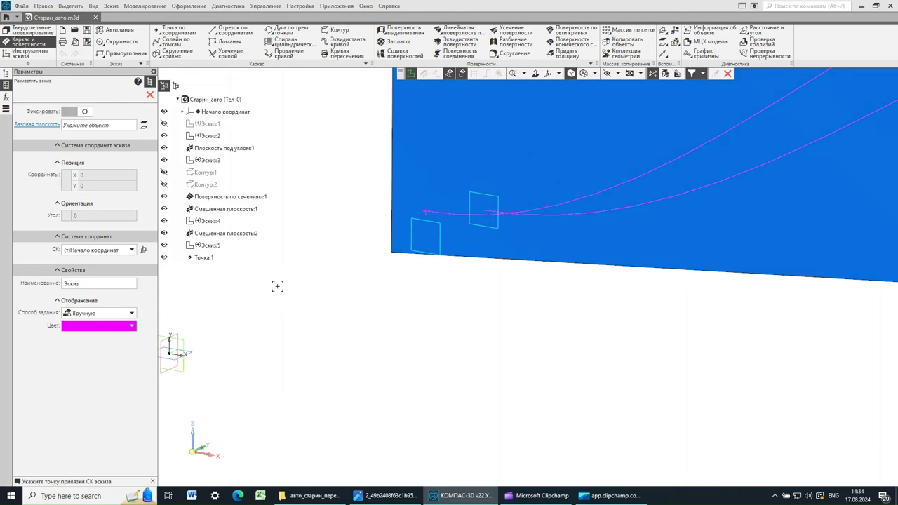
click(277, 287)
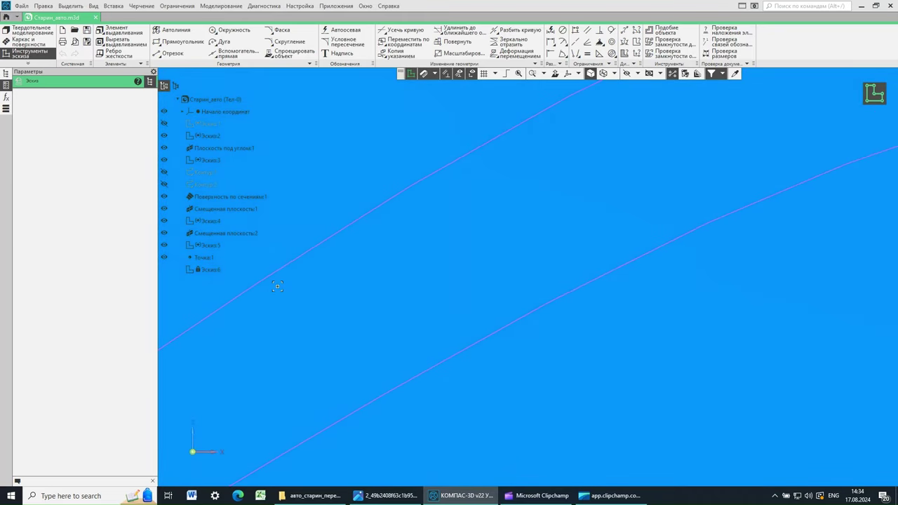
Step: Project the offset point, the front section's lower vertex and the upper fender spline's rear end vertex into the sketch
scroll(456, 308, down, 5)
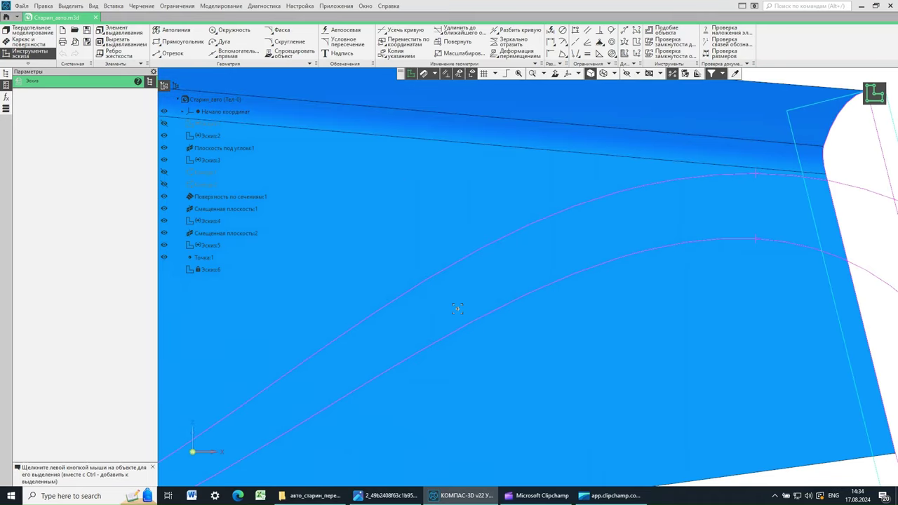
scroll(456, 309, down, 2)
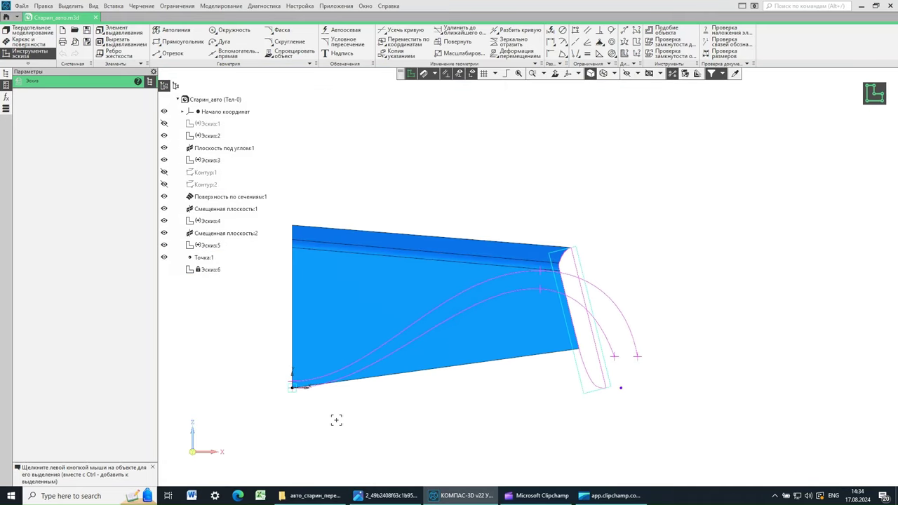
scroll(308, 412, up, 2)
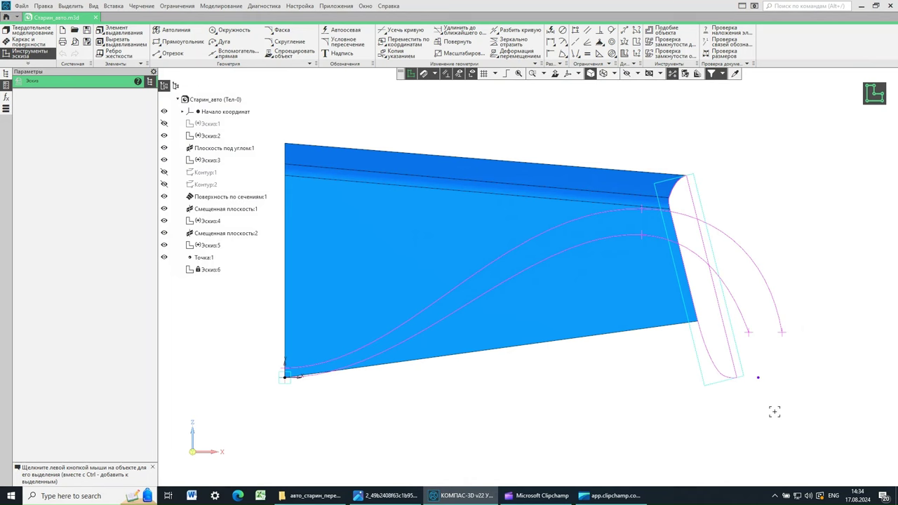
click(759, 377)
click(289, 53)
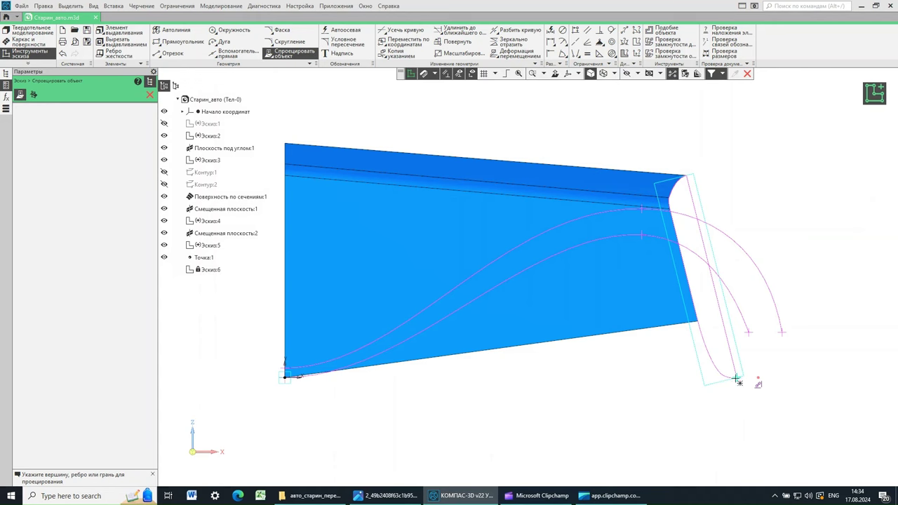
click(736, 378)
middle_drag(252, 372, 283, 379)
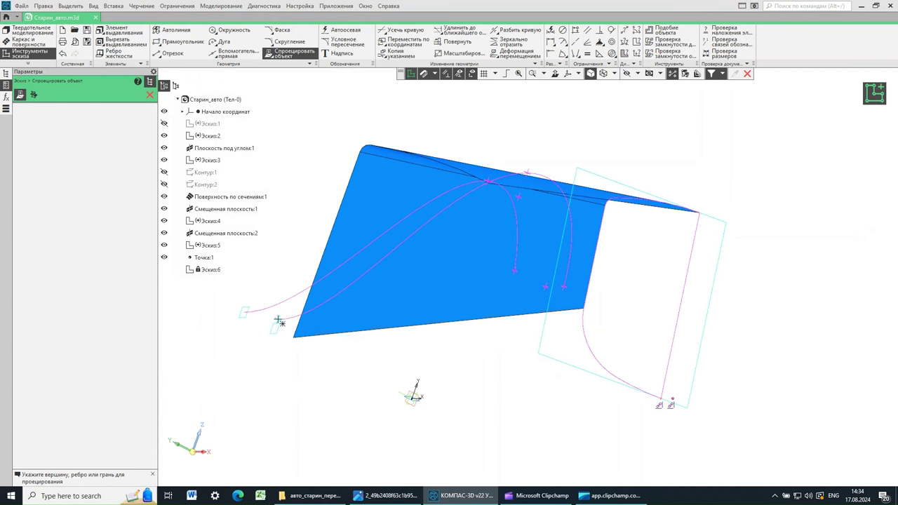
click(278, 321)
mouse_move(490, 404)
middle_down()
mouse_move(454, 403)
mouse_move(485, 402)
middle_up()
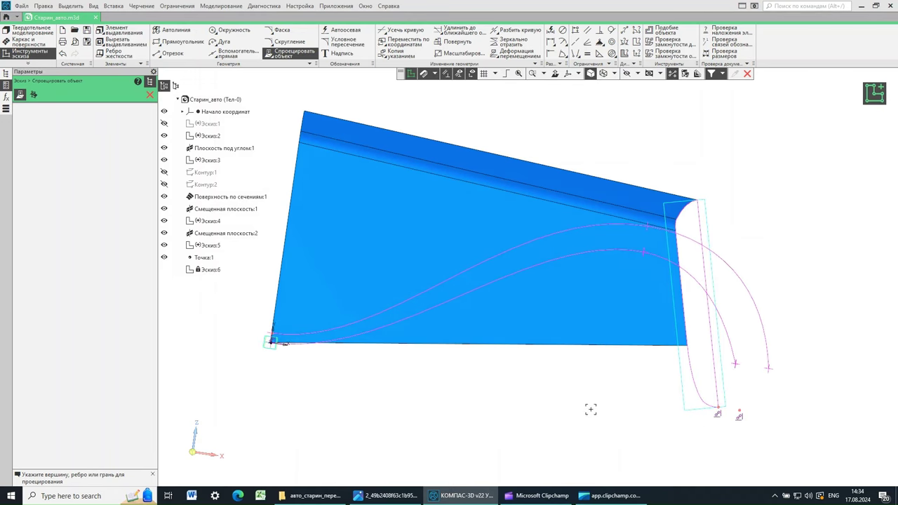
mouse_move(591, 409)
middle_down()
mouse_move(575, 419)
mouse_move(583, 403)
middle_up()
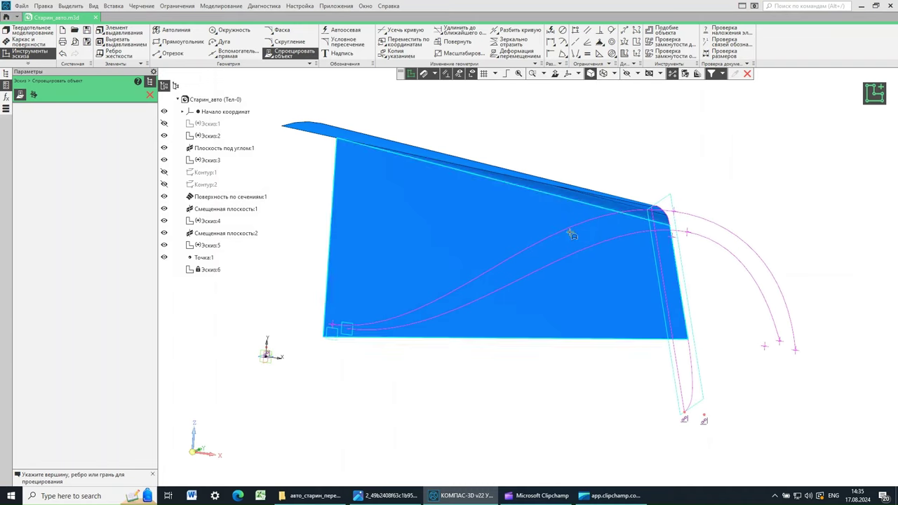
Step: Draw a horizontal line segment between the projected section vertex and the projected offset point
click(555, 75)
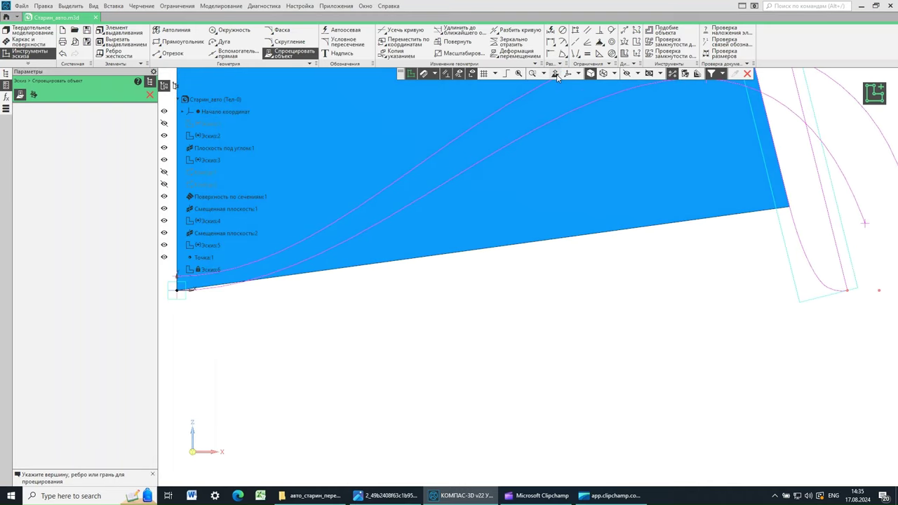
scroll(480, 380, down, 3)
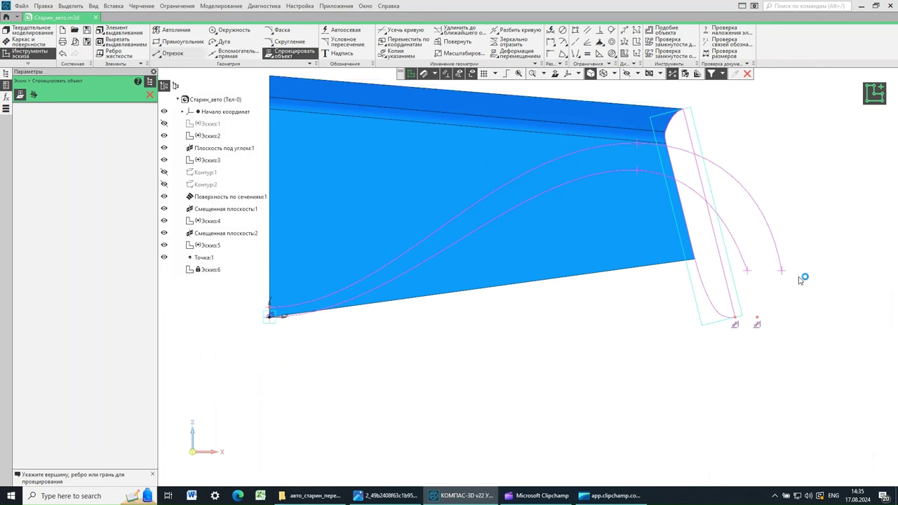
click(737, 321)
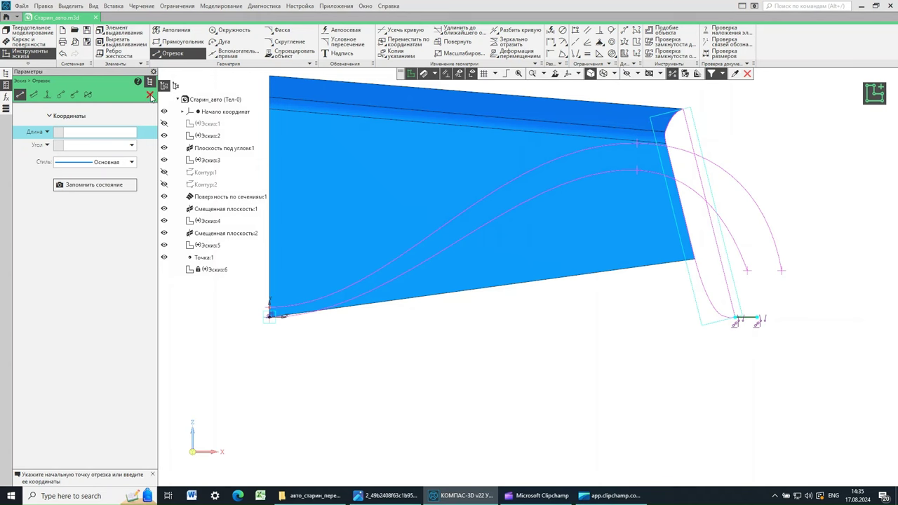
click(149, 96)
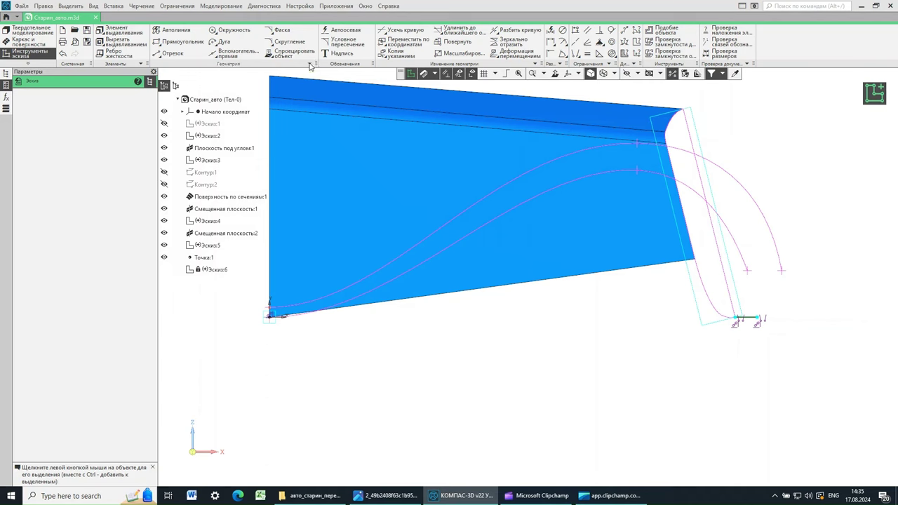
Step: Draw a two-point spline from the segment's inner end at X 1900, Y 0 to the projected rear fender vertex at X 0, Y 40
click(310, 66)
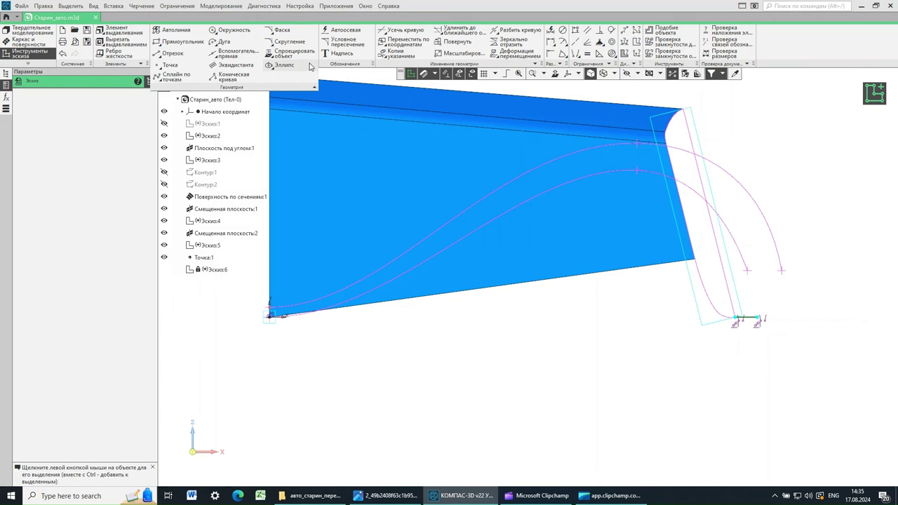
click(174, 78)
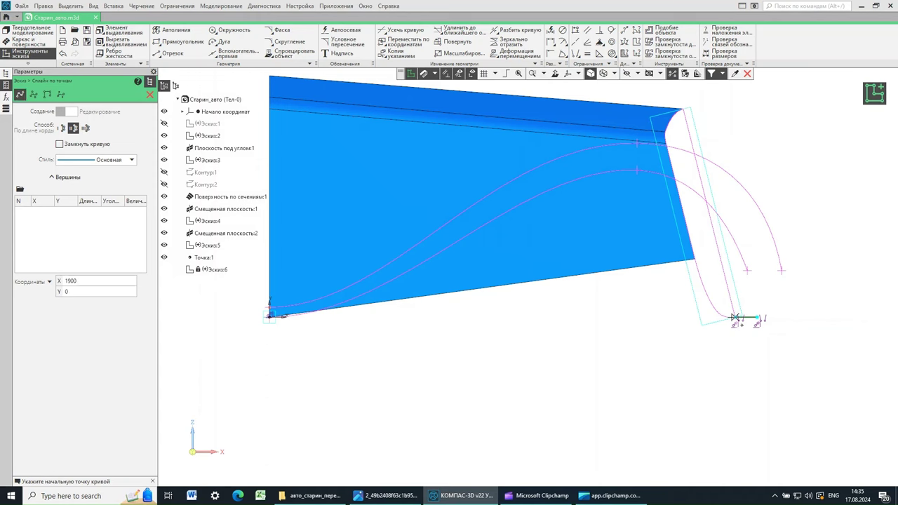
click(736, 318)
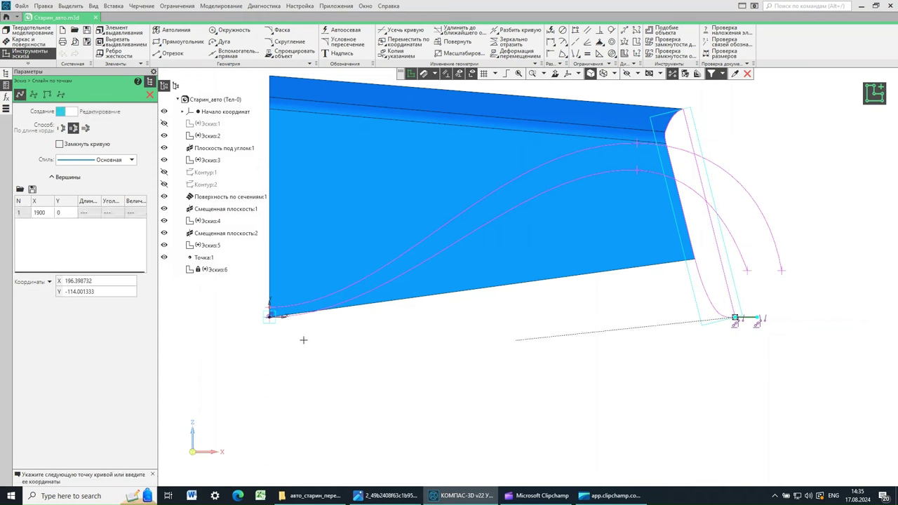
click(272, 309)
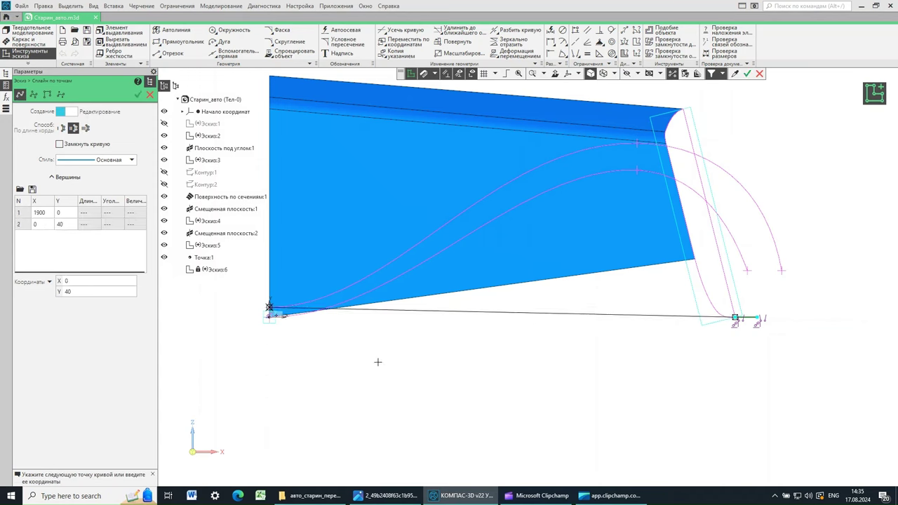
click(138, 95)
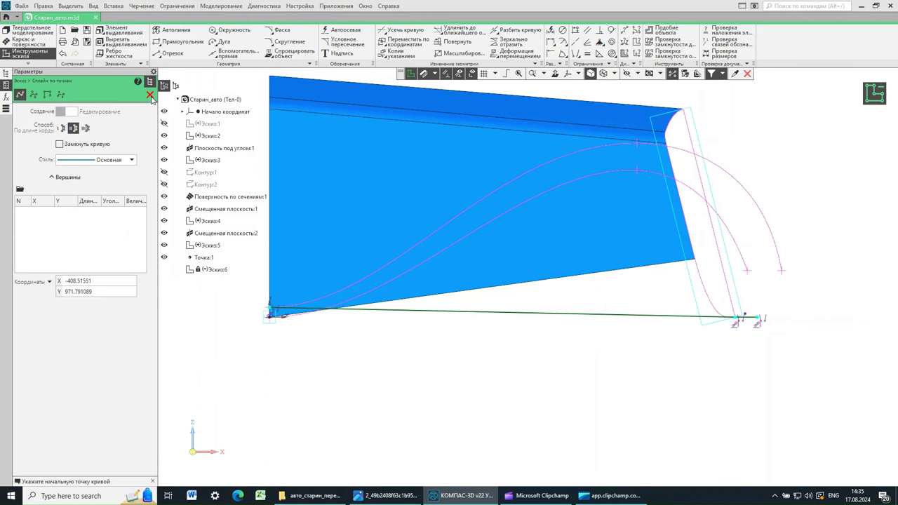
Step: Edit the two-point spline and make its vertex at X 1900, Y 0 tangent with length 250 and angle 180
click(150, 96)
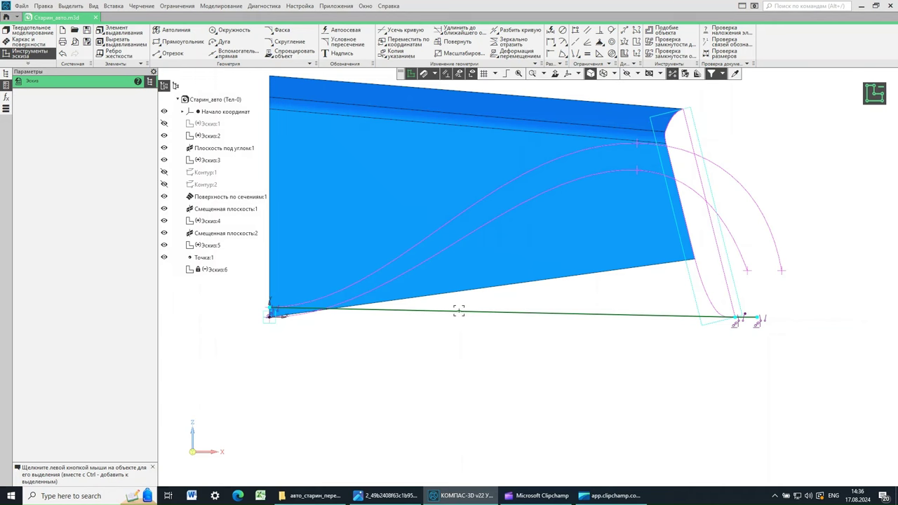
key(Return)
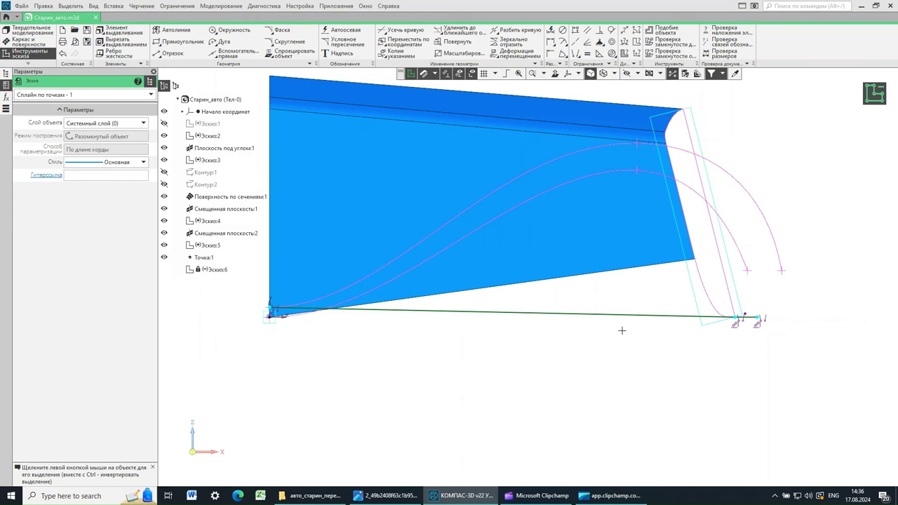
key(Return)
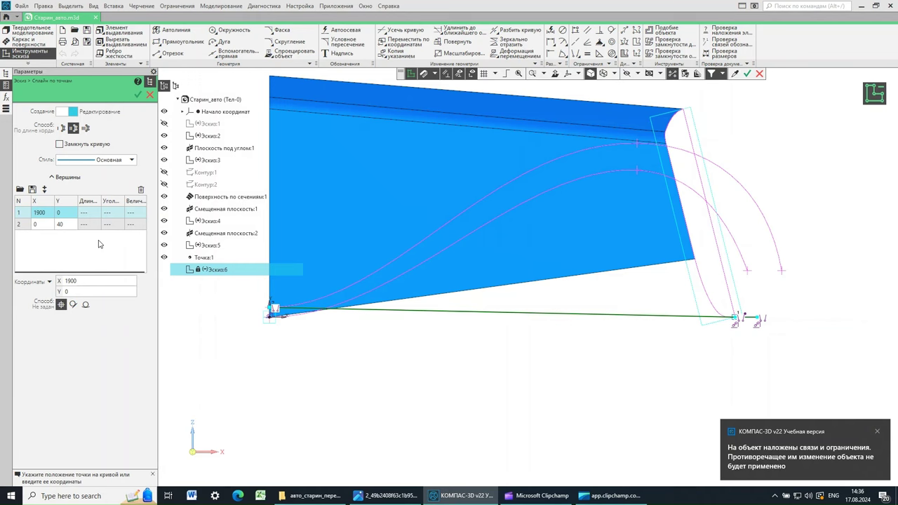
click(73, 305)
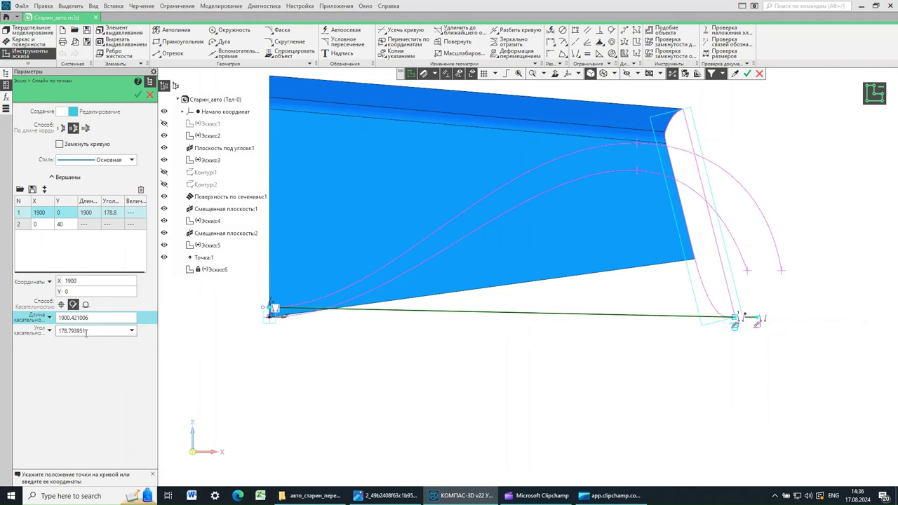
click(86, 333)
text(180)
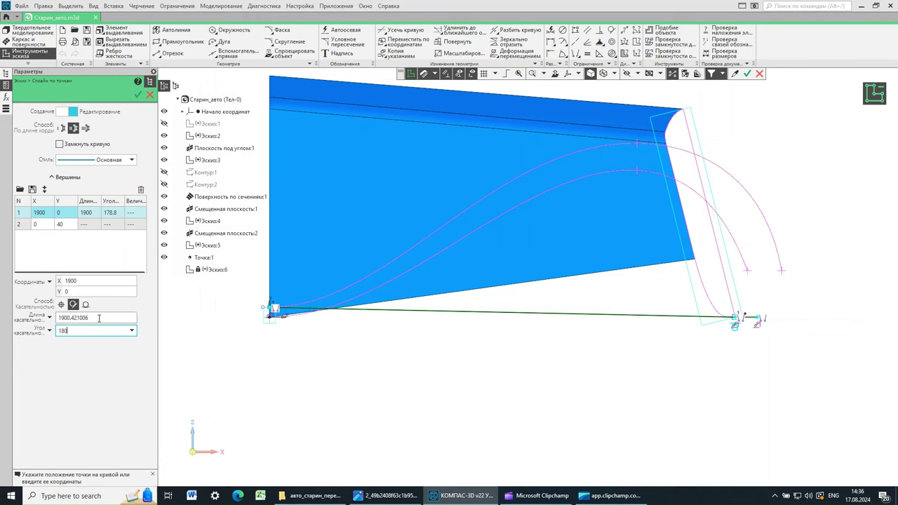
click(99, 318)
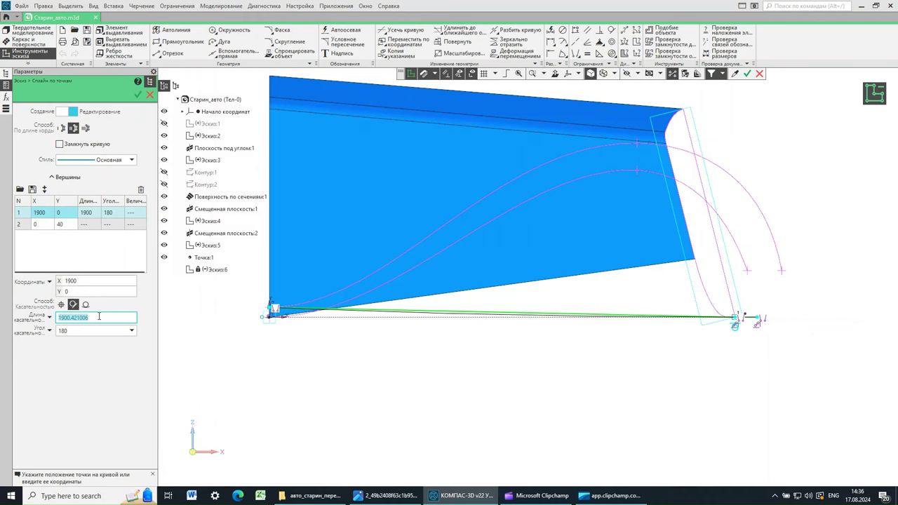
text(250)
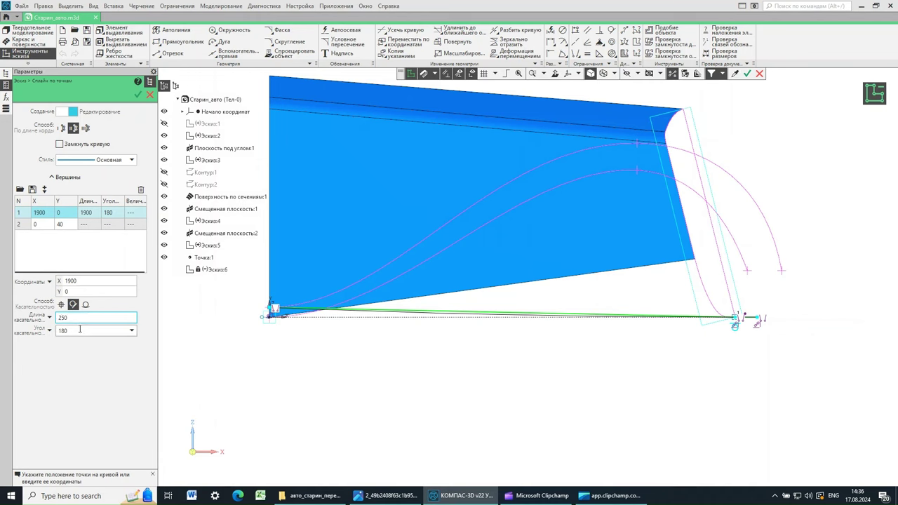
click(80, 330)
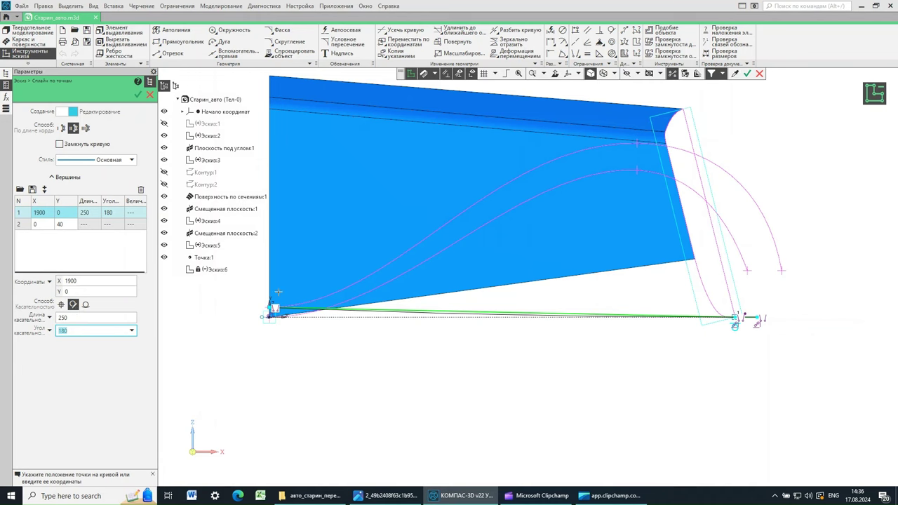
Step: Make the spline's vertex at X 0, Y 40 tangent with length 250 and angle 180, and finish the sketch
click(26, 226)
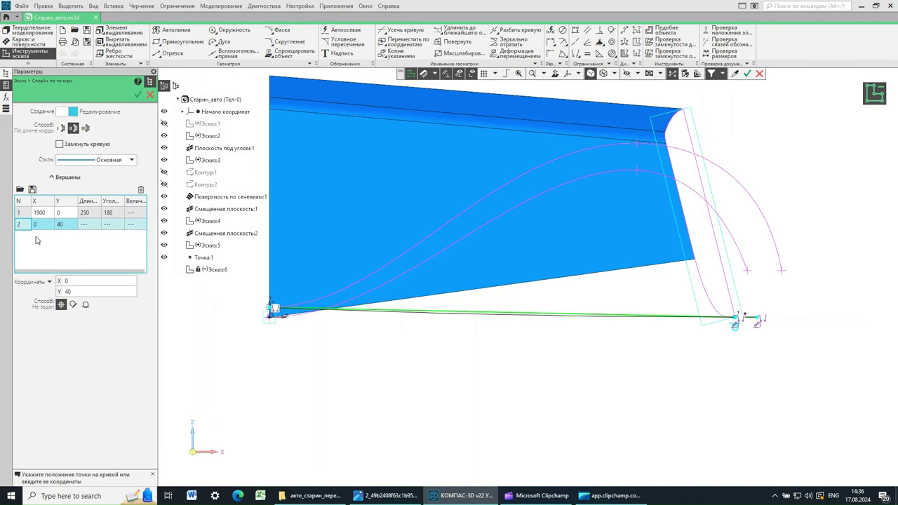
click(73, 306)
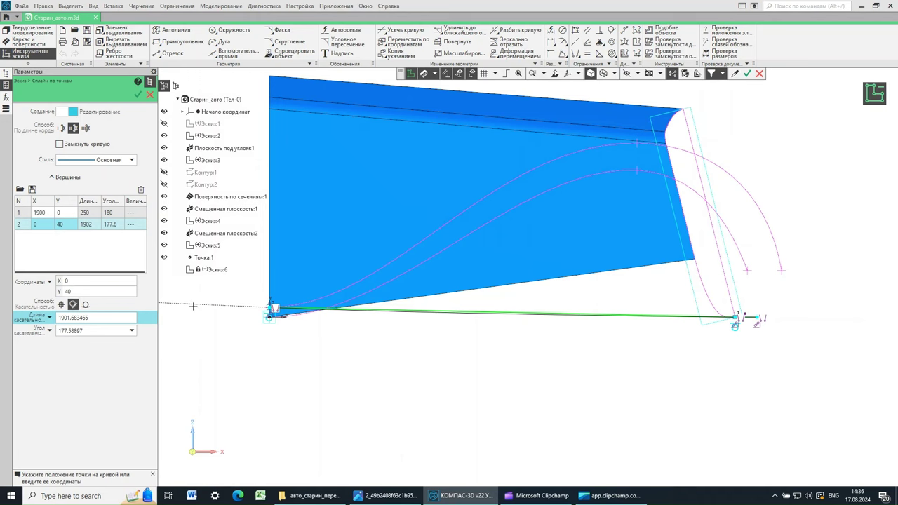
click(87, 331)
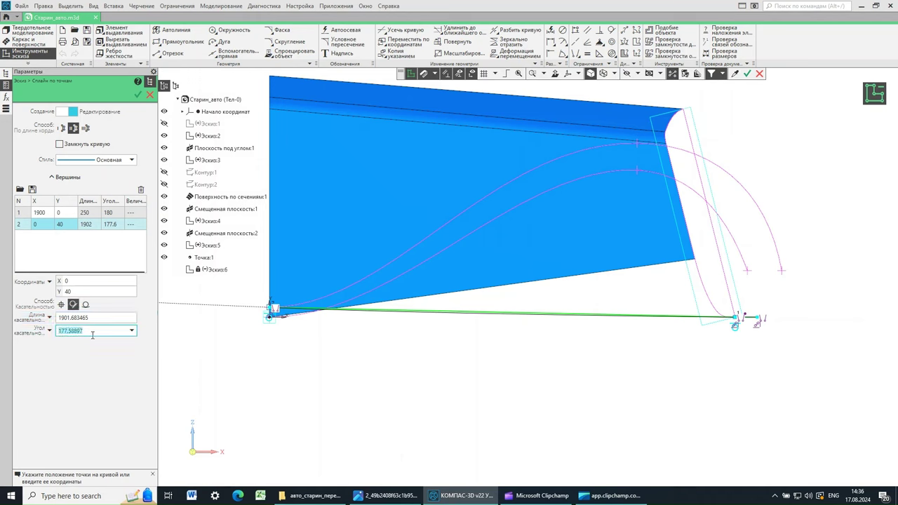
text(180)
click(89, 319)
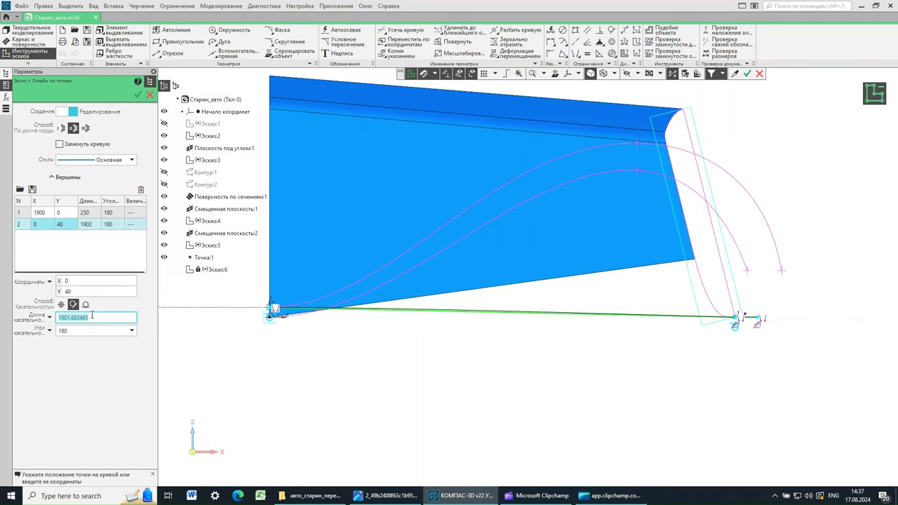
text(250)
click(85, 329)
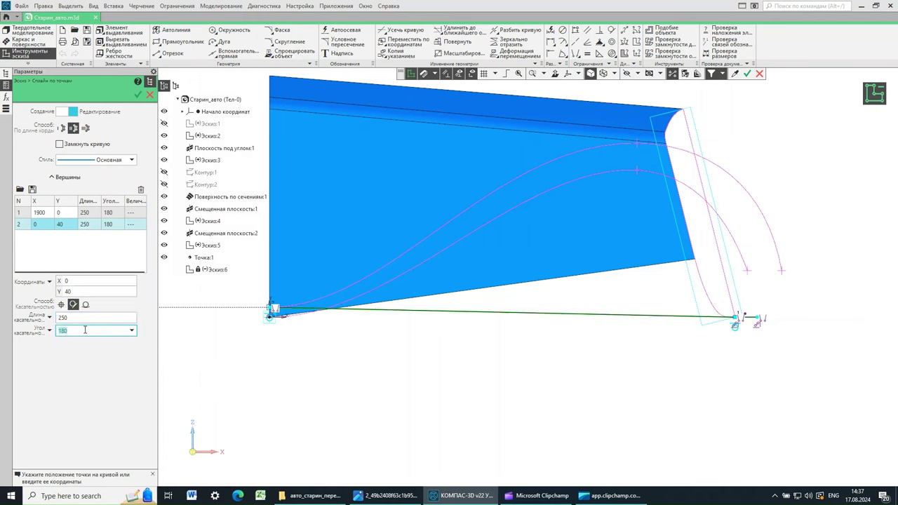
click(139, 97)
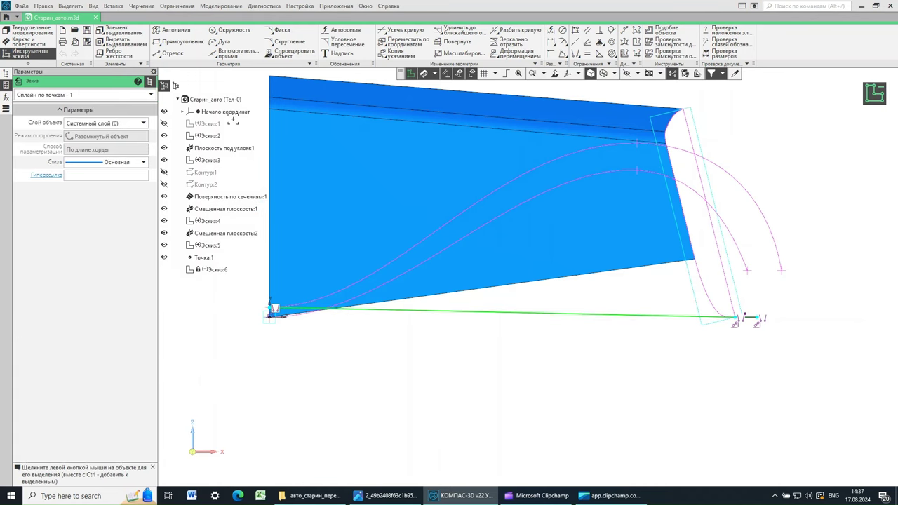
key(ctrl)
scroll(572, 324, up, 1)
click(557, 327)
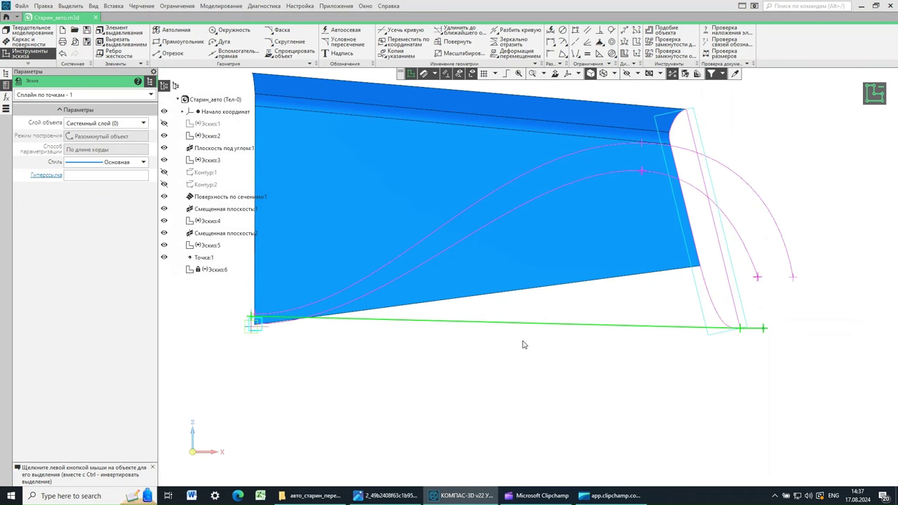
Step: Examine the fender guide curves from the front and rear, and consult the Mercedes-Benz 540-K blueprint
scroll(511, 346, up, 5)
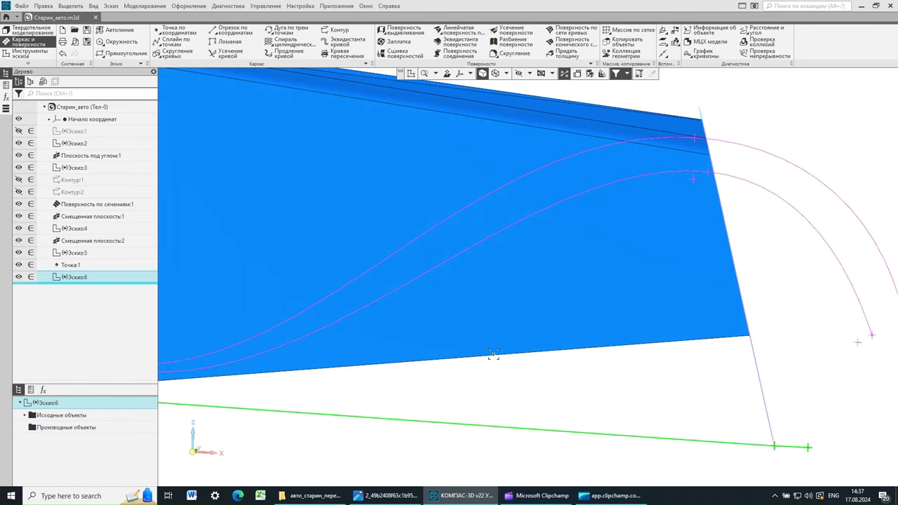
scroll(490, 356, down, 3)
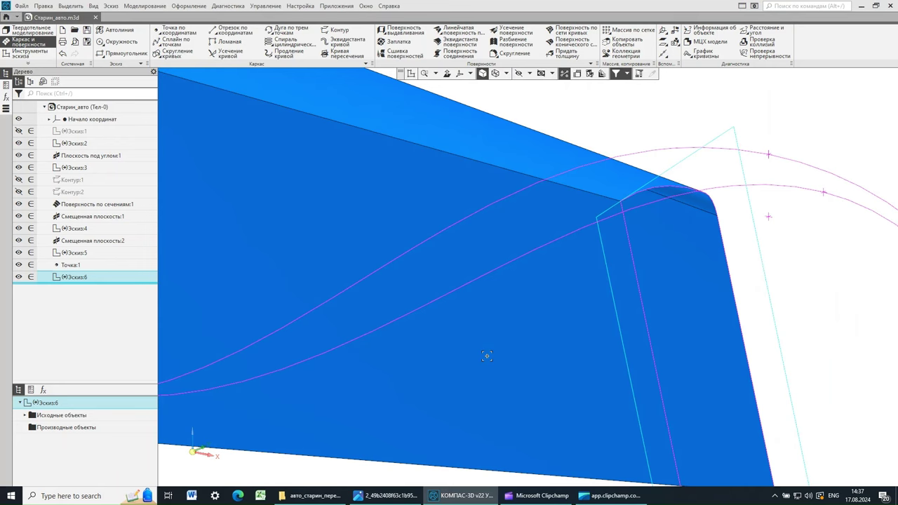
scroll(486, 358, down, 5)
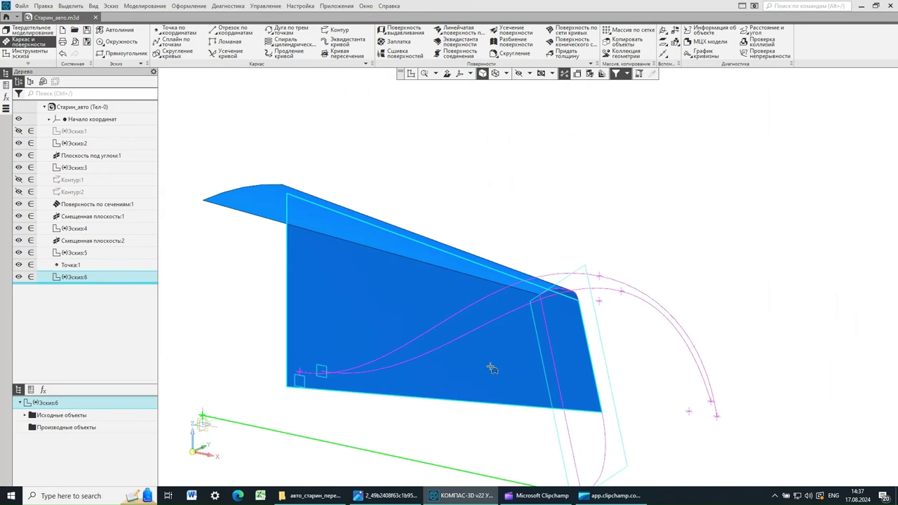
mouse_move(487, 367)
middle_down()
mouse_move(425, 366)
mouse_move(631, 299)
mouse_move(662, 173)
mouse_move(545, 375)
mouse_move(559, 375)
mouse_move(412, 370)
mouse_move(545, 385)
middle_up()
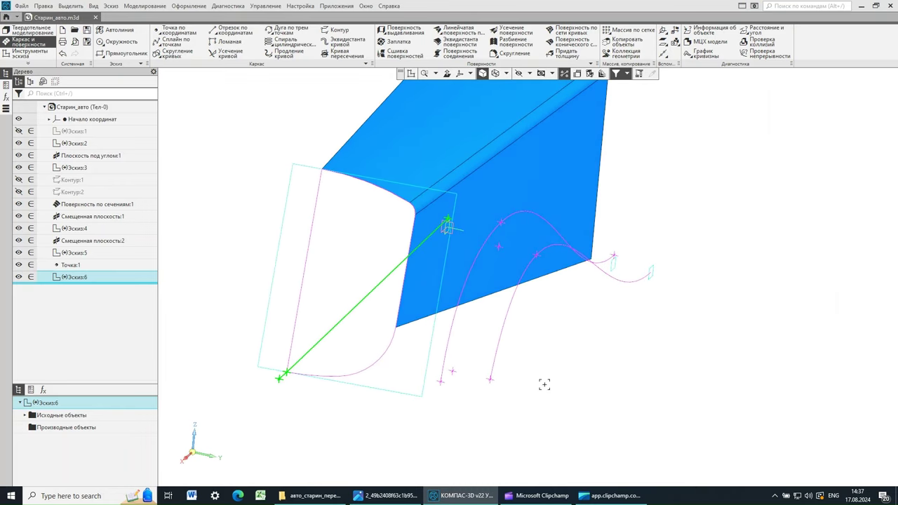
click(478, 452)
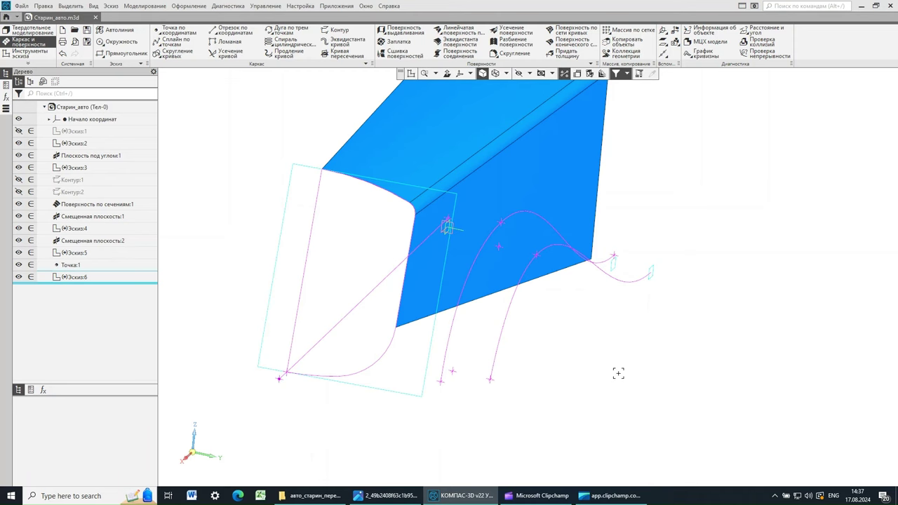
mouse_move(572, 371)
middle_down()
mouse_move(585, 371)
mouse_move(569, 375)
middle_up()
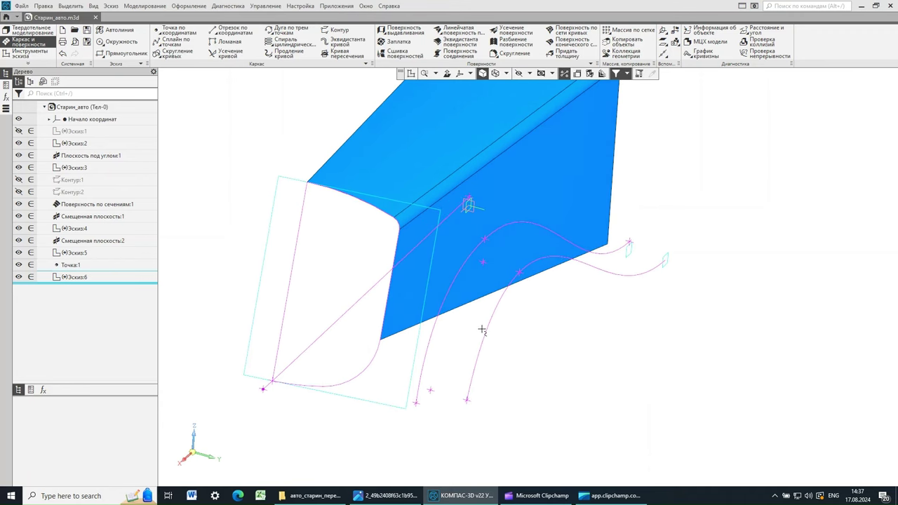
middle_drag(673, 366, 615, 379)
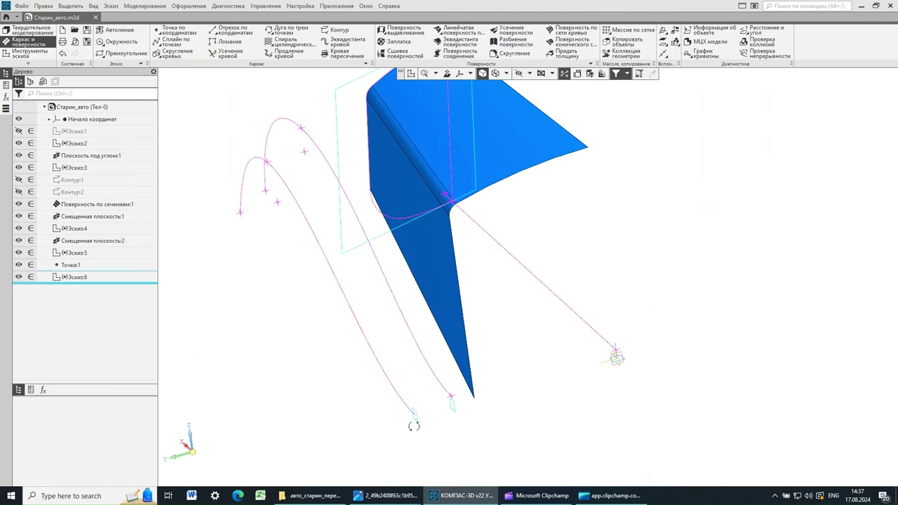
mouse_move(536, 407)
middle_down()
mouse_move(531, 369)
mouse_move(542, 388)
mouse_move(524, 389)
middle_up()
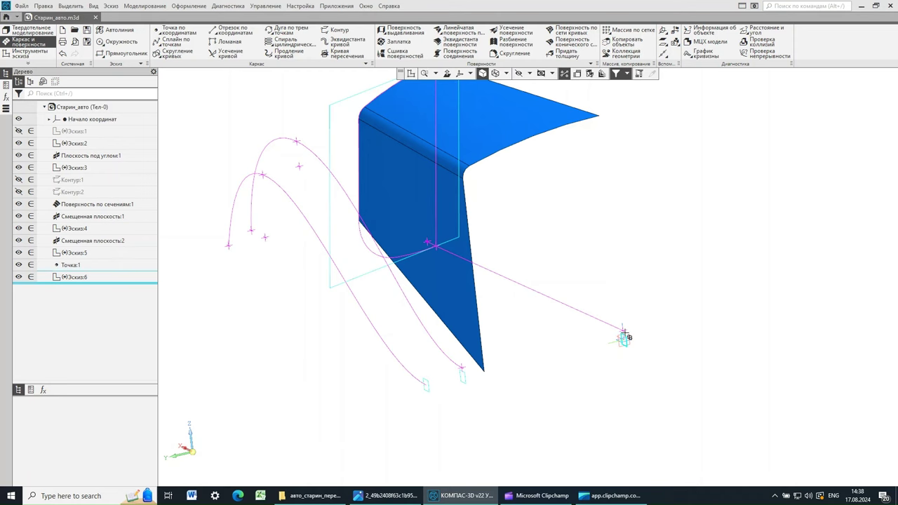
click(386, 496)
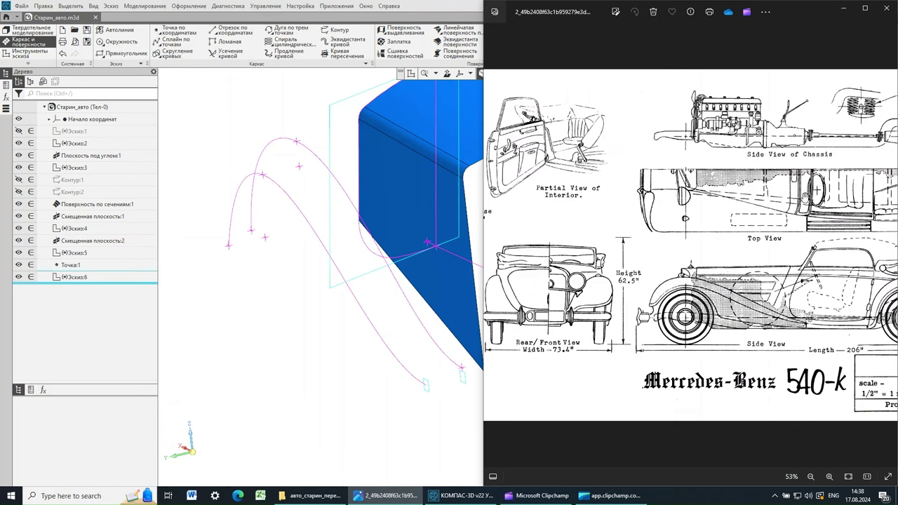
Step: Start a new sketch on the origin's vertical ZY plane at the rear end of the fender curves
click(421, 9)
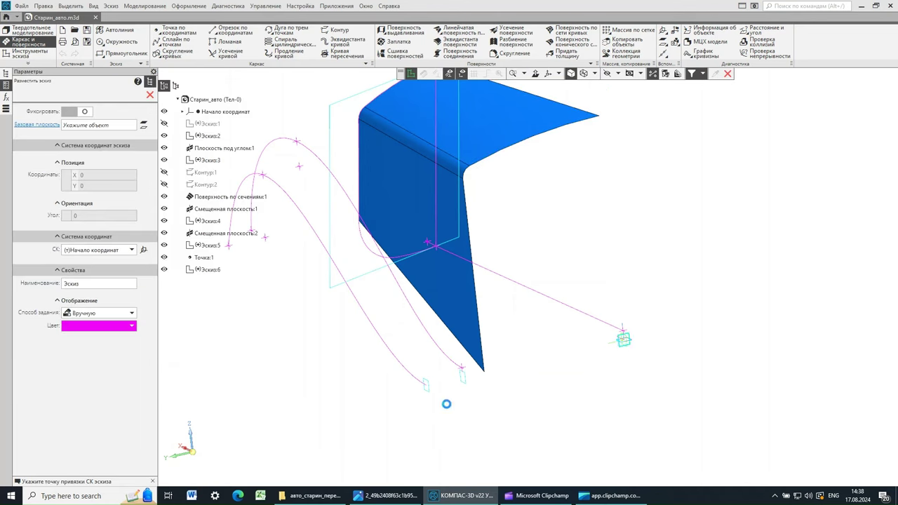
scroll(446, 405, up, 3)
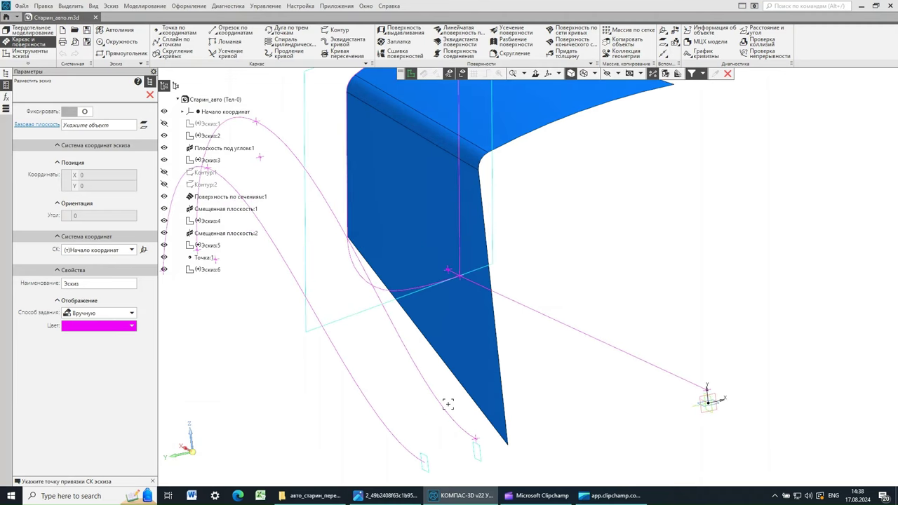
click(447, 404)
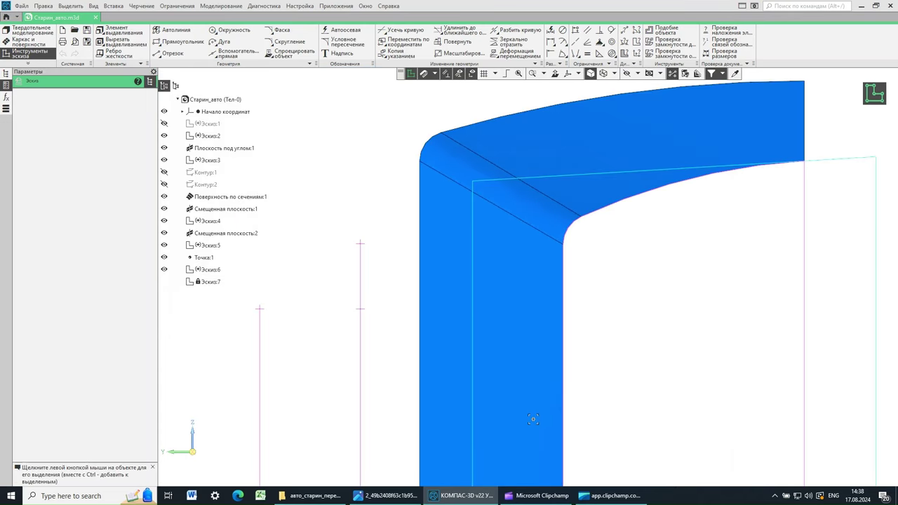
scroll(533, 419, down, 8)
middle_drag(571, 452, 585, 299)
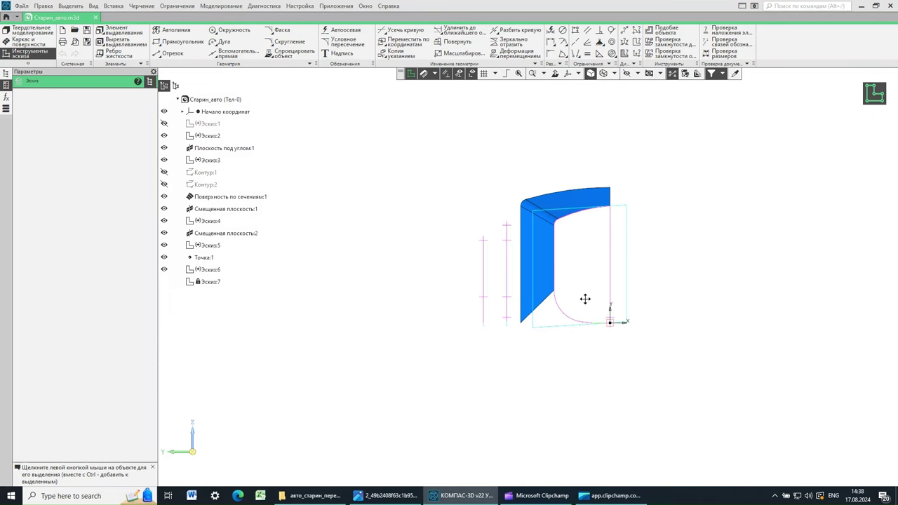
scroll(497, 330, up, 5)
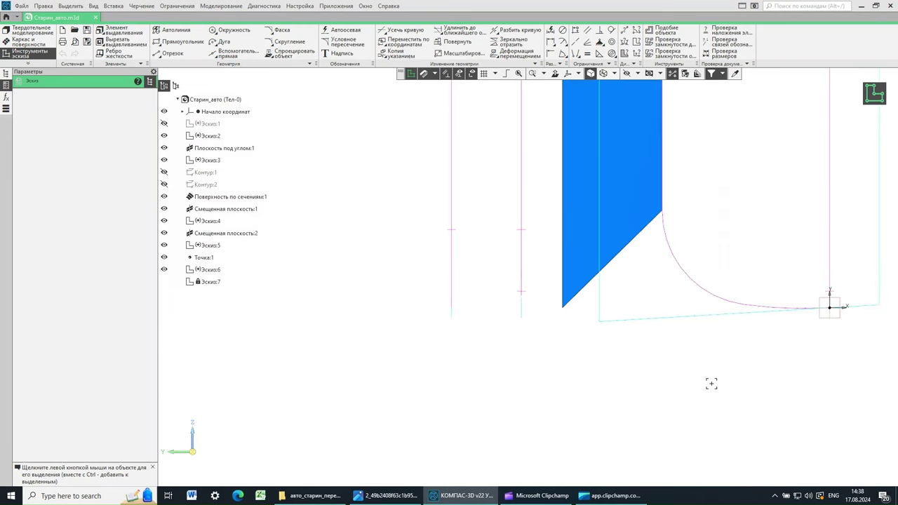
middle_drag(541, 372, 549, 377)
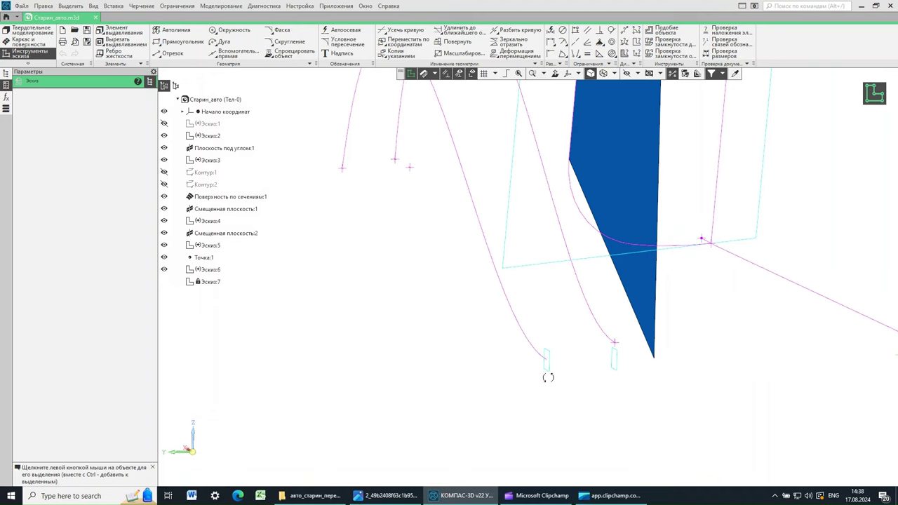
shift+middle_drag(625, 390, 501, 369)
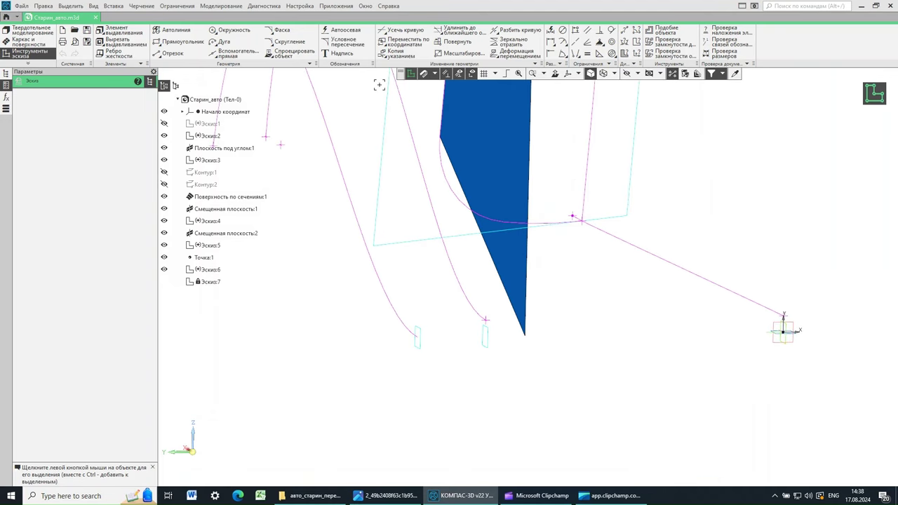
Step: Project the rear end vertex of the outer fender spline into the sketch
click(285, 54)
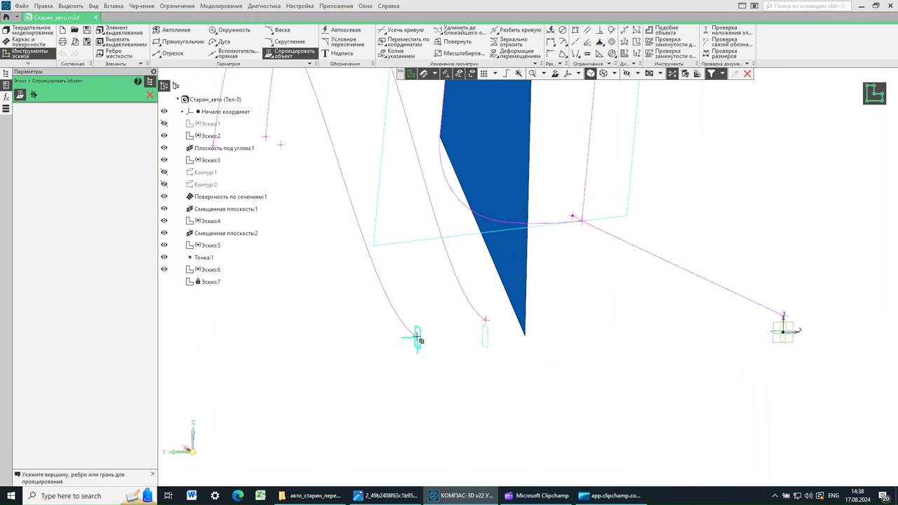
click(419, 340)
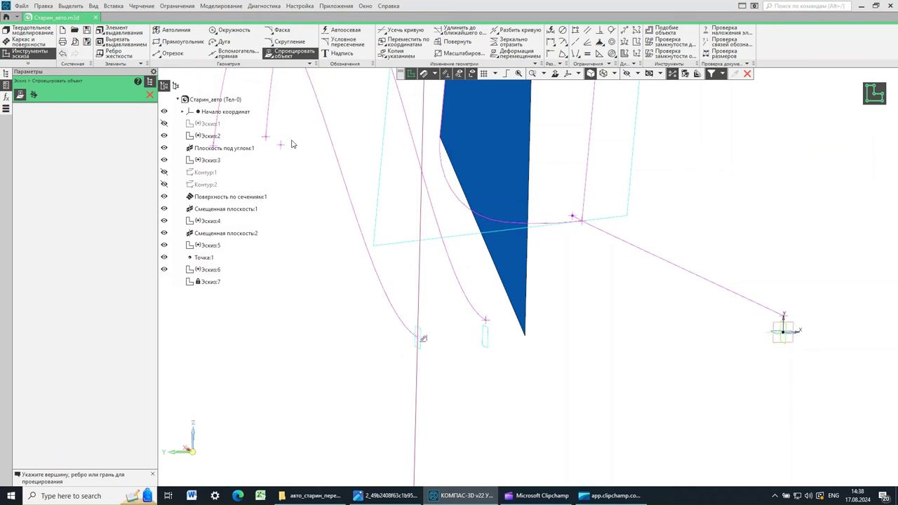
key(ctrl+z)
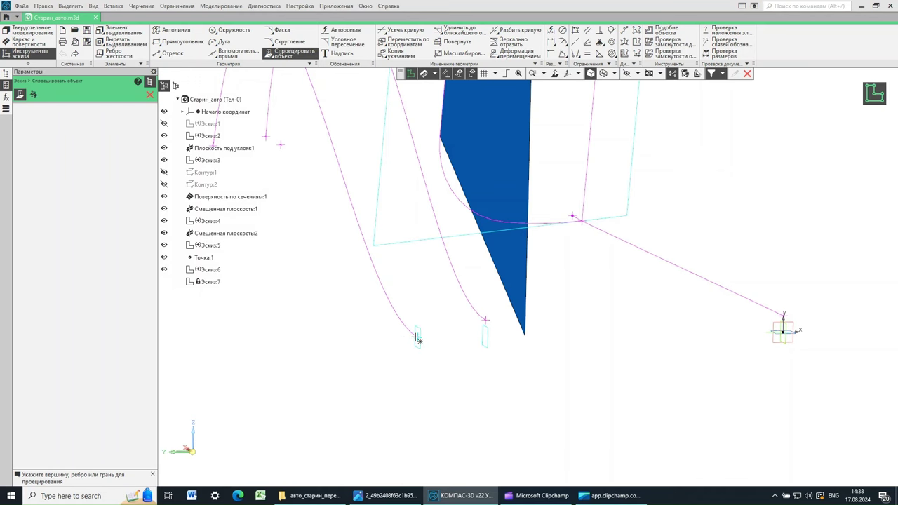
scroll(418, 340, up, 4)
click(419, 340)
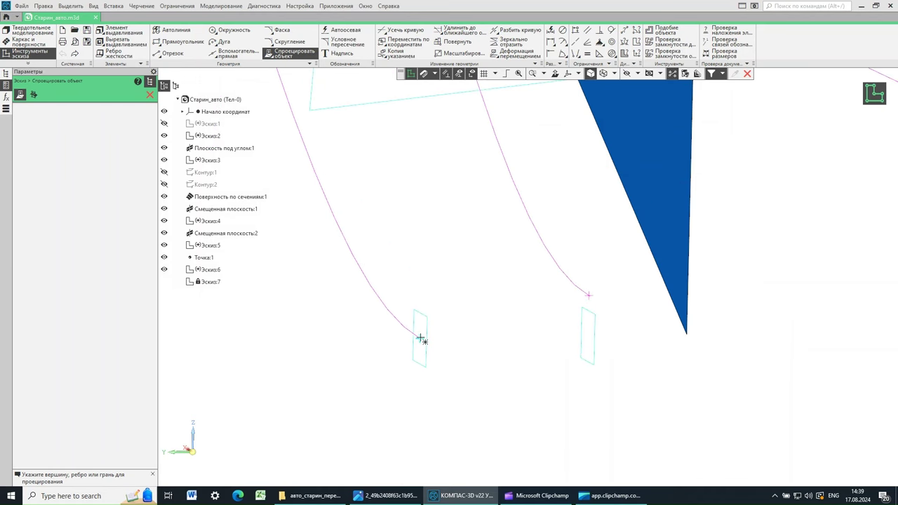
Step: Project the inner fender spline's rear end vertex and the sloping centre line's end vertex above the origin into the sketch
click(589, 296)
middle_drag(487, 313, 465, 318)
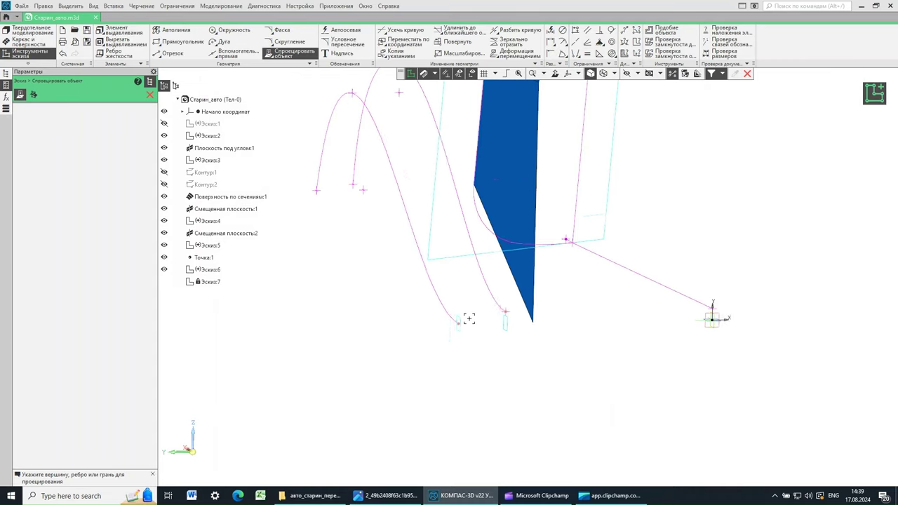
scroll(753, 320, up, 3)
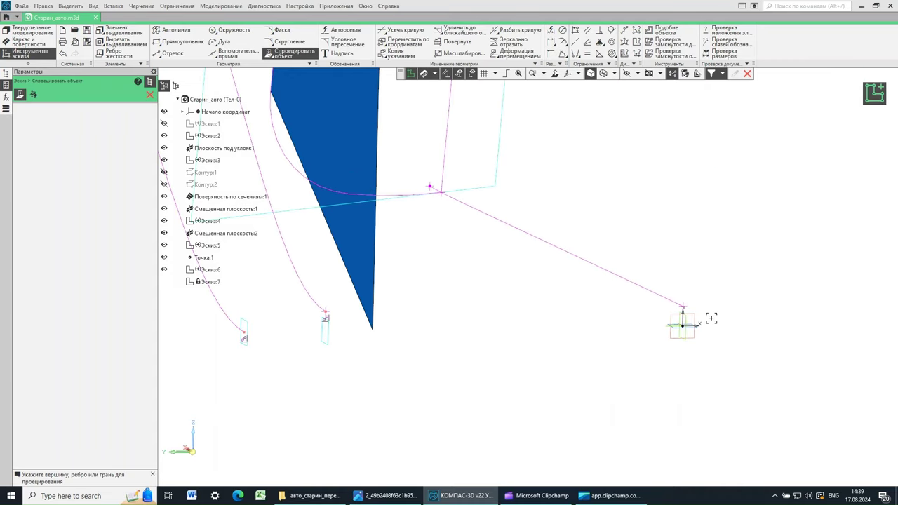
scroll(703, 306, up, 1)
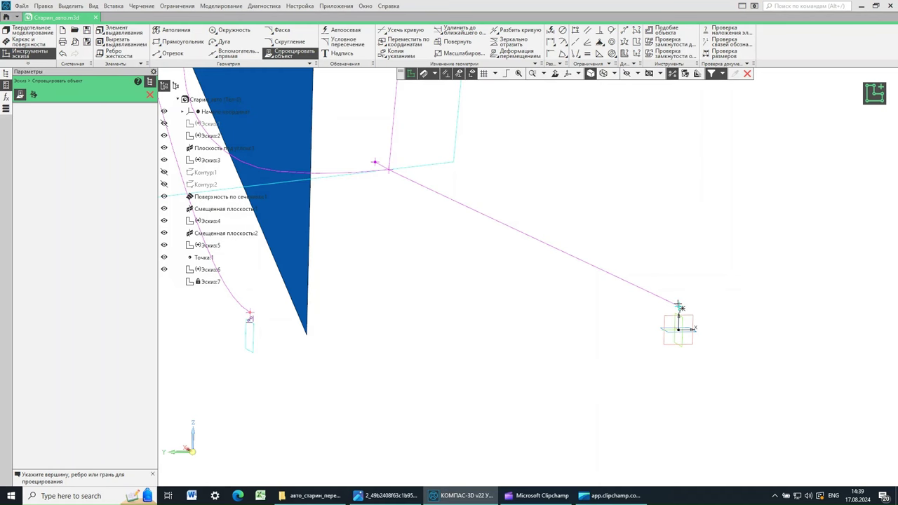
click(678, 307)
scroll(598, 317, down, 4)
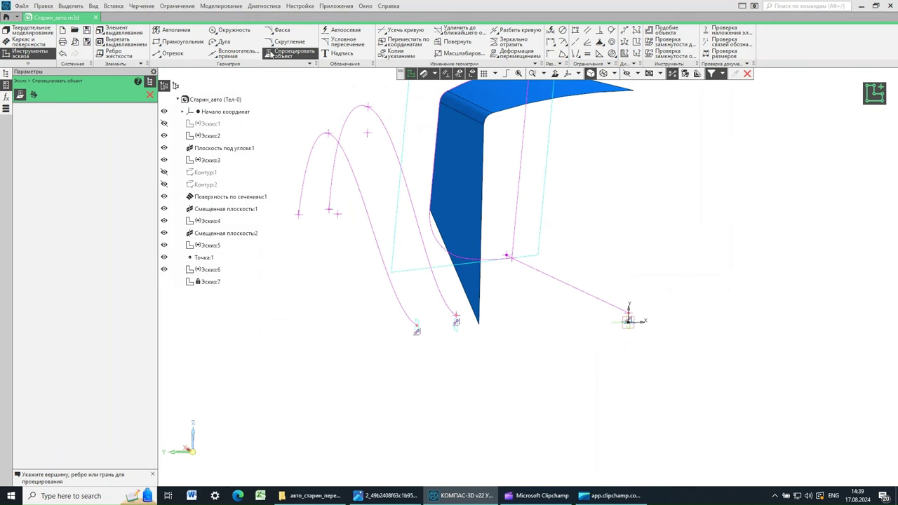
Step: Draw a line segment from the projected vertex above the origin to the inner fender spline's projected rear end
click(170, 55)
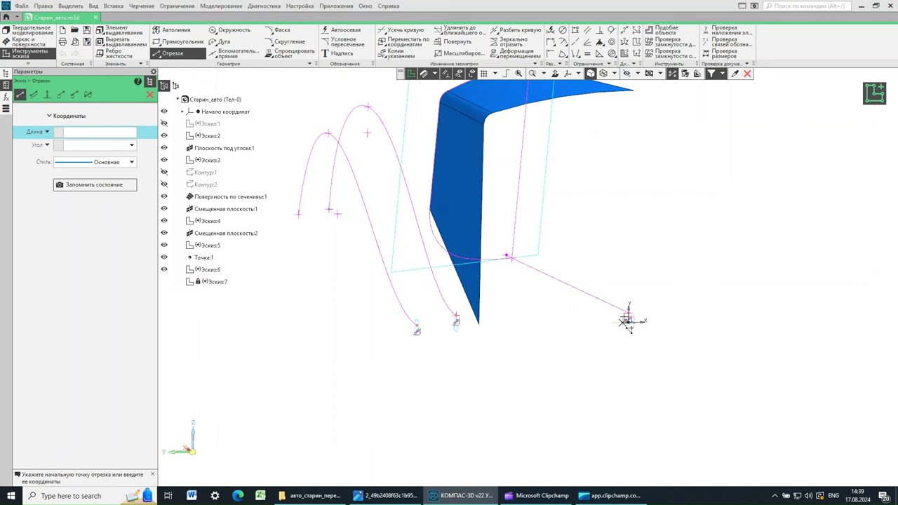
click(628, 313)
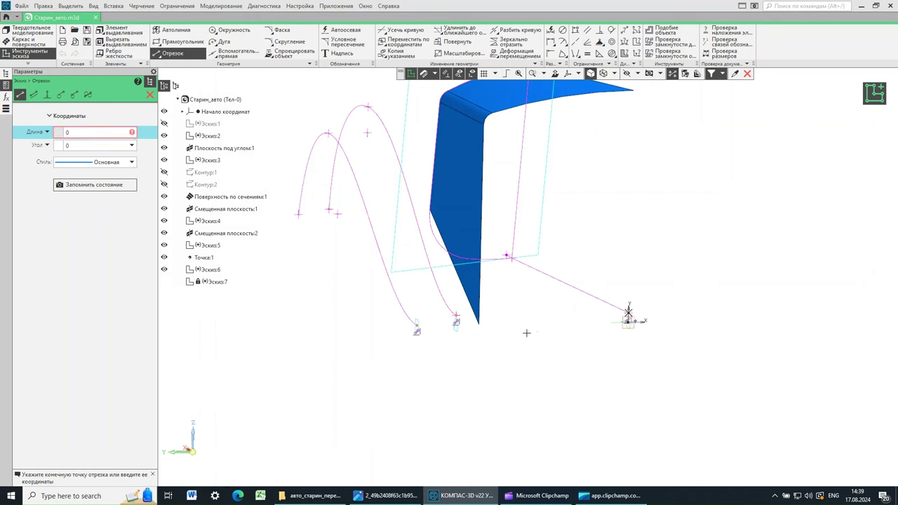
click(456, 318)
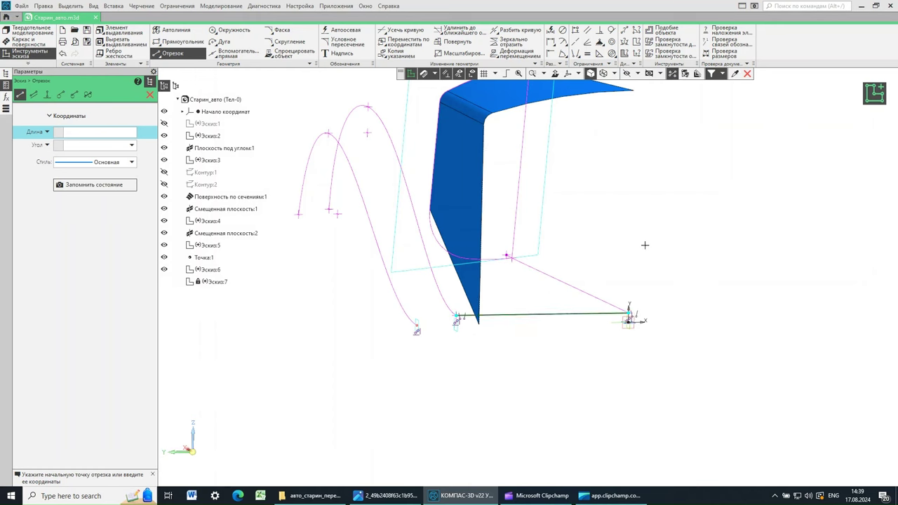
key(Escape)
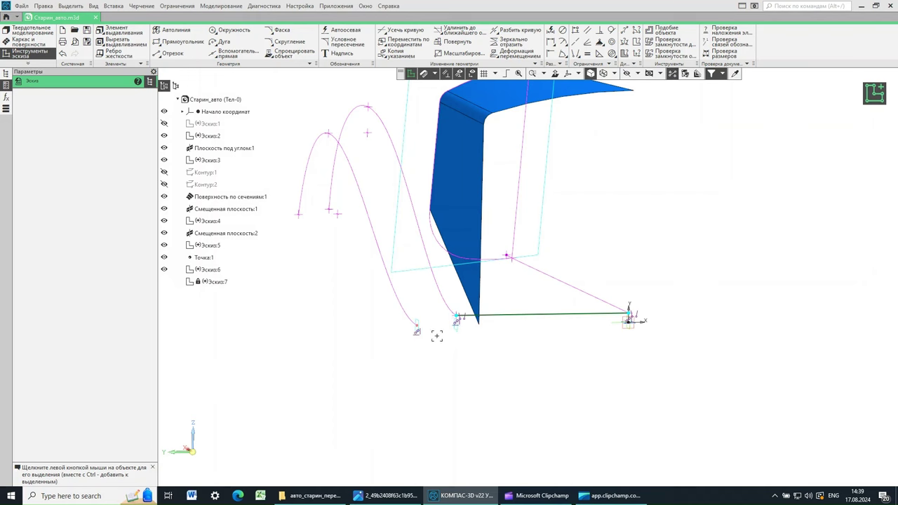
Step: Draw a two-point spline from the inner fender curve's end at X -750, Y 40 to the outer curve's end at X -920, Y 0
middle_drag(431, 335, 463, 304)
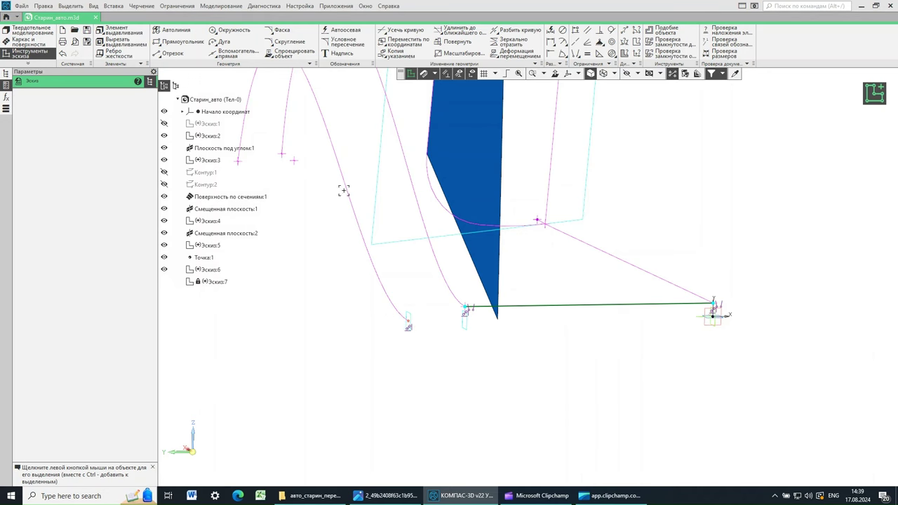
scroll(456, 379, down, 3)
middle_drag(481, 409, 433, 314)
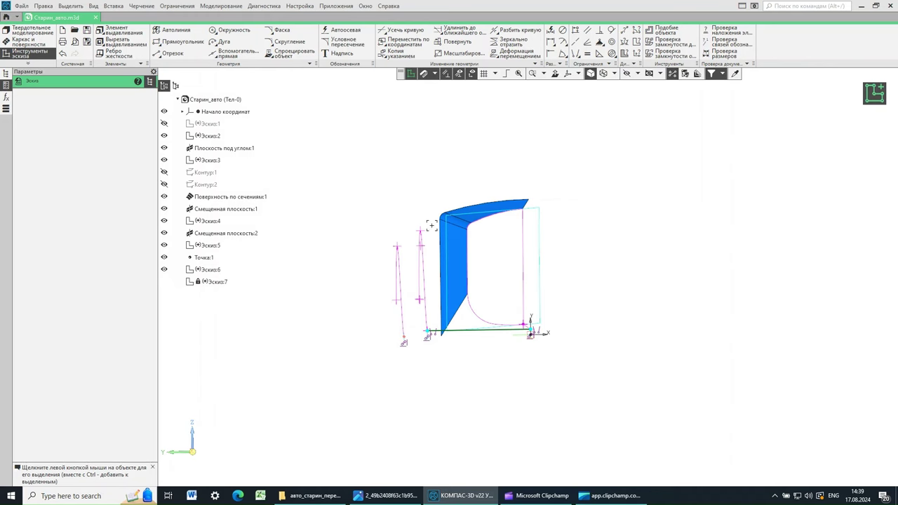
scroll(403, 341, up, 6)
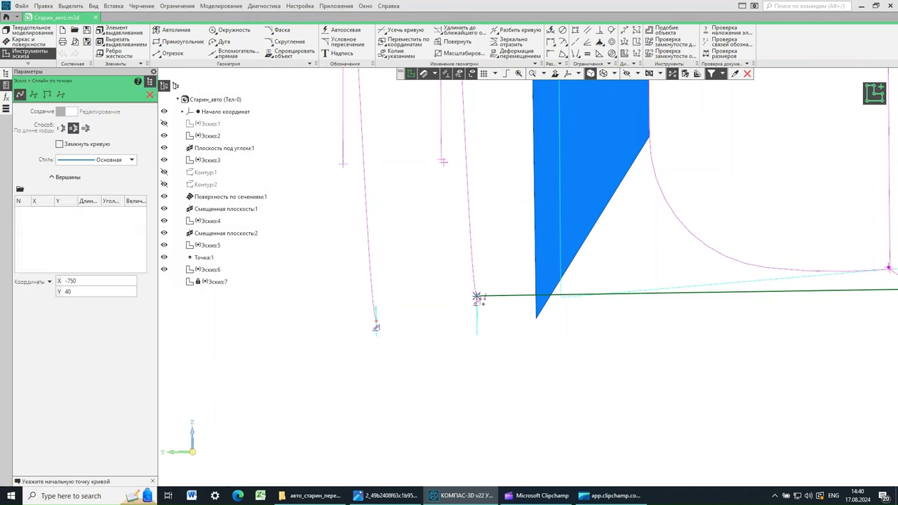
click(477, 298)
click(376, 322)
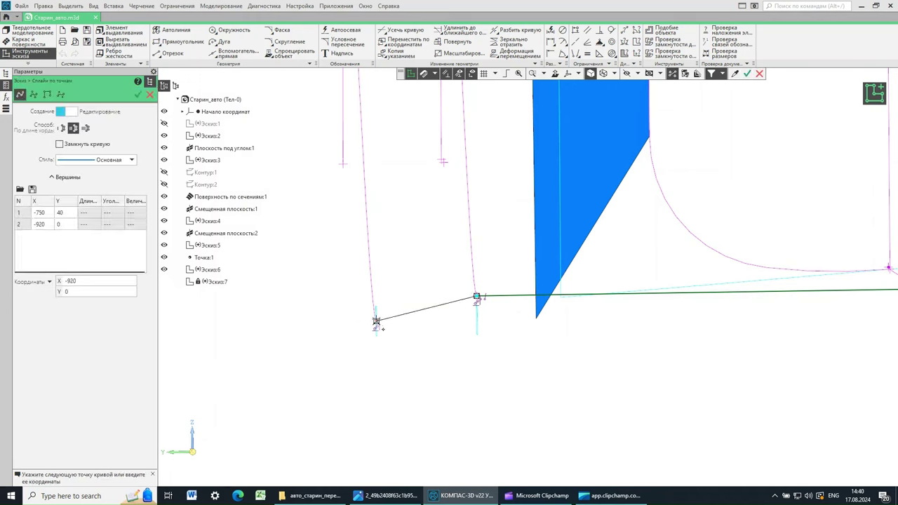
click(139, 96)
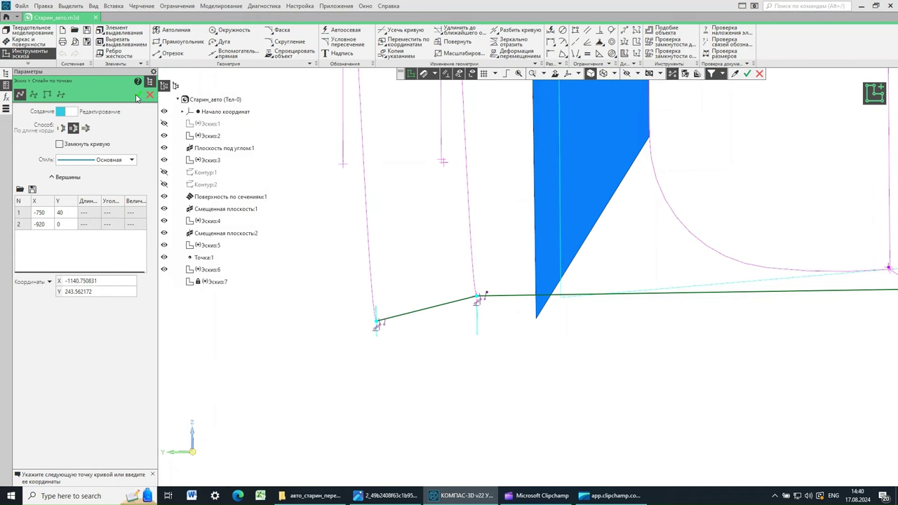
click(151, 96)
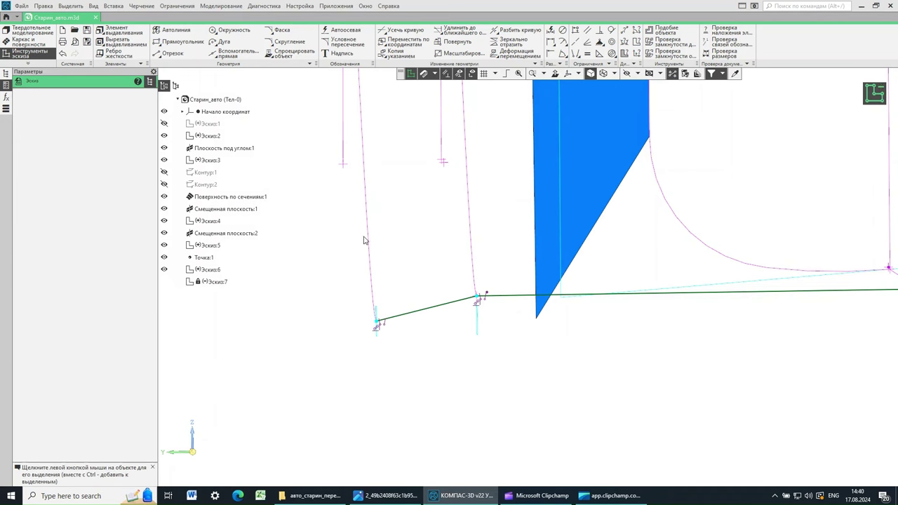
Step: Open the new spline for editing and make its vertex at X -750, Y 40 tangent with length 200 and angle 180
click(387, 321)
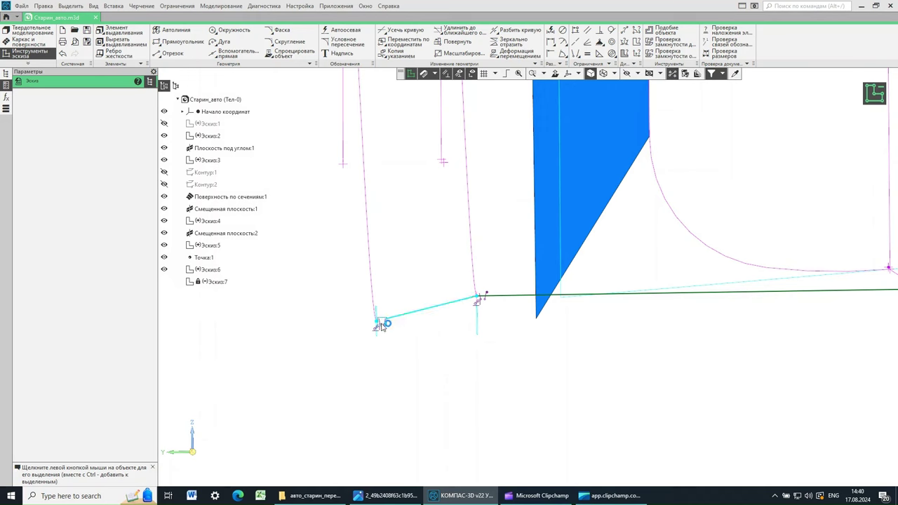
click(455, 303)
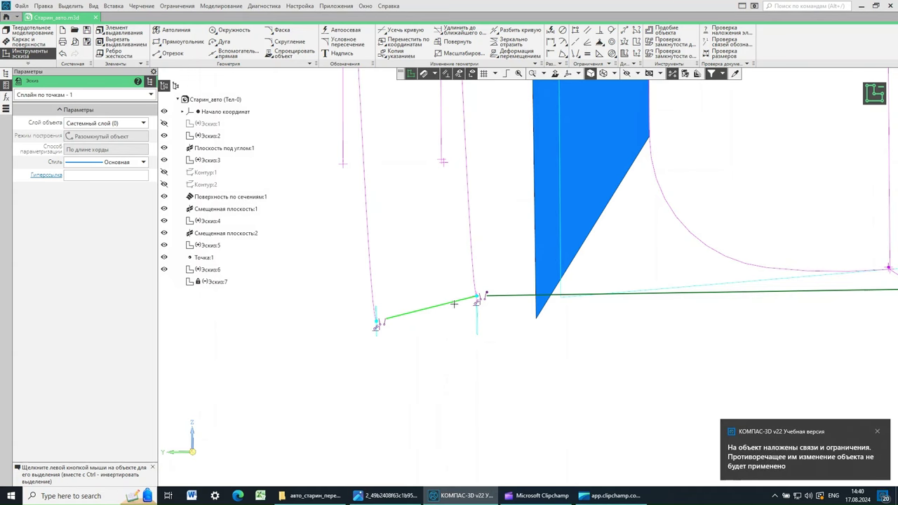
double_click(466, 302)
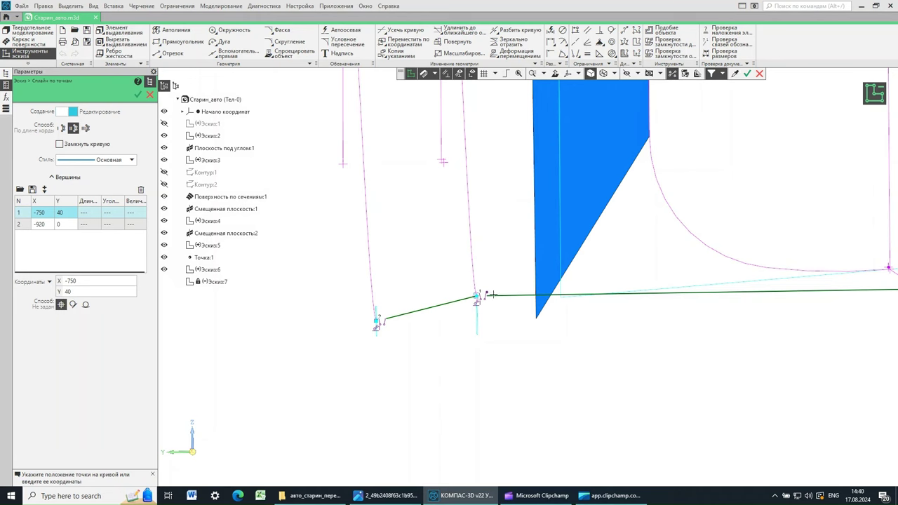
click(74, 305)
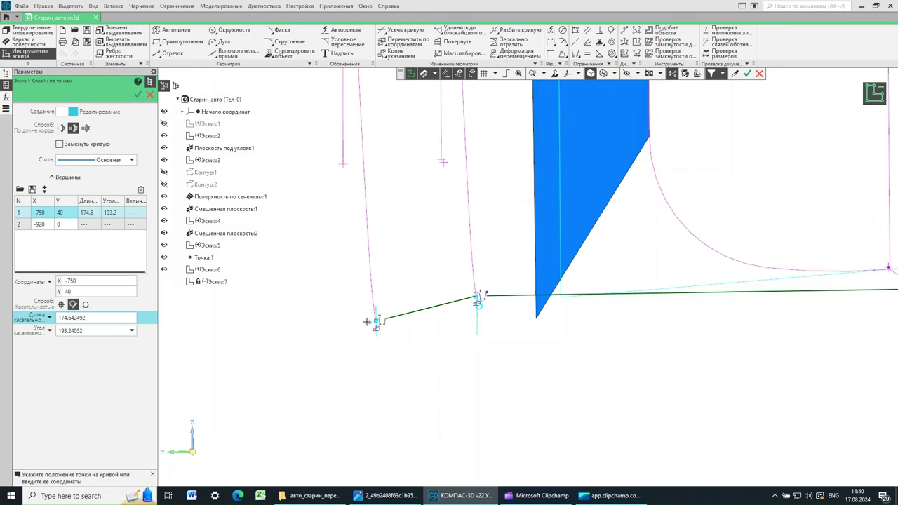
click(370, 320)
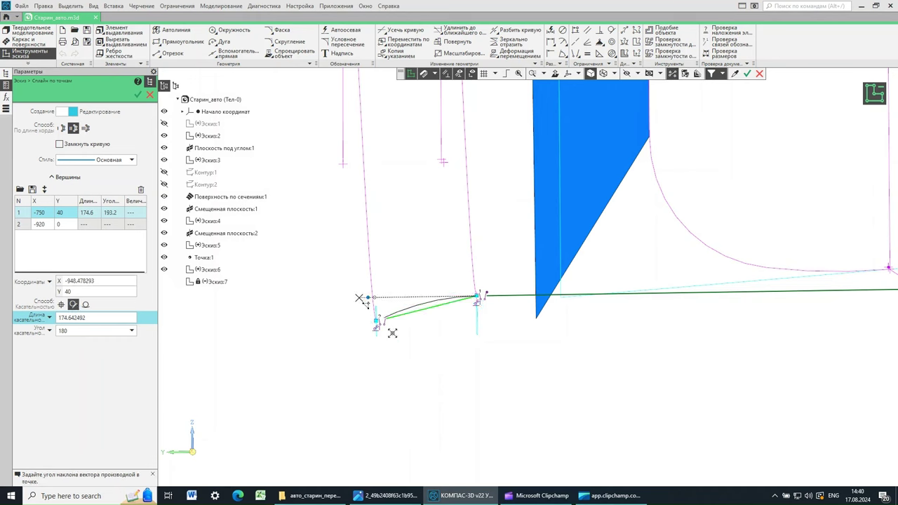
click(364, 302)
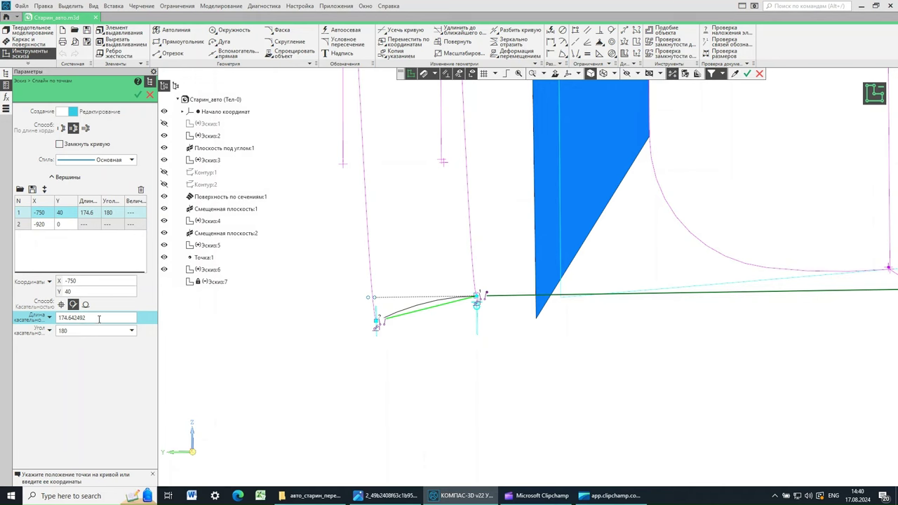
click(99, 319)
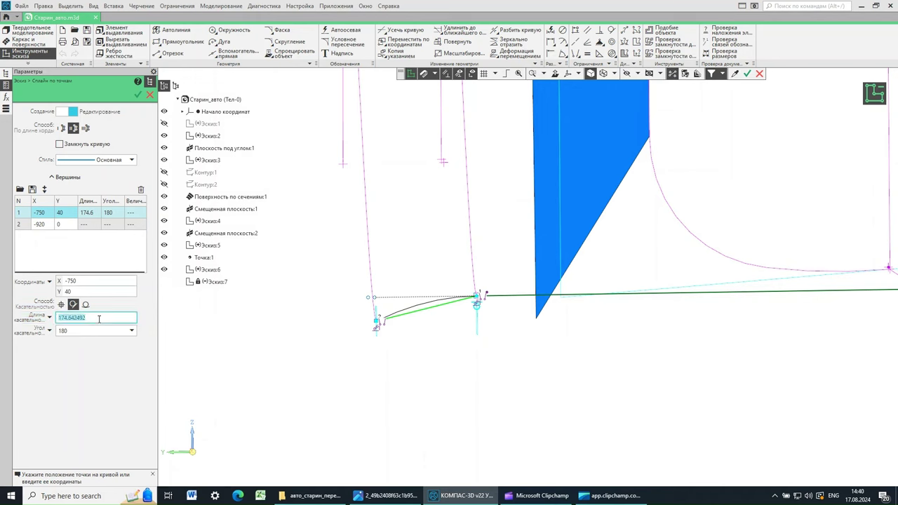
text(200)
key(Tab)
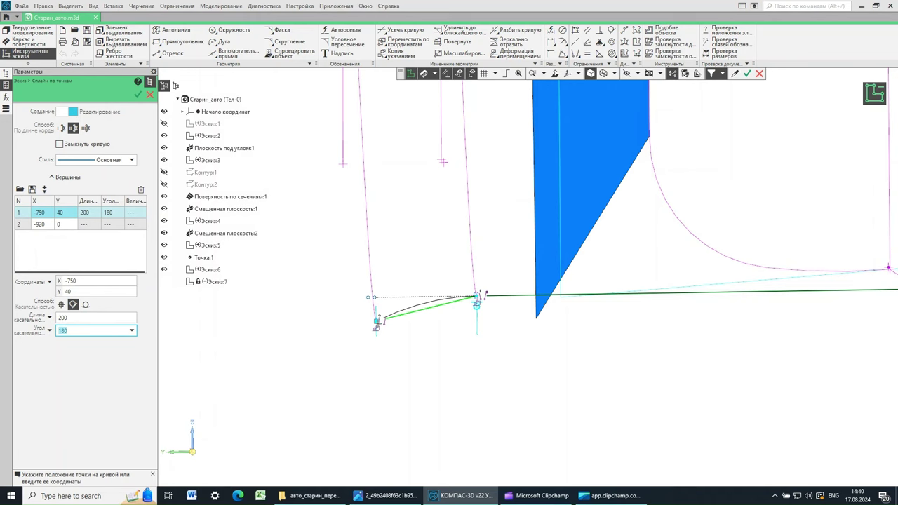
Step: Make the spline's vertex at X -920, Y 0 tangent with length 100 and angle 270, and finish the sketch
click(23, 226)
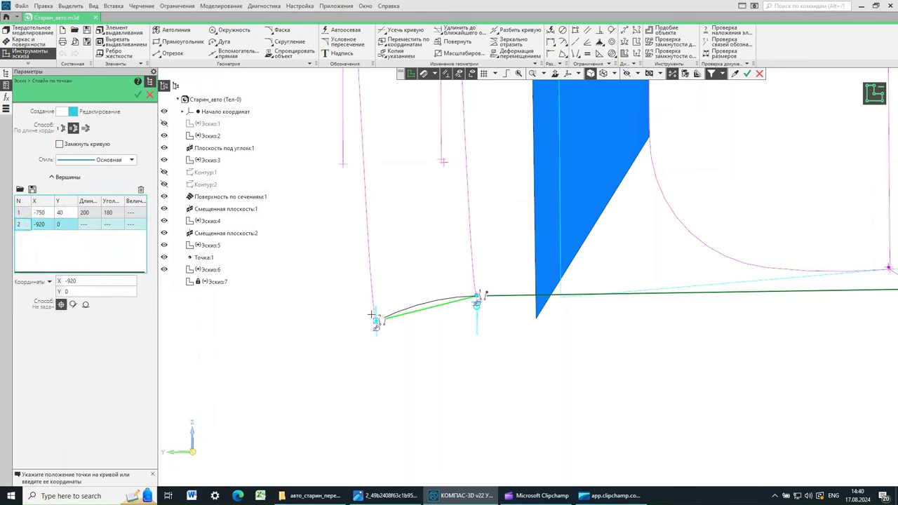
click(74, 305)
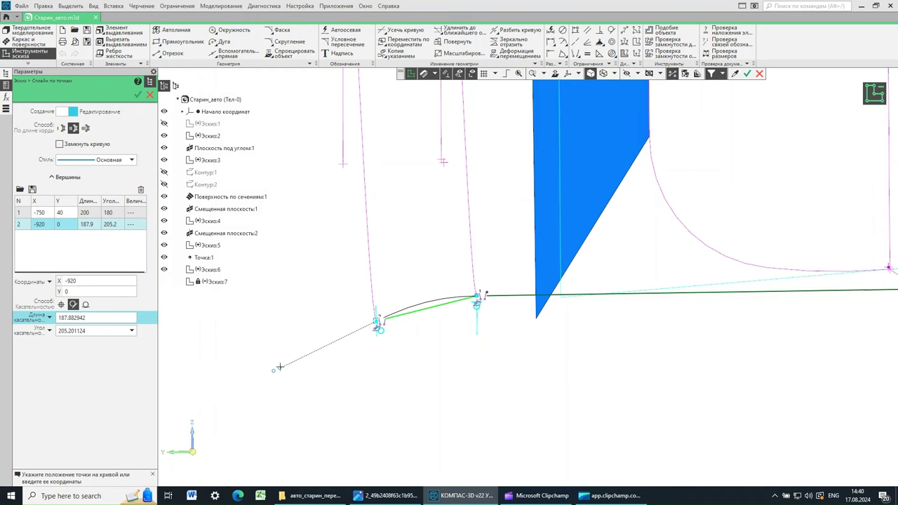
drag(274, 370, 379, 401)
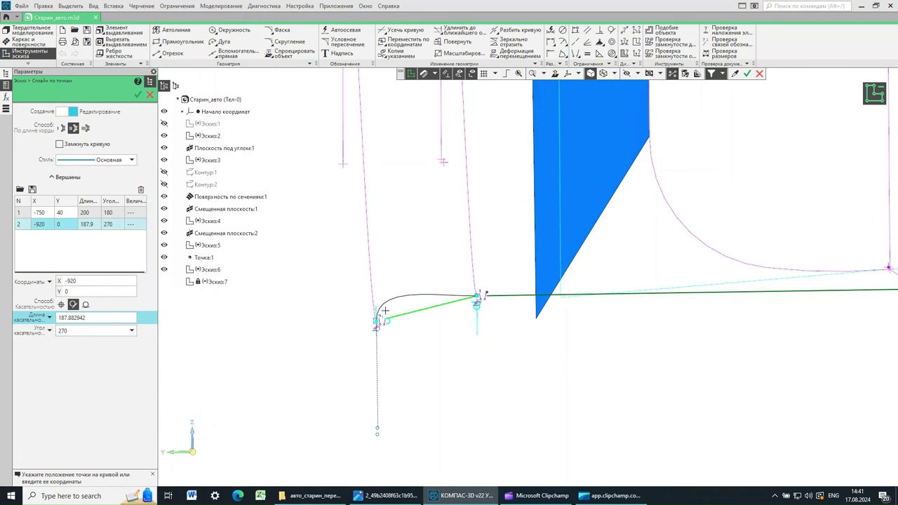
click(104, 318)
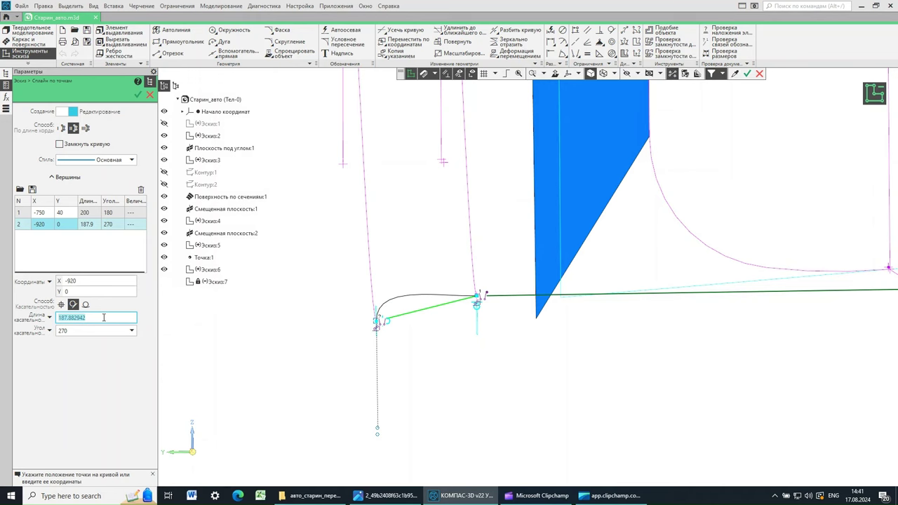
text(100)
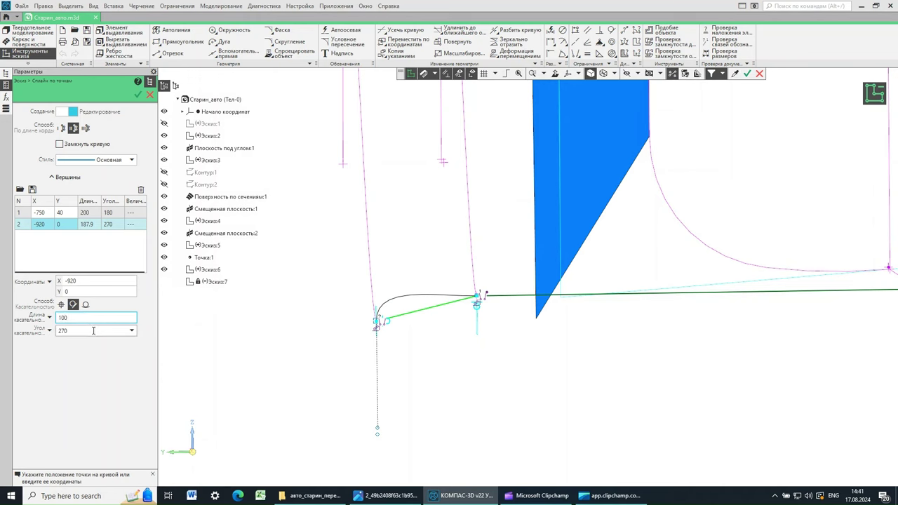
click(104, 330)
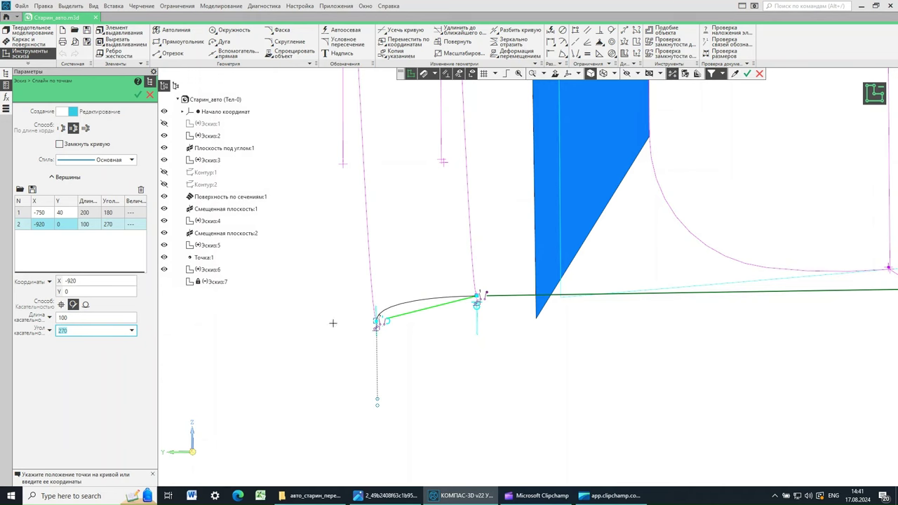
click(139, 96)
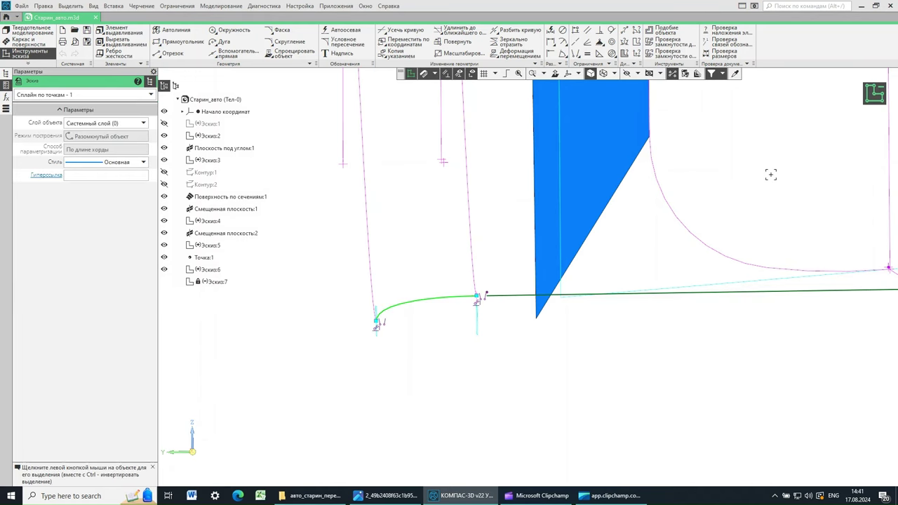
middle_drag(390, 375, 386, 359)
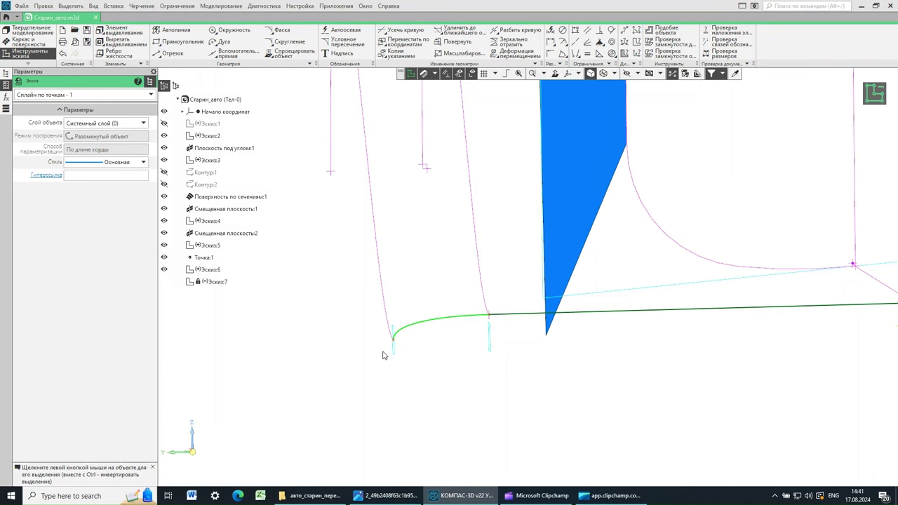
key(ctrl+Return)
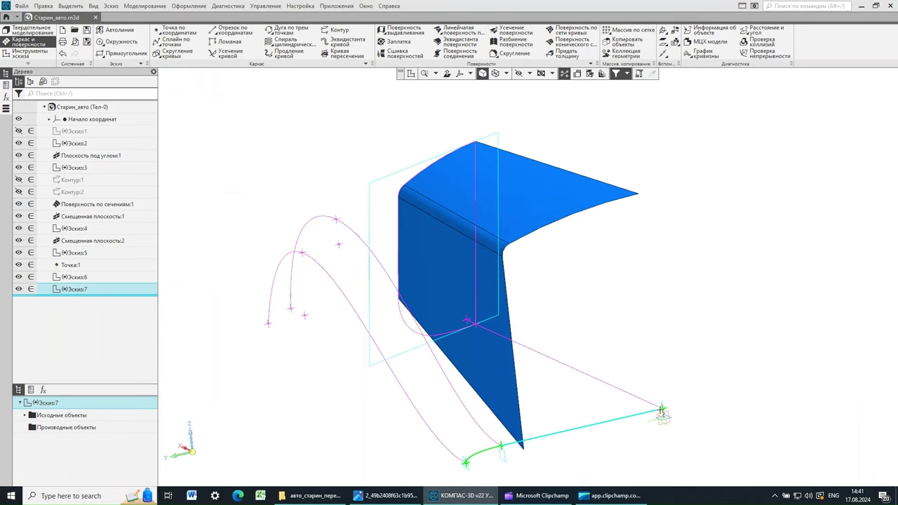
Step: Examine how the rear section sketch meets the two fender guide curves from the rear, above and the side
mouse_move(643, 319)
middle_down()
mouse_move(650, 329)
mouse_move(638, 327)
mouse_move(646, 317)
mouse_move(638, 323)
mouse_move(631, 299)
mouse_move(523, 397)
middle_up()
click(321, 369)
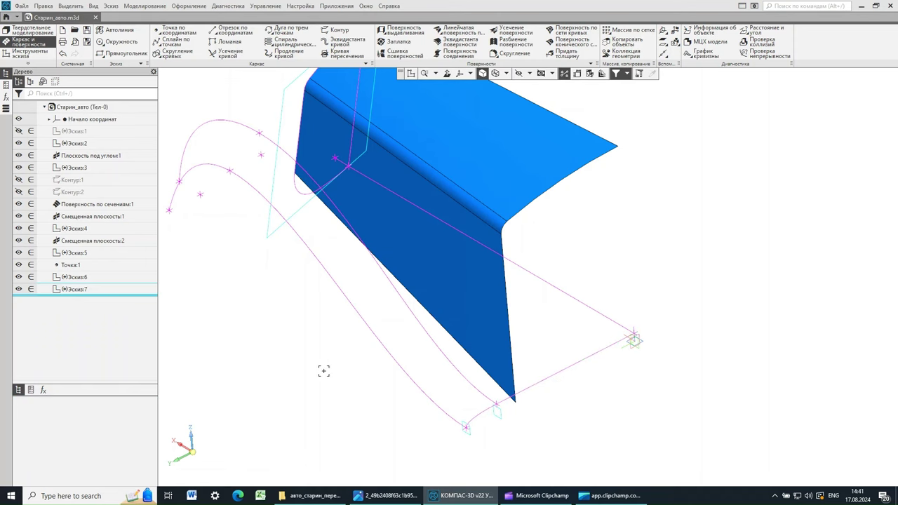
mouse_move(321, 369)
middle_down()
mouse_move(361, 341)
mouse_move(377, 381)
middle_up()
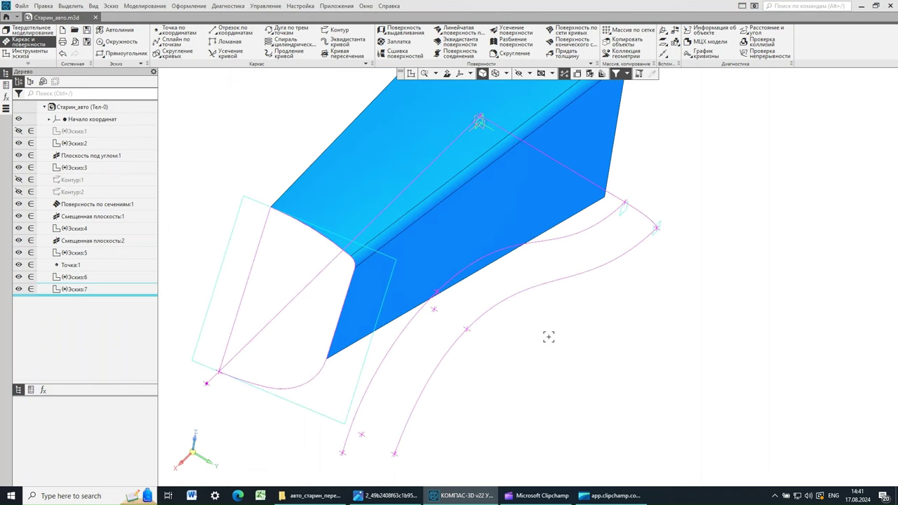
middle_drag(549, 338, 544, 347)
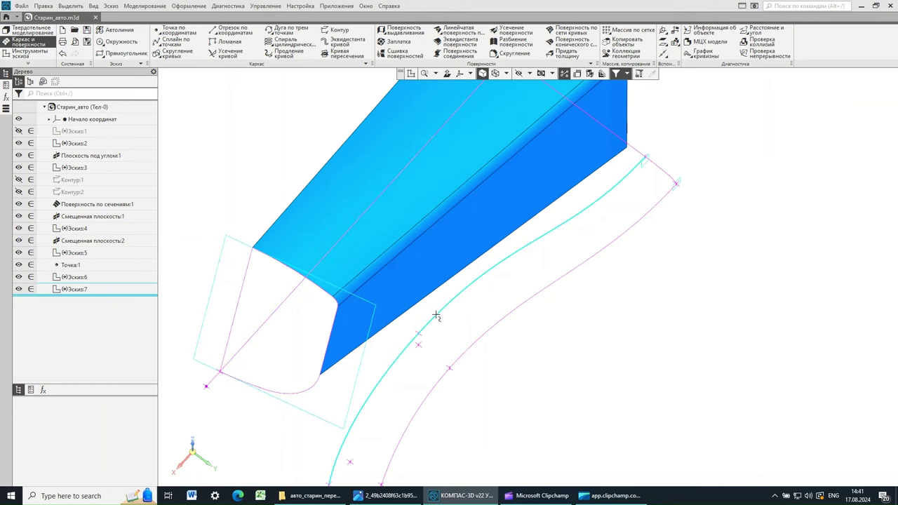
middle_drag(567, 371, 565, 339)
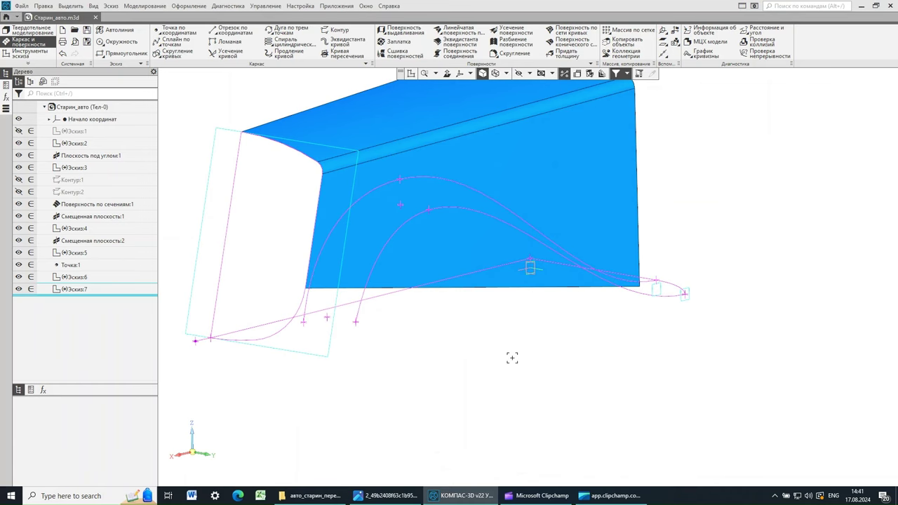
Step: Create a point where the angled plane at the hood's front intersects the inner fender guide curve
middle_drag(513, 357, 522, 377)
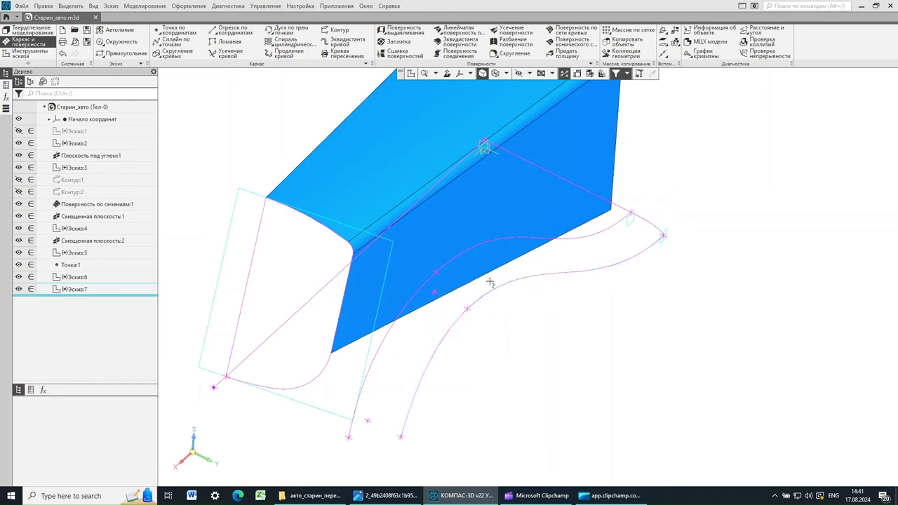
middle_drag(529, 379, 497, 369)
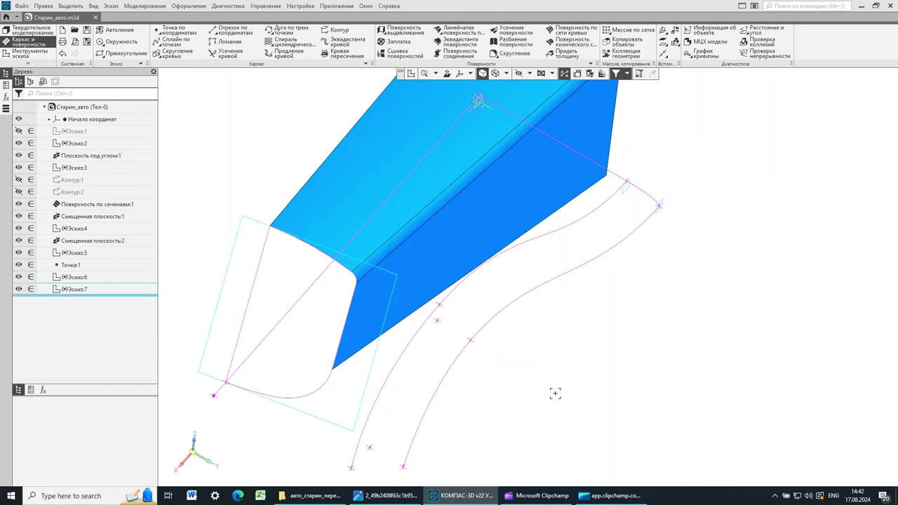
middle_drag(555, 393, 546, 412)
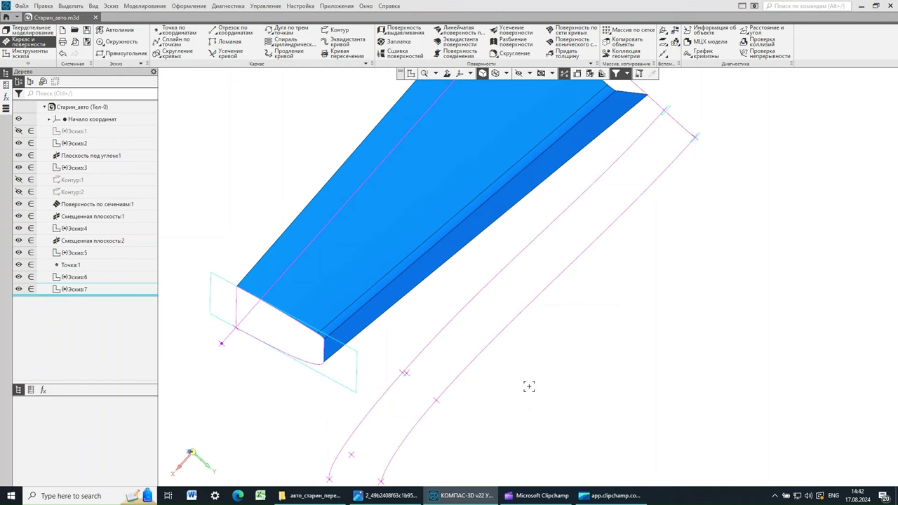
mouse_move(529, 387)
middle_down()
mouse_move(475, 381)
mouse_move(529, 377)
middle_up()
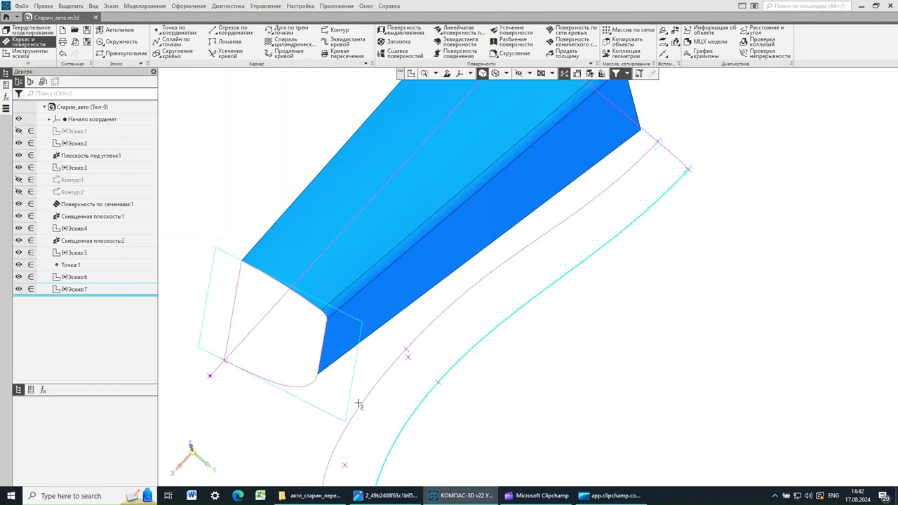
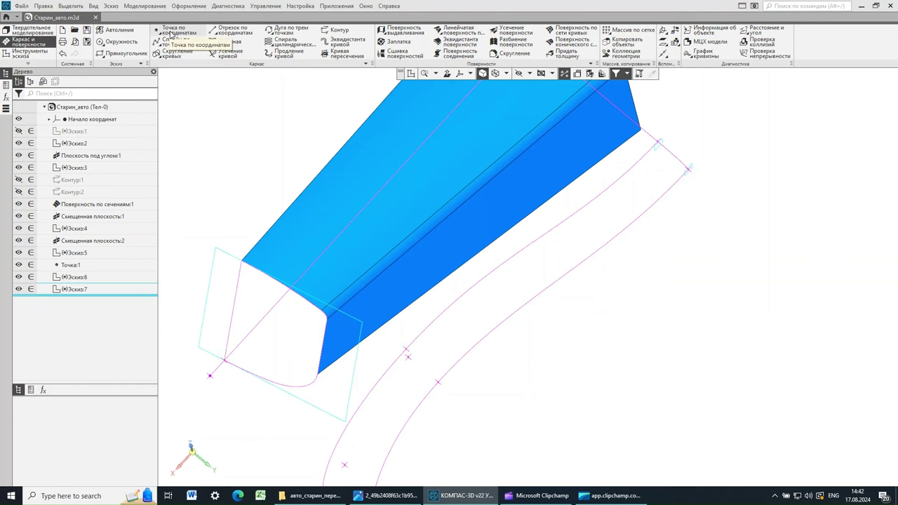
click(170, 33)
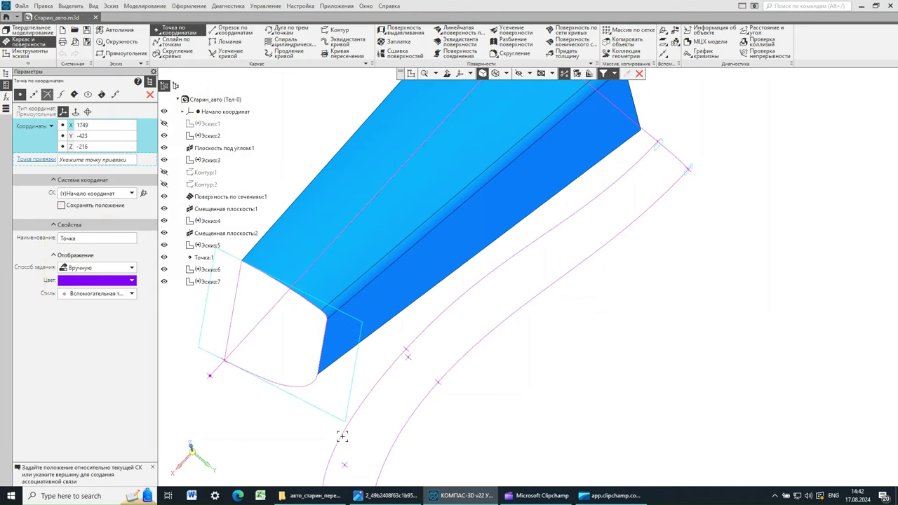
click(319, 412)
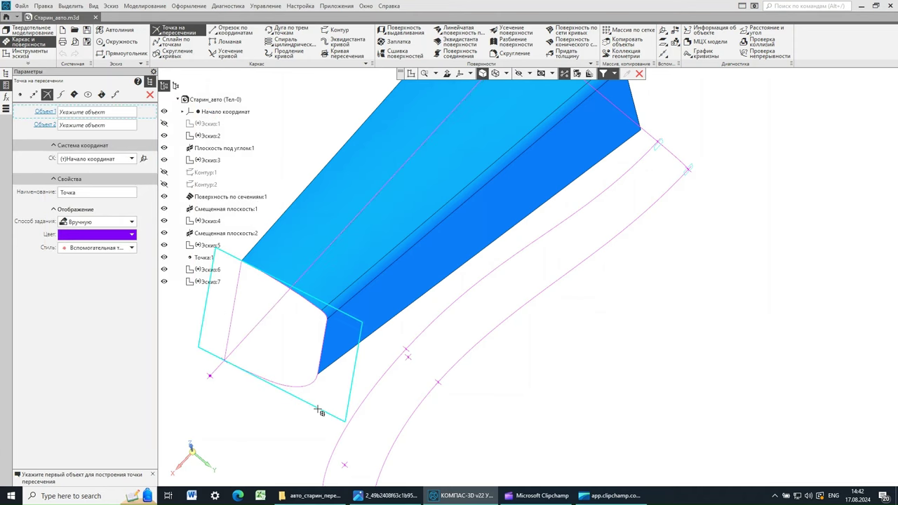
click(424, 331)
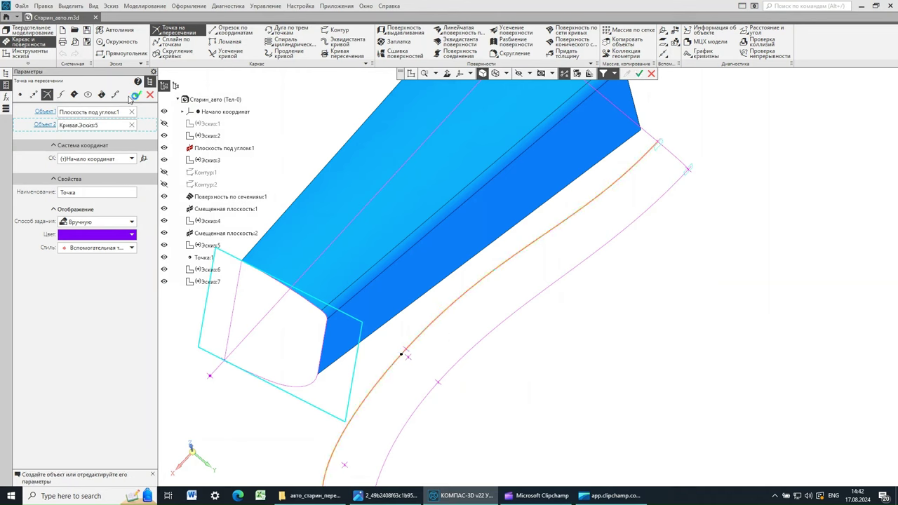
click(138, 96)
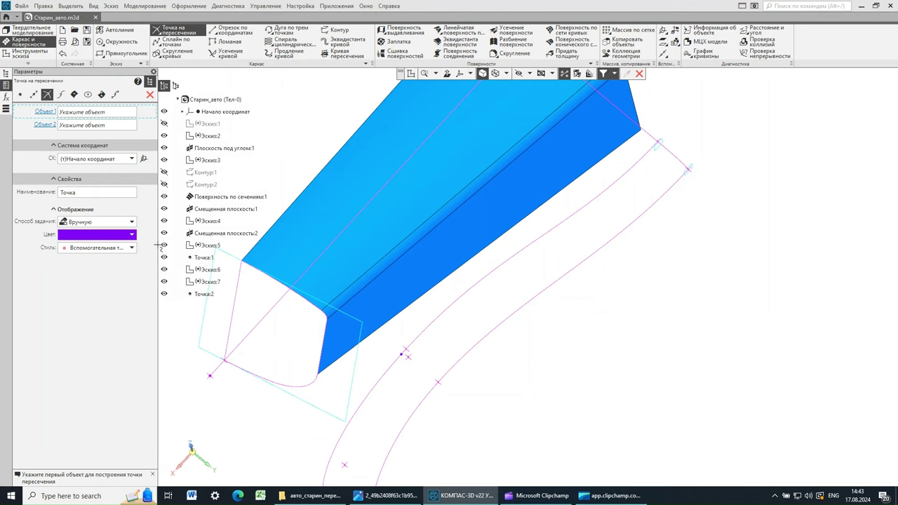
Step: Create a second point where the same angled plane intersects the outer fender guide curve, and finish the point command
click(309, 405)
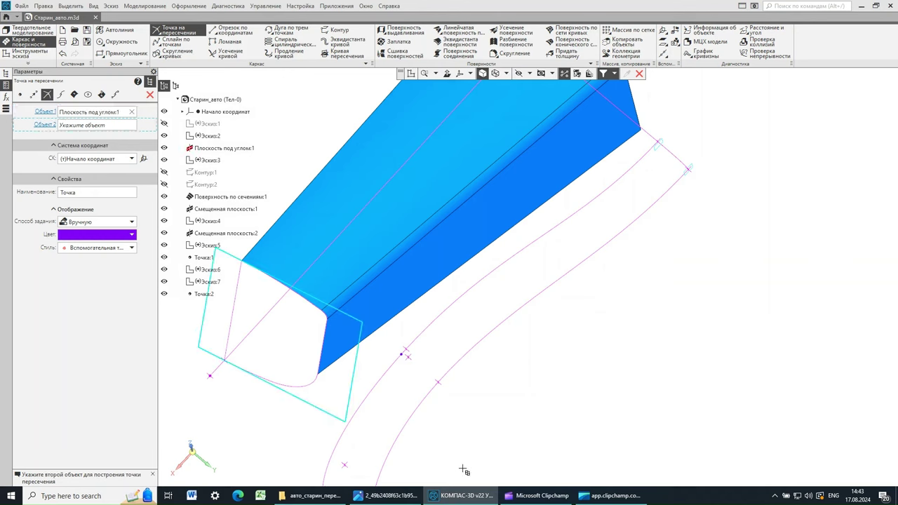
click(465, 353)
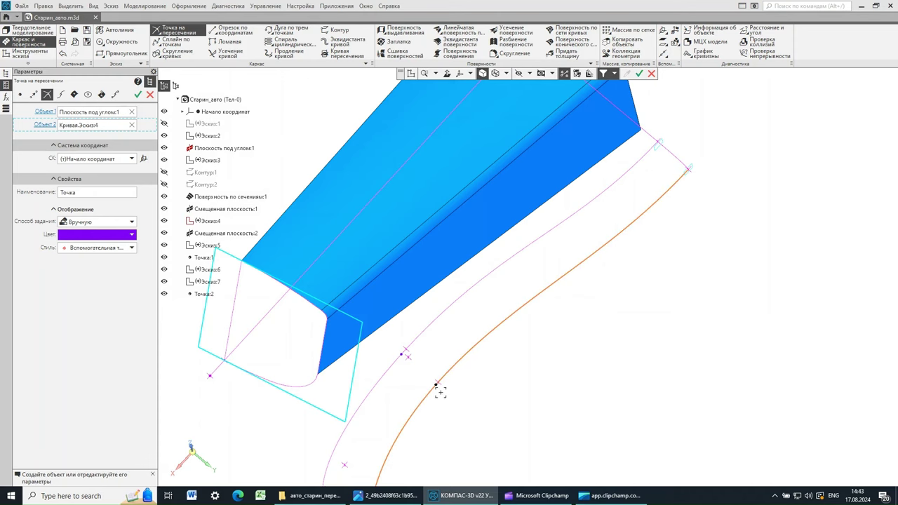
click(138, 96)
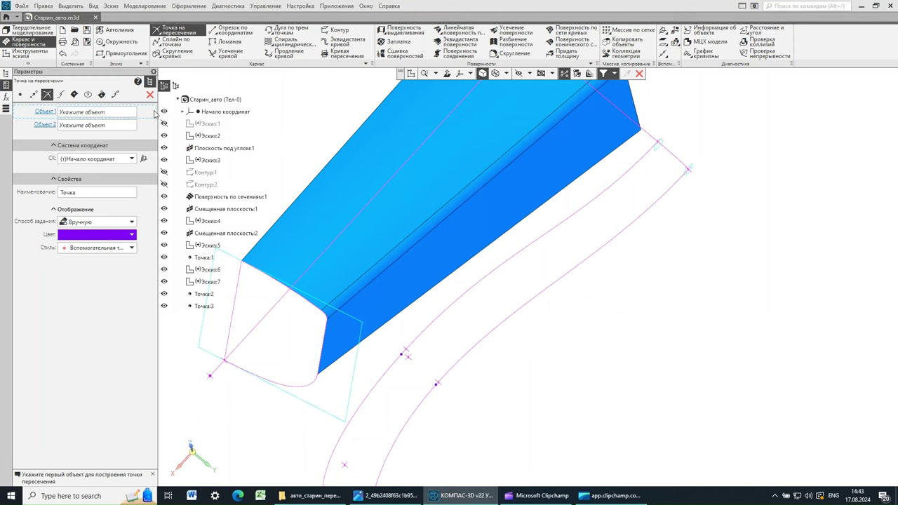
click(150, 95)
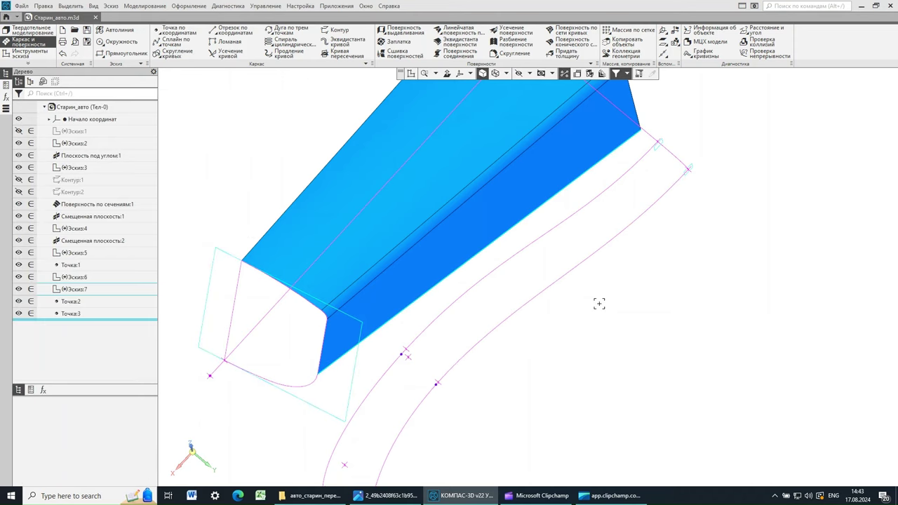
Step: Switch to the reference images and examine the front fender shape in the car photo, then return to the model
mouse_move(562, 362)
middle_down()
mouse_move(575, 365)
mouse_move(573, 354)
middle_up()
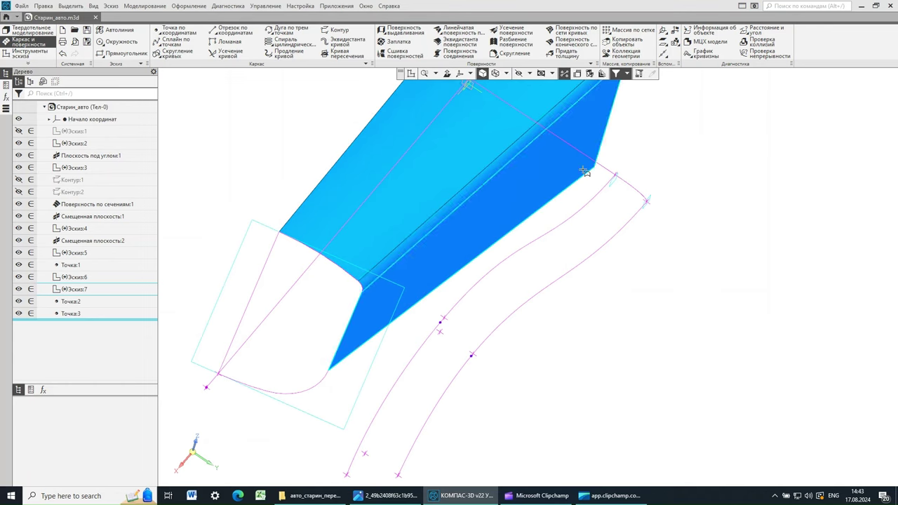
click(390, 495)
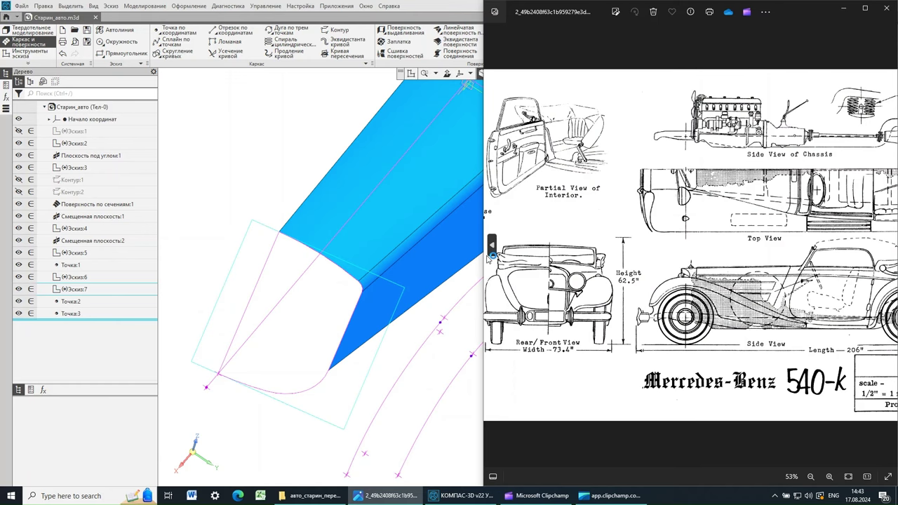
click(494, 251)
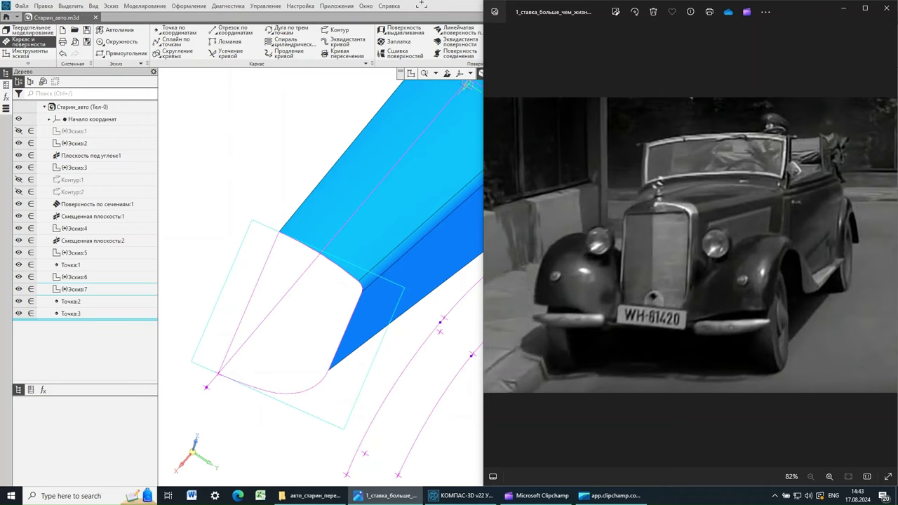
click(422, 4)
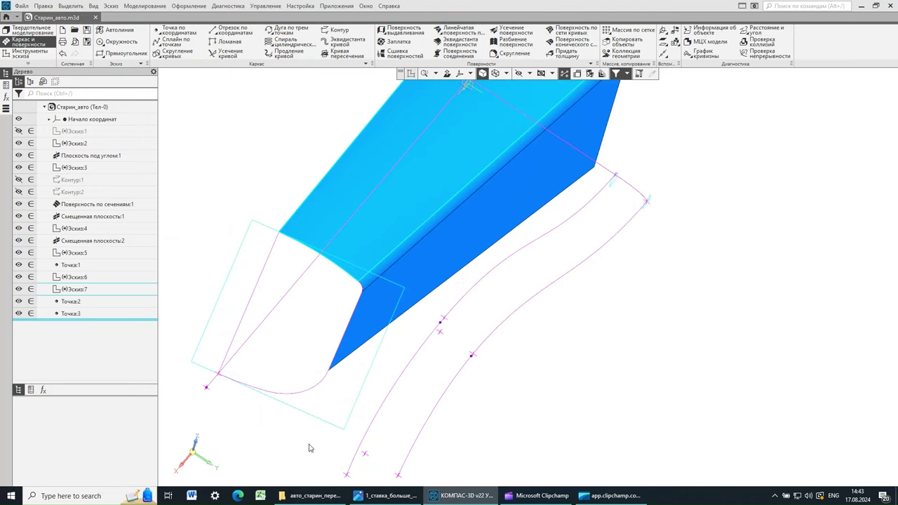
Step: Start a sketch on the angled front plane and project the two lower curve segments of the hood's front contour into it
key(ctrl+e)
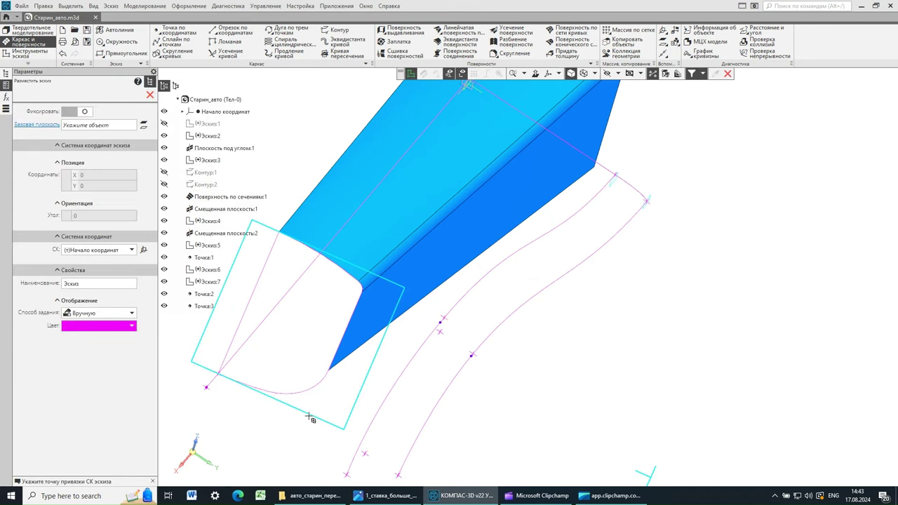
click(308, 416)
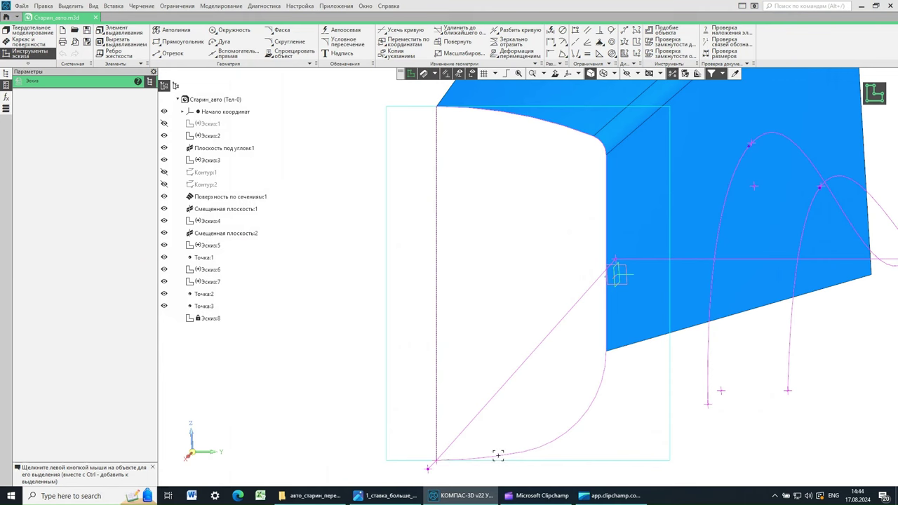
click(295, 53)
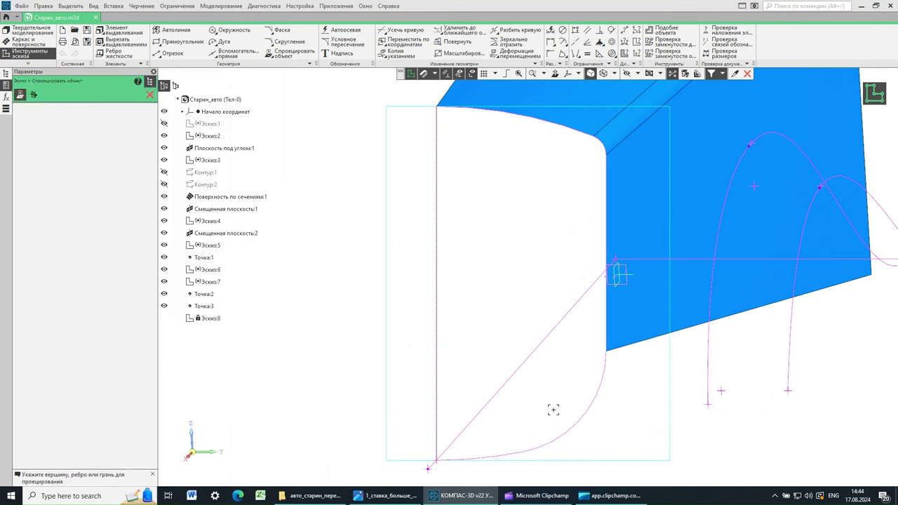
click(504, 457)
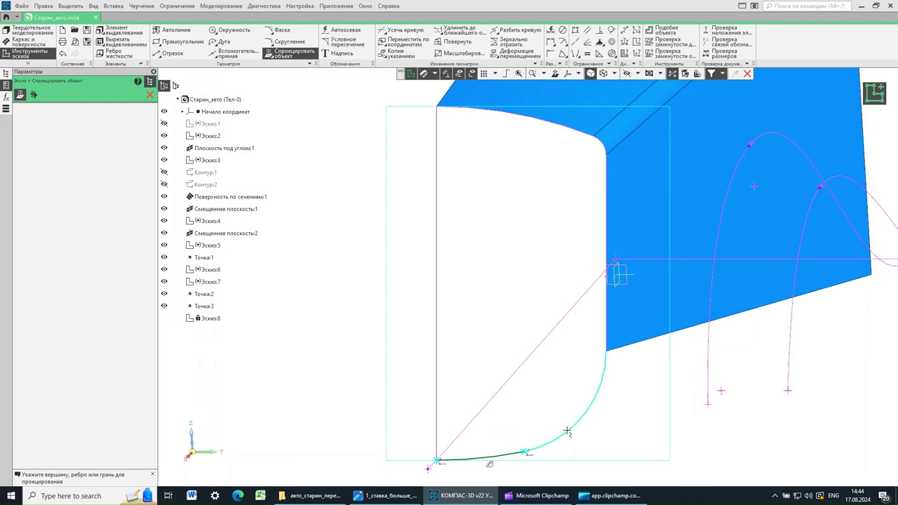
click(568, 430)
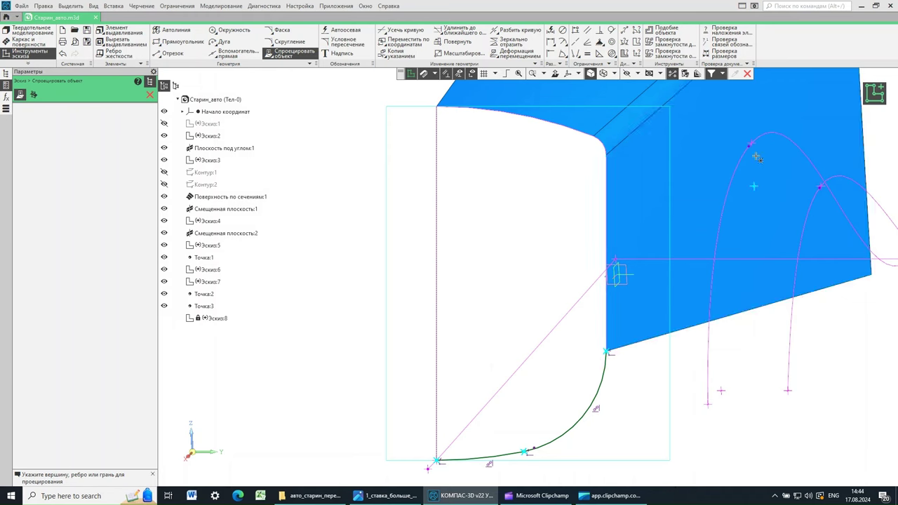
Step: Project the two intersection points on the inner and outer fender guide curves into the sketch
scroll(772, 149, up, 3)
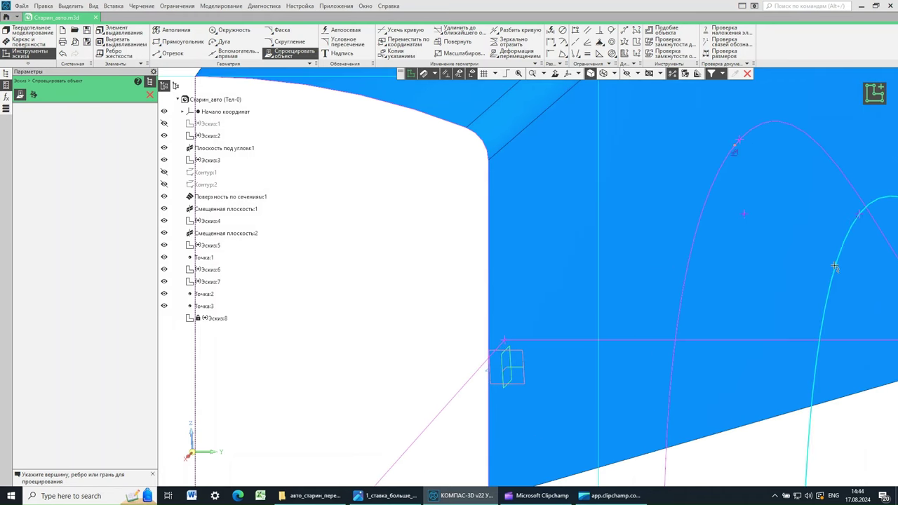
click(857, 218)
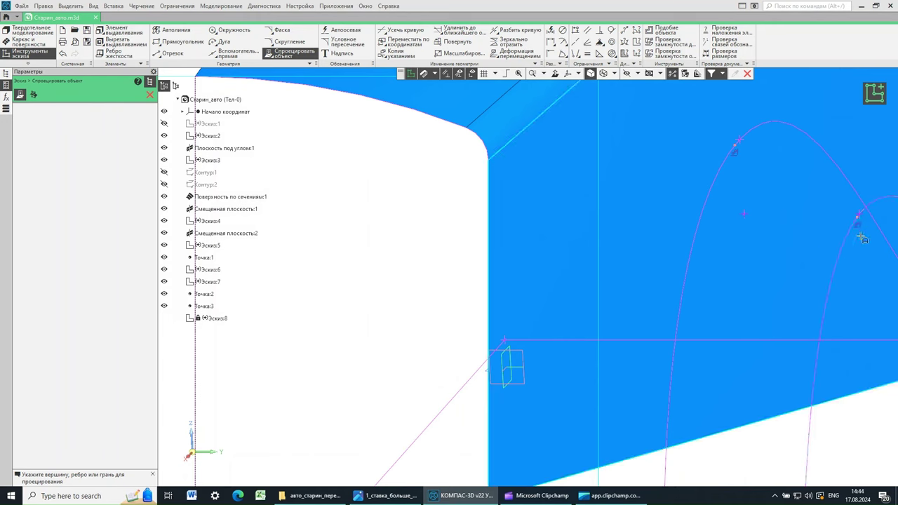
scroll(652, 201, down, 1)
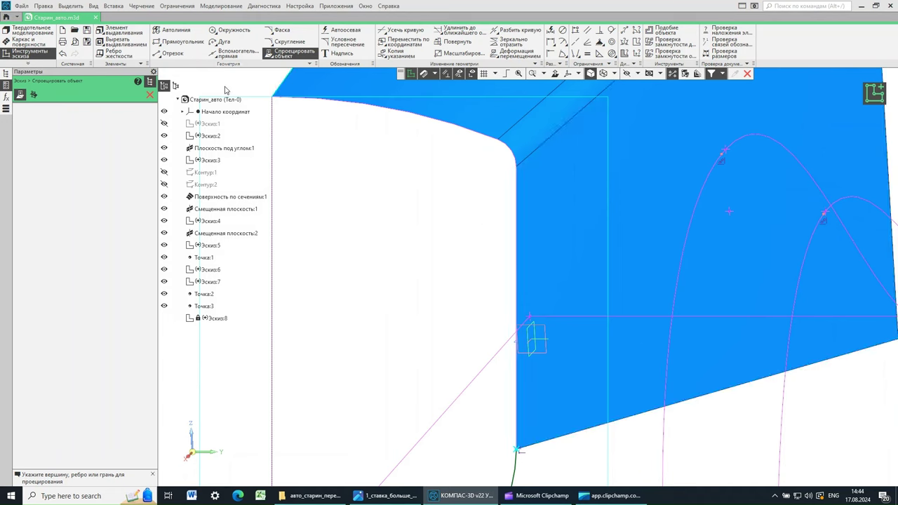
click(151, 96)
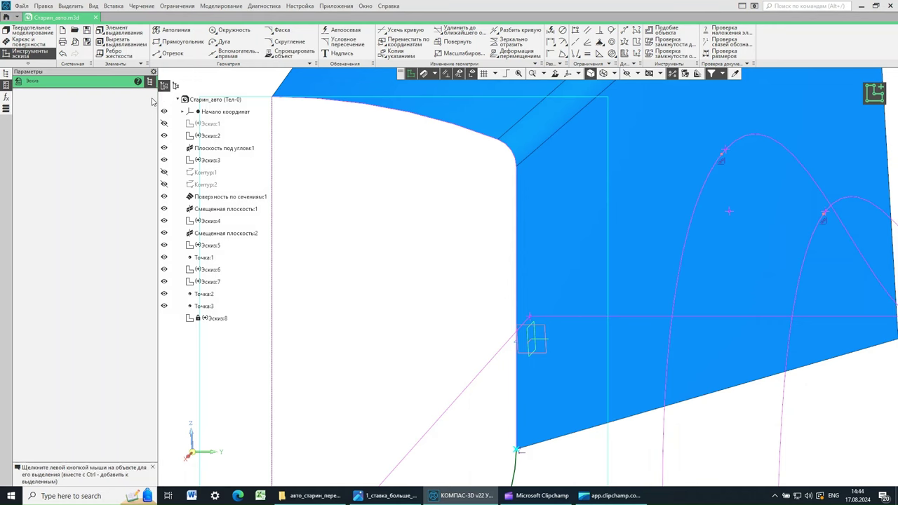
Step: Draw a three-point spline from the hood's lower front corner through the inner curve's projected point to the outer curve's projected point
click(310, 64)
click(516, 449)
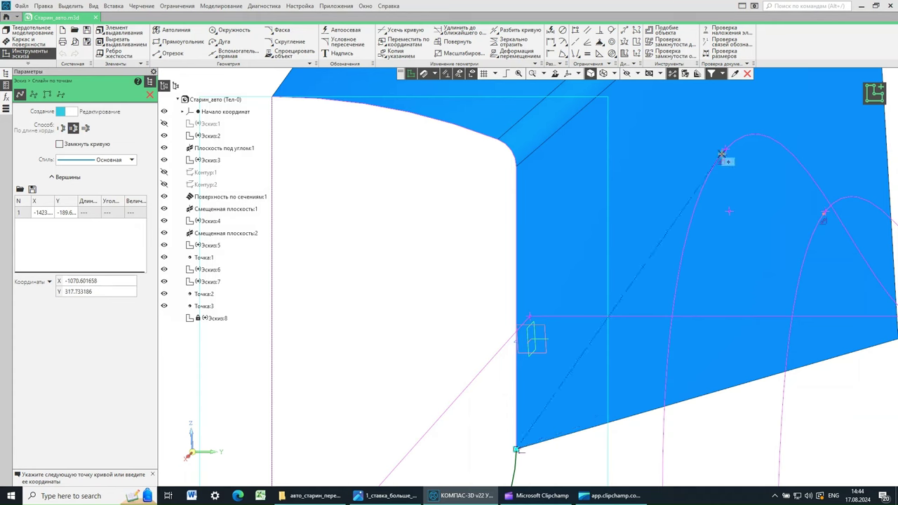
click(722, 153)
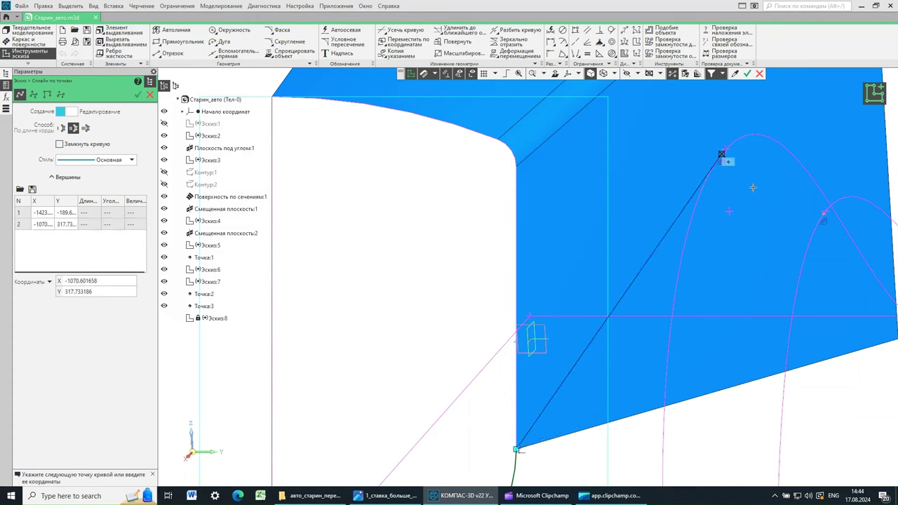
click(824, 213)
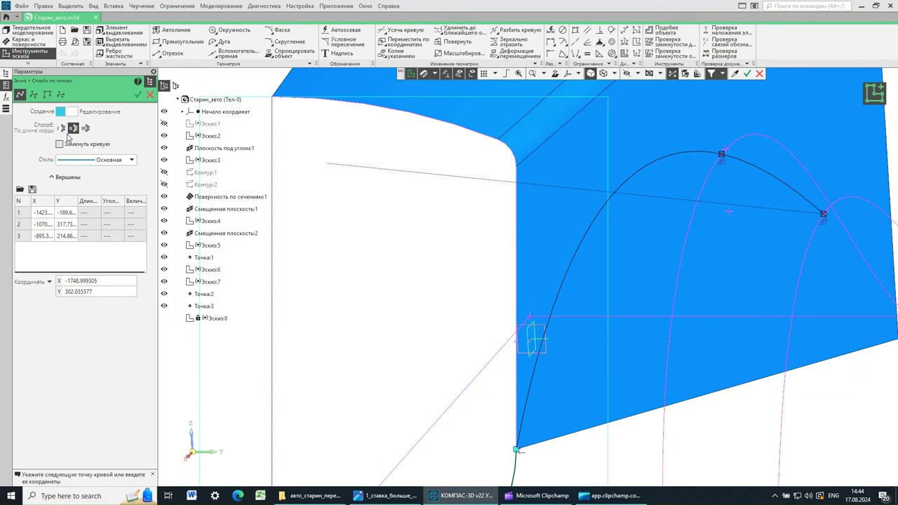
click(139, 99)
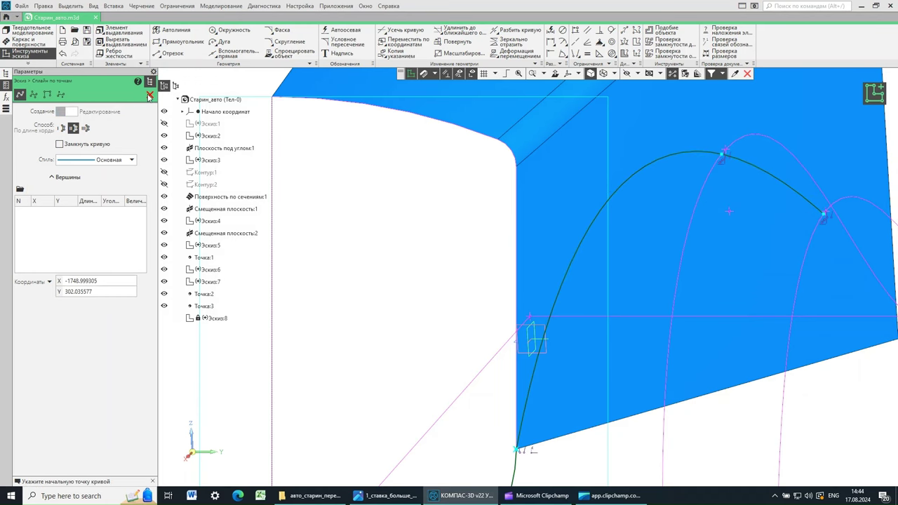
scroll(531, 302, down, 4)
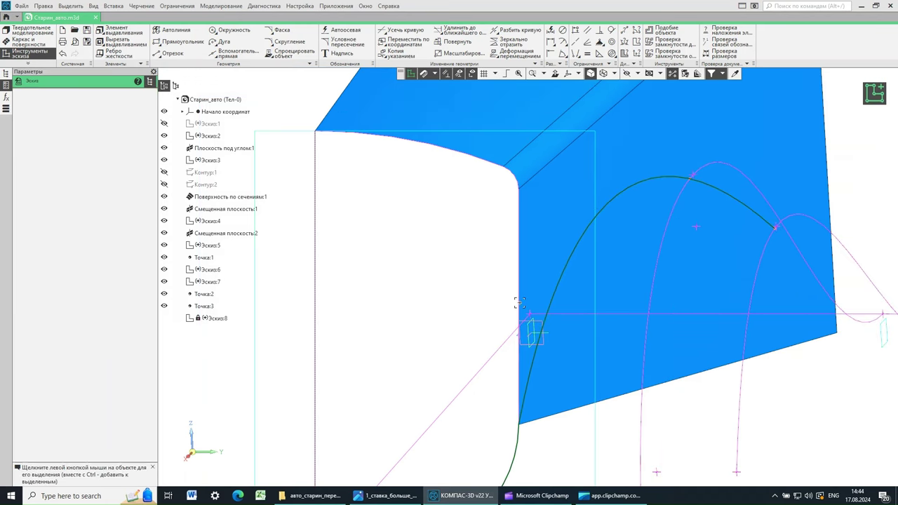
Step: Edit the fender spline and give its first vertex, at the hood's lower corner, a tangent angle of 90° and tangent length of 500
middle_drag(557, 408, 518, 390)
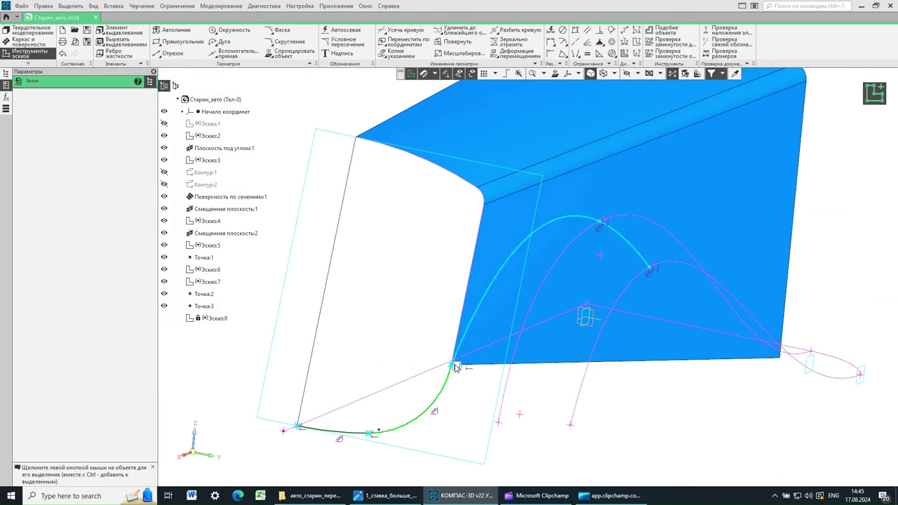
click(491, 280)
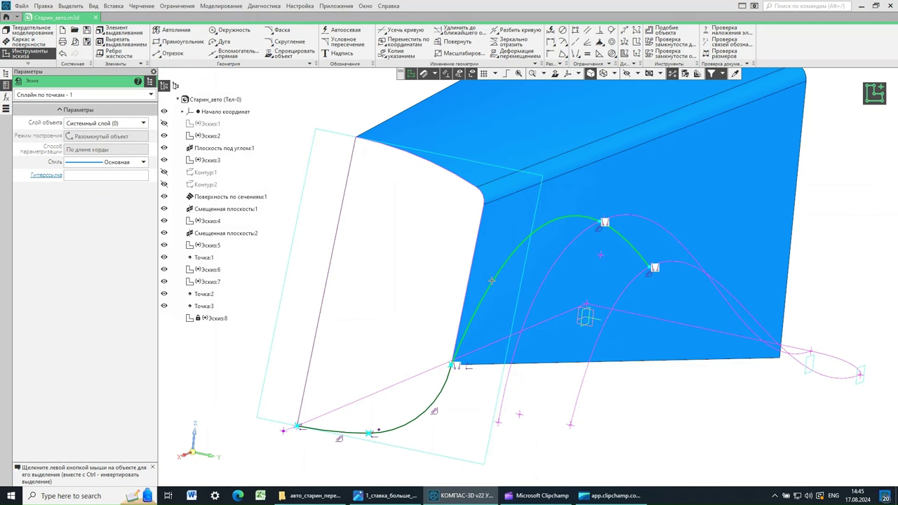
drag(491, 281, 490, 355)
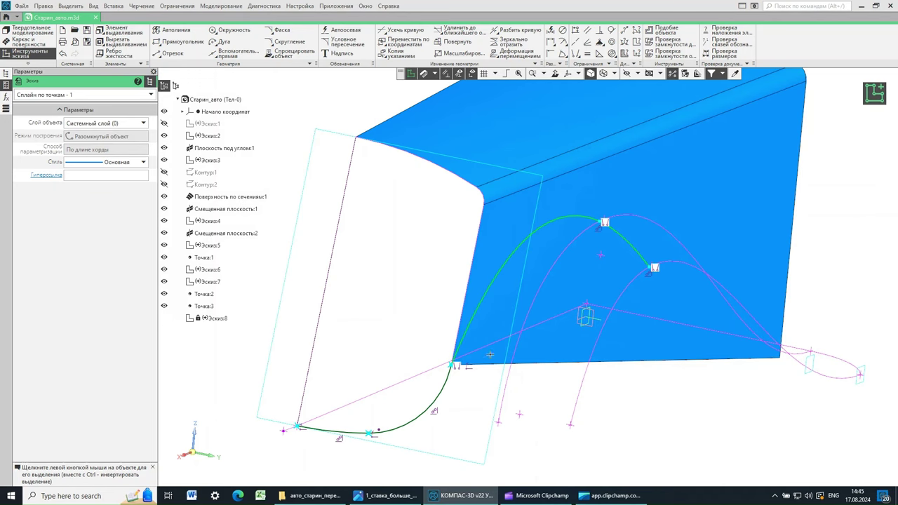
double_click(453, 368)
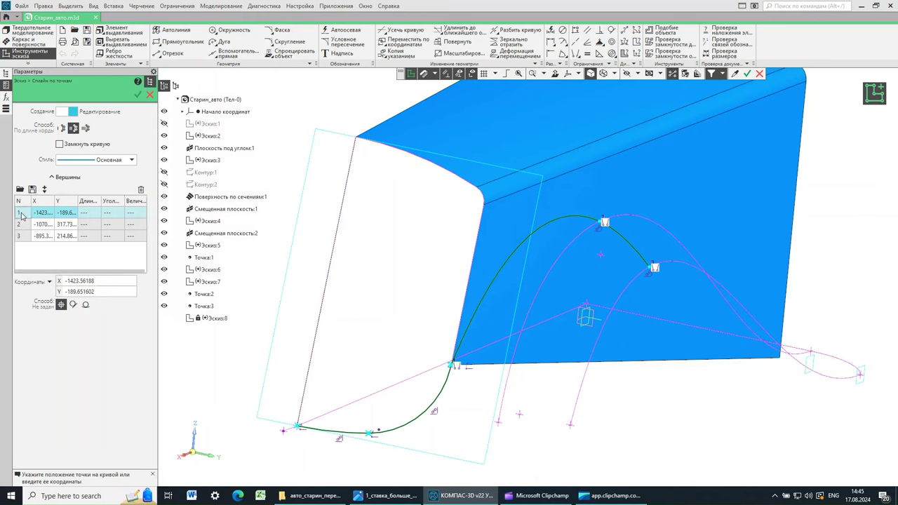
click(73, 305)
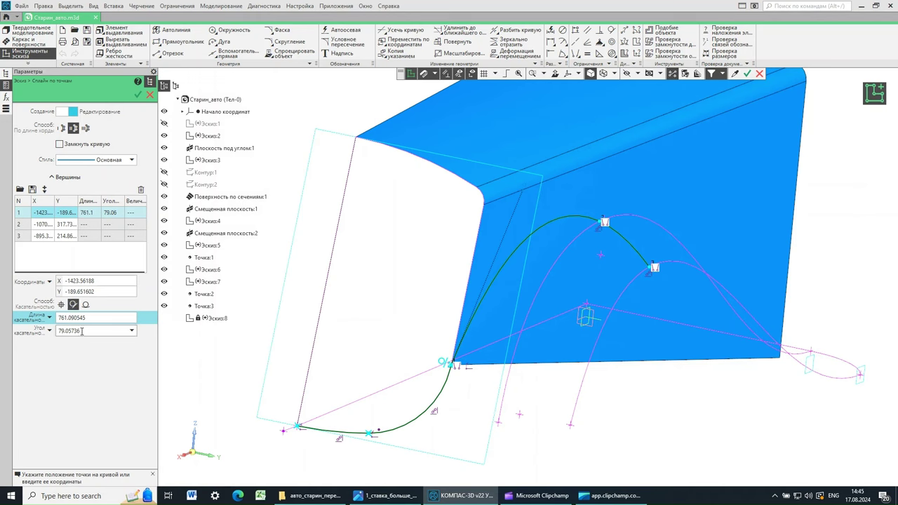
click(81, 329)
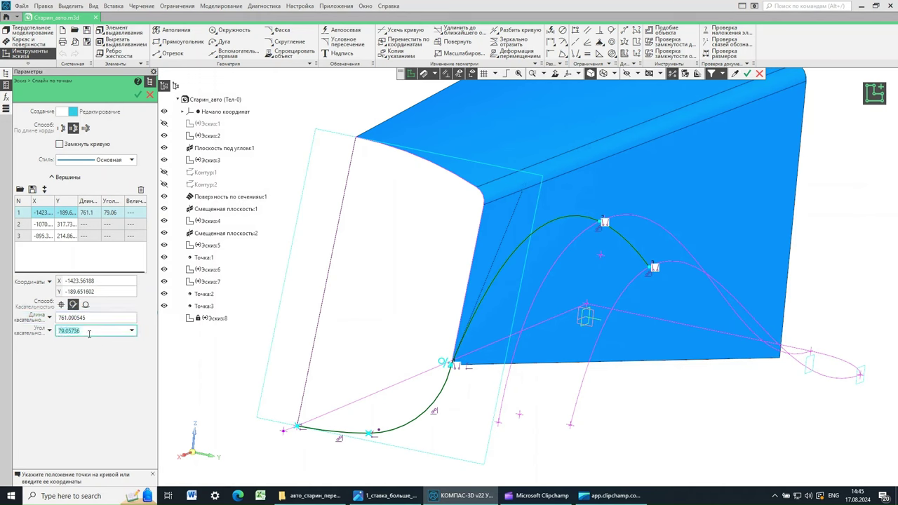
text(90)
click(89, 319)
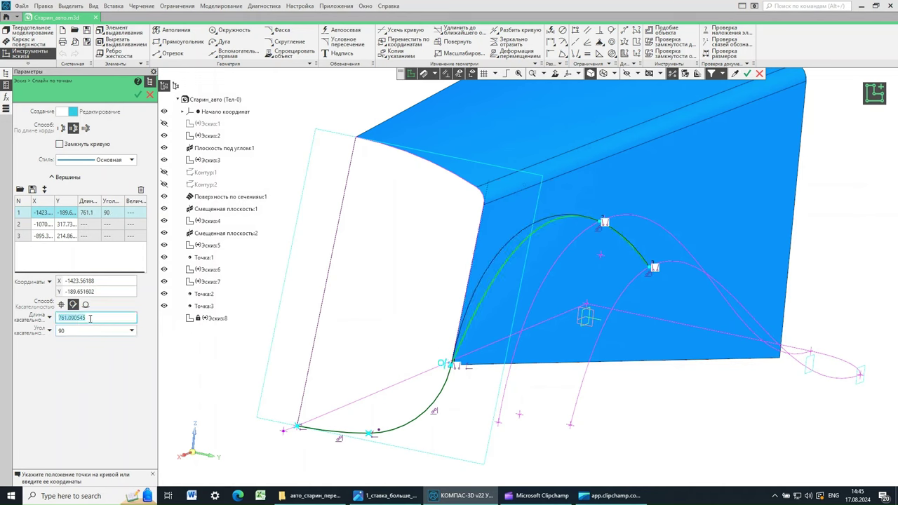
text(500)
click(72, 331)
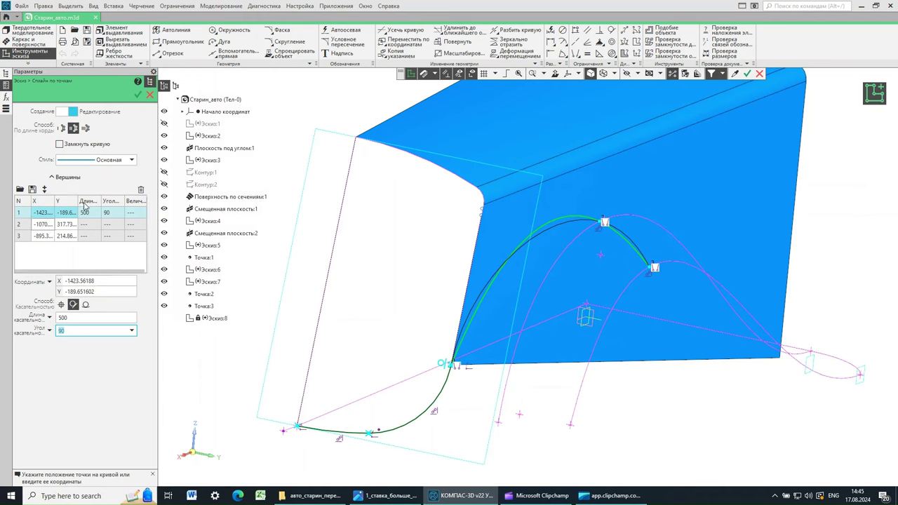
Step: Make the spline's second vertex tangent-controlled, with a tangent angle of 360° and a tangent length of 400
click(32, 224)
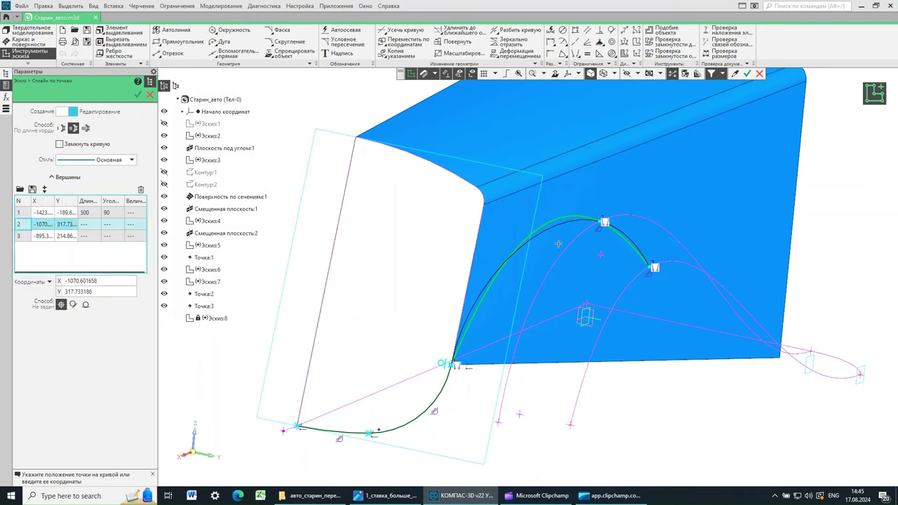
click(73, 306)
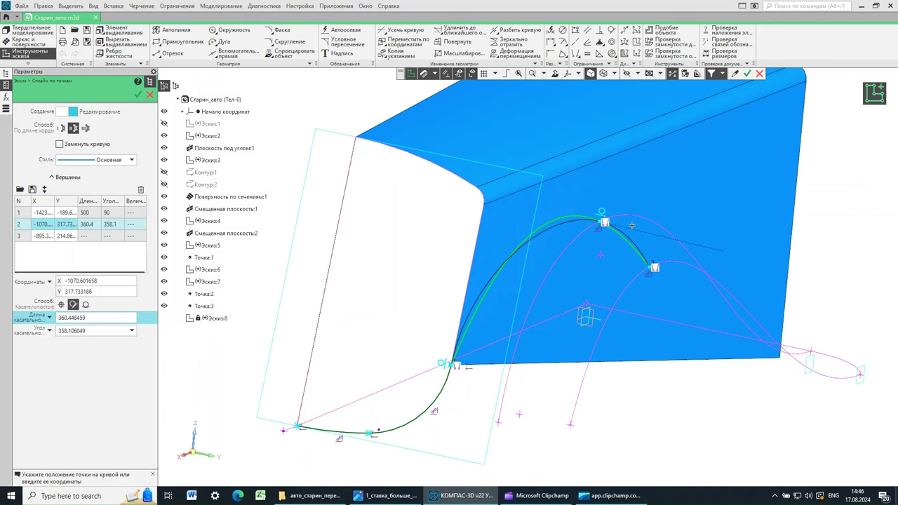
click(94, 330)
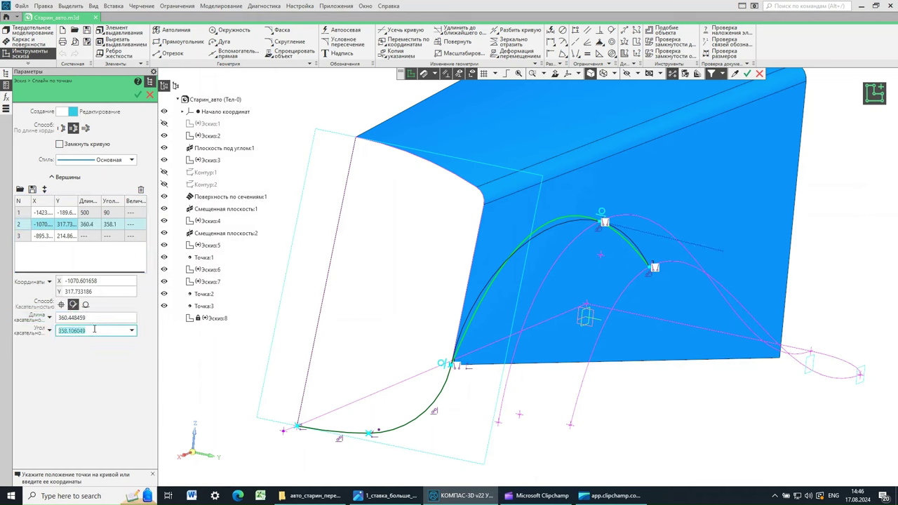
text(360)
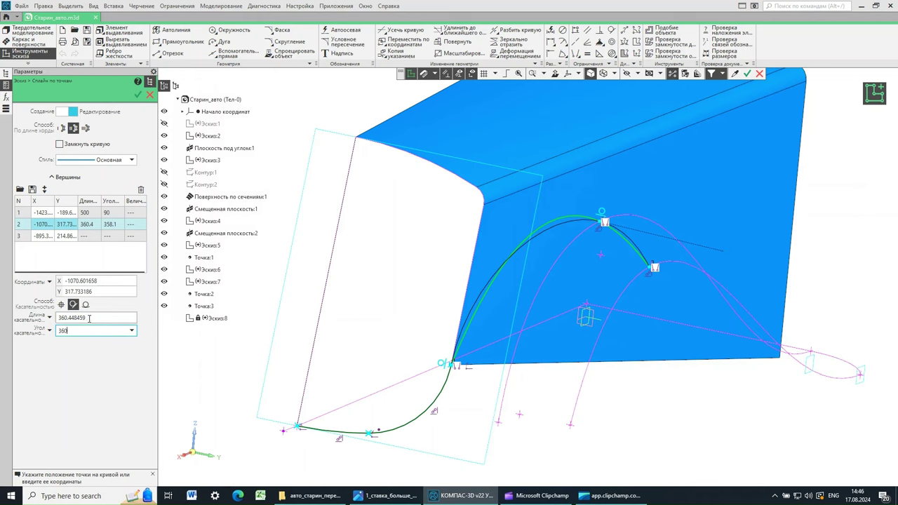
click(89, 318)
text(4)
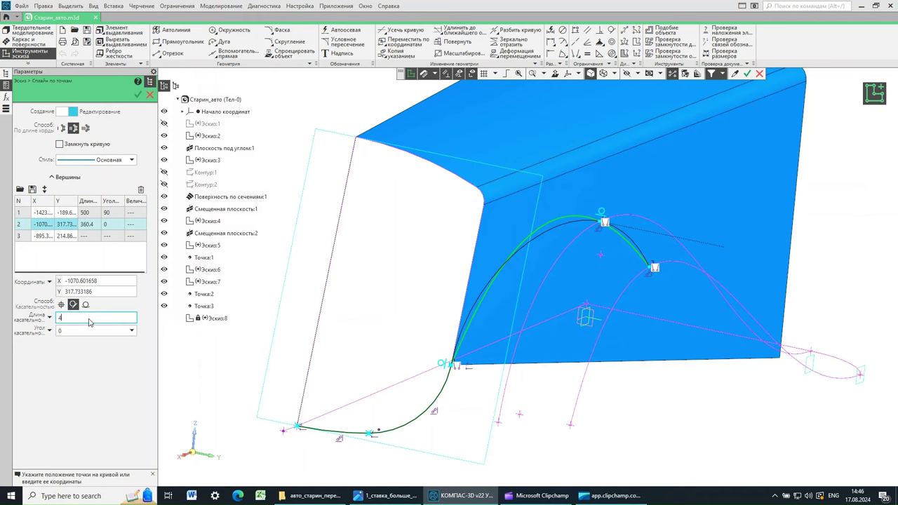
text(00)
click(76, 328)
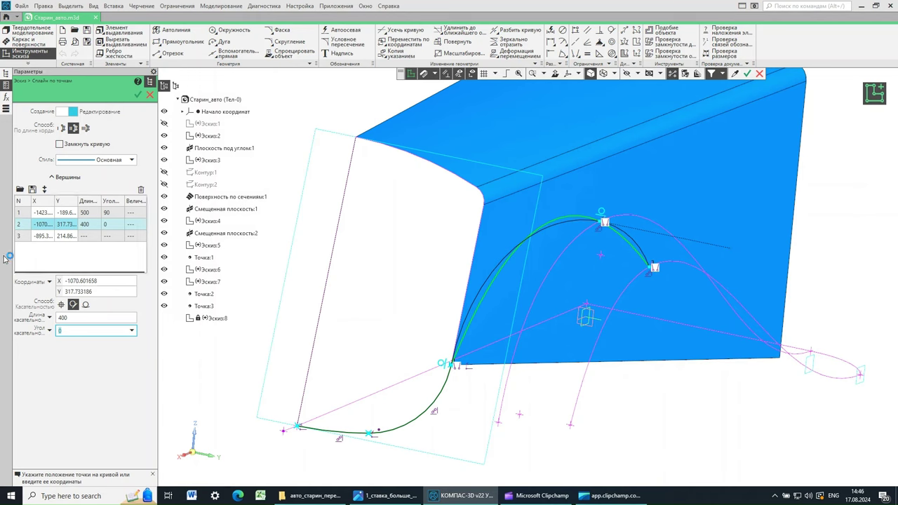
Step: Give the spline's third vertex a tangent angle of 270° and a tangent length of 235, and apply the spline edits
click(28, 236)
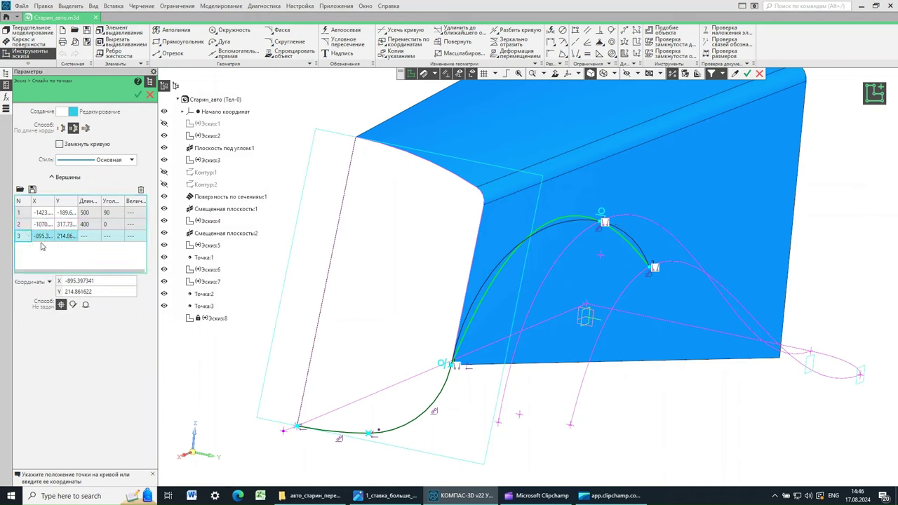
click(73, 305)
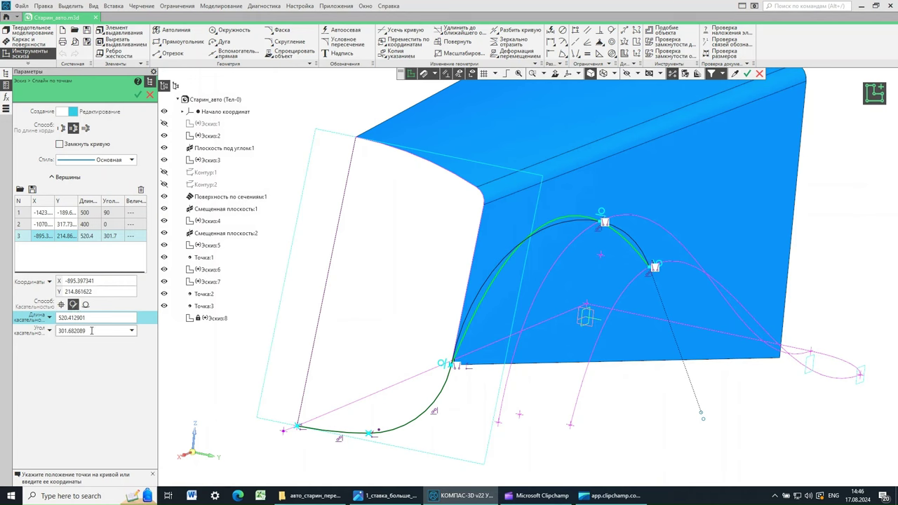
click(91, 331)
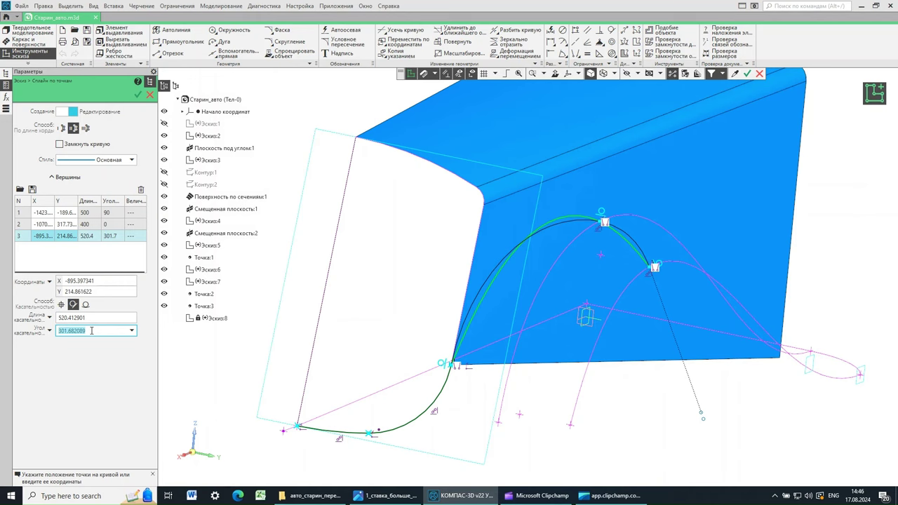
text(270)
click(95, 318)
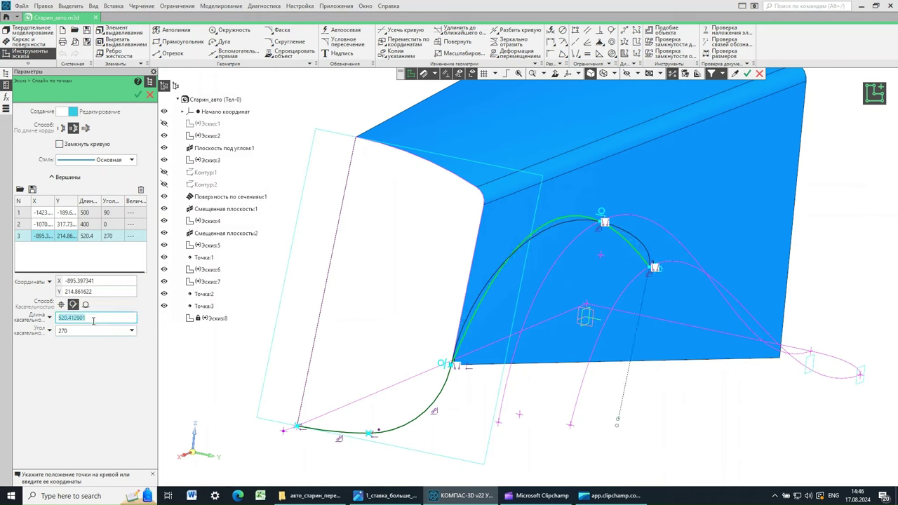
text(235)
click(78, 331)
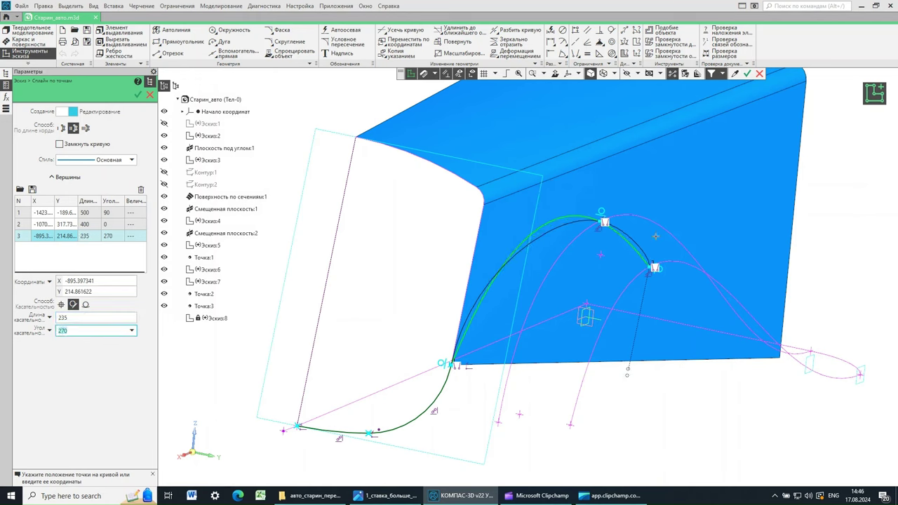
key(Return)
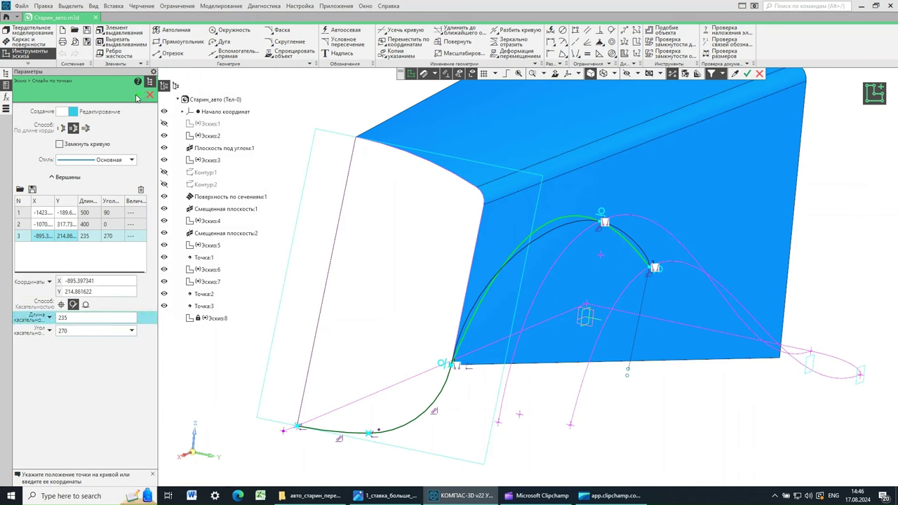
key(Escape)
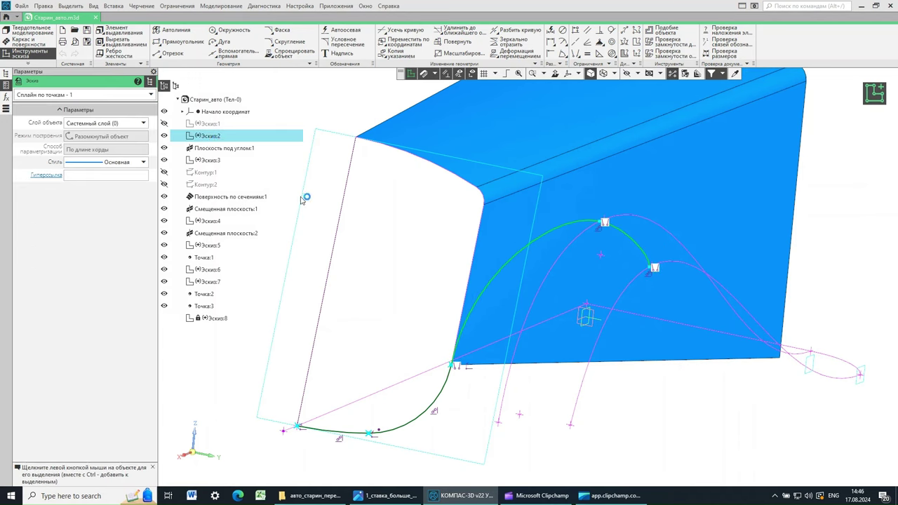
Step: Finish the fender cross-section sketch and check its curve against the fender guide curves in the 3D model
click(872, 98)
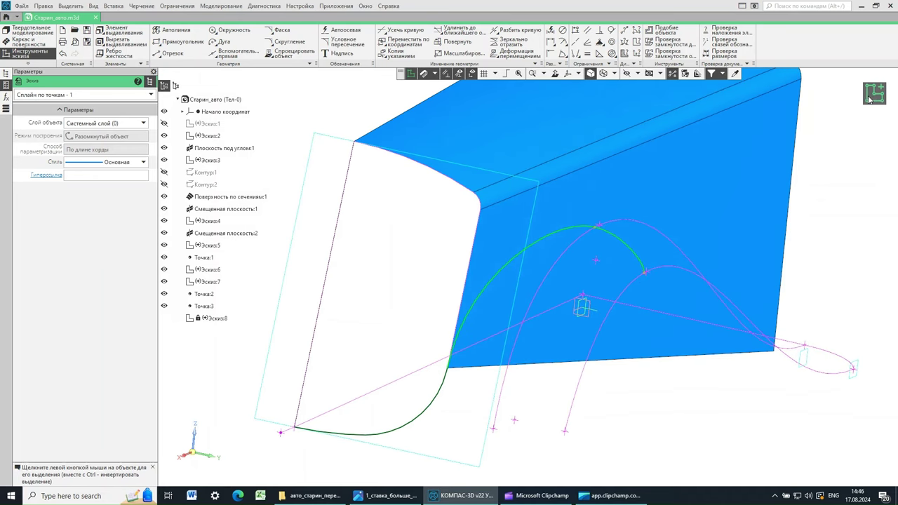
click(870, 99)
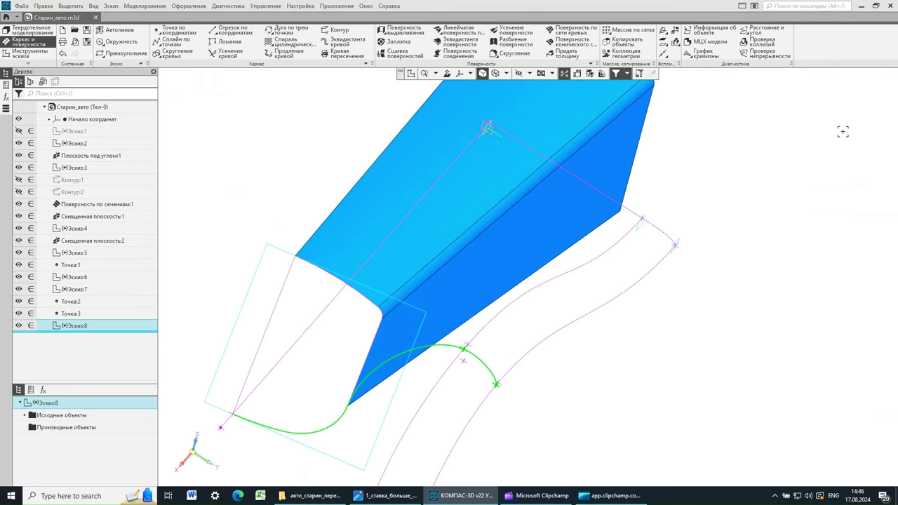
middle_drag(704, 299, 664, 288)
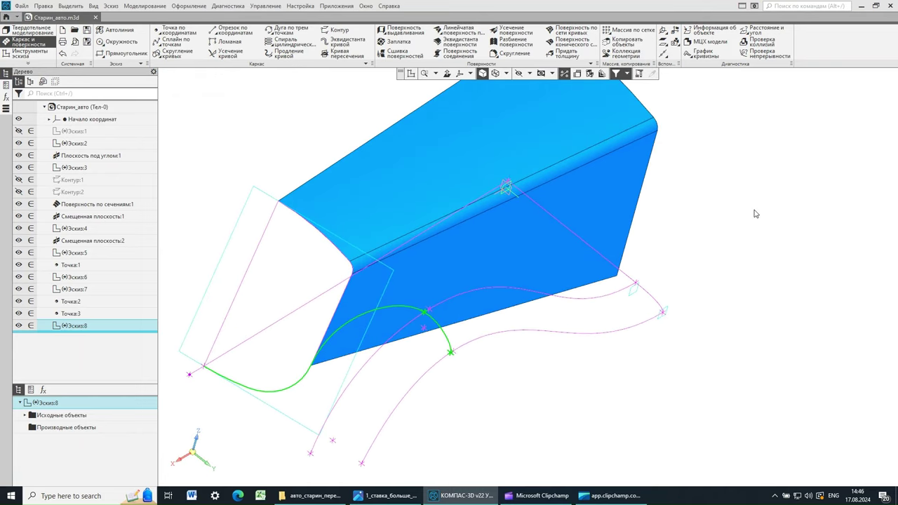
click(74, 358)
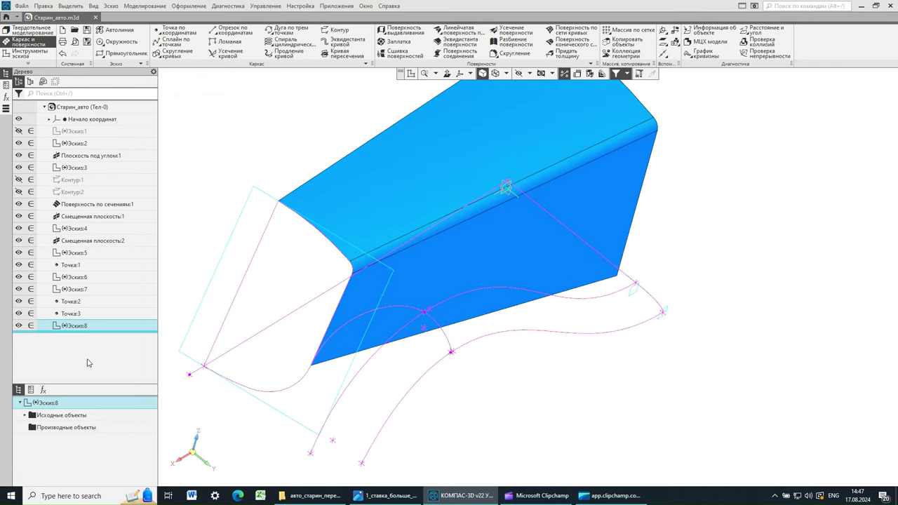
click(77, 327)
click(742, 287)
mouse_move(743, 292)
middle_down()
mouse_move(784, 301)
mouse_move(727, 290)
mouse_move(735, 286)
middle_up()
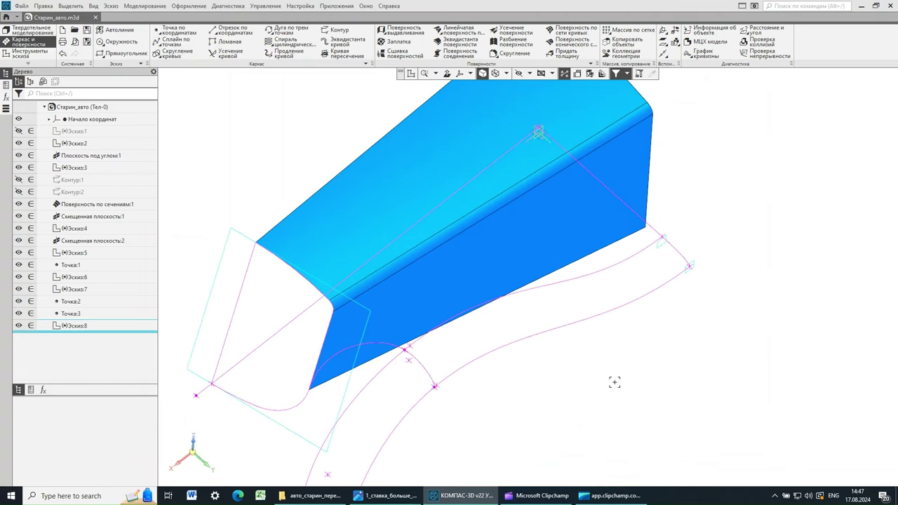
Step: After checking the reference car photo, create a spline by points through the front end vertices of Эскиз:6, Эскиз:5 and Эскиз:4
middle_drag(615, 383, 661, 395)
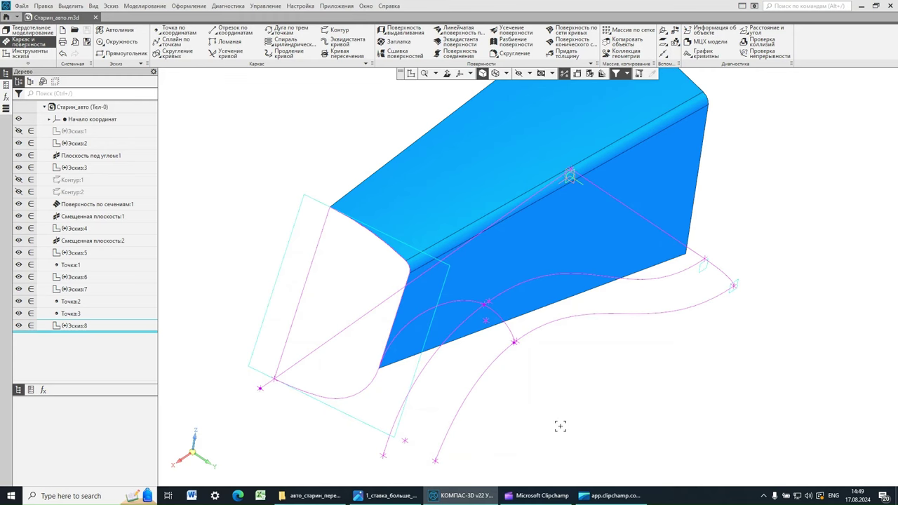
click(388, 494)
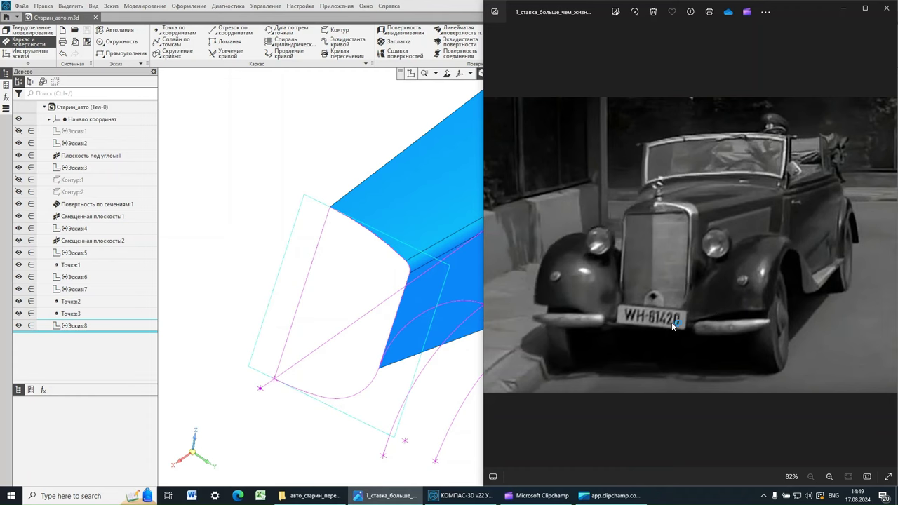
click(453, 8)
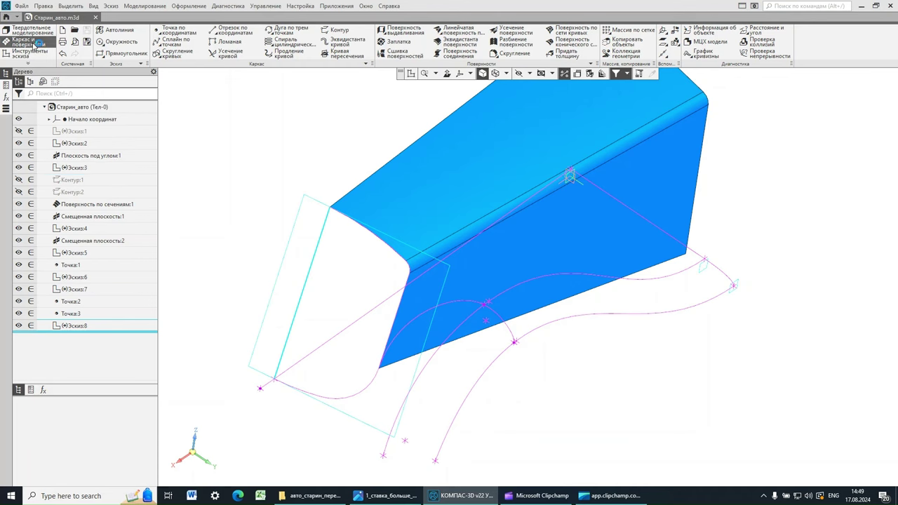
click(176, 43)
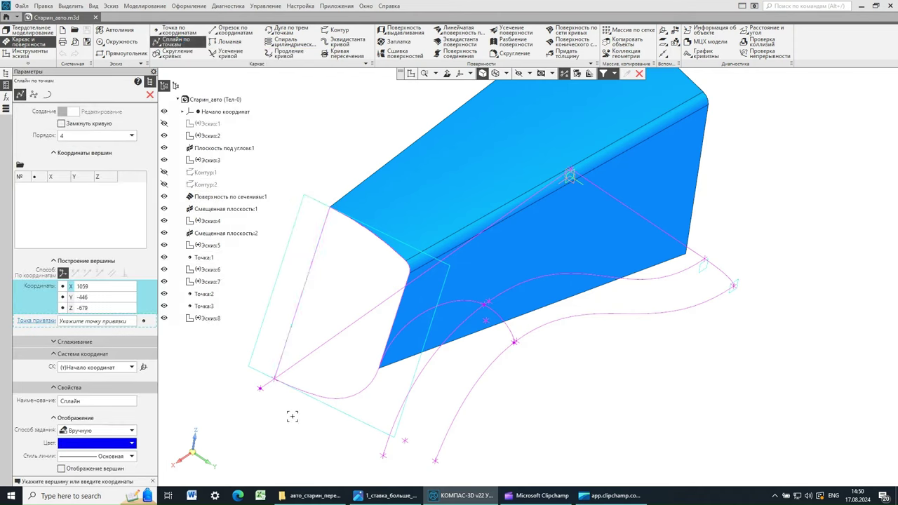
click(259, 391)
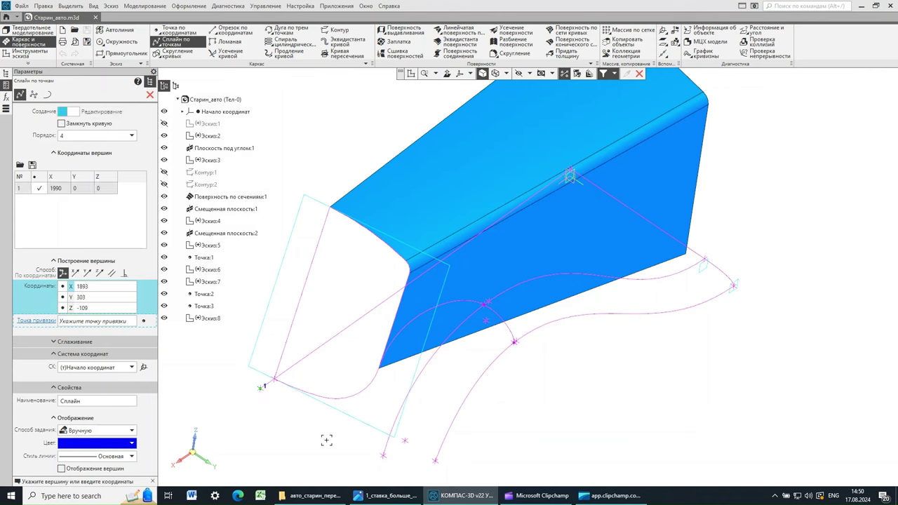
click(384, 458)
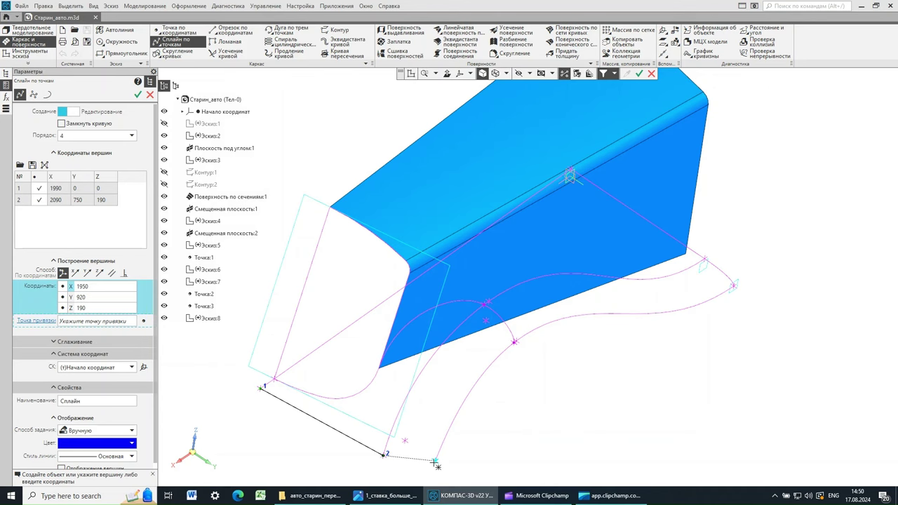
click(437, 461)
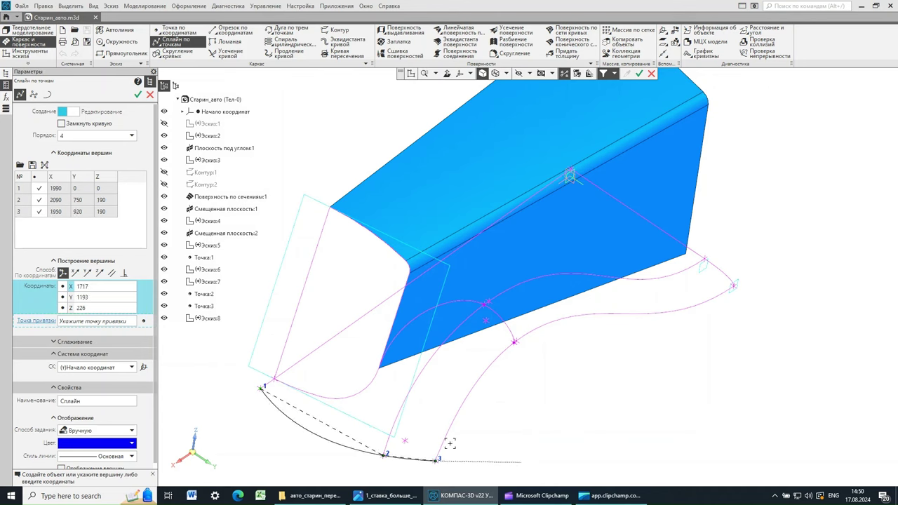
click(139, 96)
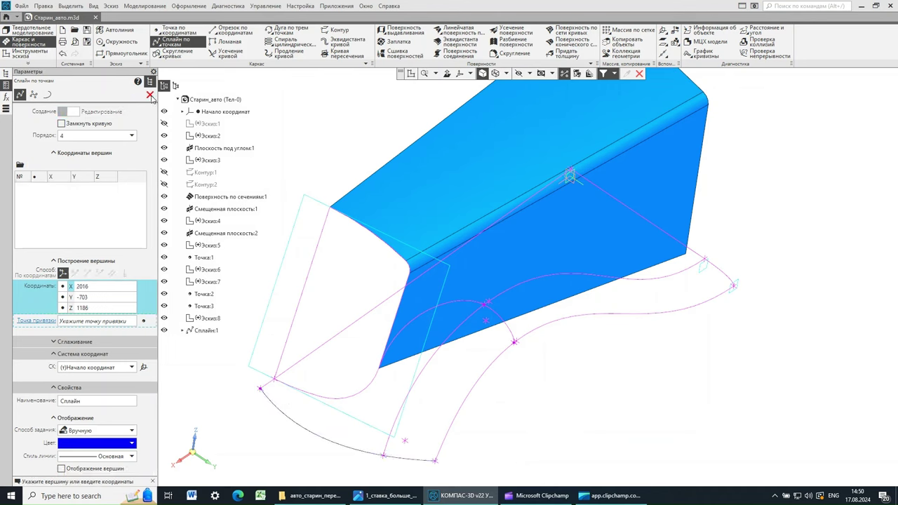
click(149, 96)
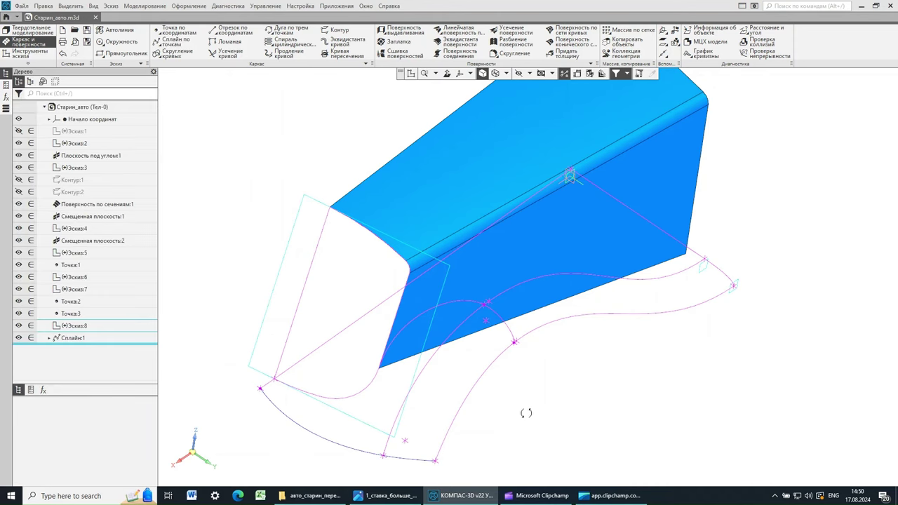
Step: Edit the new front spline so vertex 1 has a tangent parallel to the origin's Y axis with length 1150
mouse_move(526, 413)
middle_down()
mouse_move(551, 417)
mouse_move(518, 421)
middle_up()
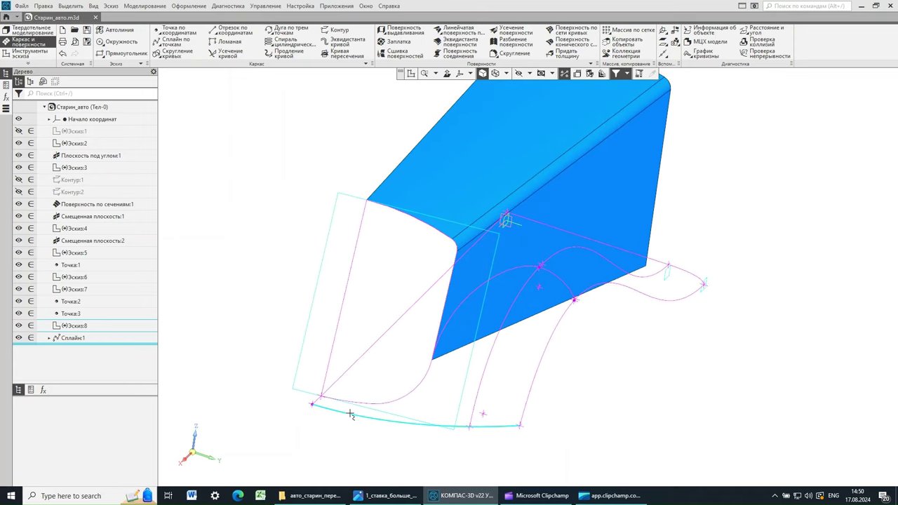
click(351, 415)
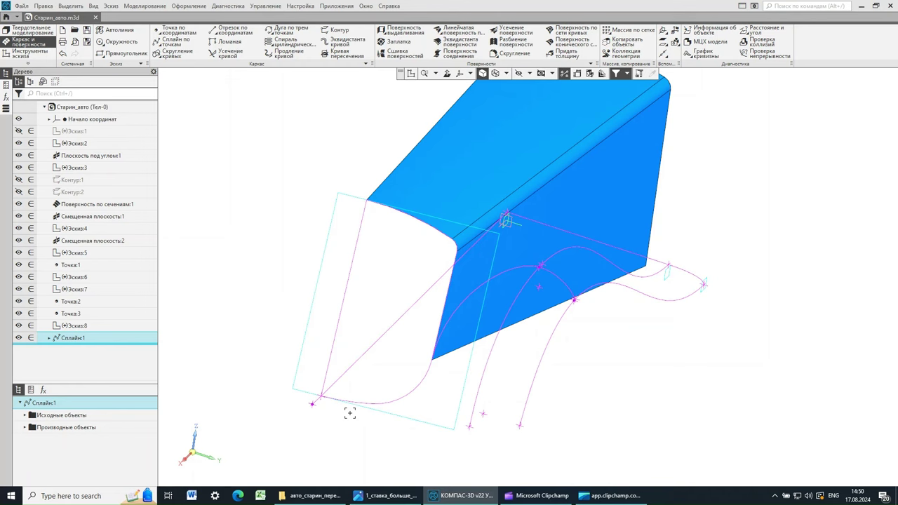
double_click(336, 406)
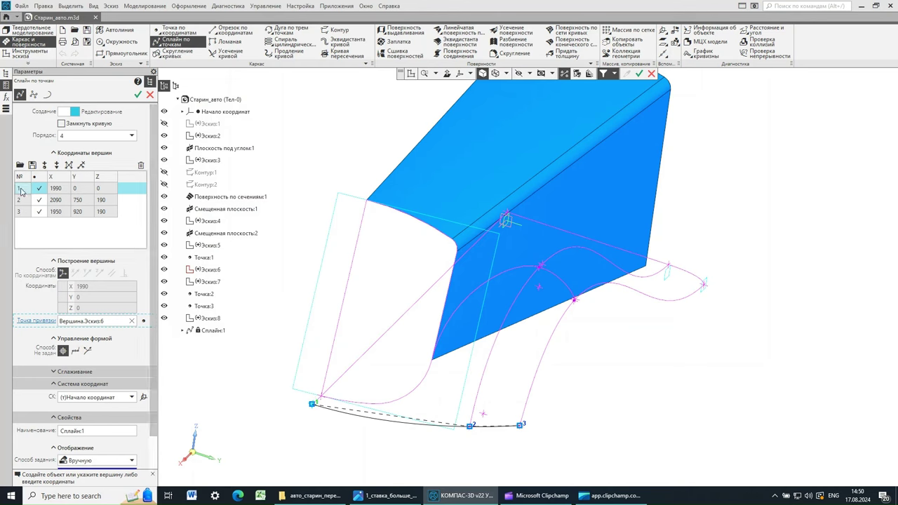
click(88, 352)
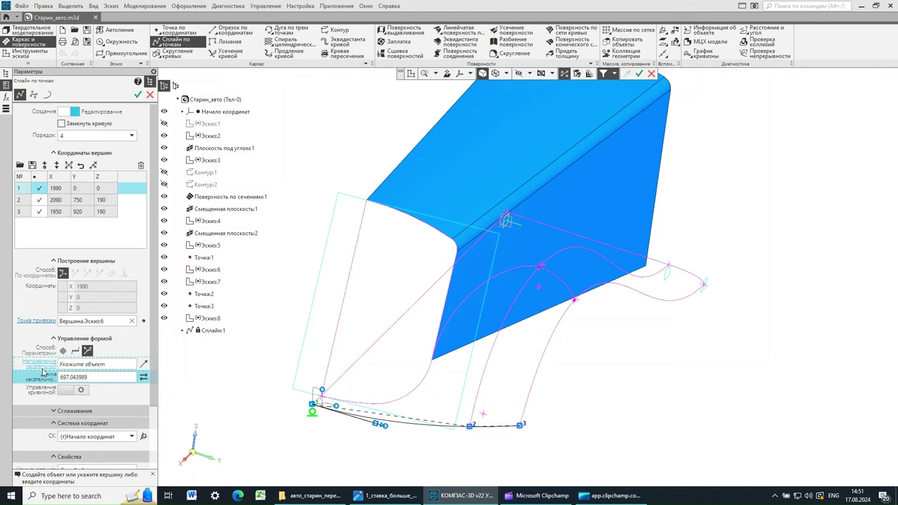
click(517, 223)
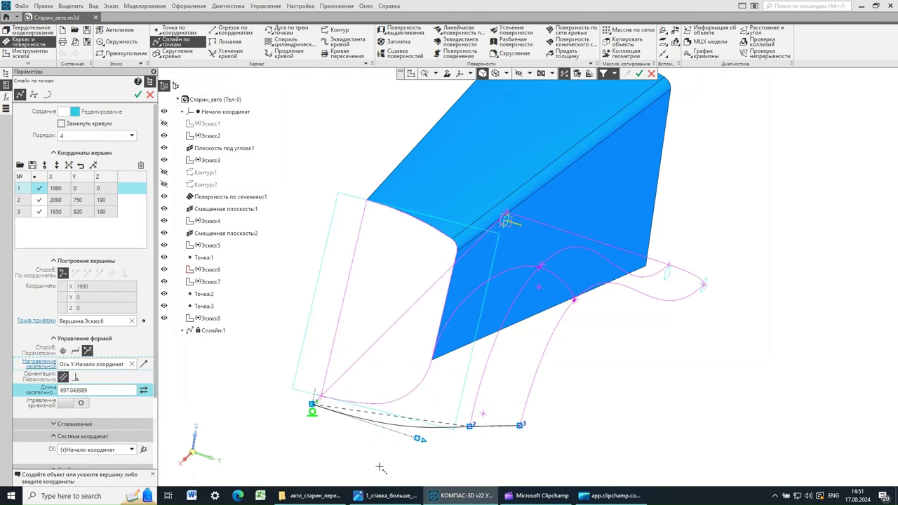
click(104, 397)
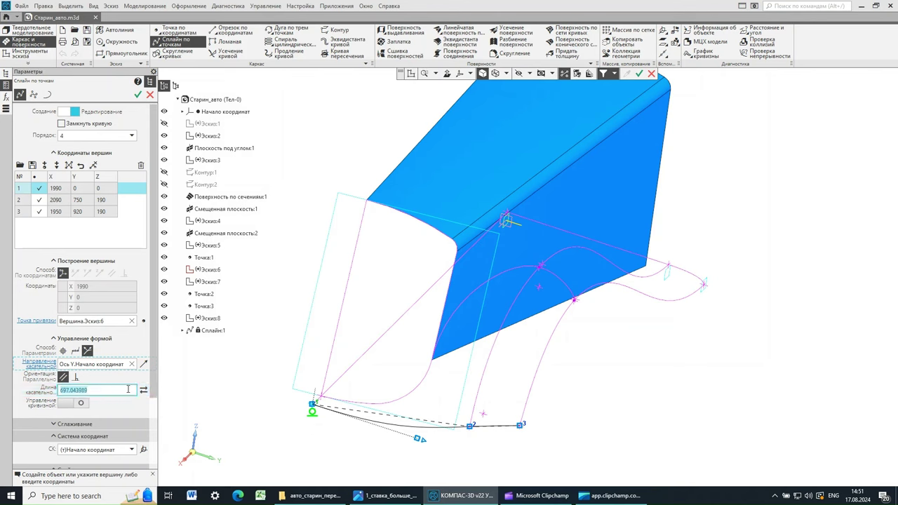
text(1150)
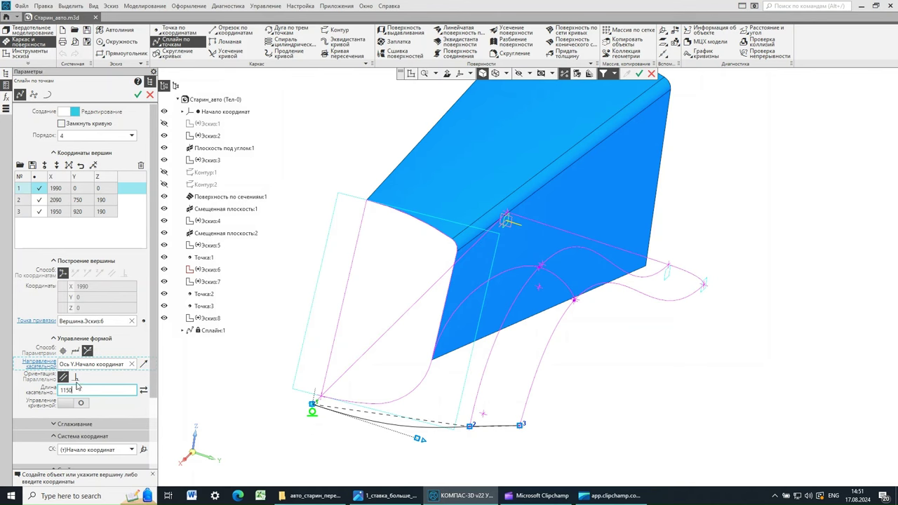
Step: Set the spline's vertex 2 tangent parallel to the origin's Y axis with length 505
click(29, 202)
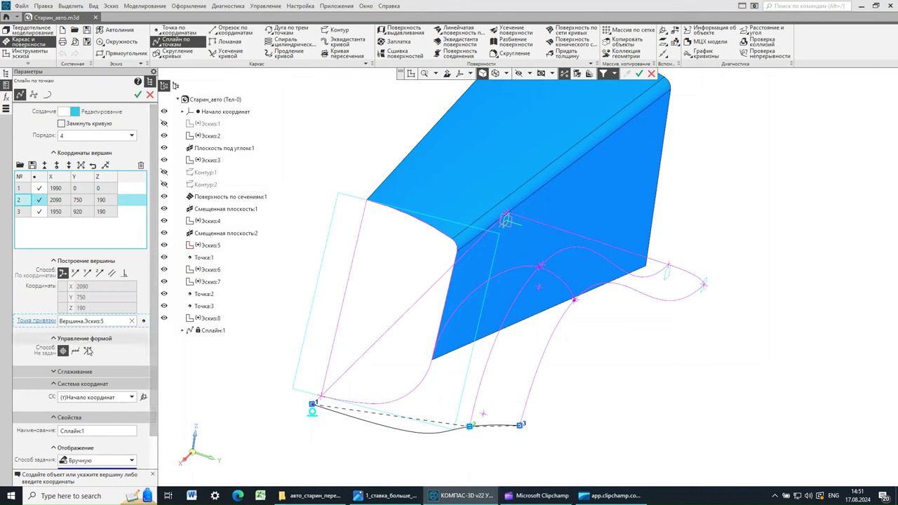
click(87, 351)
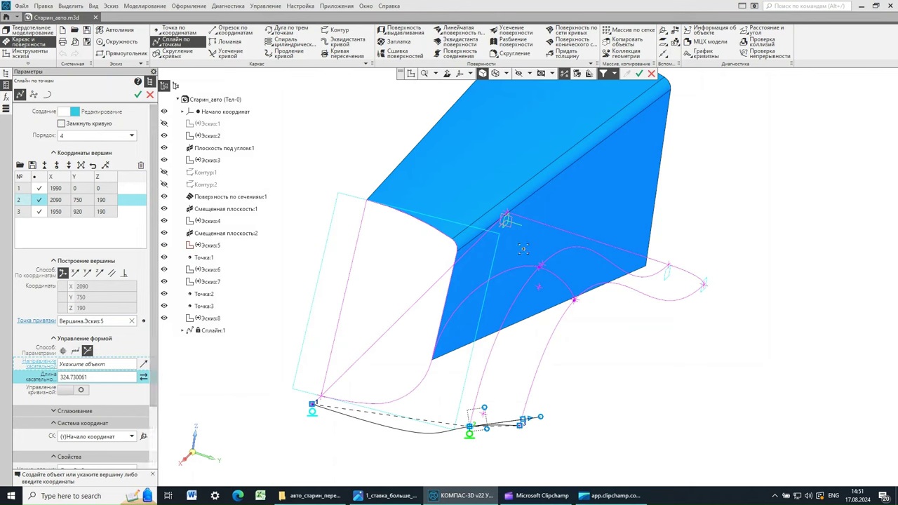
click(518, 225)
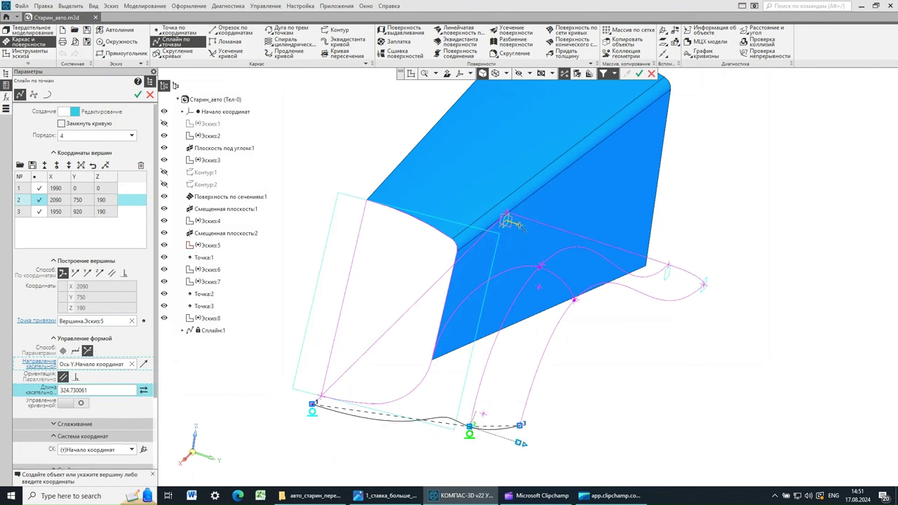
click(100, 391)
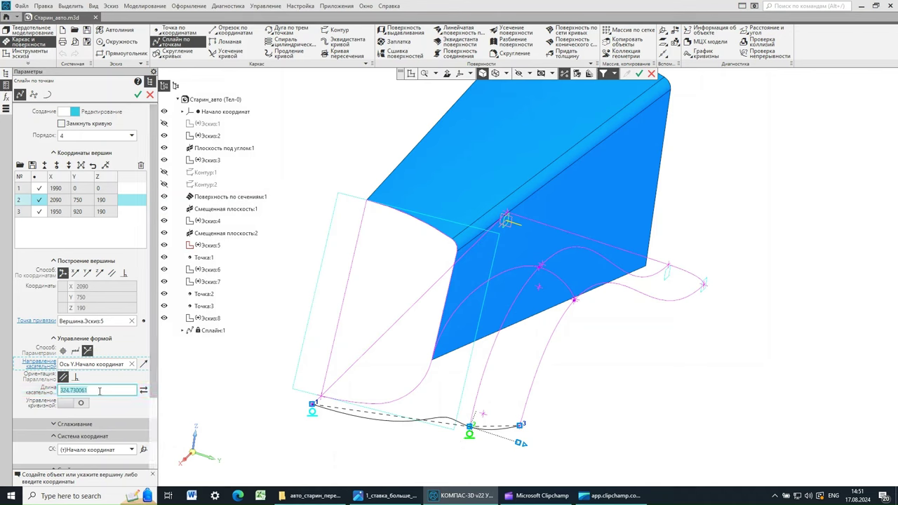
text(505)
Step: Direct the spline's vertex 3 tangent along the origin's X axis, reverse it, set its length to 750 and apply the spline edits
click(23, 212)
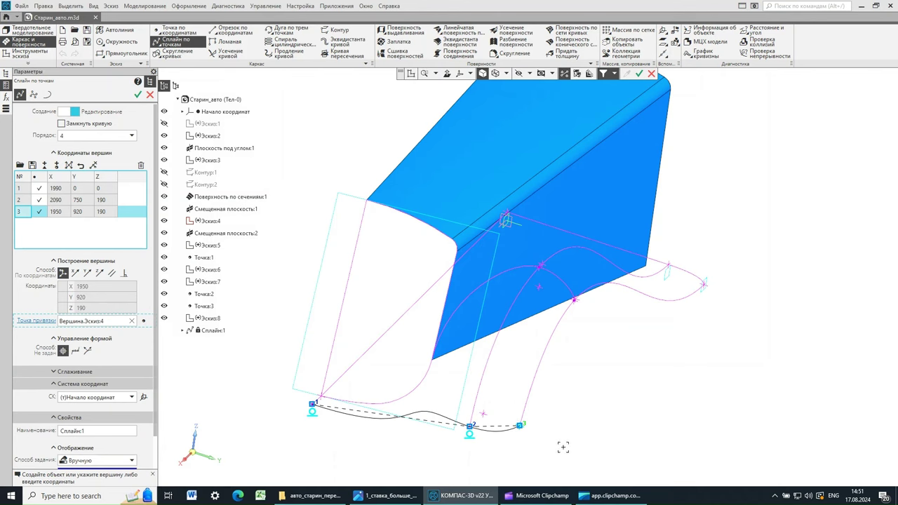
click(88, 351)
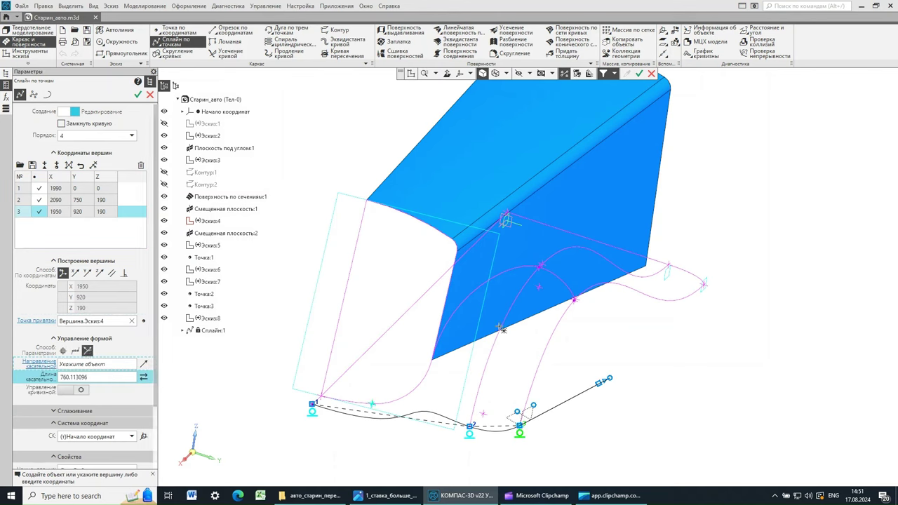
click(502, 225)
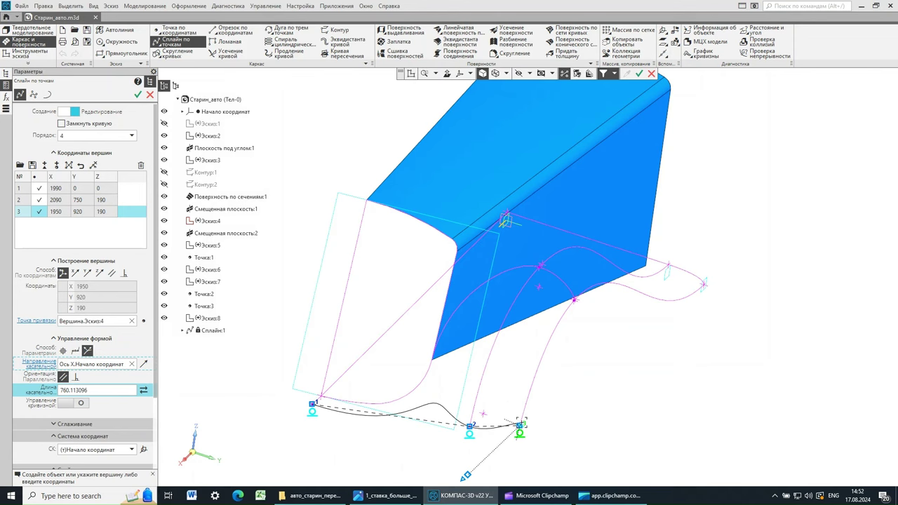
click(143, 390)
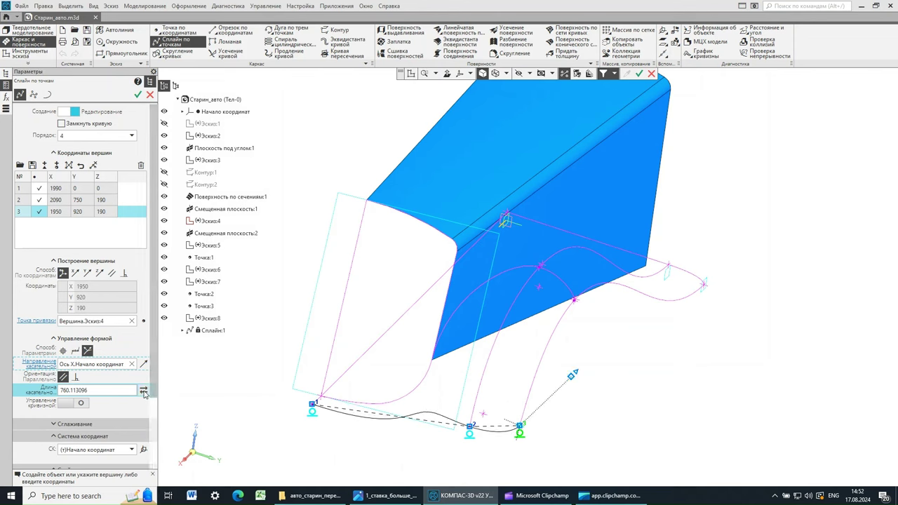
double_click(100, 390)
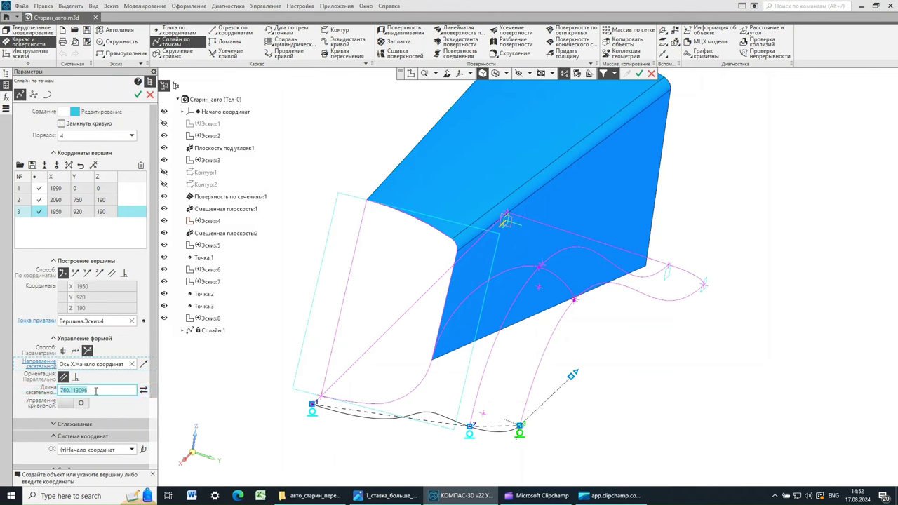
text(750)
click(40, 203)
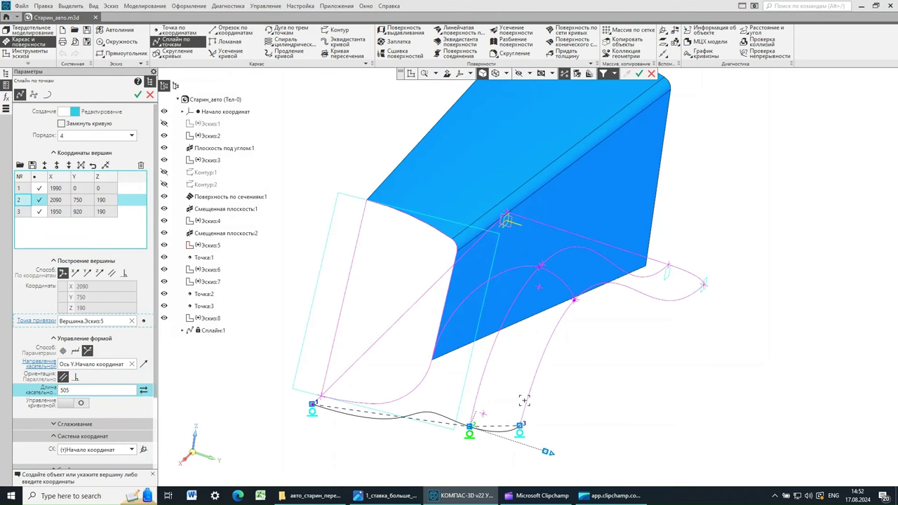
mouse_move(582, 407)
middle_down()
mouse_move(594, 395)
mouse_move(582, 414)
mouse_move(551, 411)
mouse_move(600, 393)
mouse_move(586, 402)
middle_up()
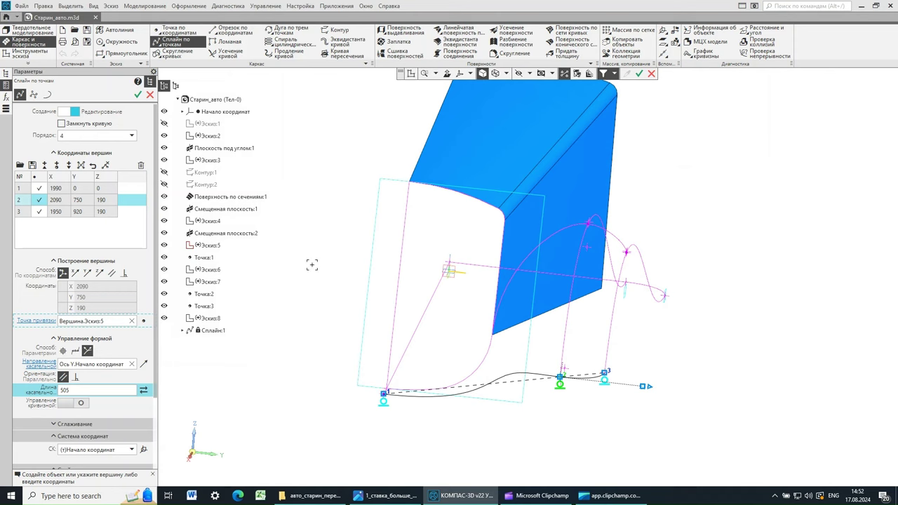
click(136, 95)
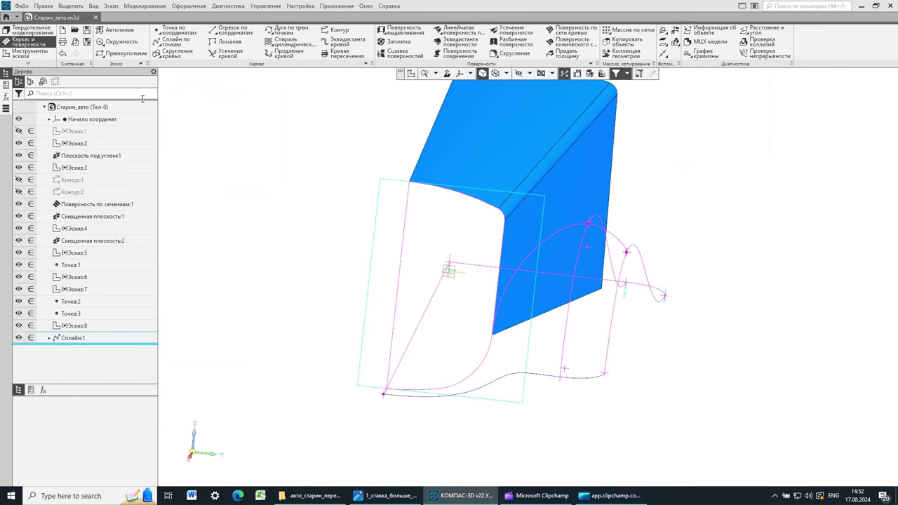
Step: Rename the outer fender curve sketch Эскиз:4 as Эскиз:4-u1 in the model tree
mouse_move(719, 242)
middle_down()
mouse_move(717, 265)
mouse_move(717, 254)
mouse_move(657, 247)
mouse_move(712, 251)
middle_up()
scroll(674, 309, down, 2)
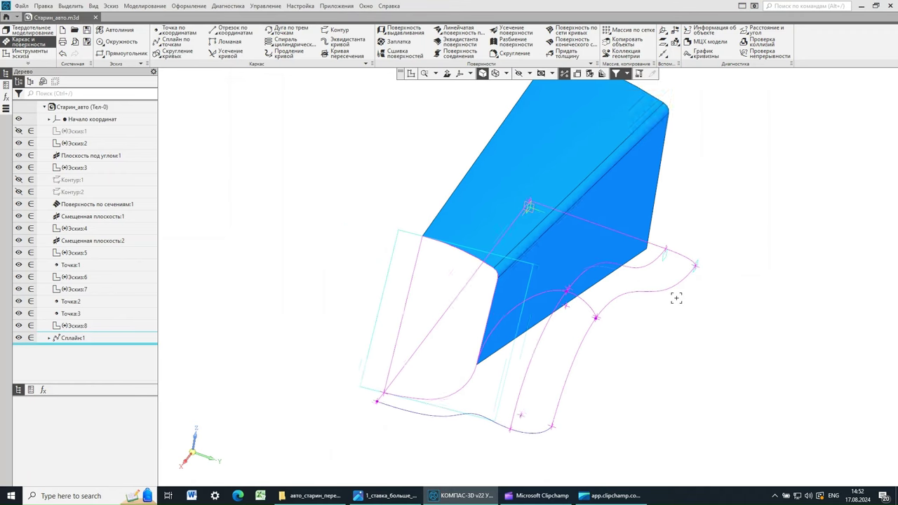
mouse_move(690, 372)
middle_down()
mouse_move(679, 359)
mouse_move(687, 372)
middle_up()
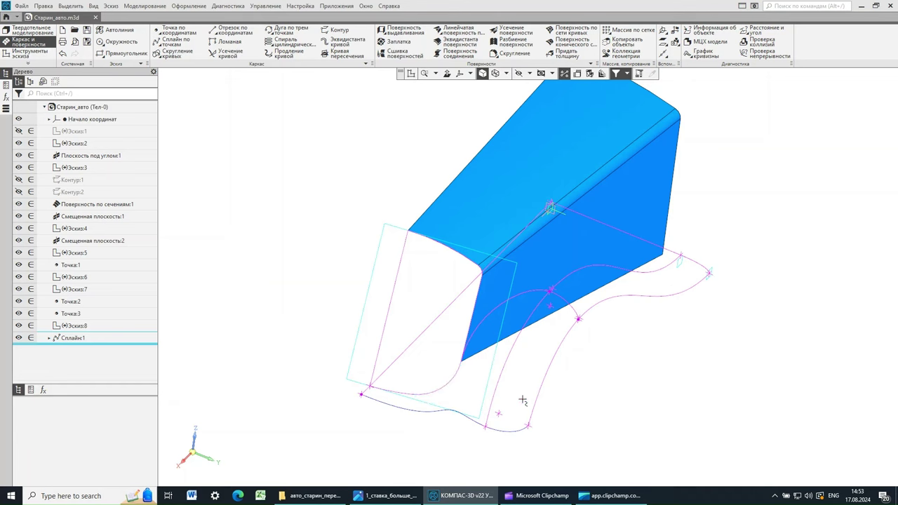
click(73, 231)
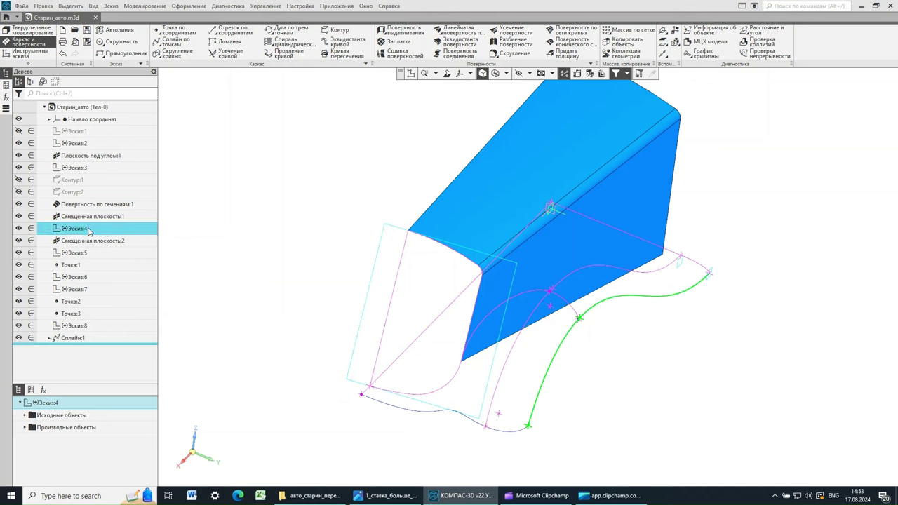
click(87, 229)
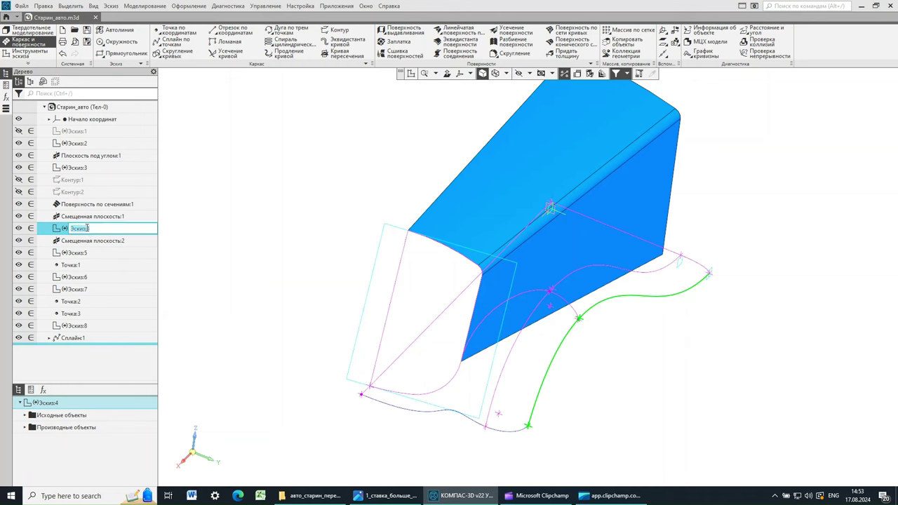
key(Escape)
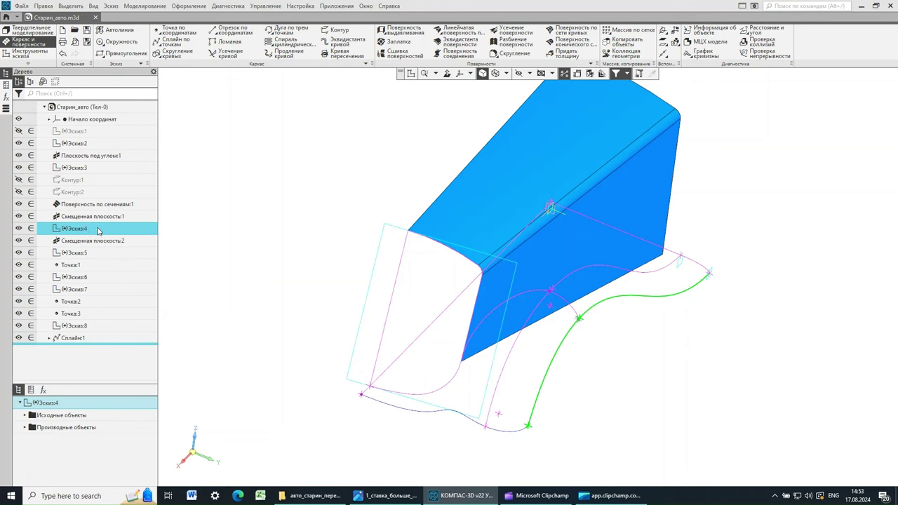
click(84, 230)
click(97, 230)
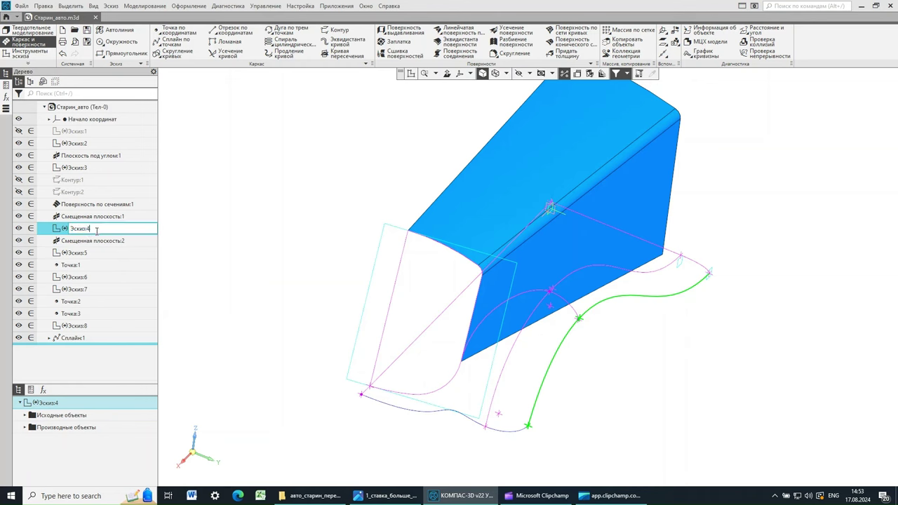
text(-u1)
Step: Rename the inner fender curve sketch Эскиз:5 as Эскиз:5-u2 in the model tree
click(77, 255)
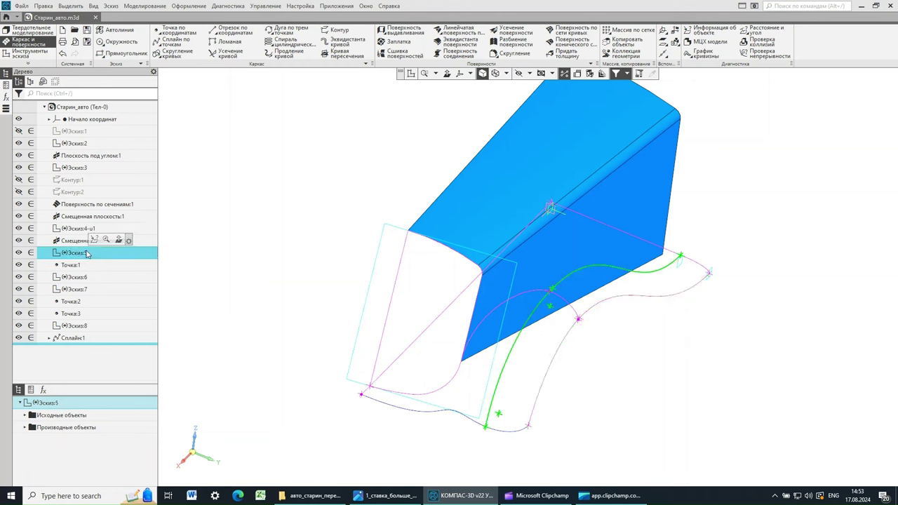
click(88, 253)
click(111, 254)
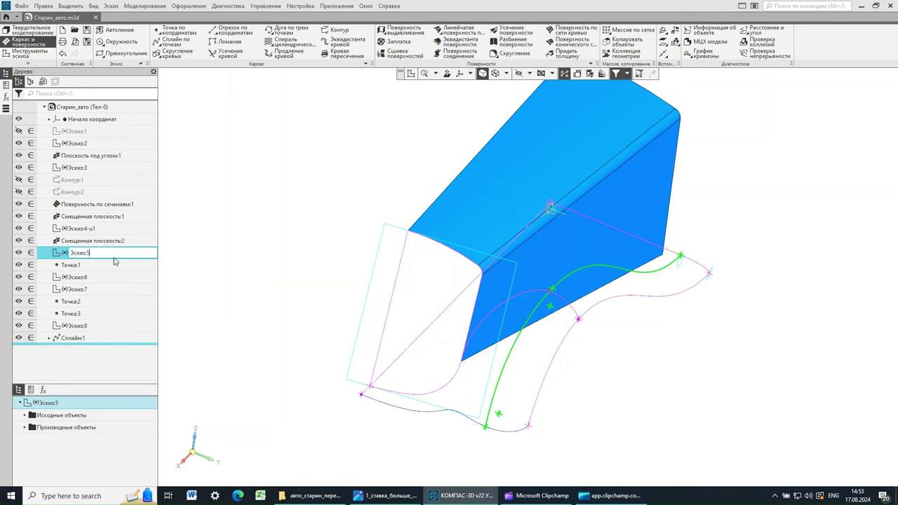
text(-и)
text(2)
key(Return)
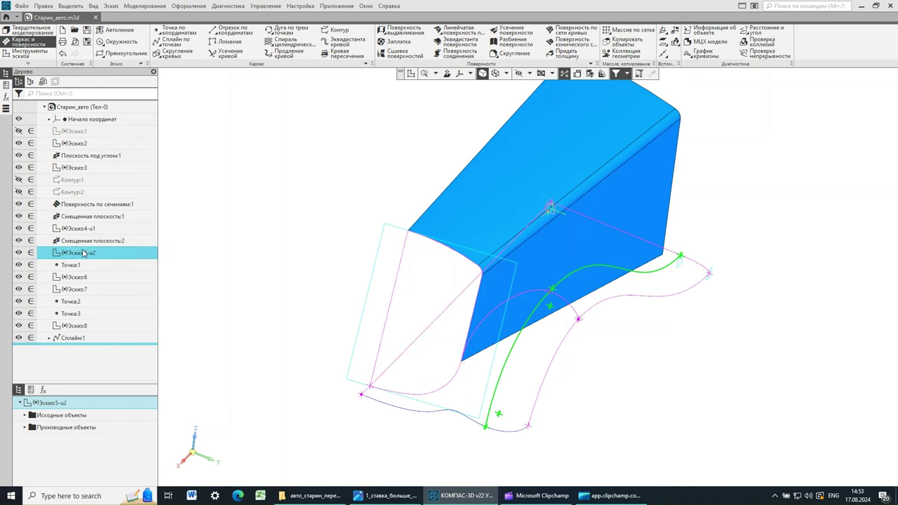
Step: Rename the straight inner-edge sketch Эскиз:6 as Эскиз:6-u3 in the model tree
click(82, 277)
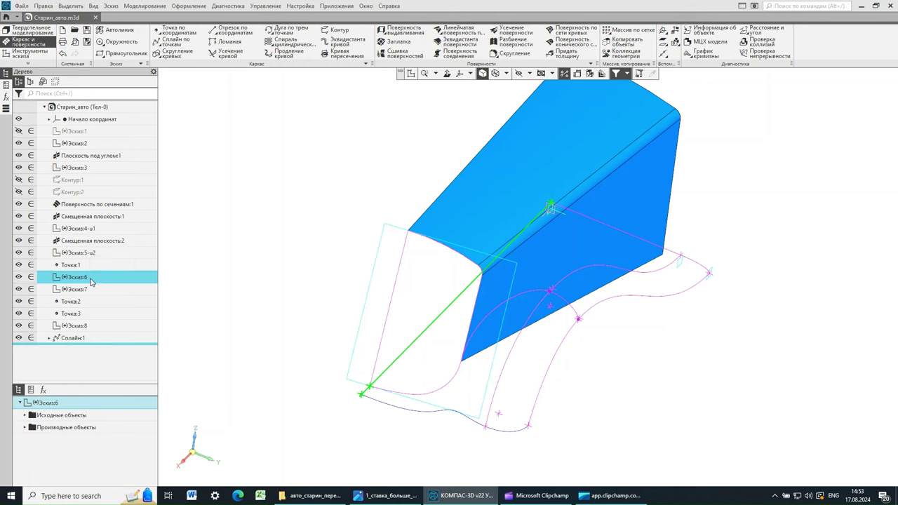
click(91, 278)
click(89, 277)
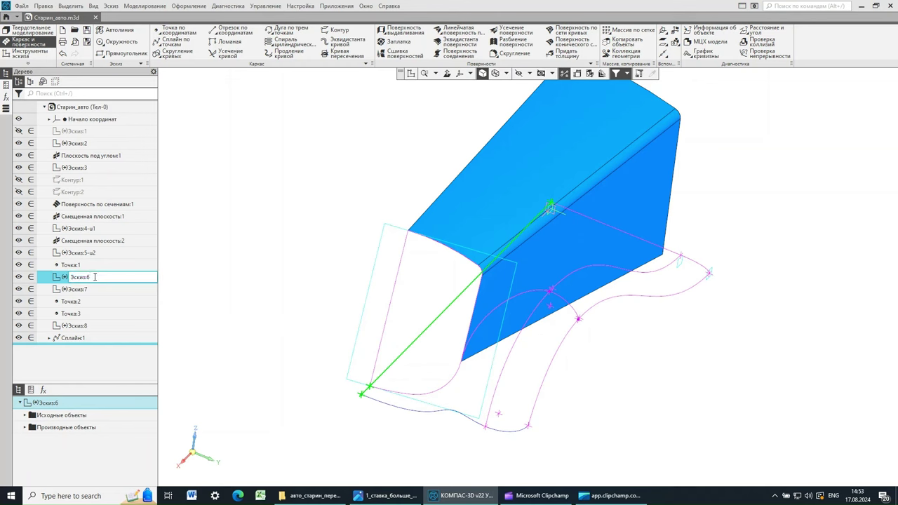
text(-u3)
click(213, 258)
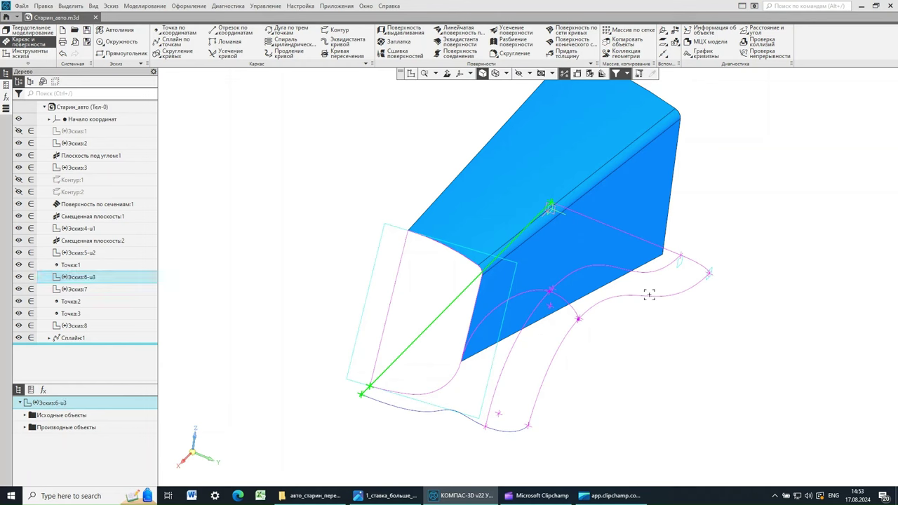
Step: Rename the rear cross-section sketch Эскиз:7 as Эскиз:7-v1 in the model tree
ctrl+click(77, 289)
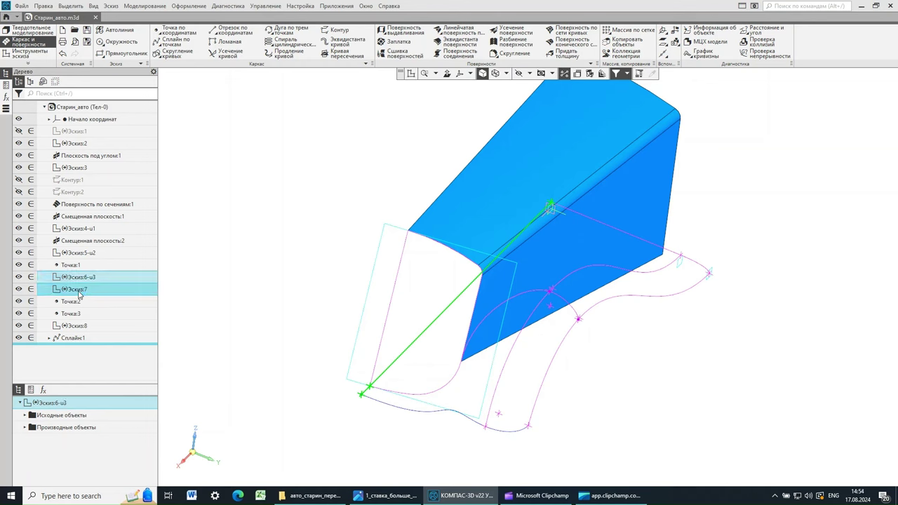
click(78, 294)
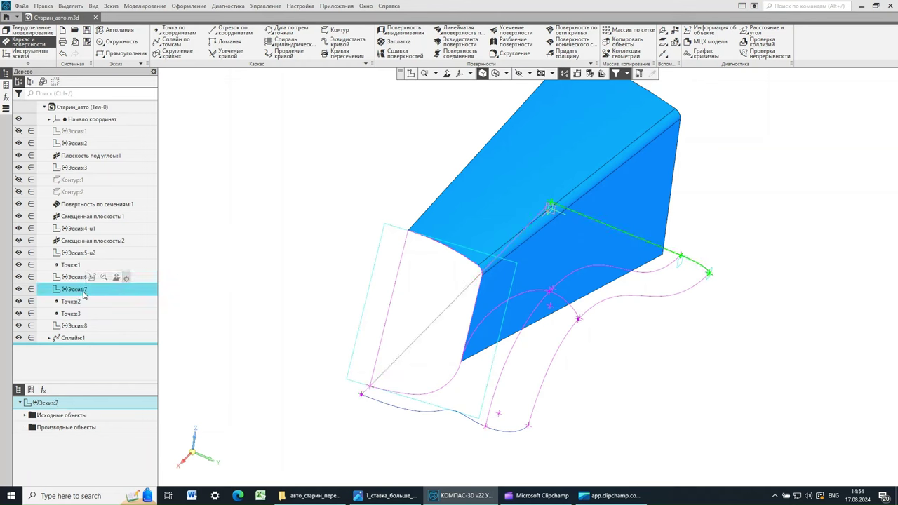
click(87, 291)
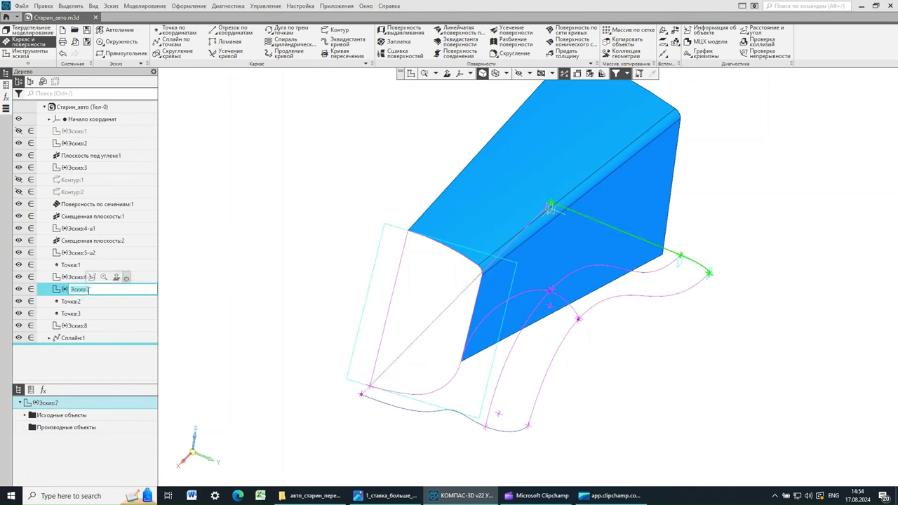
key(Escape)
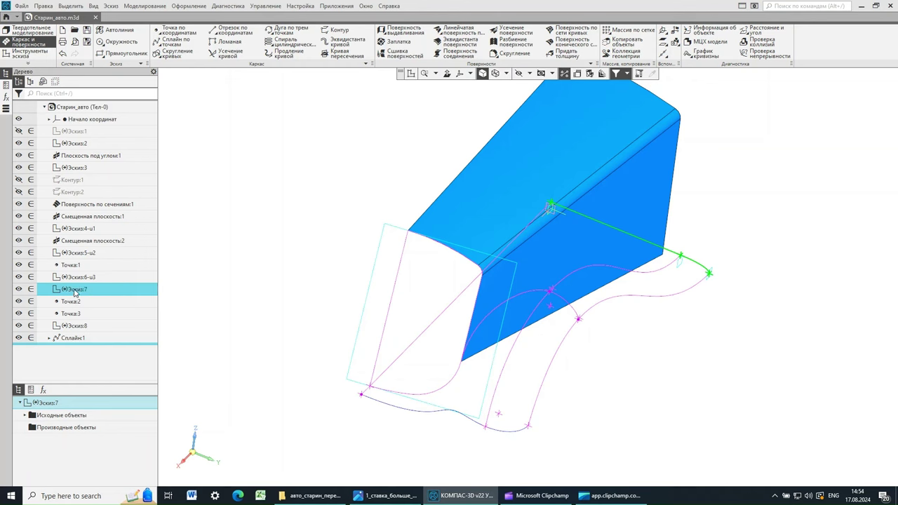
click(78, 291)
click(96, 289)
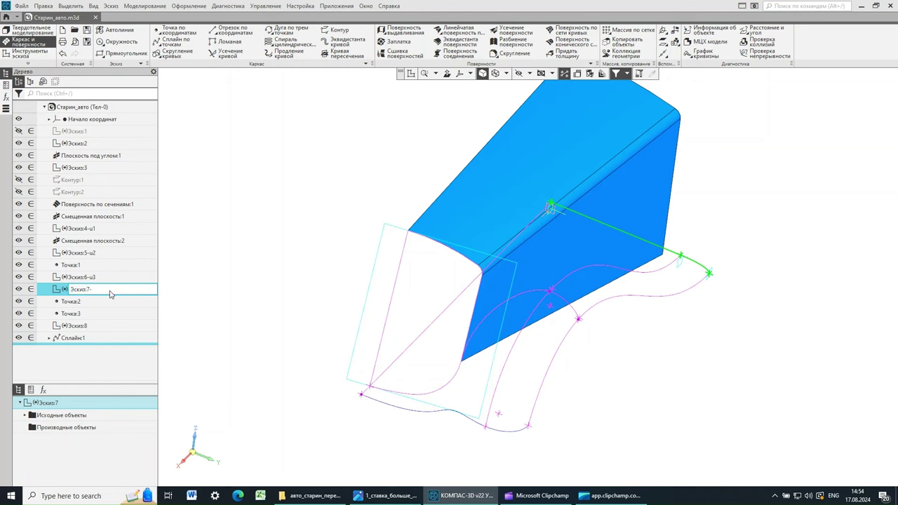
text(-v1)
key(Return)
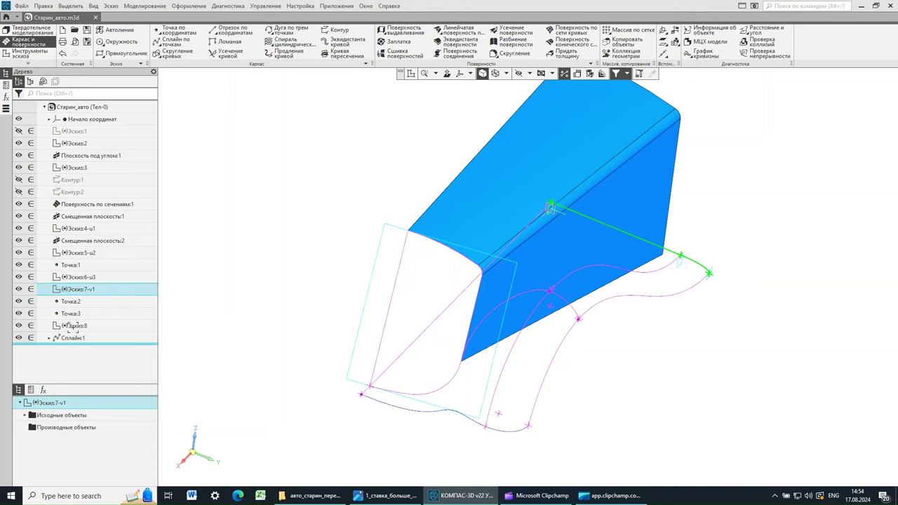
Step: Rename the middle arched cross-section sketch Эскиз:8 as Эскиз:8-v2 in the model tree
click(75, 328)
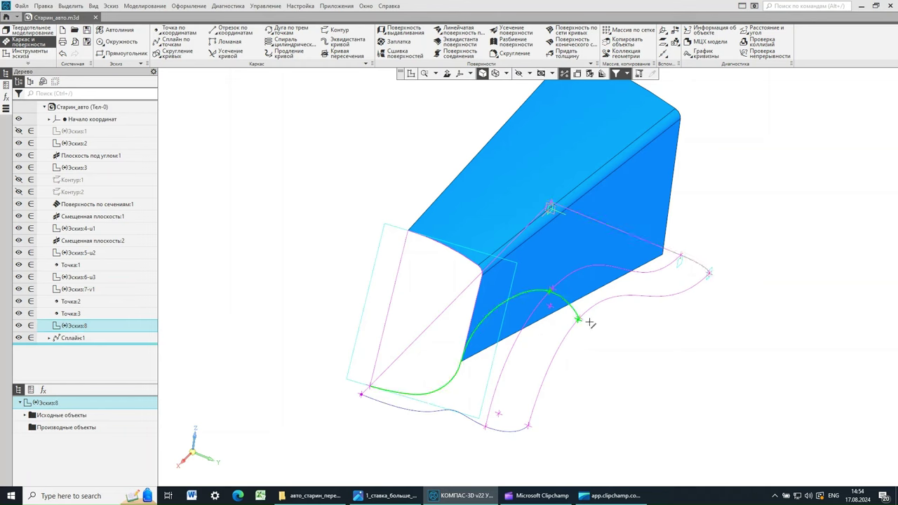
click(81, 327)
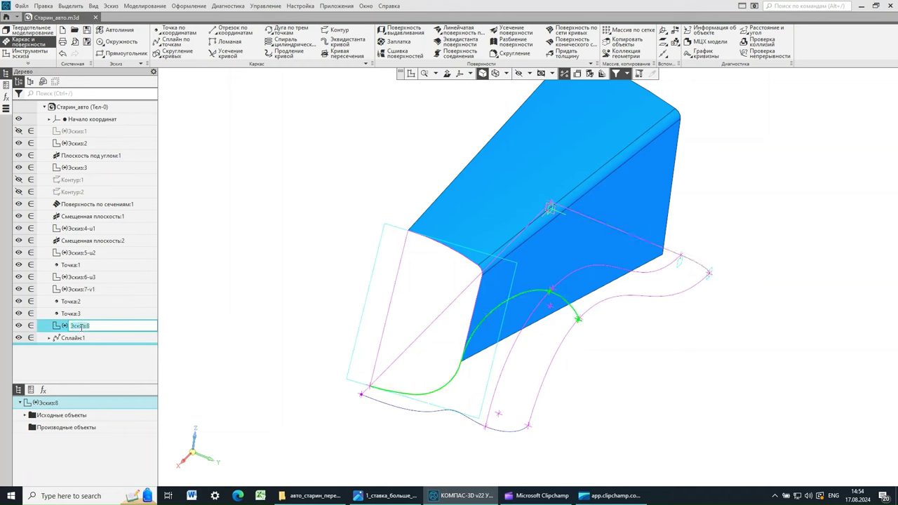
click(94, 326)
click(88, 355)
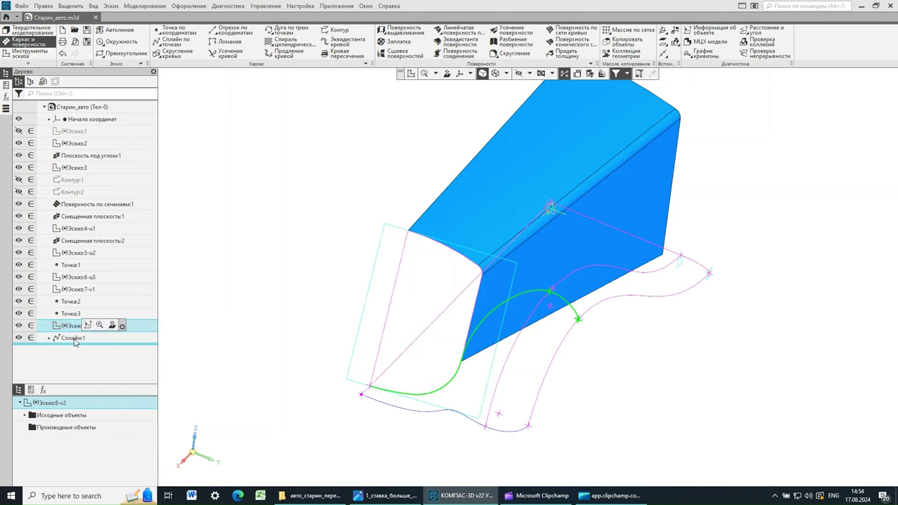
Step: Rename the front spline Сплайн:1 as Сплайн:1-v3 in the model tree and clear the selection
click(72, 339)
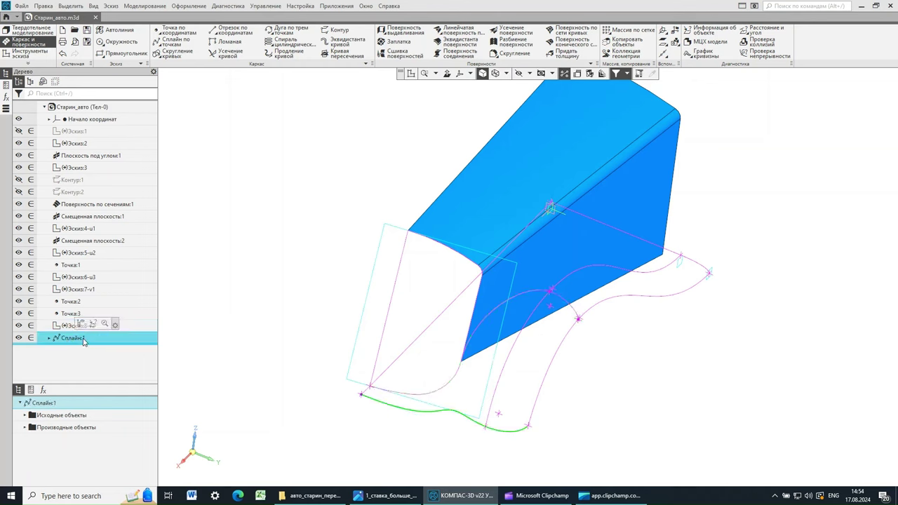
click(83, 340)
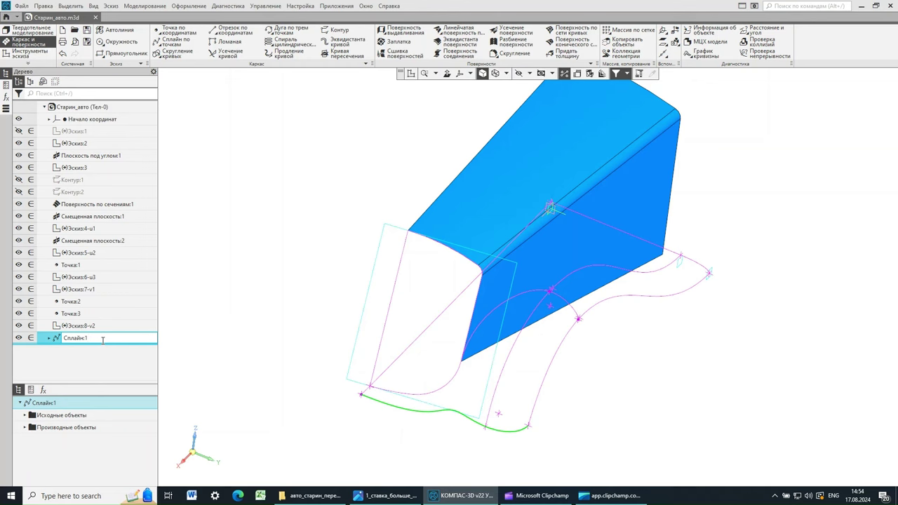
text(-v3)
key(Return)
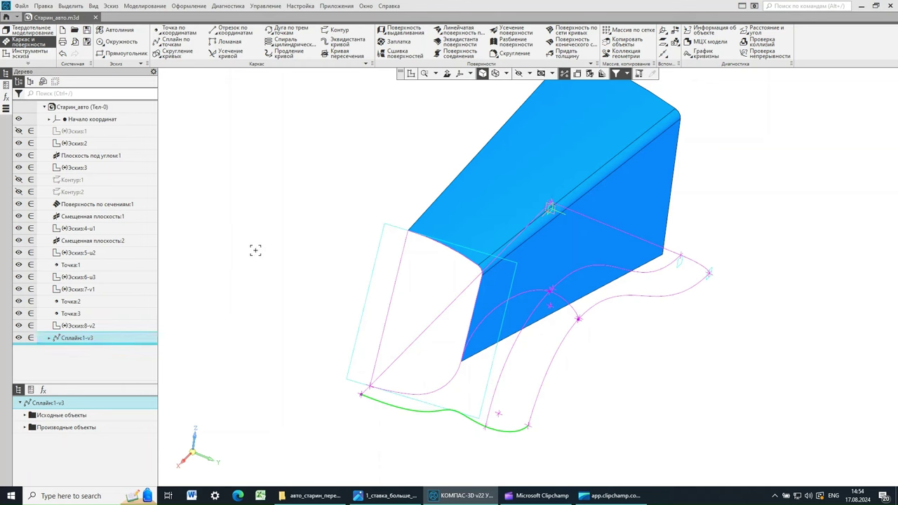
click(379, 225)
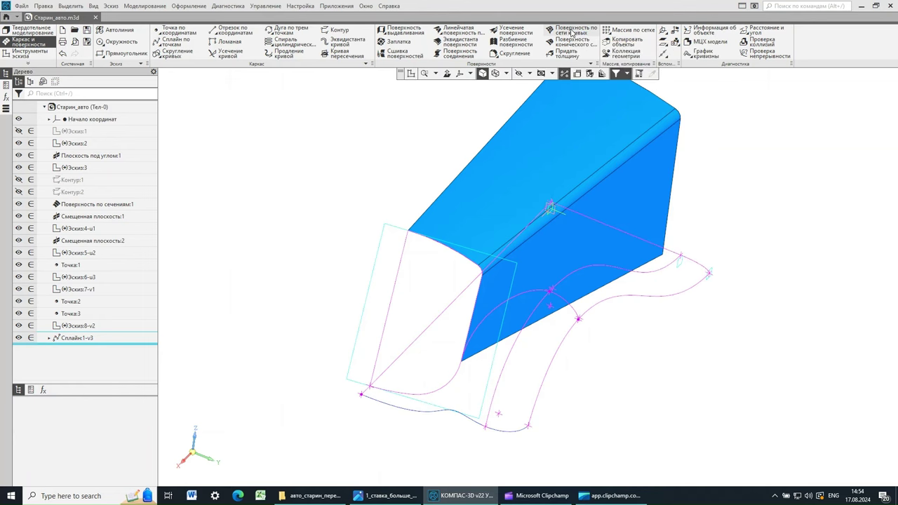
Step: Start a surface from a curve network with Эскиз:4-u1, Эскиз:5-u2 and Эскиз:6-u3 as the U-direction curves
click(575, 31)
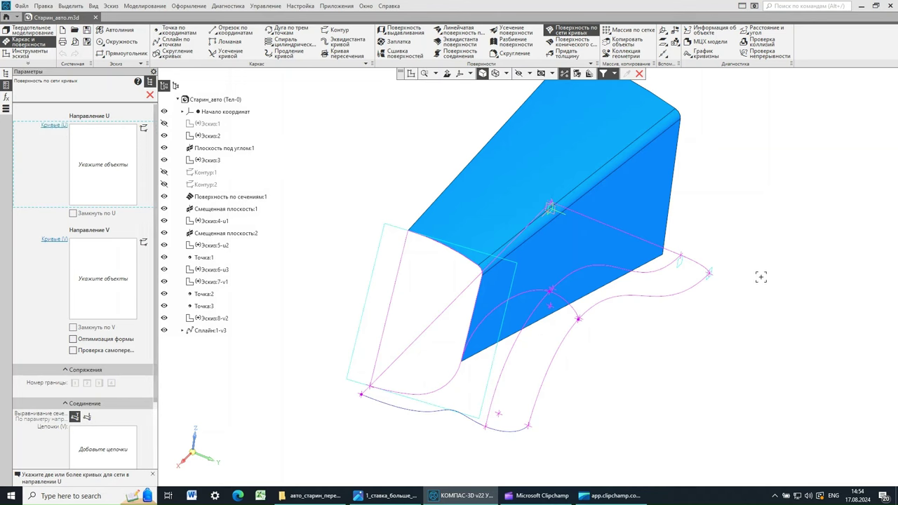
click(211, 224)
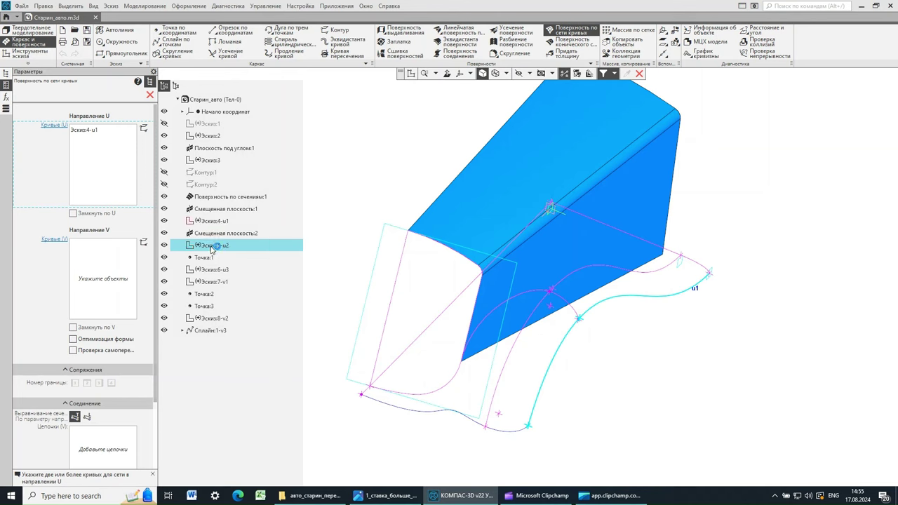
drag(217, 249, 112, 168)
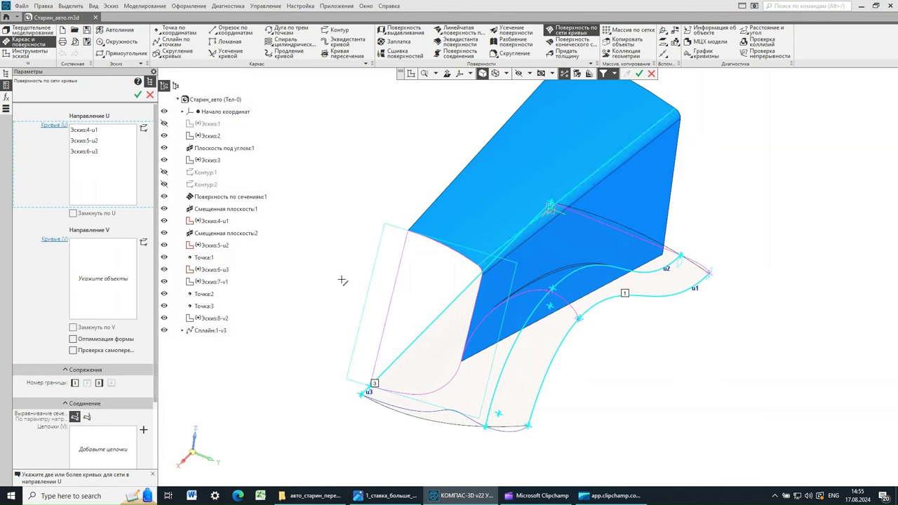
Step: Assign Эскиз:7-v1, Эскиз:8-v2 and Сплайн:1-v3 as the V-direction curves, then create the fender surface and exit the command
click(54, 240)
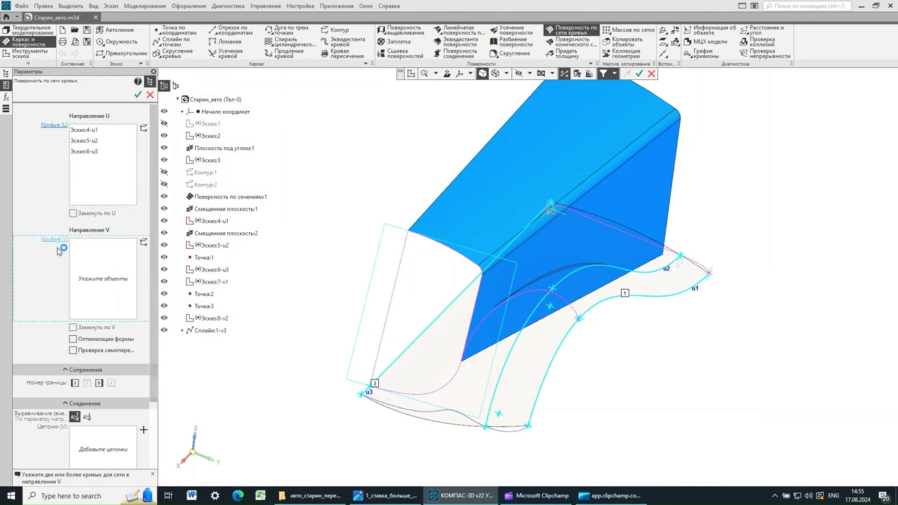
click(49, 242)
click(214, 282)
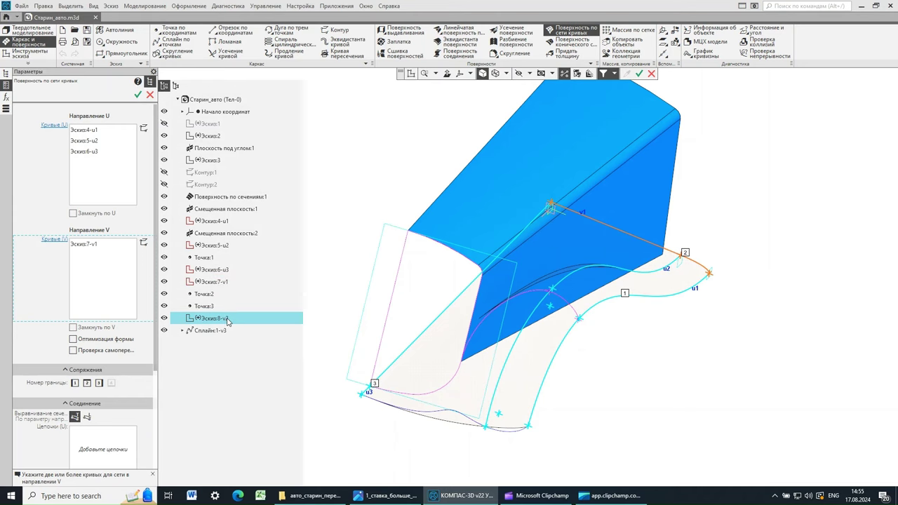
click(215, 321)
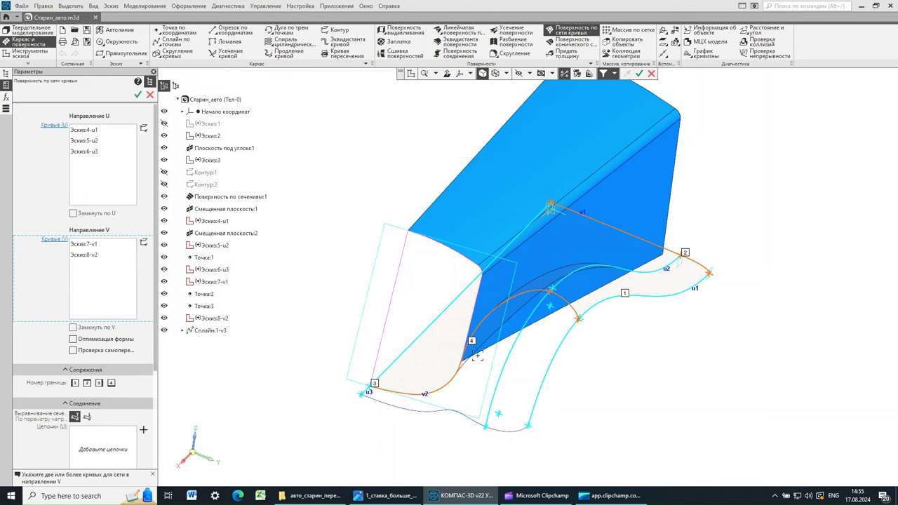
click(204, 336)
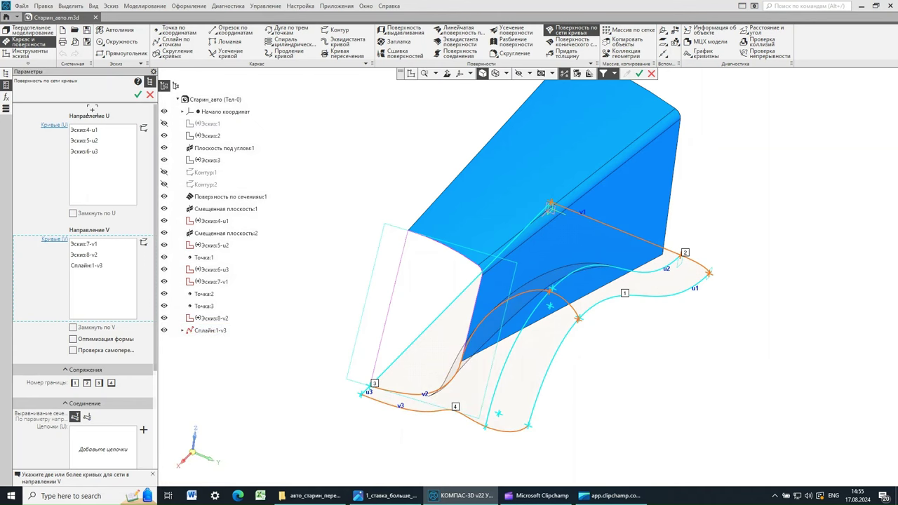
click(140, 95)
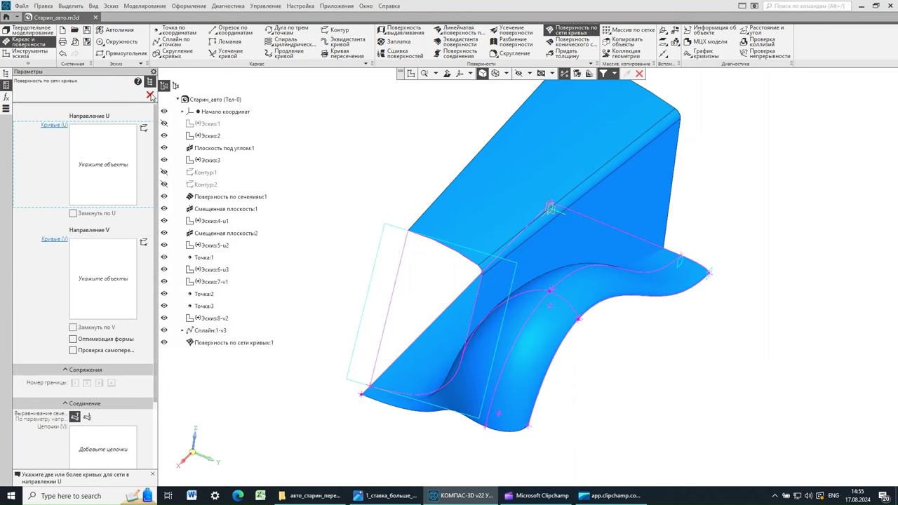
click(150, 96)
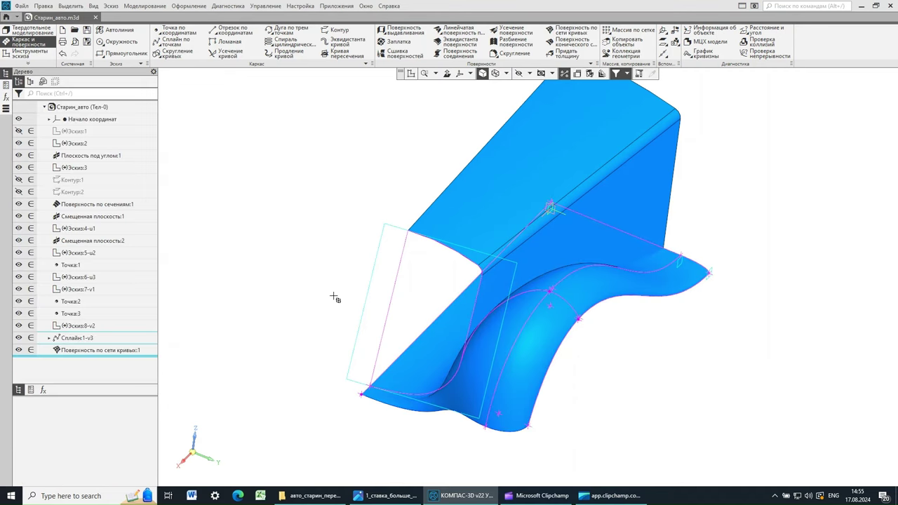
Step: Compare the fender surface from several angles with the reference car photo and the Mercedes-Benz 540-K drawing
mouse_move(337, 297)
middle_down()
mouse_move(345, 300)
mouse_move(335, 327)
mouse_move(330, 295)
mouse_move(311, 273)
mouse_move(278, 273)
mouse_move(274, 285)
mouse_move(339, 290)
mouse_move(360, 315)
mouse_move(345, 302)
mouse_move(339, 319)
mouse_move(312, 304)
mouse_move(321, 315)
mouse_move(327, 305)
middle_up()
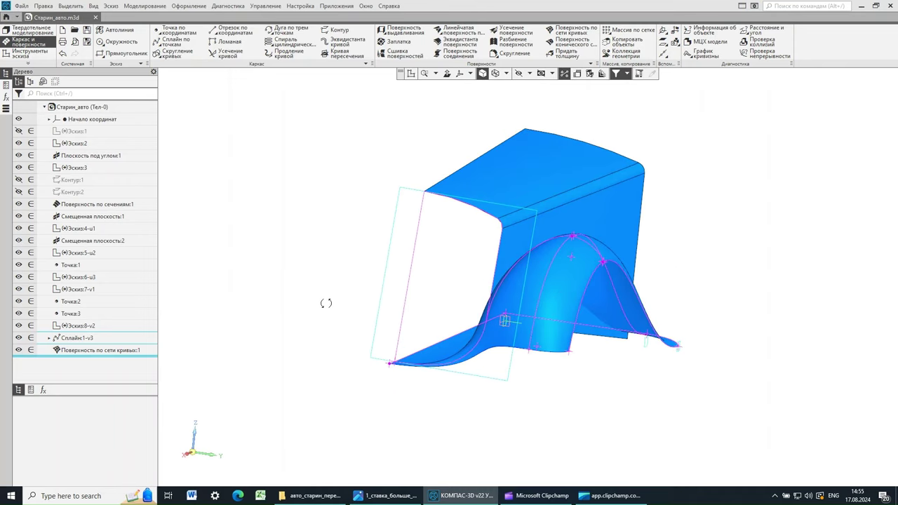
click(383, 495)
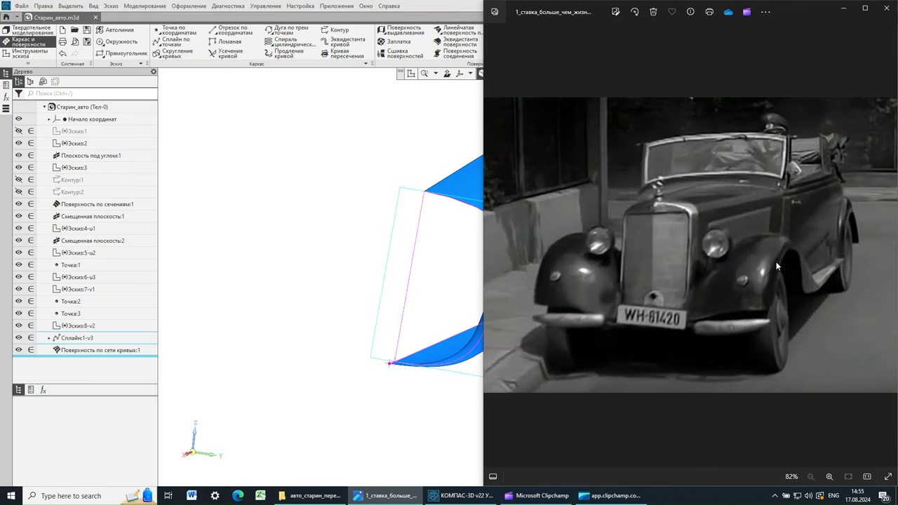
click(889, 240)
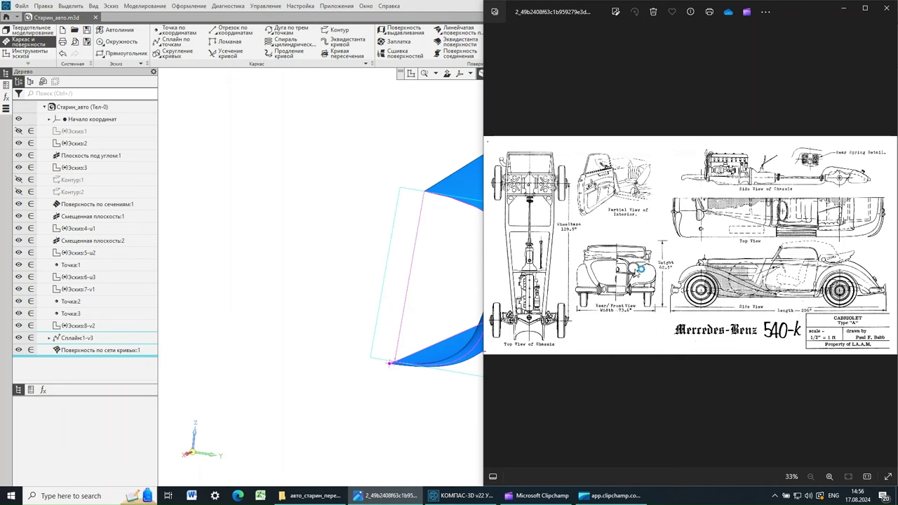
click(492, 244)
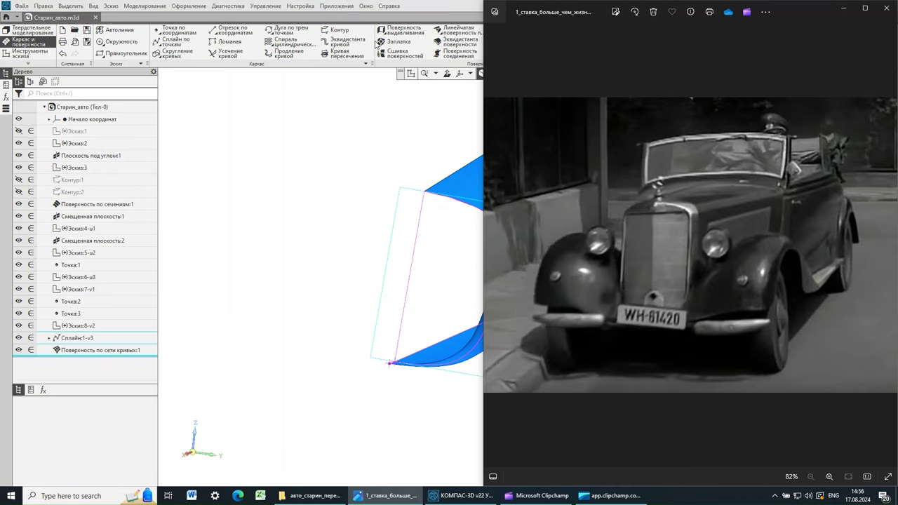
click(430, 5)
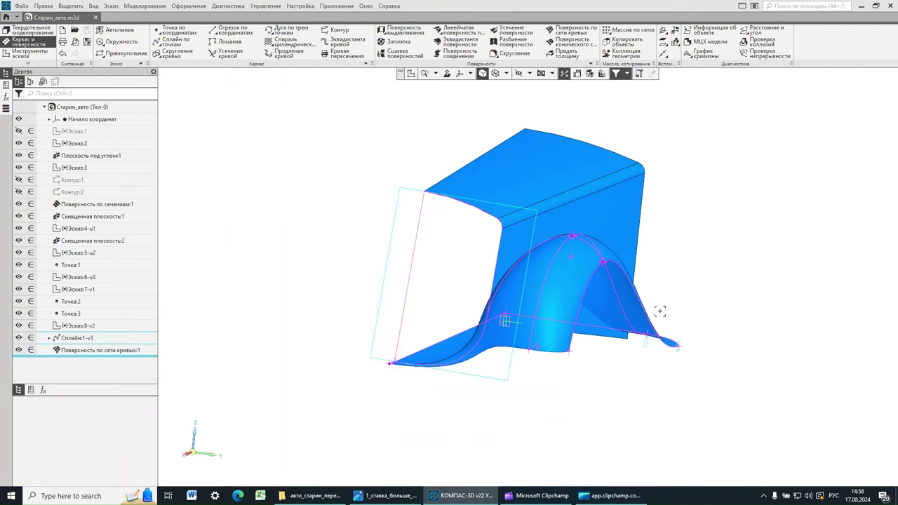
middle_drag(680, 274, 674, 284)
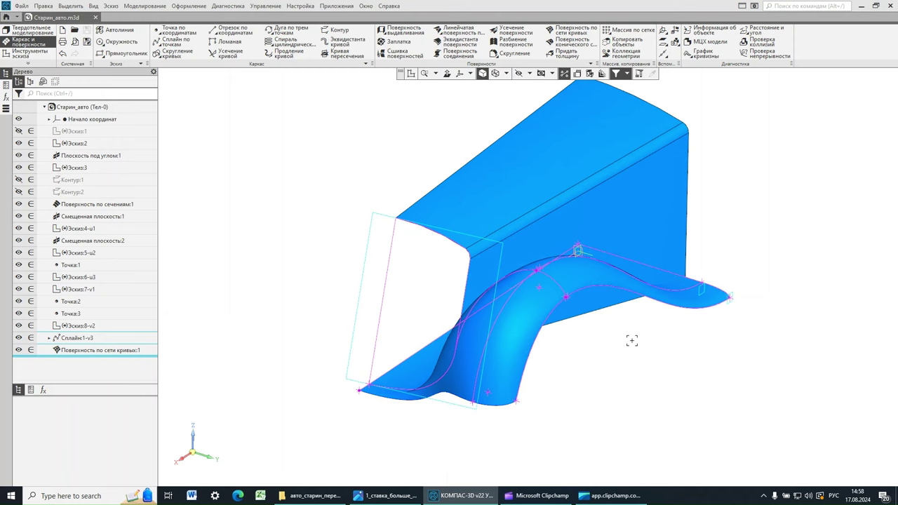
click(386, 495)
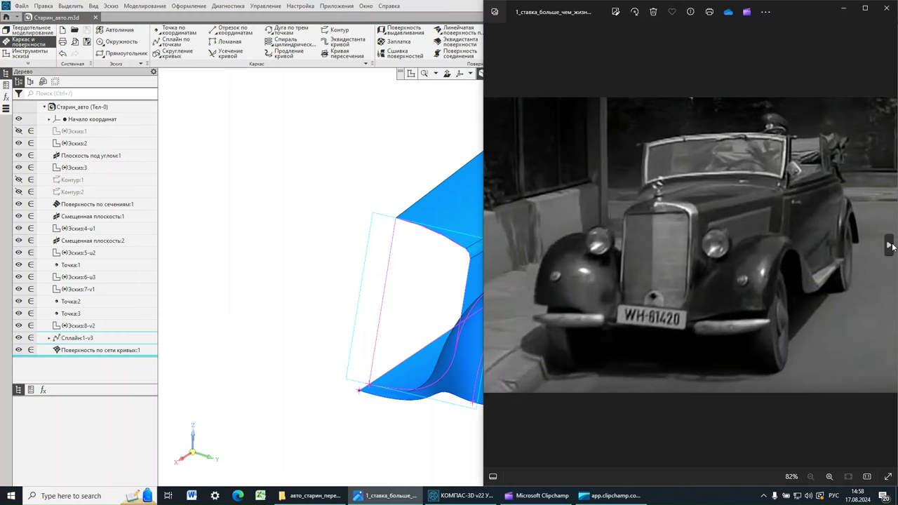
click(889, 245)
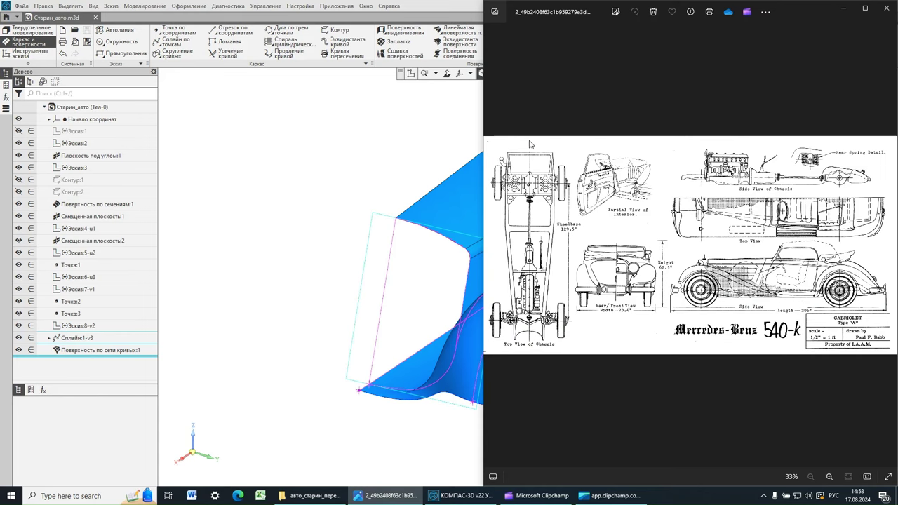
click(432, 12)
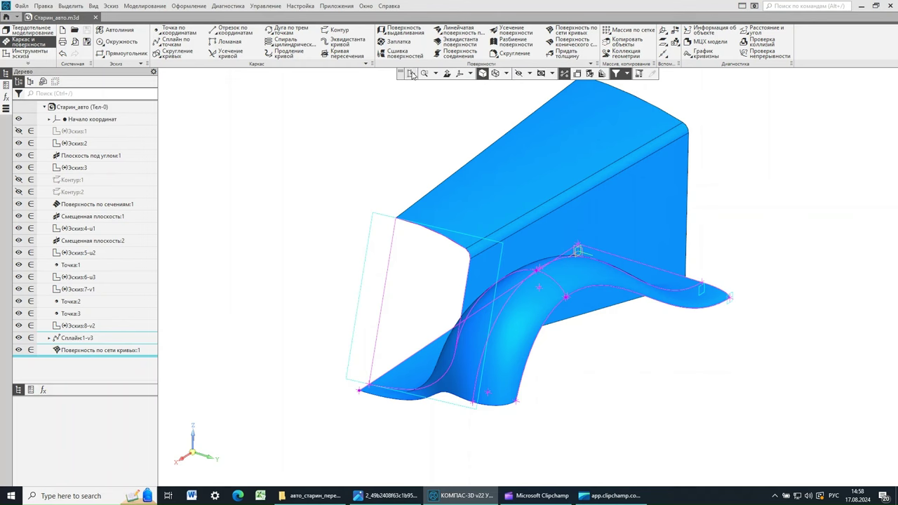
Step: Start a sketch on the small offset plane at the fender's outer rear end and project the fender's outer edge curve into it
click(412, 74)
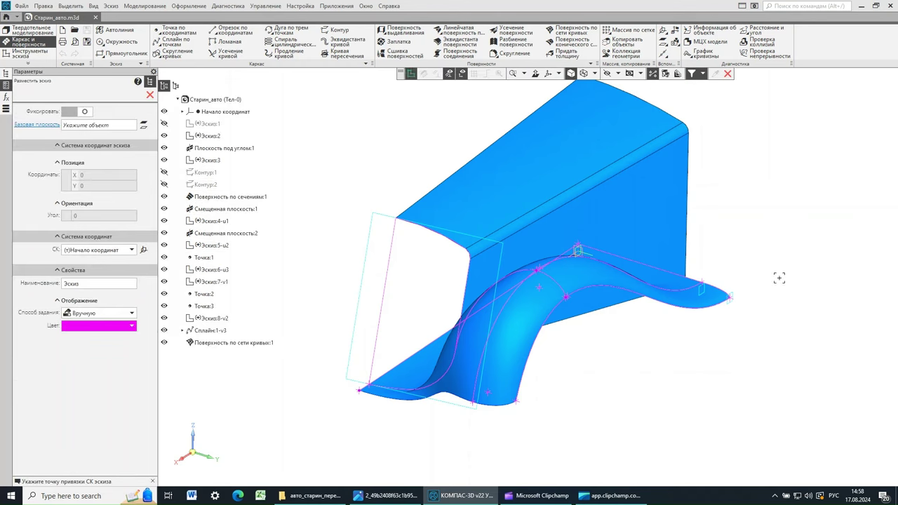
click(735, 296)
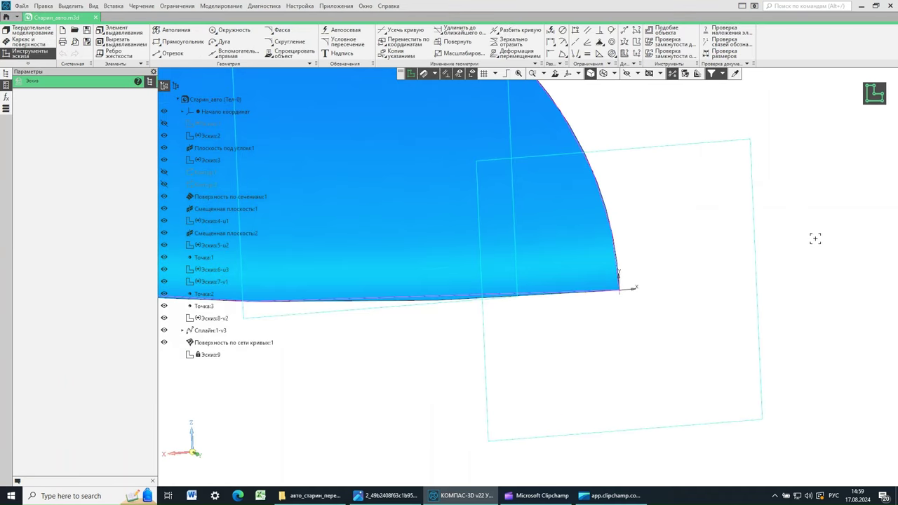
scroll(596, 240, down, 5)
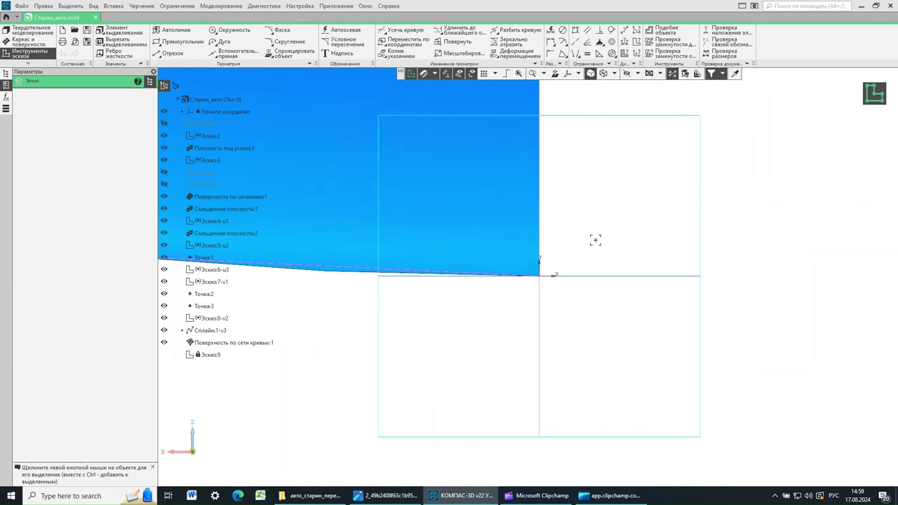
scroll(591, 247, down, 5)
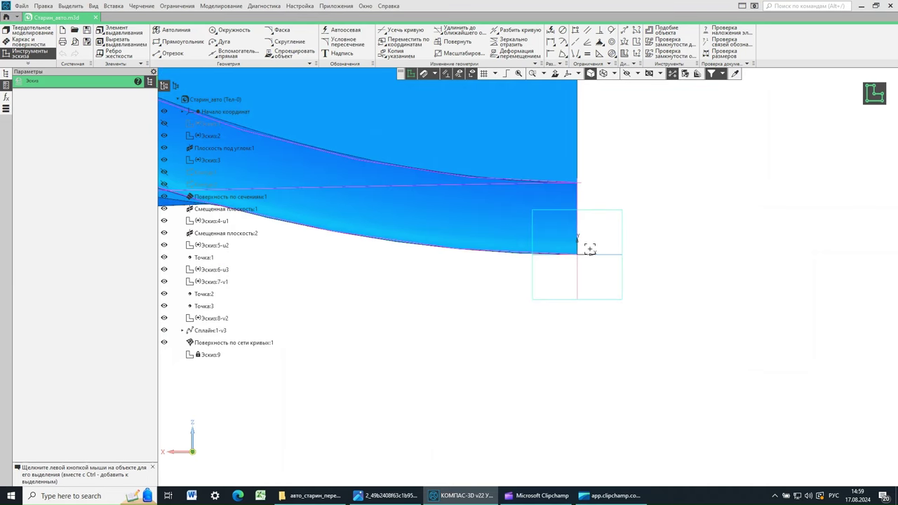
scroll(587, 259, up, 2)
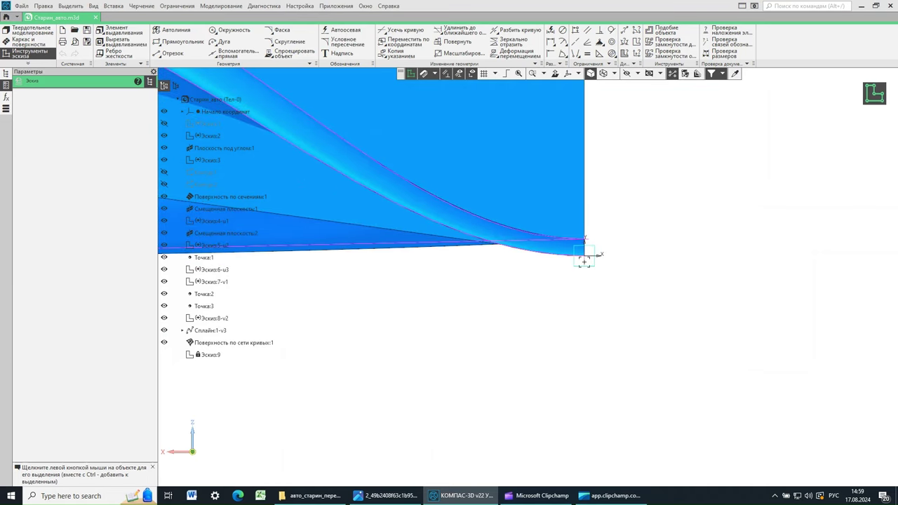
scroll(513, 341, up, 3)
scroll(621, 370, up, 2)
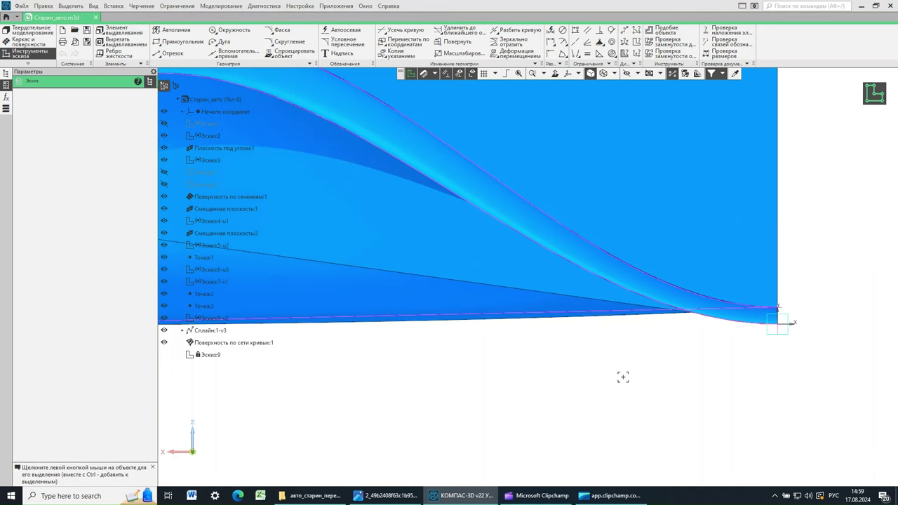
scroll(522, 413, down, 2)
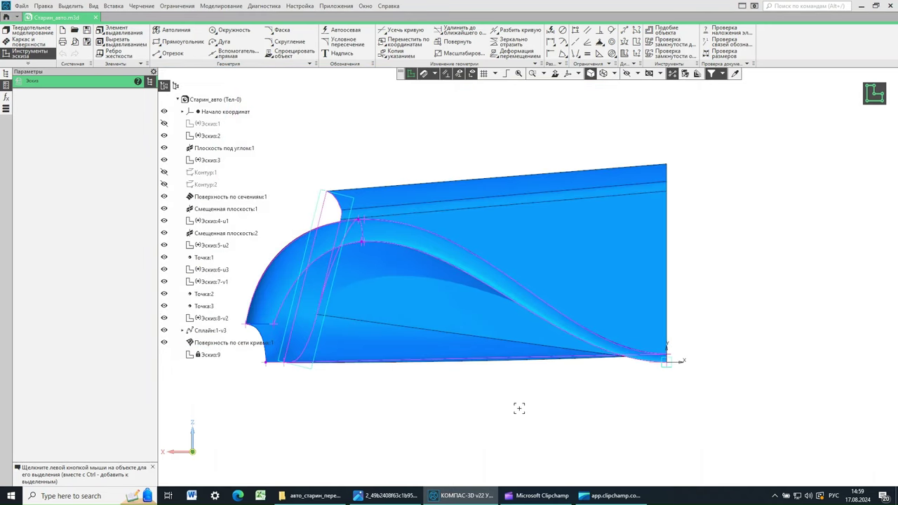
scroll(443, 423, up, 1)
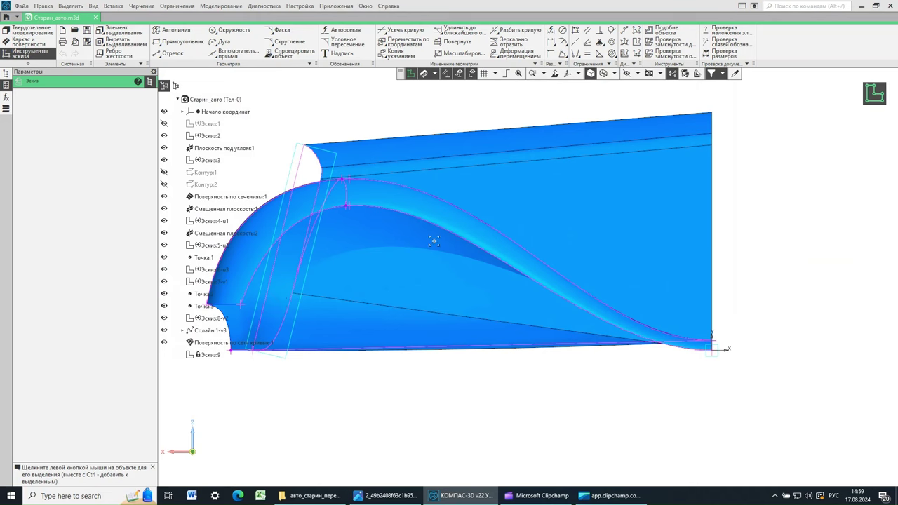
click(284, 54)
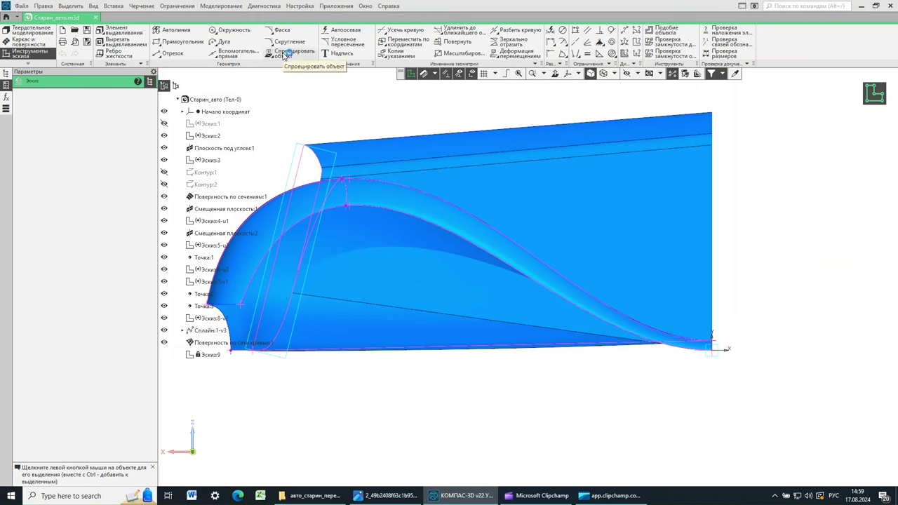
click(381, 211)
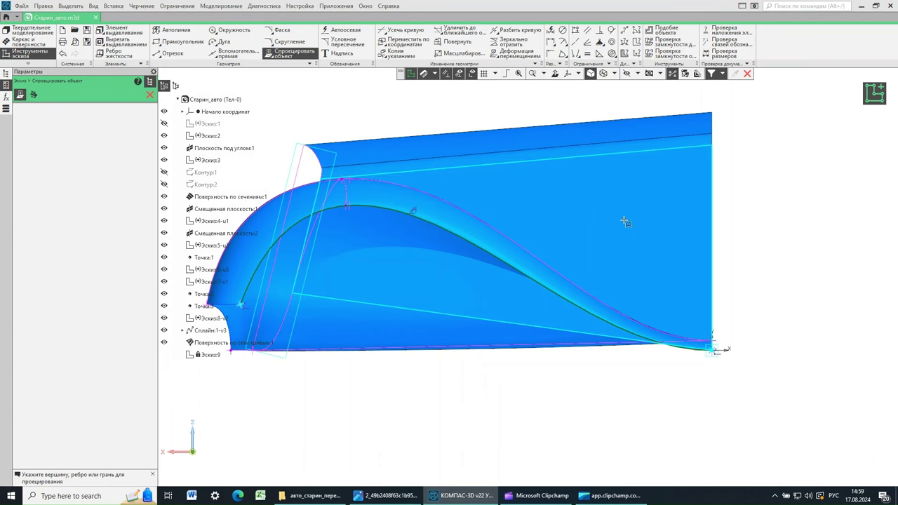
Step: In wireframe display, draw a line about 1266 long from the sketch origin towards the fender's front and align it horizontally
click(604, 74)
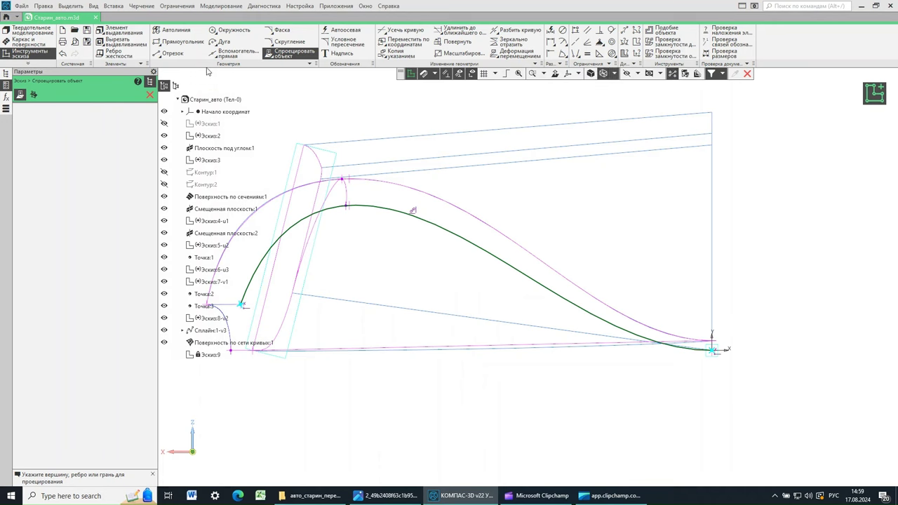
click(166, 55)
click(167, 55)
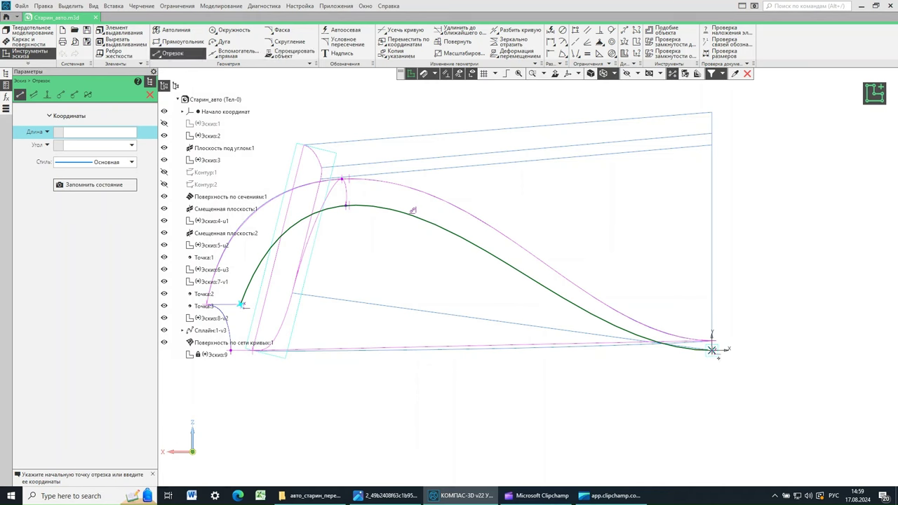
click(713, 349)
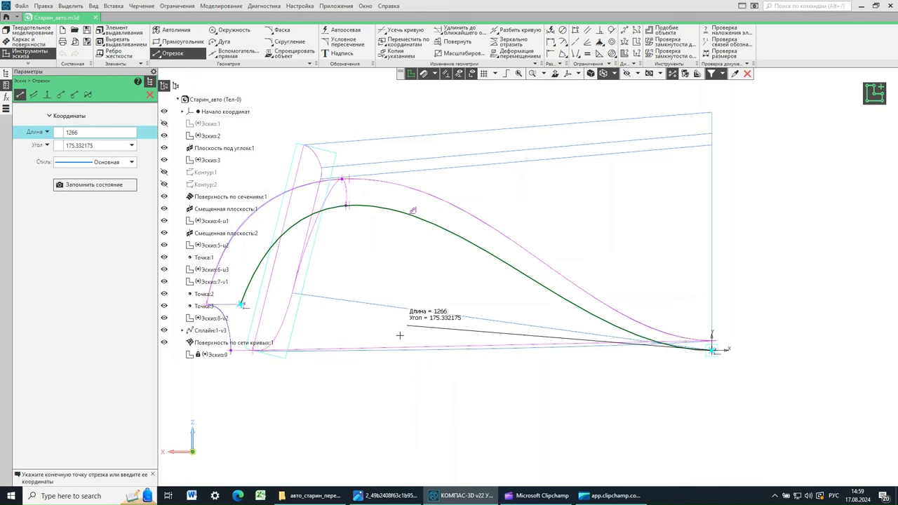
key(Return)
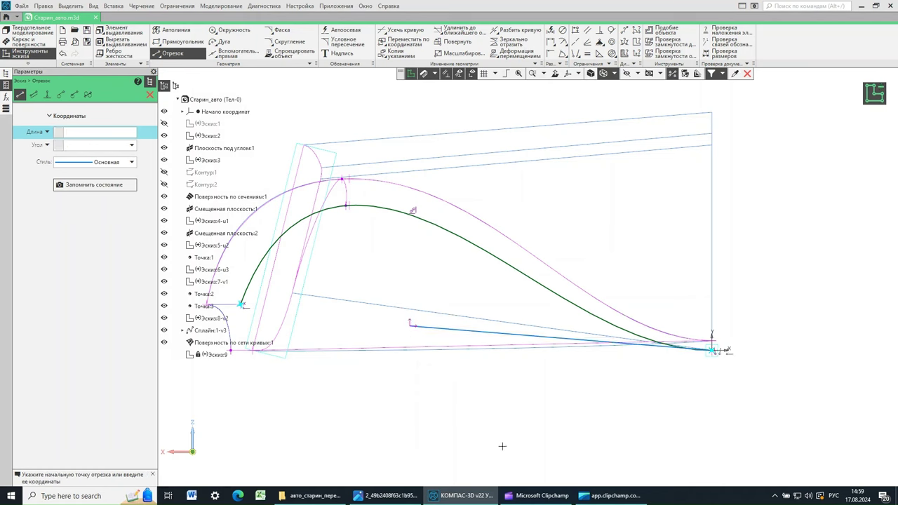
click(150, 95)
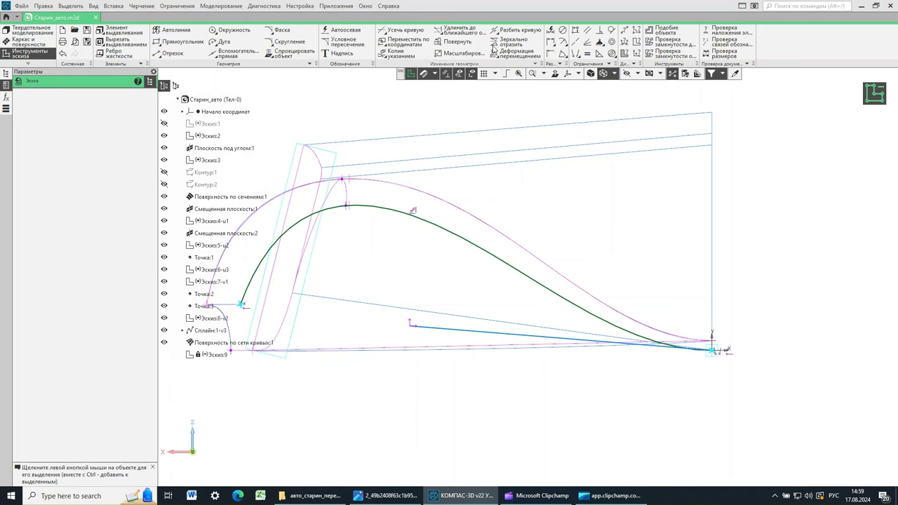
click(576, 31)
click(460, 329)
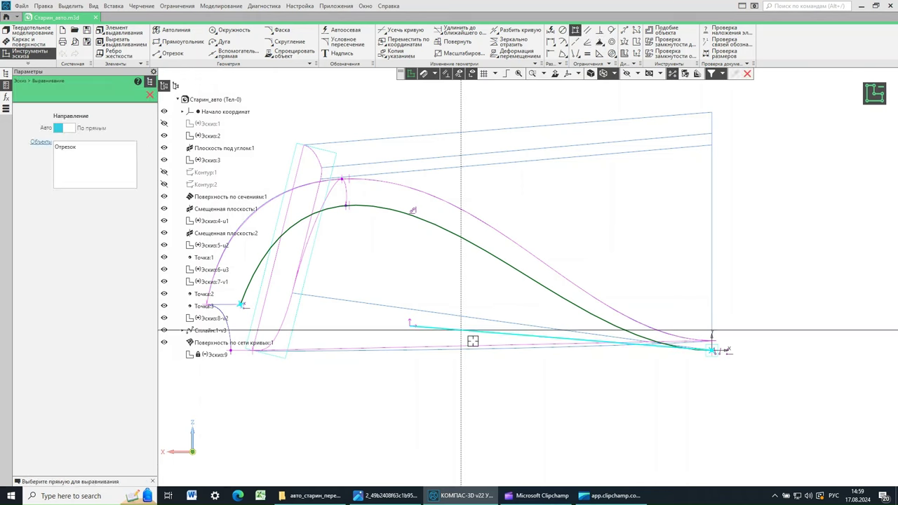
click(800, 330)
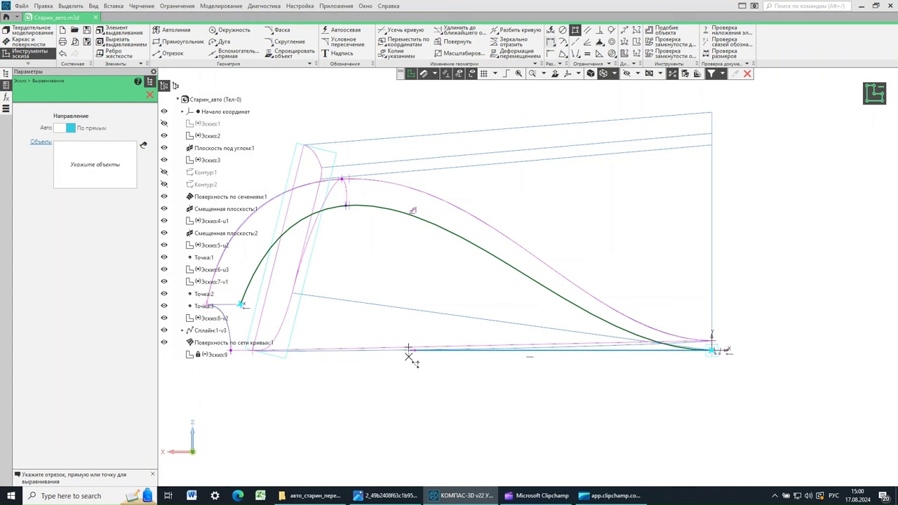
Step: Dimension the horizontal line between its two endpoints and set its length to 1000
key(ctrl+d)
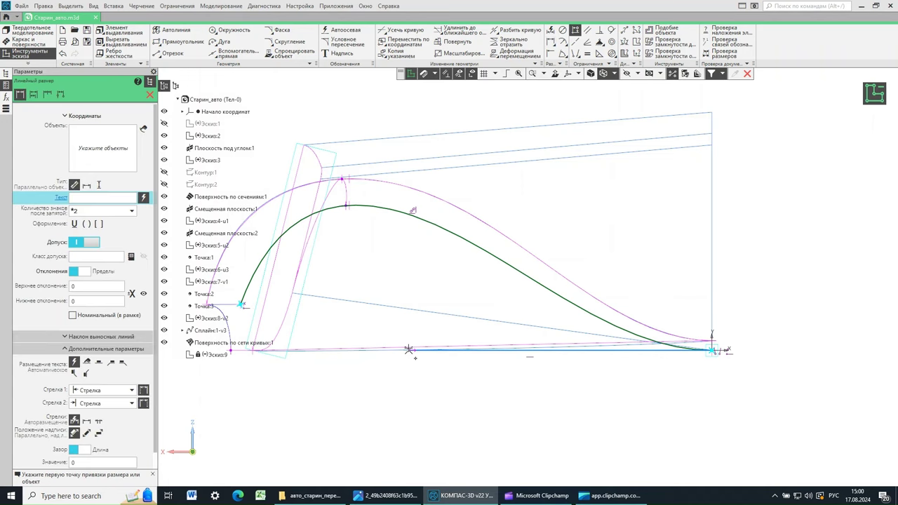
click(408, 350)
click(713, 349)
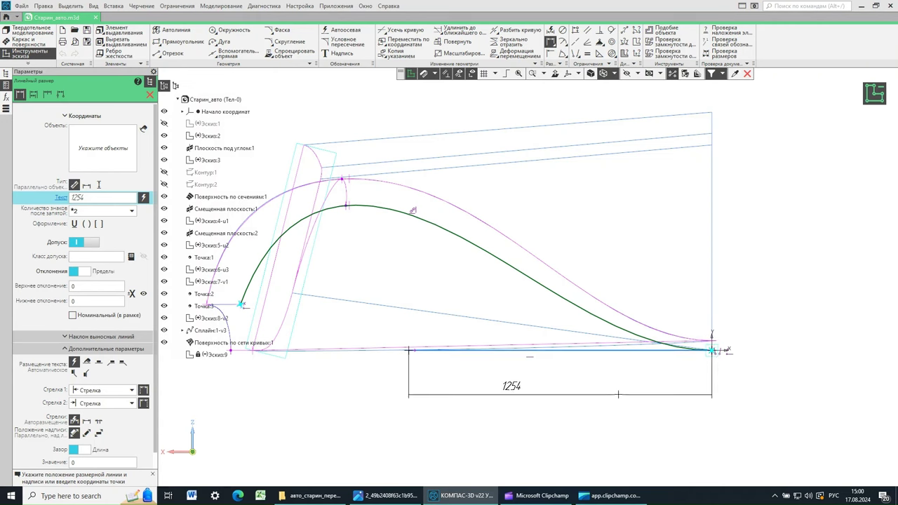
click(618, 394)
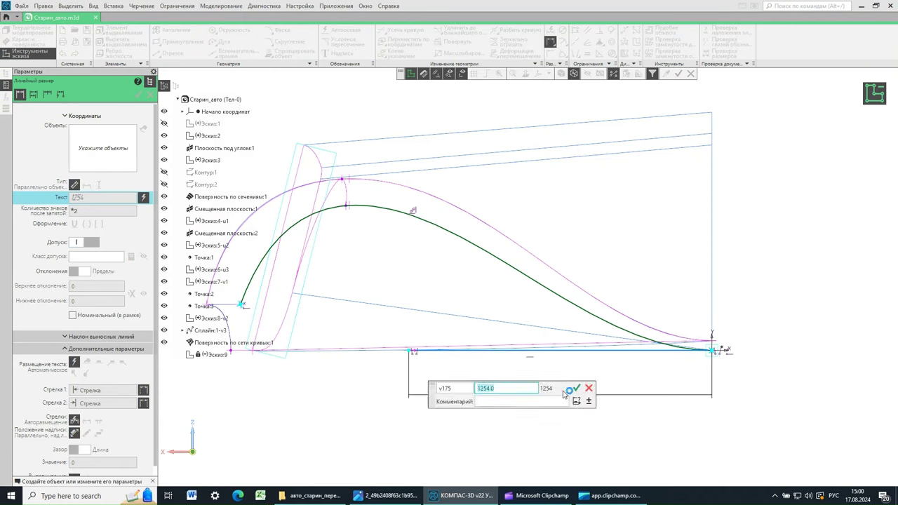
text(1000)
click(577, 389)
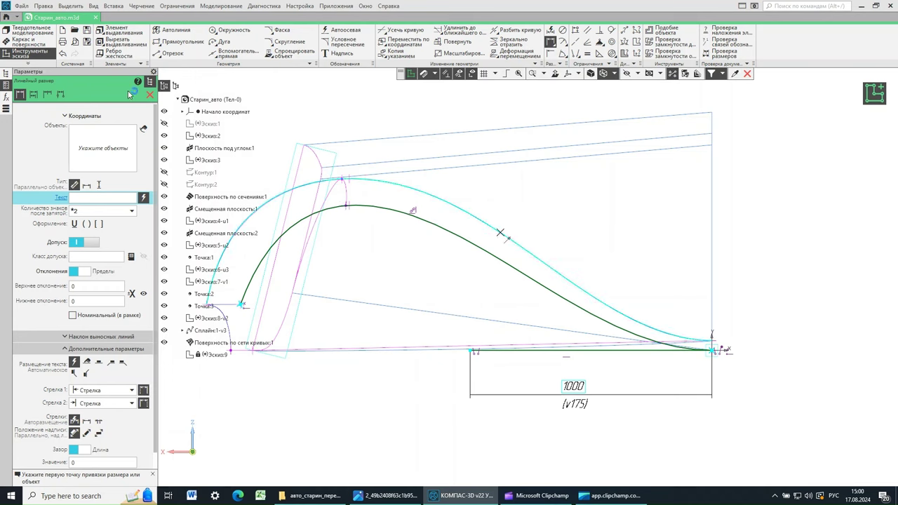
click(151, 95)
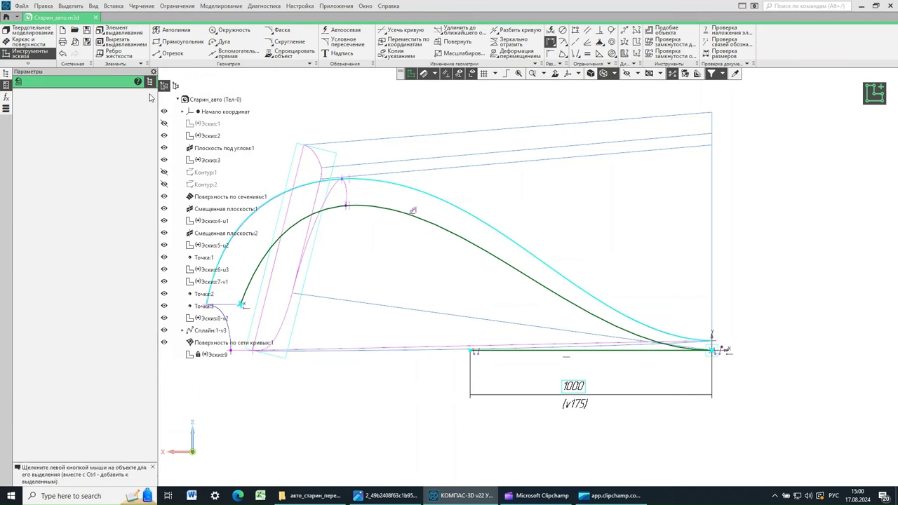
Step: Draw a three-point arc from the horizontal line's front endpoint up to the projected fender curve just behind its crest, bulging rearward
click(224, 43)
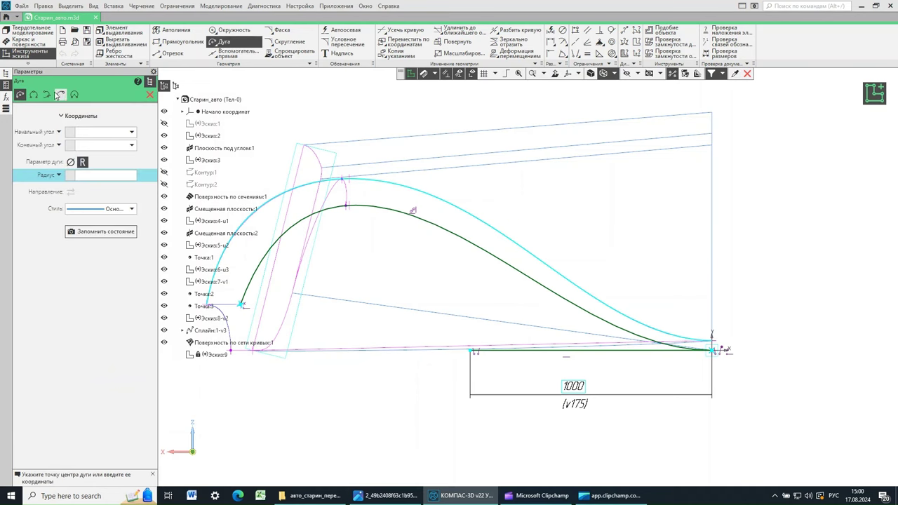
click(36, 95)
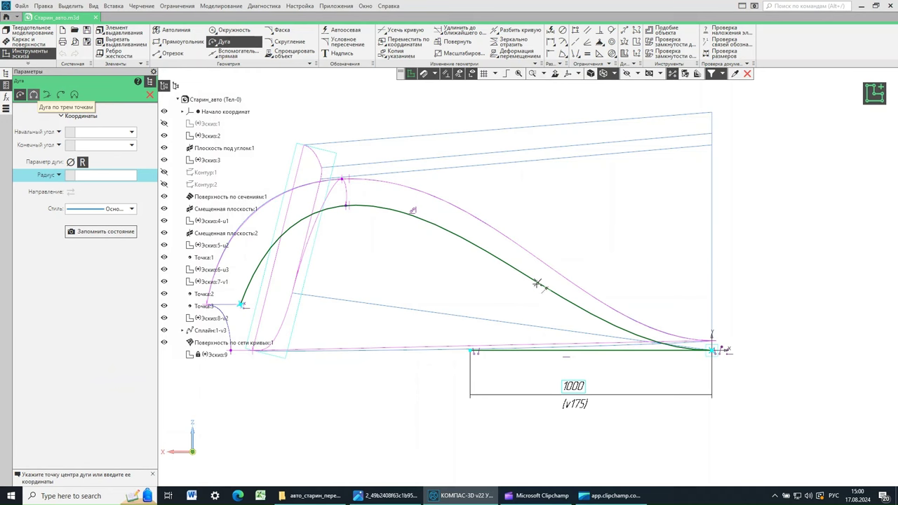
click(470, 349)
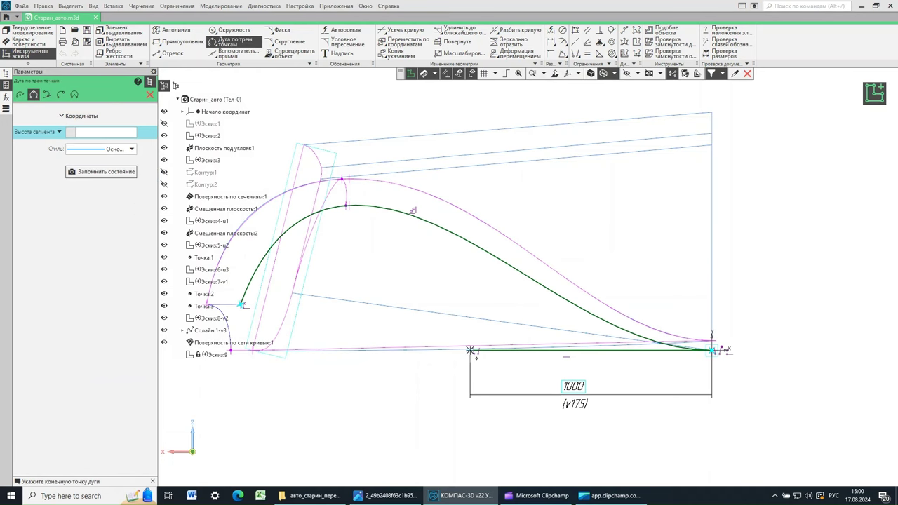
click(390, 209)
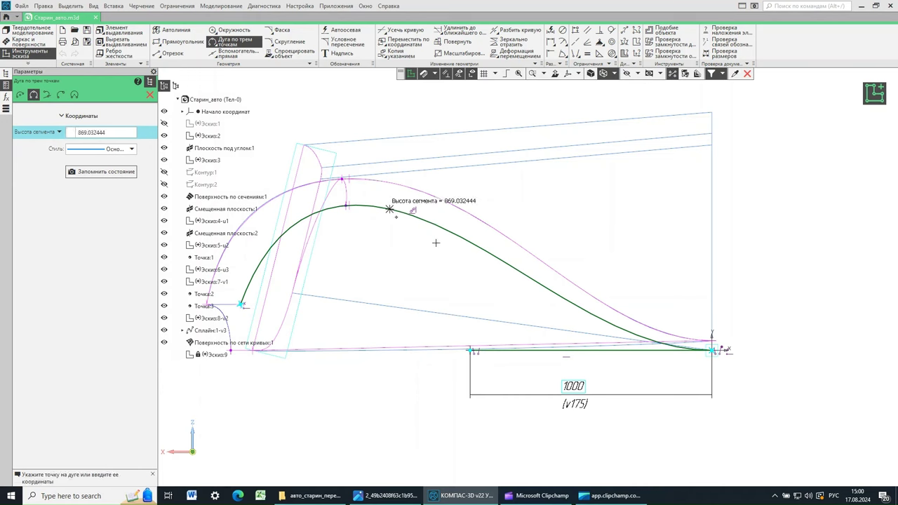
click(491, 292)
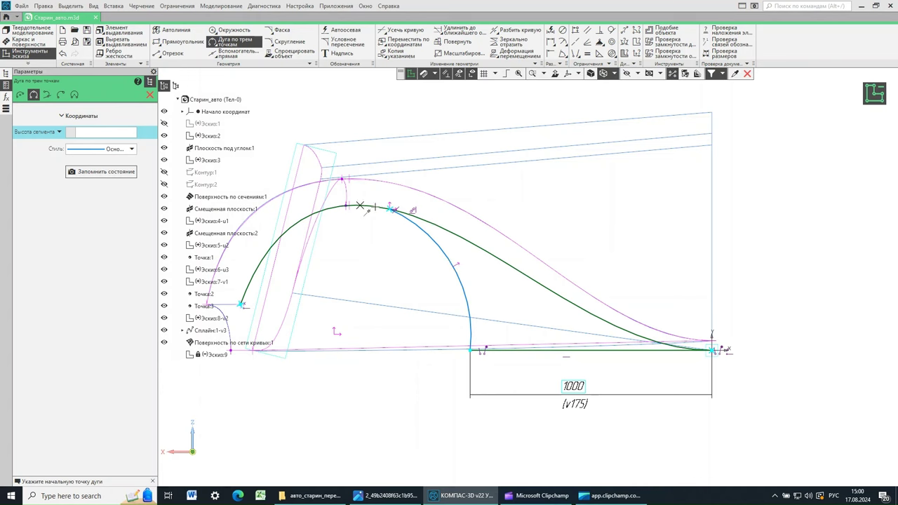
click(150, 95)
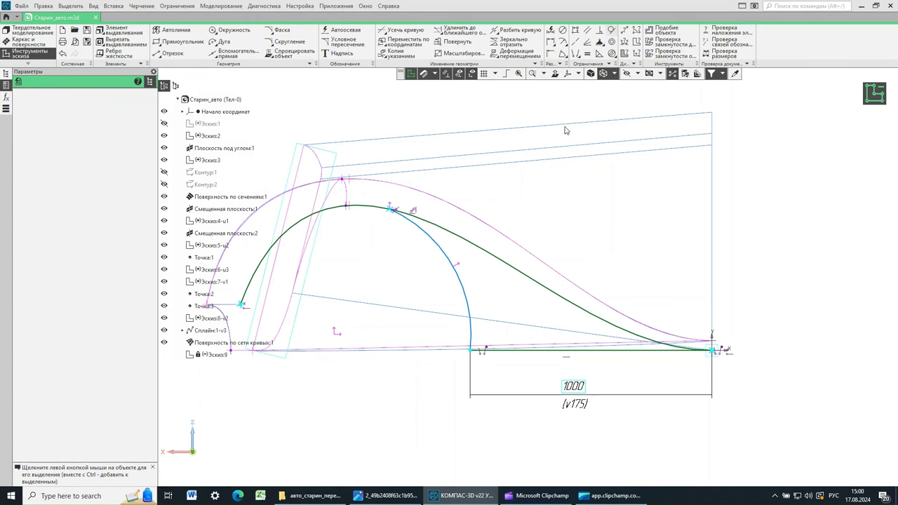
Step: Make the arc tangent to the projected fender curve and dimension its radius as 470
click(372, 206)
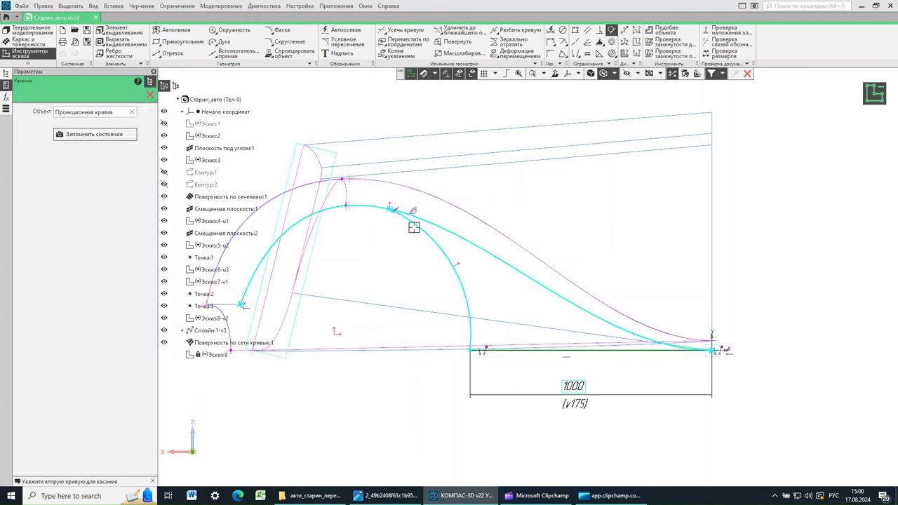
click(465, 309)
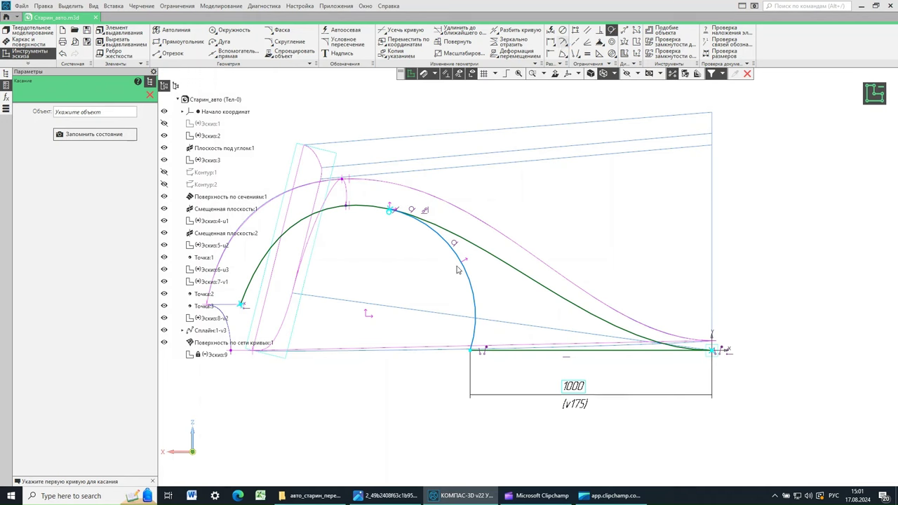
key(ctrl+shift+r)
click(475, 295)
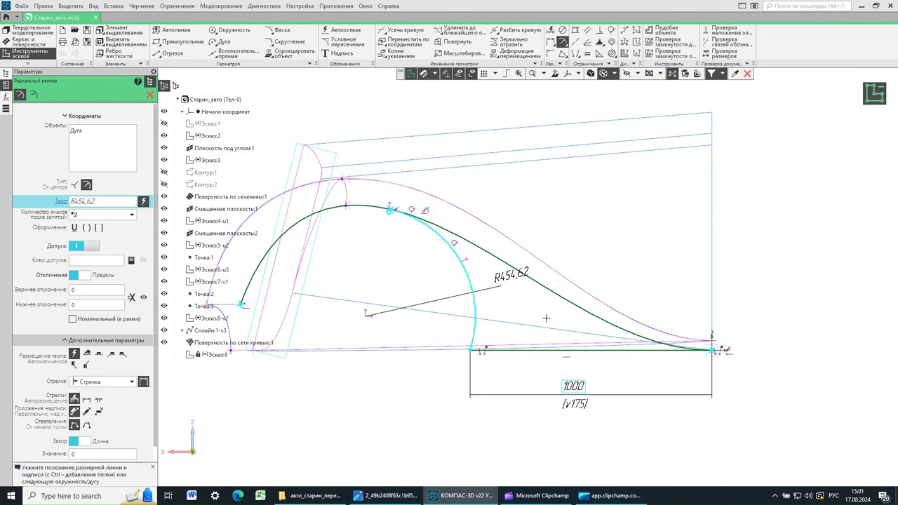
click(546, 318)
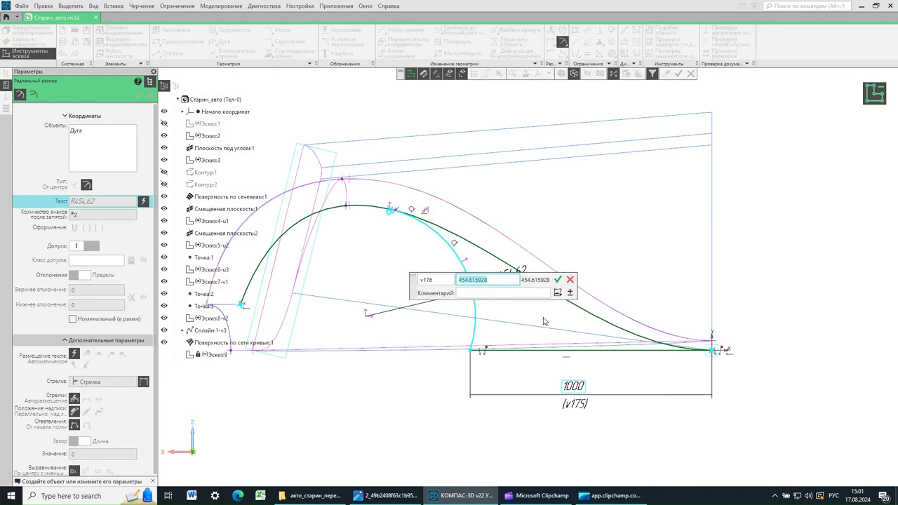
text(470)
click(558, 281)
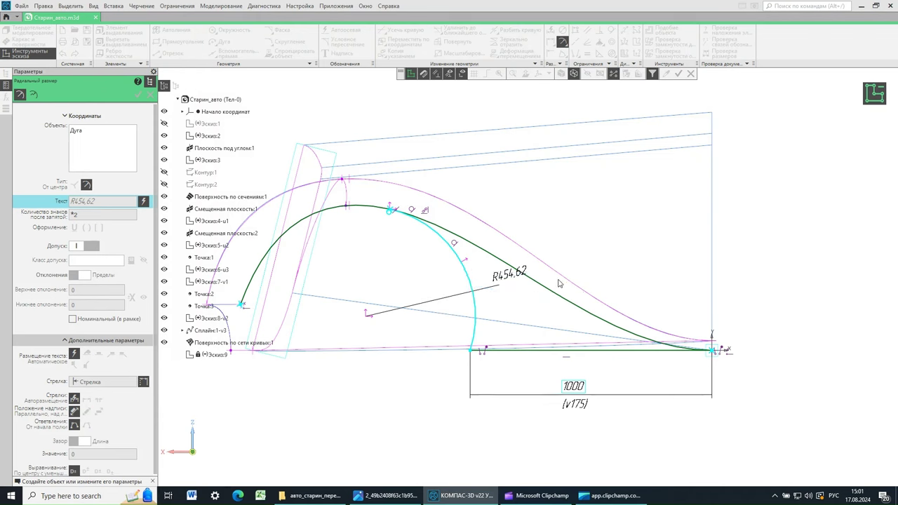
click(454, 408)
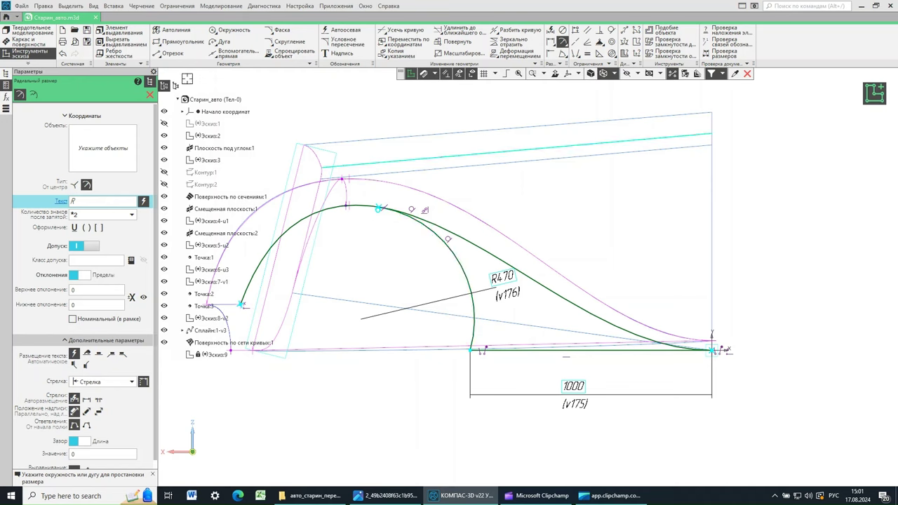
click(150, 95)
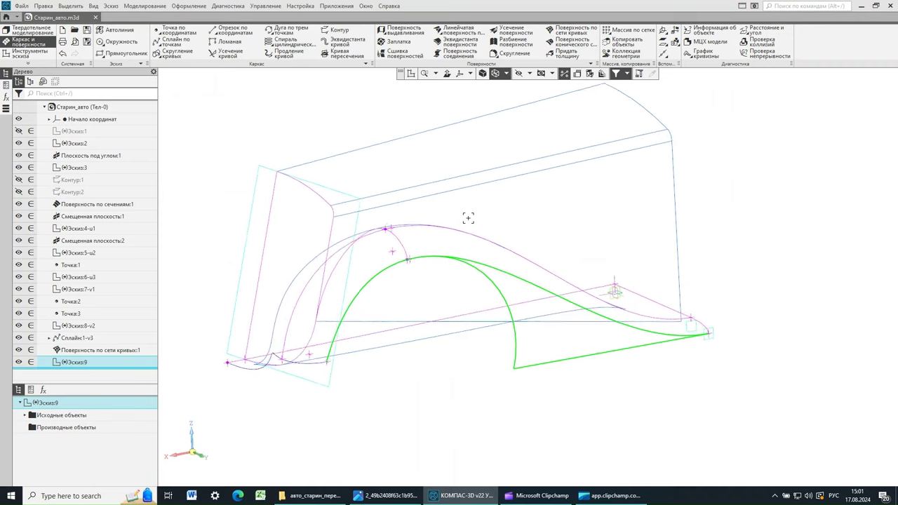
Step: Create a contour with manual path selection from the sketch's arc, horizontal line and rear part of the projected fender curve
middle_drag(468, 218, 616, 320)
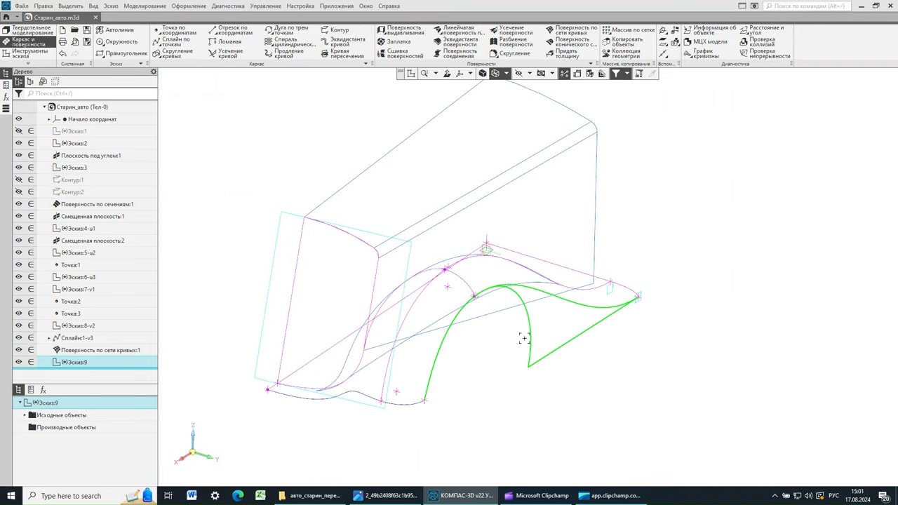
click(695, 236)
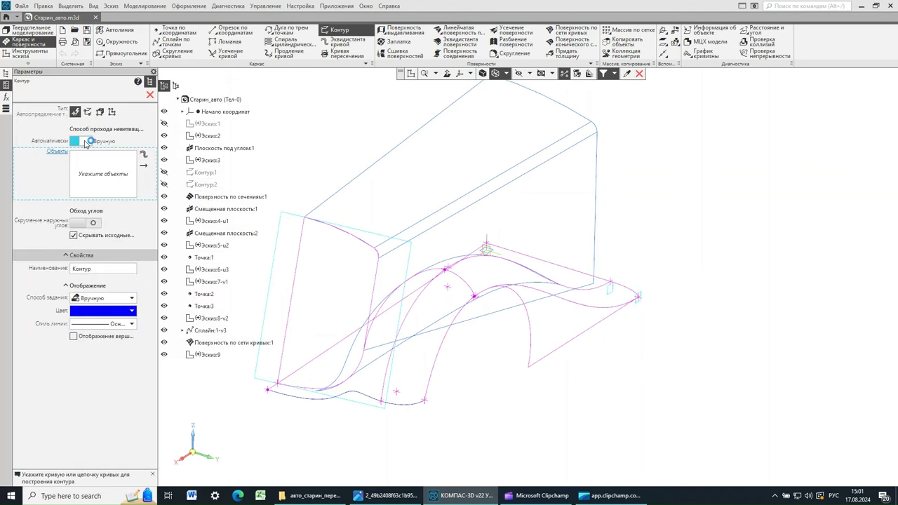
click(84, 142)
click(533, 340)
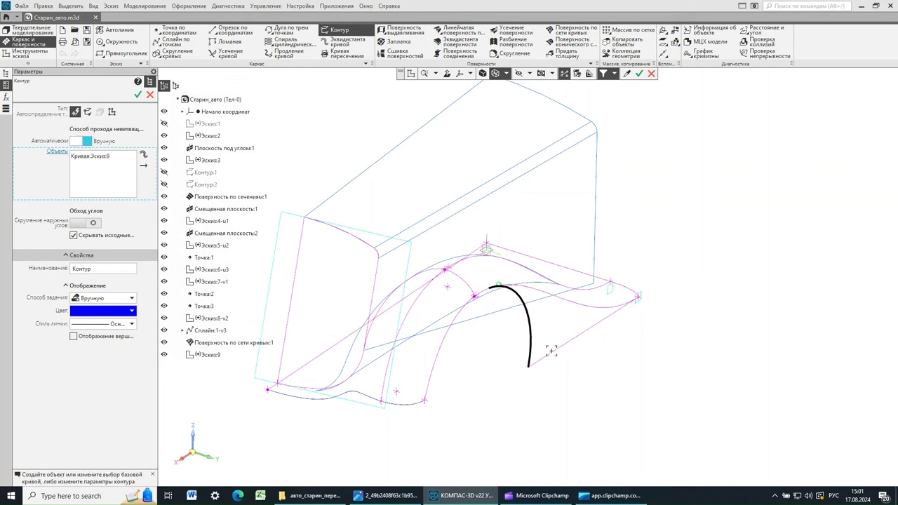
click(553, 355)
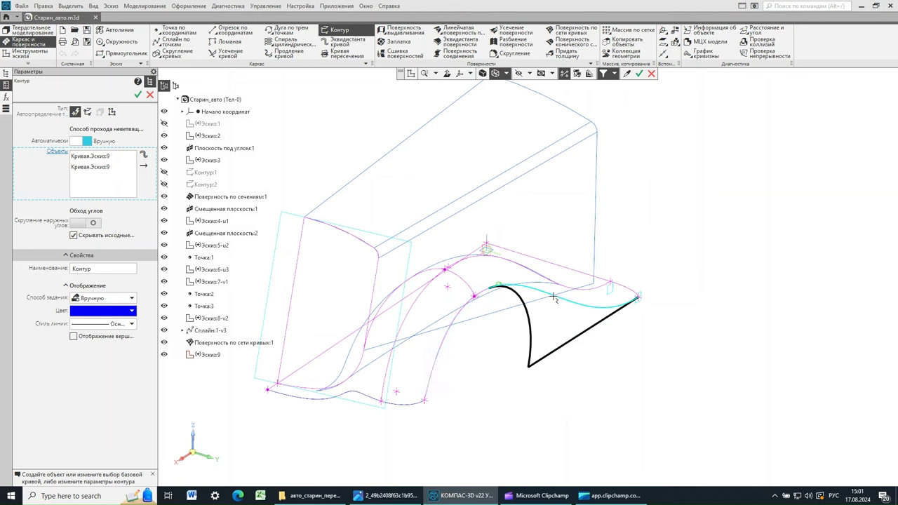
click(555, 299)
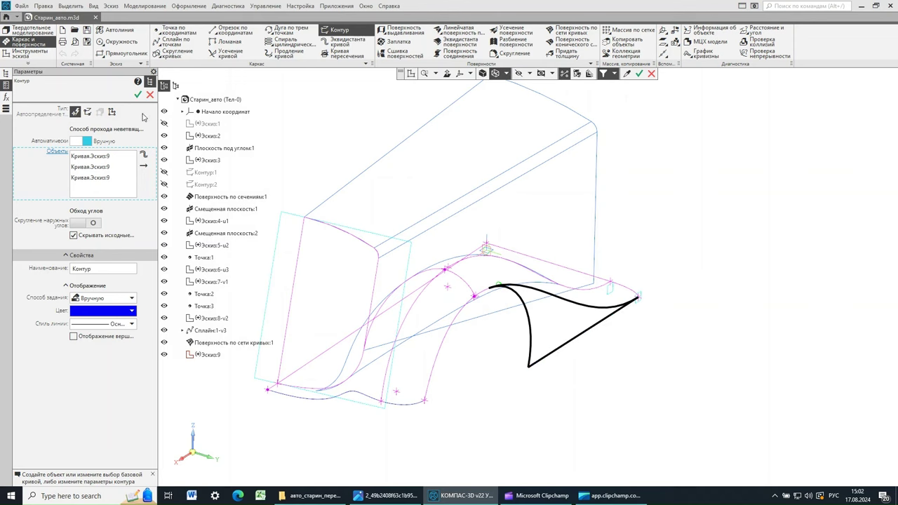
click(139, 94)
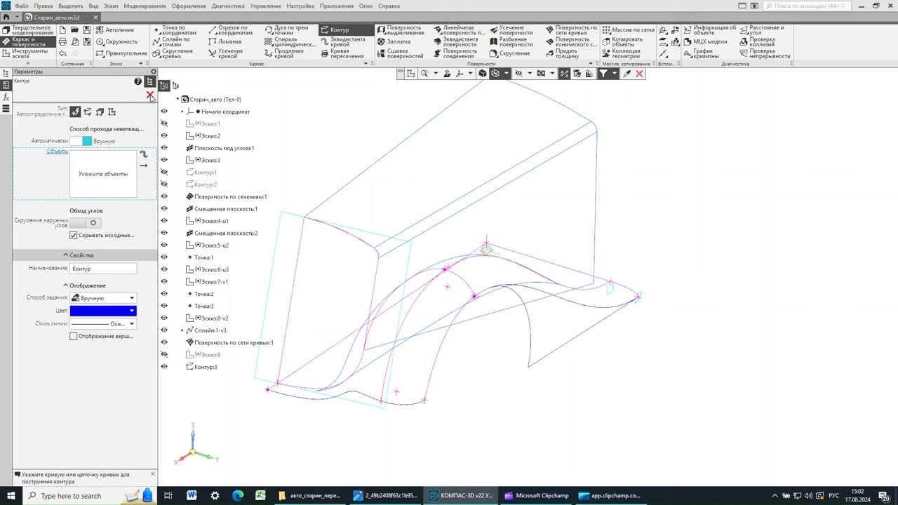
key(Escape)
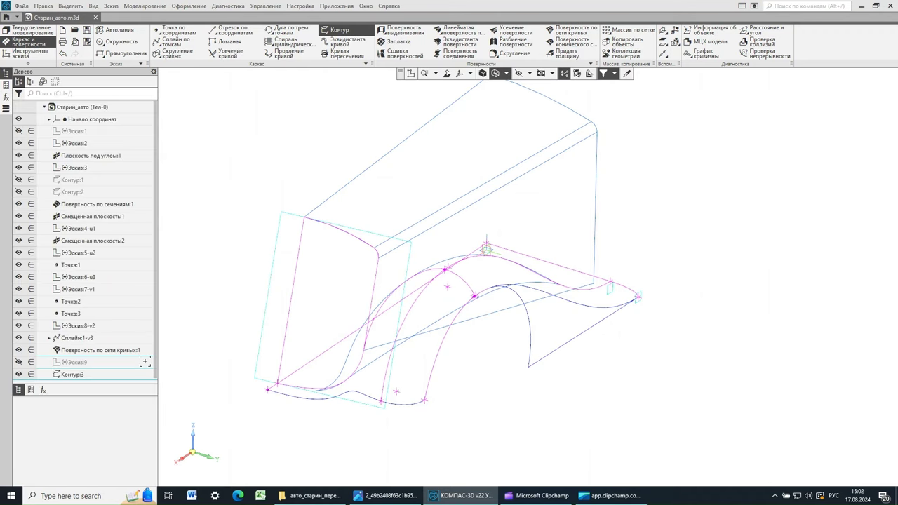
click(75, 378)
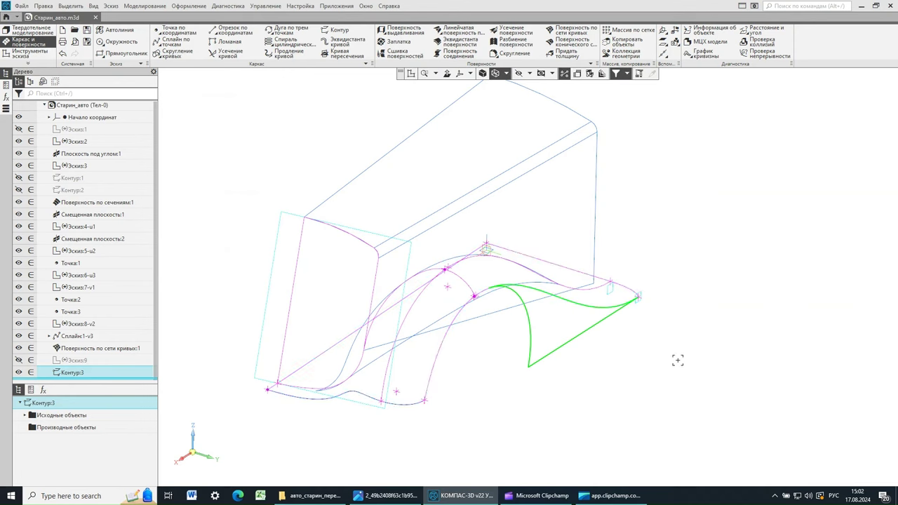
click(738, 256)
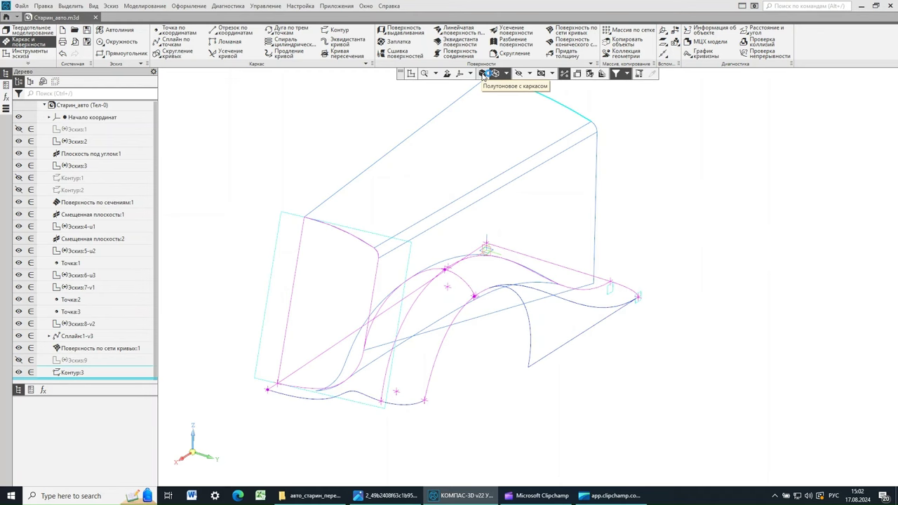
Step: Switch to shaded display with edges and fill the closed wheel-arch contour with a patch surface
click(483, 75)
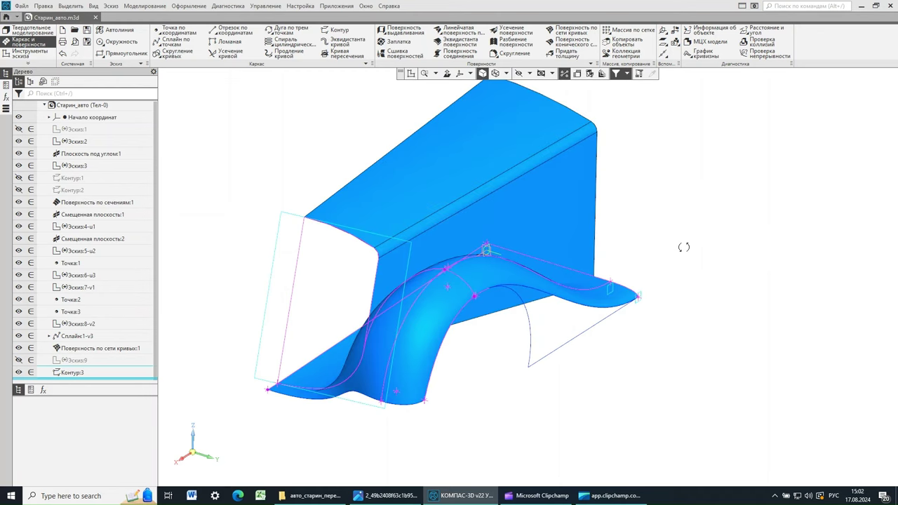
mouse_move(684, 247)
middle_down()
mouse_move(736, 233)
mouse_move(738, 240)
mouse_move(678, 236)
middle_up()
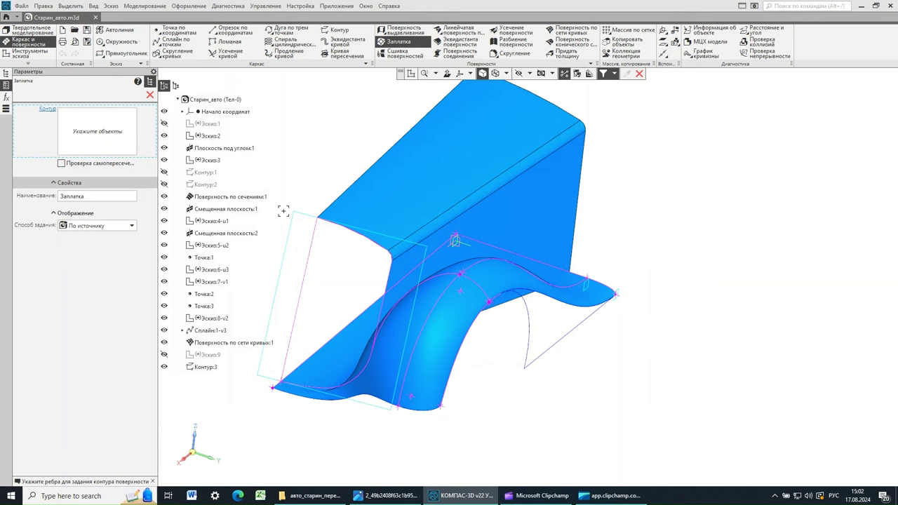
click(204, 368)
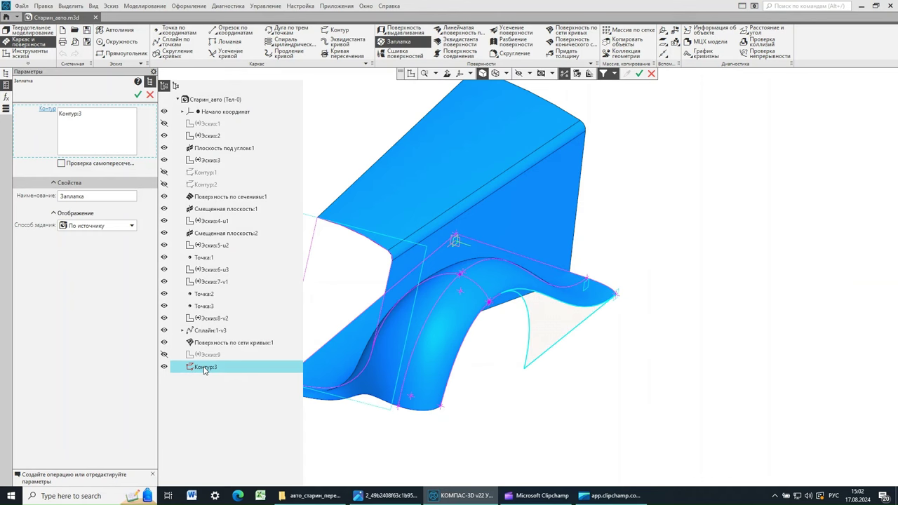
click(139, 96)
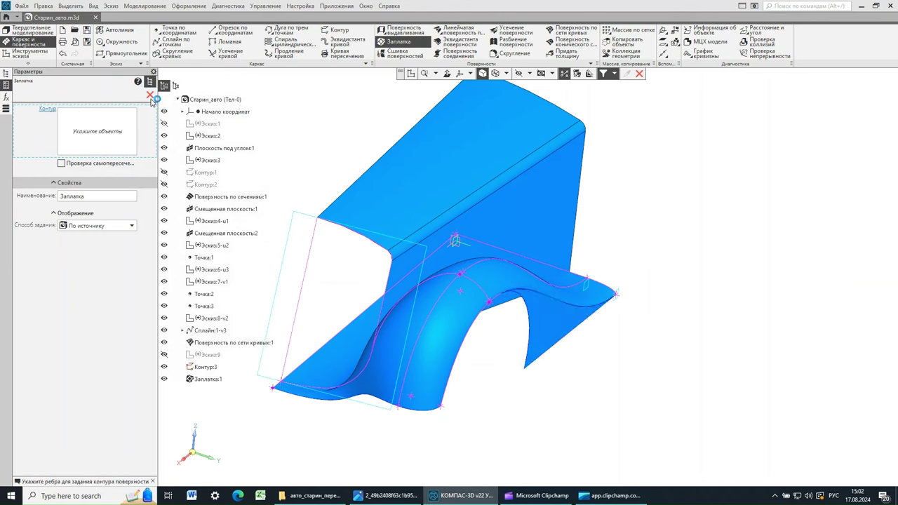
click(149, 95)
Step: Create an intersection curve between the hood's side face and the fender's curve-network surface
middle_drag(603, 217, 652, 245)
middle_drag(645, 243, 689, 243)
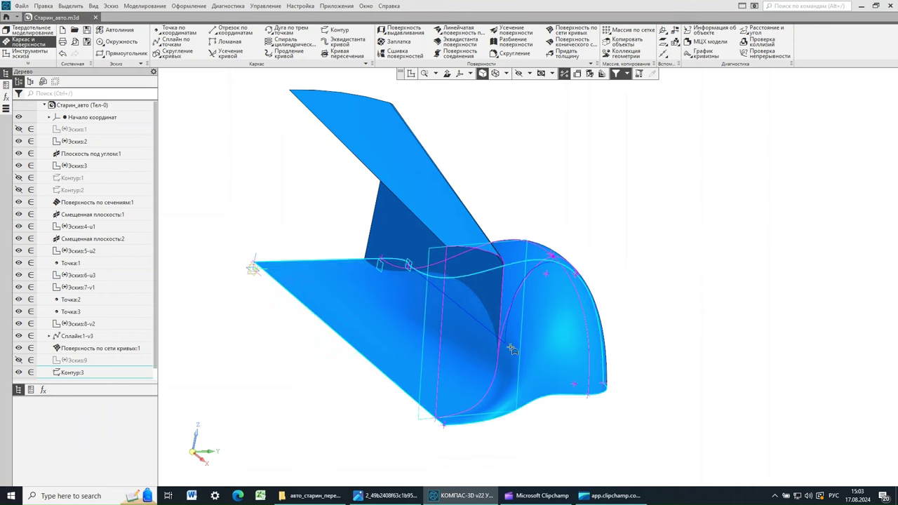
mouse_move(579, 182)
middle_down()
mouse_move(549, 147)
mouse_move(578, 182)
mouse_move(582, 176)
middle_up()
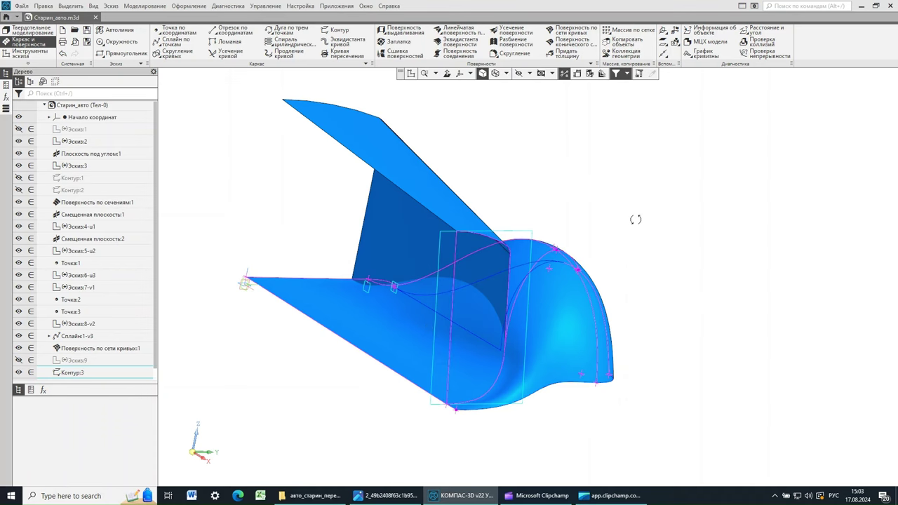
middle_drag(636, 220, 454, 288)
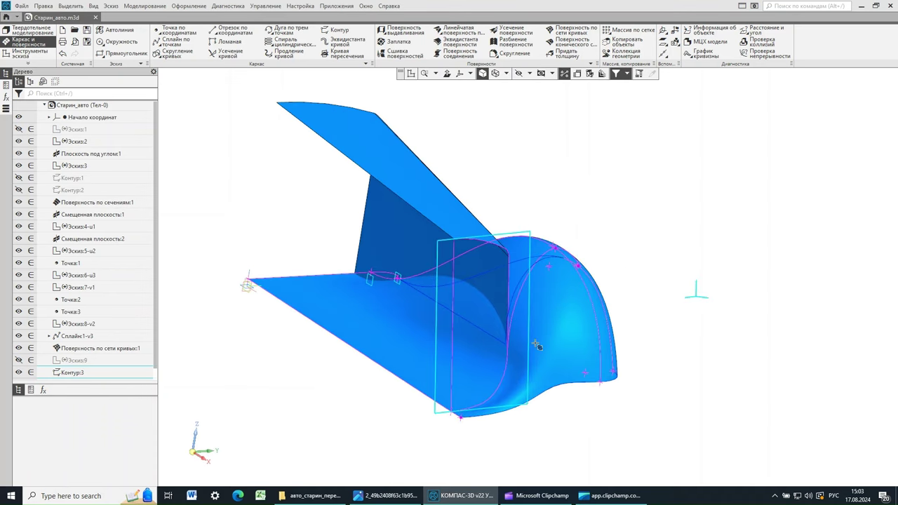
middle_drag(576, 175, 600, 186)
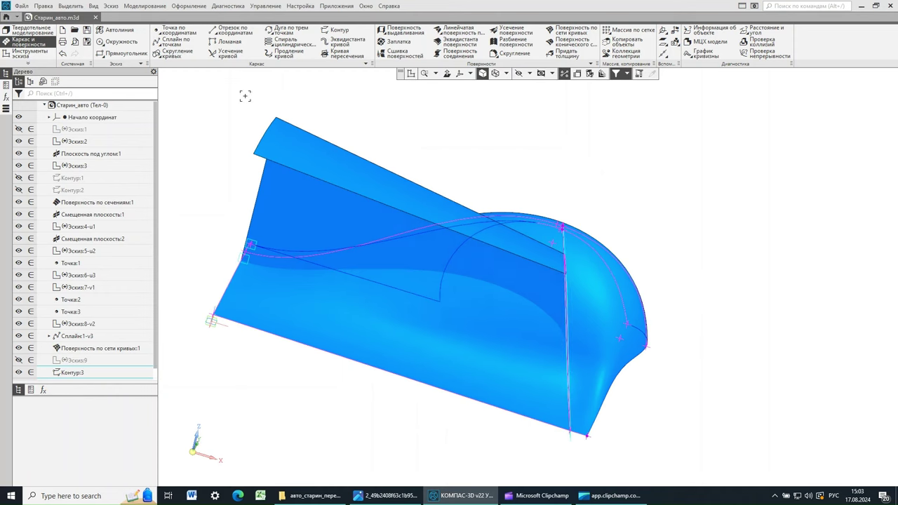
click(342, 55)
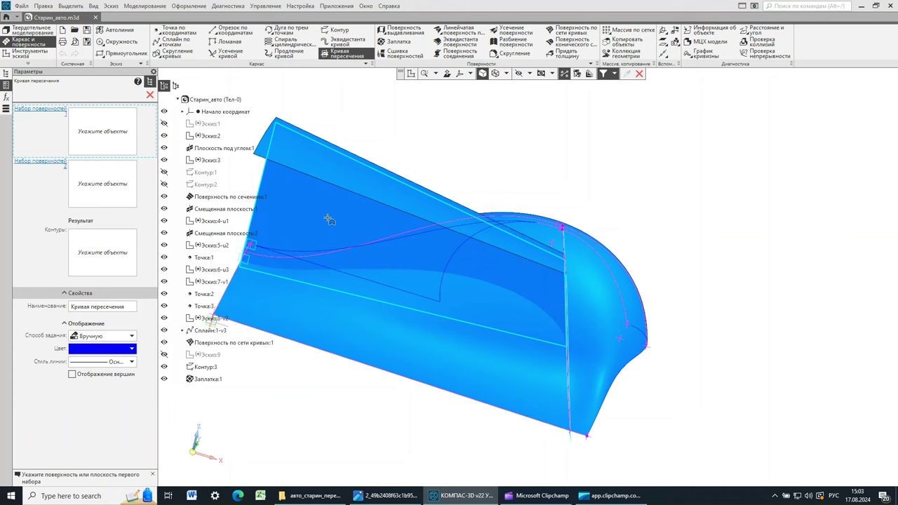
click(363, 222)
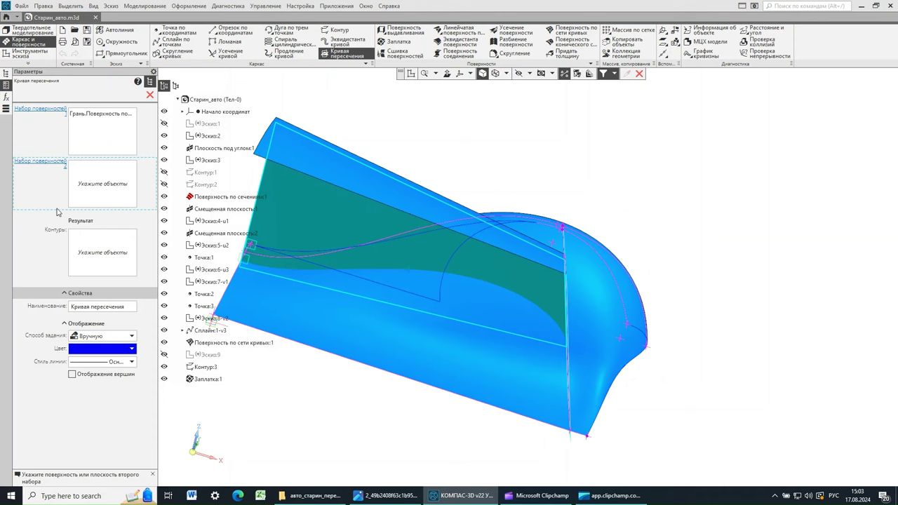
click(419, 346)
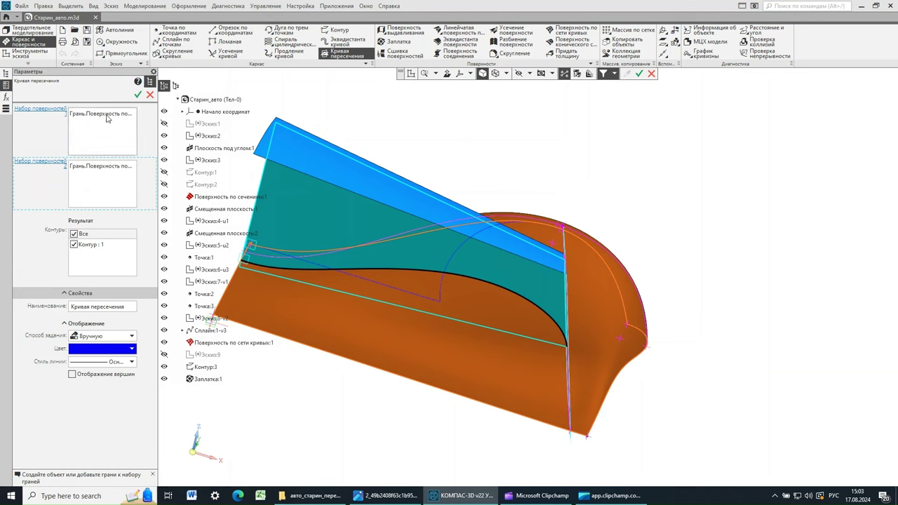
click(139, 95)
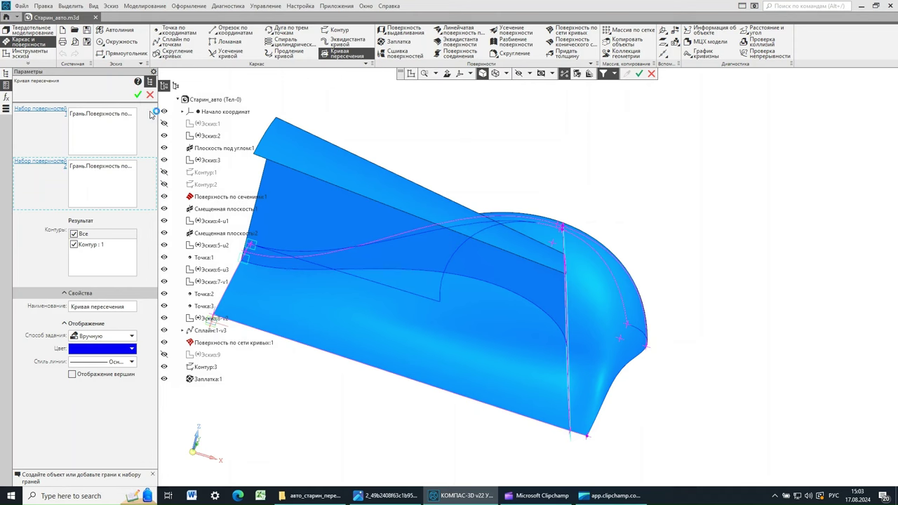
click(151, 97)
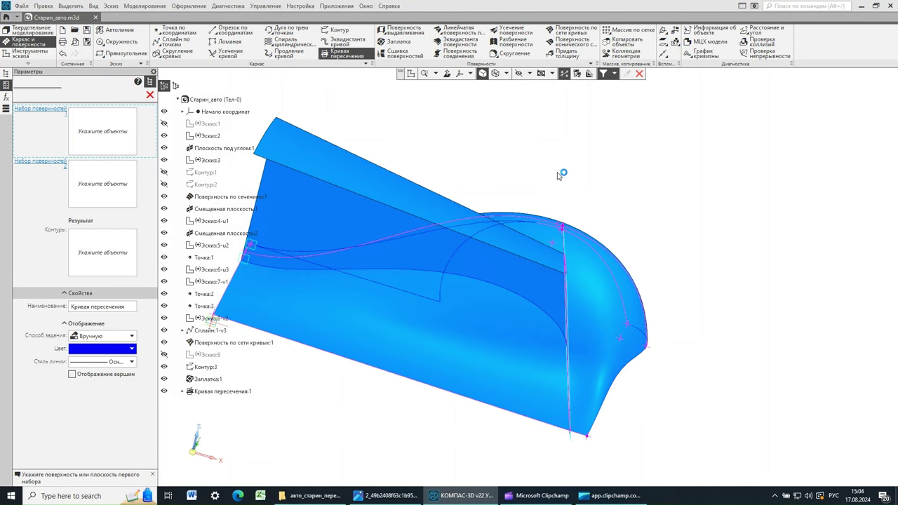
Step: Create a contour with manual path selection from the hood-fender intersection curve and the adjoining lower curves of sketch 8-v2
mouse_move(566, 175)
middle_down()
mouse_move(581, 180)
mouse_move(513, 175)
mouse_move(574, 181)
mouse_move(540, 170)
mouse_move(552, 173)
middle_up()
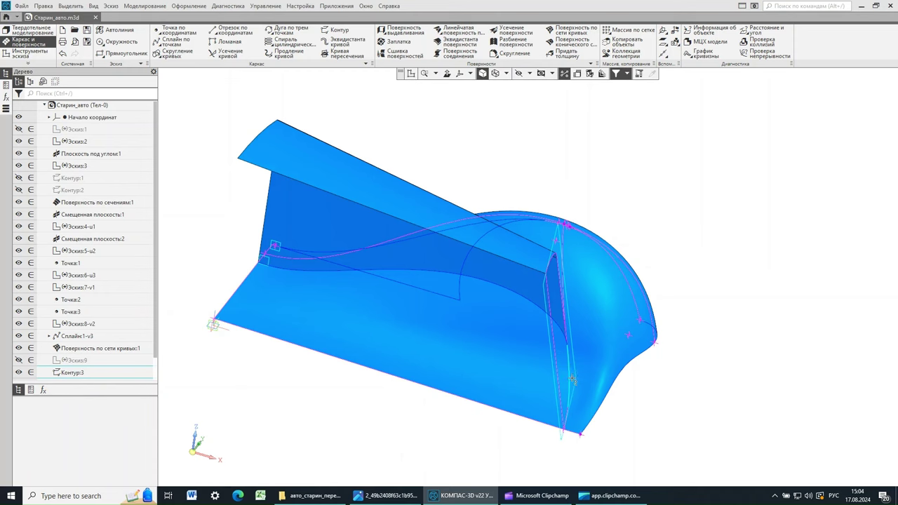
middle_drag(722, 211, 772, 214)
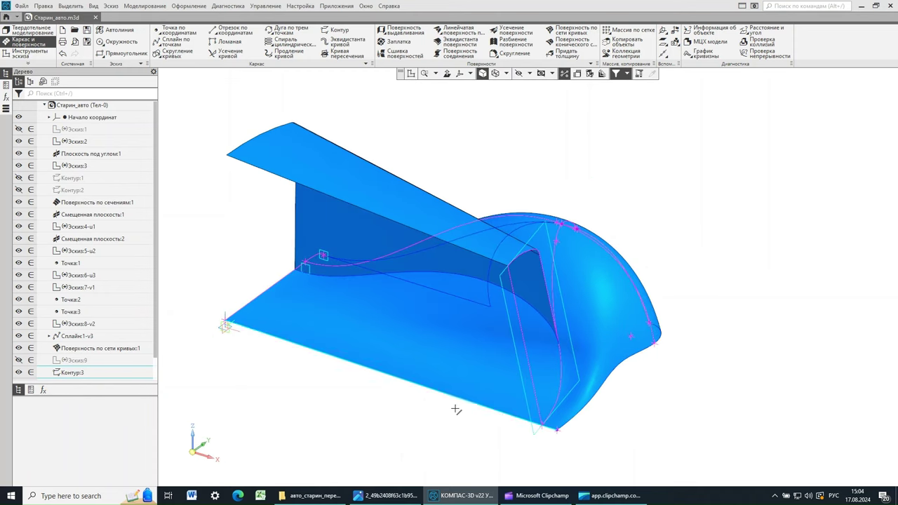
middle_drag(427, 424, 447, 426)
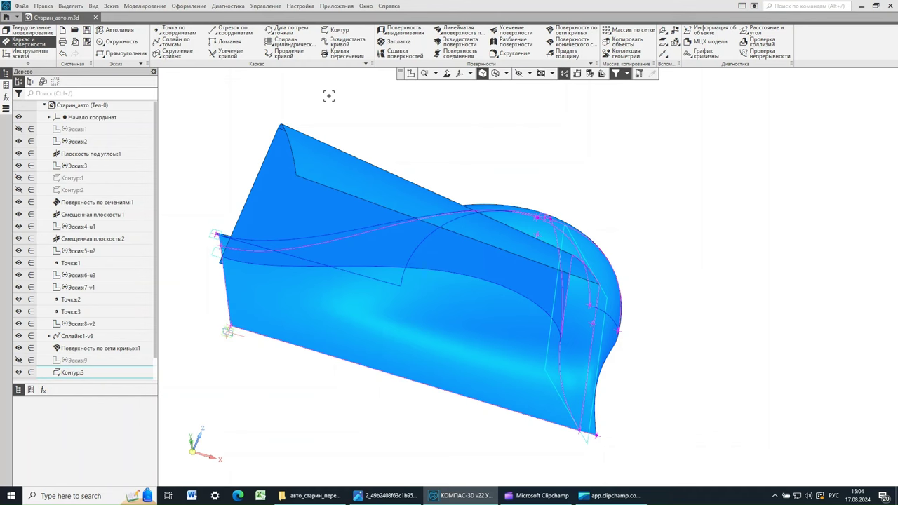
click(340, 31)
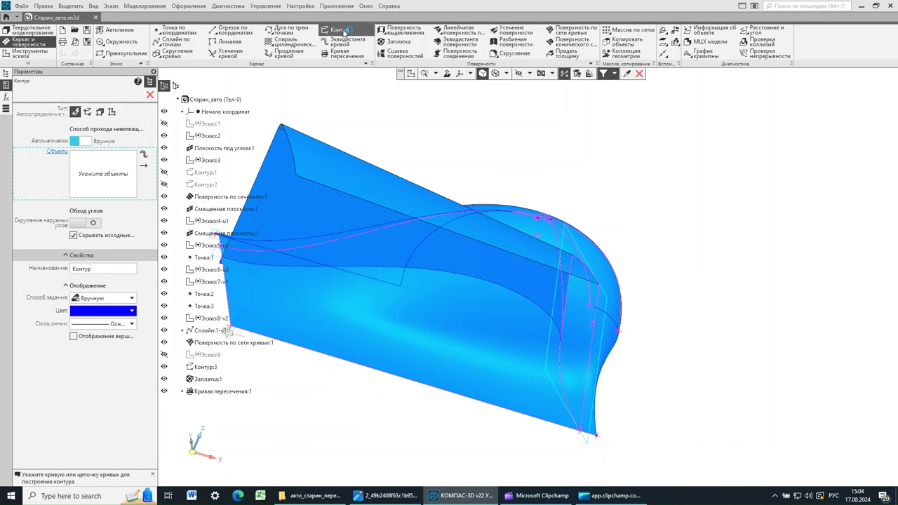
click(89, 142)
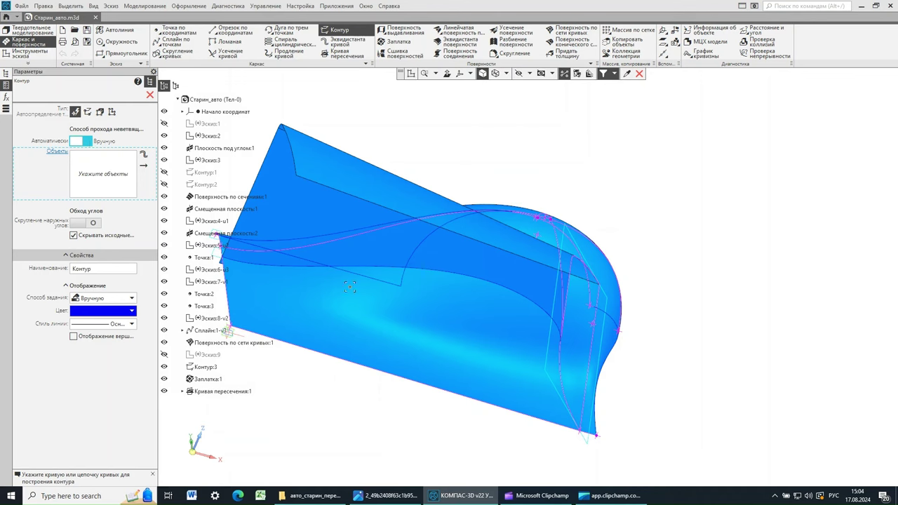
click(417, 272)
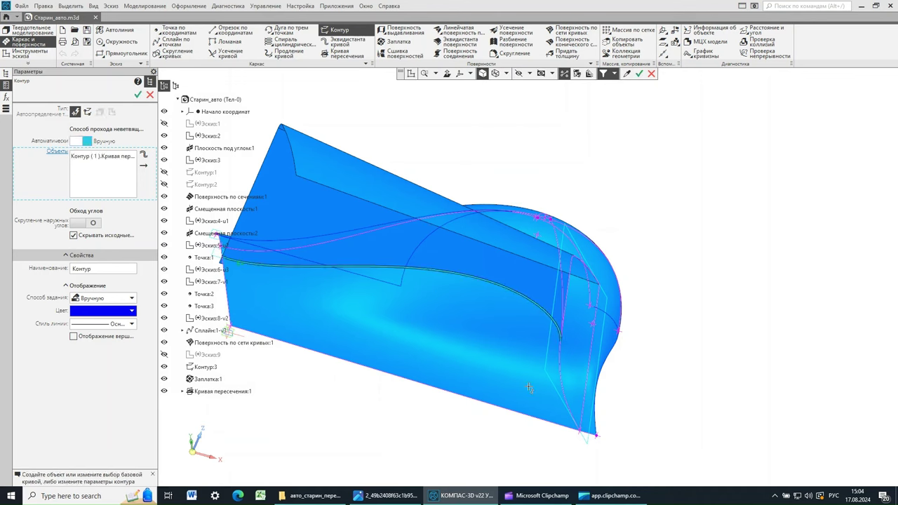
click(562, 355)
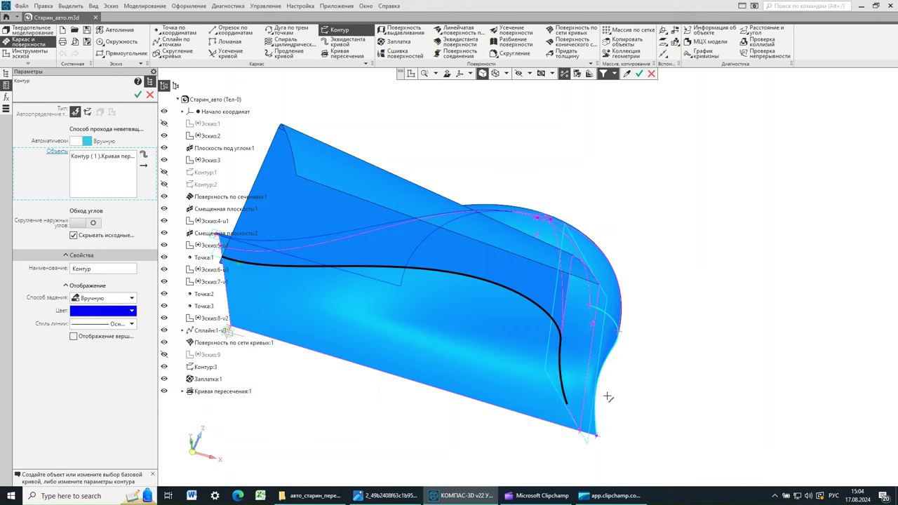
click(572, 412)
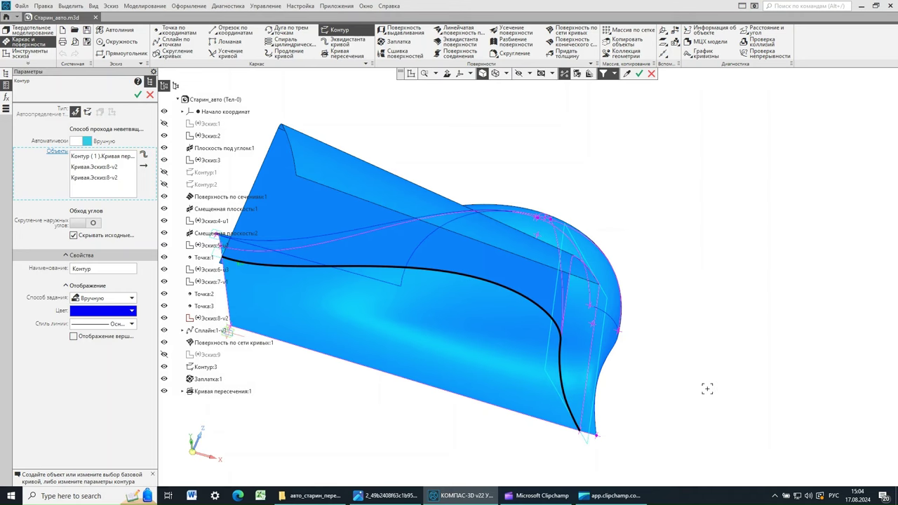
middle_drag(707, 388, 692, 387)
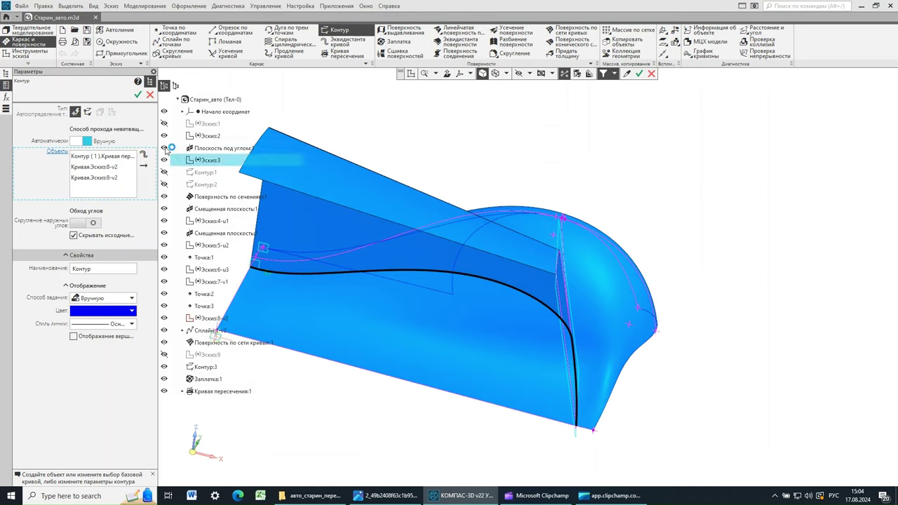
click(137, 95)
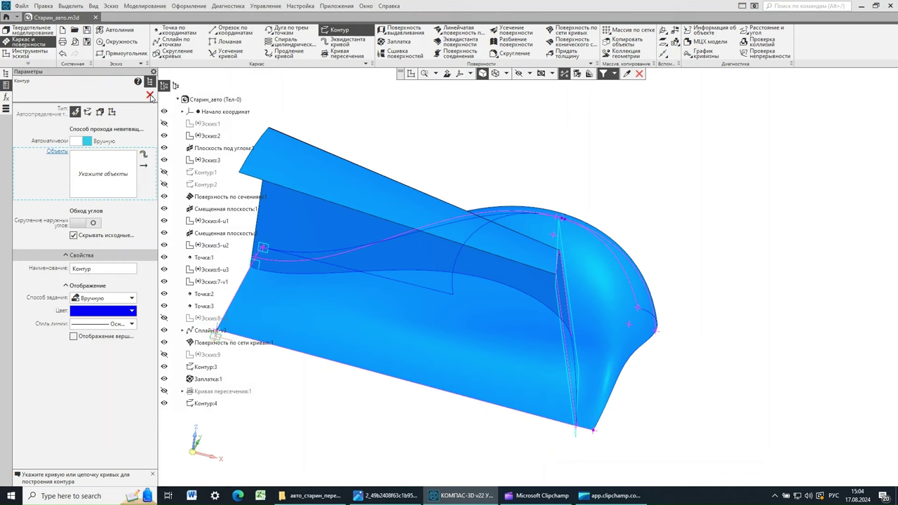
click(150, 96)
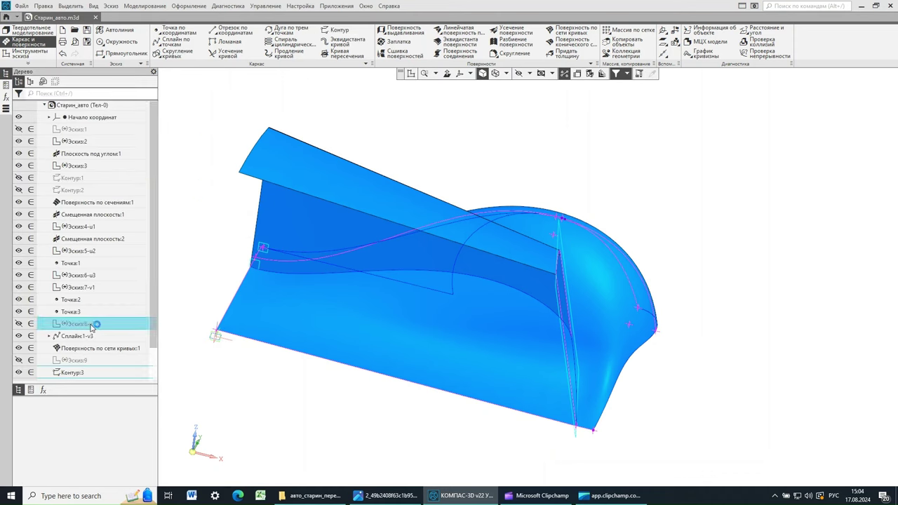
scroll(93, 327, down, 1)
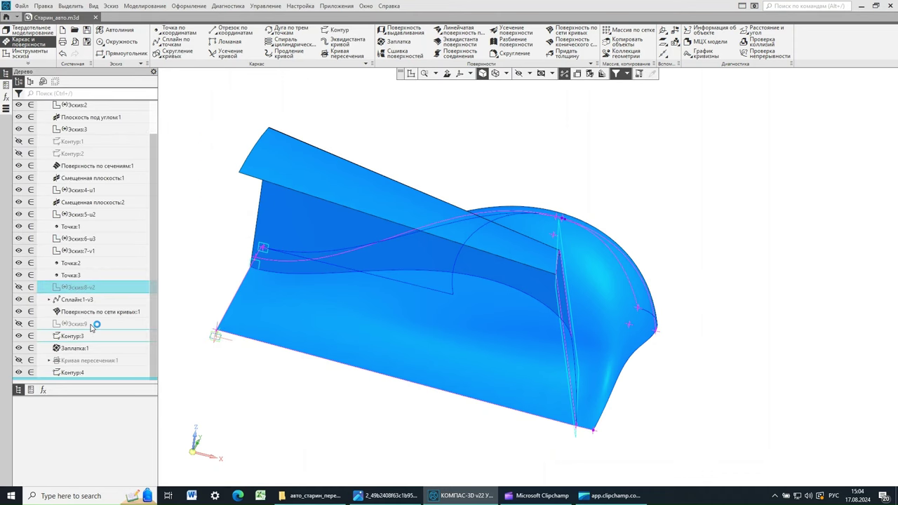
click(68, 374)
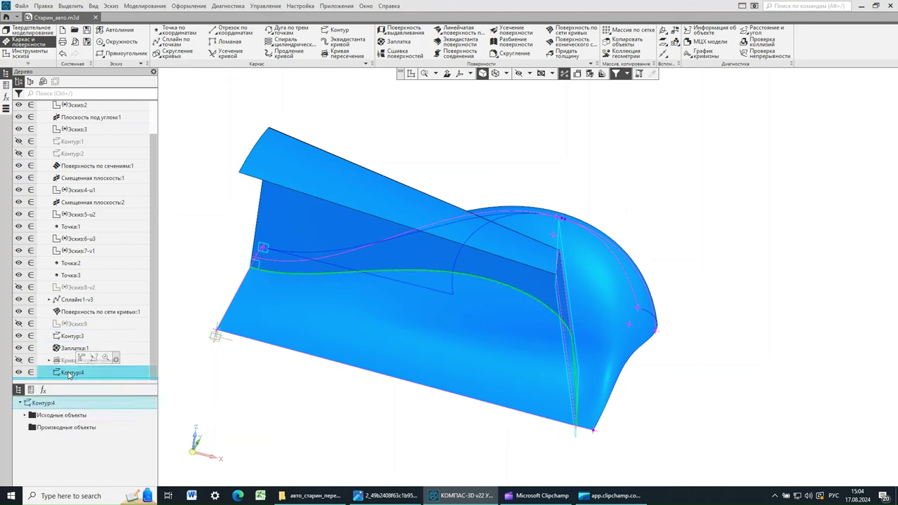
click(685, 164)
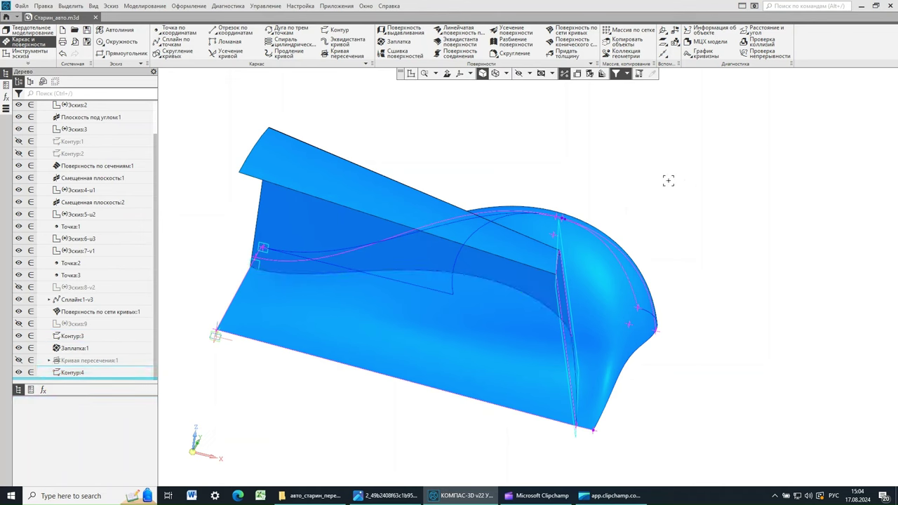
Step: Trim the fender's curve-network surface along Contour:4, reversing the direction to remove the part on the inner side of the hood
mouse_move(670, 181)
middle_down()
mouse_move(684, 179)
mouse_move(666, 173)
middle_up()
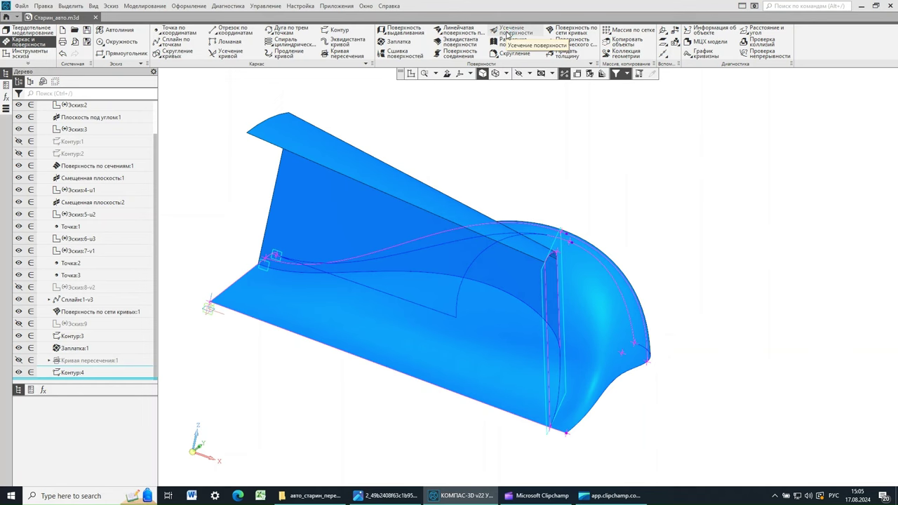
click(510, 32)
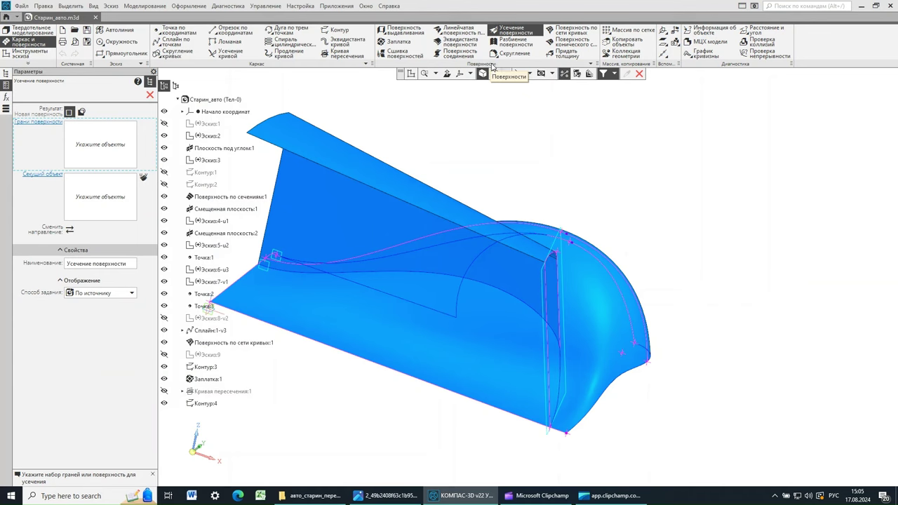
click(502, 355)
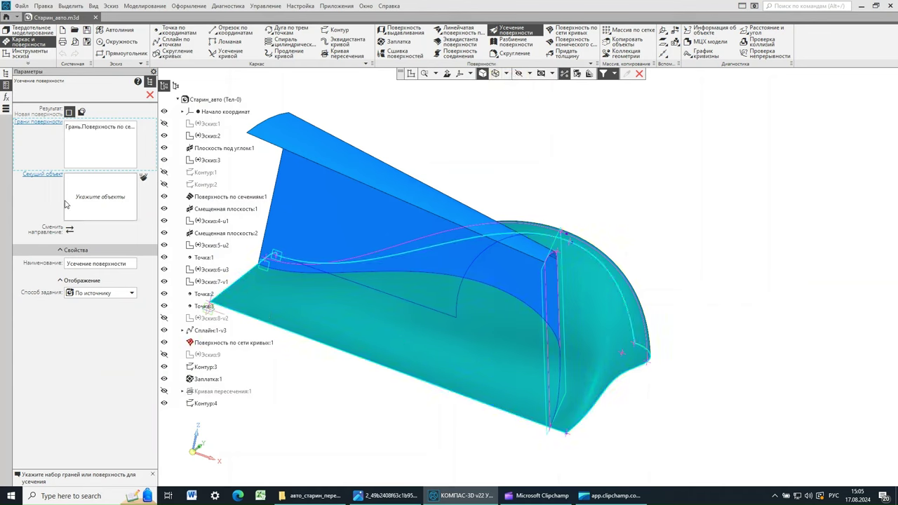
click(40, 176)
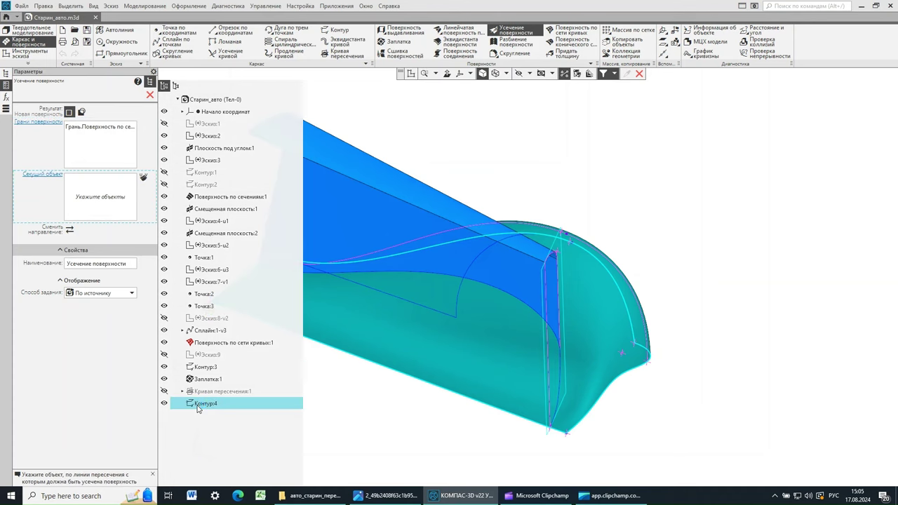
click(676, 361)
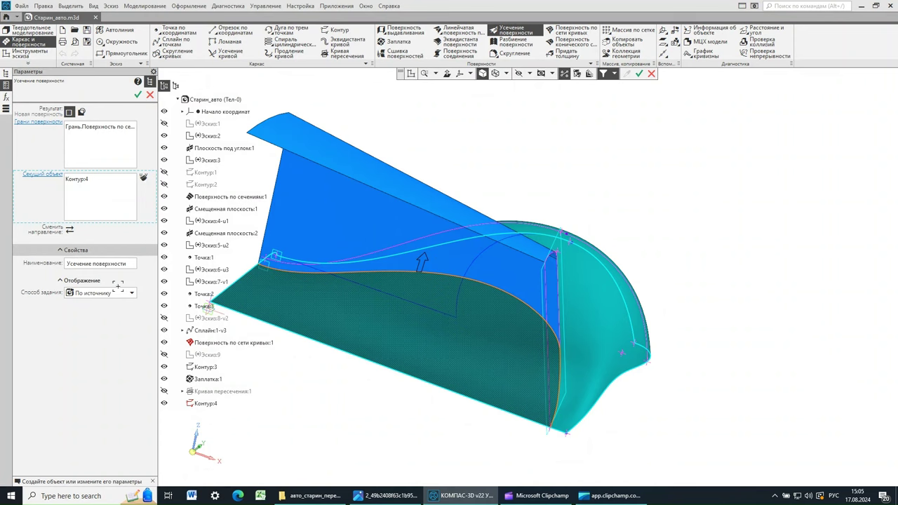
click(70, 232)
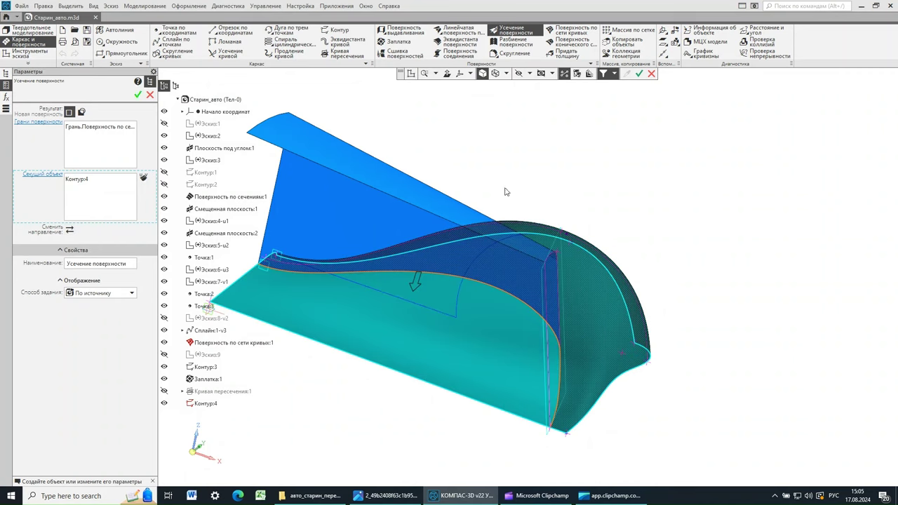
key(ctrl+Return)
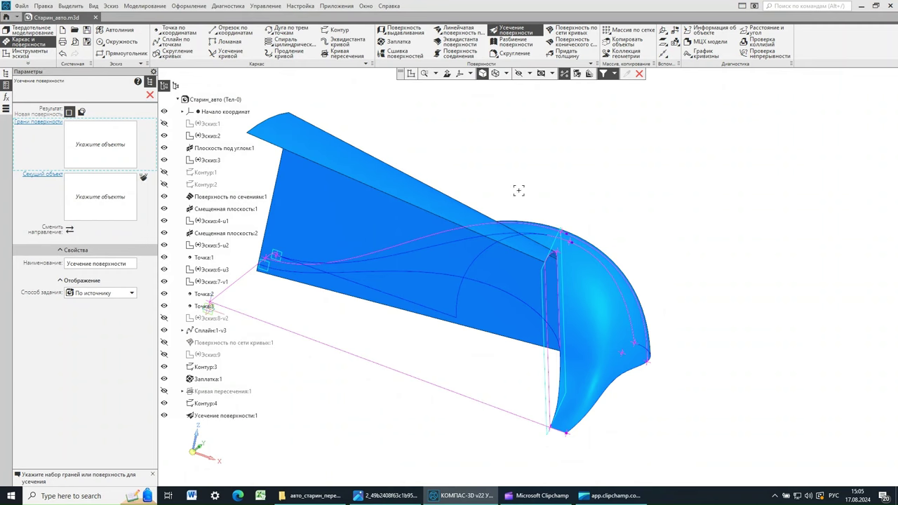
click(152, 96)
Step: Trim the hood's side, rounded edge and top faces with the Contour:4 curve, reversing the direction to remove the part below the fender
middle_drag(664, 207, 583, 217)
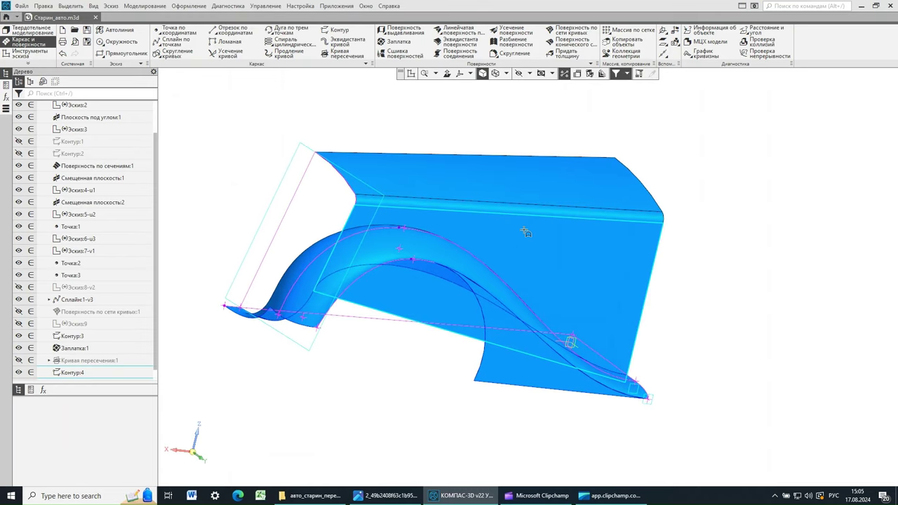
middle_drag(664, 256, 774, 235)
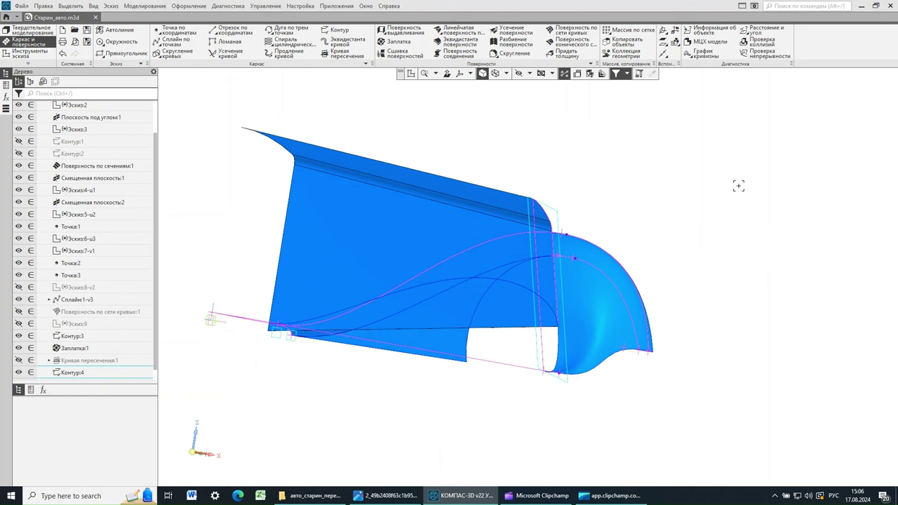
click(513, 33)
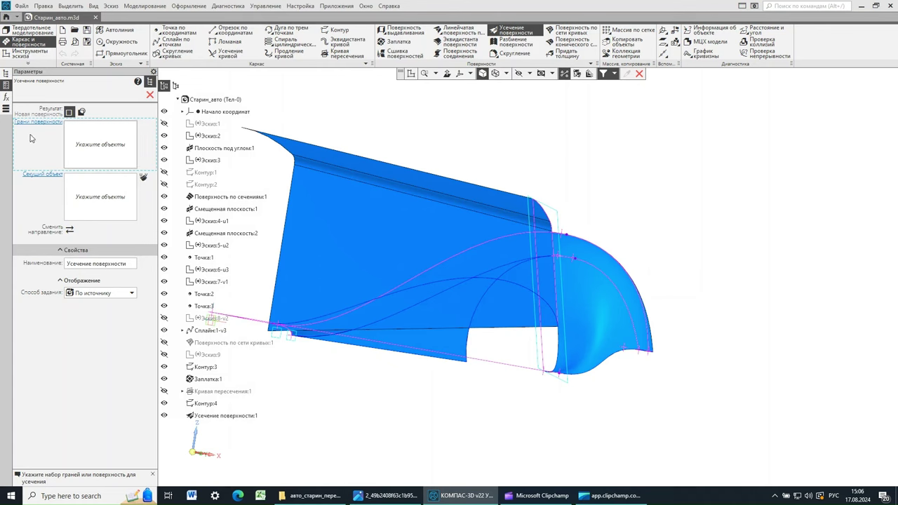
click(356, 228)
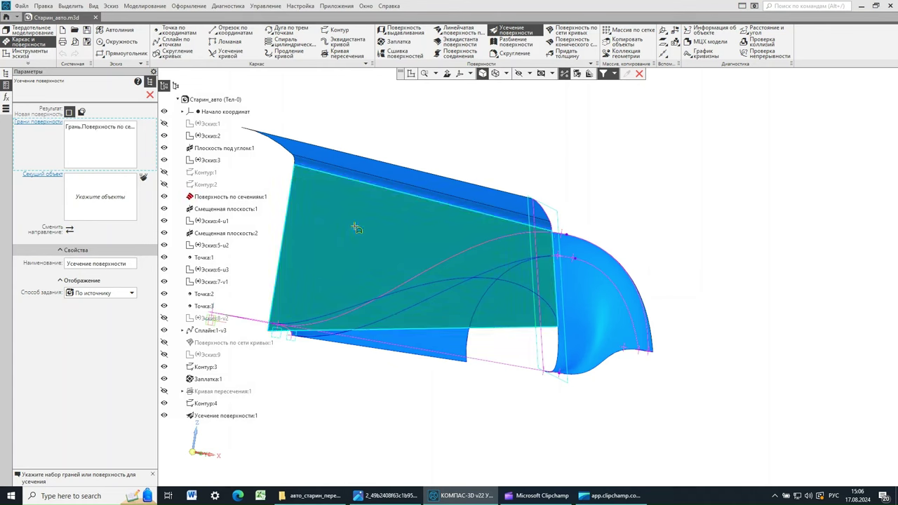
click(323, 164)
click(338, 160)
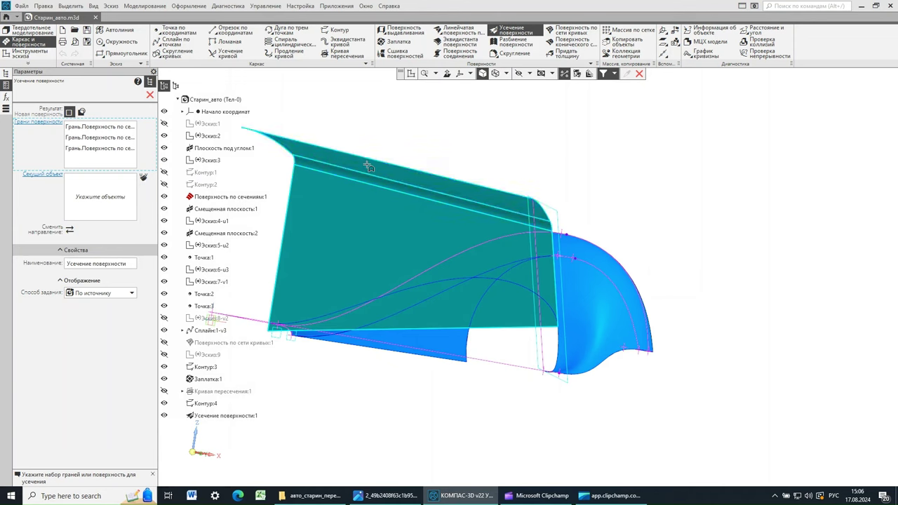
click(42, 175)
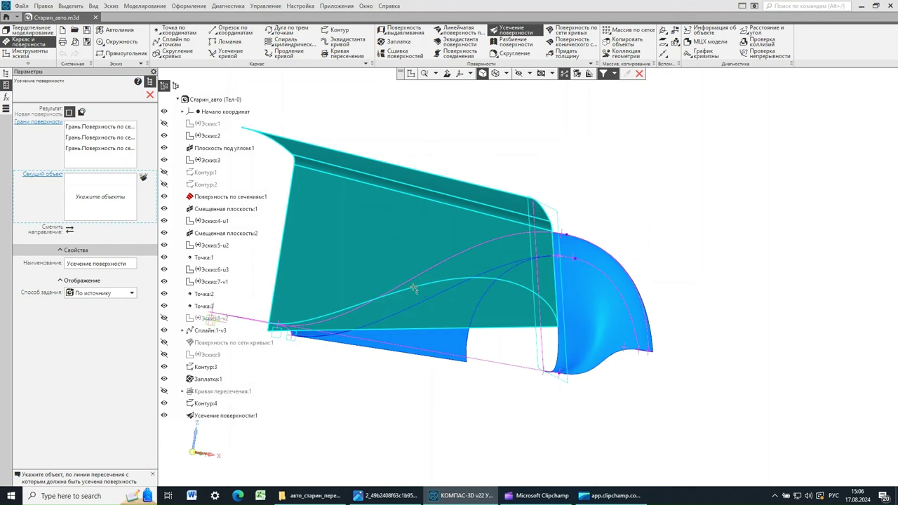
click(370, 302)
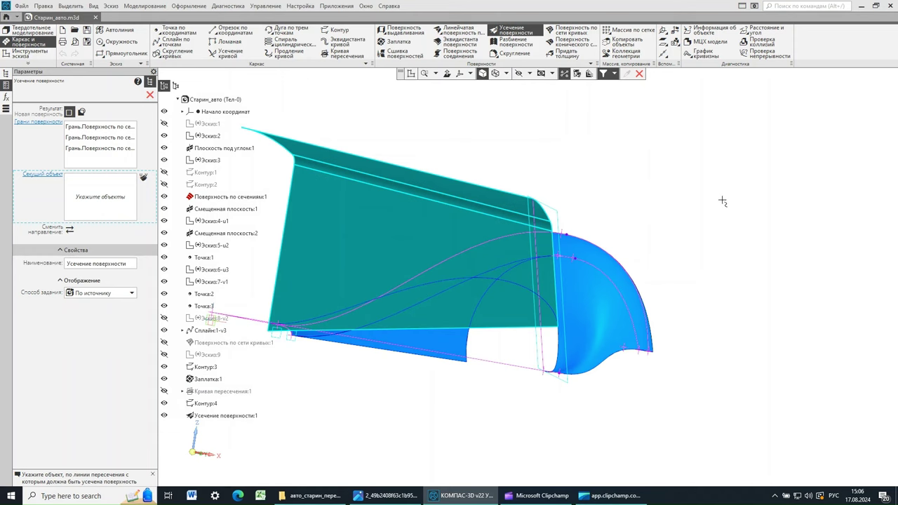
middle_drag(659, 165, 665, 170)
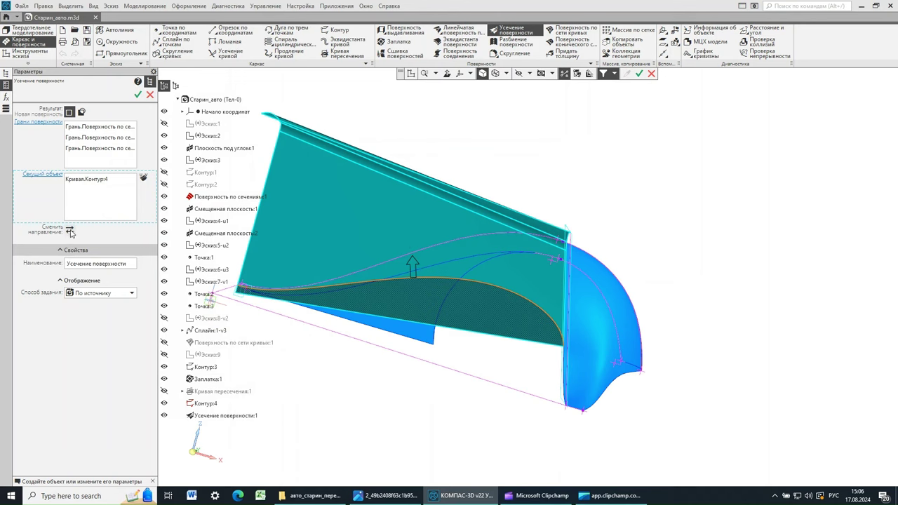
click(362, 199)
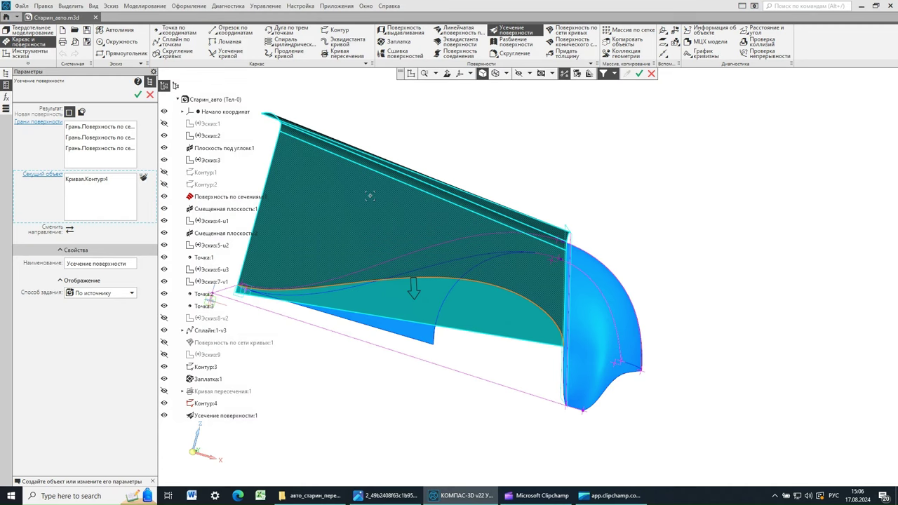
middle_drag(638, 203, 632, 195)
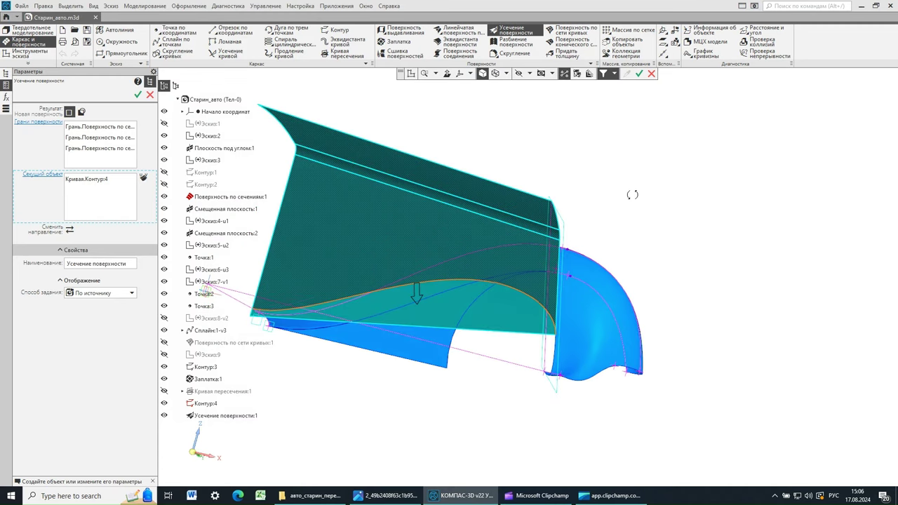
click(138, 96)
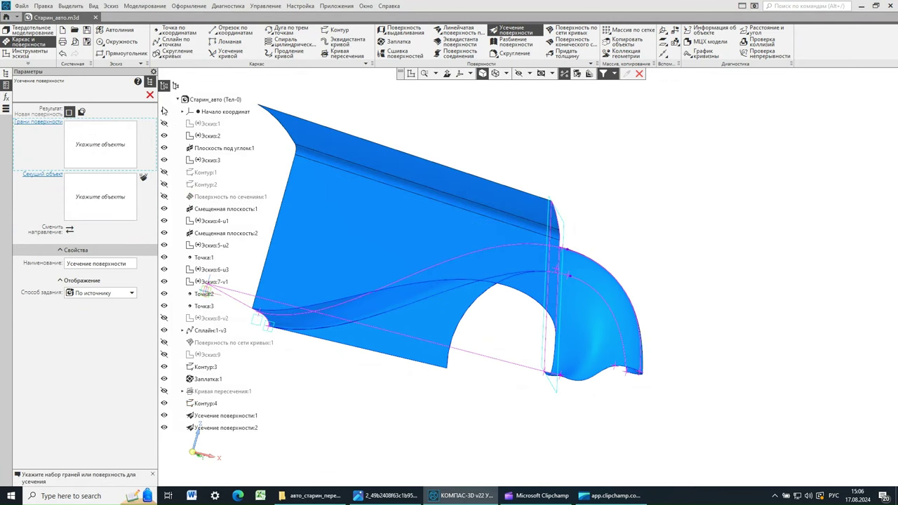
key(Escape)
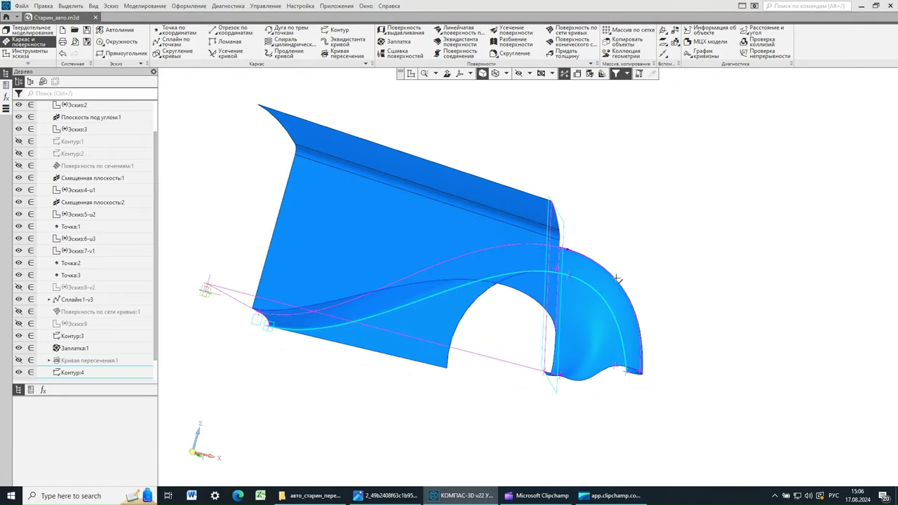
Step: Switch to the photo viewer and show the reference photo of the car's front for comparison with the trimmed model
middle_drag(617, 280, 602, 236)
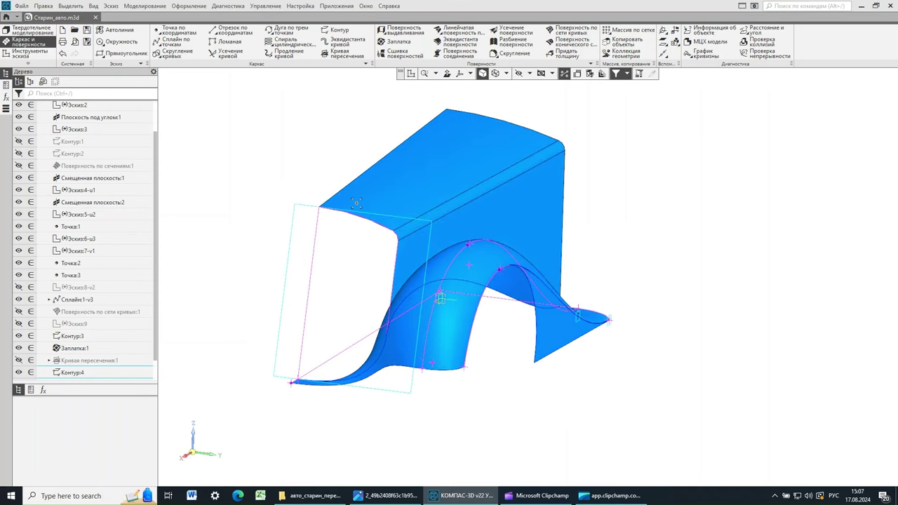
click(377, 496)
click(492, 245)
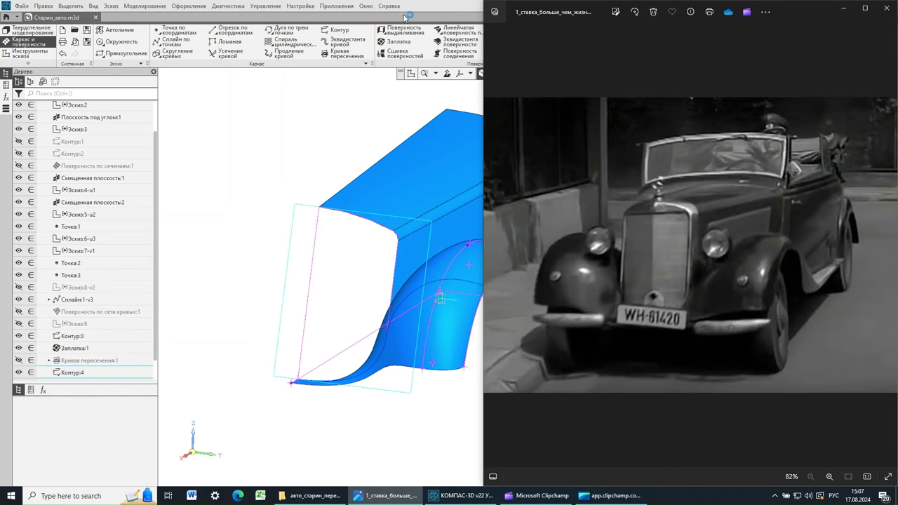
Step: Switch back to KOMPAS-3D and close the hood's front opening with a Patch surface bounded by the curves of sketch 2, sketch 3 and Contour:4
click(426, 8)
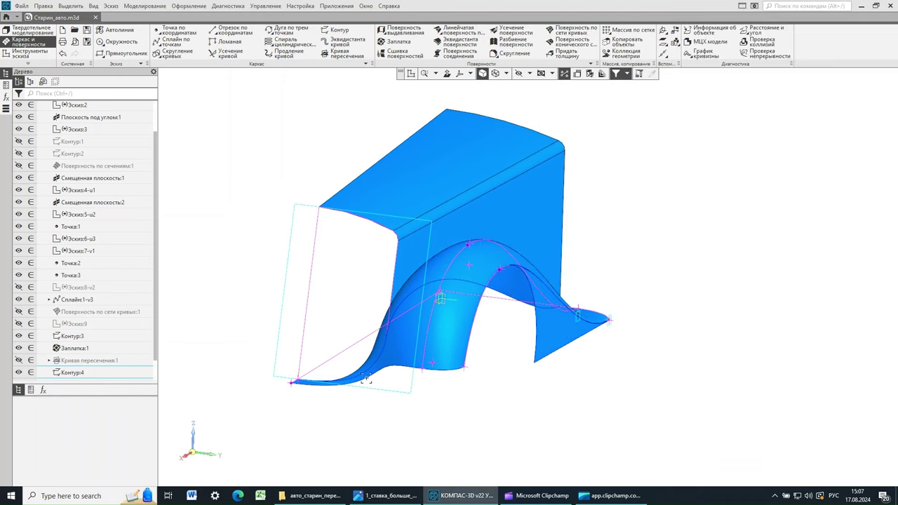
click(299, 376)
click(398, 44)
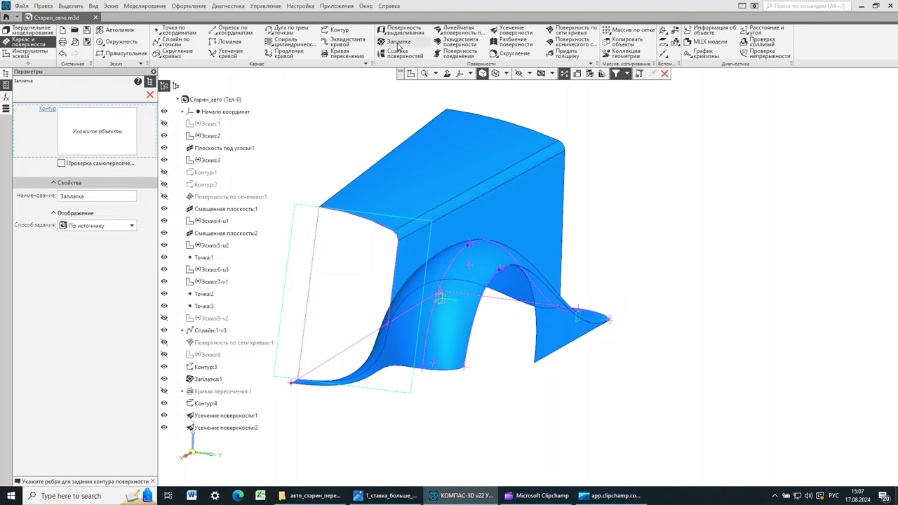
click(317, 241)
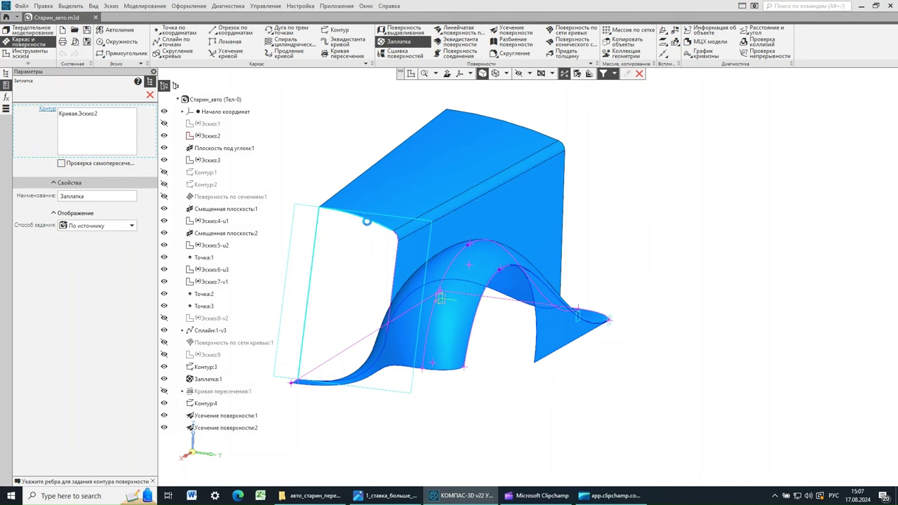
click(399, 240)
click(393, 257)
click(358, 274)
middle_drag(360, 275, 379, 288)
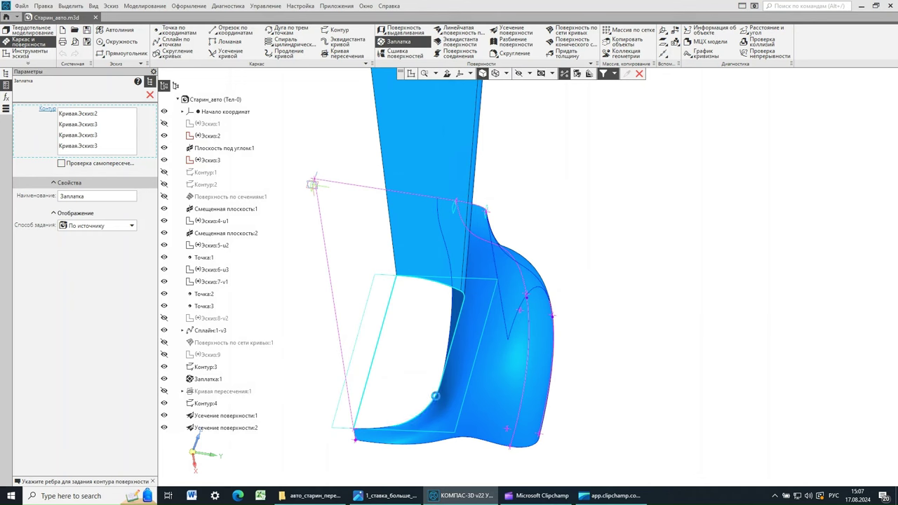
click(394, 419)
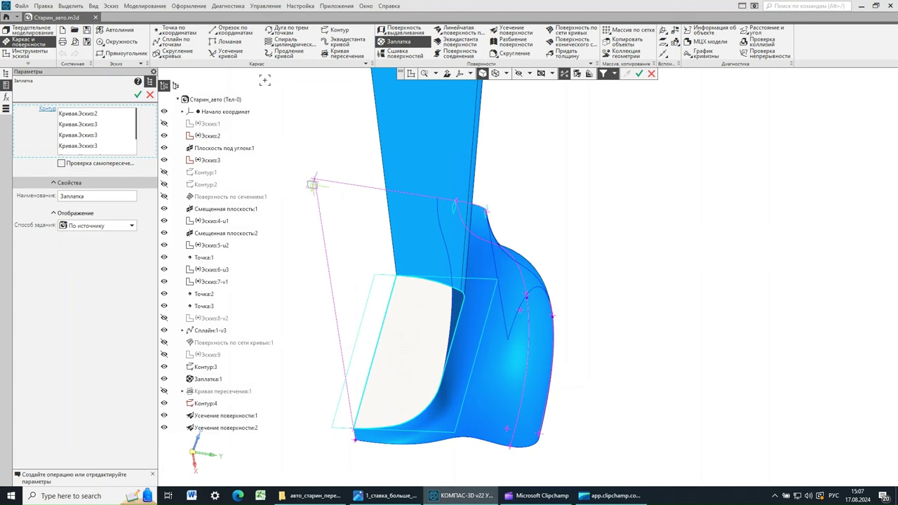
click(138, 95)
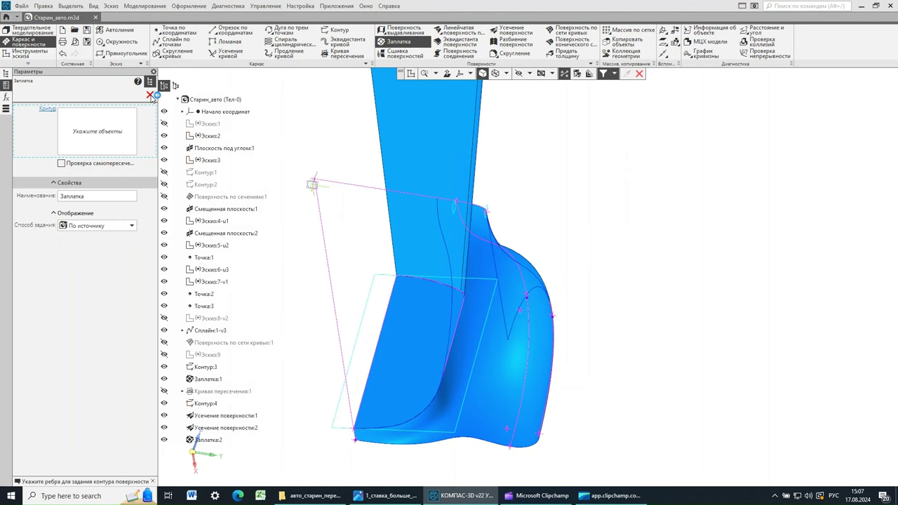
click(149, 94)
Step: Change the model tree to the structural view and expand its list of surfaces
mouse_move(580, 238)
middle_down()
mouse_move(581, 178)
mouse_move(552, 268)
mouse_move(555, 239)
mouse_move(578, 233)
mouse_move(560, 231)
mouse_move(567, 234)
middle_up()
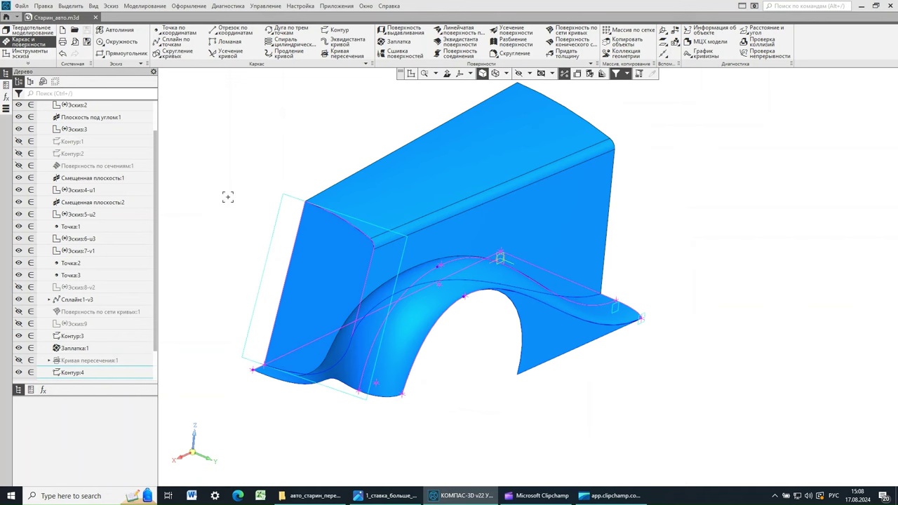
mouse_move(645, 247)
middle_down()
mouse_move(643, 220)
mouse_move(603, 265)
mouse_move(861, 260)
mouse_move(866, 245)
mouse_move(627, 249)
mouse_move(635, 251)
middle_up()
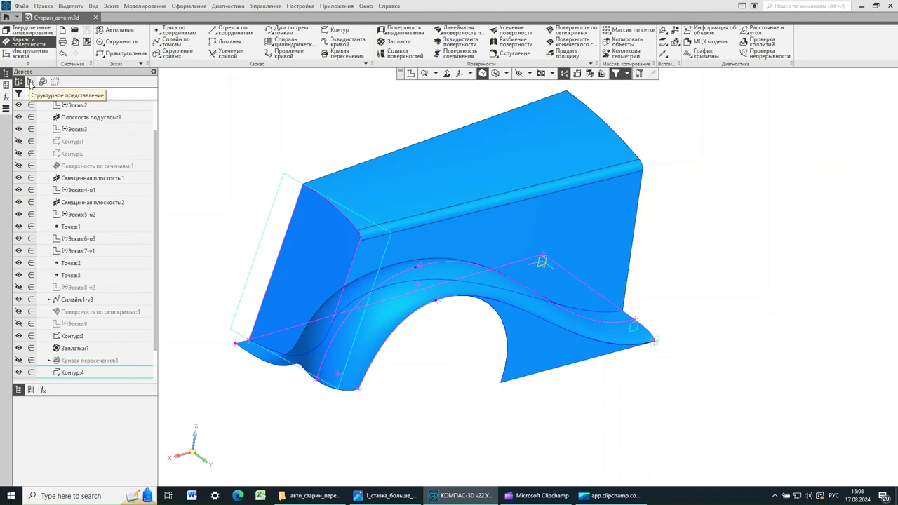
click(30, 82)
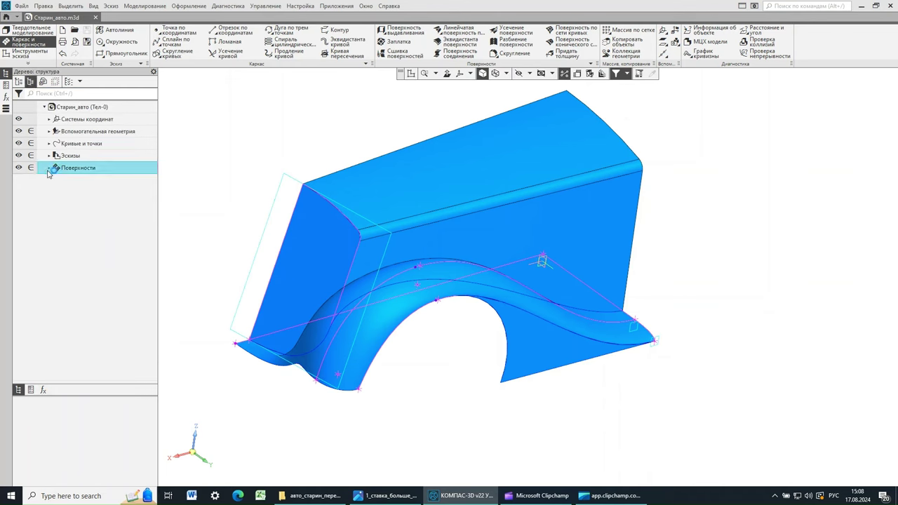
click(48, 168)
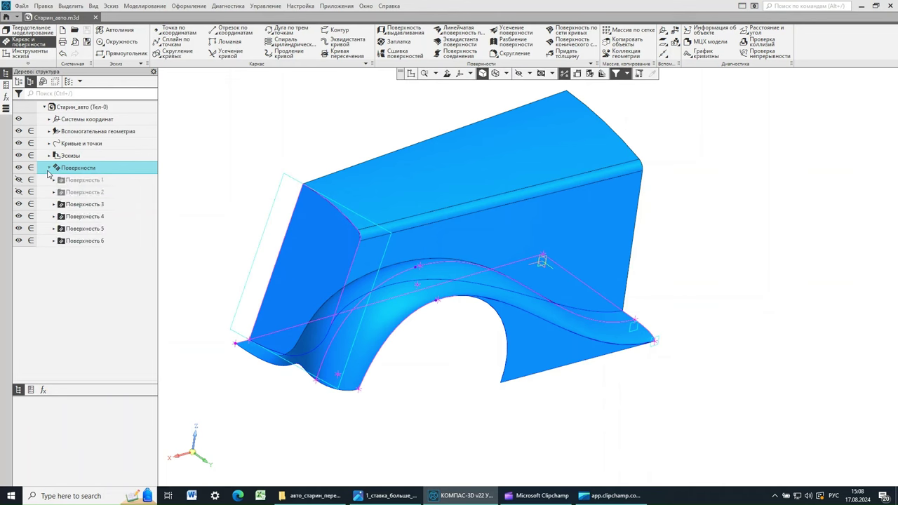
Step: Thicken the flat Patch:1 panel behind the wheel arch by 1 on the first side, as a new body
click(82, 205)
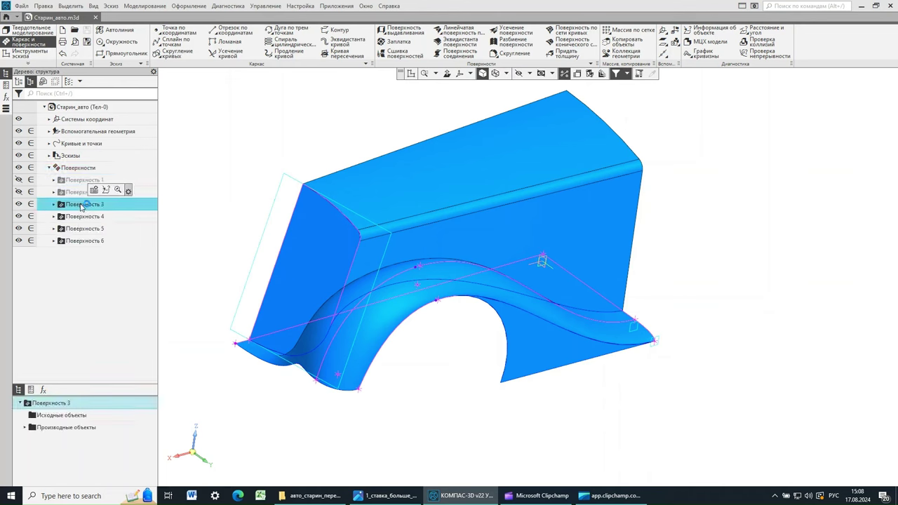
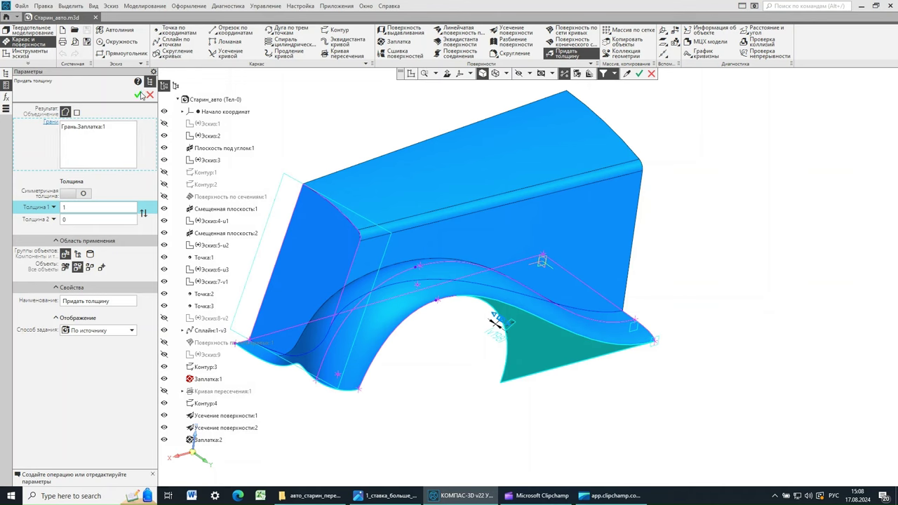
click(77, 113)
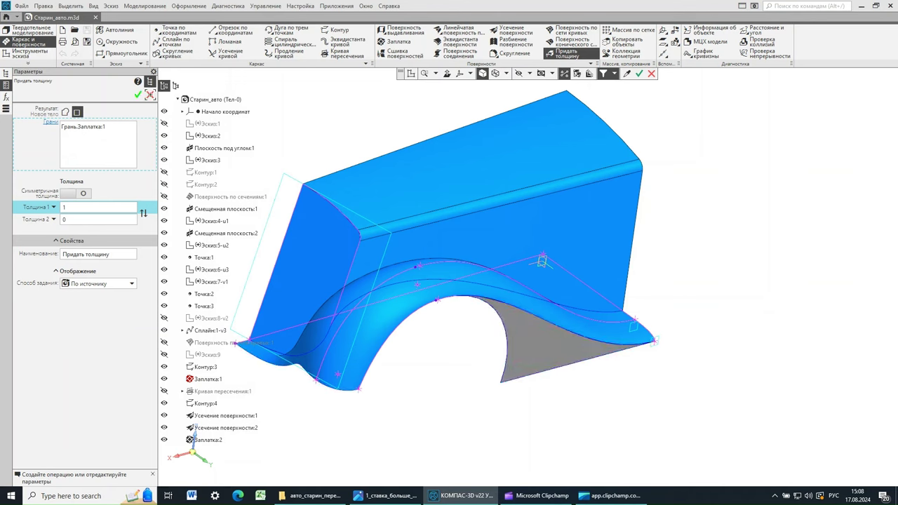
key(ctrl+Return)
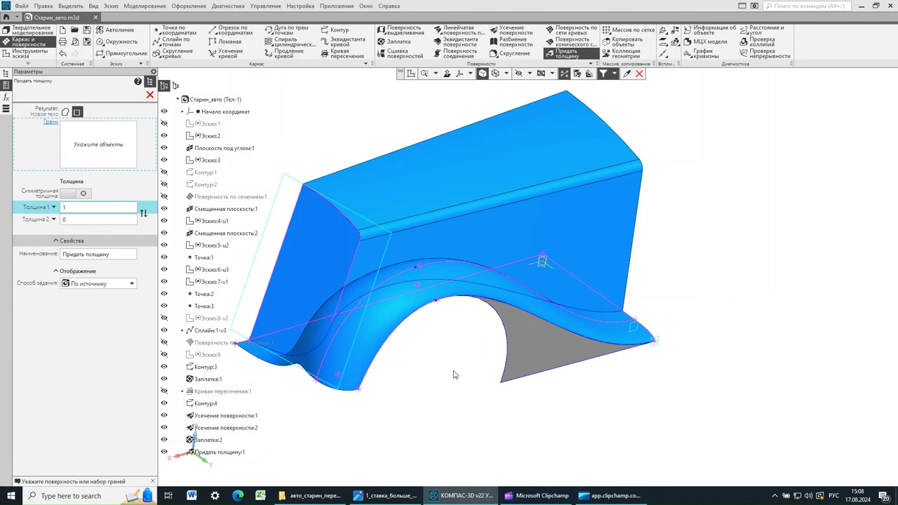
key(Escape)
Step: Examine the thickened panel's edges under the wheel arch and find its Thicken operation under Body 1 in the tree
middle_drag(459, 382, 509, 335)
scroll(520, 304, up, 5)
scroll(520, 297, up, 5)
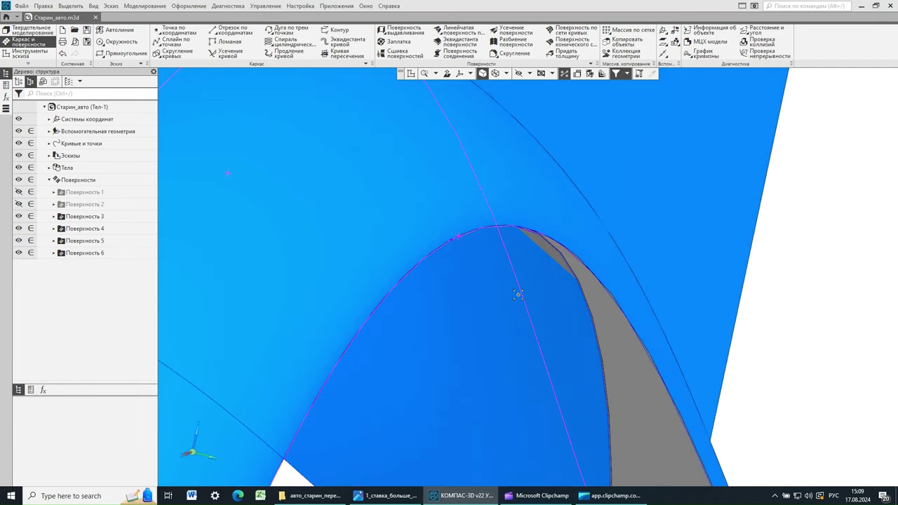
scroll(520, 304, down, 5)
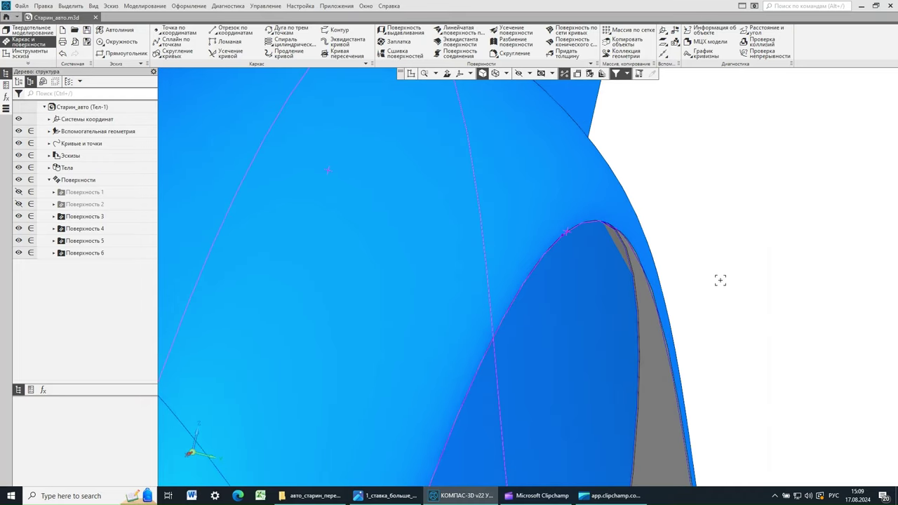
scroll(718, 279, down, 8)
middle_drag(801, 348, 467, 341)
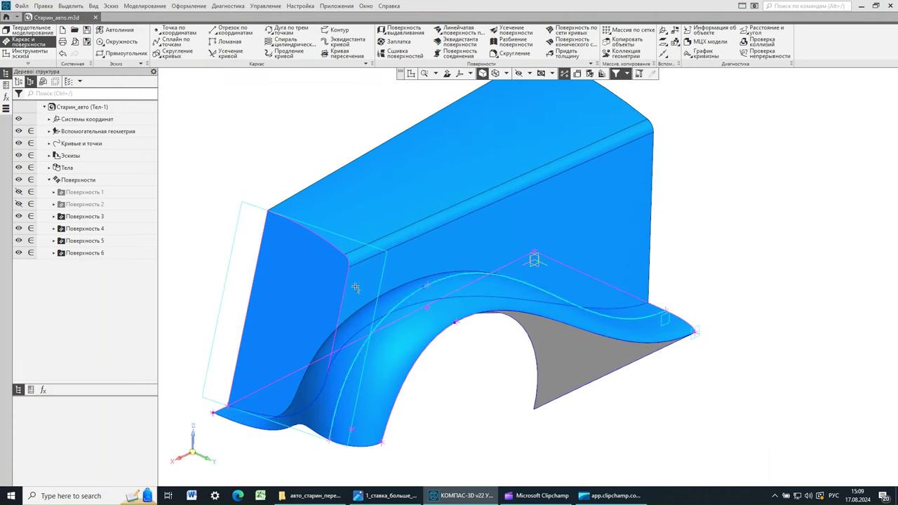
click(48, 168)
click(68, 181)
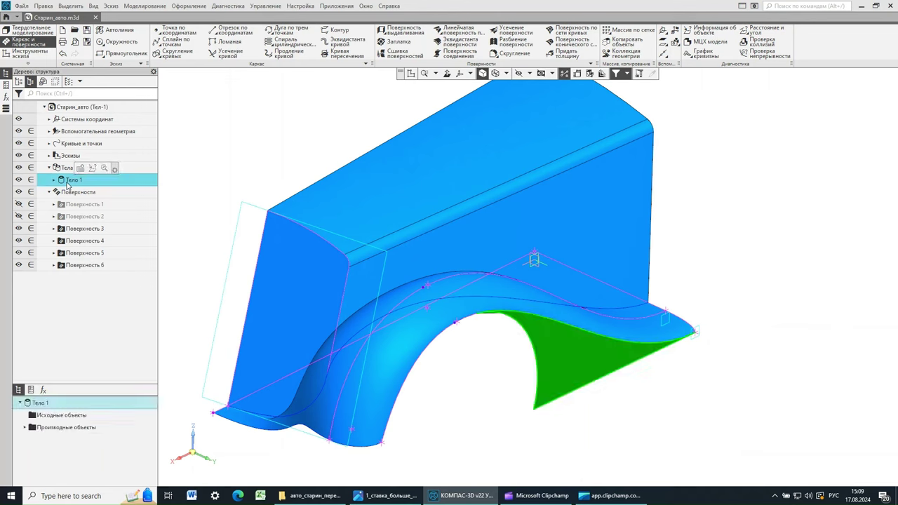
click(53, 181)
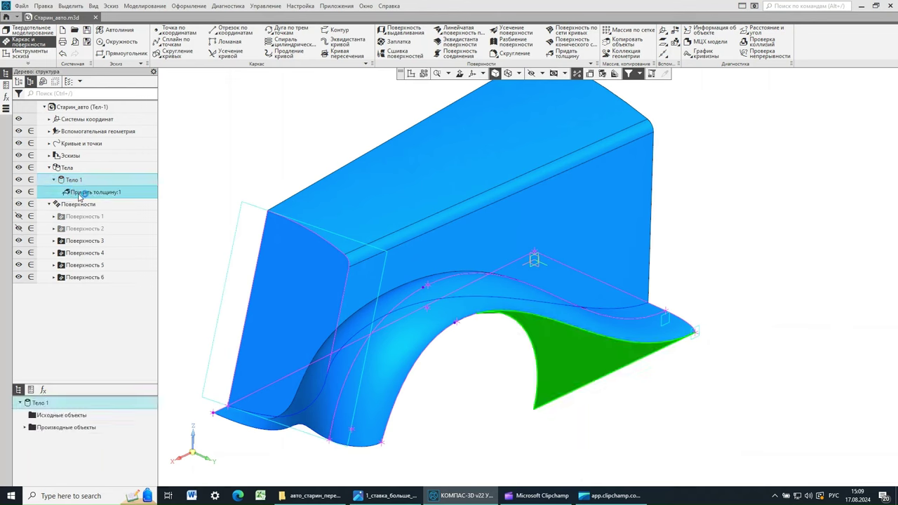
click(748, 241)
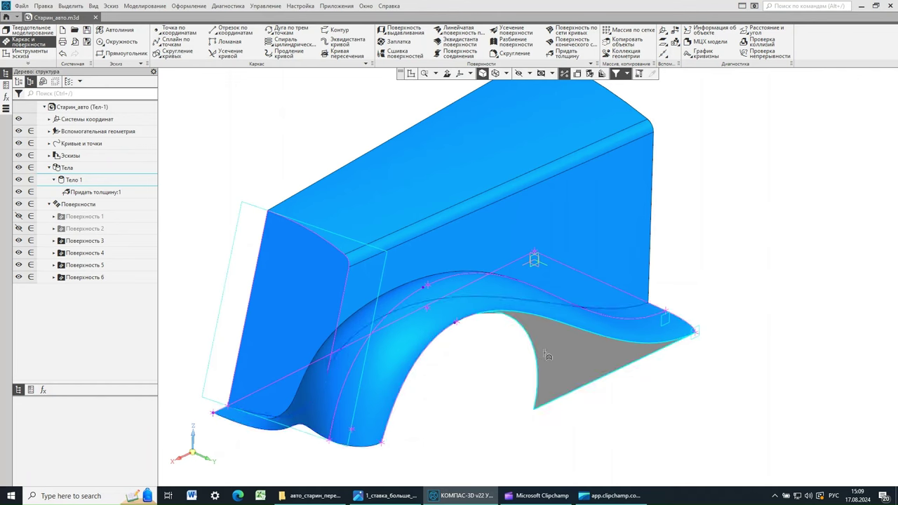
Step: Edit the flat panel's Thicken operation, swapping the directions so thickness 1 is 0 and thickness 2 is 1
right_click(94, 194)
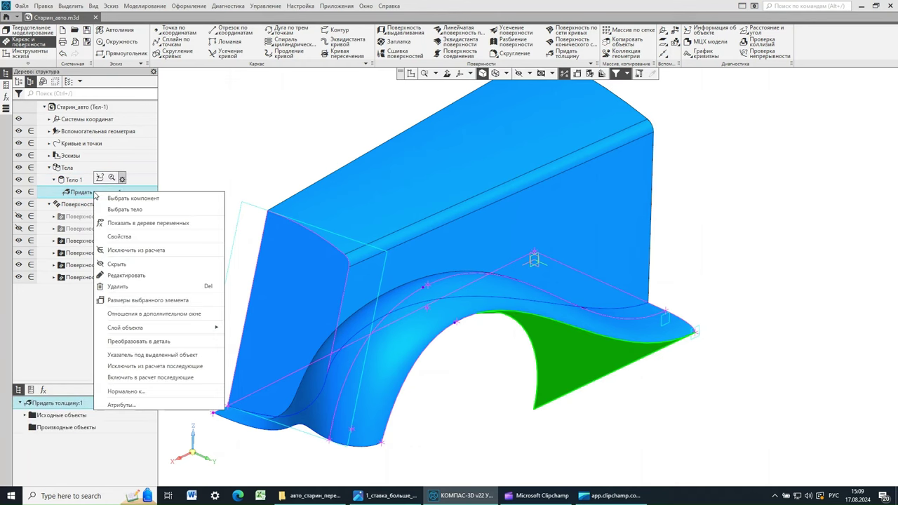
click(130, 276)
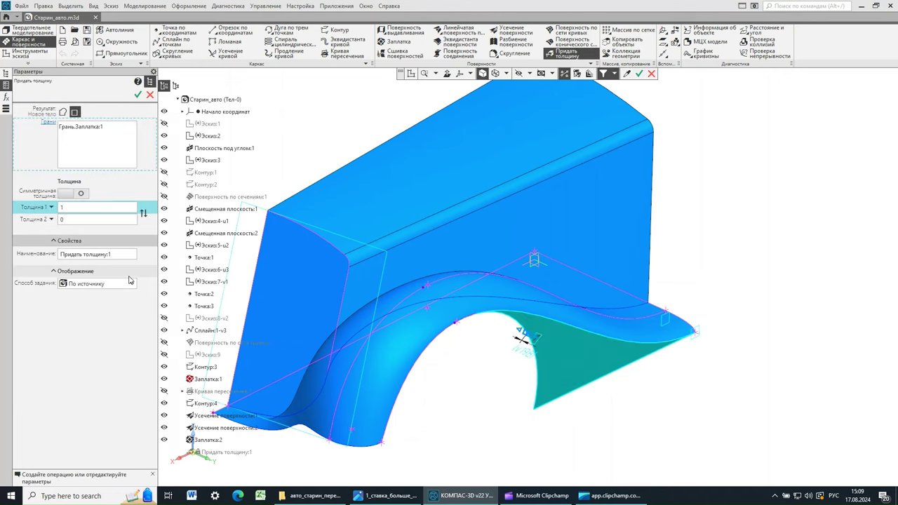
click(143, 213)
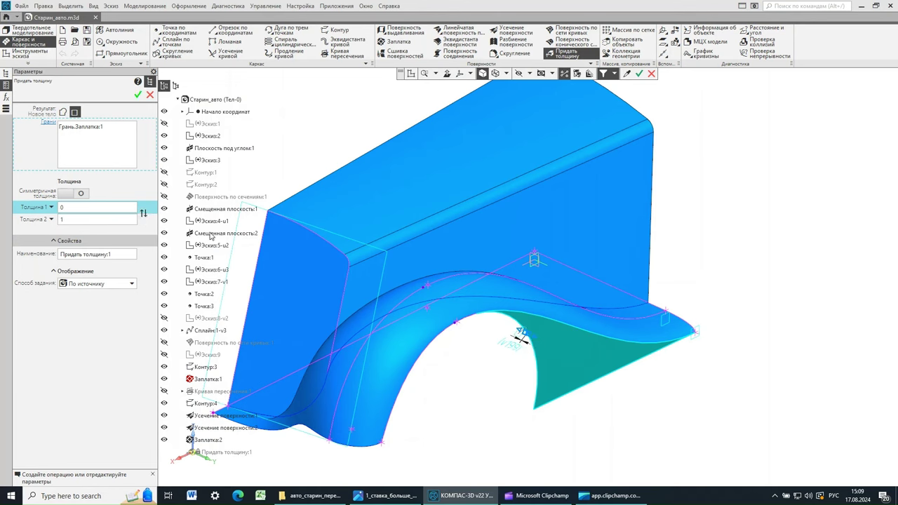
key(ctrl+Return)
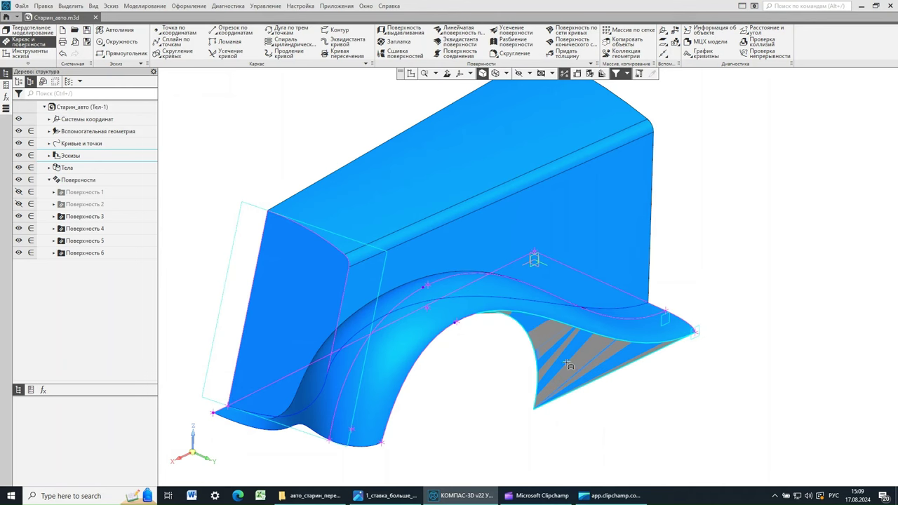
Step: Thicken the trimmed fender surface as a new body, with thickness 1 set to 0 and thickness 2 set to 1
middle_drag(497, 401, 487, 386)
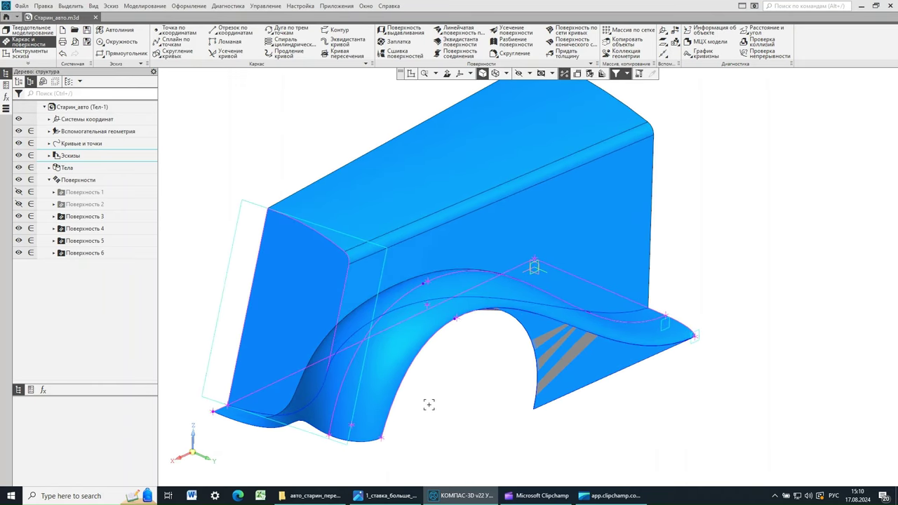
click(78, 230)
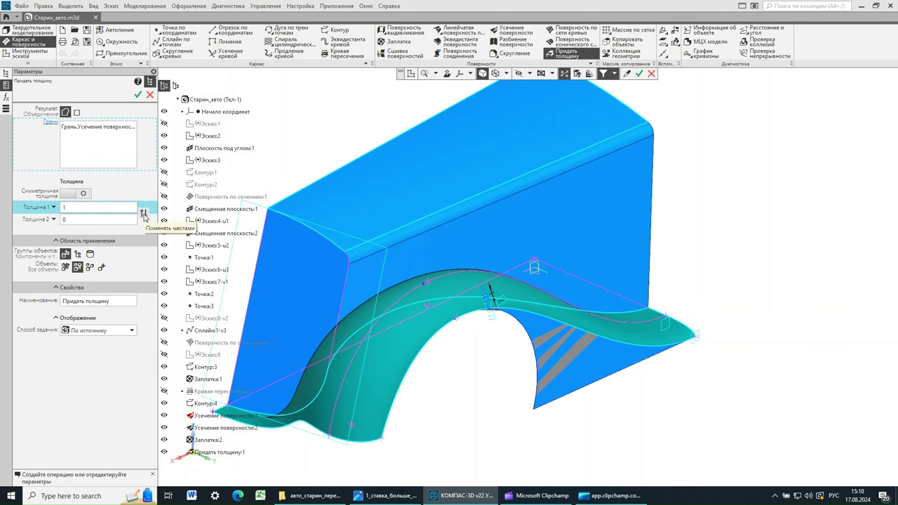
click(144, 214)
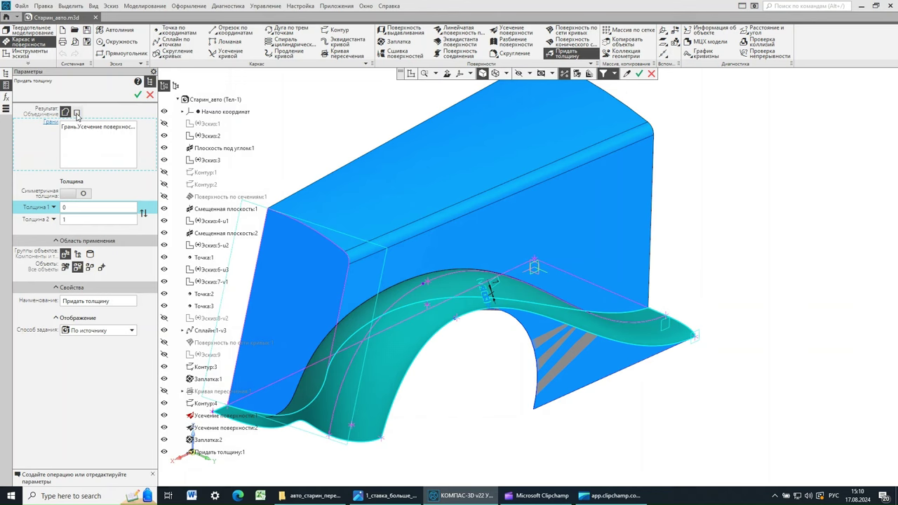
click(77, 113)
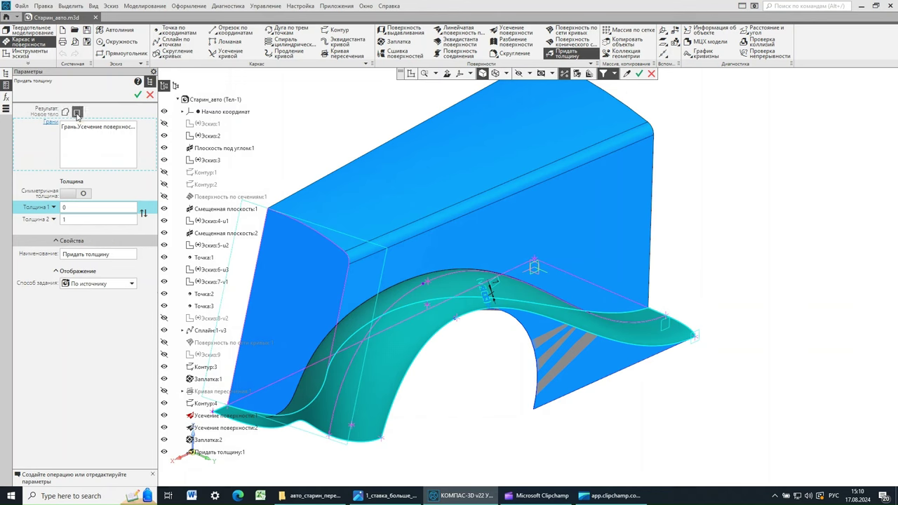
click(138, 94)
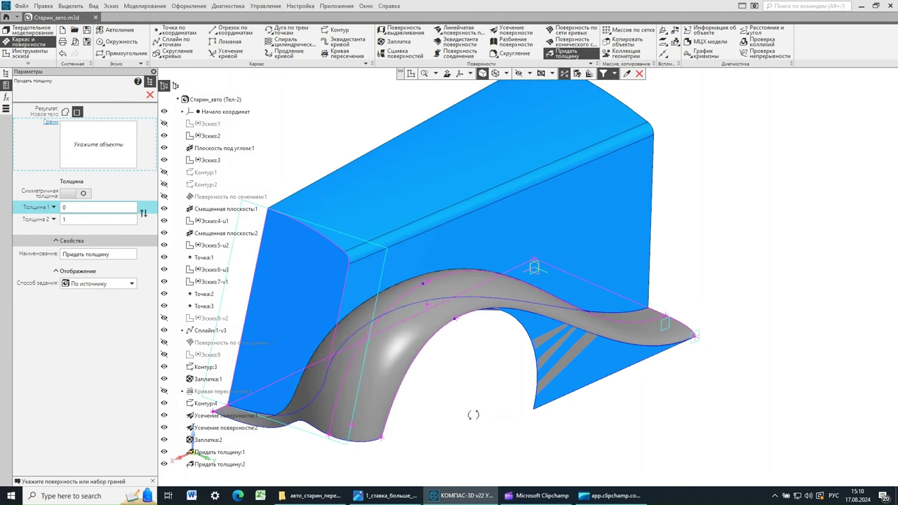
mouse_move(474, 414)
middle_down()
mouse_move(515, 326)
mouse_move(479, 406)
mouse_move(464, 414)
mouse_move(463, 401)
middle_up()
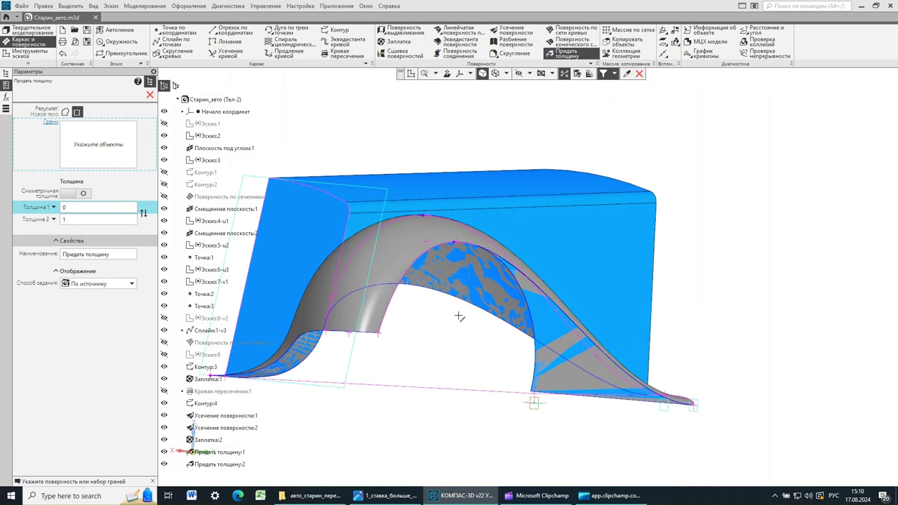
middle_drag(448, 344, 421, 362)
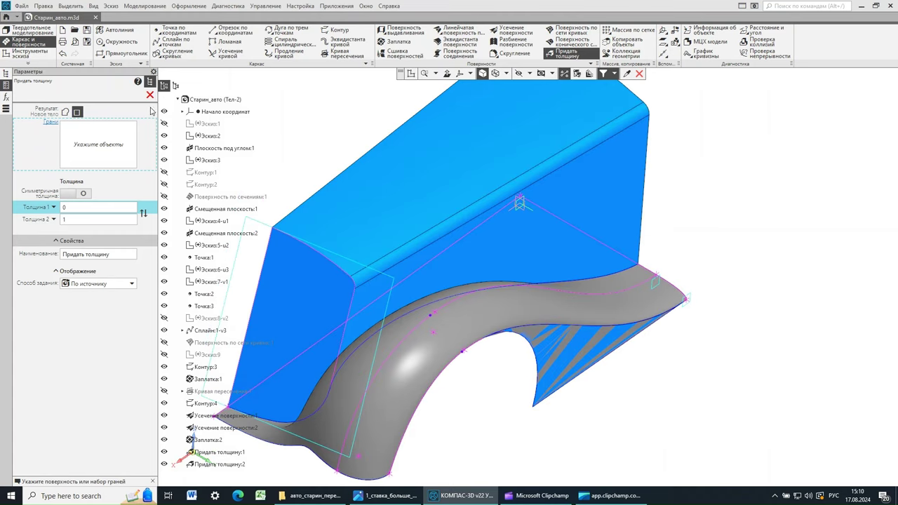
key(Escape)
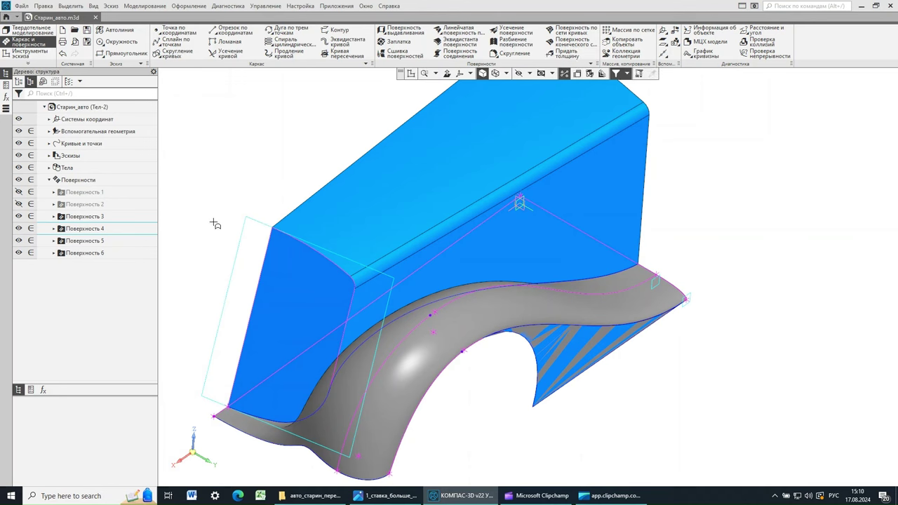
Step: Edit the fender's Thicken operation under Body 2, swapping the directions so thickness 1 is 1 and thickness 2 is 0
click(50, 169)
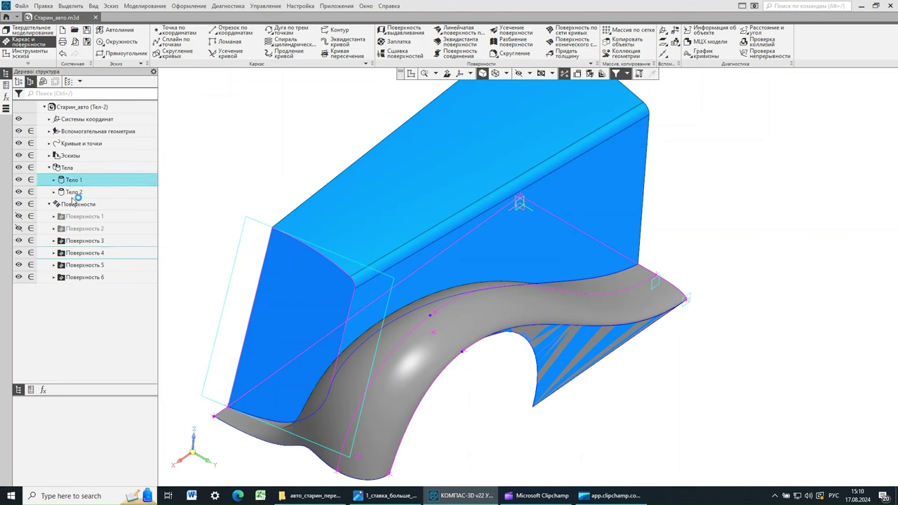
click(71, 193)
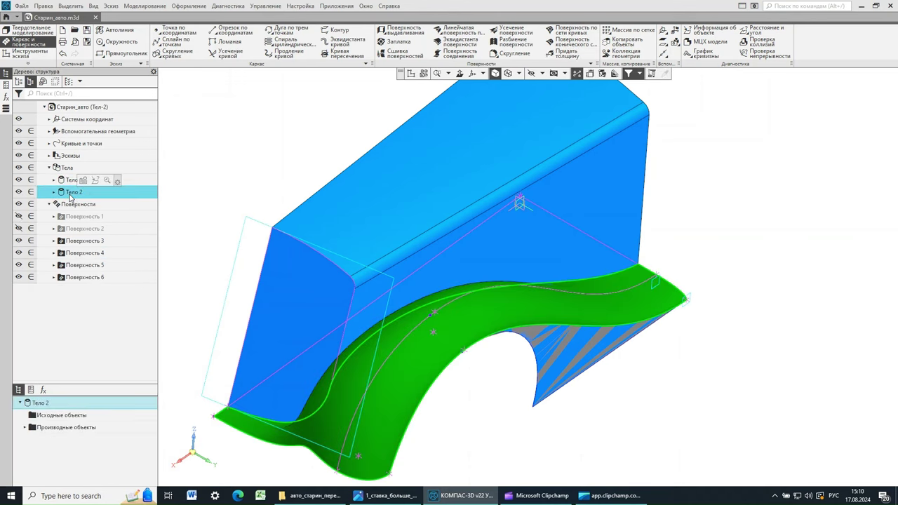
right_click(71, 193)
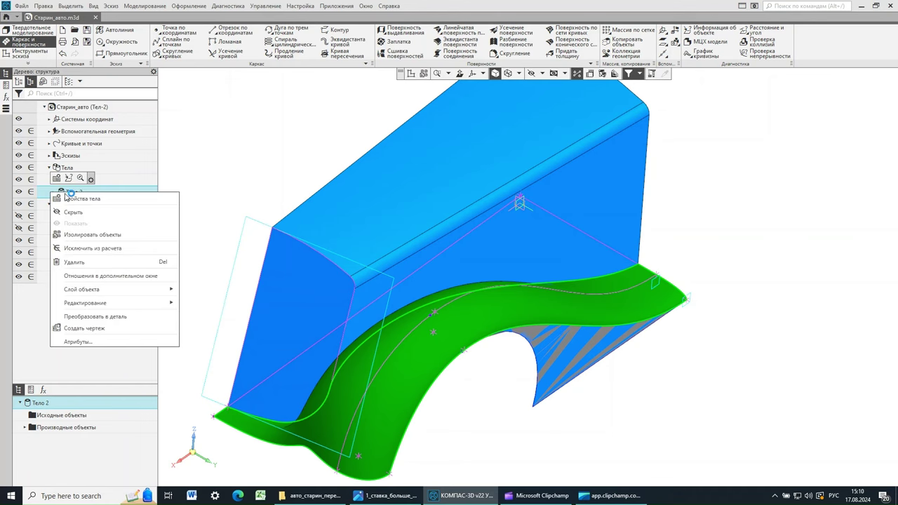
click(202, 174)
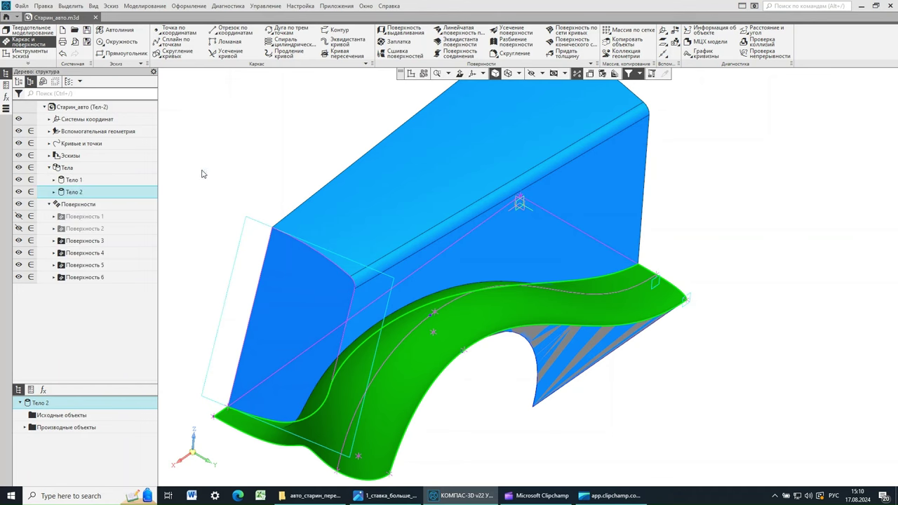
click(54, 192)
click(86, 205)
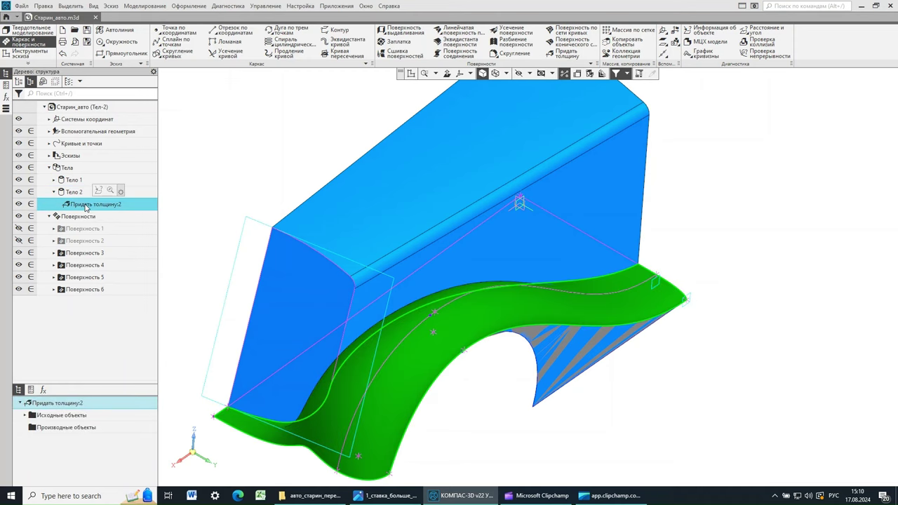
right_click(86, 206)
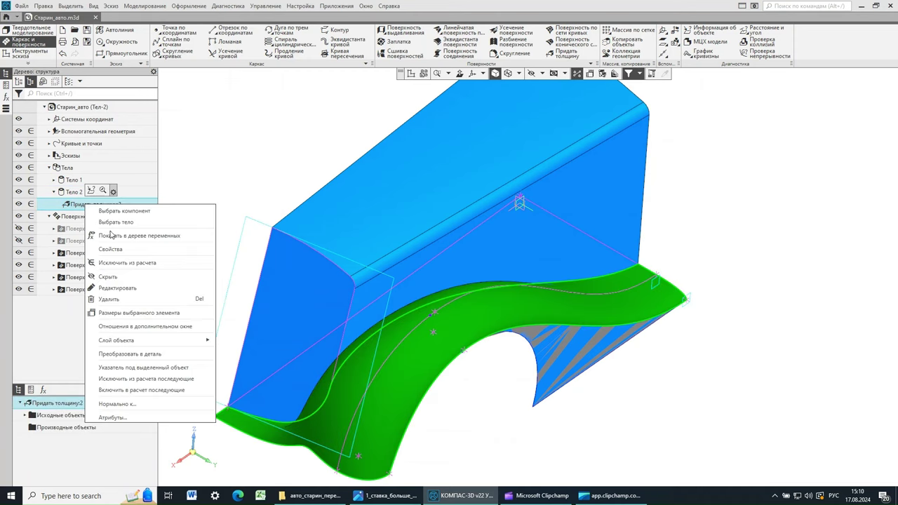
click(115, 288)
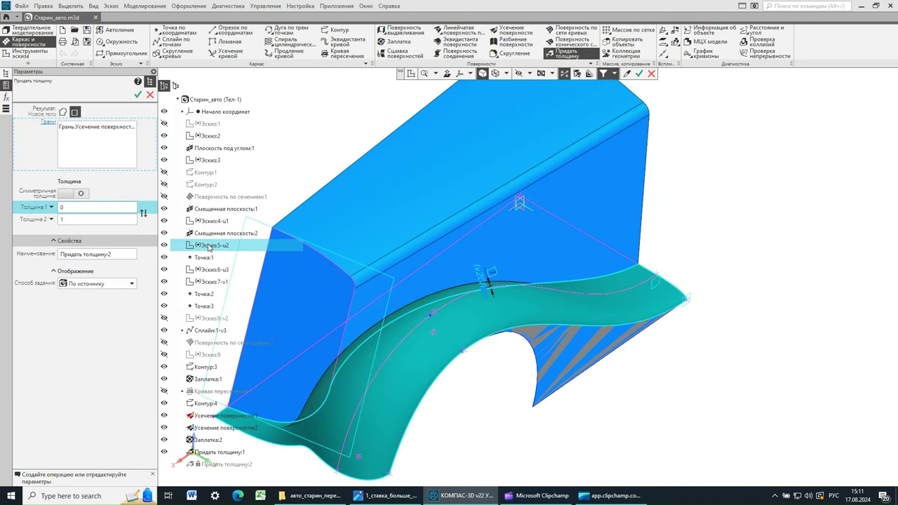
click(143, 214)
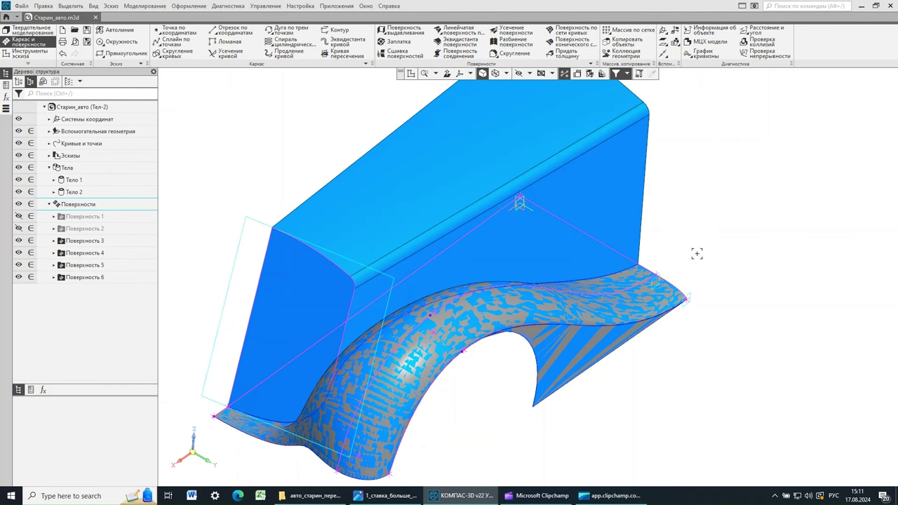
Step: Thicken the trimmed hood surface, Surface 5, as a new body, with thickness 1 set to 1 and thickness 2 set to 0
mouse_move(695, 248)
middle_down()
mouse_move(694, 232)
mouse_move(695, 251)
middle_up()
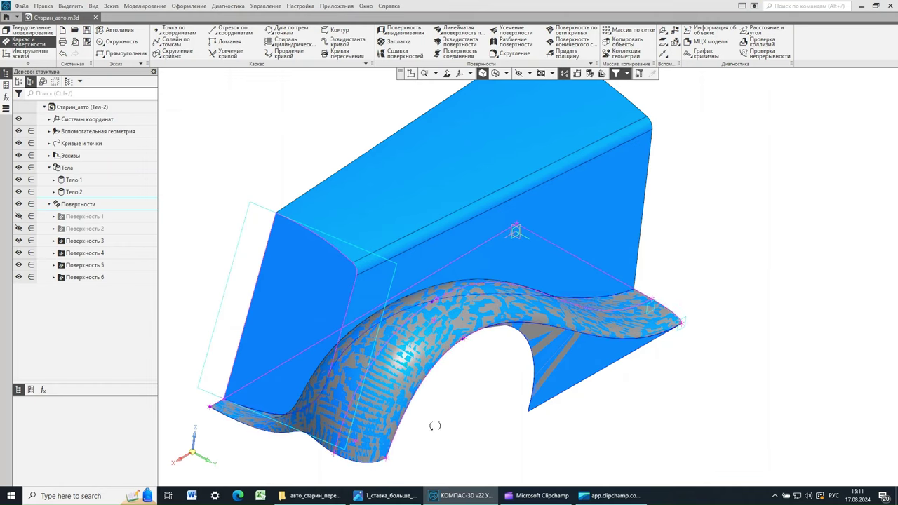
mouse_move(431, 427)
middle_down()
mouse_move(423, 379)
mouse_move(431, 425)
middle_up()
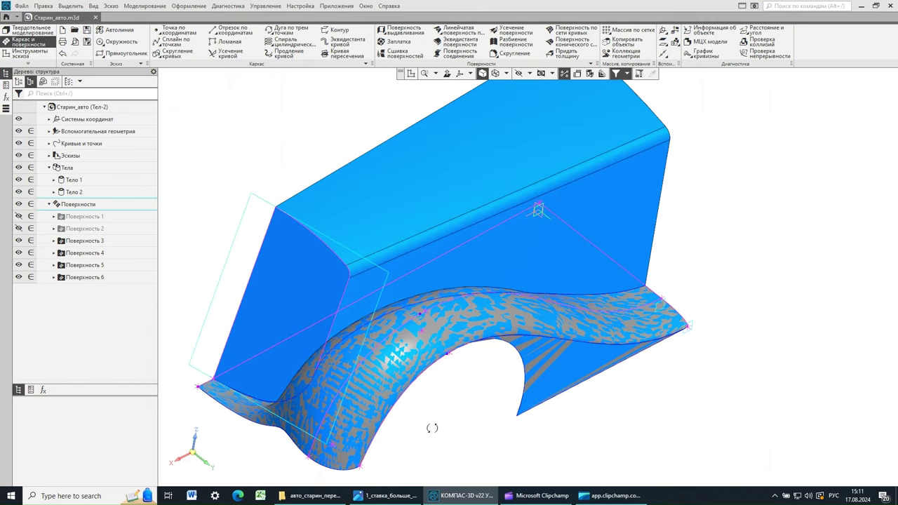
click(84, 266)
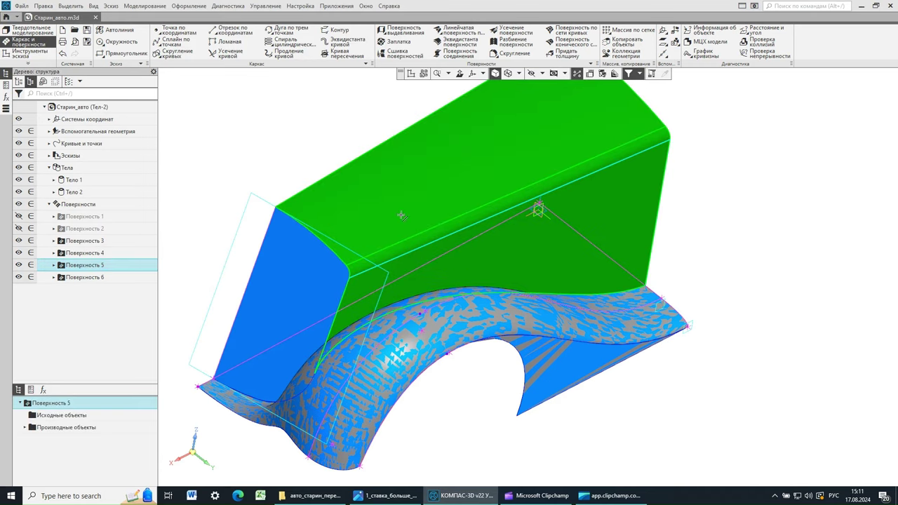
click(571, 55)
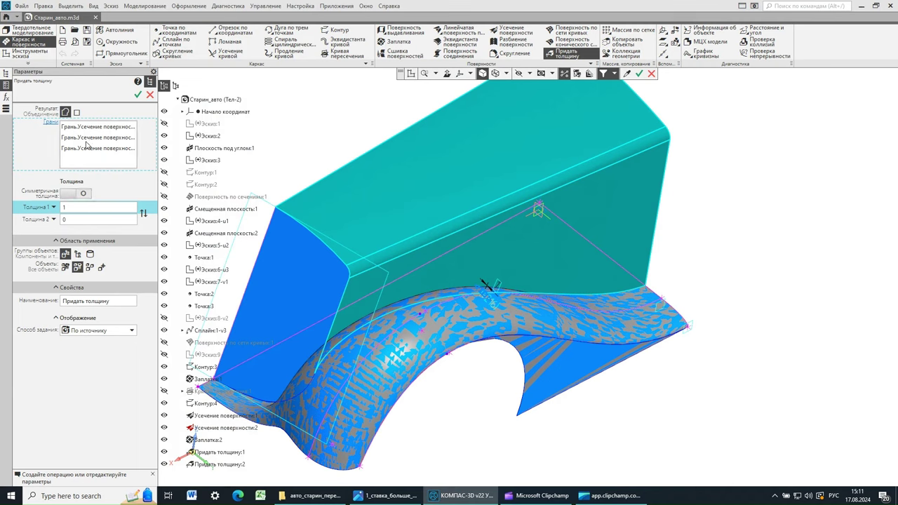
click(78, 113)
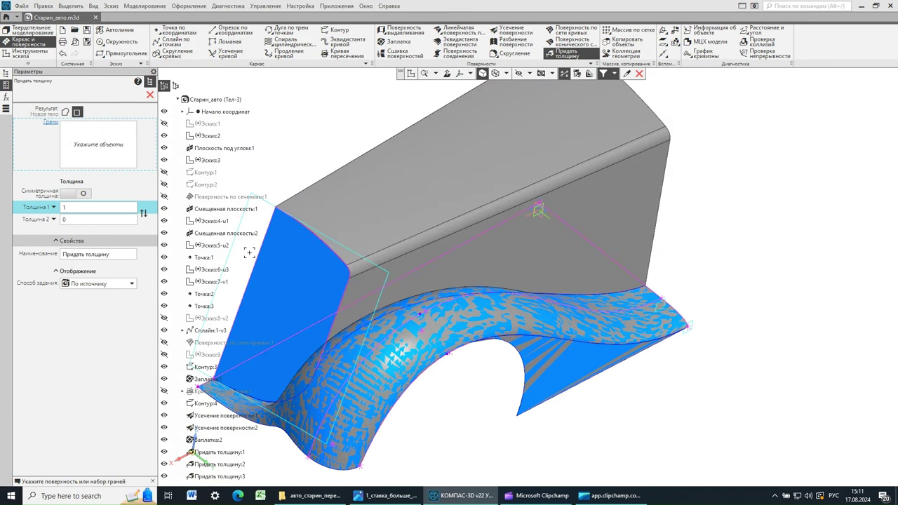
click(150, 96)
Step: Edit the hood's Thicken operation under Body 3, swapping the directions so thickness 1 is 0 and thickness 2 is 1
mouse_move(728, 251)
middle_down()
mouse_move(688, 182)
mouse_move(726, 246)
middle_up()
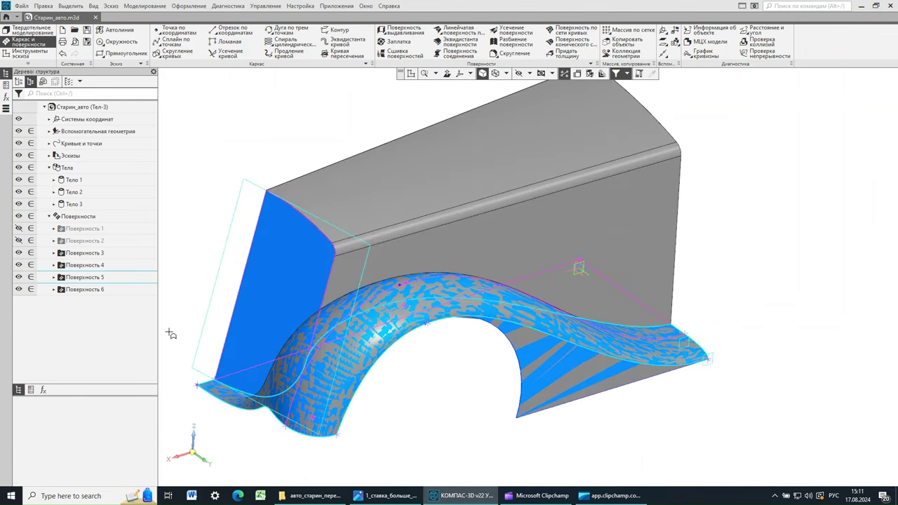
click(64, 204)
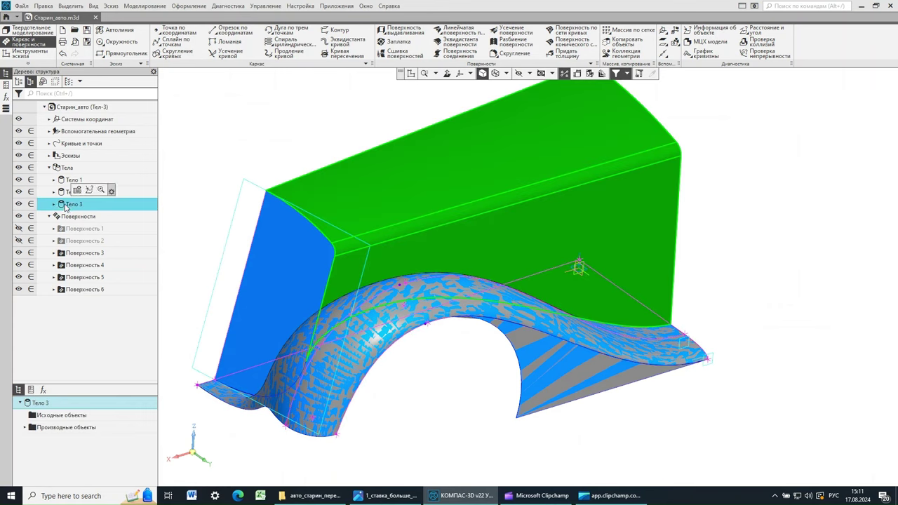
click(54, 204)
click(81, 217)
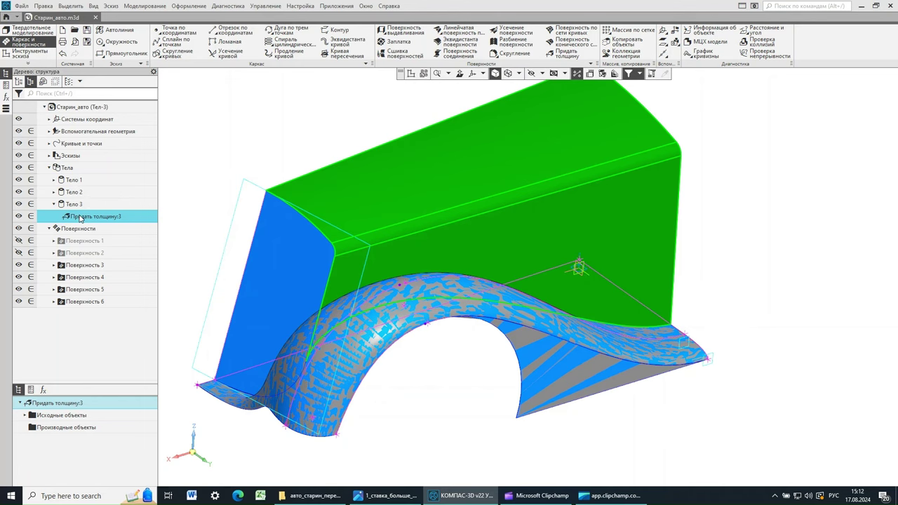
right_click(81, 217)
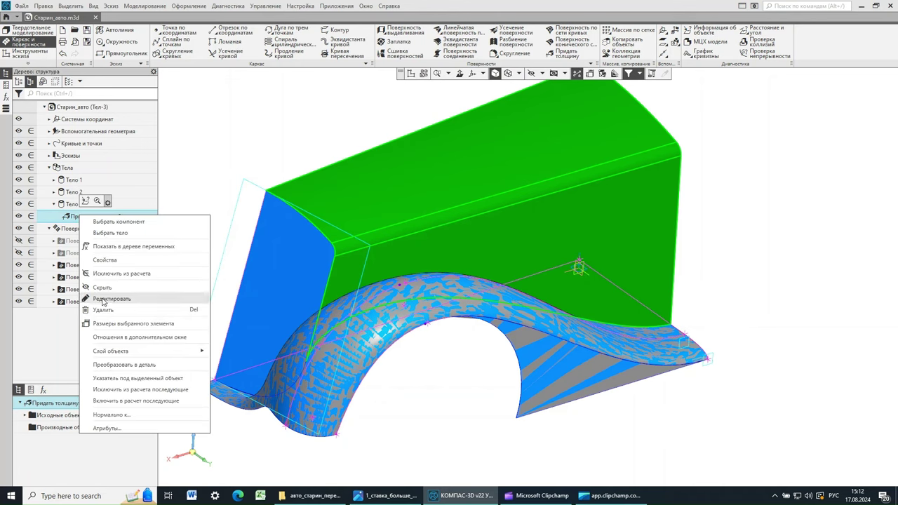
click(150, 281)
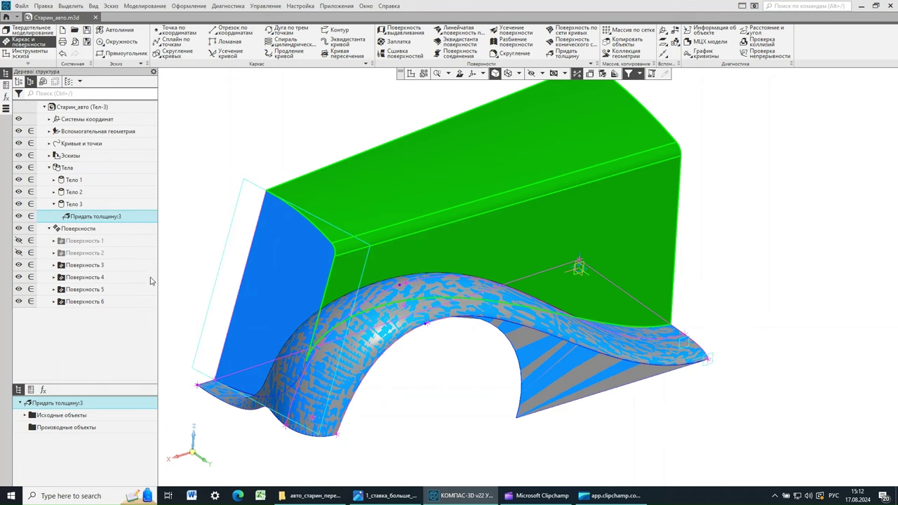
double_click(124, 200)
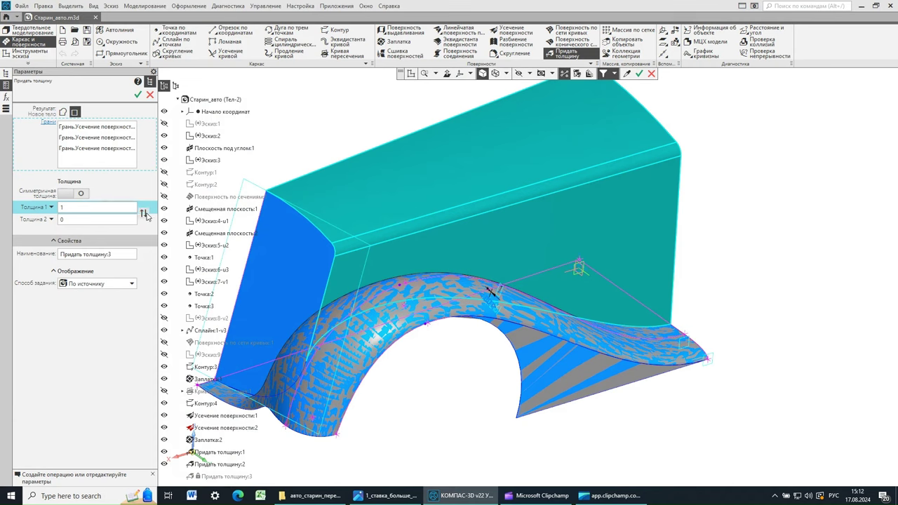
click(144, 214)
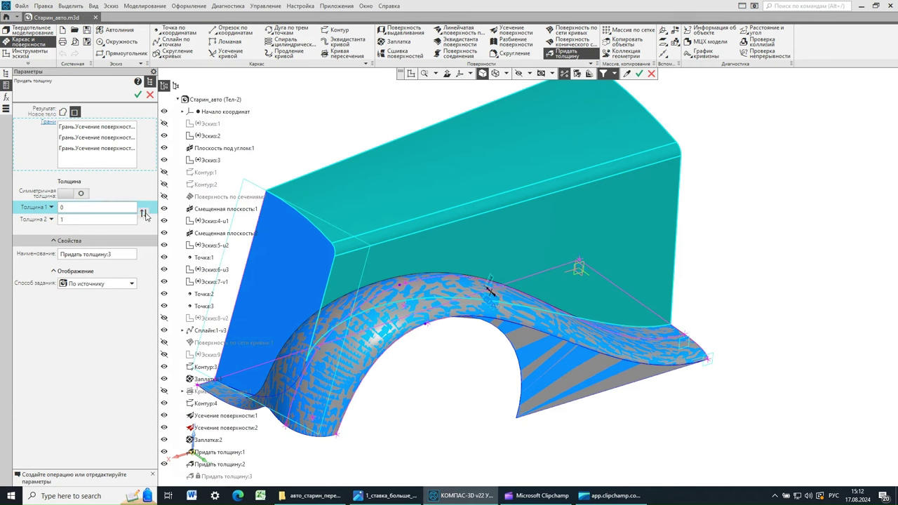
click(138, 95)
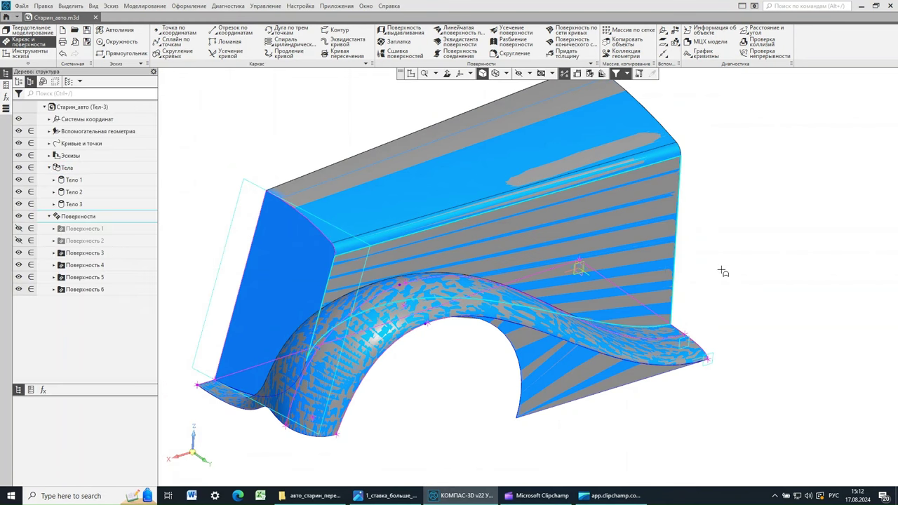
Step: Thicken the Patch:2 surface closing the hood's front opening by 1 on the first side, as a new body
mouse_move(737, 236)
middle_down()
mouse_move(712, 172)
mouse_move(692, 177)
mouse_move(746, 184)
mouse_move(729, 200)
mouse_move(740, 241)
mouse_move(723, 244)
middle_up()
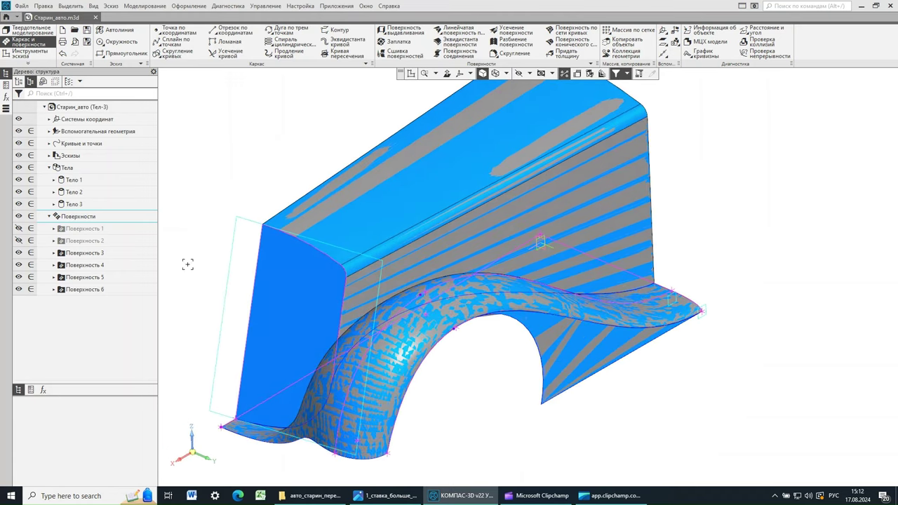
click(76, 290)
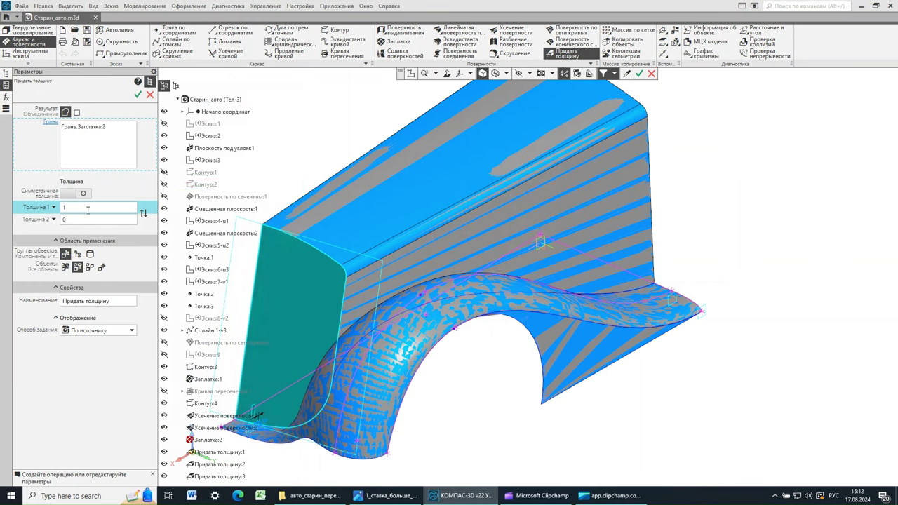
click(77, 112)
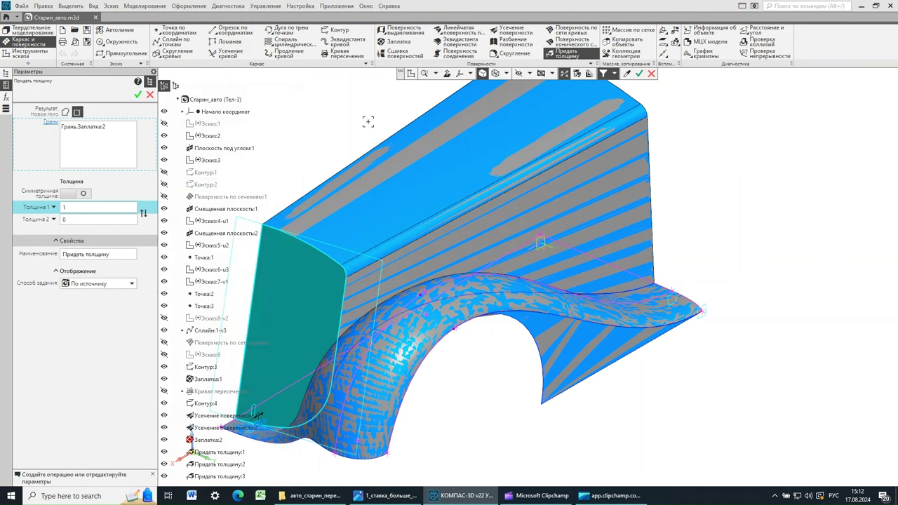
click(149, 97)
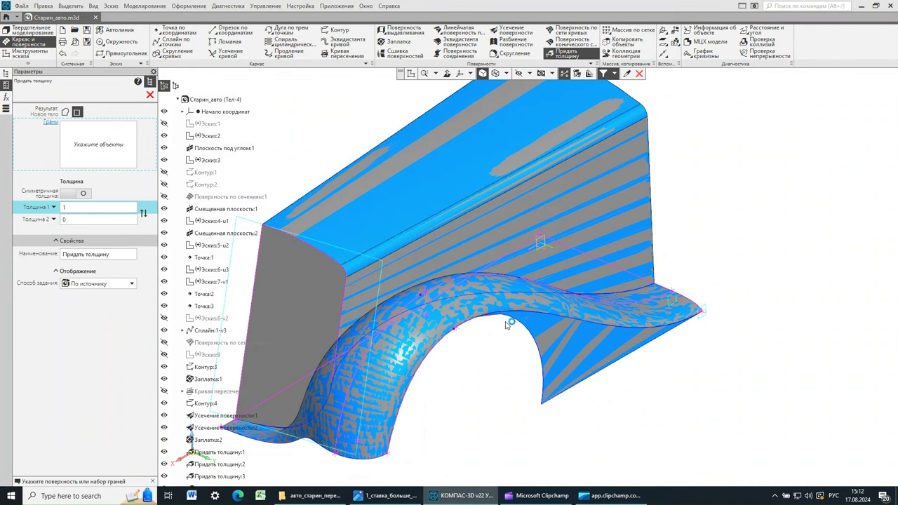
middle_drag(711, 224, 715, 244)
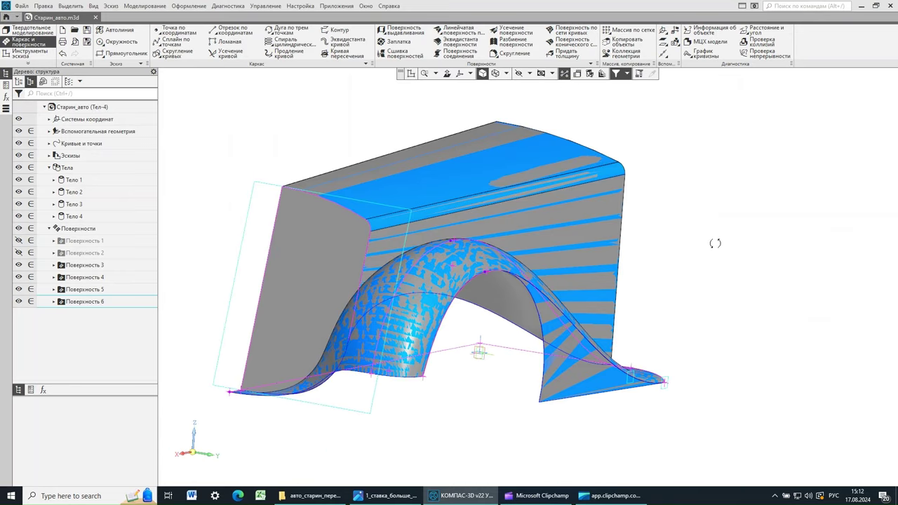
Step: Edit the hood front panel's Thicken operation under Body 4, swapping the directions so thickness 1 is 0 and thickness 2 is 1
right_click(91, 219)
click(54, 220)
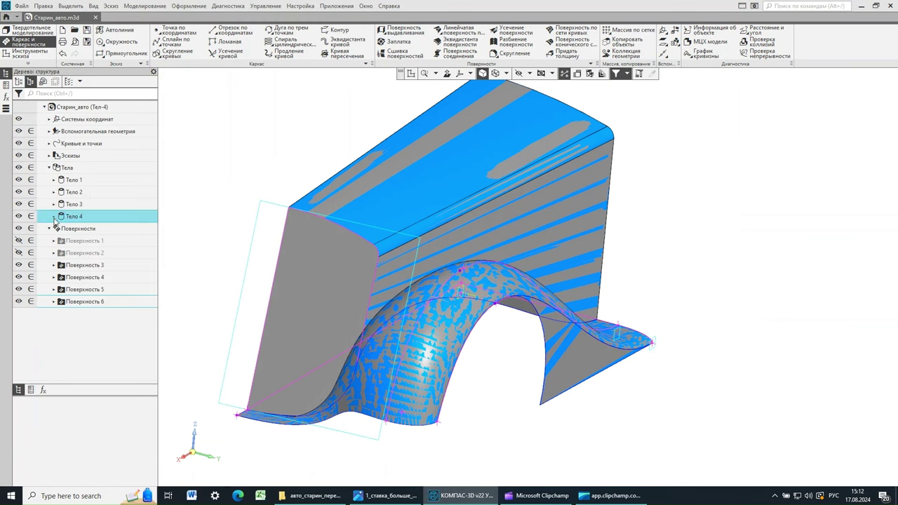
click(55, 219)
click(78, 231)
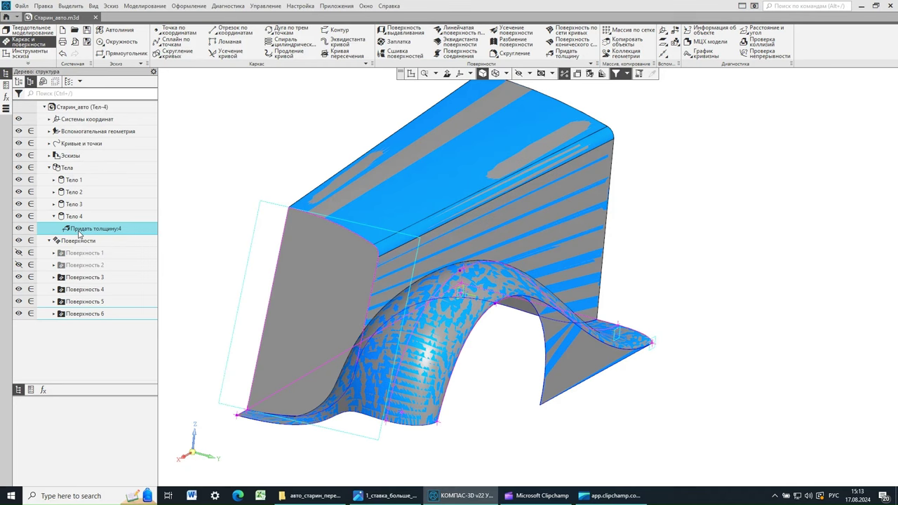
right_click(81, 231)
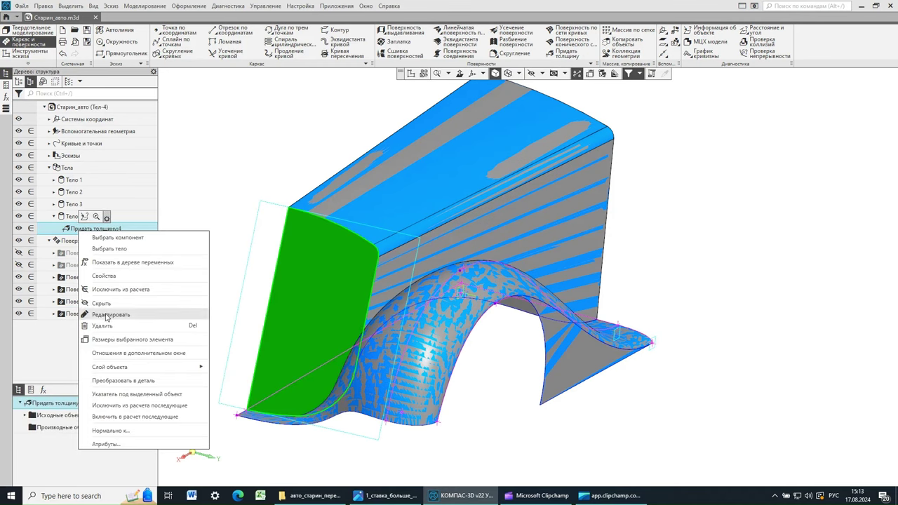
key(Escape)
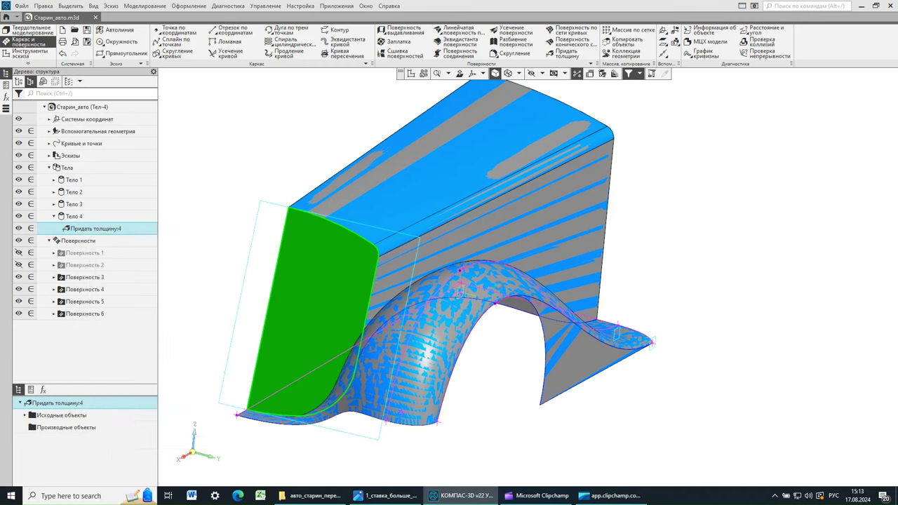
double_click(317, 265)
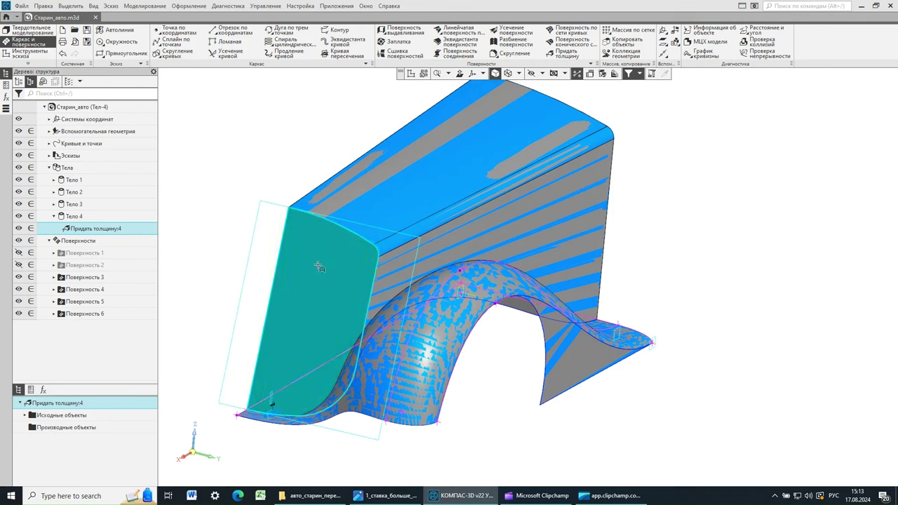
click(144, 214)
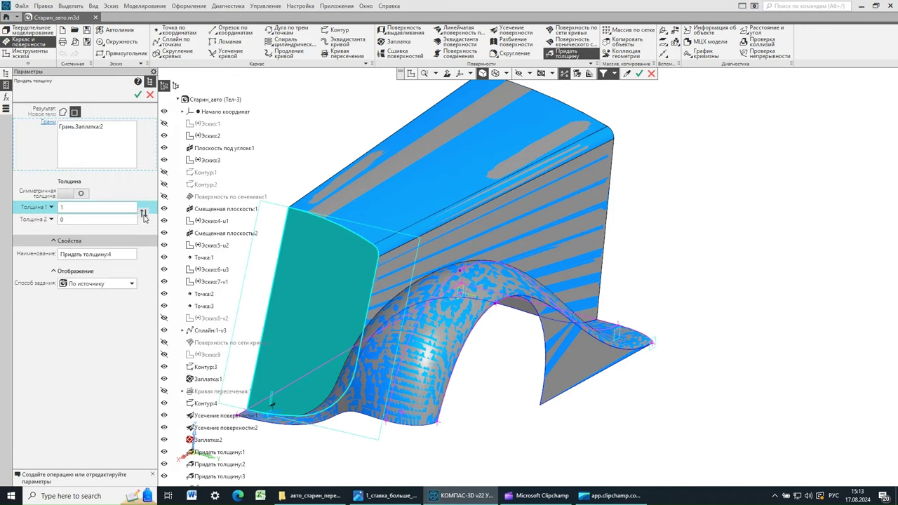
click(138, 97)
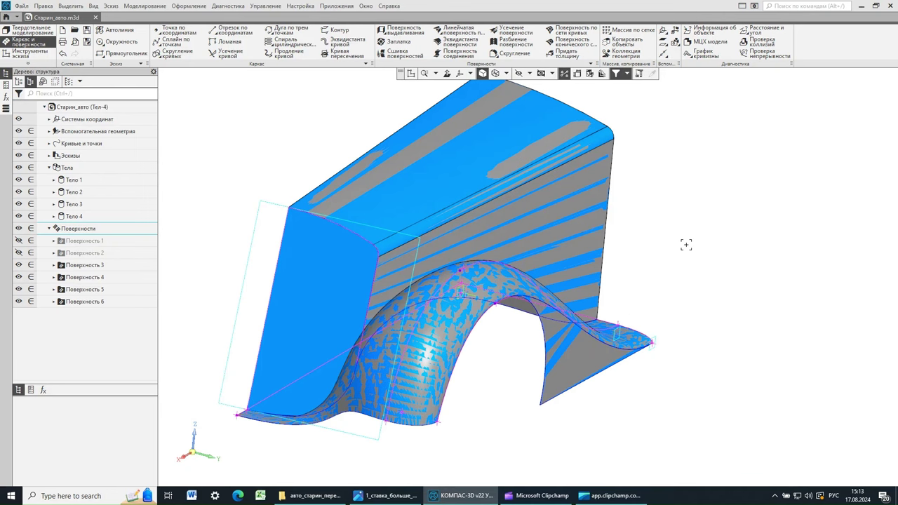
Step: Hide the whole Surfaces group so only the thickened solid bodies are displayed with the construction geometry
mouse_move(689, 259)
middle_down()
mouse_move(646, 242)
mouse_move(672, 261)
middle_up()
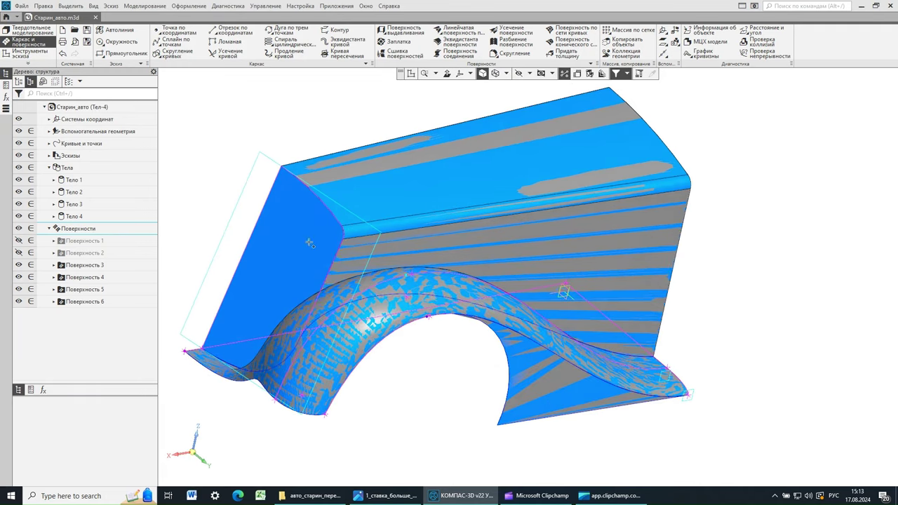
click(19, 229)
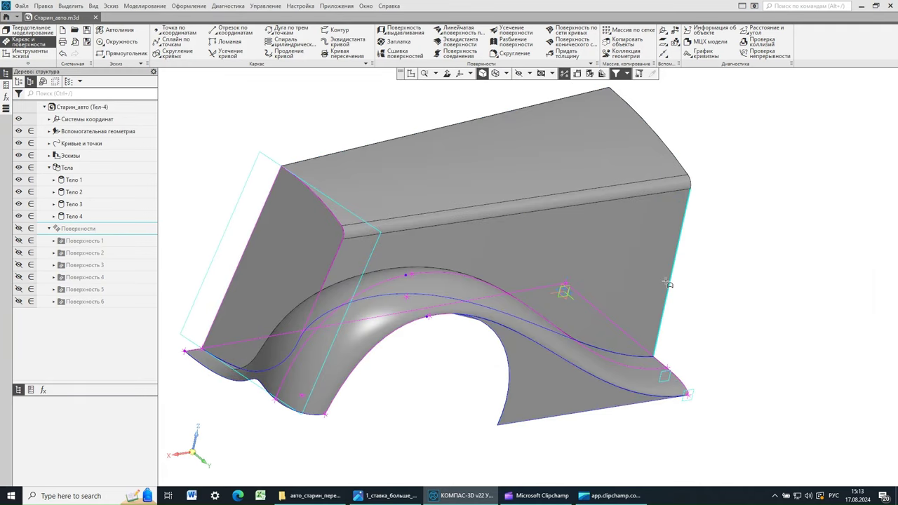
Step: Set up a mirror pattern of bodies, selecting all four solid bodies of the fender, its side panel, the hood and its front panel
mouse_move(747, 264)
middle_down()
mouse_move(748, 280)
mouse_move(737, 265)
mouse_move(756, 243)
mouse_move(746, 235)
mouse_move(748, 199)
mouse_move(737, 287)
mouse_move(749, 252)
middle_up()
scroll(716, 302, down, 3)
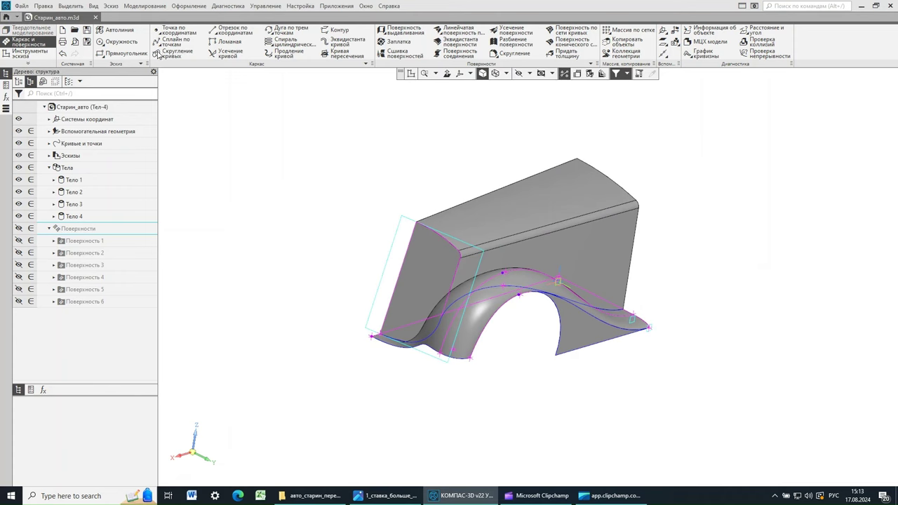
click(158, 55)
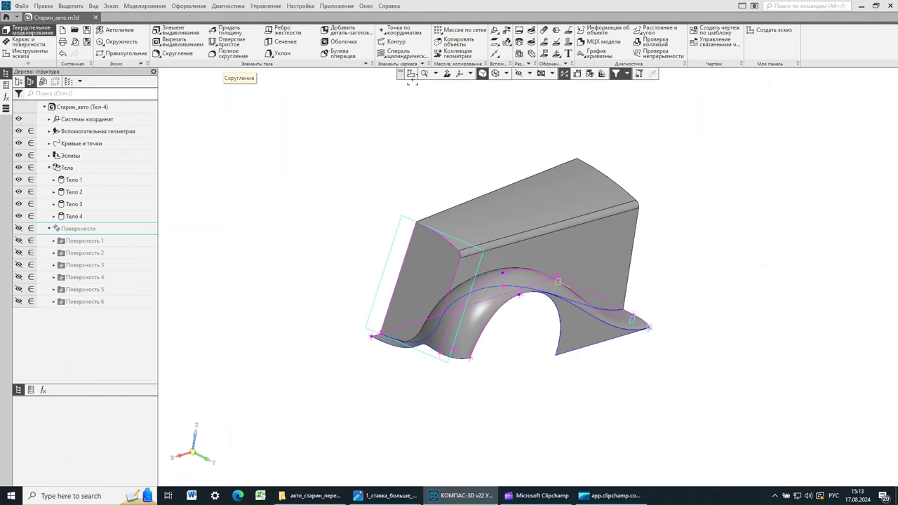
click(456, 33)
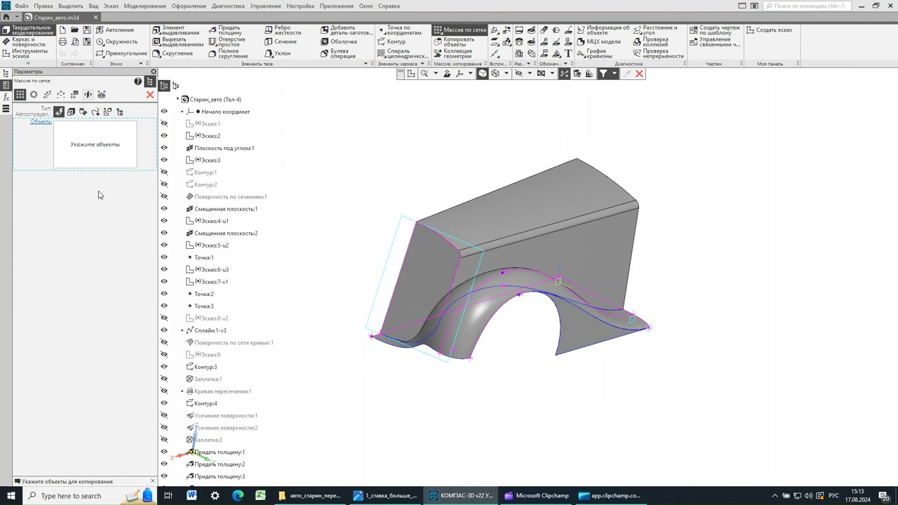
click(87, 94)
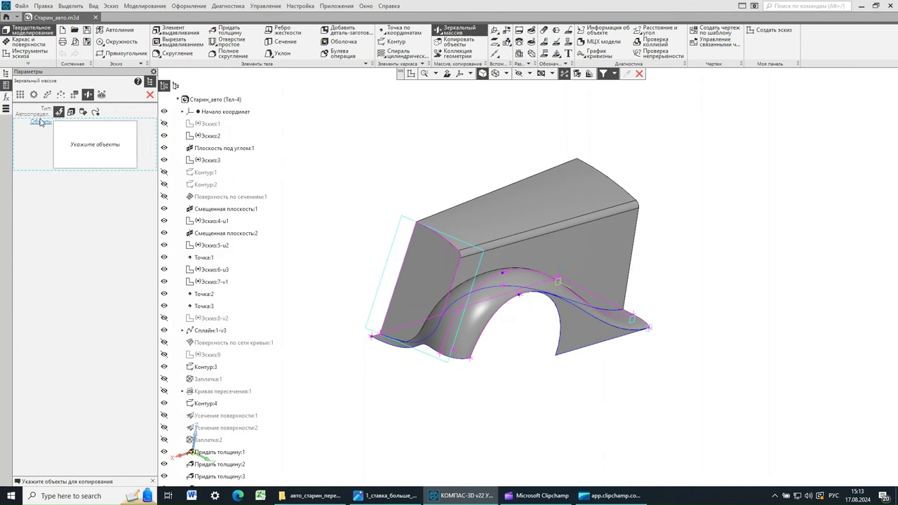
click(83, 113)
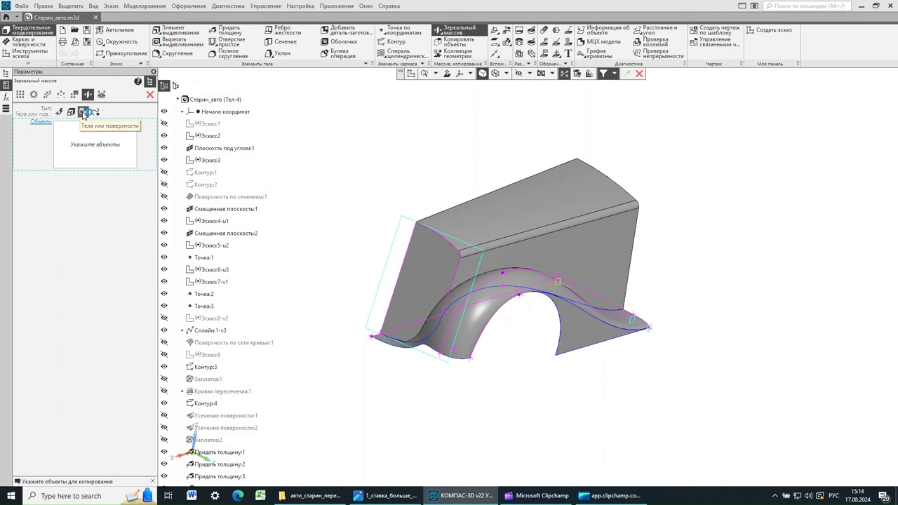
click(574, 330)
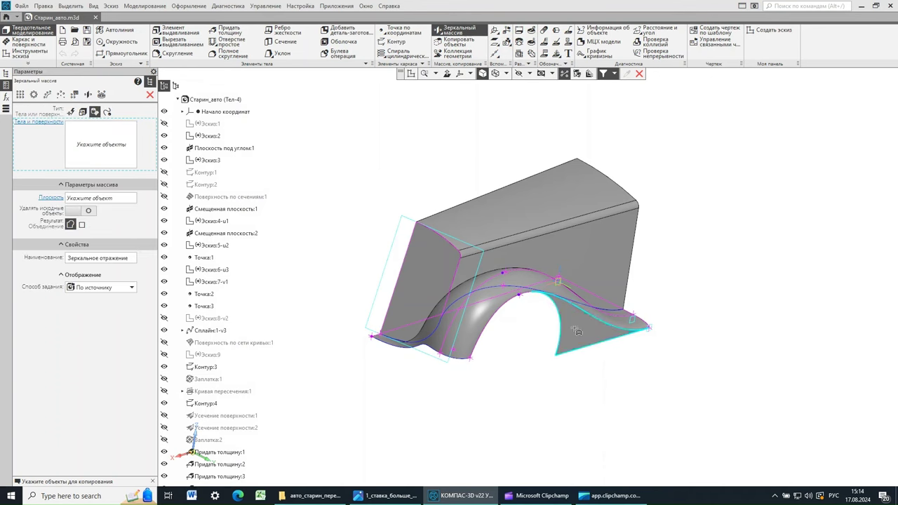
click(608, 318)
click(588, 252)
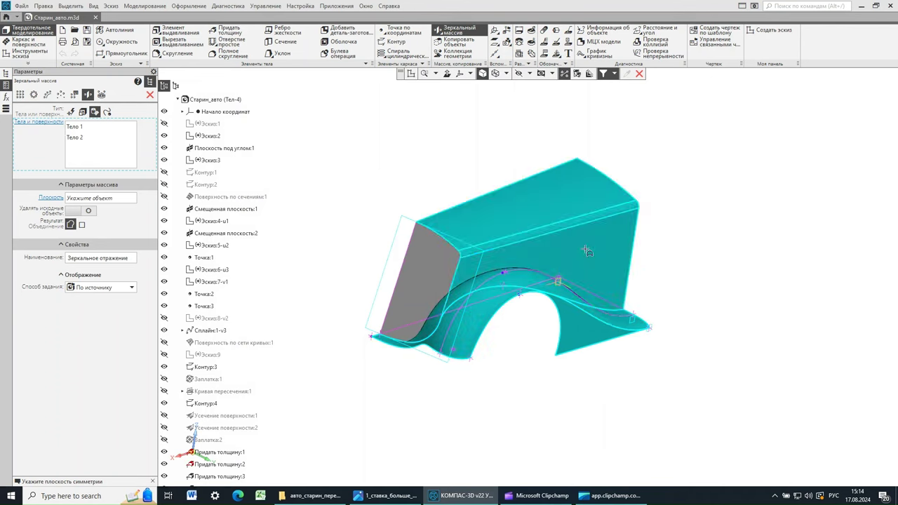
click(430, 263)
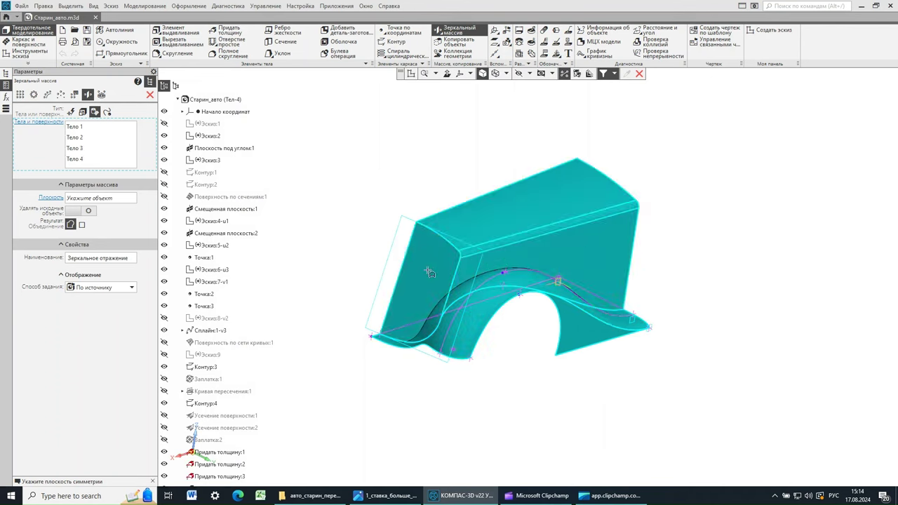
Step: Mirror the selected bodies about the ZX plane, keeping the originals, and finish the mirror command
click(44, 200)
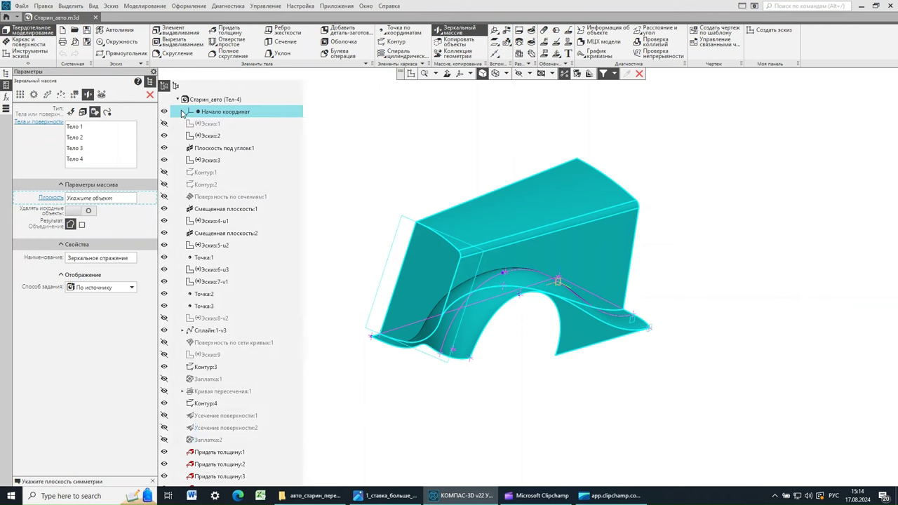
click(182, 112)
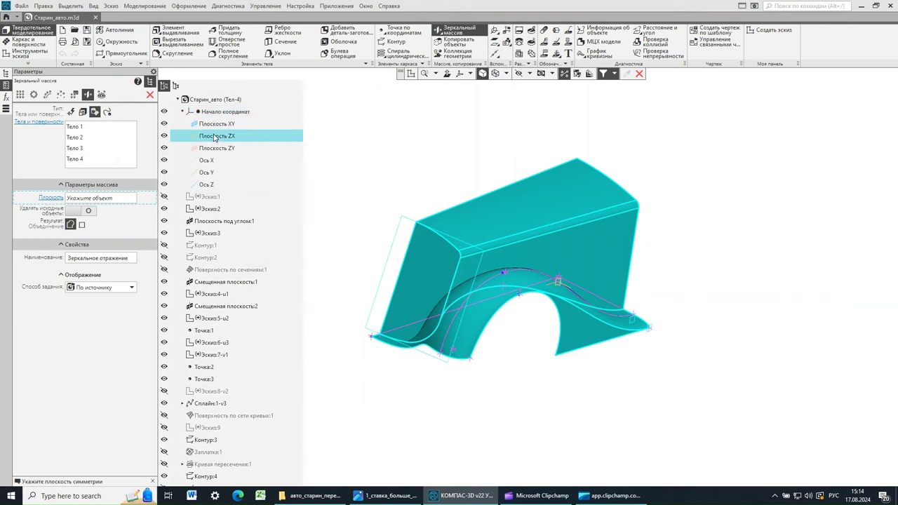
click(215, 137)
click(353, 243)
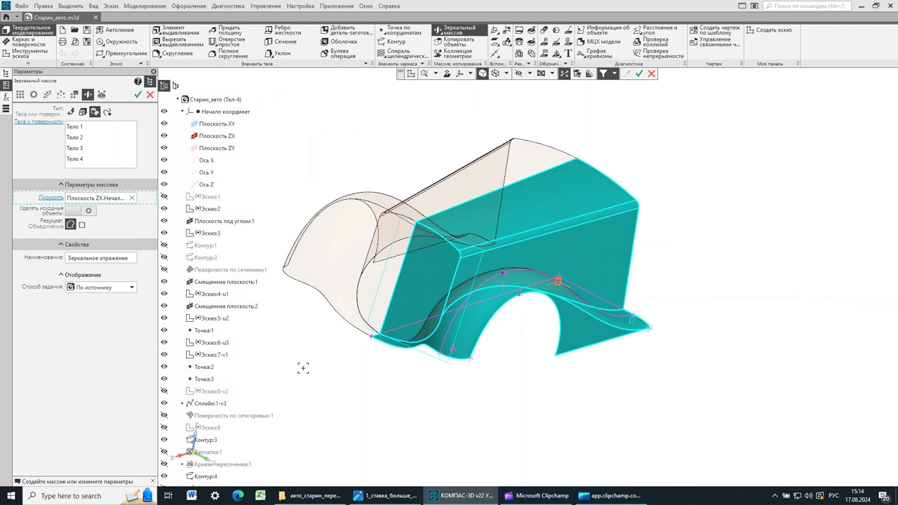
click(138, 95)
key(ctrl+Return)
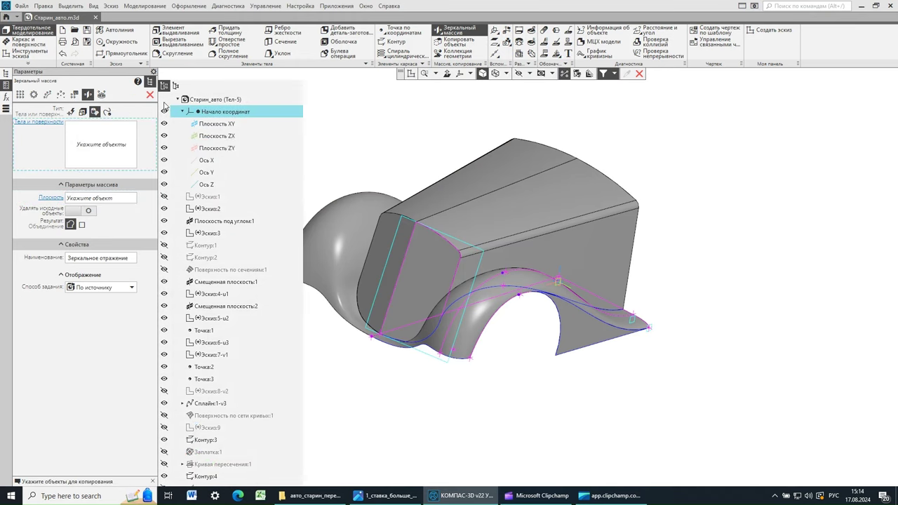
click(150, 96)
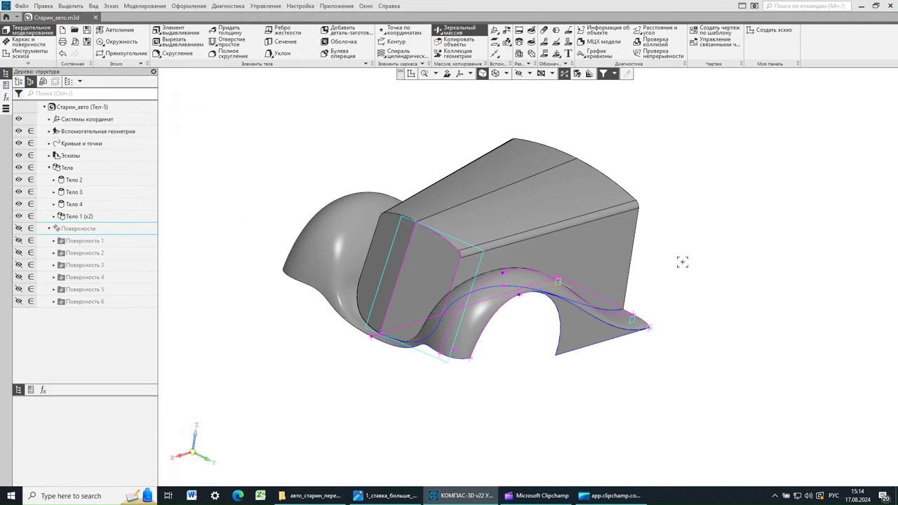
Step: Examine the vintage car photo and the Mercedes-Benz 540-K blueprint's front and side views, comparing them with the mirrored model
mouse_move(684, 260)
middle_down()
mouse_move(709, 288)
mouse_move(699, 290)
mouse_move(732, 260)
mouse_move(669, 250)
mouse_move(634, 198)
mouse_move(778, 262)
mouse_move(680, 278)
mouse_move(672, 265)
middle_up()
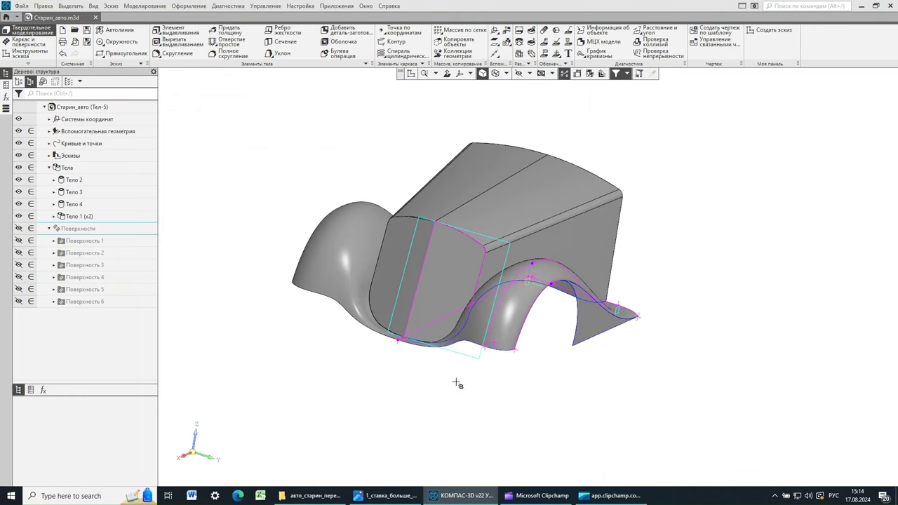
click(385, 495)
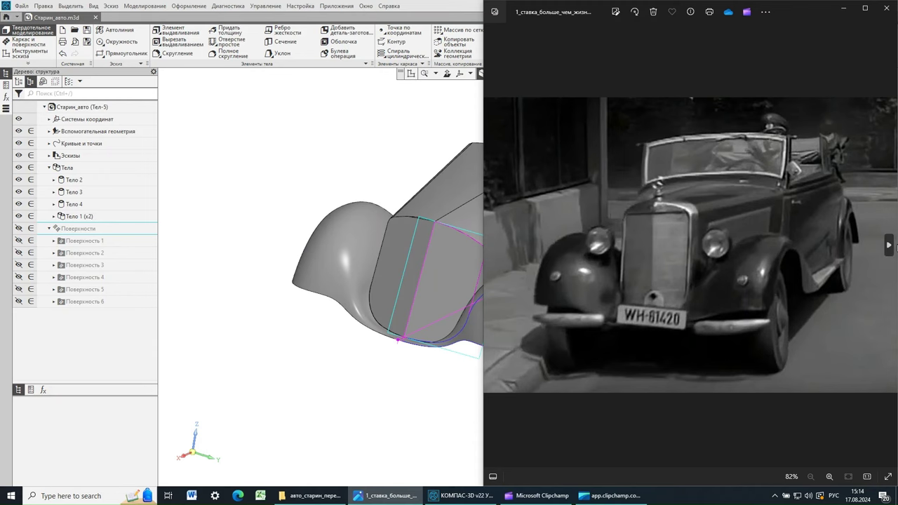
click(890, 247)
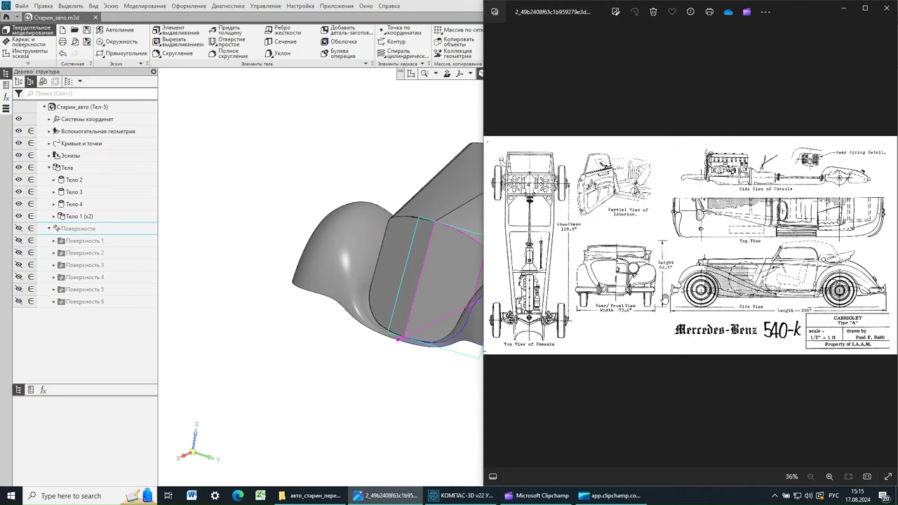
scroll(661, 301, up, 3)
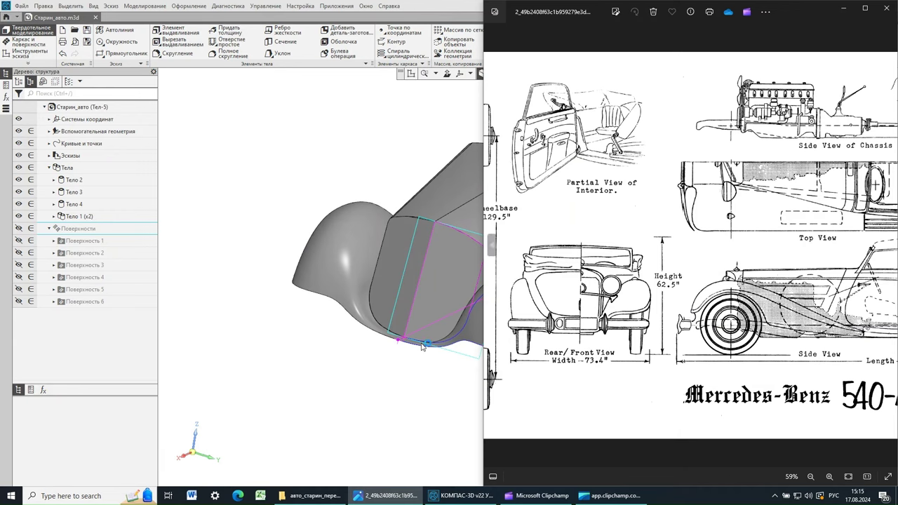
click(414, 363)
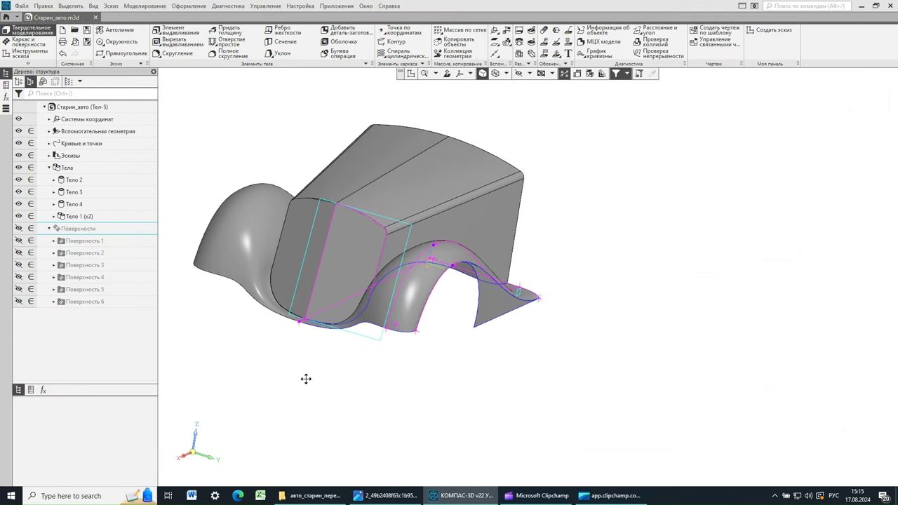
click(386, 496)
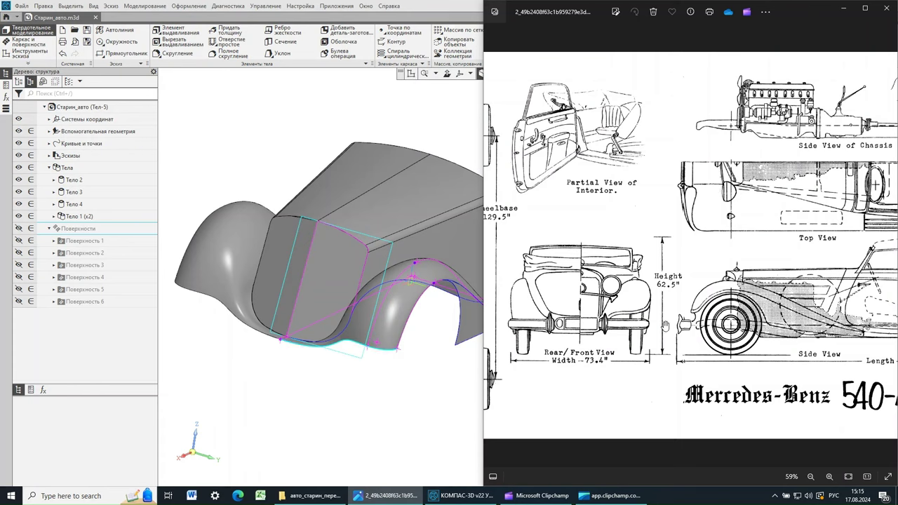
scroll(693, 313, up, 1)
scroll(692, 314, up, 6)
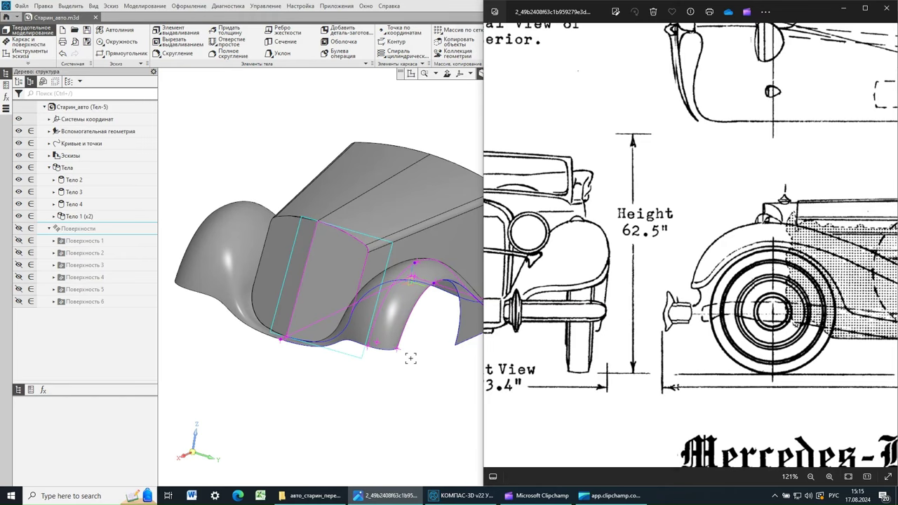
middle_drag(410, 359, 282, 401)
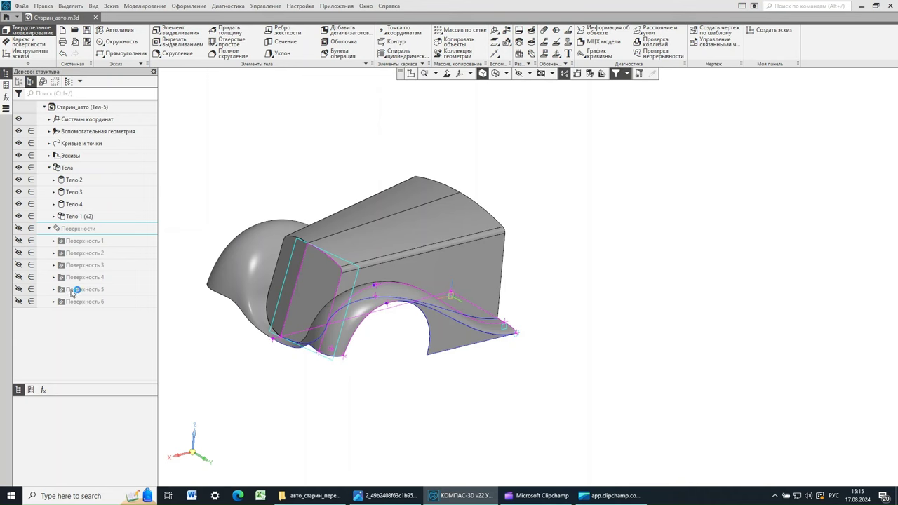
Step: Show the model tree in history order and roll the model back to just after the fourth Thicken operation, before the mirror
click(19, 81)
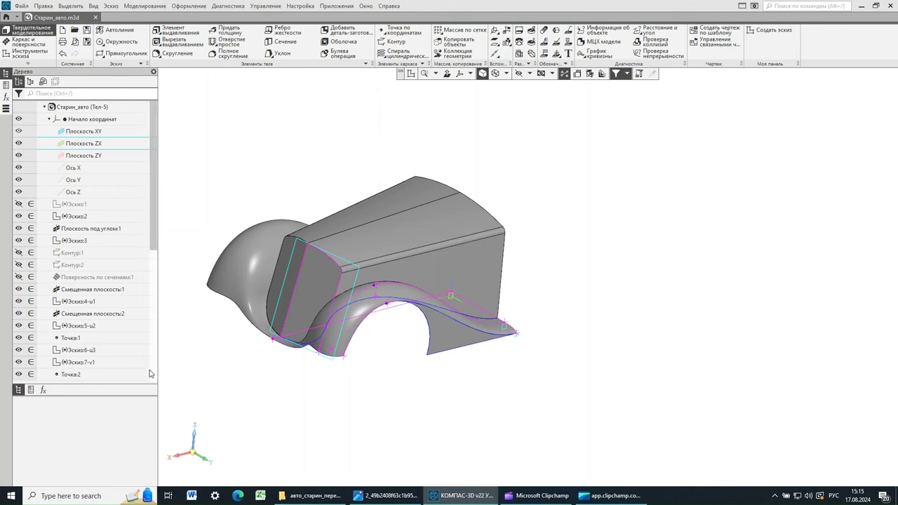
scroll(150, 372, down, 6)
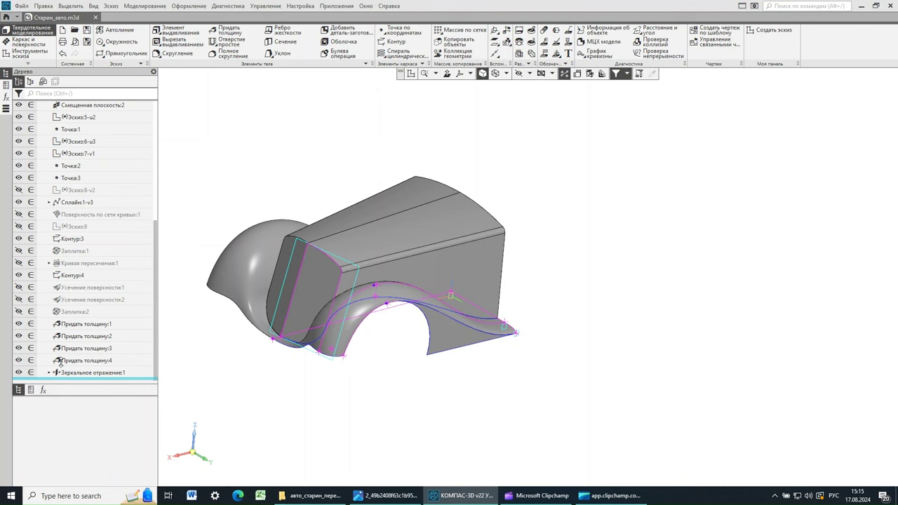
drag(60, 362, 61, 364)
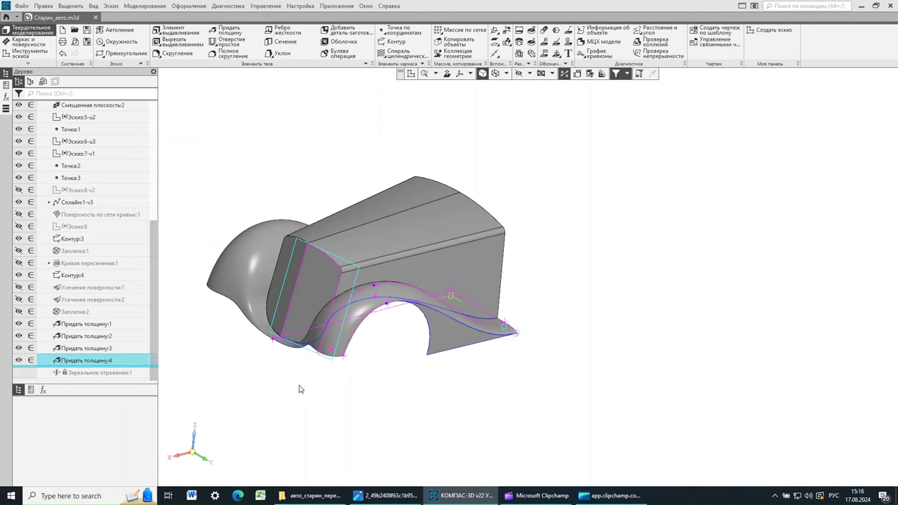
click(86, 372)
click(352, 399)
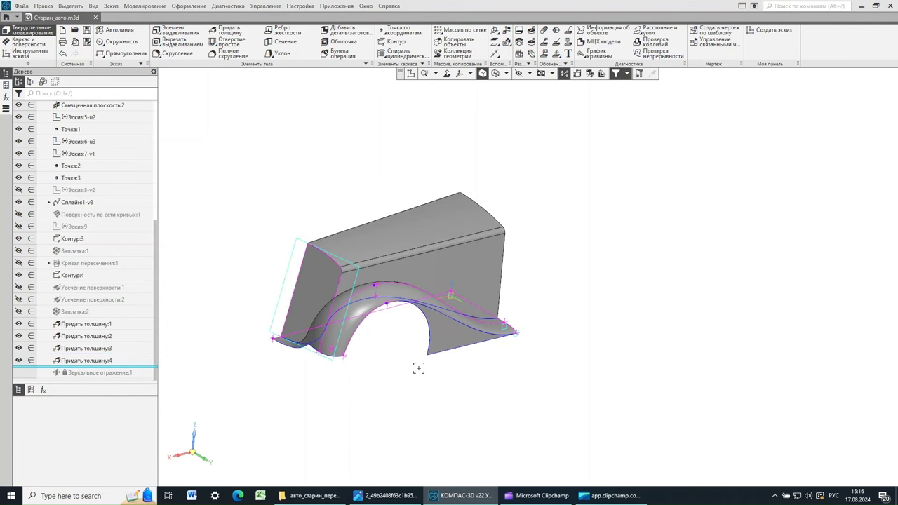
Step: Set the current part's rendering accuracy to the most precise level so the wheel arch's curved edge draws smoothly
scroll(419, 368, up, 10)
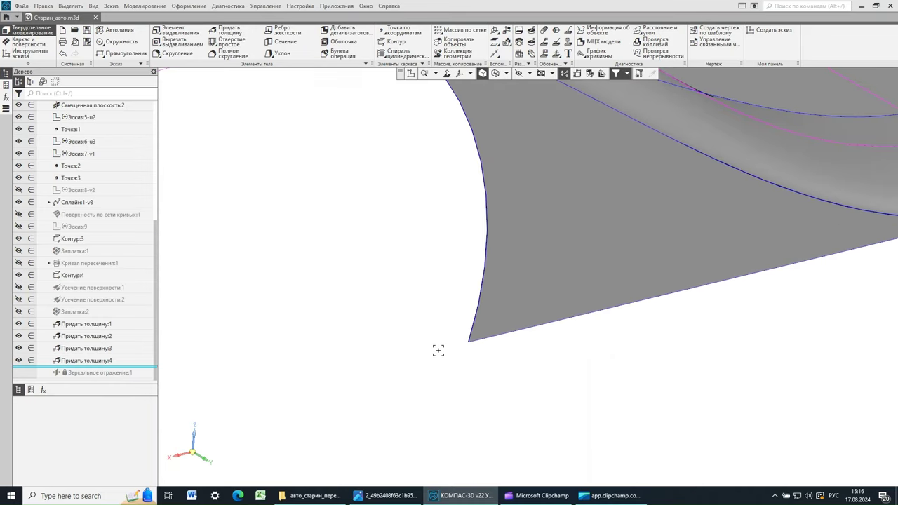
middle_drag(485, 347, 422, 331)
middle_drag(421, 329, 414, 333)
scroll(414, 332, down, 5)
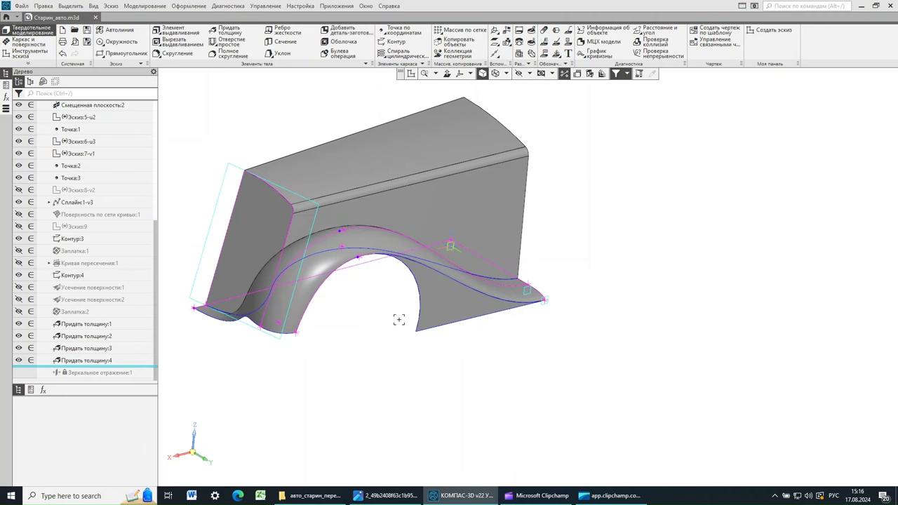
scroll(450, 317, up, 10)
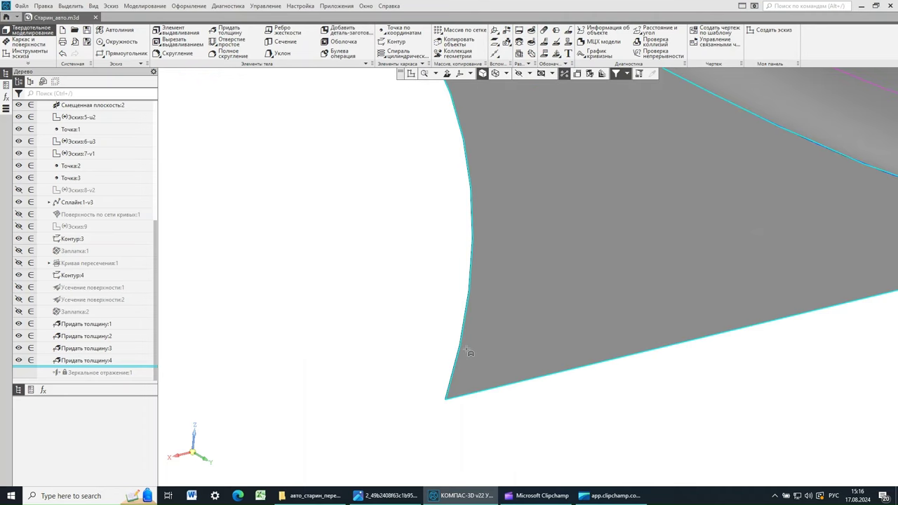
click(305, 7)
click(313, 75)
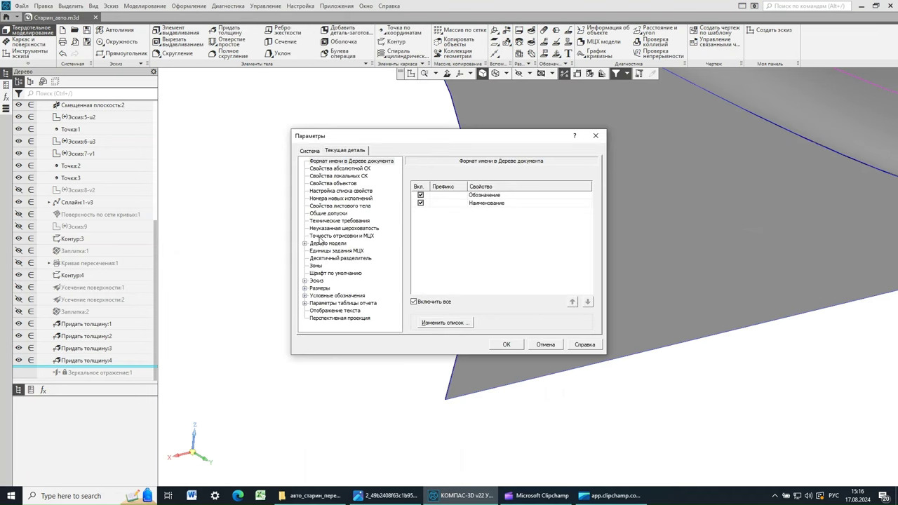
click(328, 237)
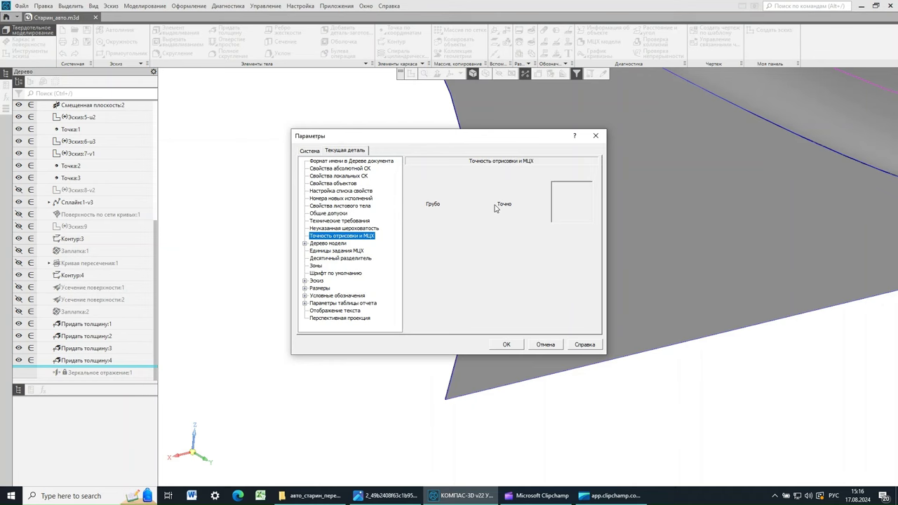
drag(460, 191, 511, 191)
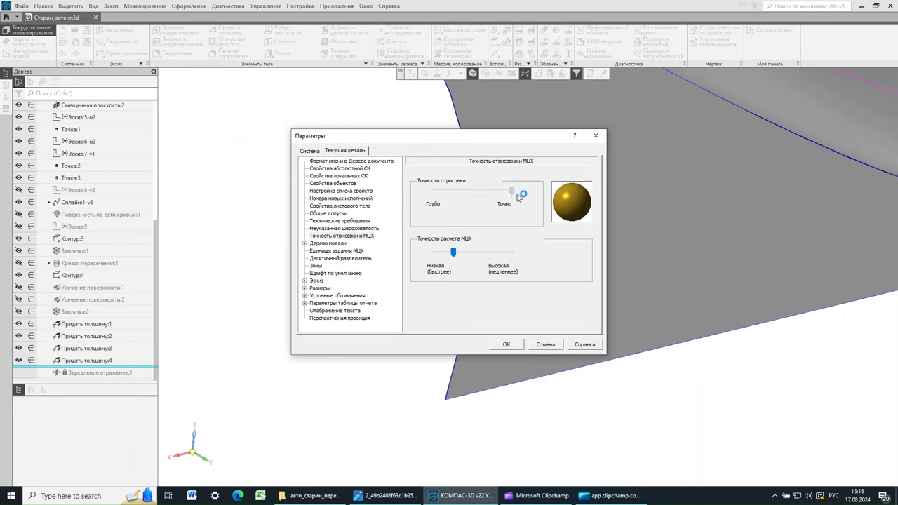
click(507, 344)
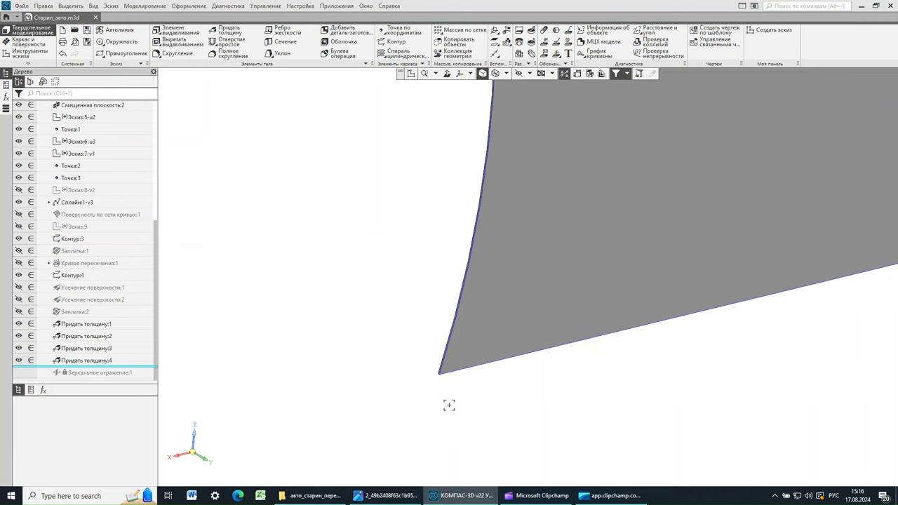
Step: Fillet the short thickness edge at the fender side panel's lower corner behind the wheel arch with a radius of 140
middle_drag(427, 382, 390, 369)
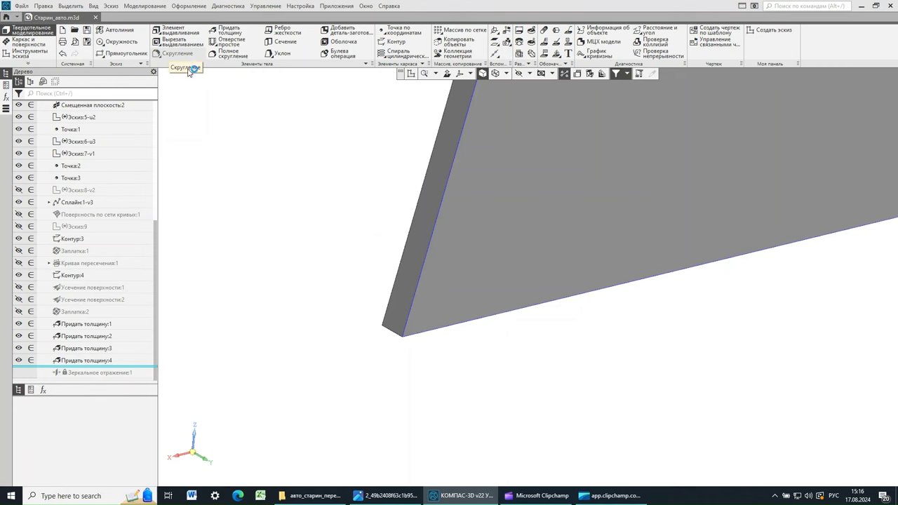
click(391, 329)
key(Return)
click(390, 328)
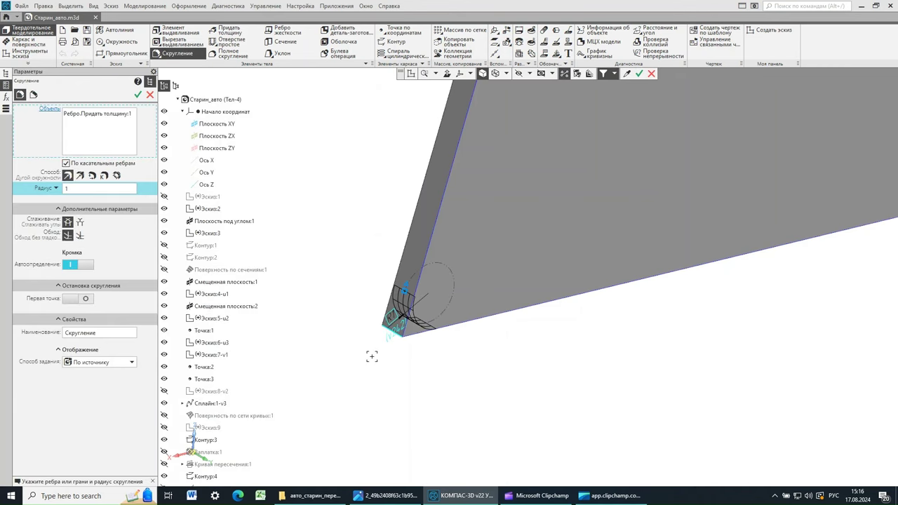
click(80, 186)
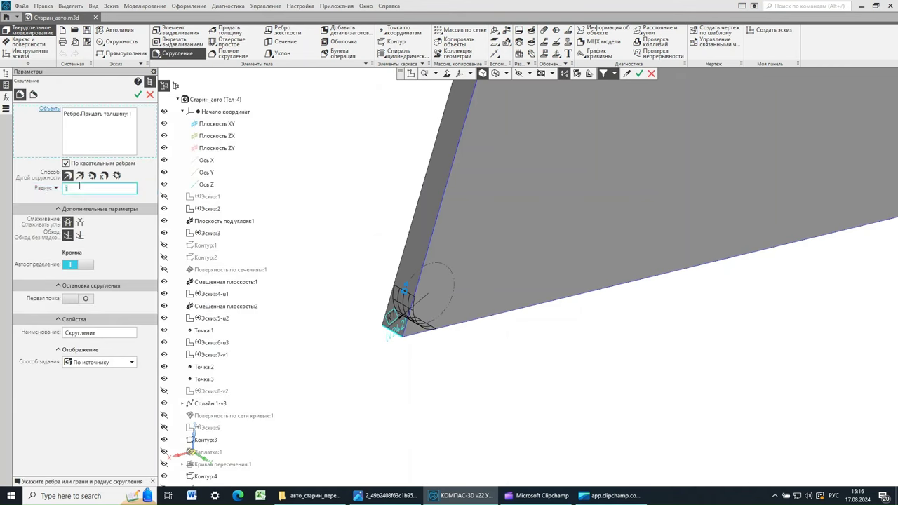
text(140)
key(Return)
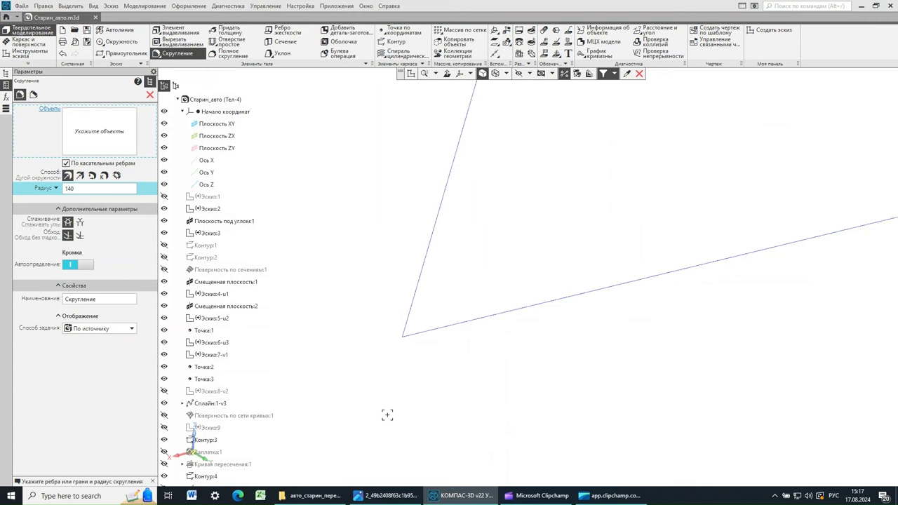
Step: Fillet the short thickness edge at the front fender's lower front corner with a radius of 200 and leave the Fillet command
scroll(388, 414, down, 2)
scroll(387, 410, down, 5)
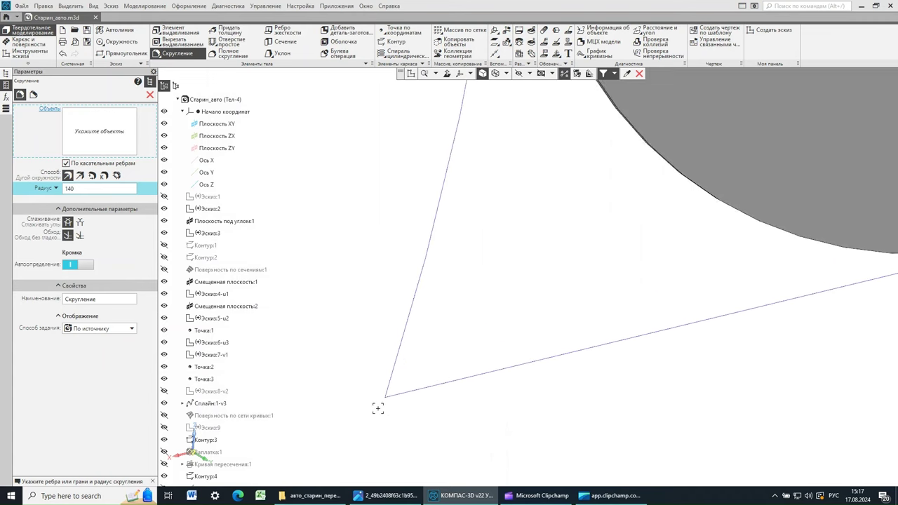
scroll(373, 406, down, 5)
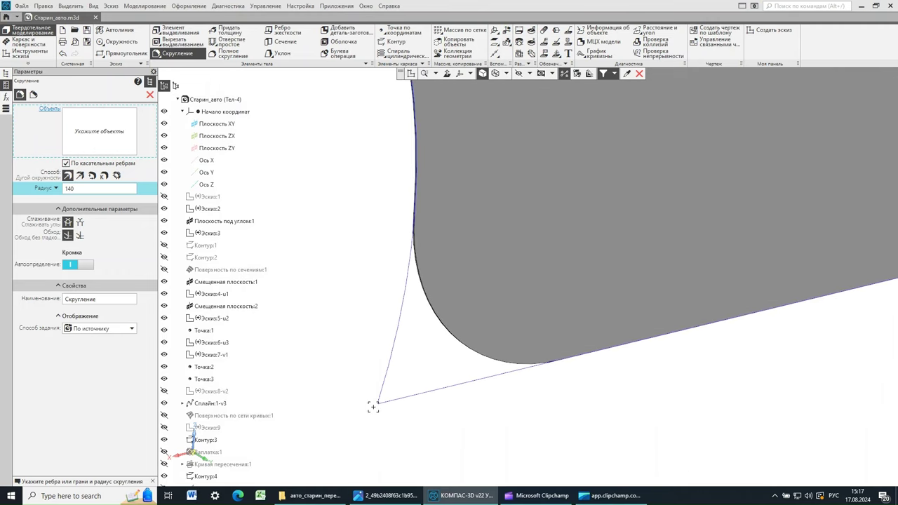
scroll(372, 406, down, 3)
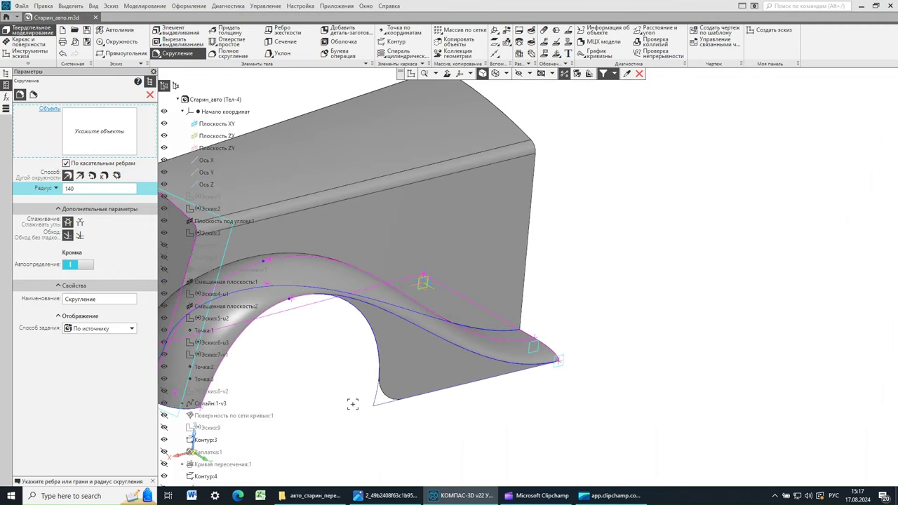
middle_drag(352, 405, 336, 375)
scroll(285, 317, up, 5)
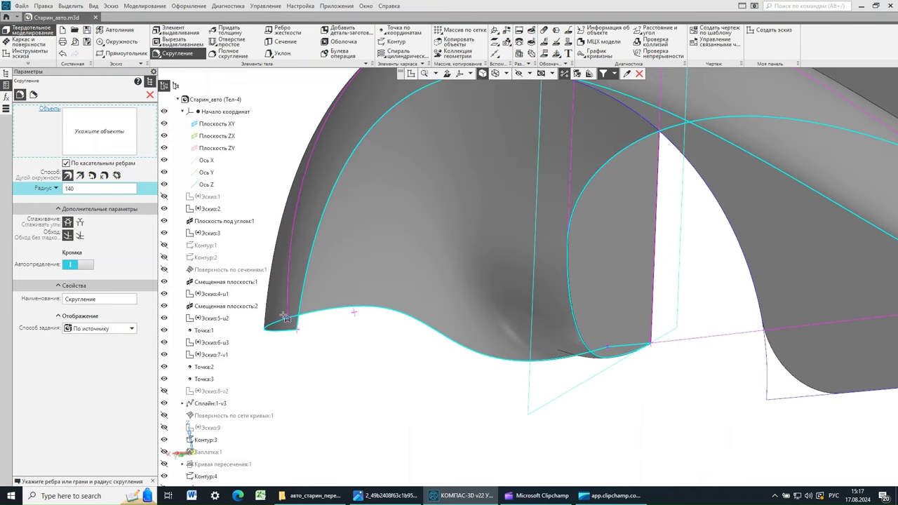
scroll(286, 318, up, 3)
scroll(288, 313, up, 3)
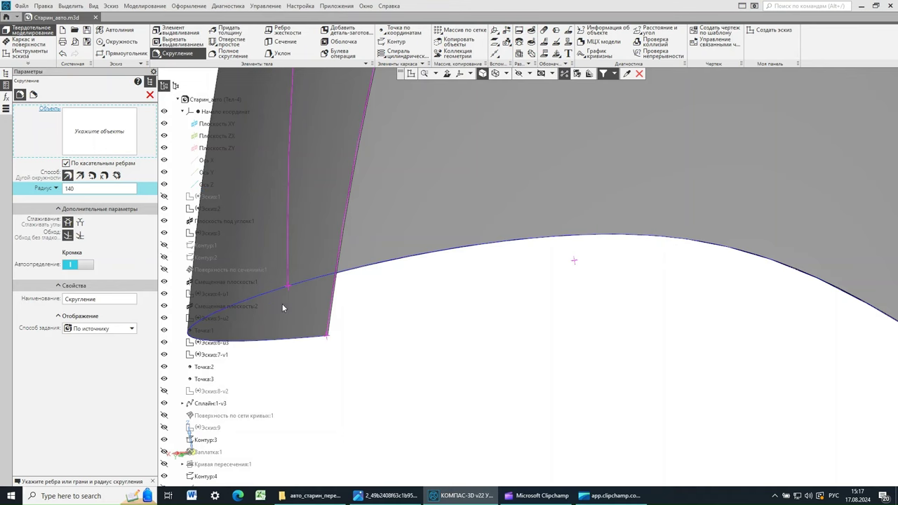
scroll(295, 349, up, 4)
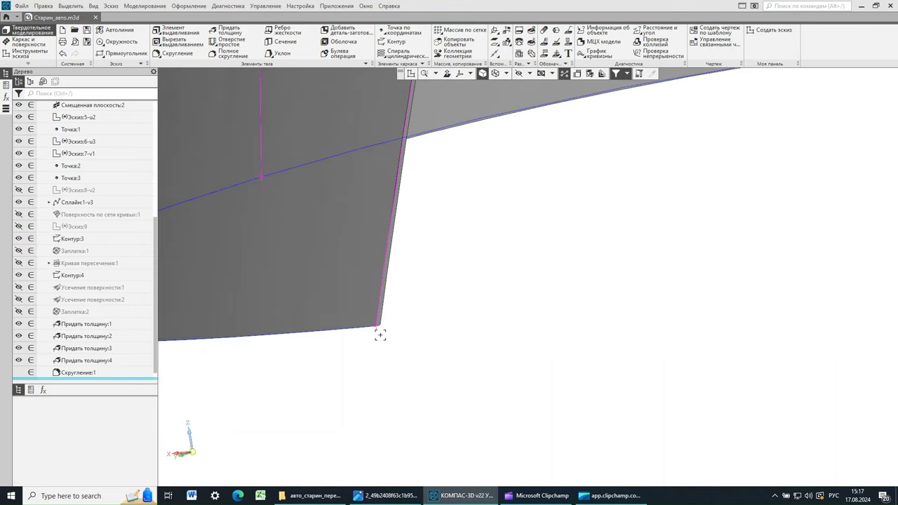
middle_drag(380, 335, 434, 302)
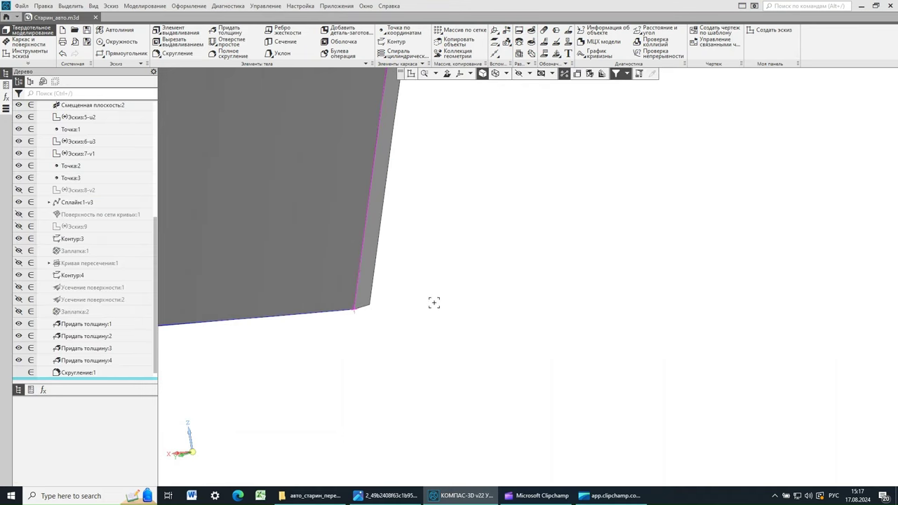
click(365, 309)
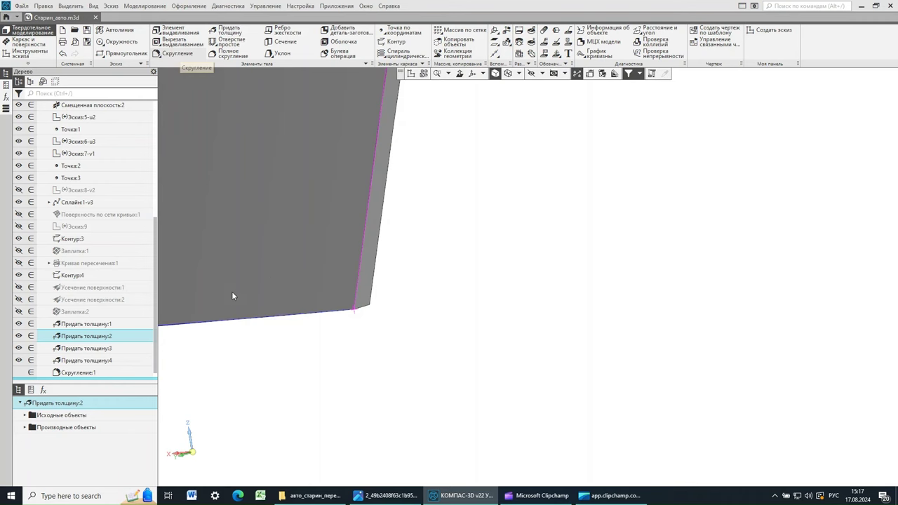
click(237, 323)
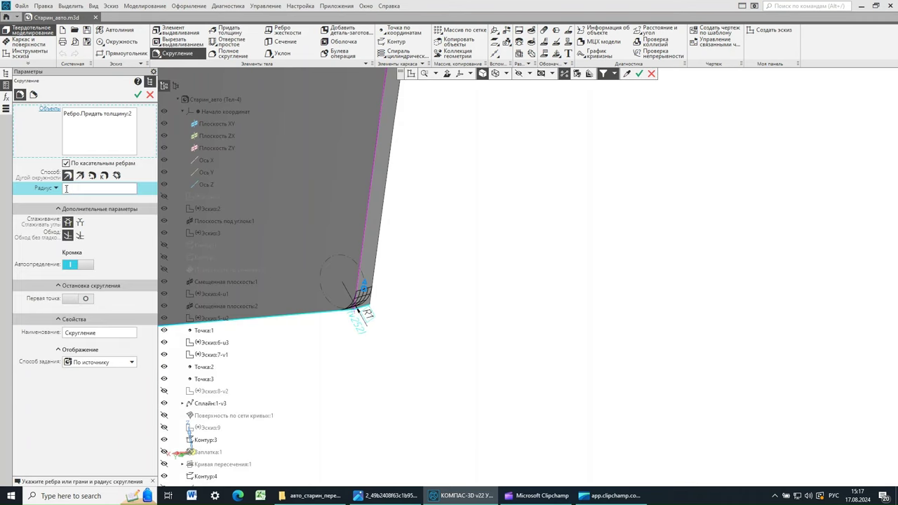
click(66, 188)
text(20)
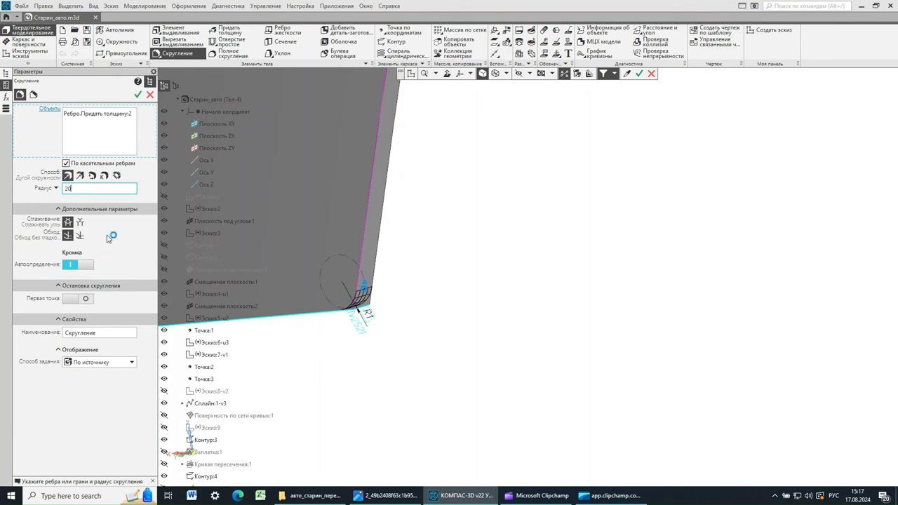
text(0)
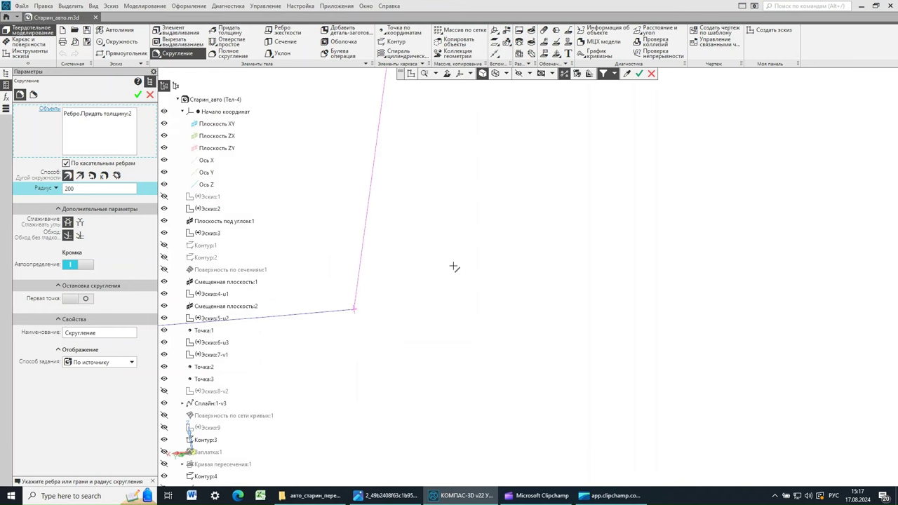
click(149, 95)
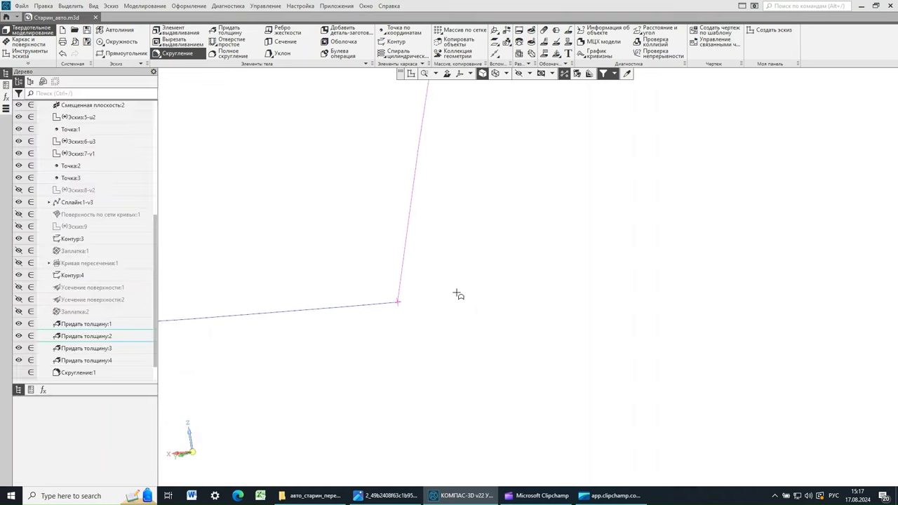
Step: Roll the model history forward past the mirror operation so the mirrored half is rebuilt with both fillets
scroll(455, 293, down, 6)
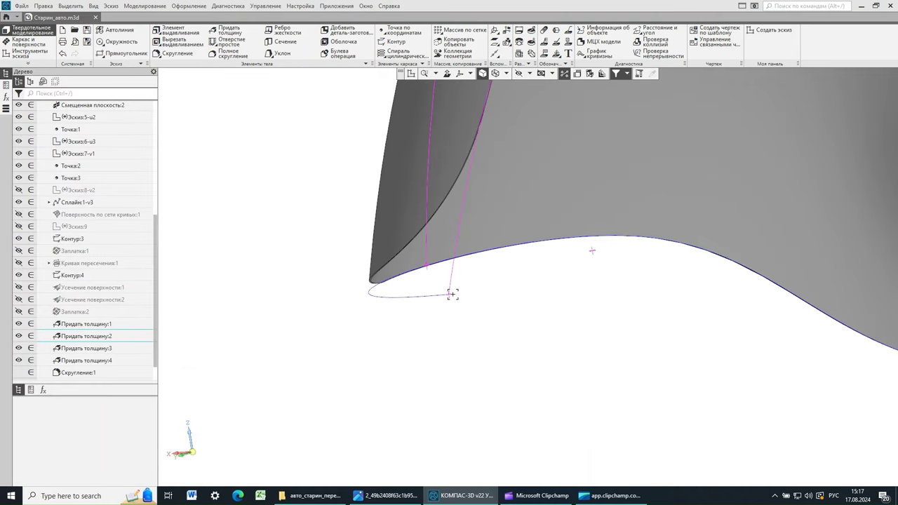
scroll(450, 298, down, 1)
middle_drag(464, 355, 513, 342)
scroll(513, 342, down, 3)
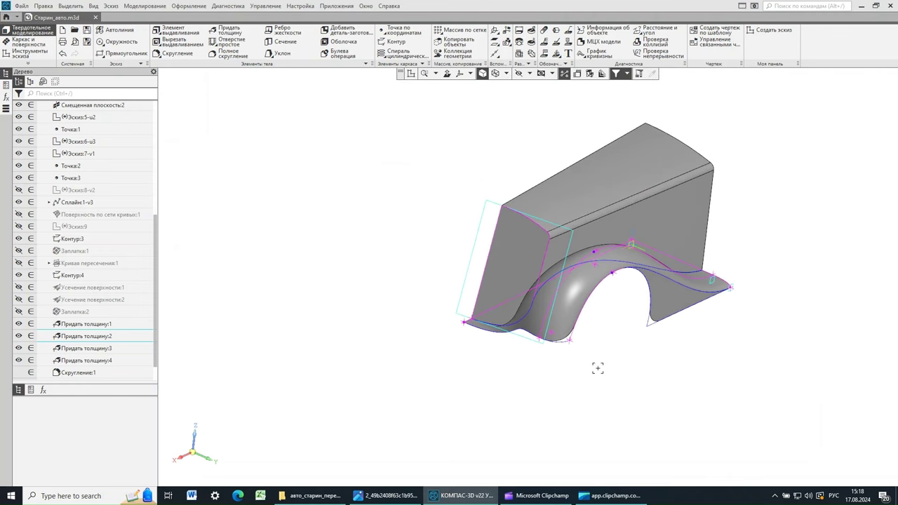
mouse_move(597, 367)
middle_down()
mouse_move(588, 365)
mouse_move(597, 362)
middle_up()
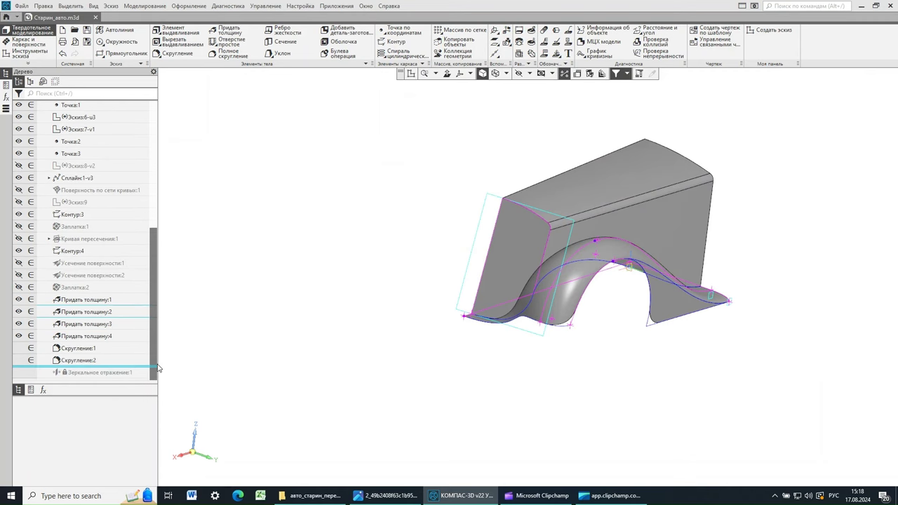
mouse_move(151, 378)
mouse_down()
mouse_move(116, 364)
mouse_move(116, 380)
mouse_up()
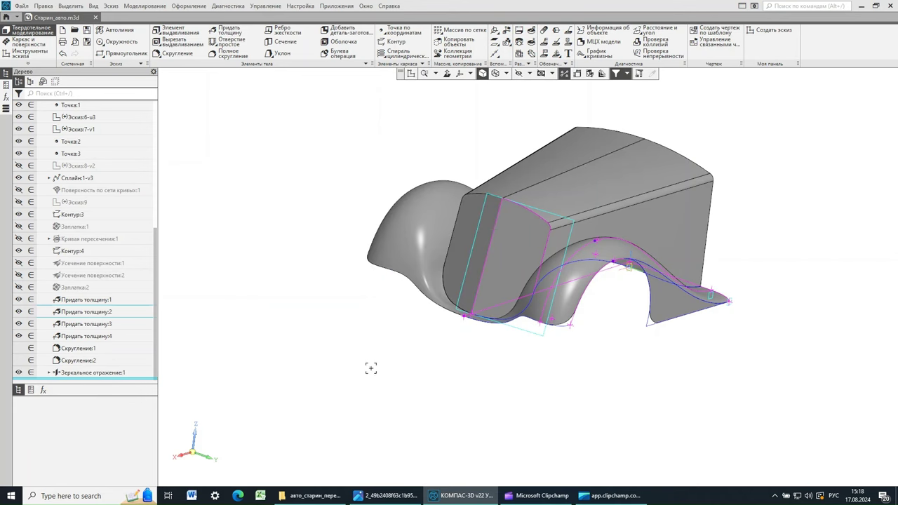
Step: Hide all auxiliary geometry, including the sketches, planes, points and curves, leaving only the solid bodies displayed
middle_drag(316, 355, 313, 351)
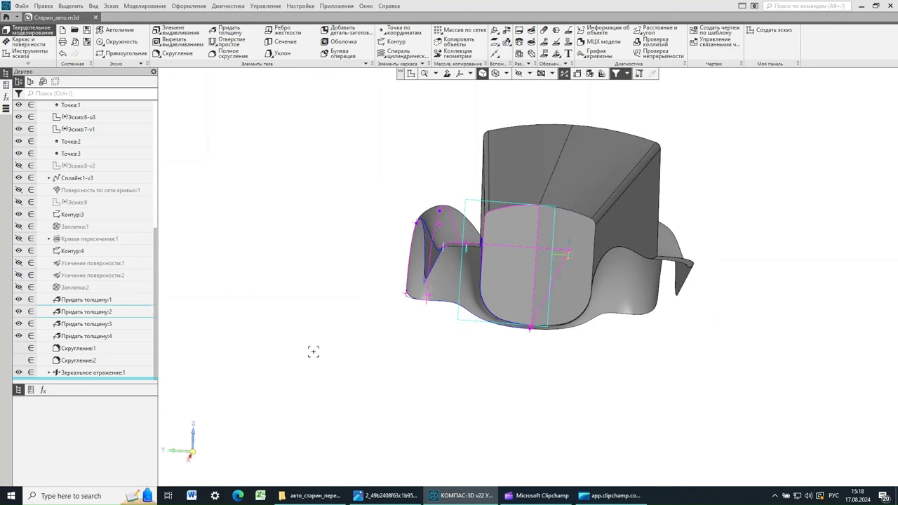
middle_drag(371, 374, 298, 377)
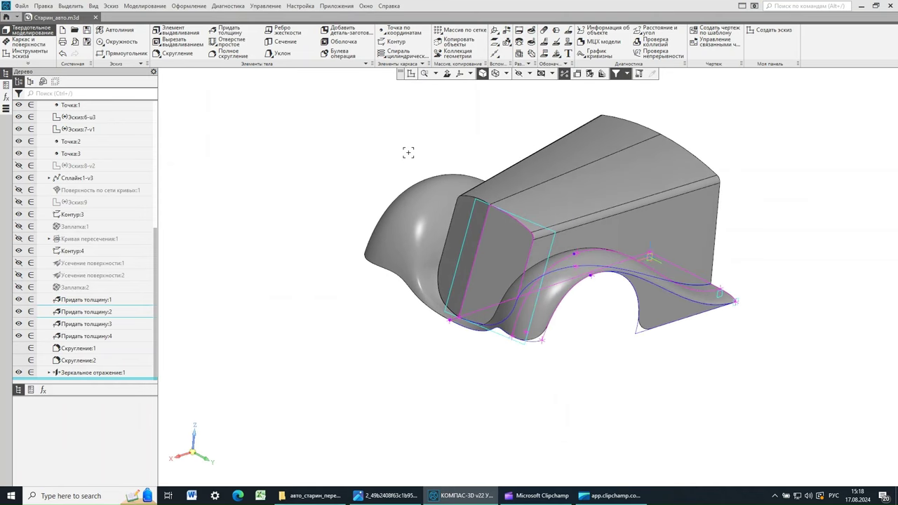
click(518, 74)
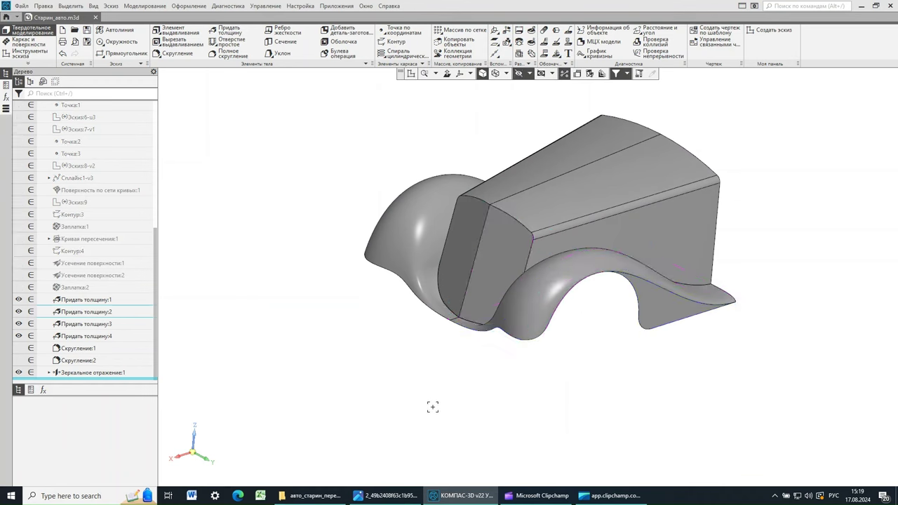
Step: Turn on perspective projection and display the car body in shaded mode without edge lines
mouse_move(588, 392)
middle_down()
mouse_move(603, 372)
mouse_move(606, 393)
mouse_move(657, 418)
mouse_move(593, 383)
middle_up()
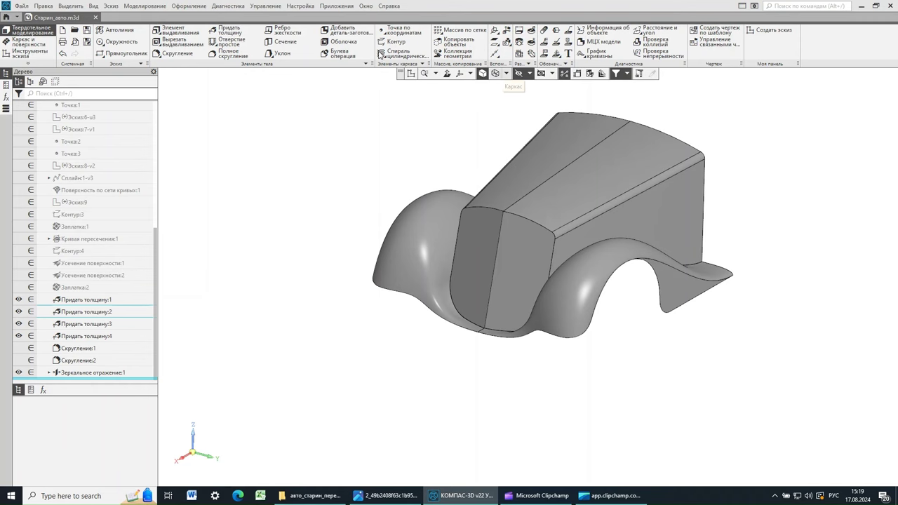
click(92, 6)
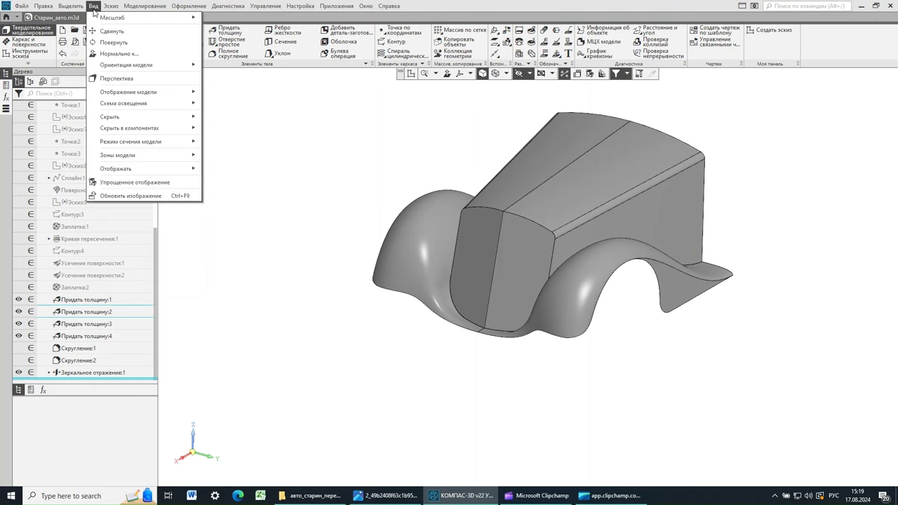
click(115, 78)
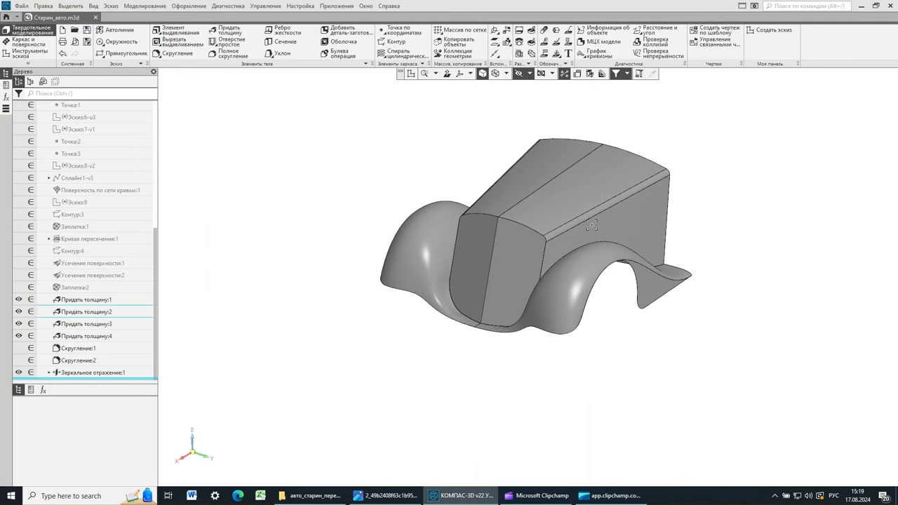
middle_drag(726, 201, 726, 200)
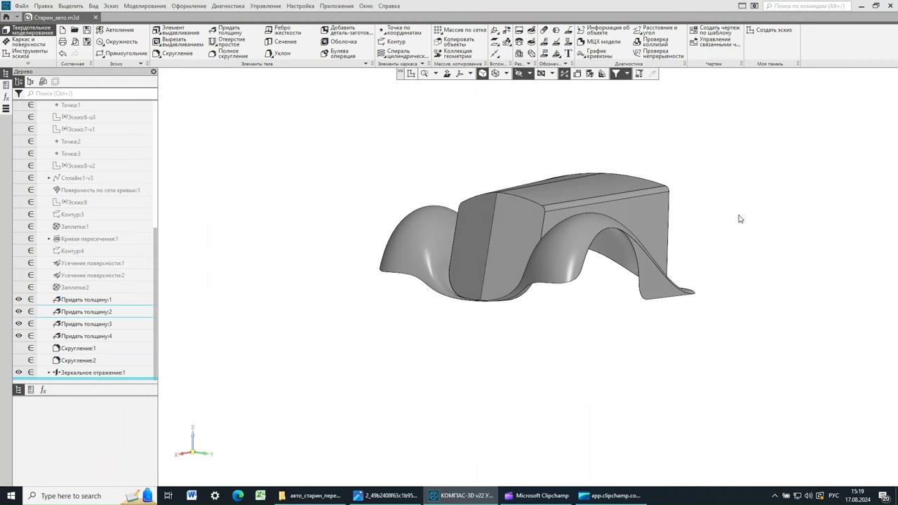
right_click(736, 211)
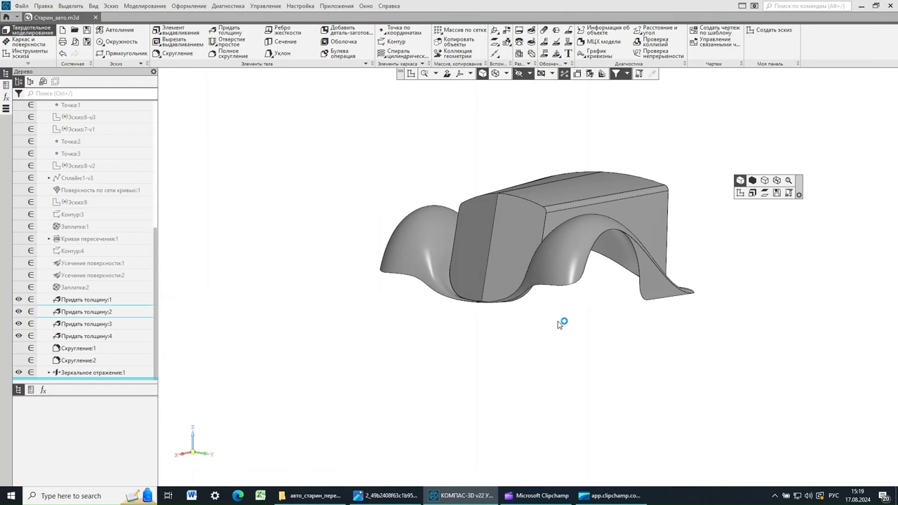
mouse_move(558, 328)
middle_down()
mouse_move(534, 329)
mouse_move(558, 329)
middle_up()
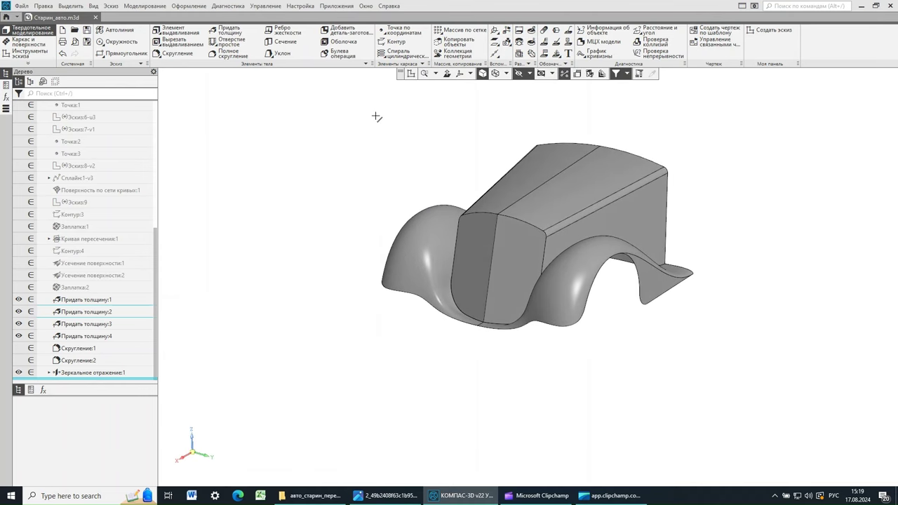
click(507, 75)
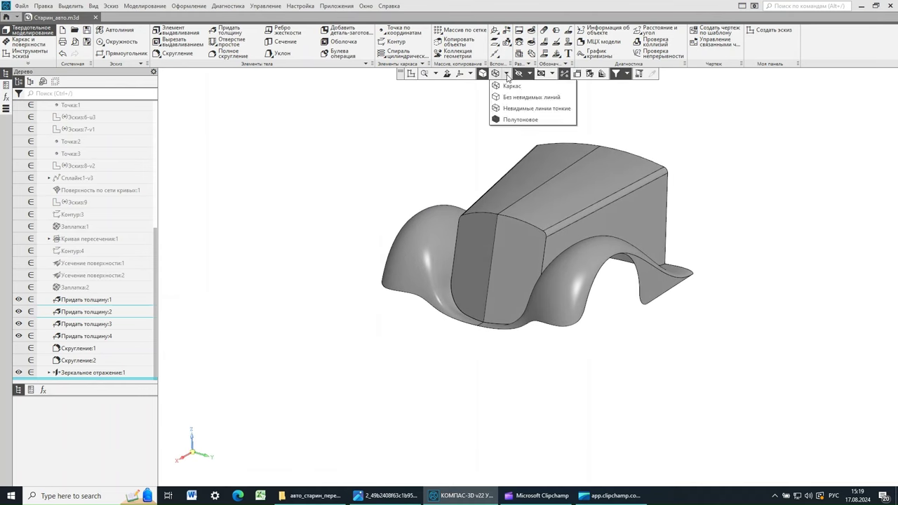
click(516, 121)
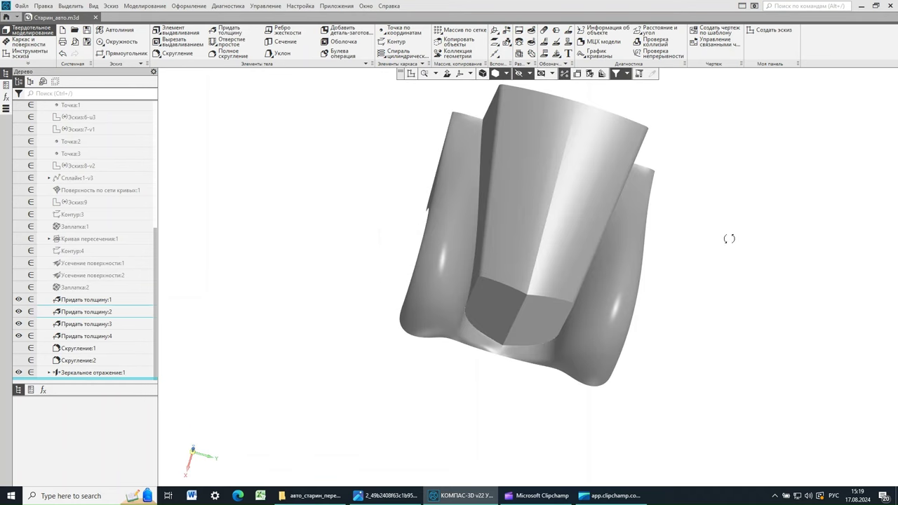